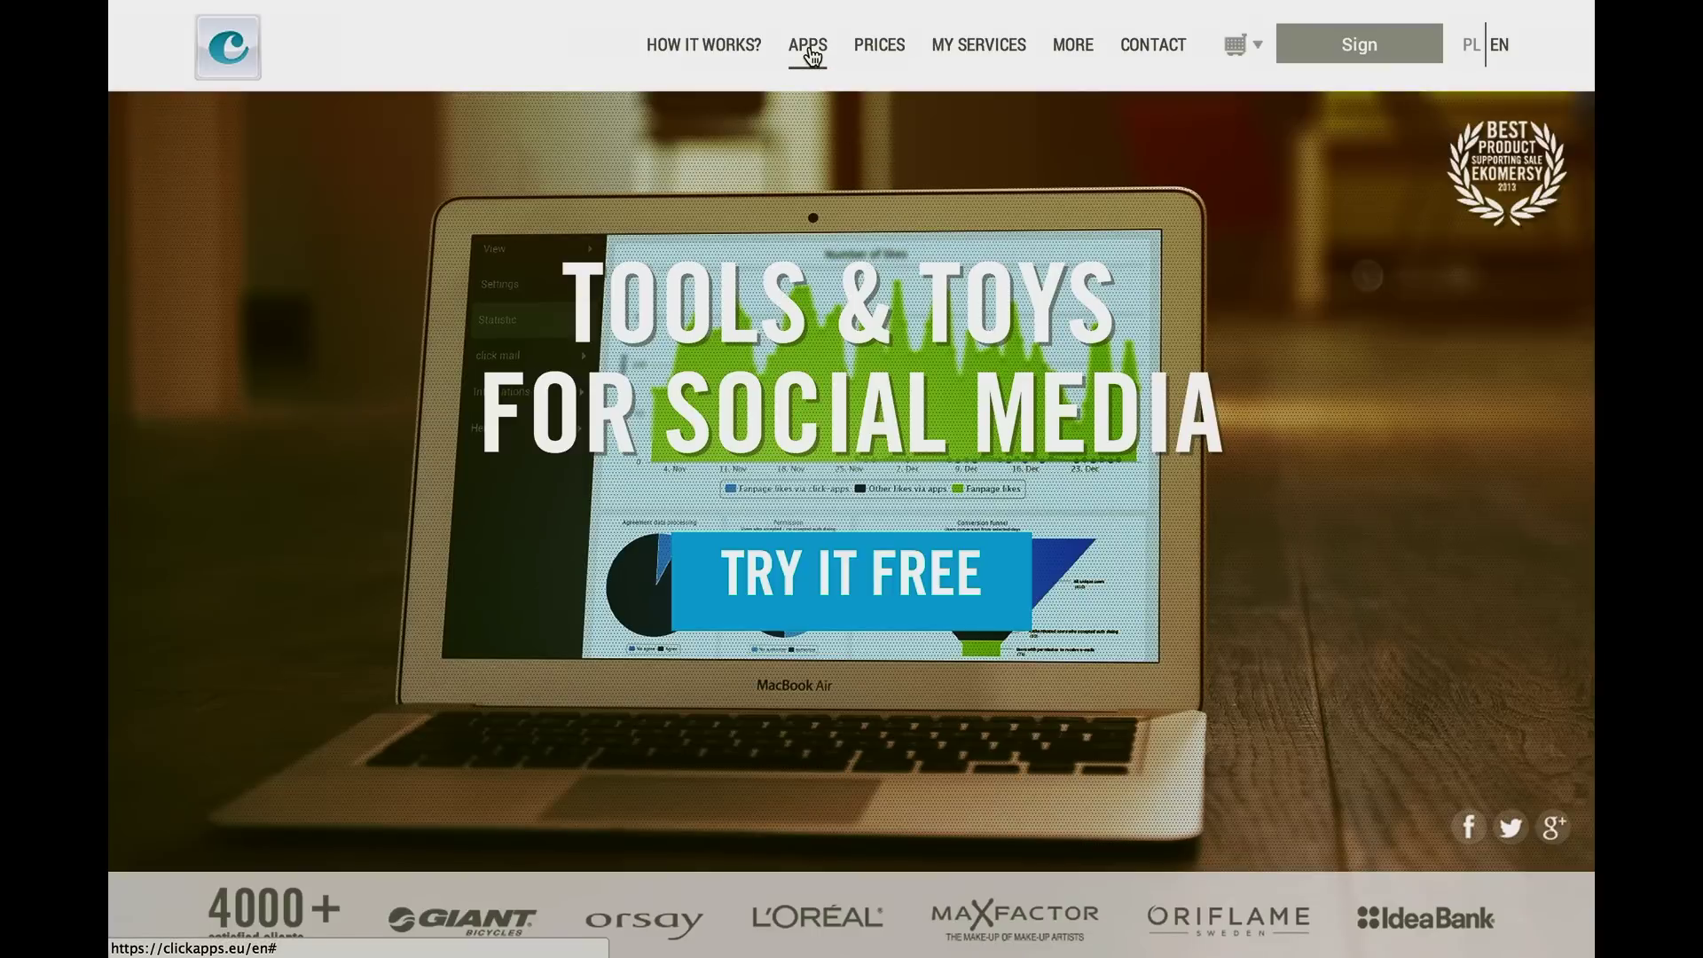
Open the apps catalogue and look through the functional, sales and contest categories
{"action": "left_click", "coordinate": [810, 55]}
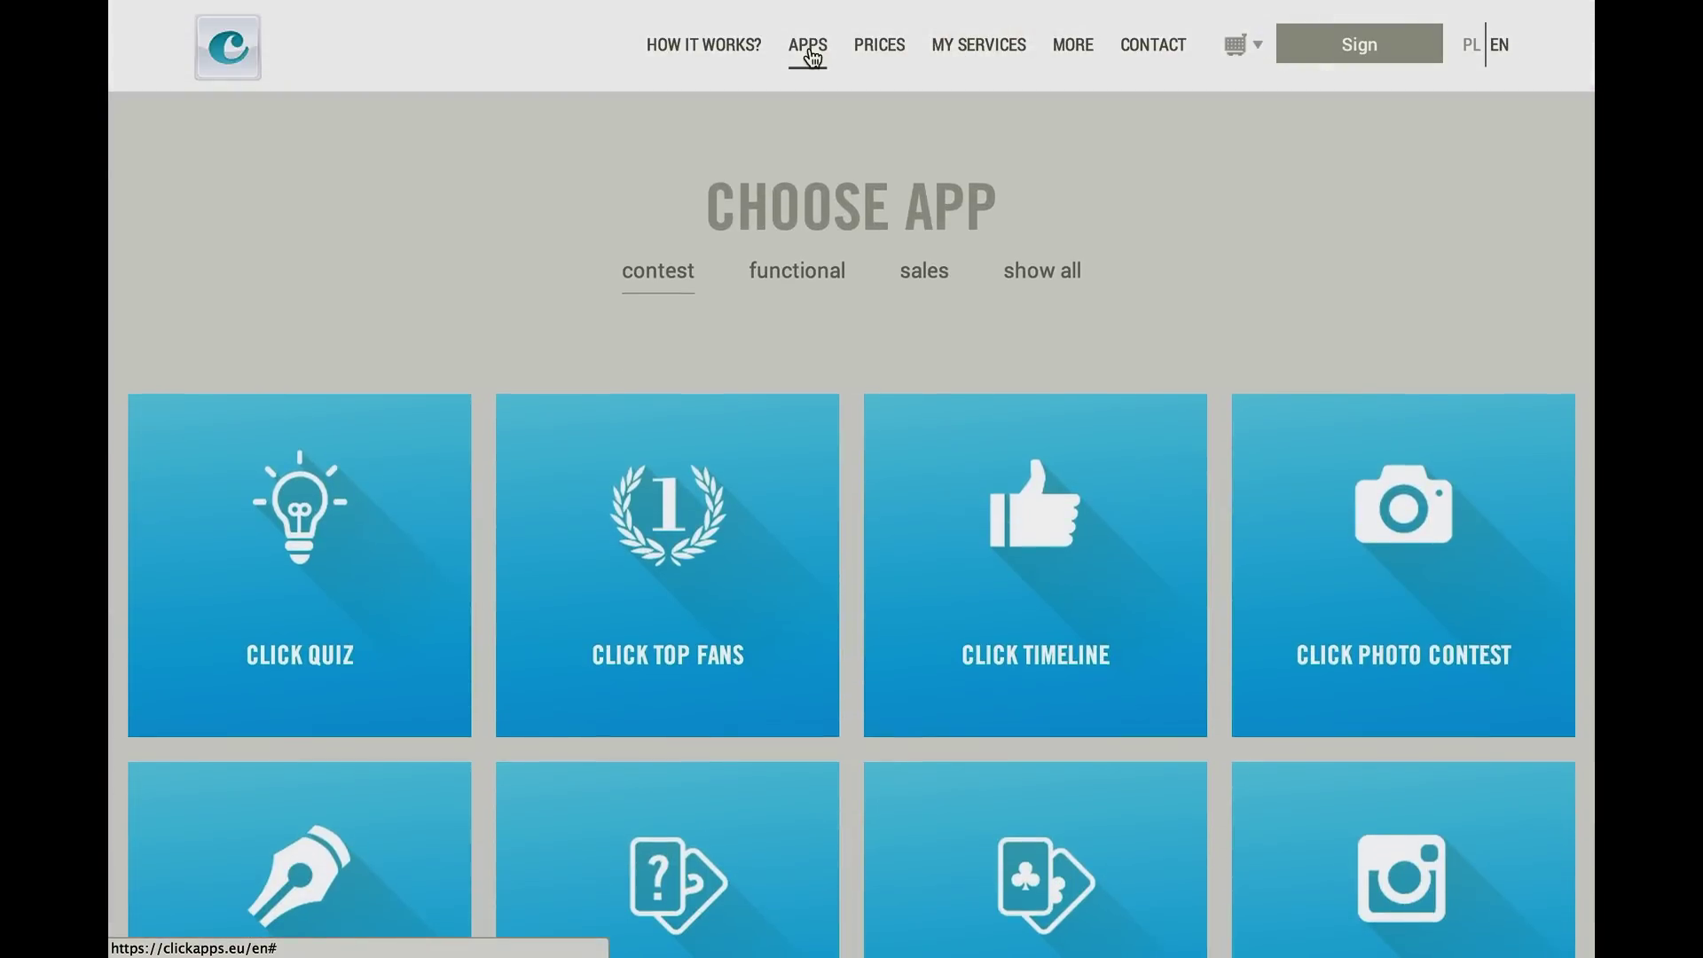
{"action": "left_click", "coordinate": [805, 286]}
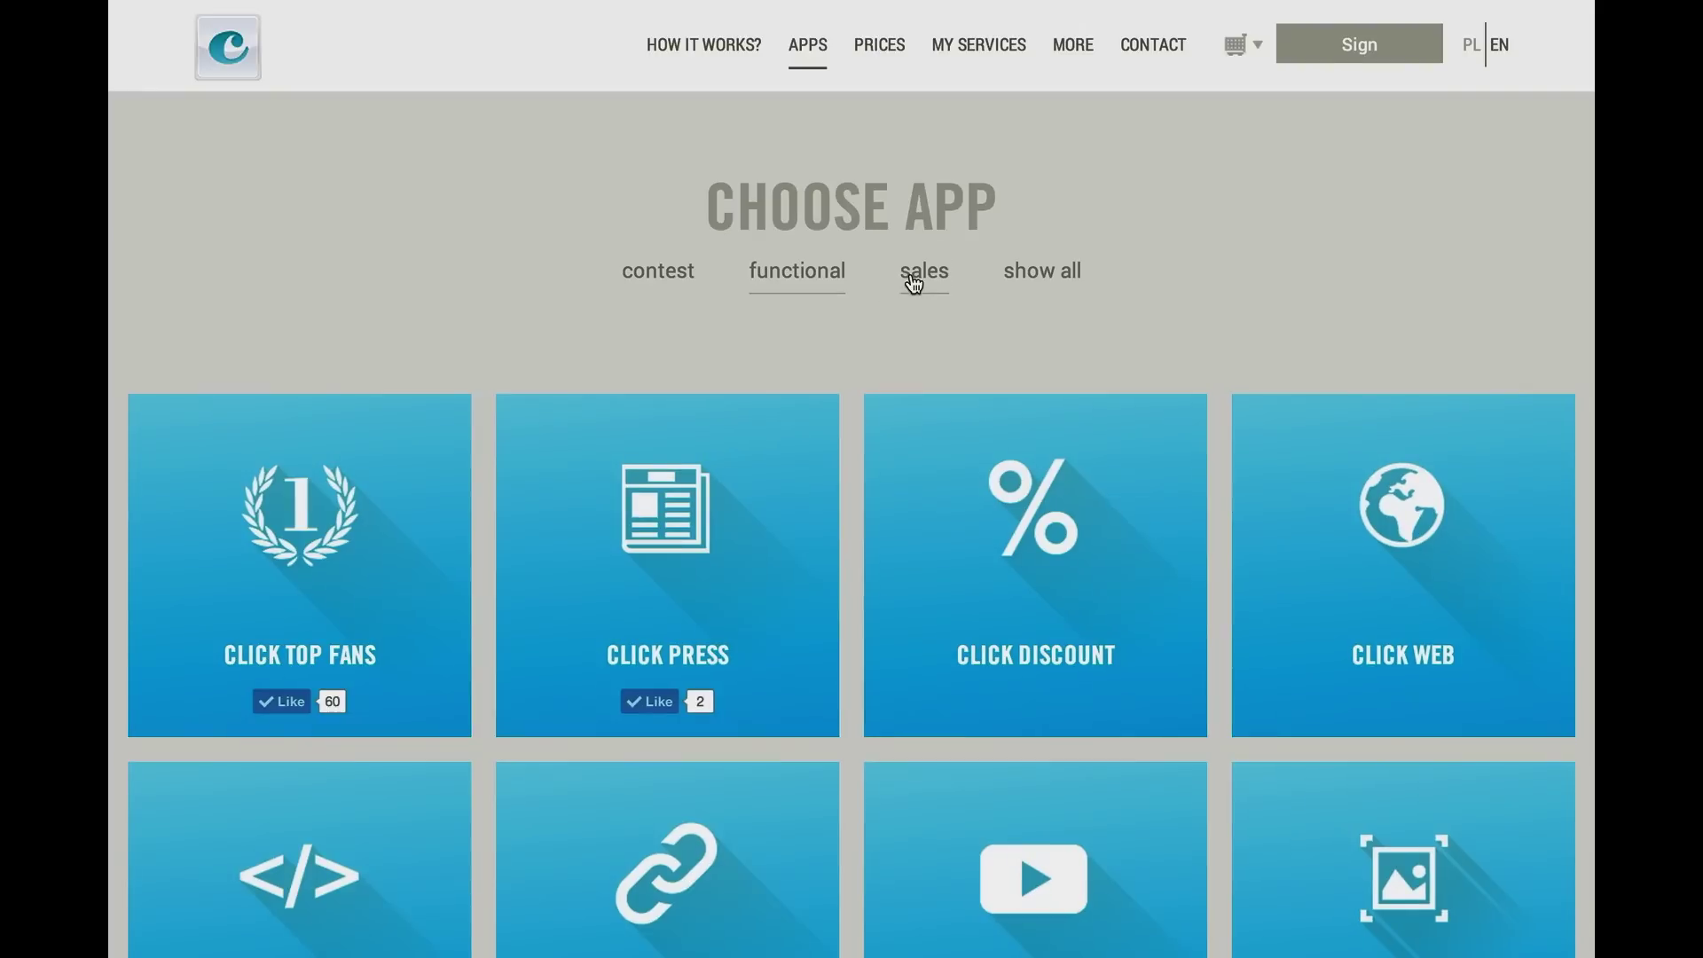
{"action": "left_click", "coordinate": [913, 282]}
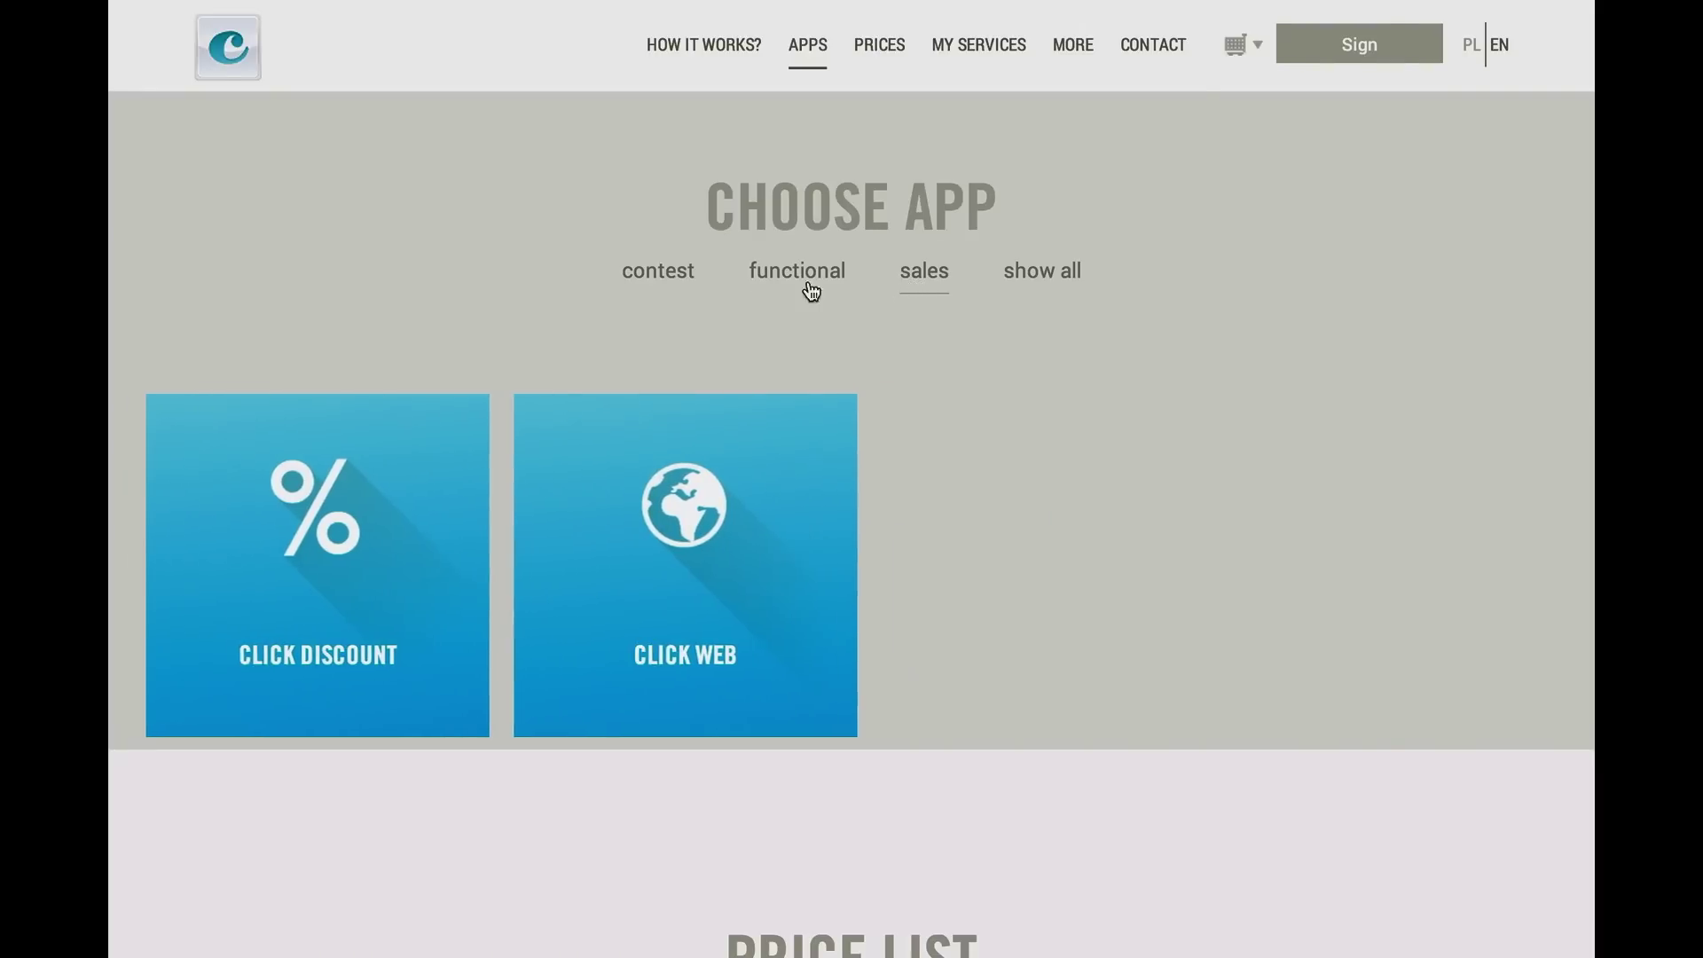
{"action": "left_click", "coordinate": [667, 280]}
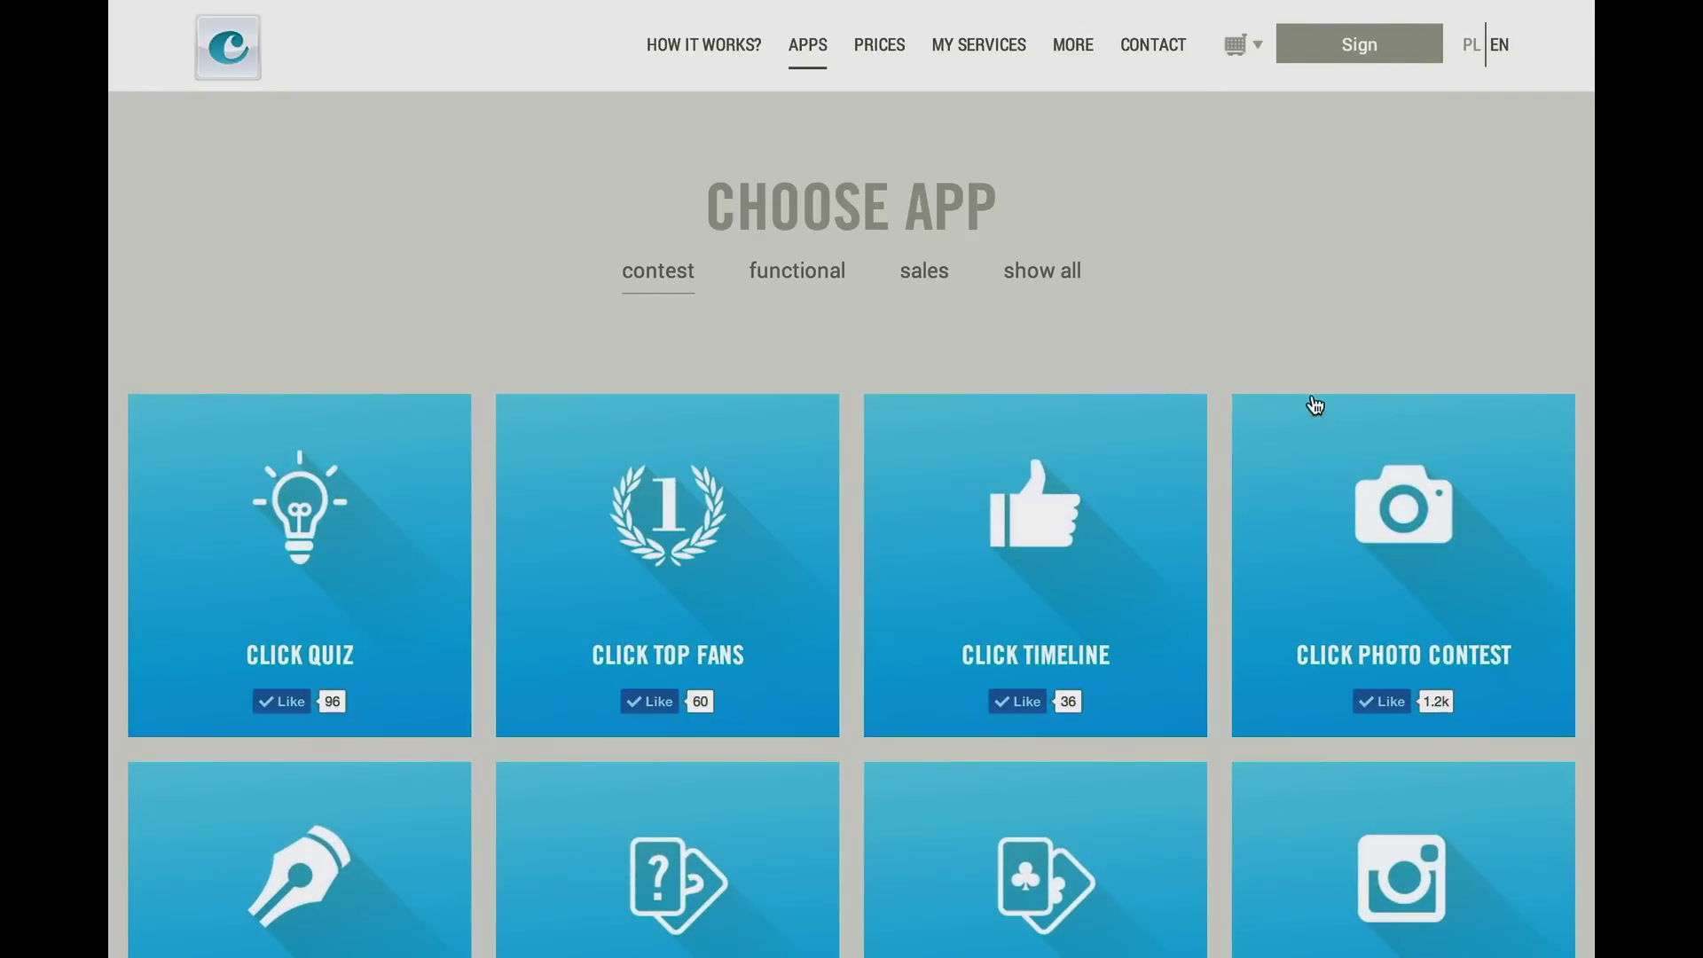
Open the click photo contest app page from the contest apps
{"action": "scroll", "coordinate": [1312, 422], "scroll_direction": "down", "scroll_amount": 2}
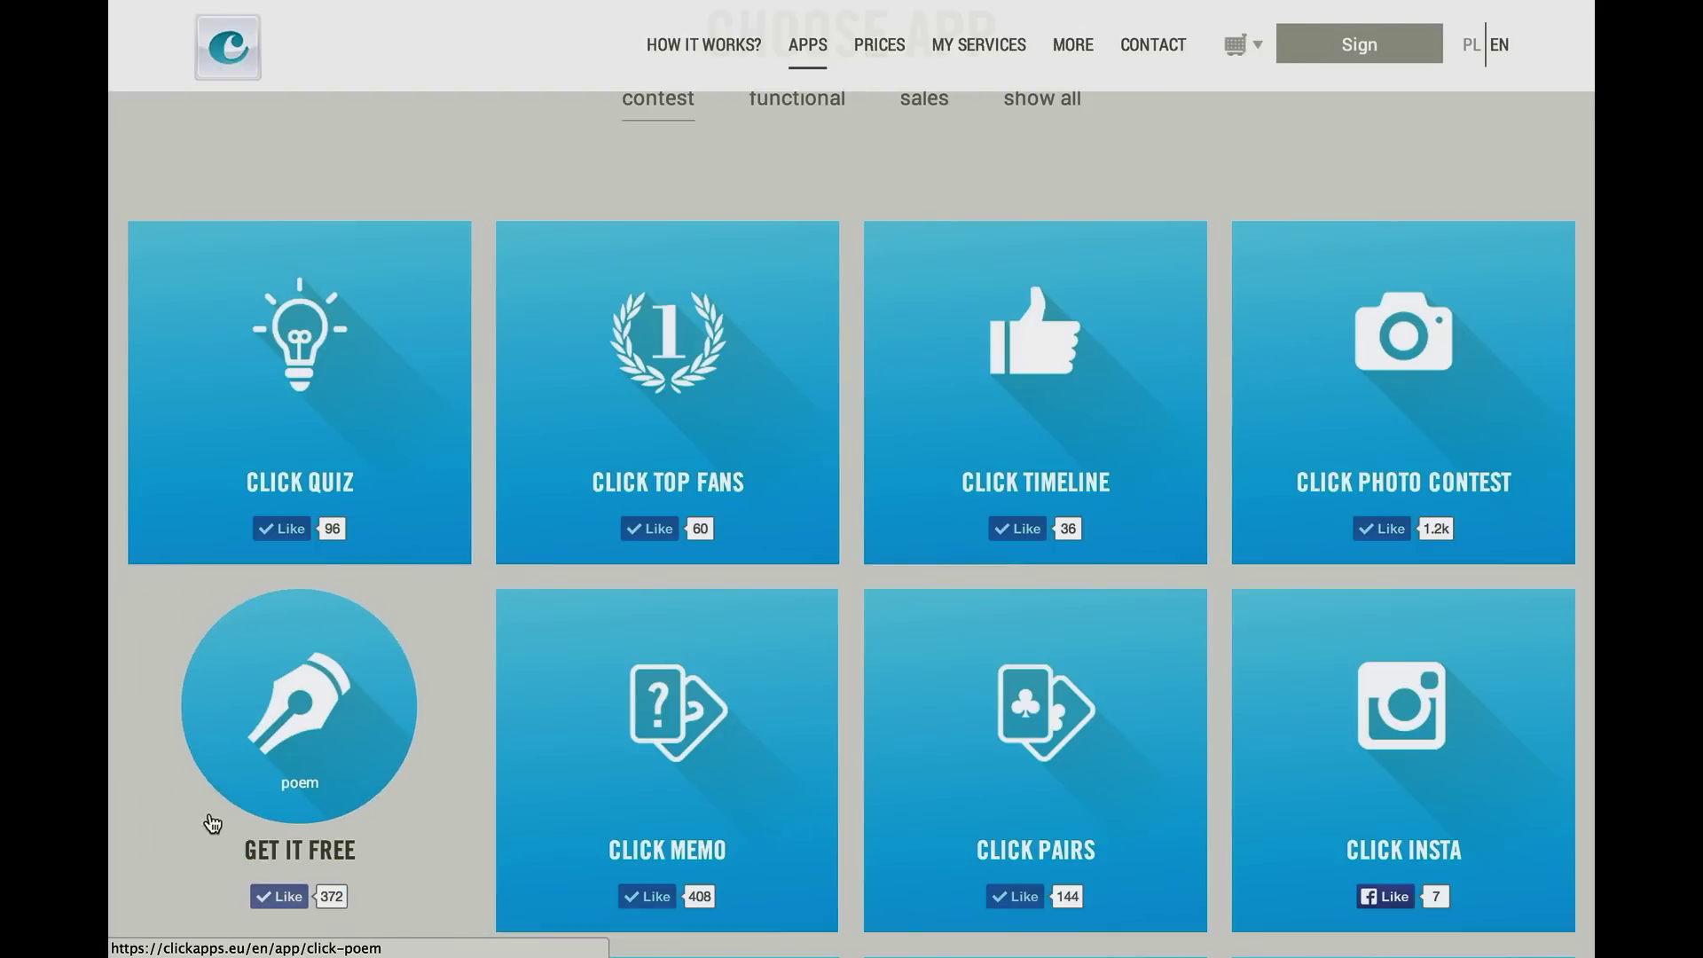
{"action": "scroll", "coordinate": [282, 763], "scroll_direction": "down", "scroll_amount": 5}
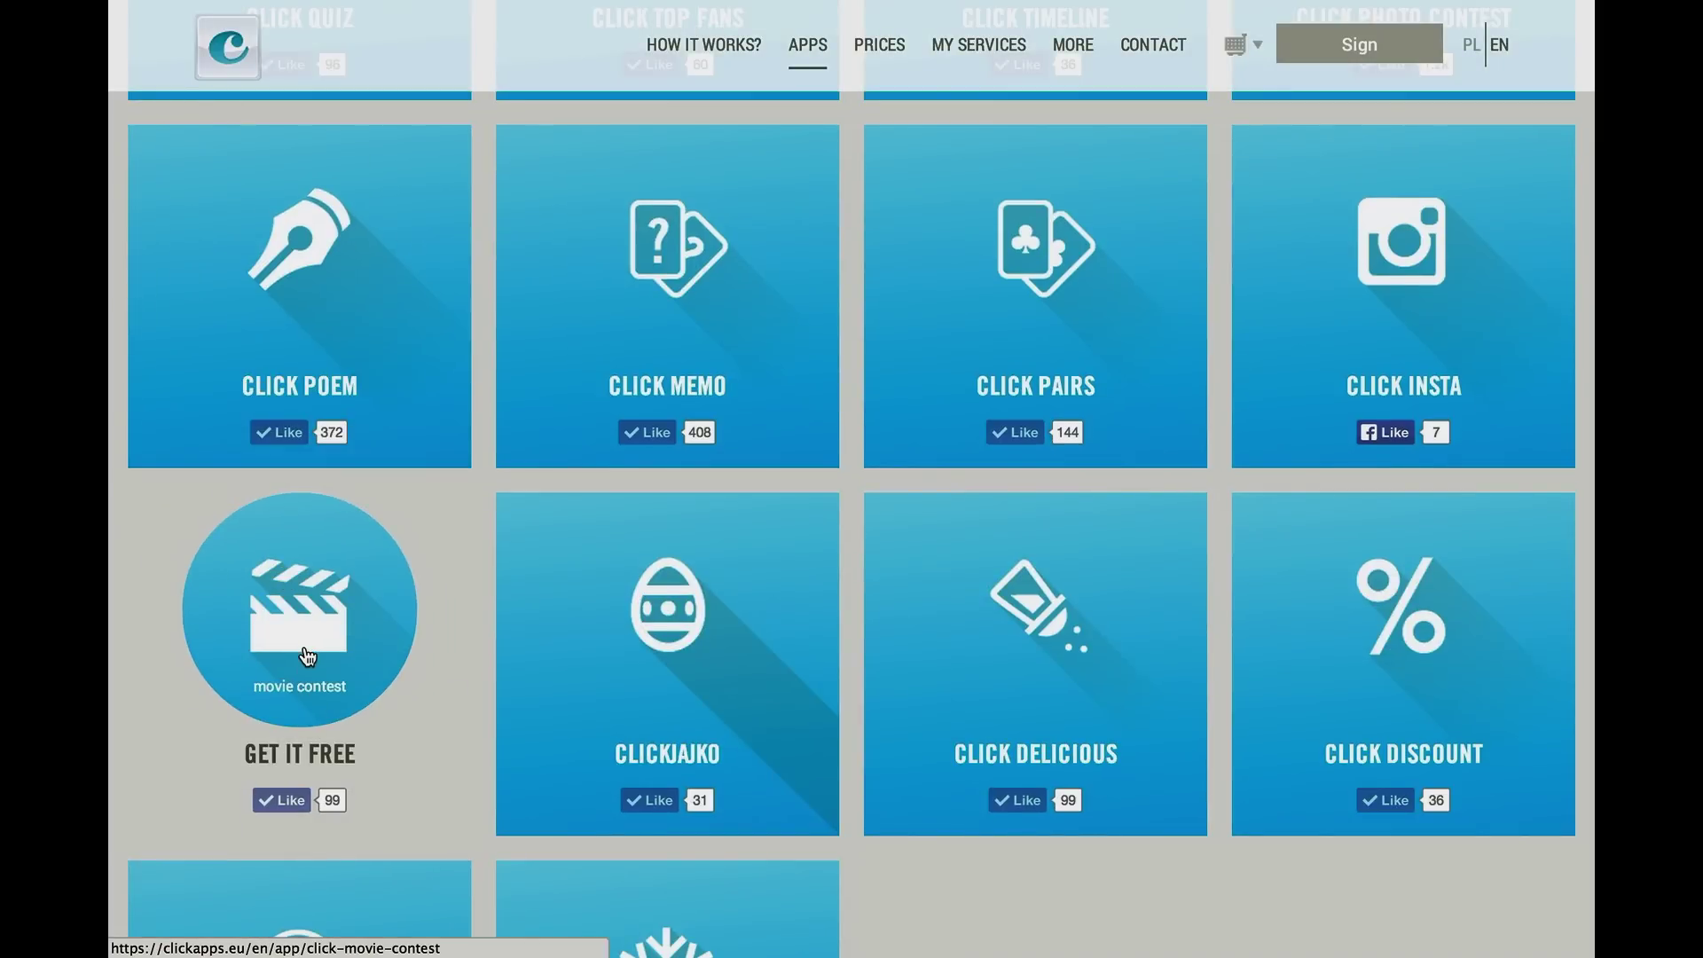
{"action": "scroll", "coordinate": [306, 656], "scroll_direction": "up", "scroll_amount": 3}
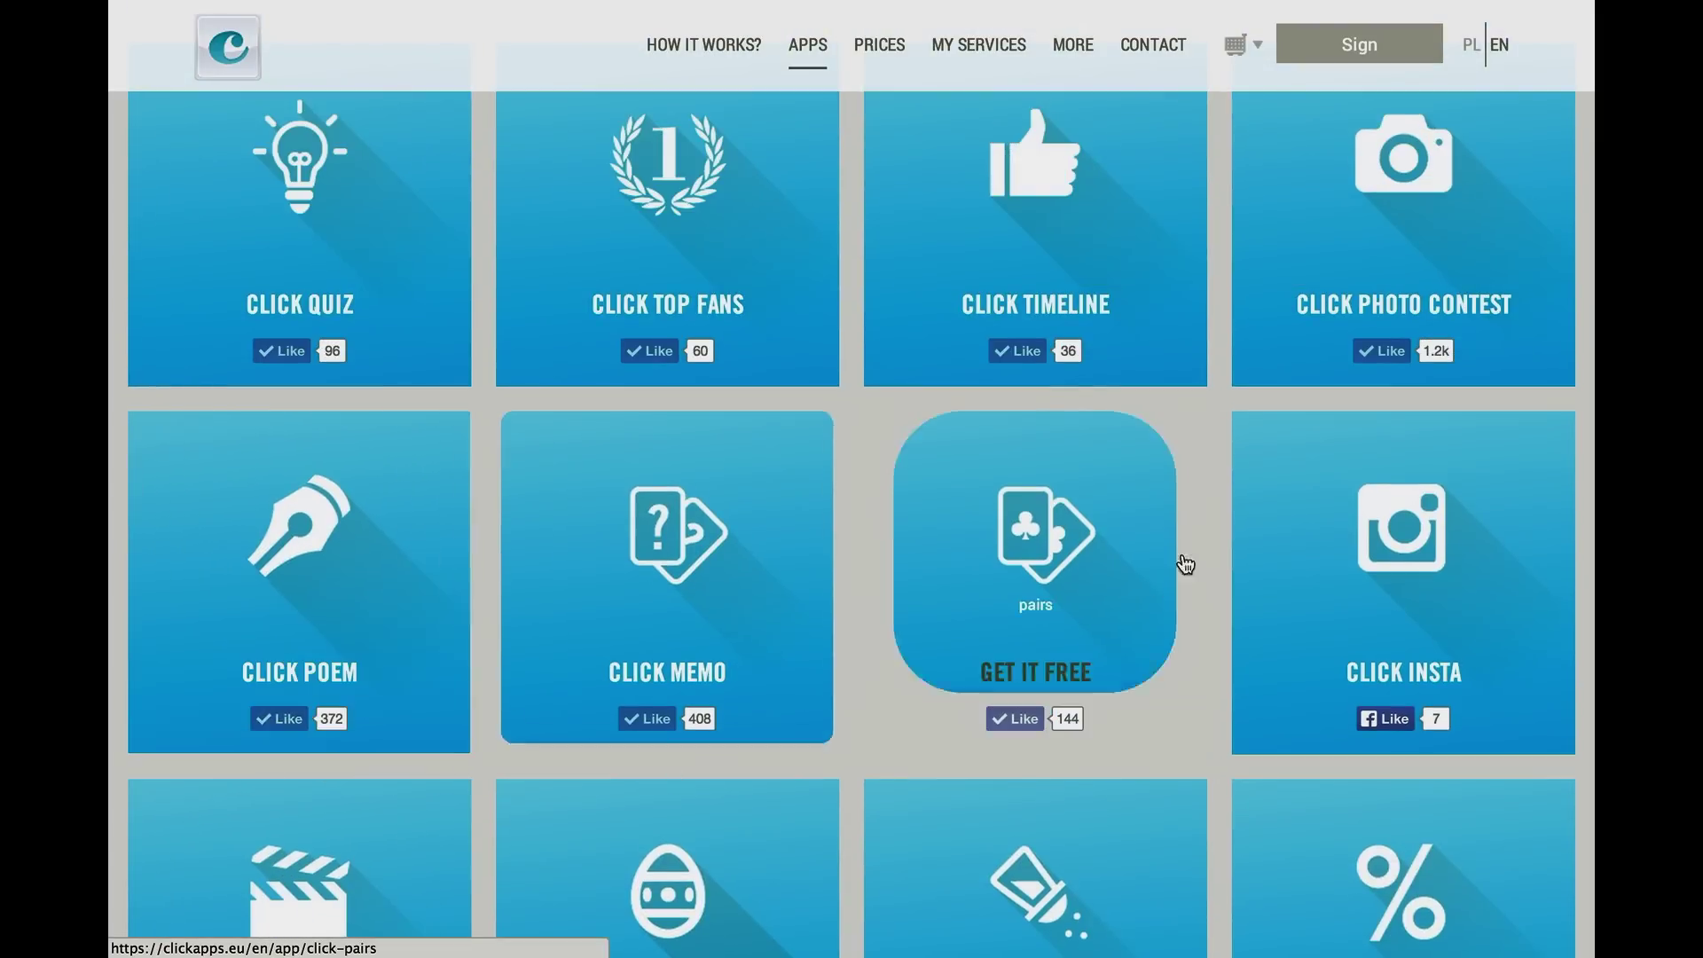
{"action": "left_click", "coordinate": [1407, 188]}
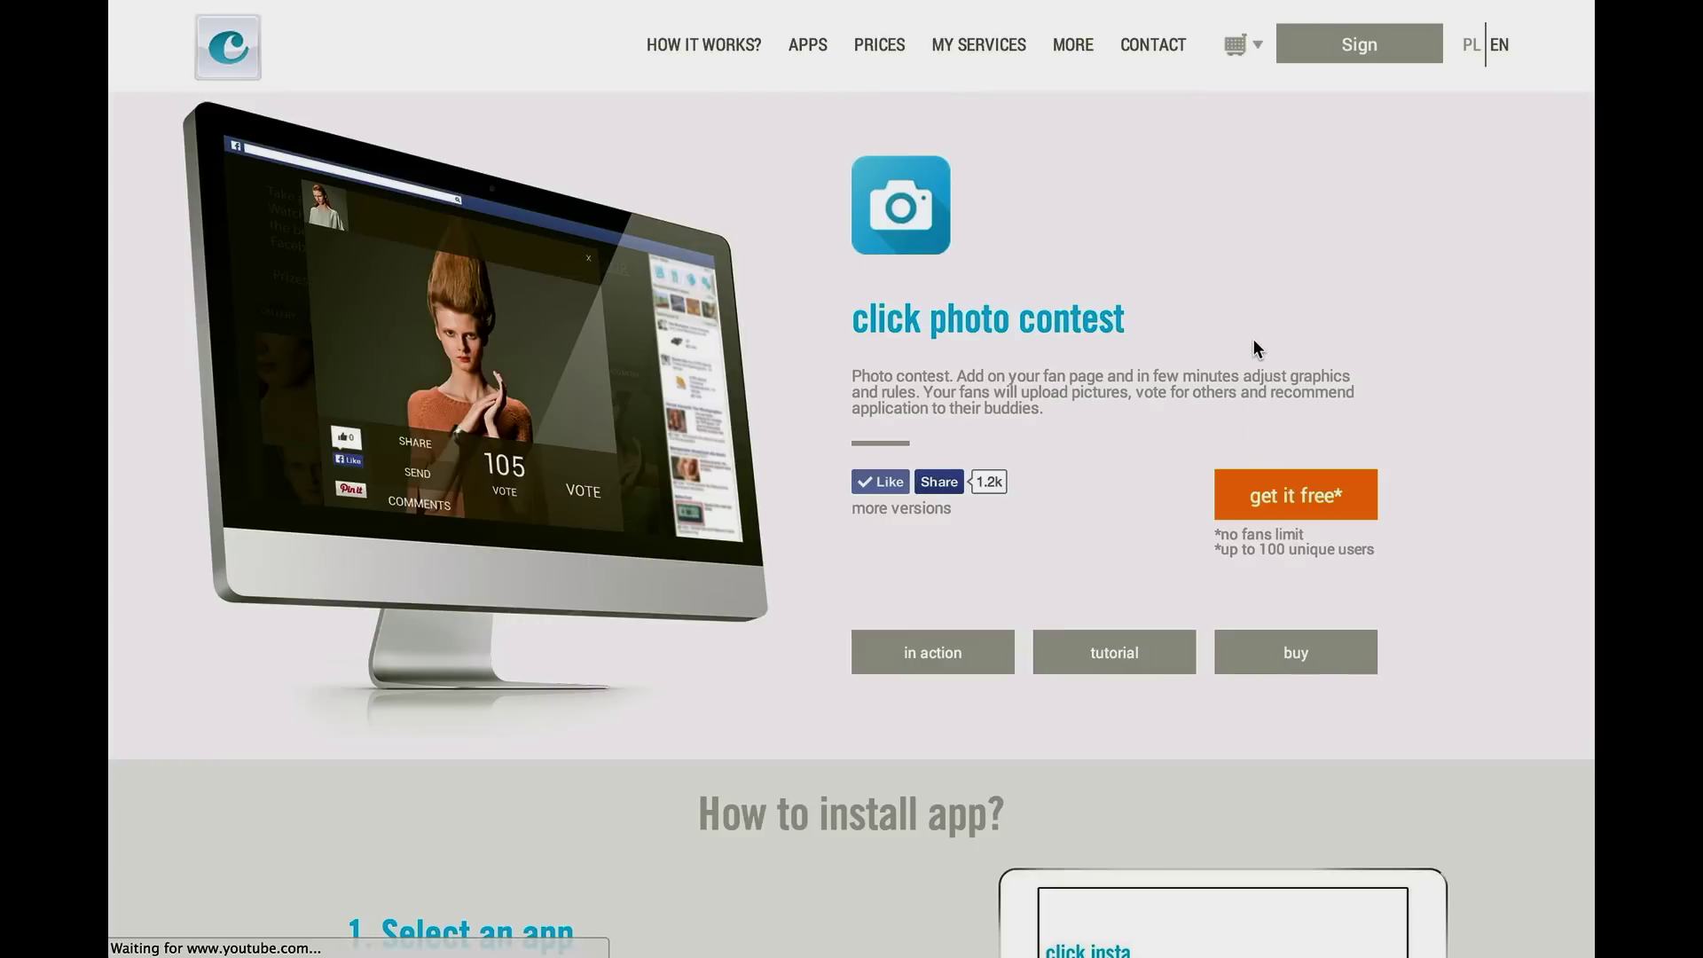
Get the free version of the app and install it on the click apps TRY Facebook page
{"action": "left_click", "coordinate": [1296, 494]}
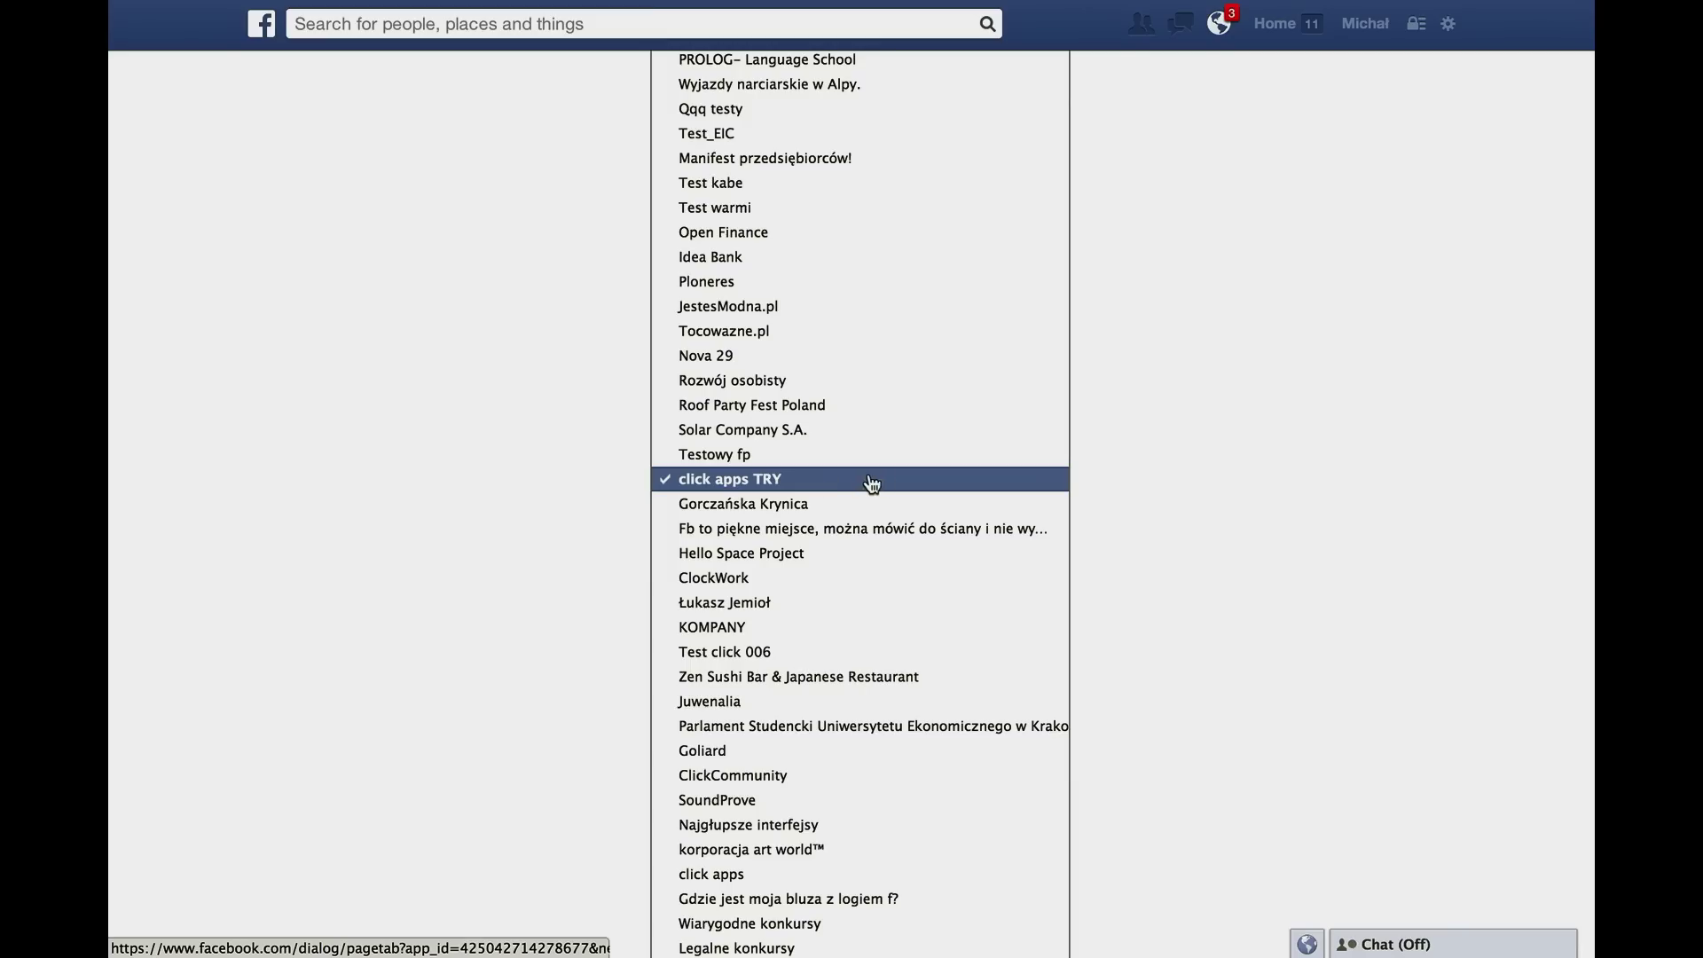
{"action": "left_click", "coordinate": [1270, 402]}
{"action": "left_click", "coordinate": [1080, 346]}
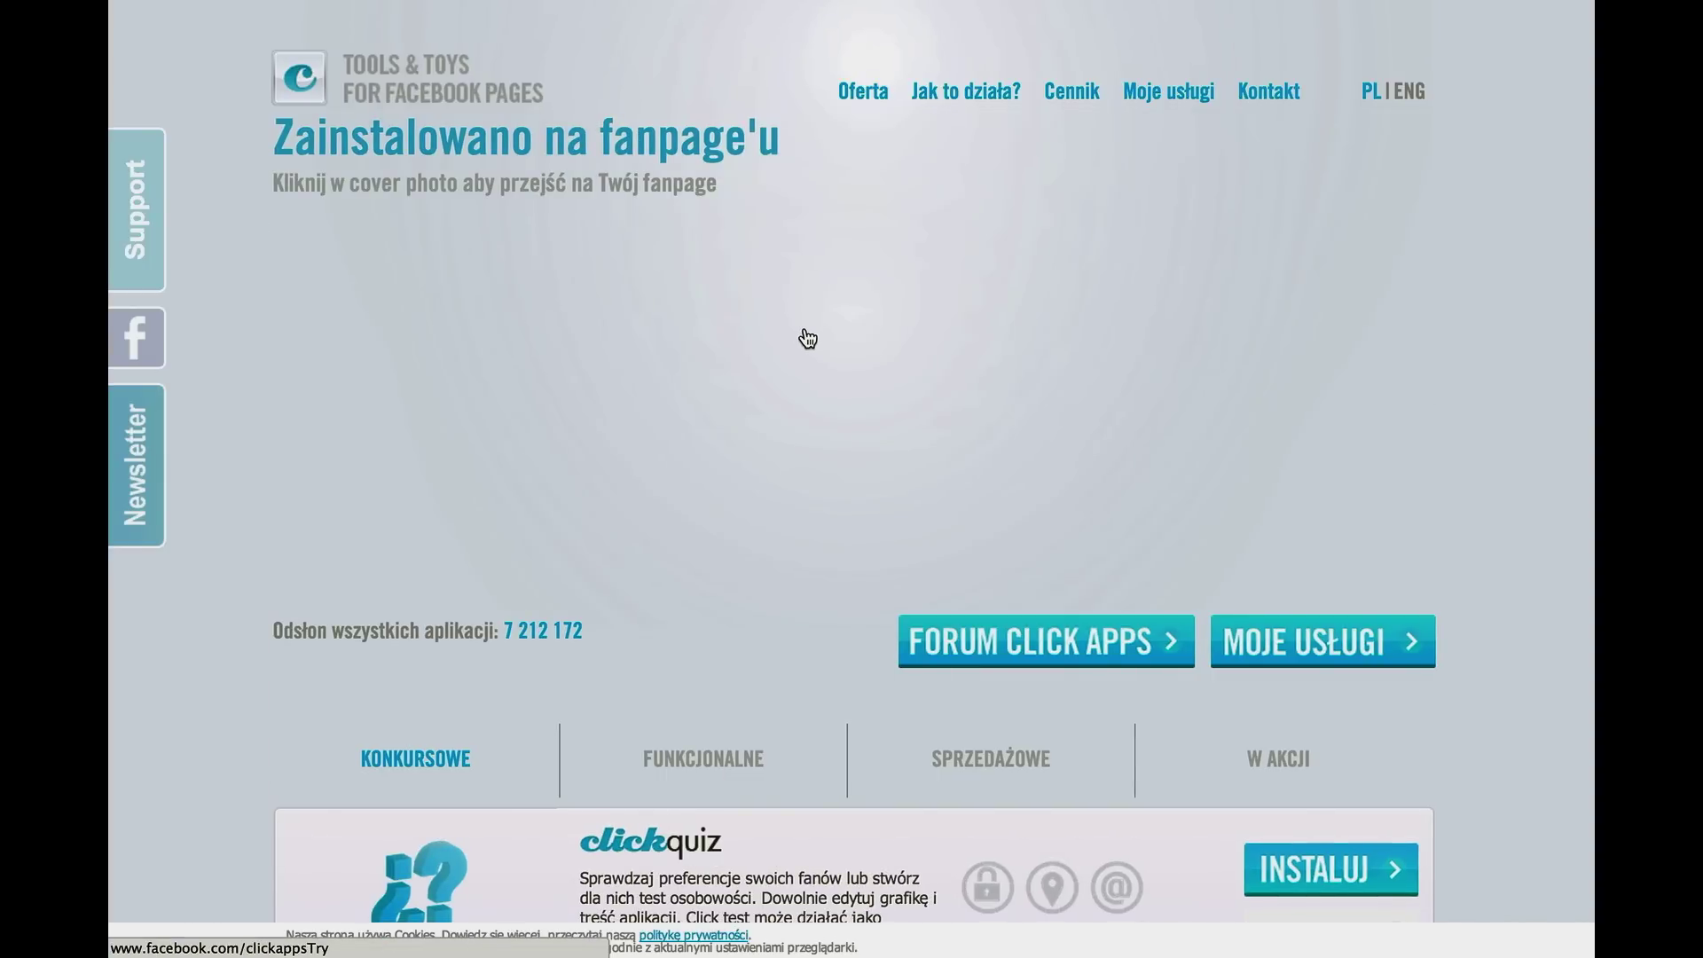
Go to the click apps TRY fan page and expand its full set of app tabs
{"action": "left_click", "coordinate": [808, 336]}
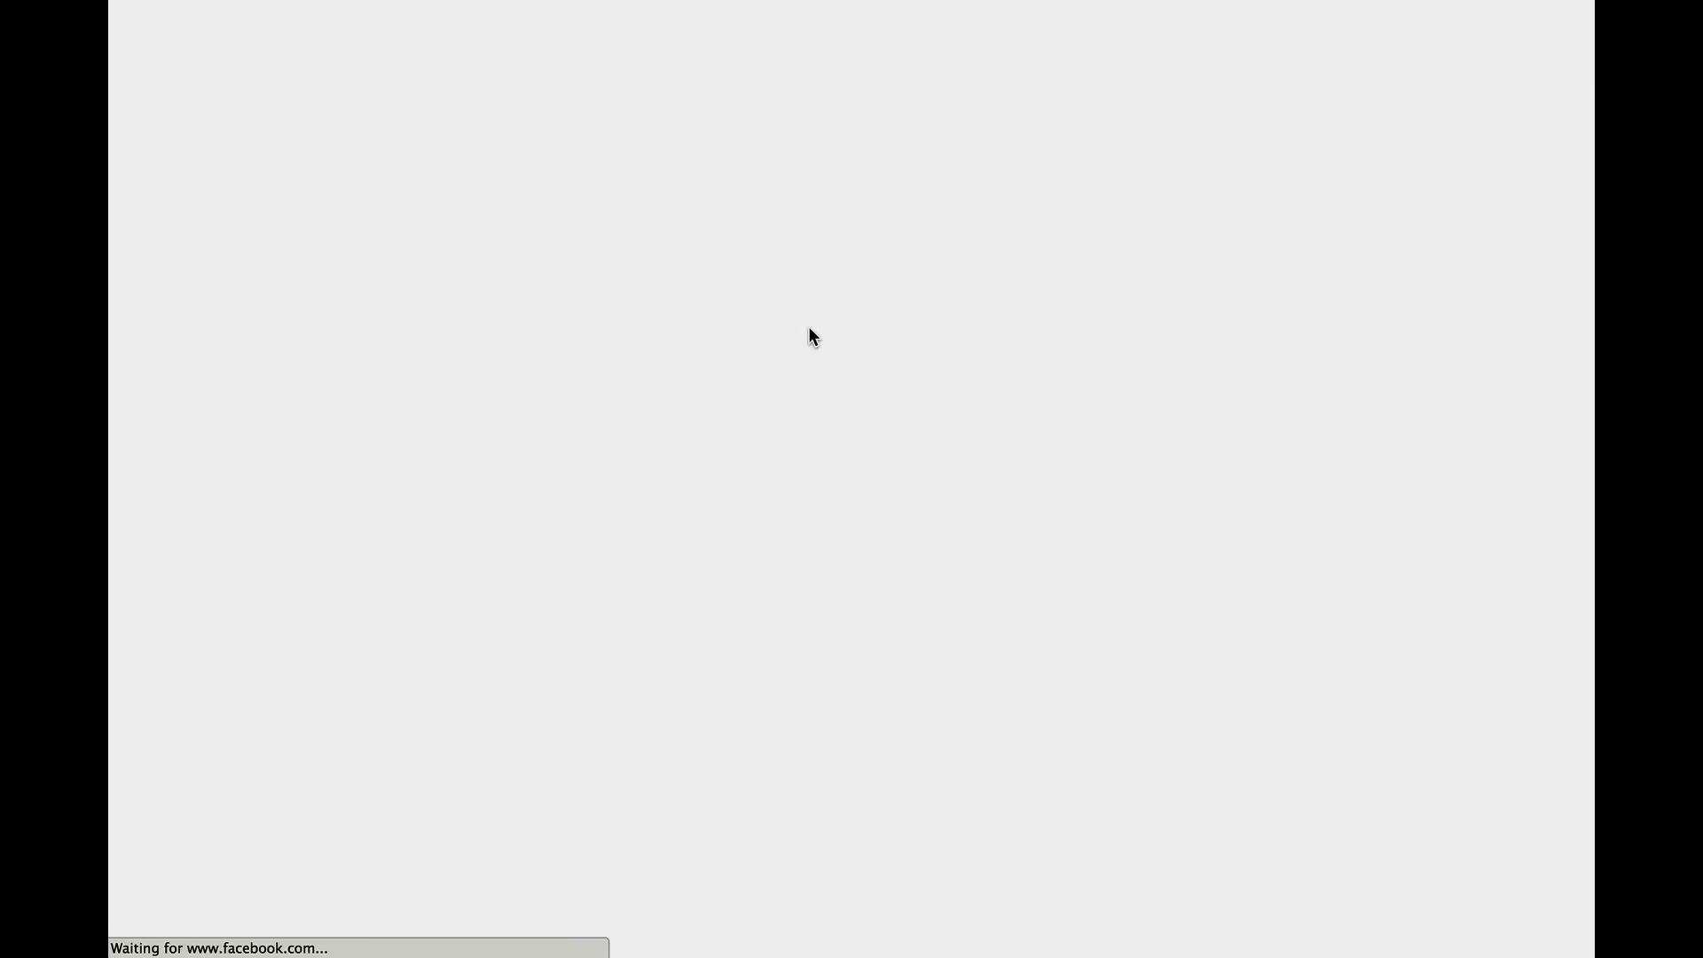
{"action": "scroll", "coordinate": [833, 437], "scroll_direction": "down", "scroll_amount": 4}
{"action": "scroll", "coordinate": [838, 450], "scroll_direction": "down", "scroll_amount": 6}
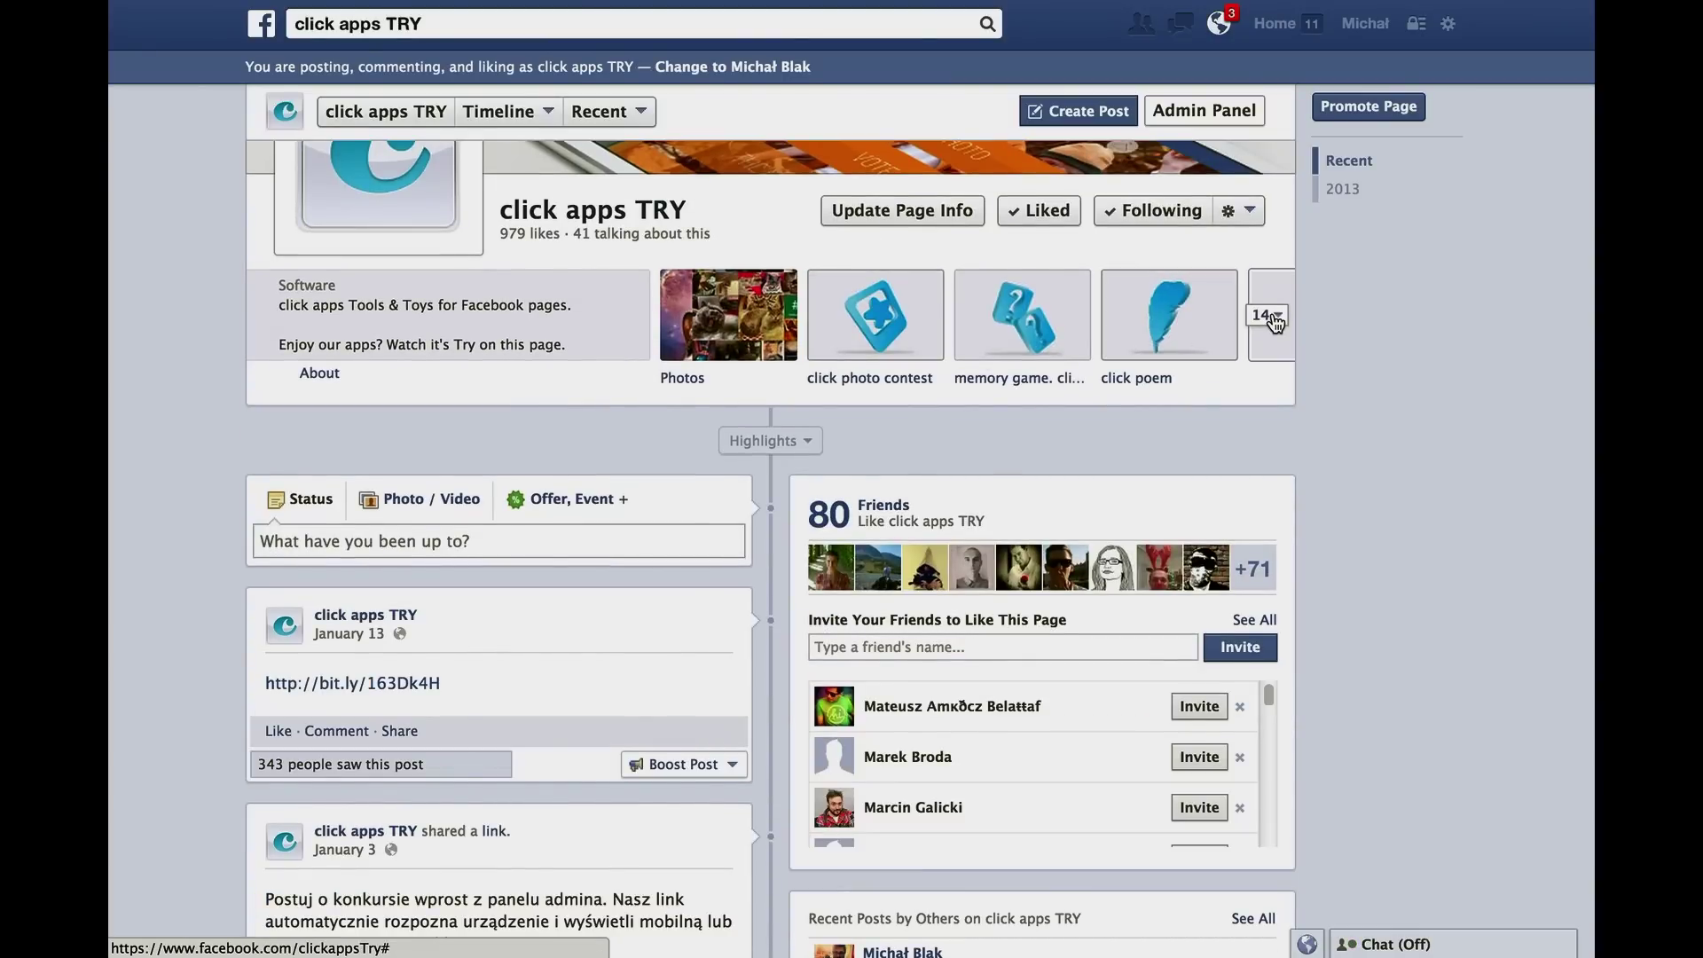
{"action": "left_click", "coordinate": [1275, 322]}
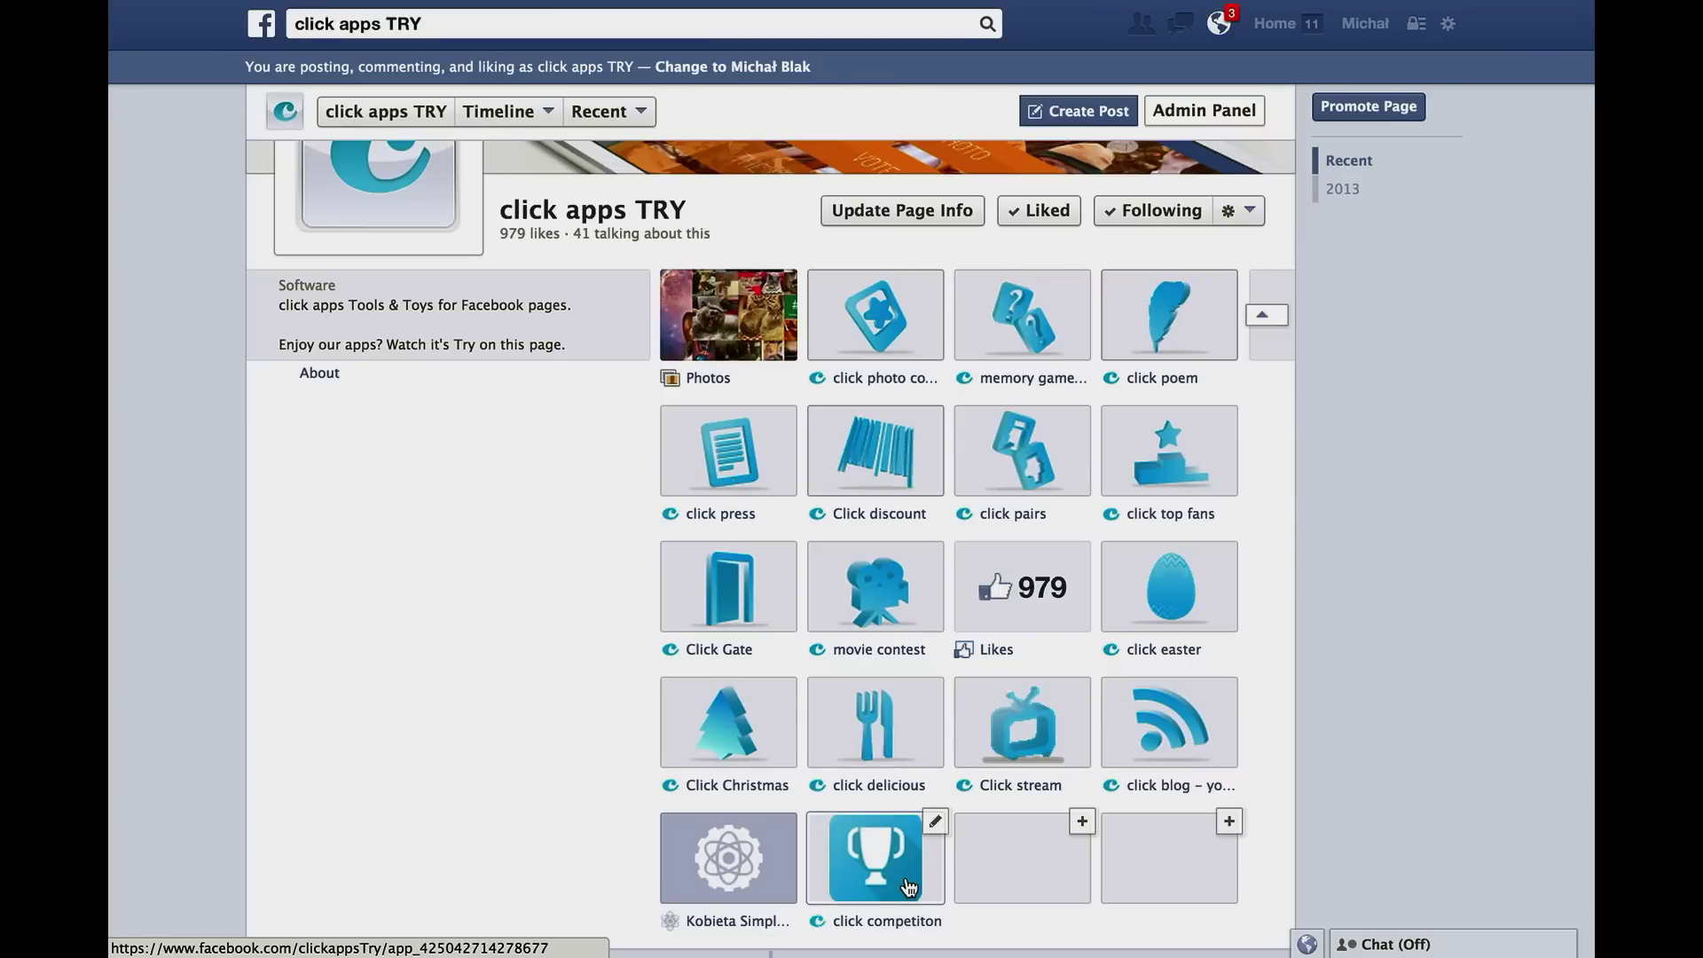
Swap the position of the click competiton tab with the click photo contest tab
{"action": "left_click", "coordinate": [935, 822]}
{"action": "scroll", "coordinate": [936, 832], "scroll_direction": "down", "scroll_amount": 2}
{"action": "scroll", "coordinate": [936, 834], "scroll_direction": "down", "scroll_amount": 3}
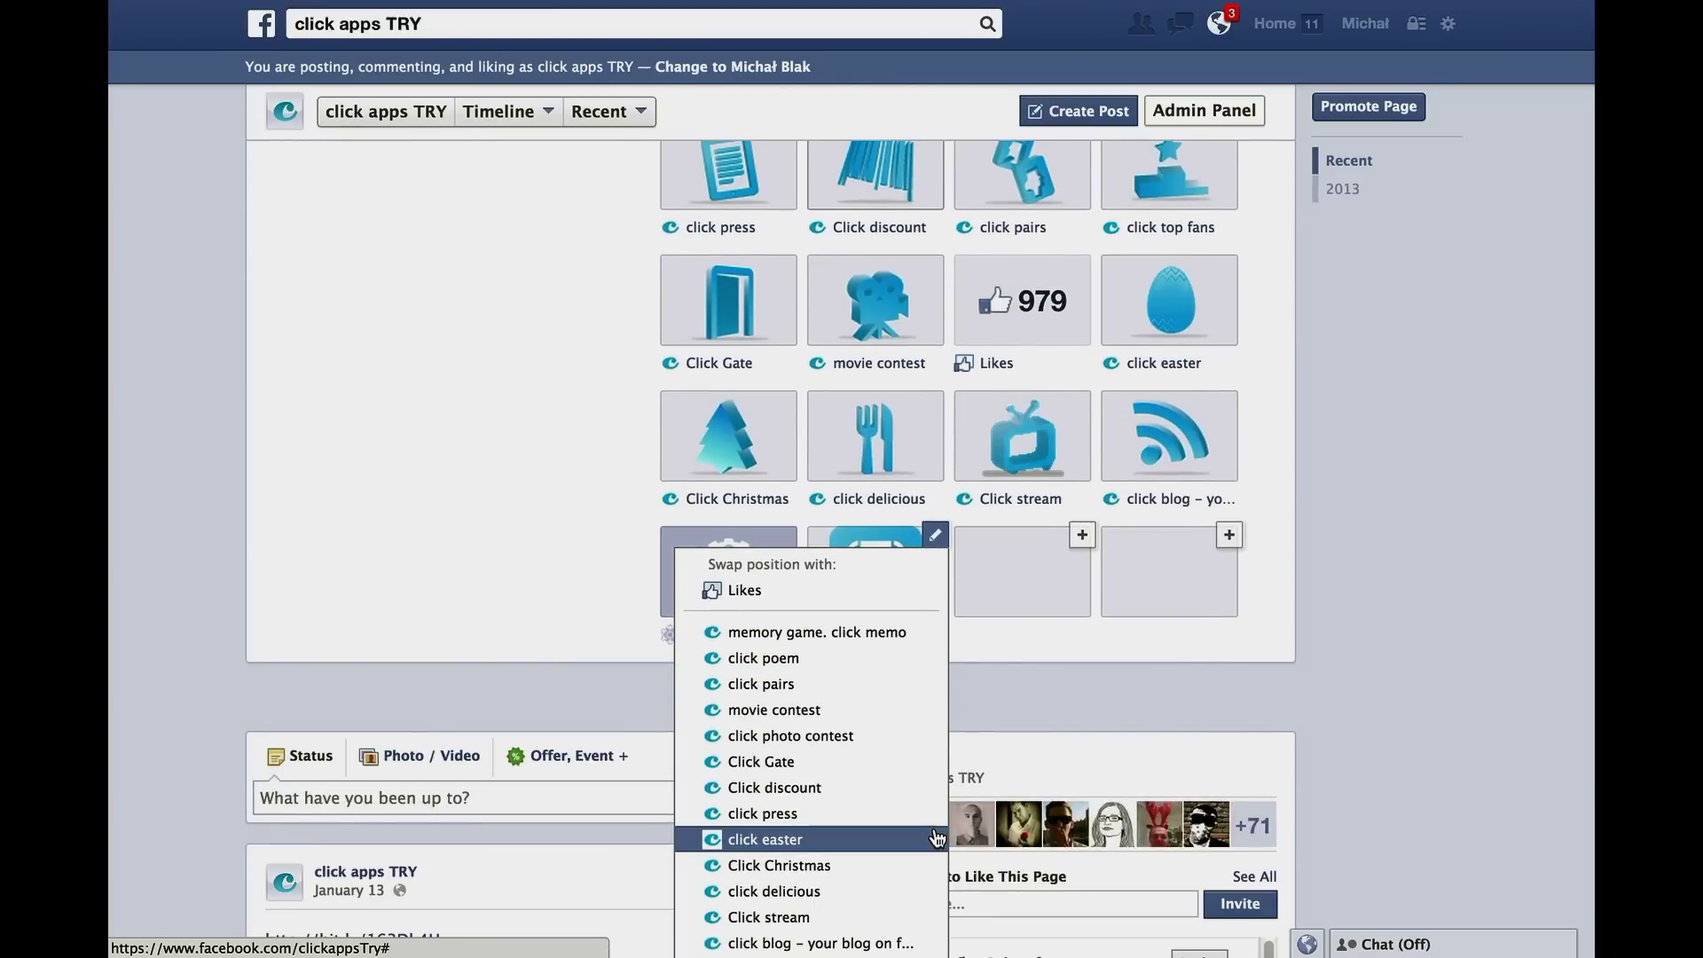
{"action": "scroll", "coordinate": [927, 839], "scroll_direction": "up", "scroll_amount": 3}
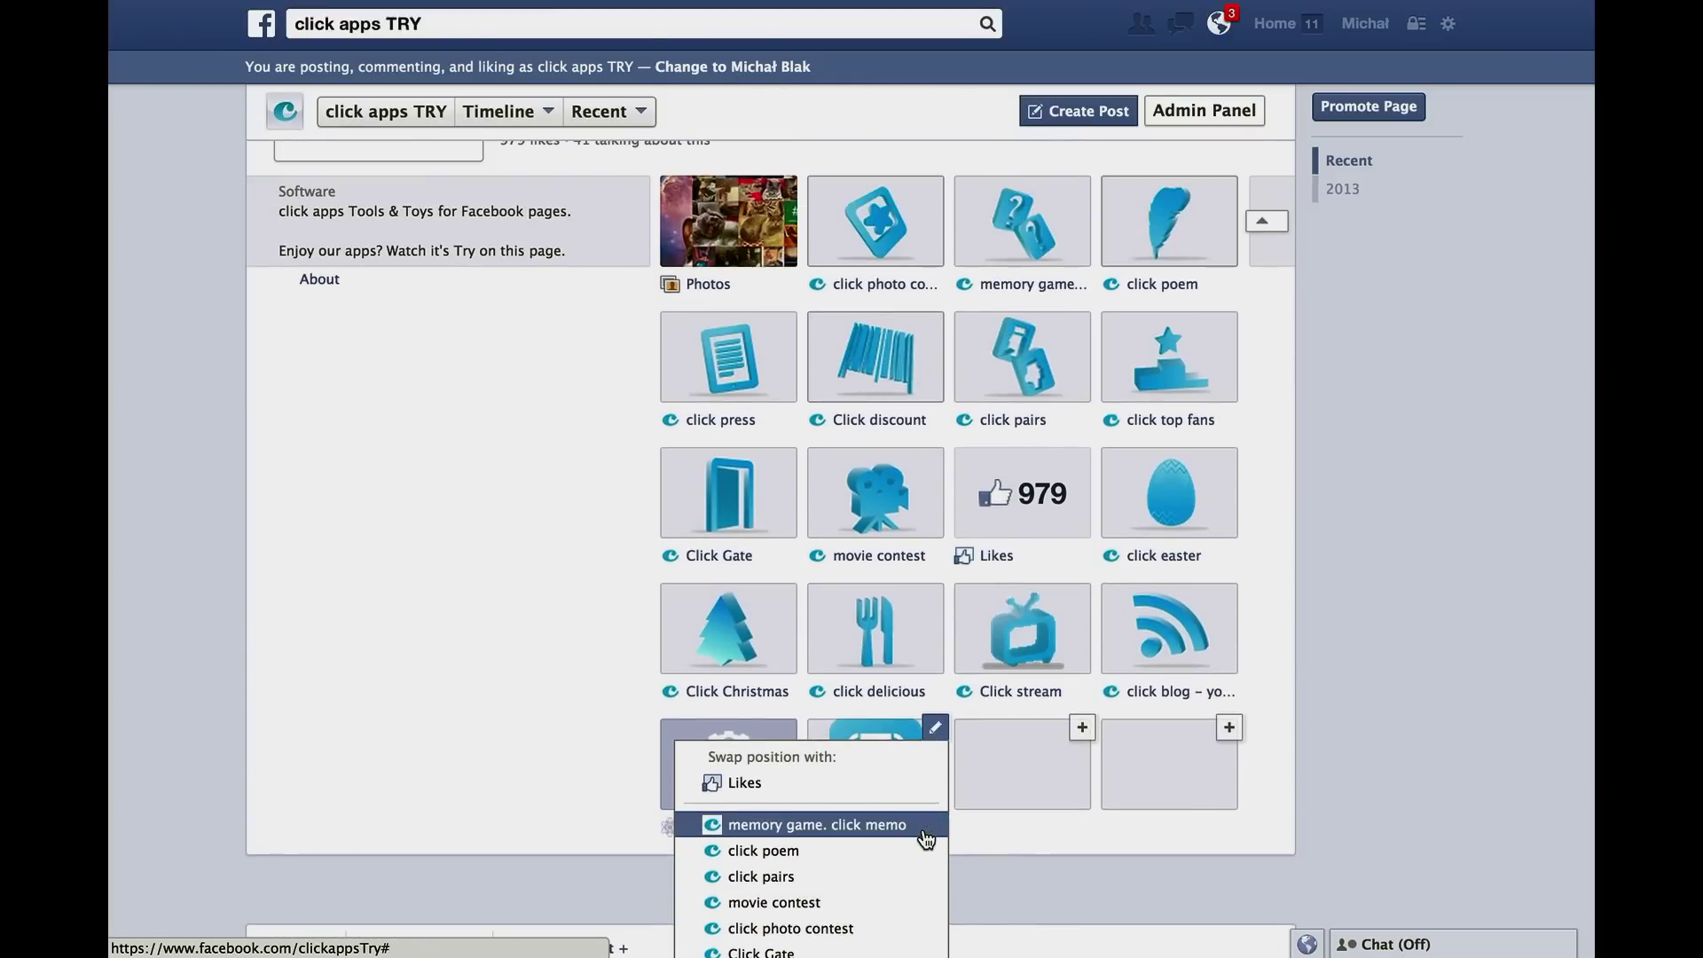
{"action": "scroll", "coordinate": [923, 838], "scroll_direction": "down", "scroll_amount": 4}
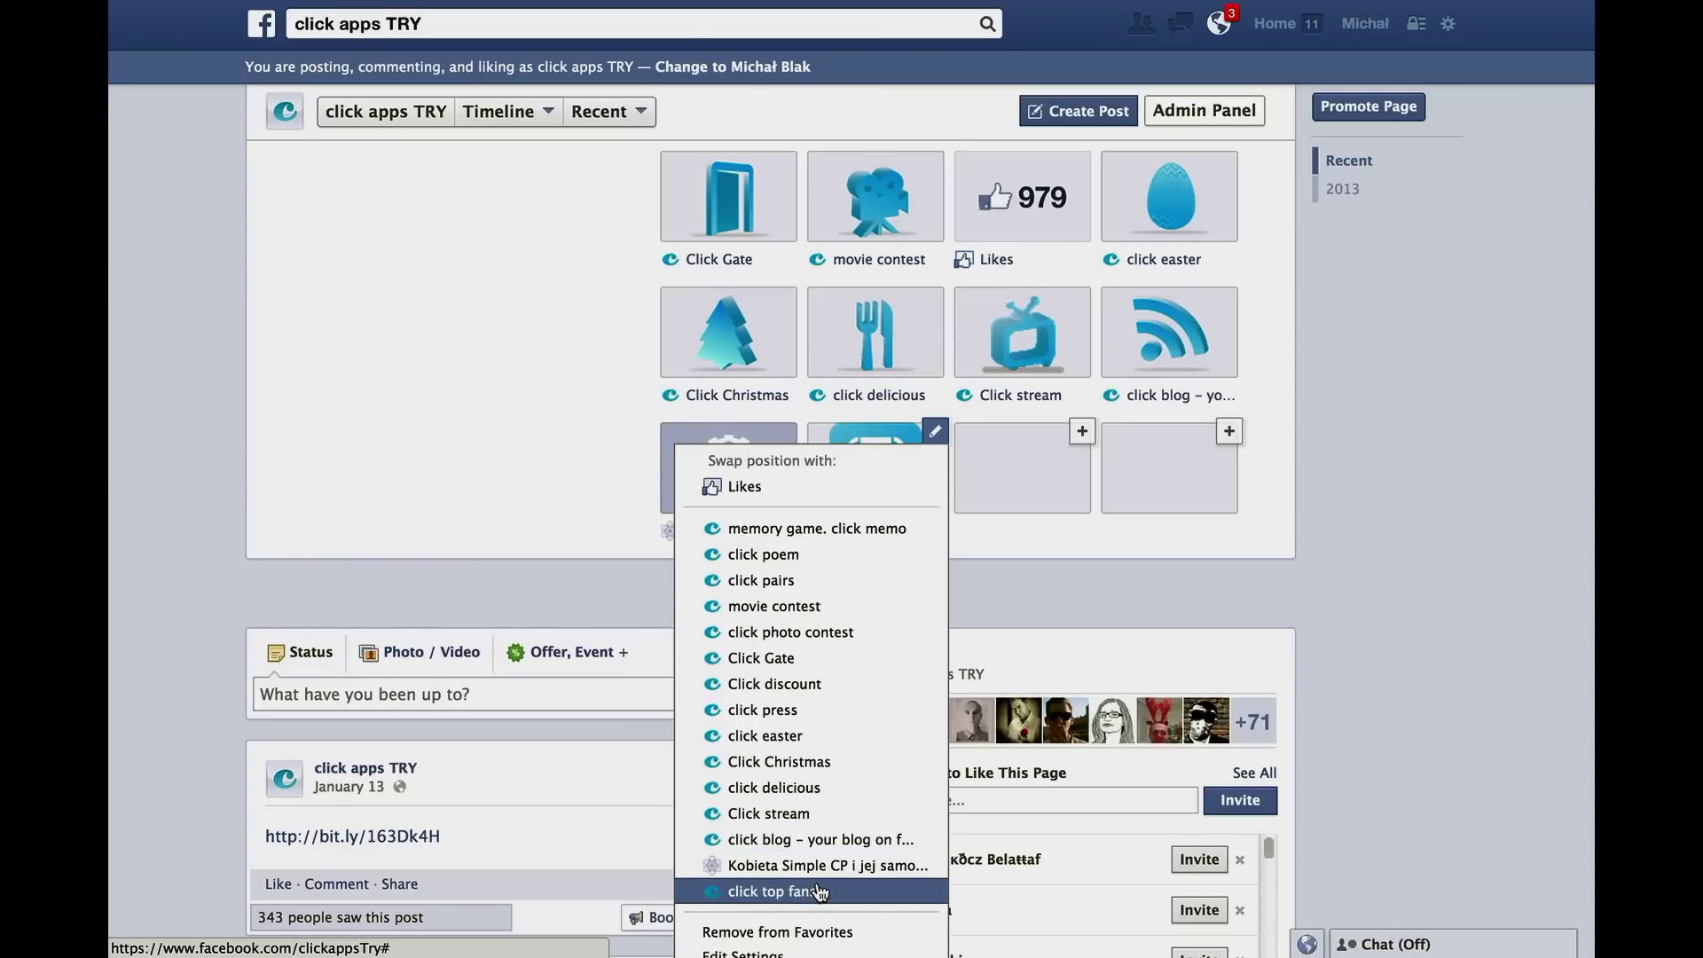
{"action": "left_click", "coordinate": [822, 633]}
{"action": "scroll", "coordinate": [1225, 497], "scroll_direction": "up", "scroll_amount": 5}
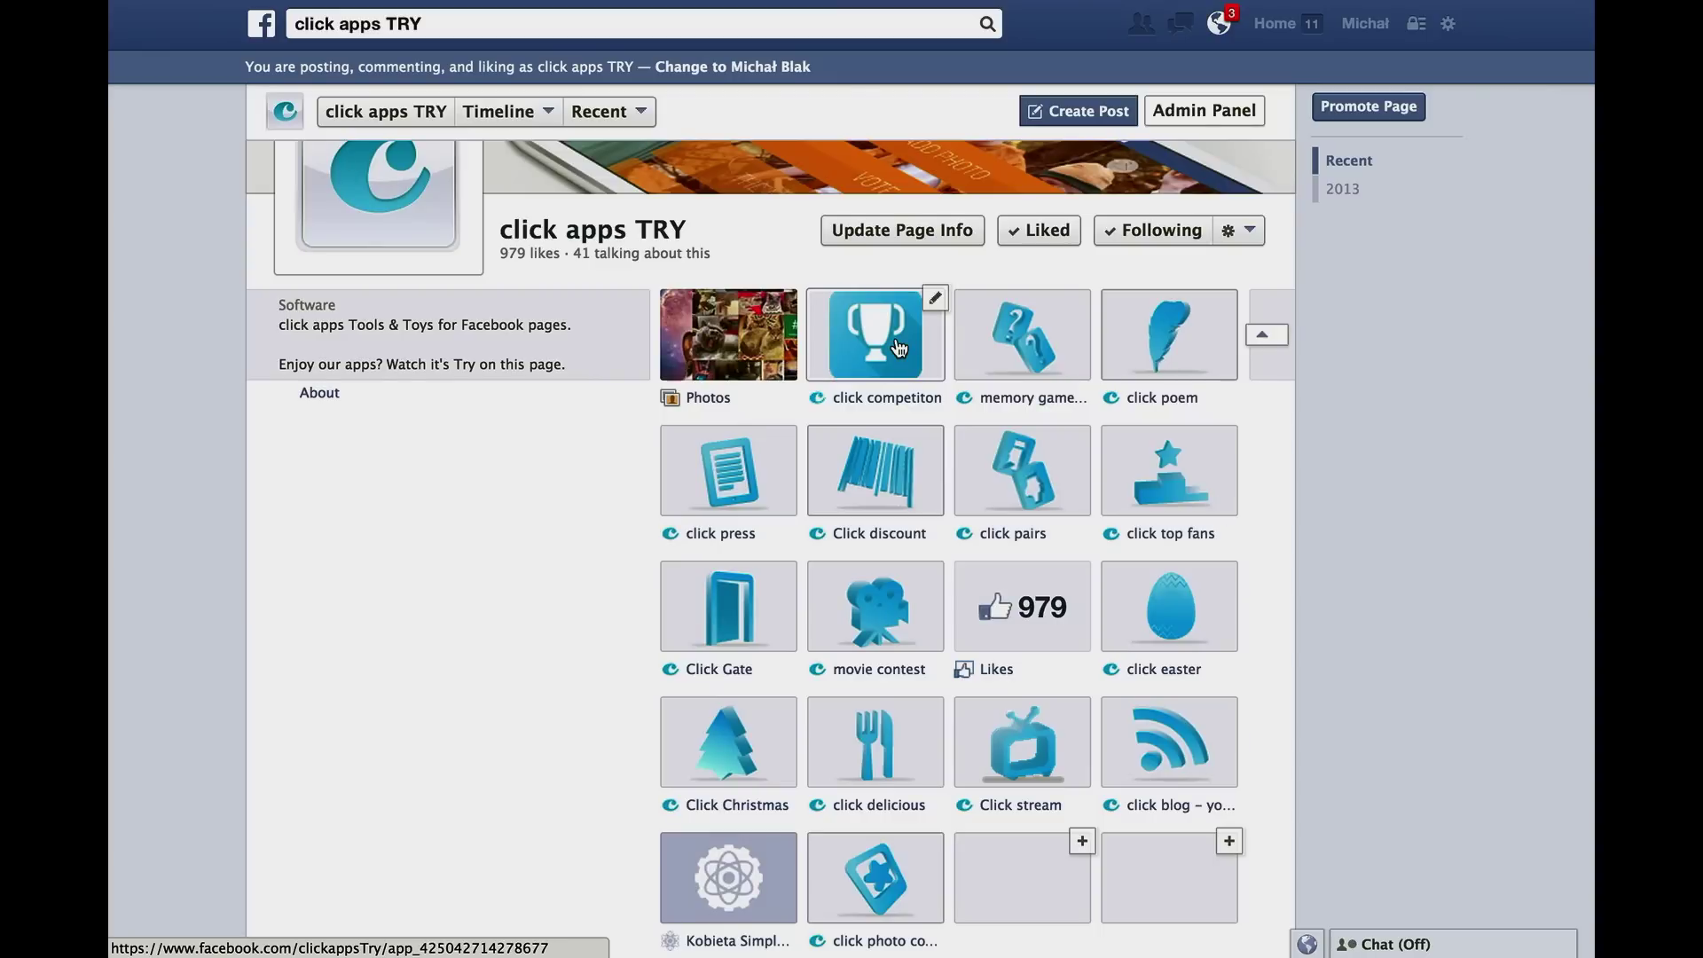
Set the click competiton tab's custom name to Competition and upload the KONKURS picture as its custom tab image
{"action": "left_click", "coordinate": [935, 298]}
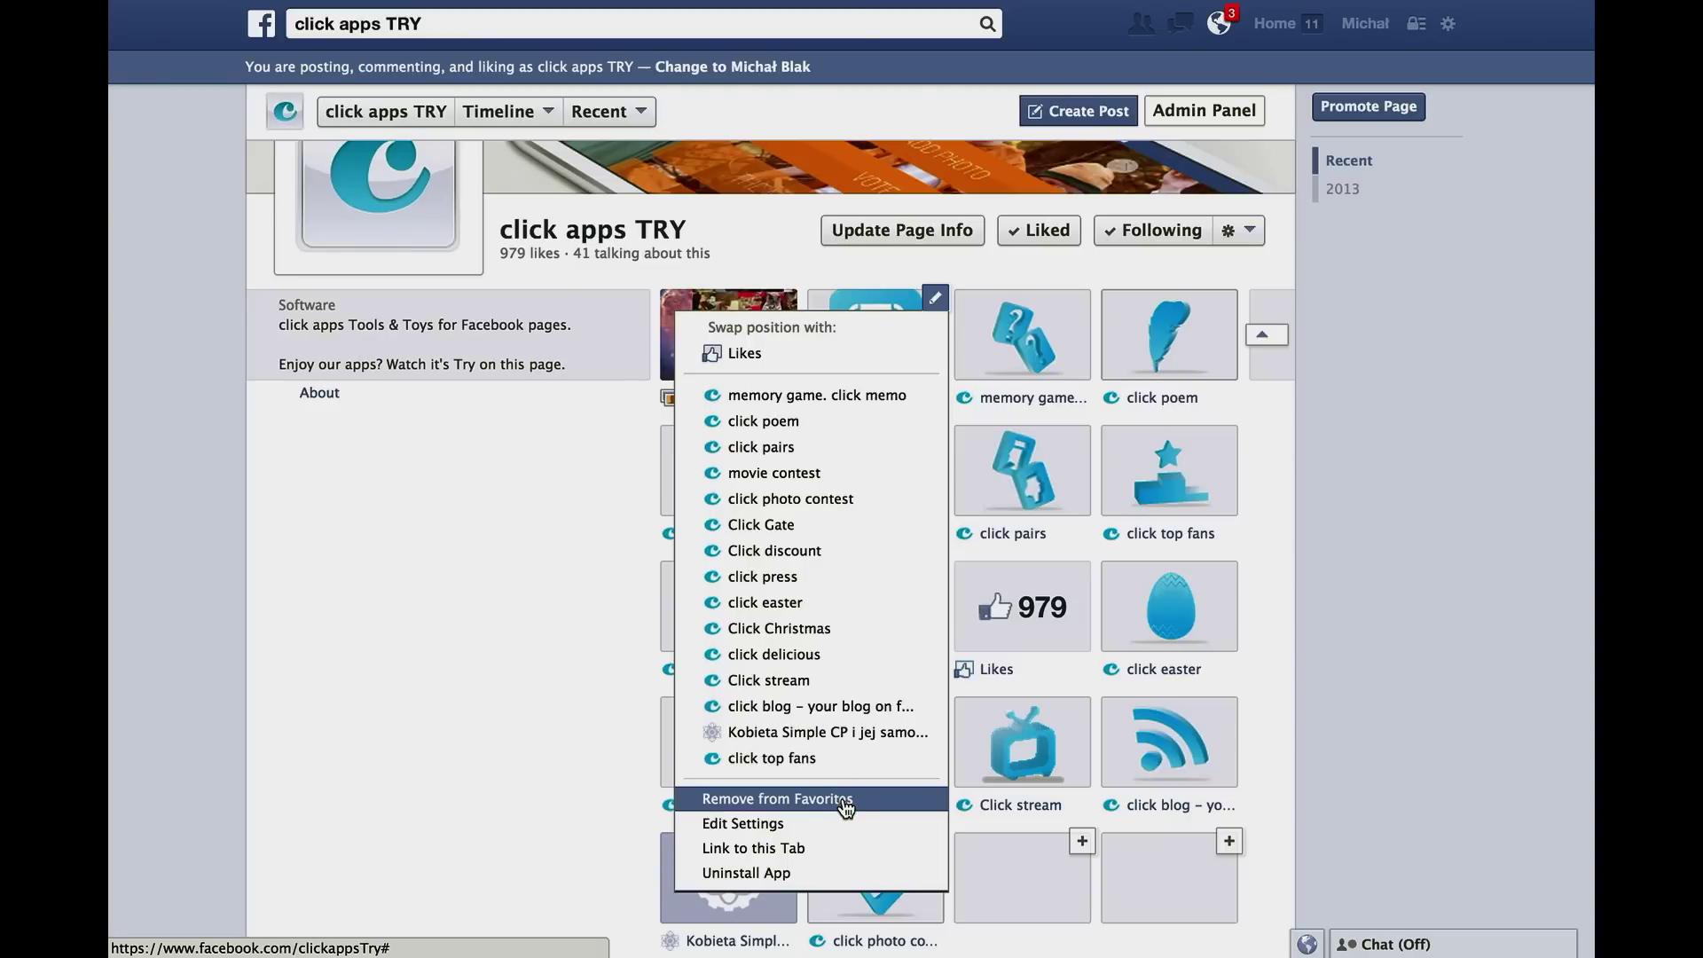
{"action": "left_click", "coordinate": [824, 839]}
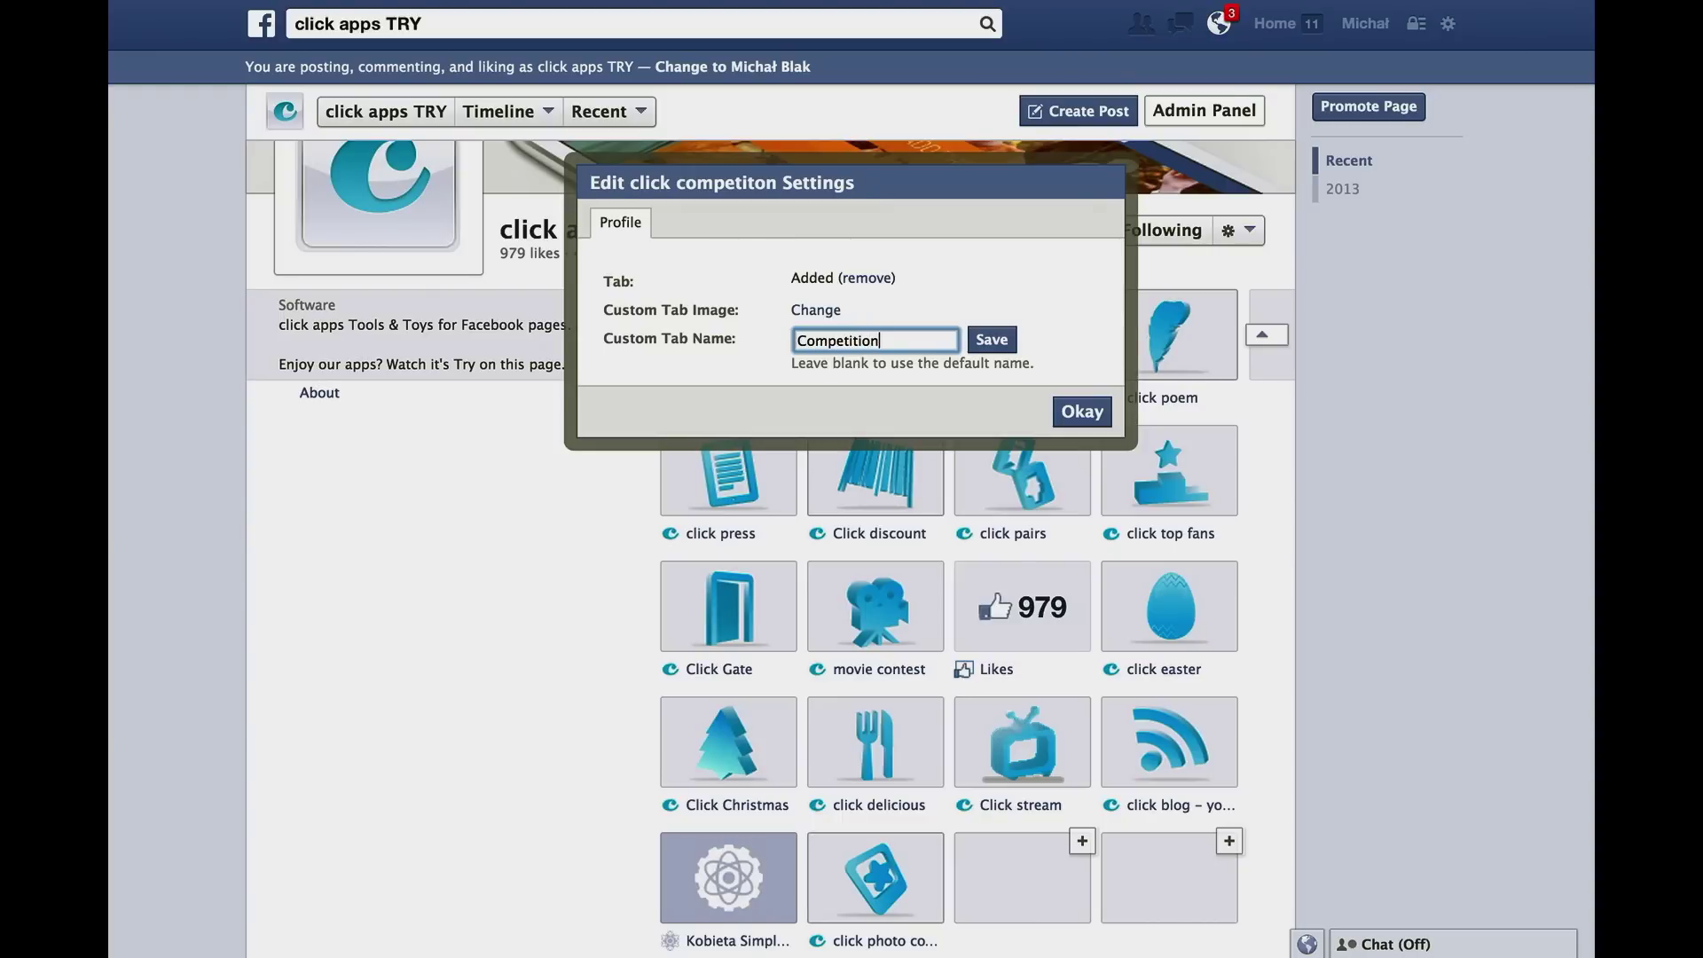
{"action": "left_click", "coordinate": [816, 309]}
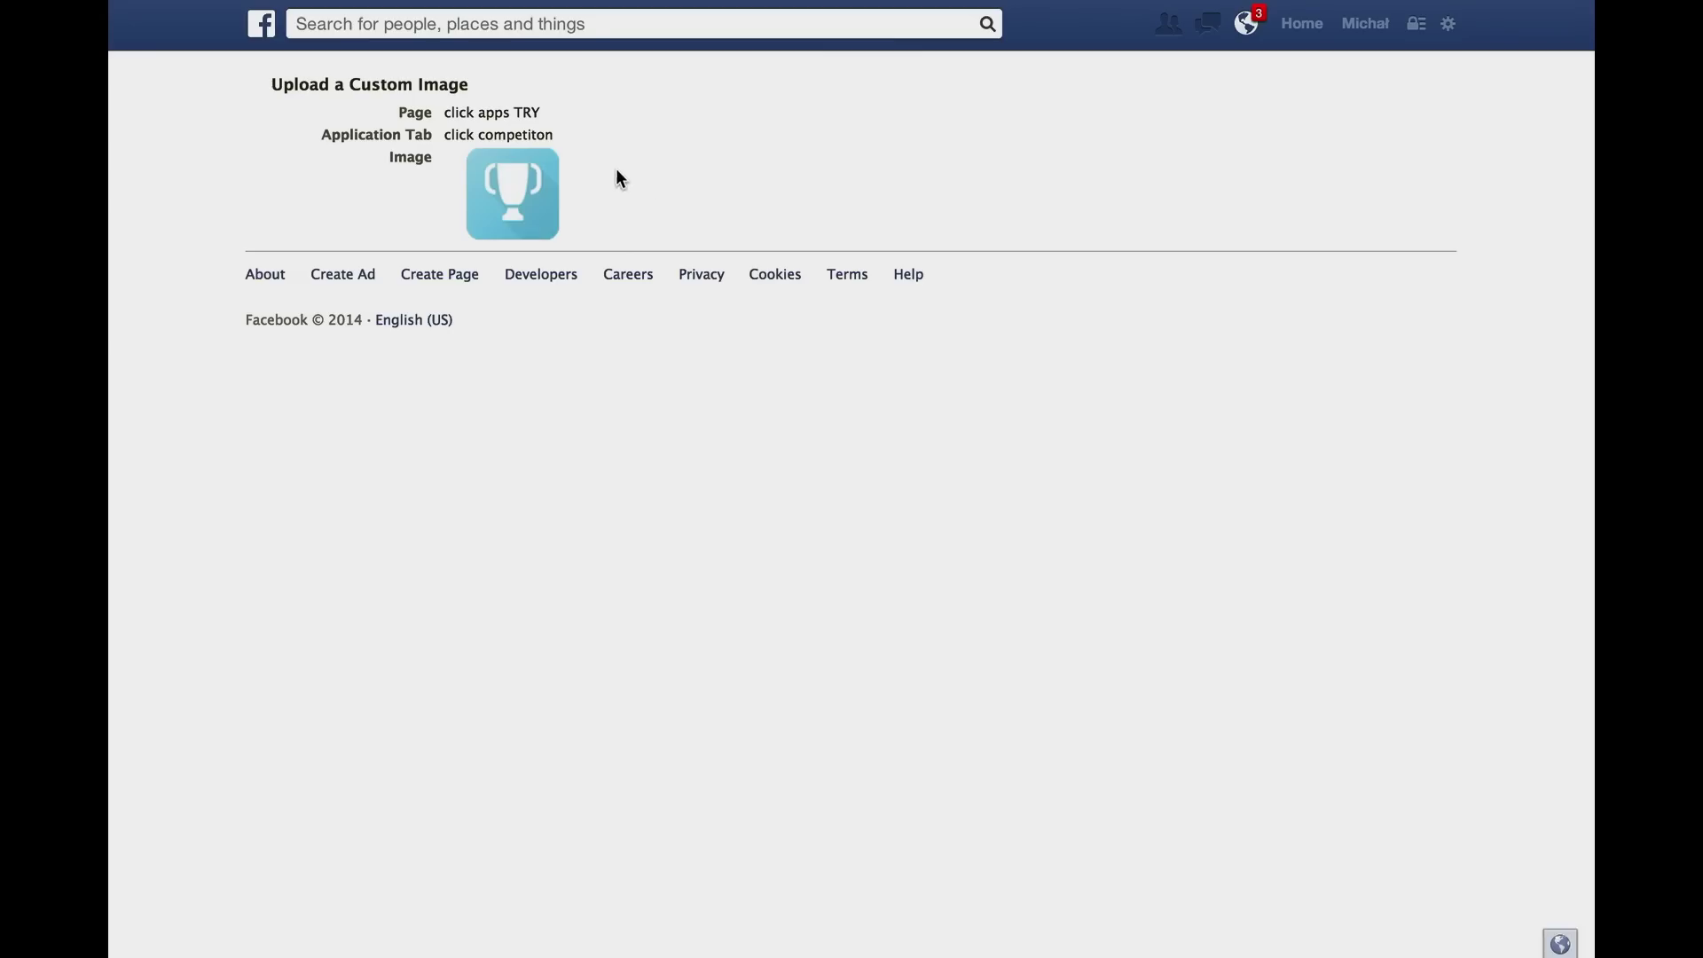
{"action": "left_click", "coordinate": [568, 162]}
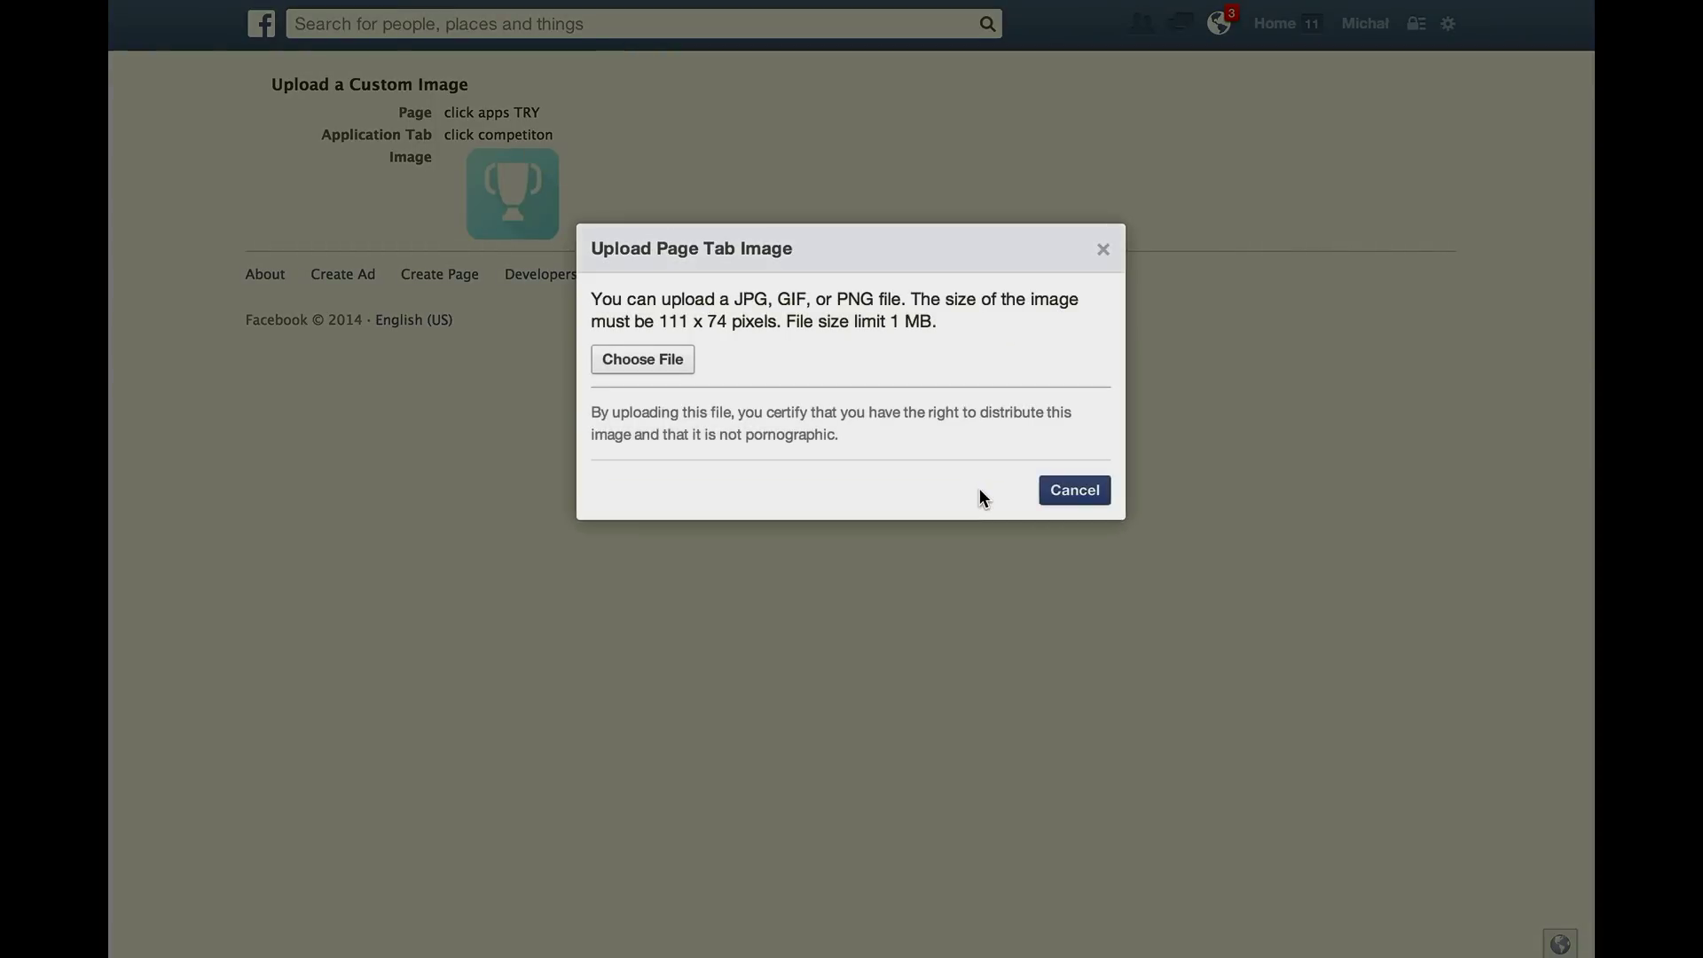
{"action": "left_click", "coordinate": [674, 378]}
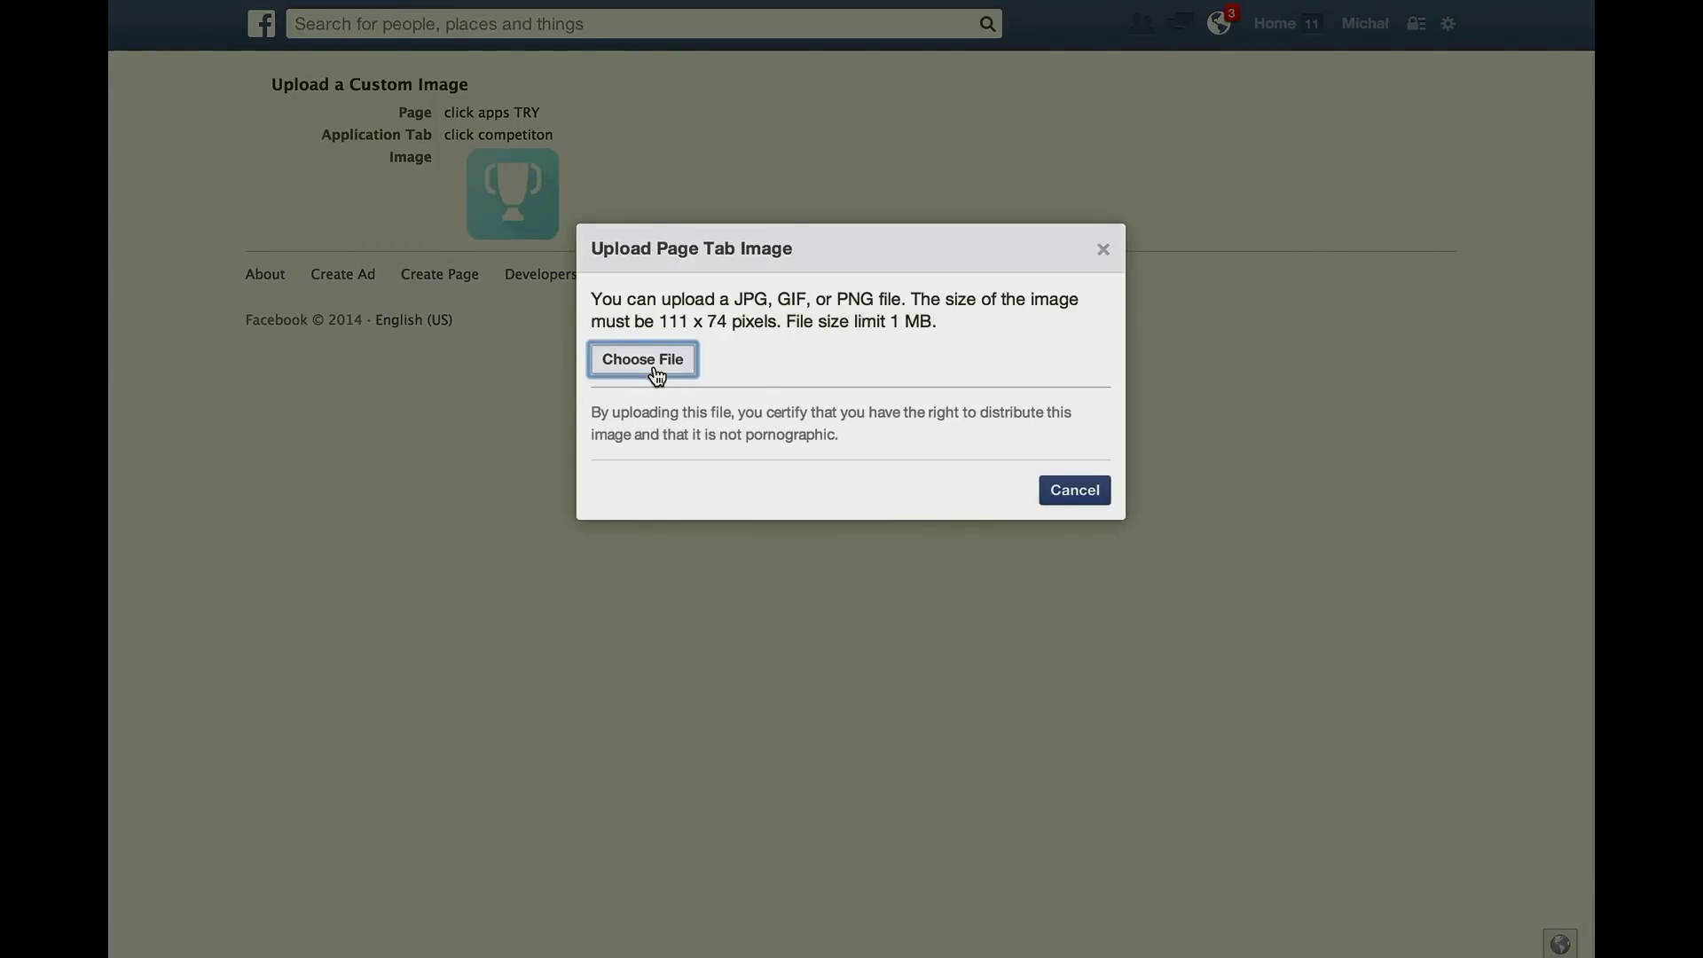
{"action": "scroll", "coordinate": [971, 532], "scroll_direction": "down", "scroll_amount": 10}
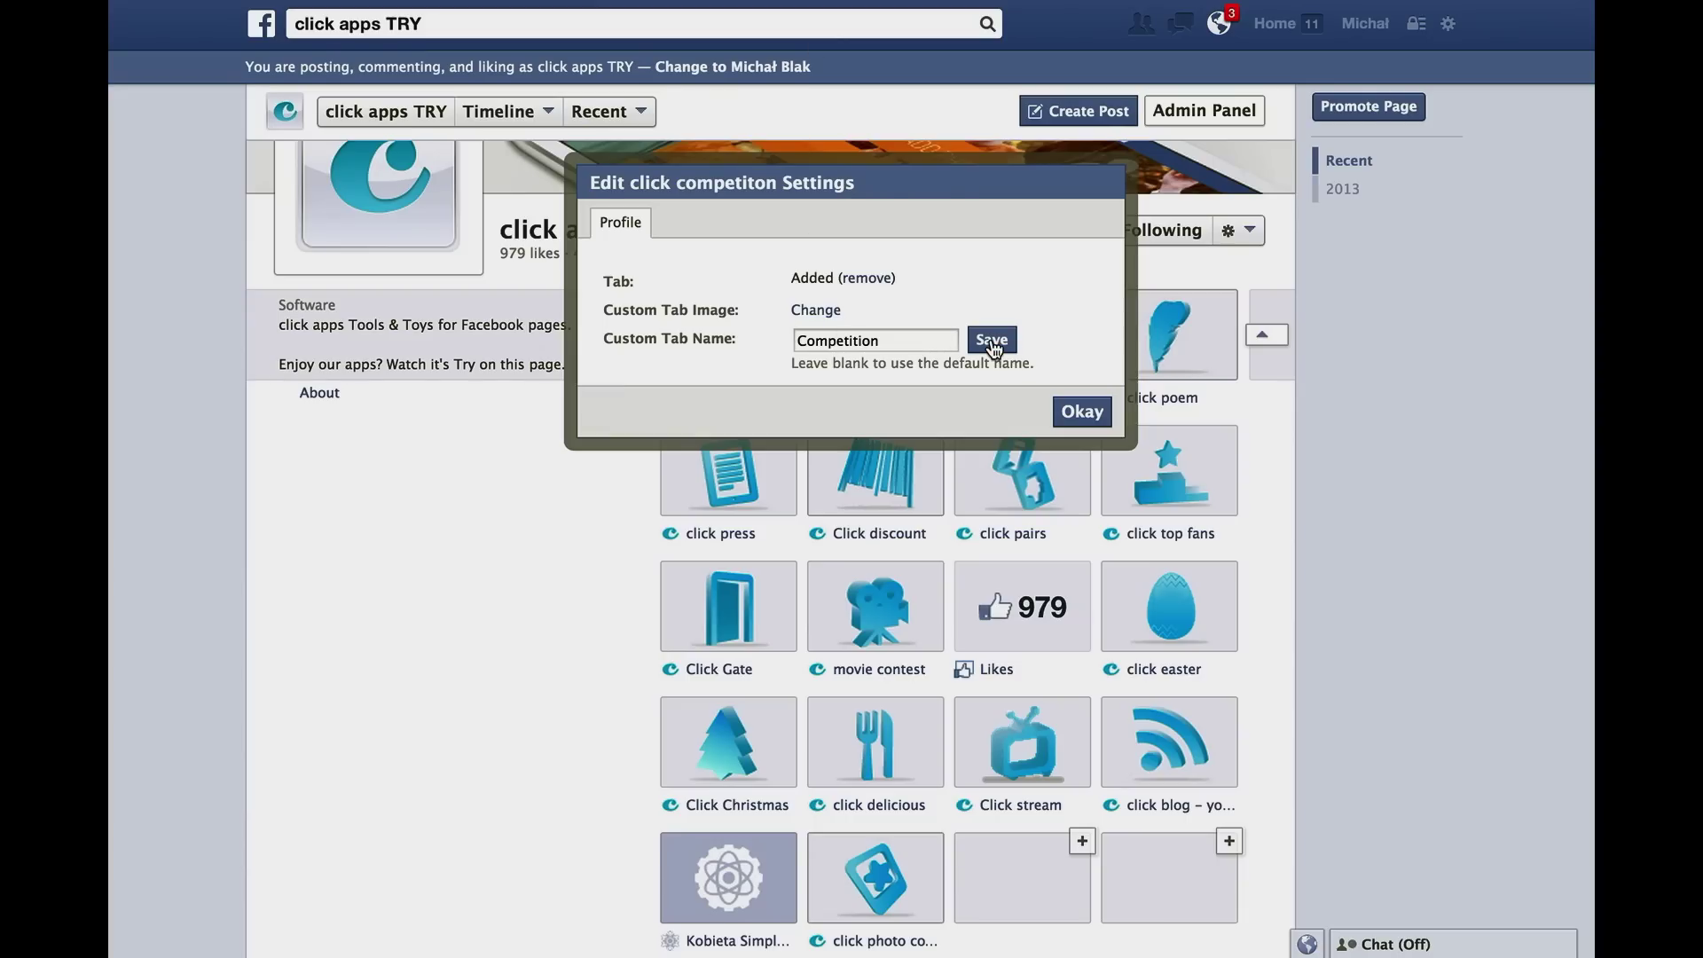
{"action": "left_click", "coordinate": [992, 342]}
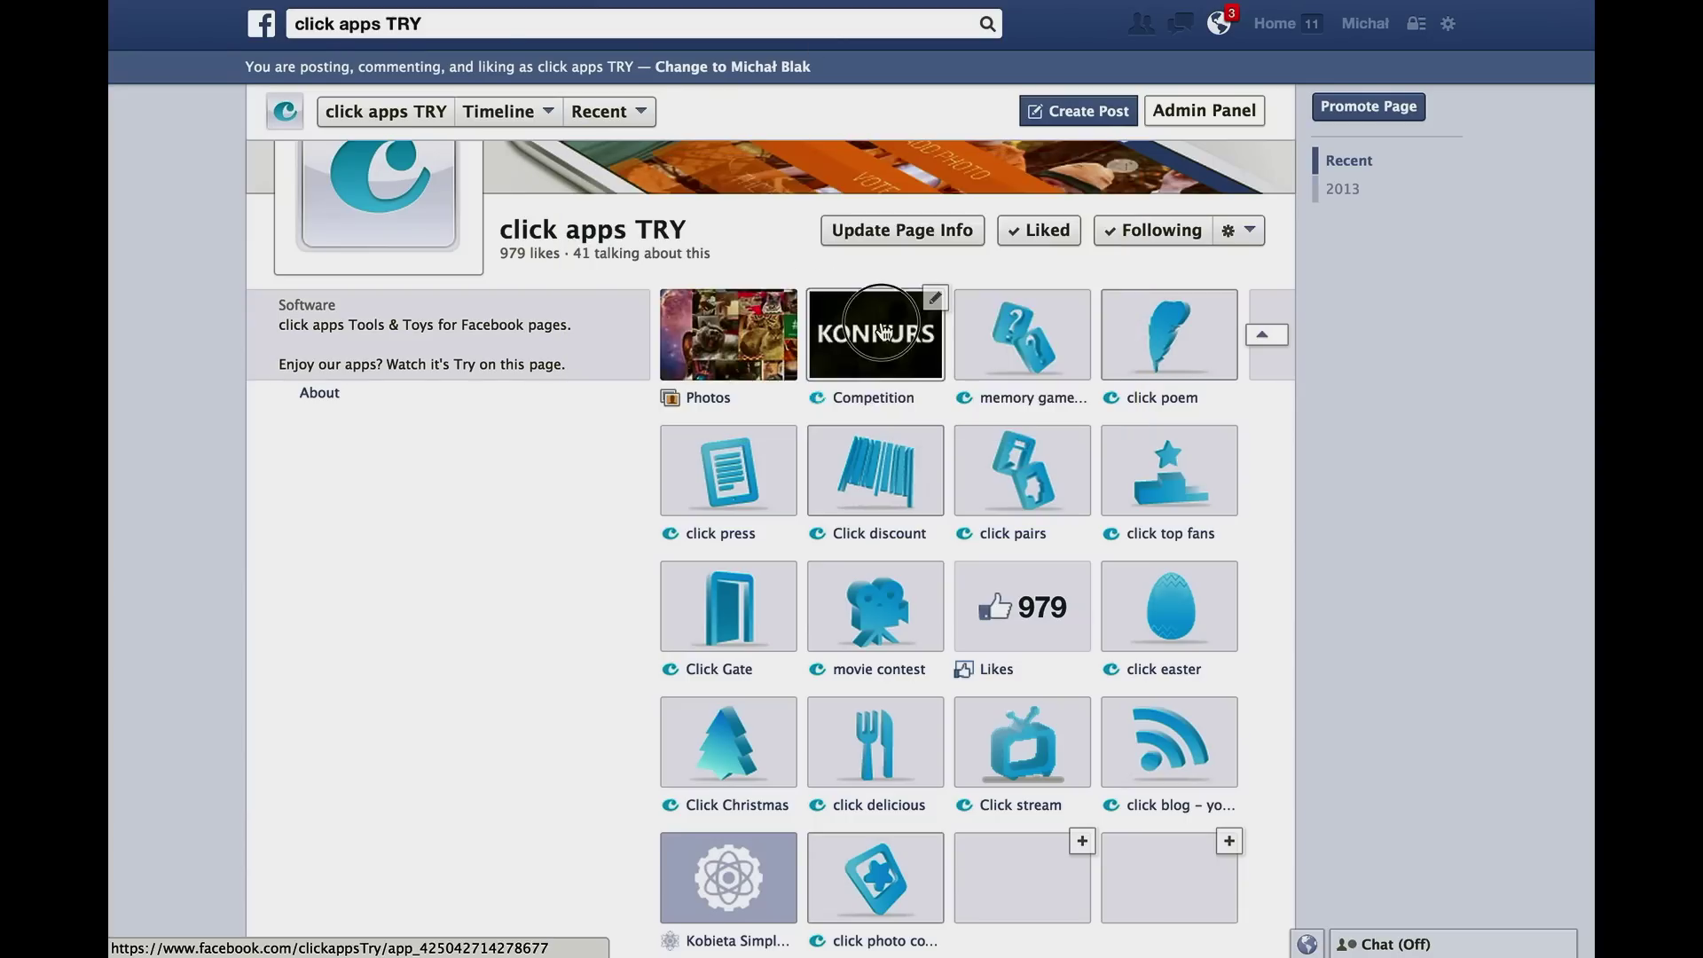
Open the Competition tab on the fan page and enter its administrators panel
{"action": "left_click", "coordinate": [885, 332]}
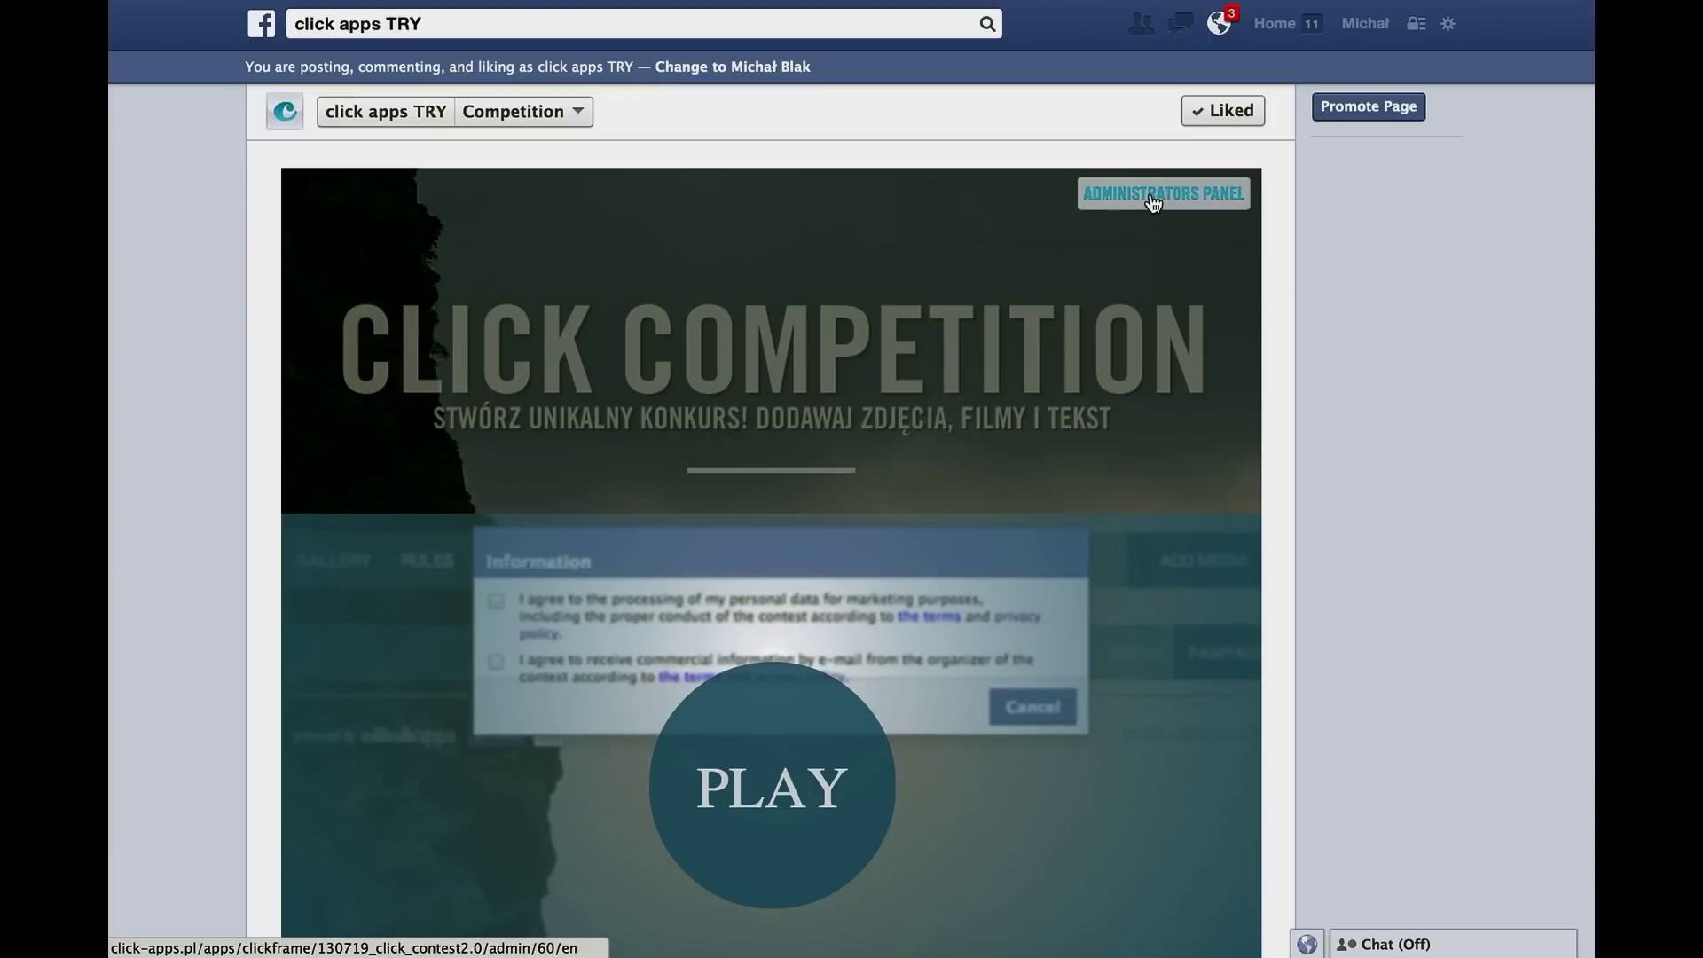
{"action": "left_click", "coordinate": [1153, 196]}
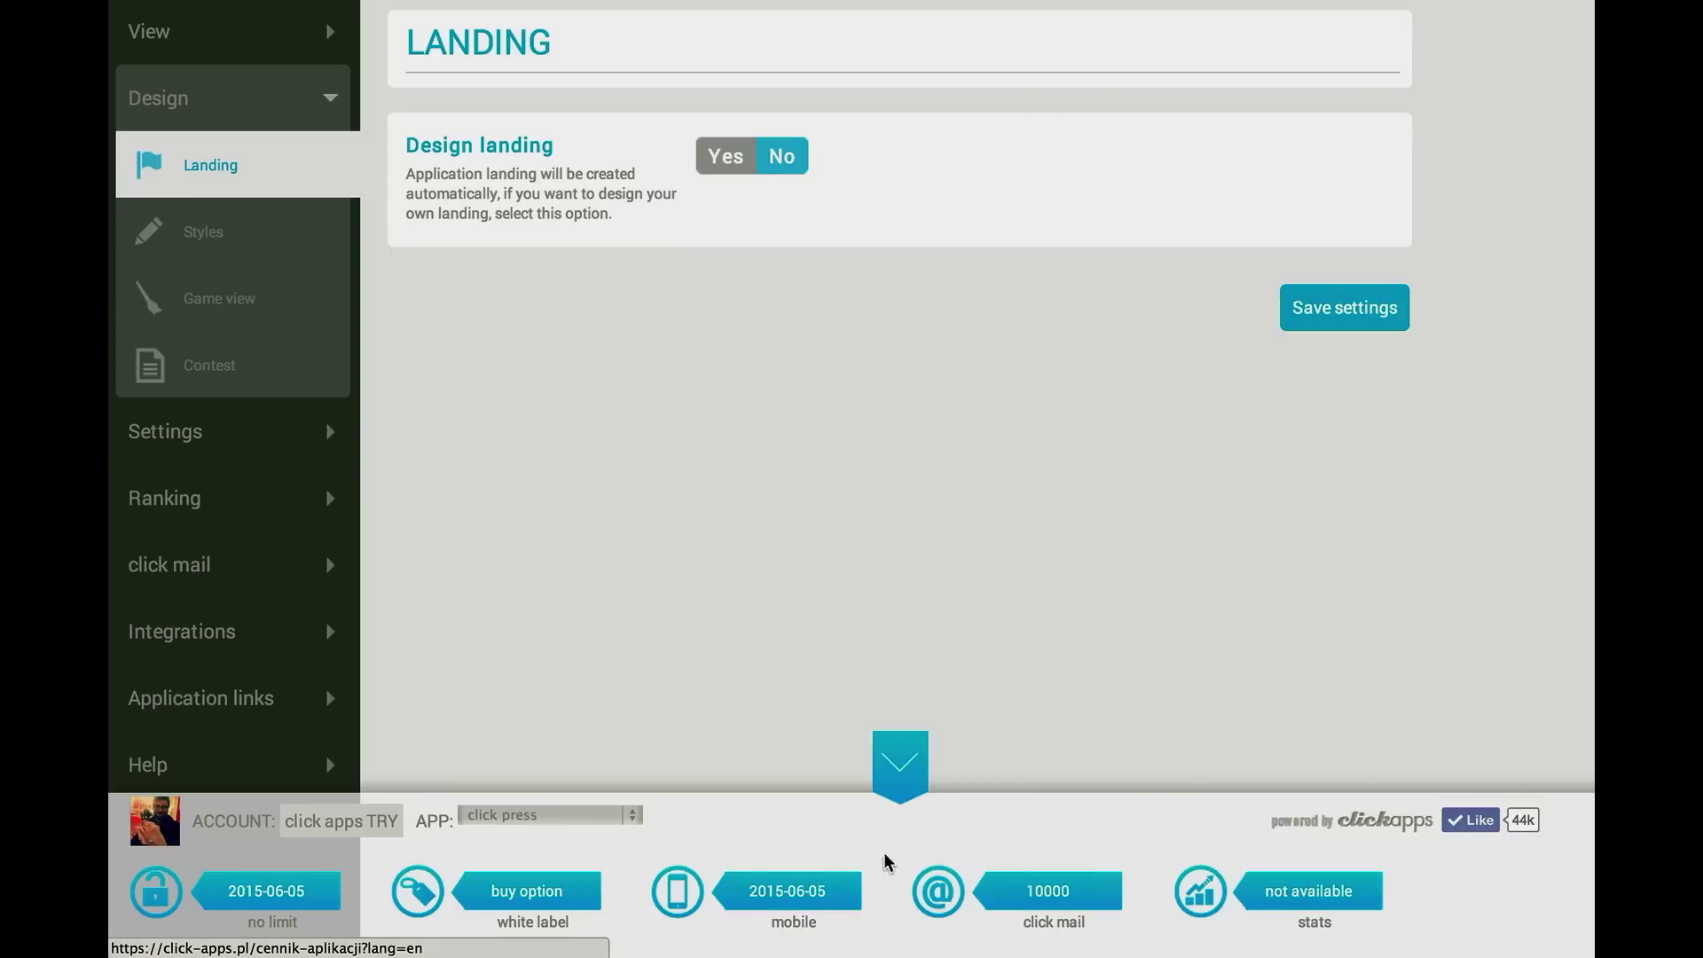
Check the list of switchable apps in the account bar without changing it and collapse the bar
{"action": "left_click", "coordinate": [634, 816]}
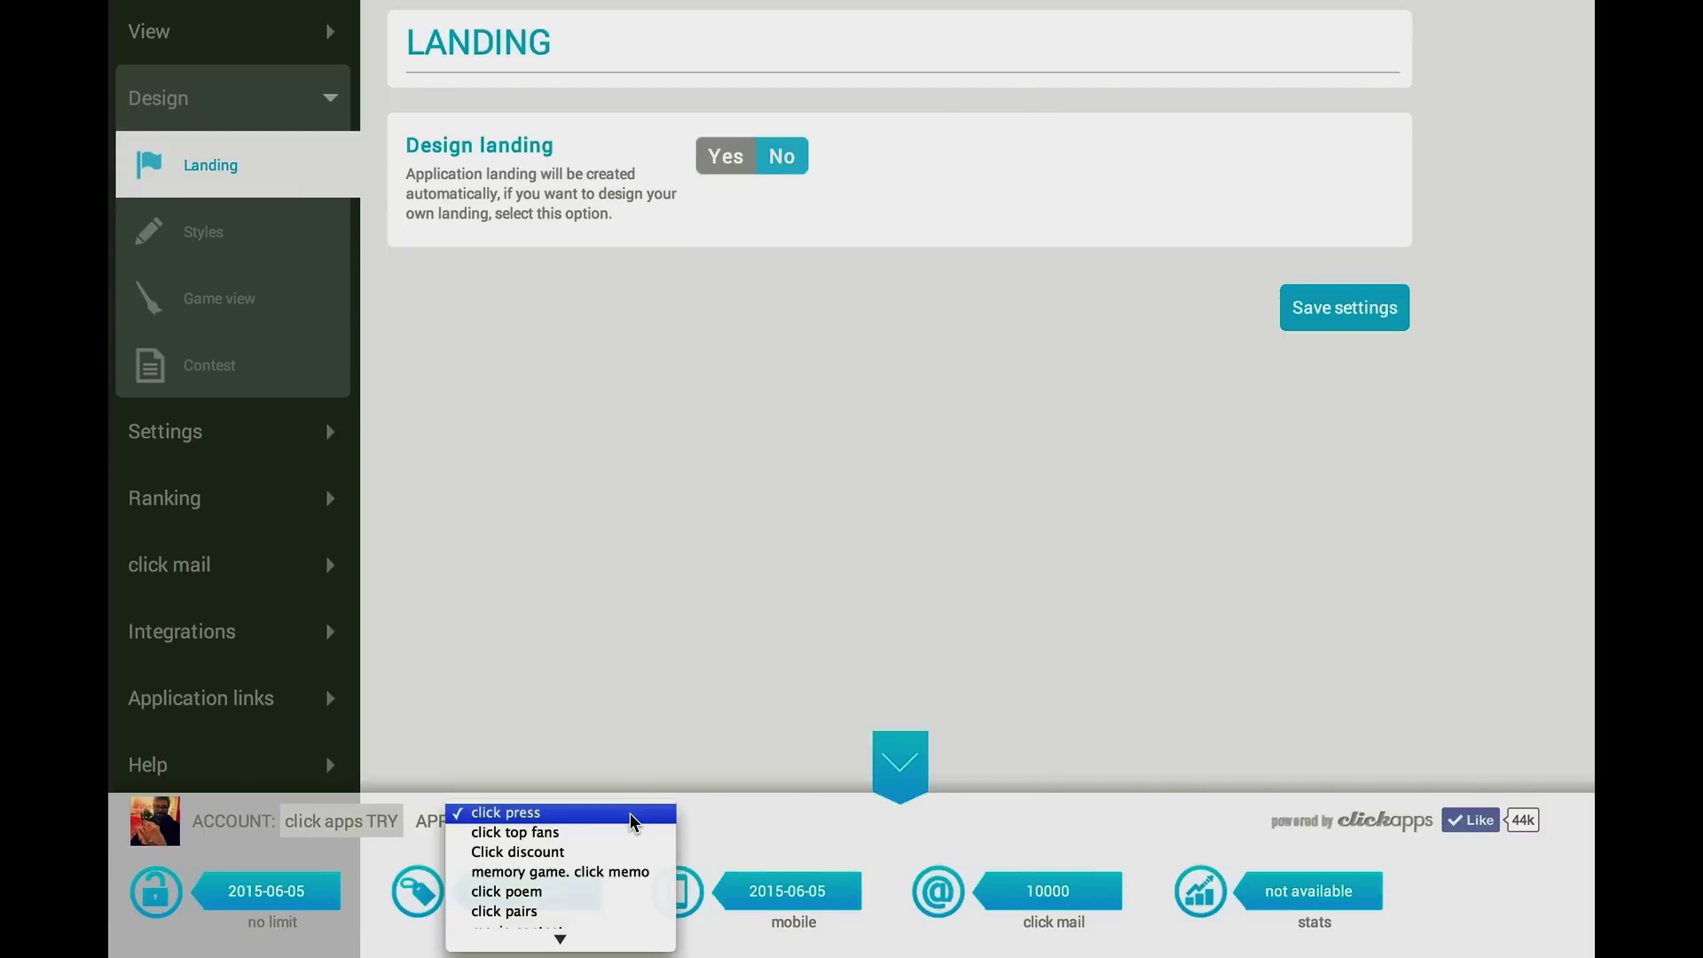
{"action": "left_click", "coordinate": [887, 817]}
{"action": "left_click", "coordinate": [903, 774]}
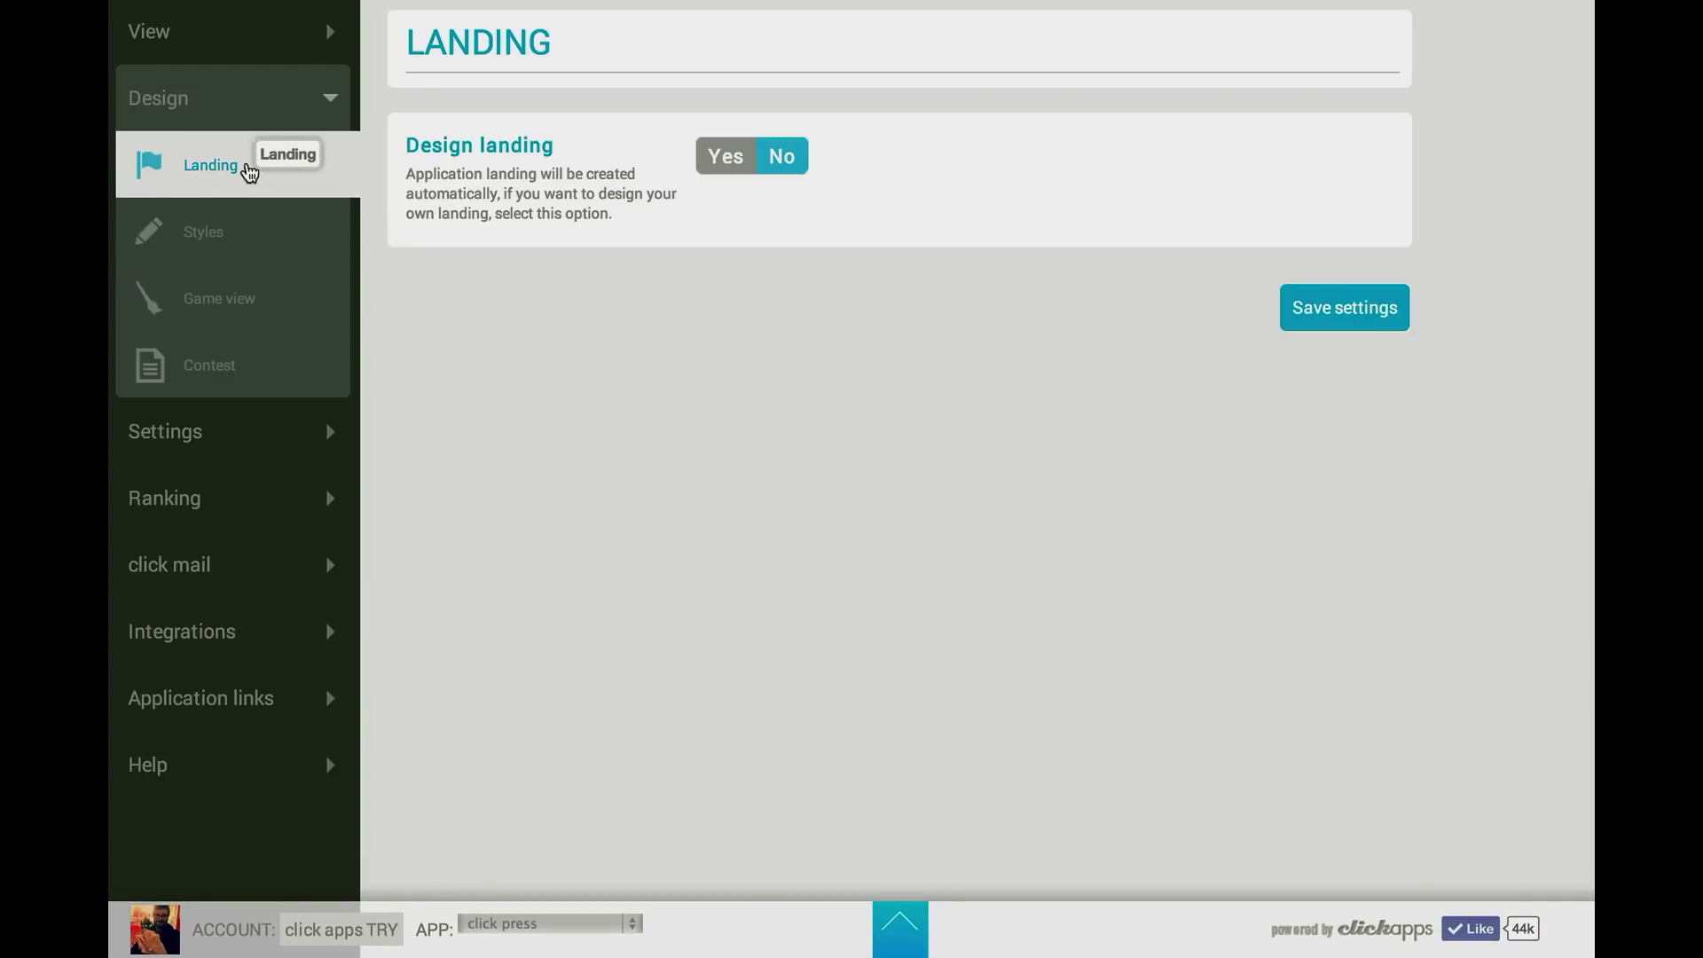
Enable the custom landing design and upload a replacement image from Downloads as the landing's main file
{"action": "left_click", "coordinate": [718, 177]}
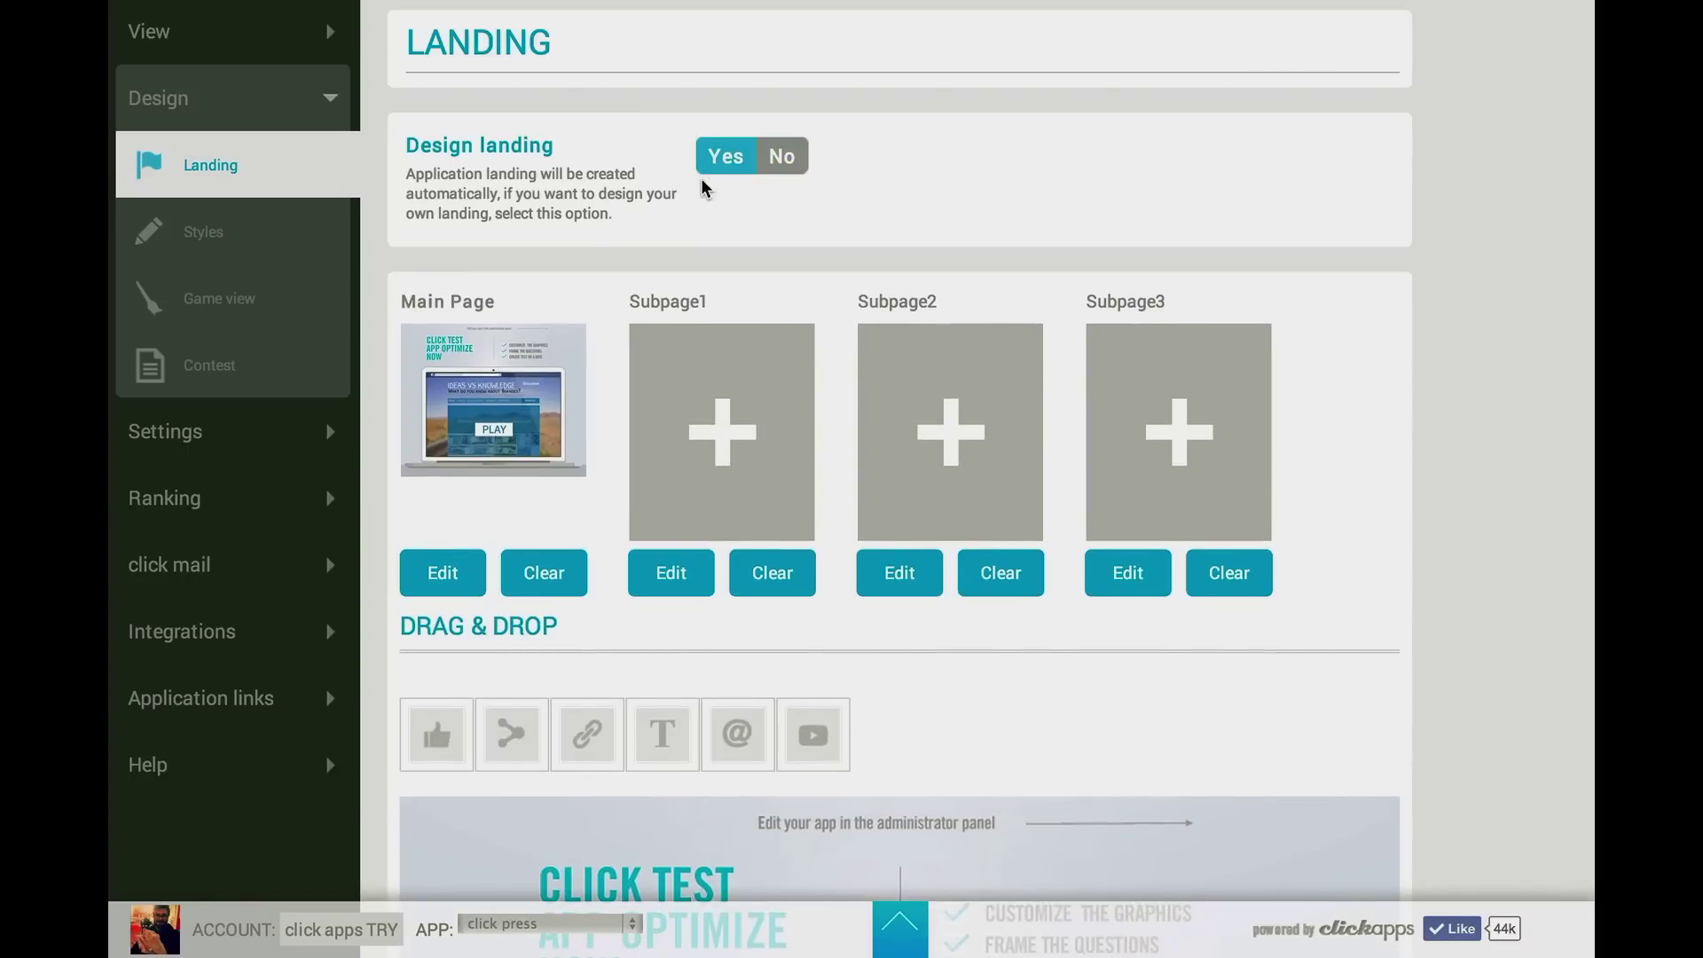
{"action": "scroll", "coordinate": [605, 459], "scroll_direction": "down", "scroll_amount": 5}
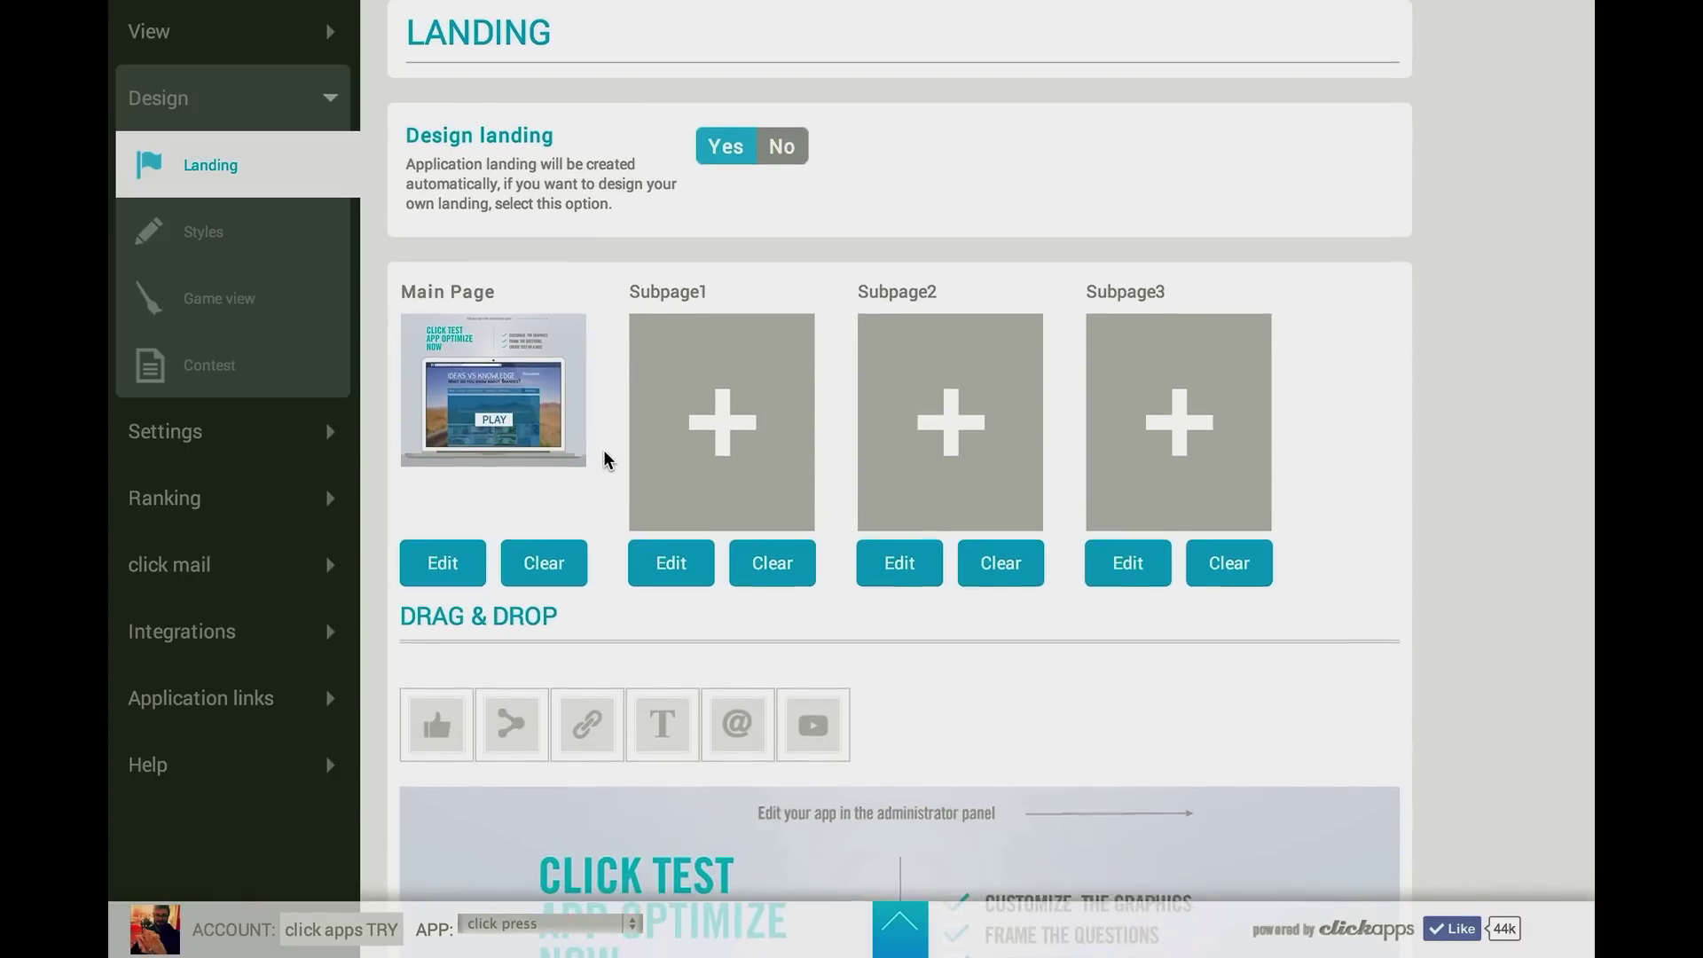
{"action": "scroll", "coordinate": [605, 459], "scroll_direction": "down", "scroll_amount": 10}
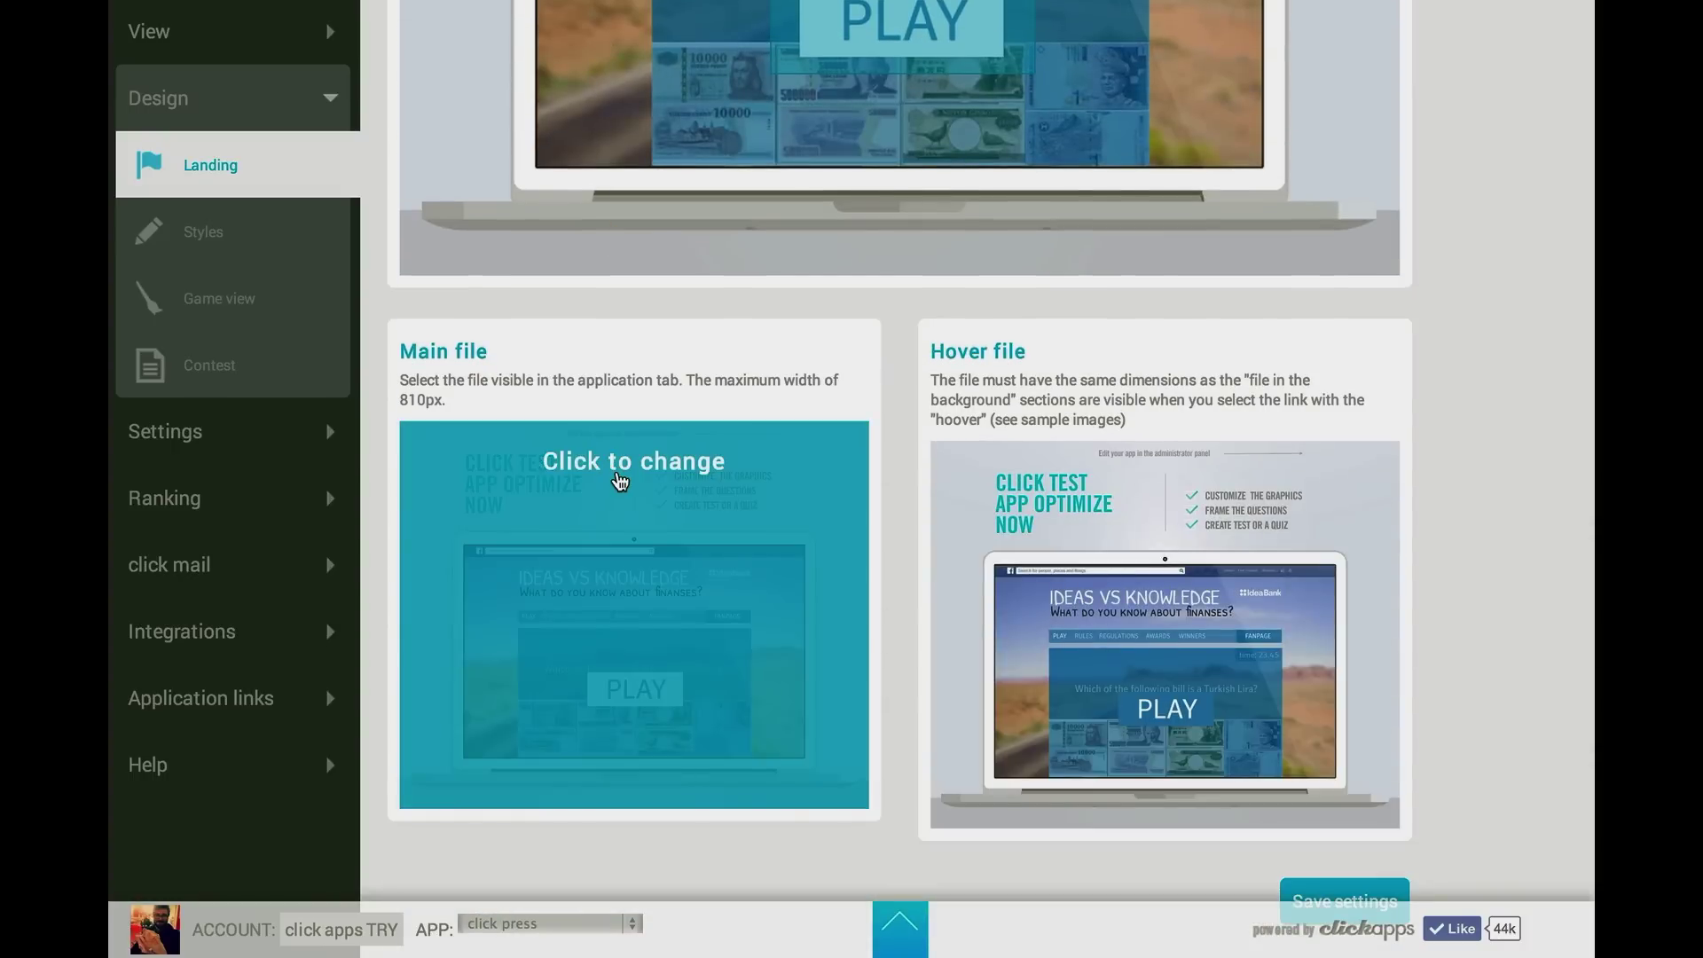
{"action": "left_click", "coordinate": [620, 481]}
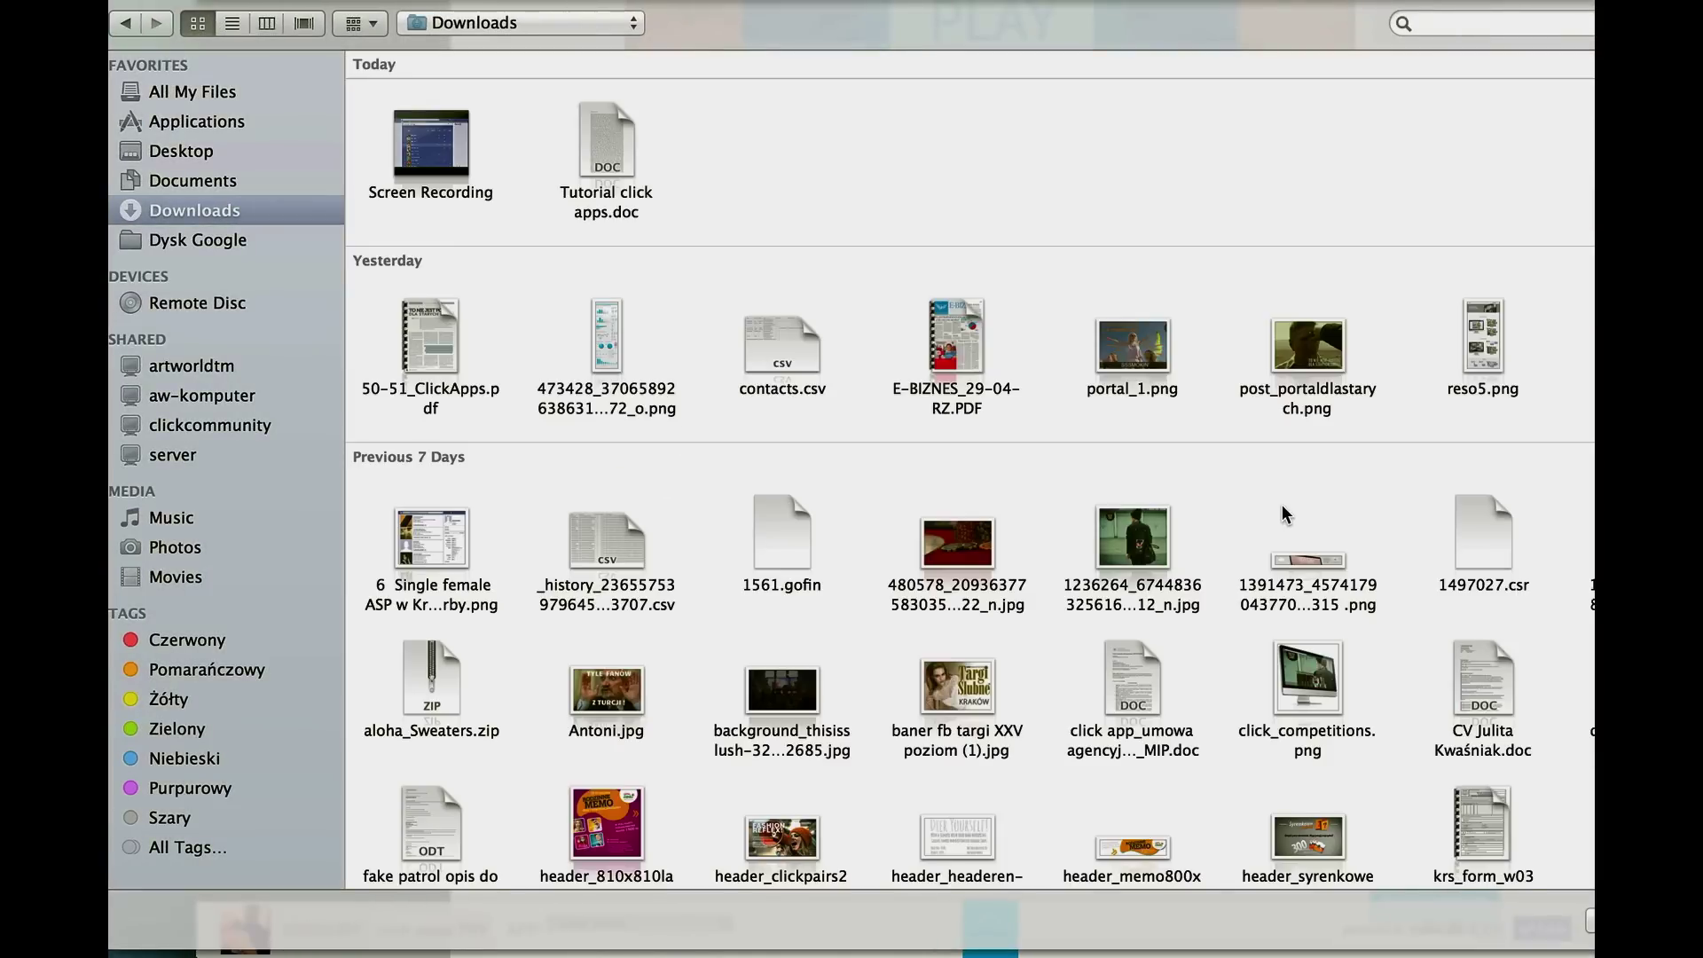
{"action": "scroll", "coordinate": [969, 470], "scroll_direction": "down", "scroll_amount": 10}
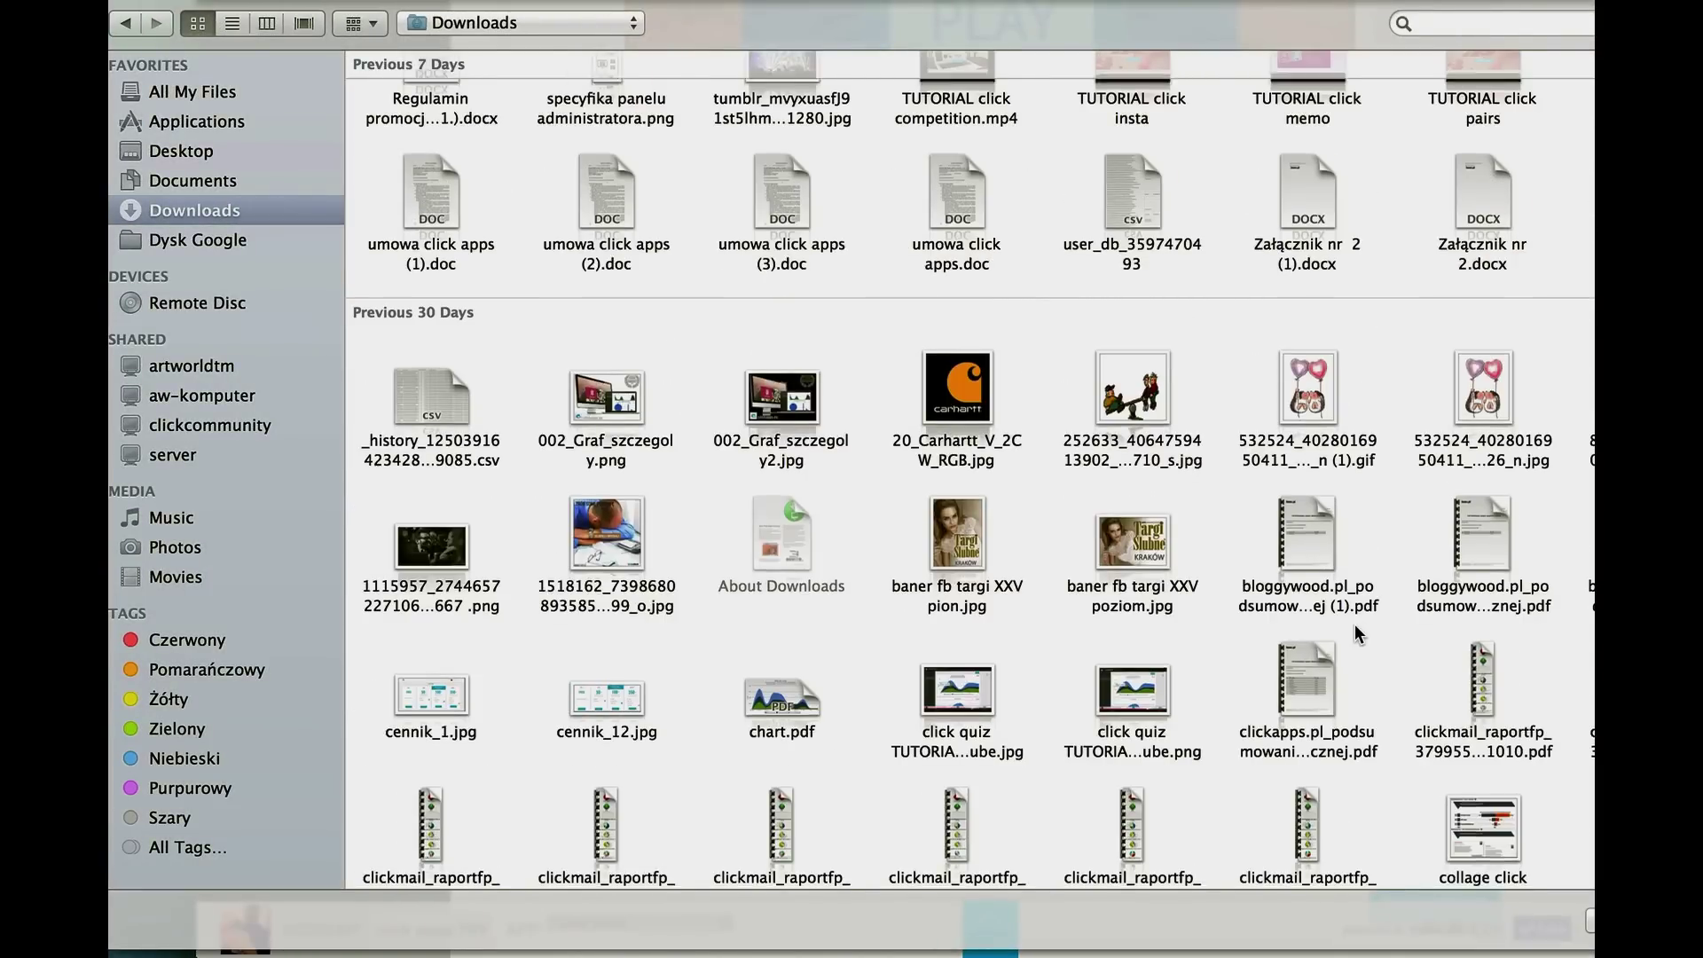
{"action": "scroll", "coordinate": [1354, 625], "scroll_direction": "down", "scroll_amount": 10}
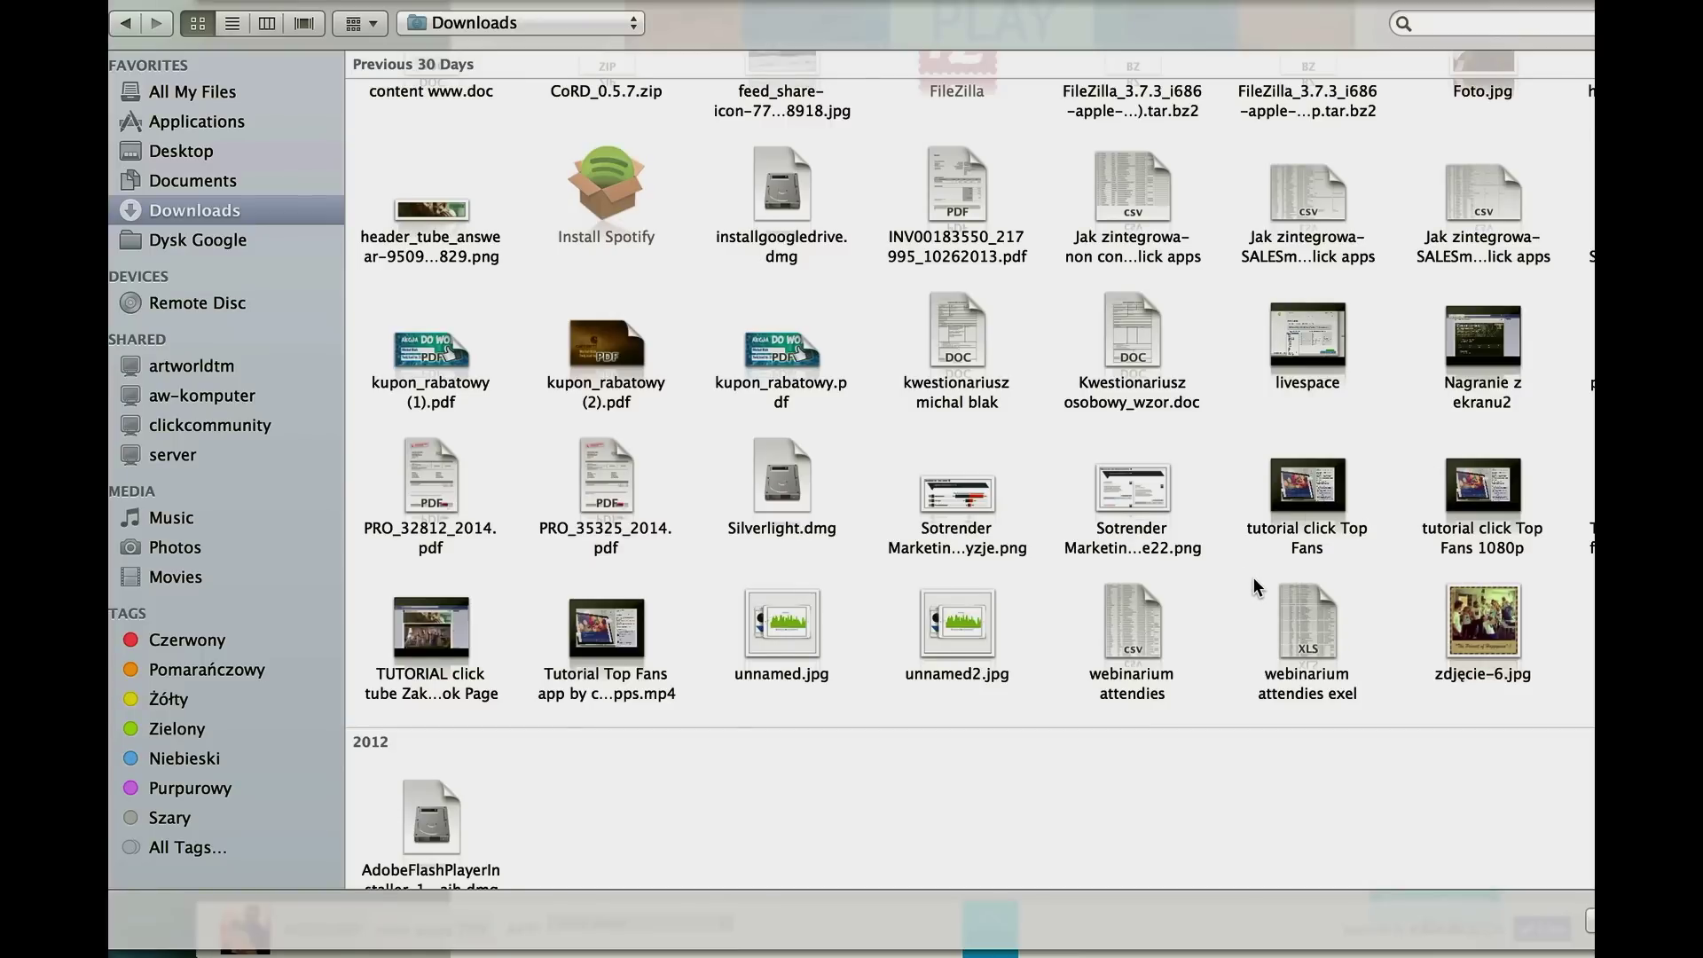
{"action": "scroll", "coordinate": [1258, 579], "scroll_direction": "up", "scroll_amount": 10}
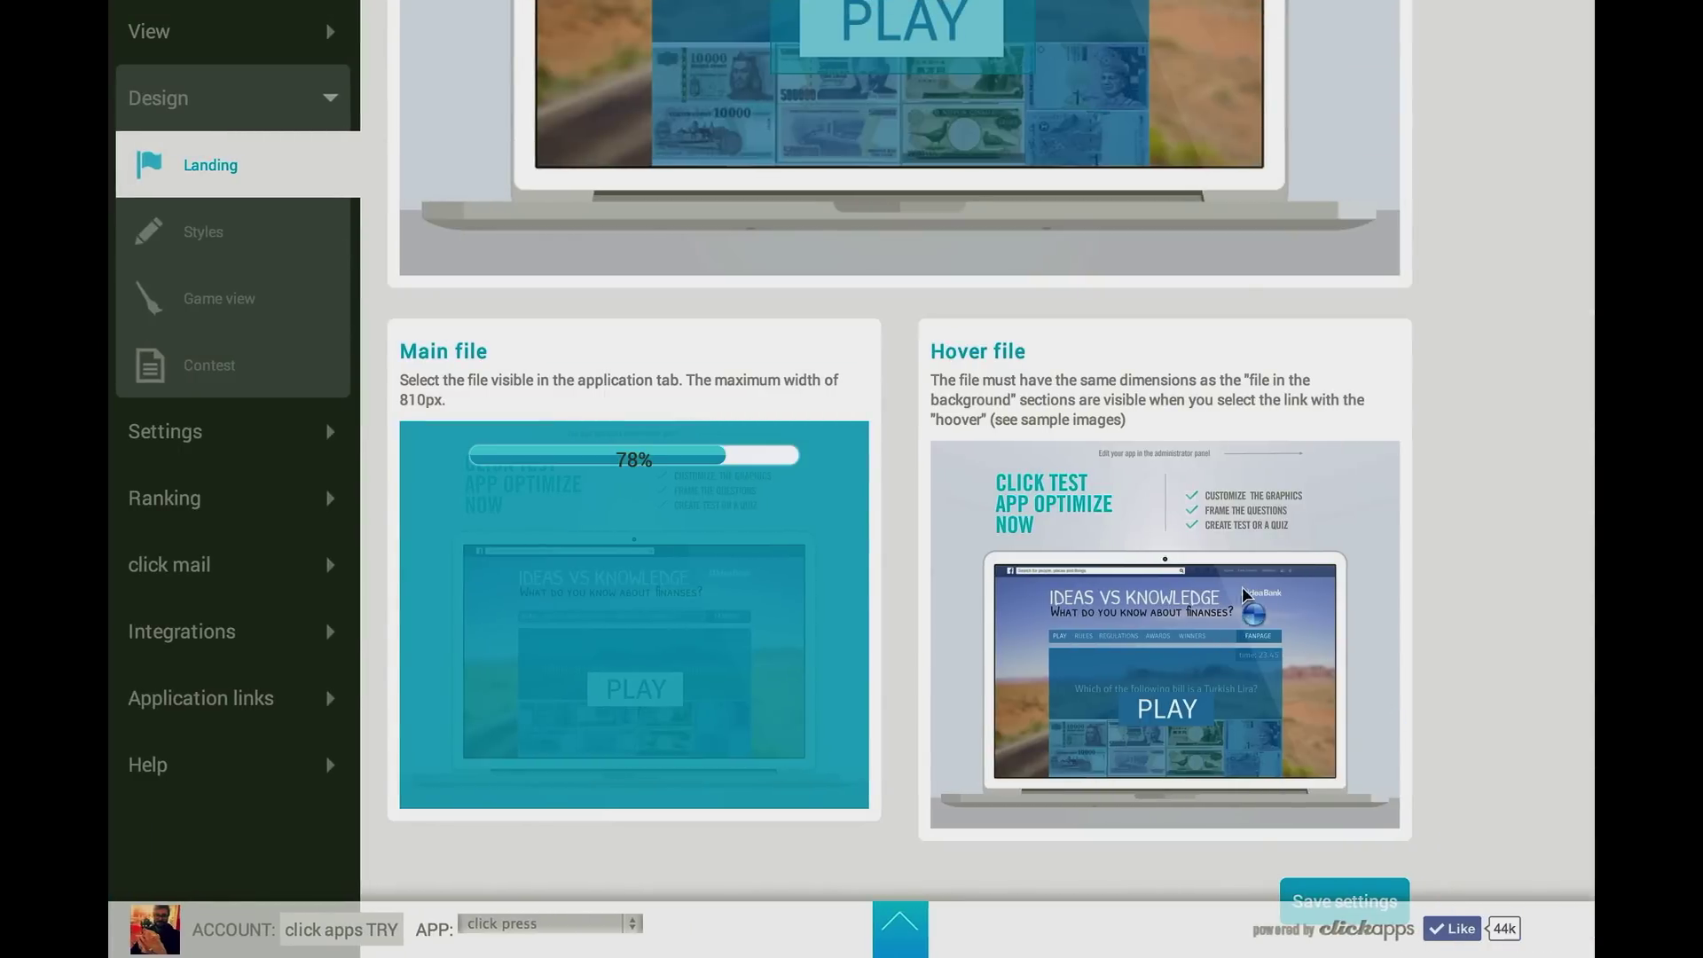
Upload l2.jpg from the CARHARTT folder as the landing's hover file
{"action": "left_click", "coordinate": [1193, 586]}
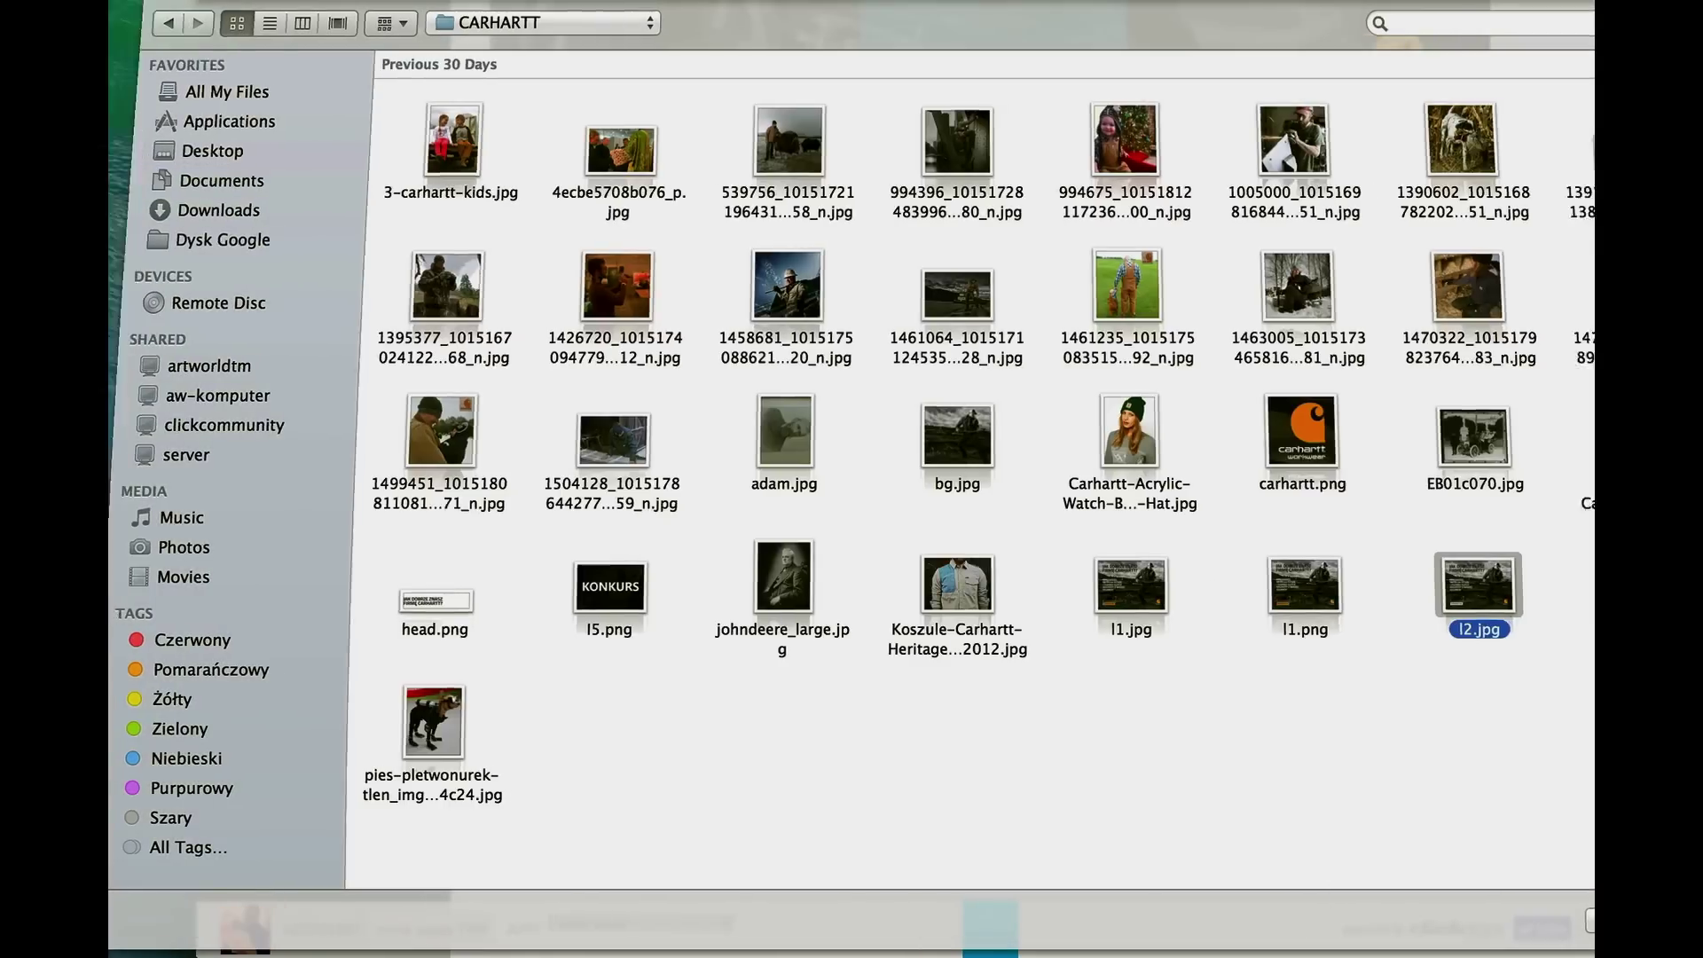
{"action": "key", "text": "Return"}
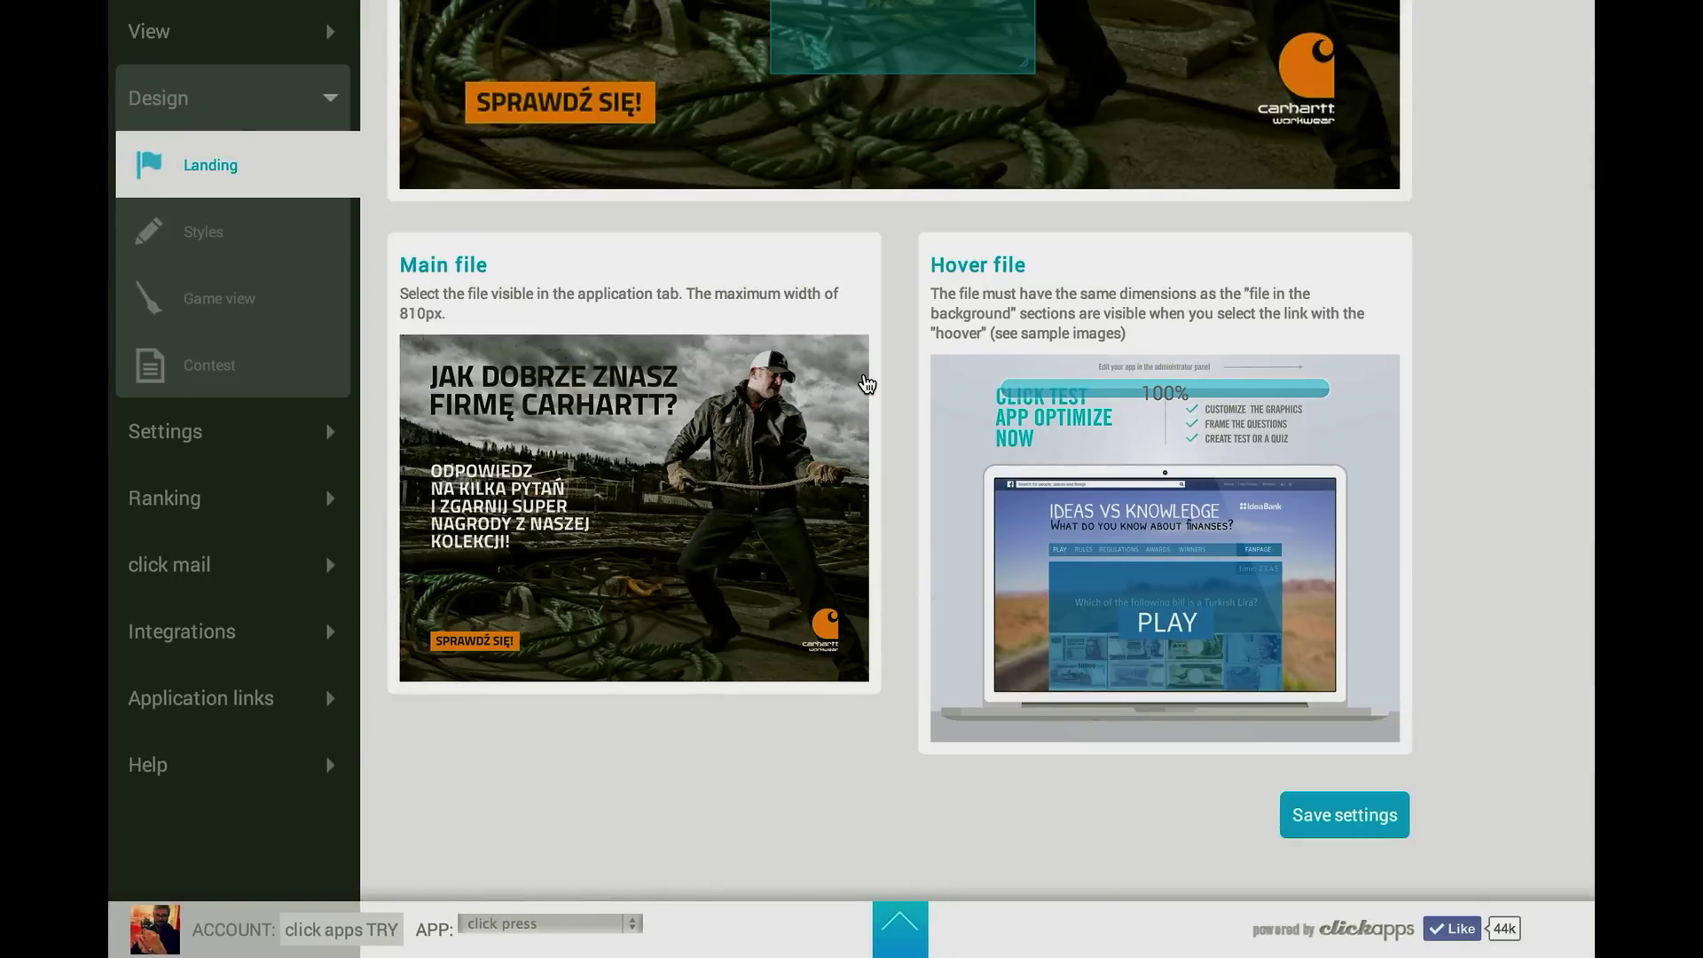
Remove the existing link area from the landing image and place a new link area over the SPRAWDŹ SIĘ! graphic
{"action": "scroll", "coordinate": [866, 377], "scroll_direction": "up", "scroll_amount": 8}
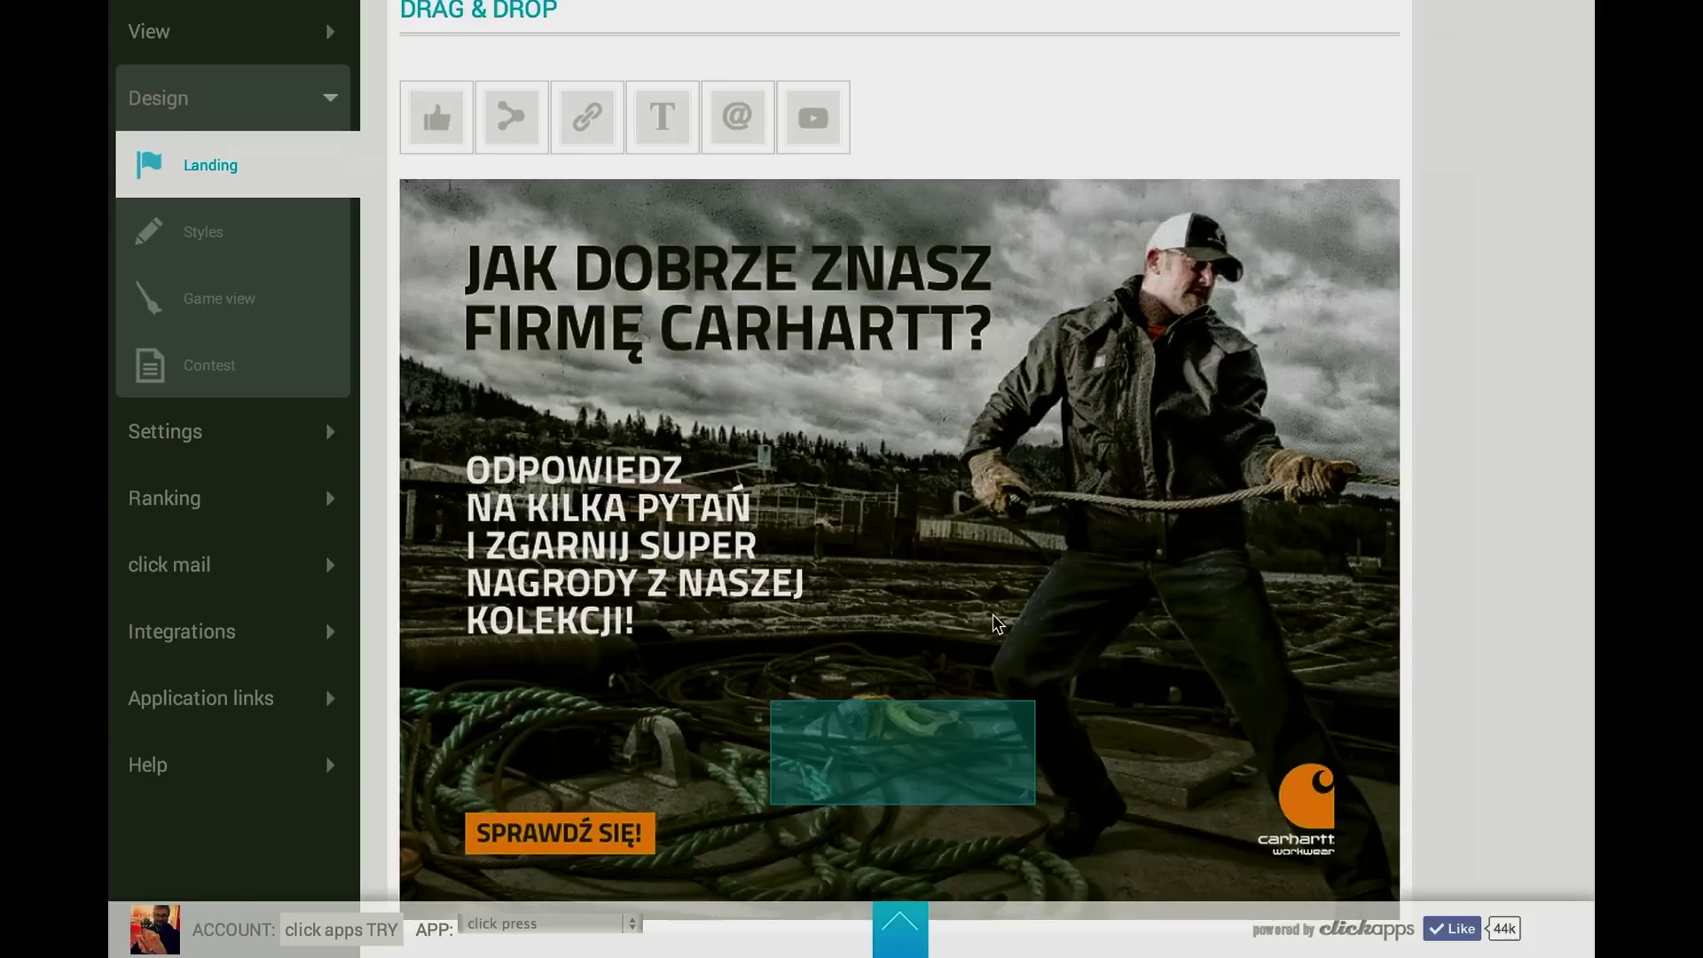
{"action": "left_click_drag", "start_coordinate": [1052, 692], "coordinate": [859, 707]}
{"action": "left_click", "coordinate": [857, 705]}
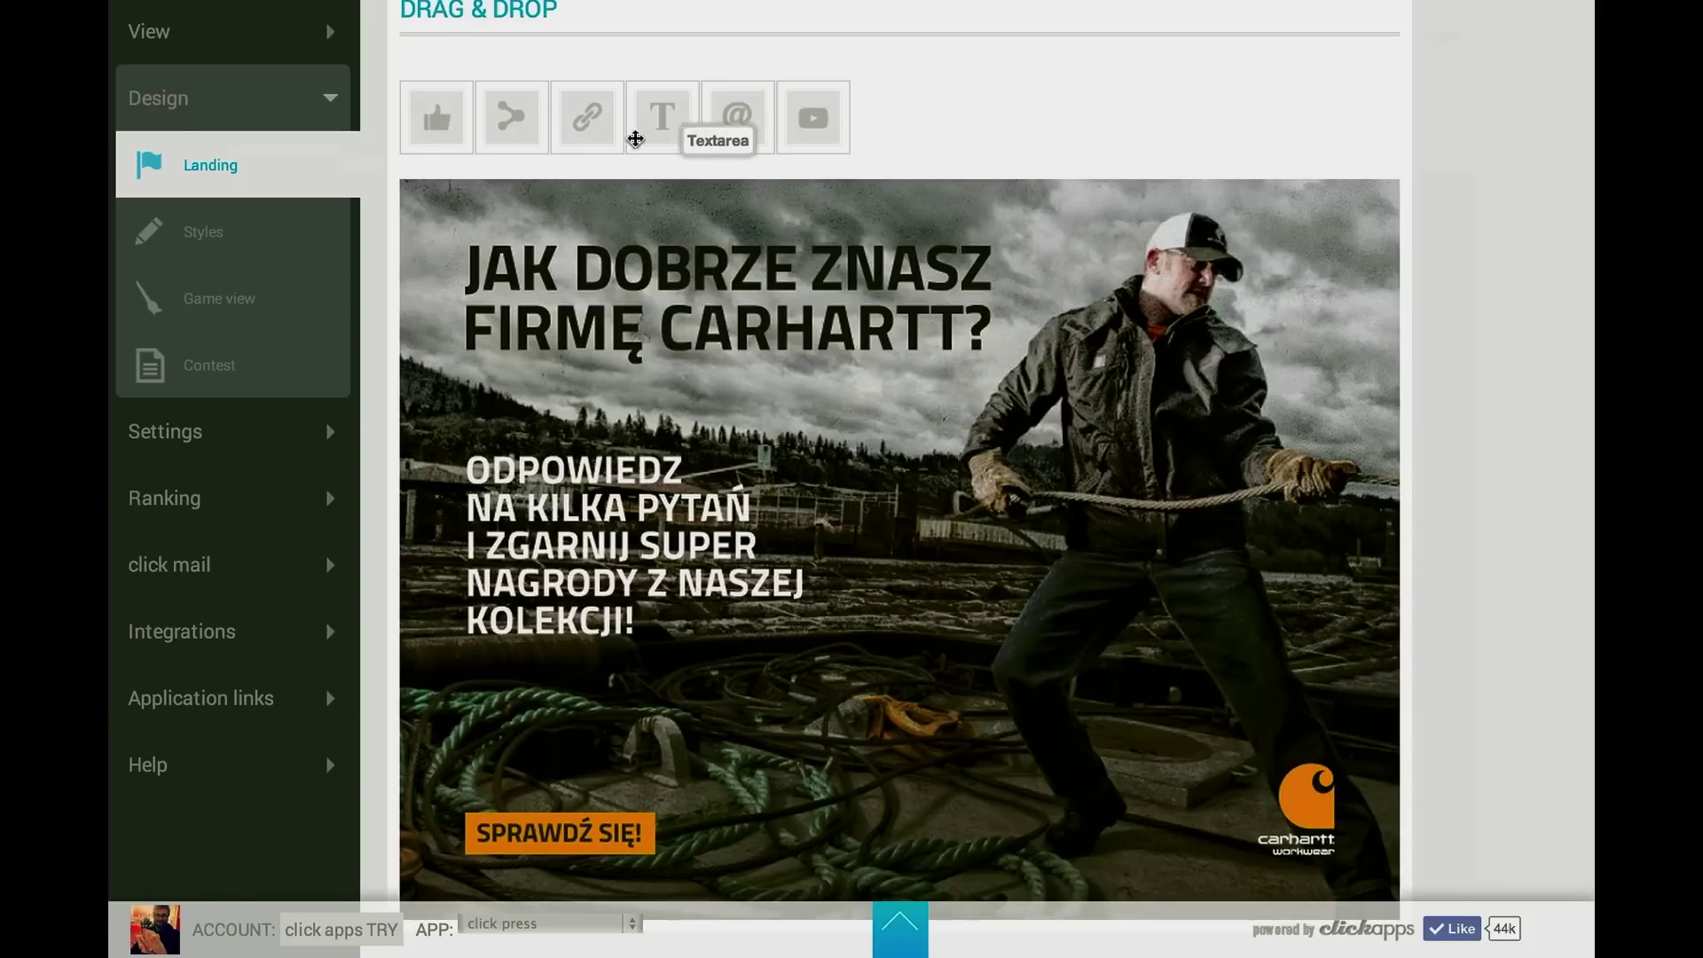
{"action": "left_click_drag", "start_coordinate": [585, 122], "coordinate": [722, 860]}
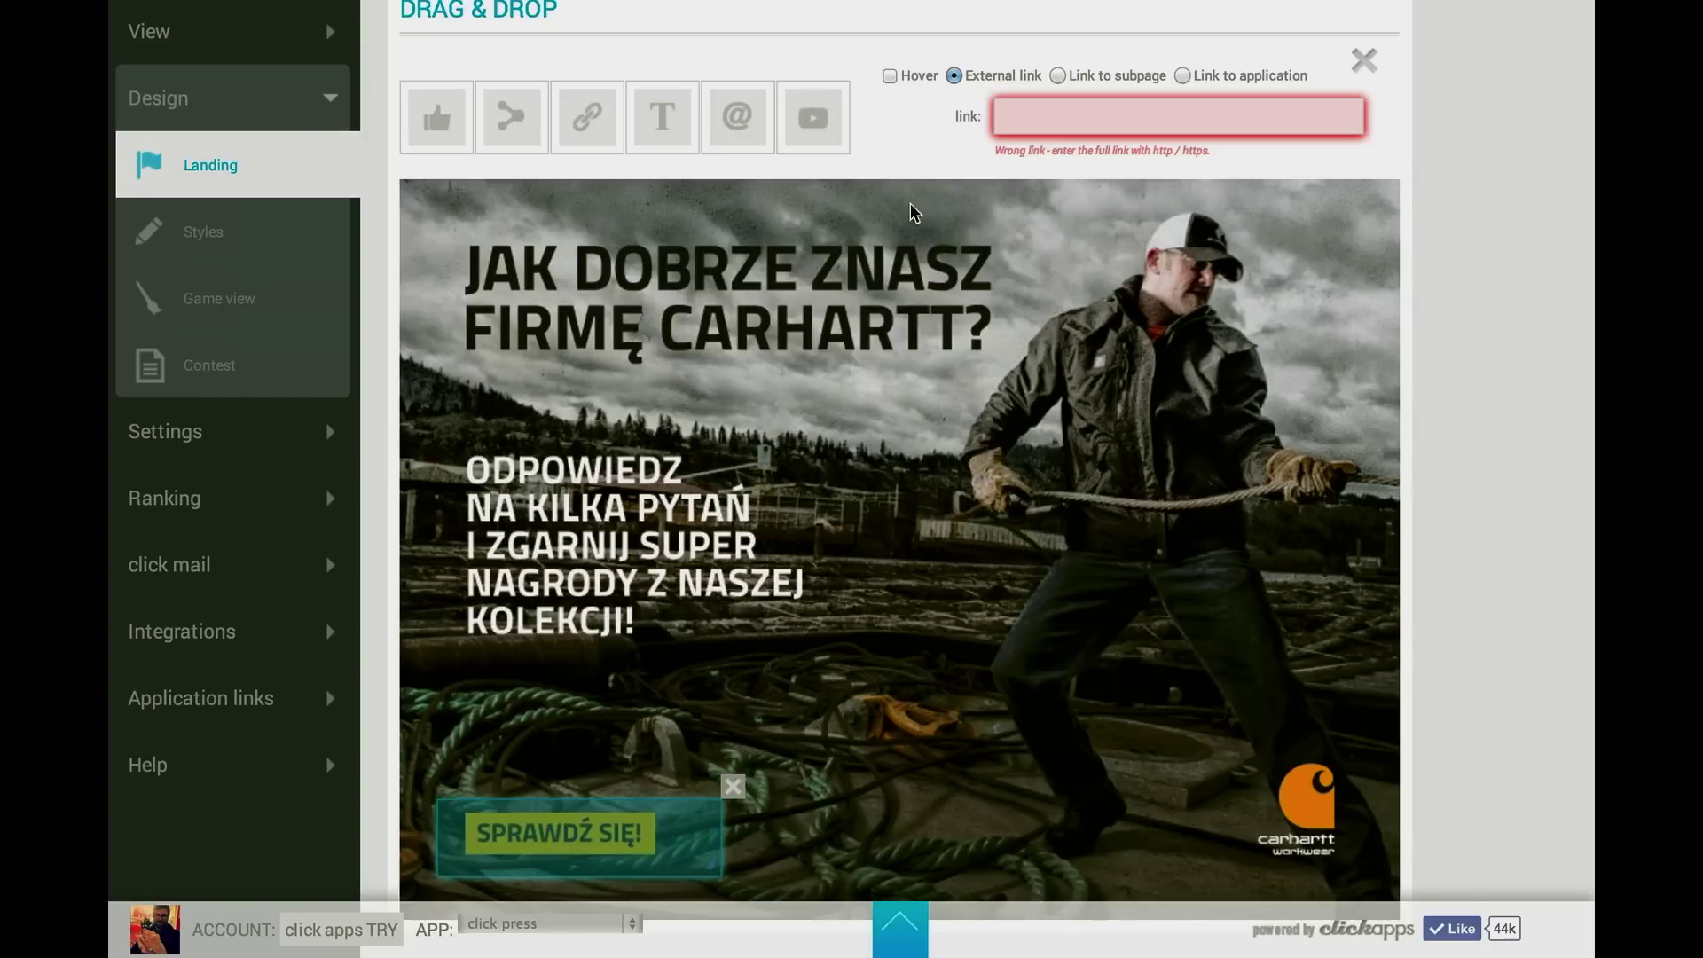
Enable hover for the SPRAWDŹ SIĘ! link area, make it link to the application, and save the landing settings
{"action": "left_click", "coordinate": [892, 77]}
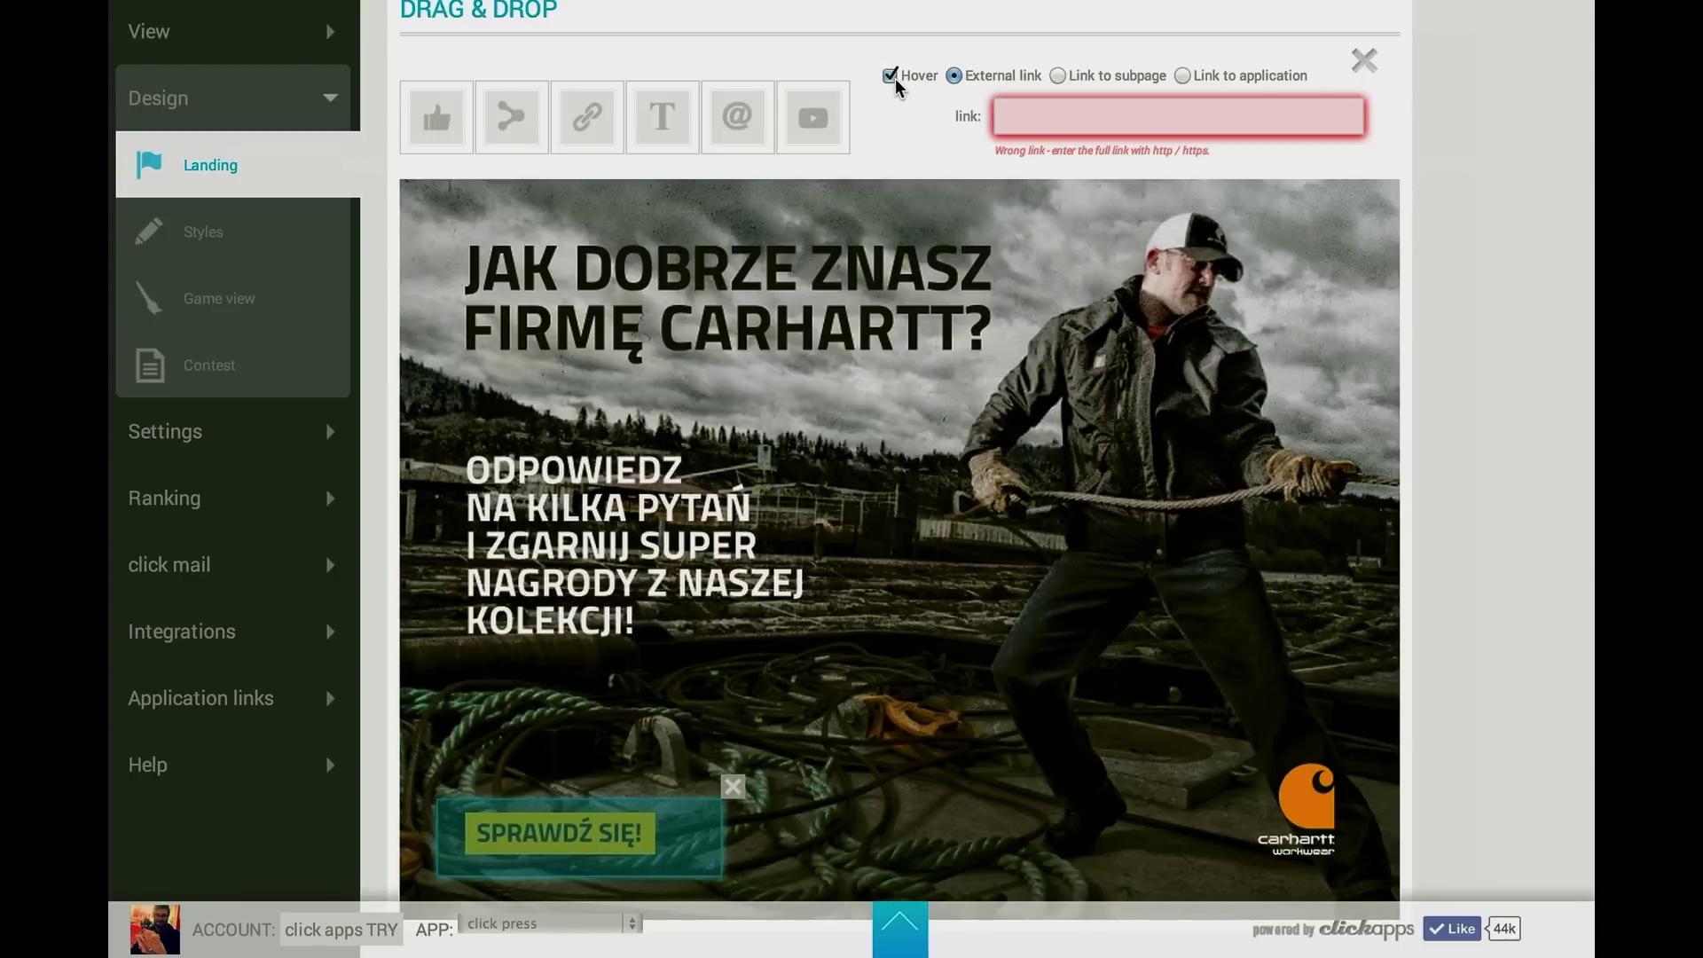
{"action": "left_click", "coordinate": [1183, 78]}
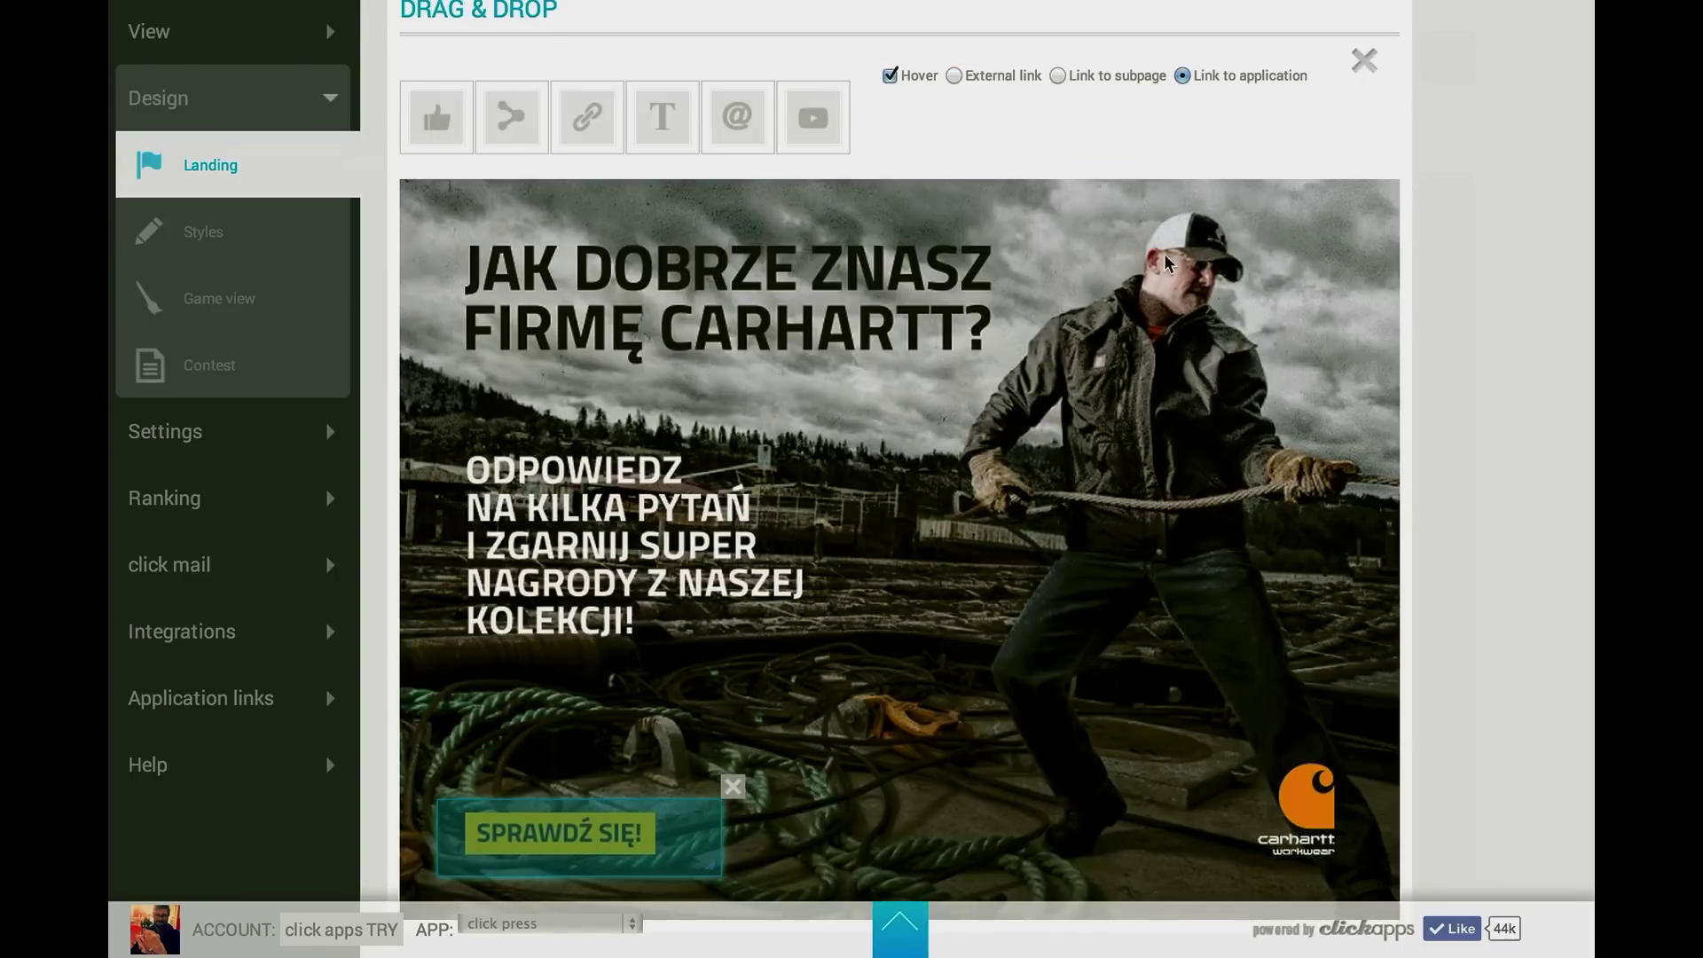
{"action": "scroll", "coordinate": [1211, 551], "scroll_direction": "down", "scroll_amount": 8}
{"action": "left_click", "coordinate": [1348, 752]}
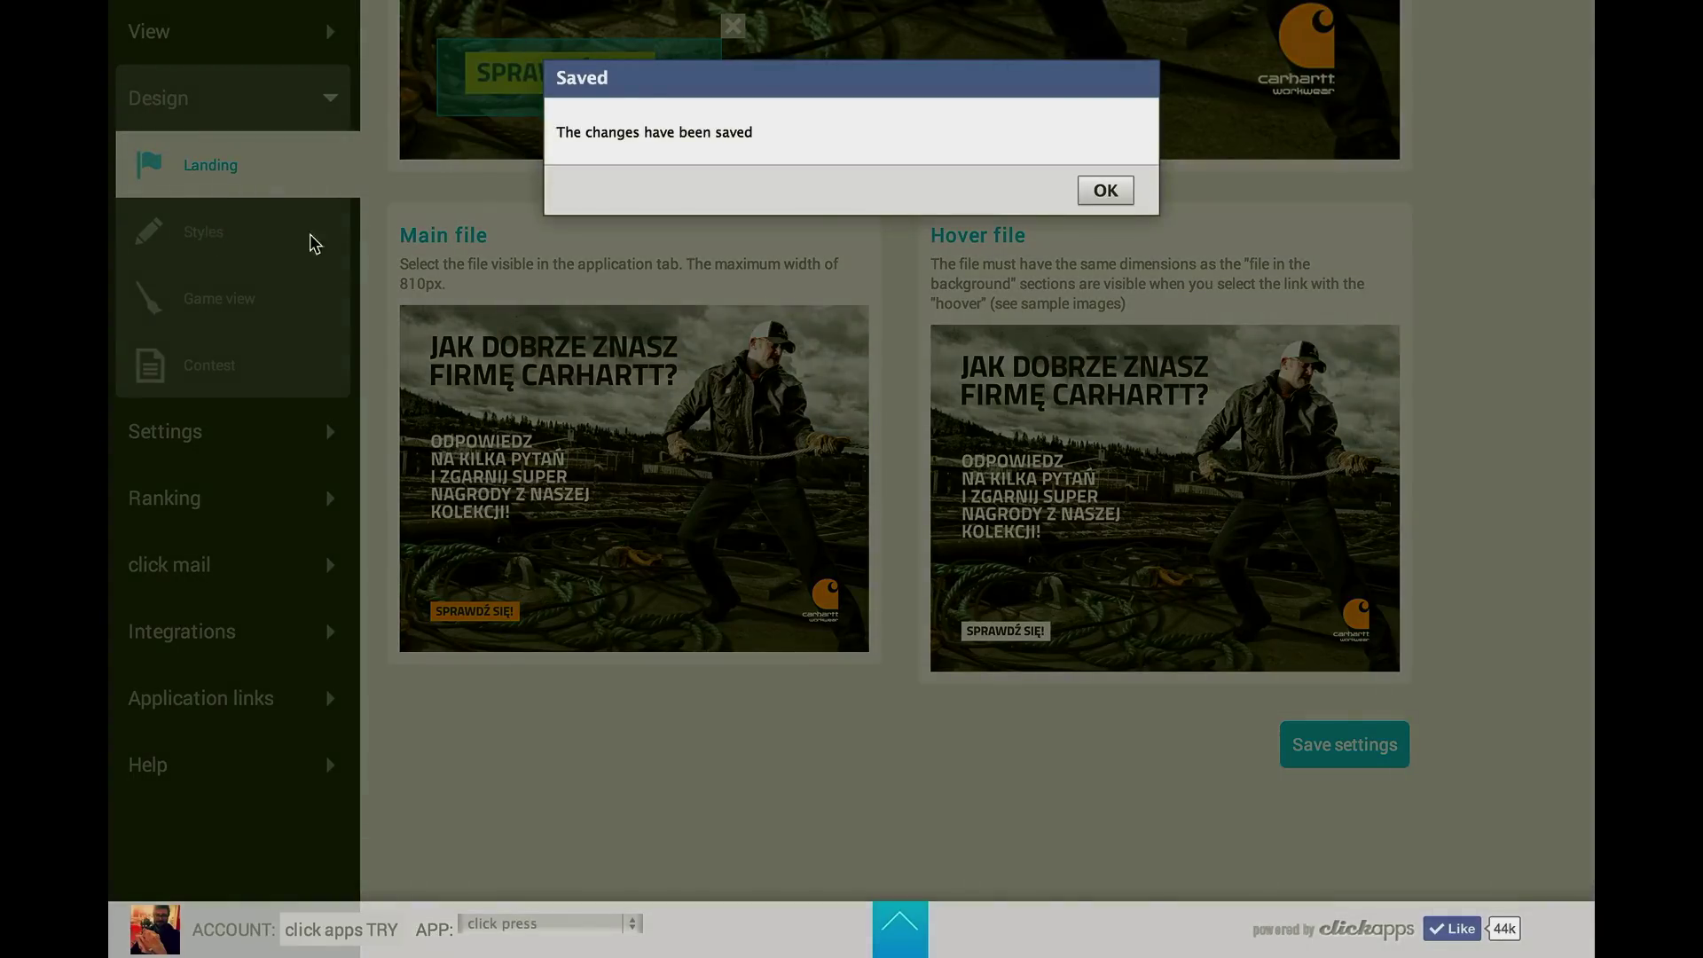
{"action": "left_click", "coordinate": [1120, 193]}
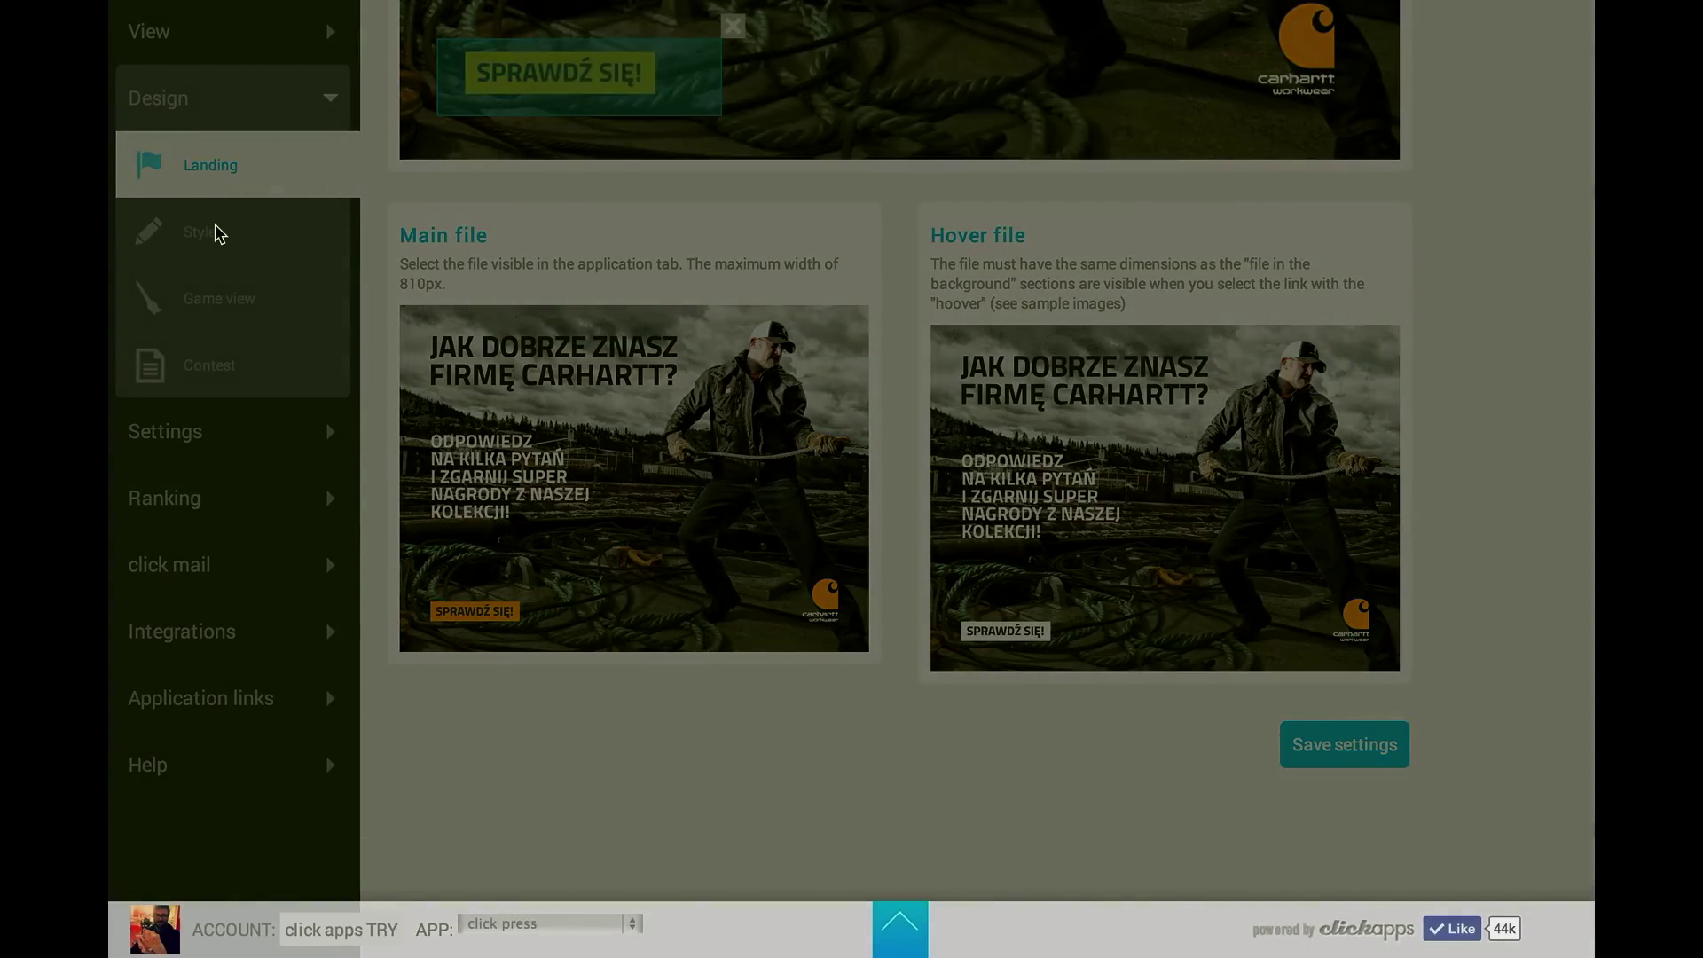
In the Styles design, set the background color to #0b4975 and the font color to #ffdbf9, keeping the Roboto font
{"action": "left_click", "coordinate": [219, 240]}
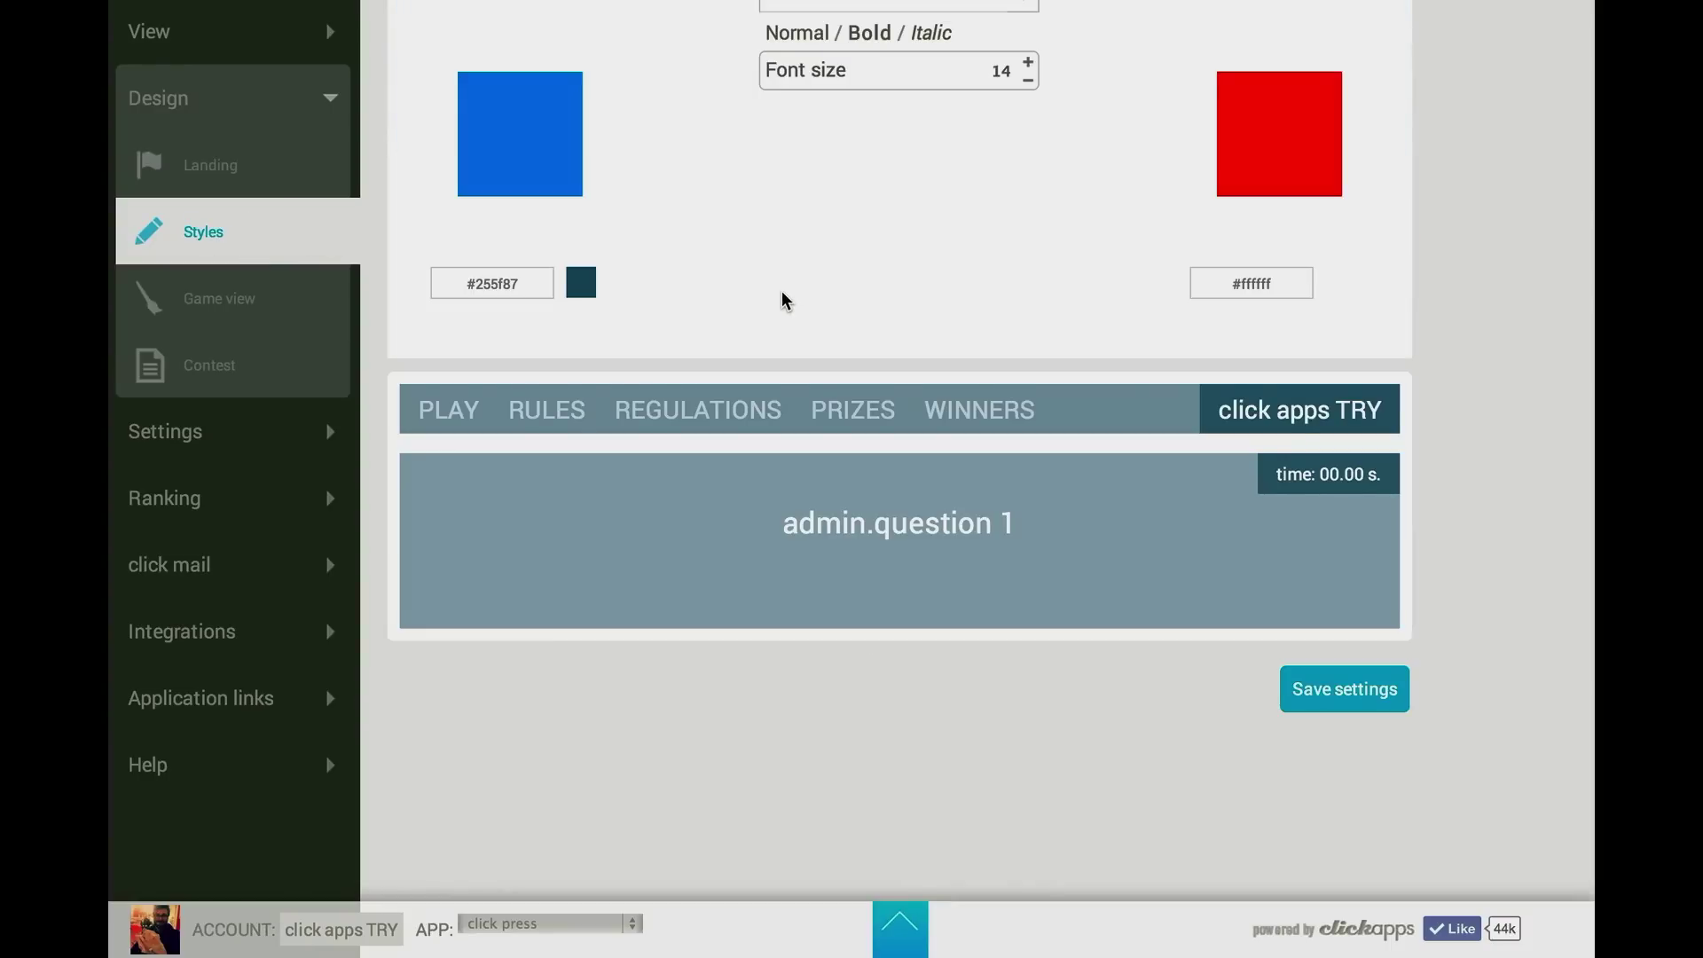
{"action": "scroll", "coordinate": [780, 306], "scroll_direction": "up", "scroll_amount": 2}
{"action": "mouse_move", "coordinate": [509, 349]}
{"action": "left_mouse_down"}
{"action": "mouse_move", "coordinate": [570, 296]}
{"action": "mouse_move", "coordinate": [544, 365]}
{"action": "mouse_move", "coordinate": [479, 357]}
{"action": "left_mouse_up"}
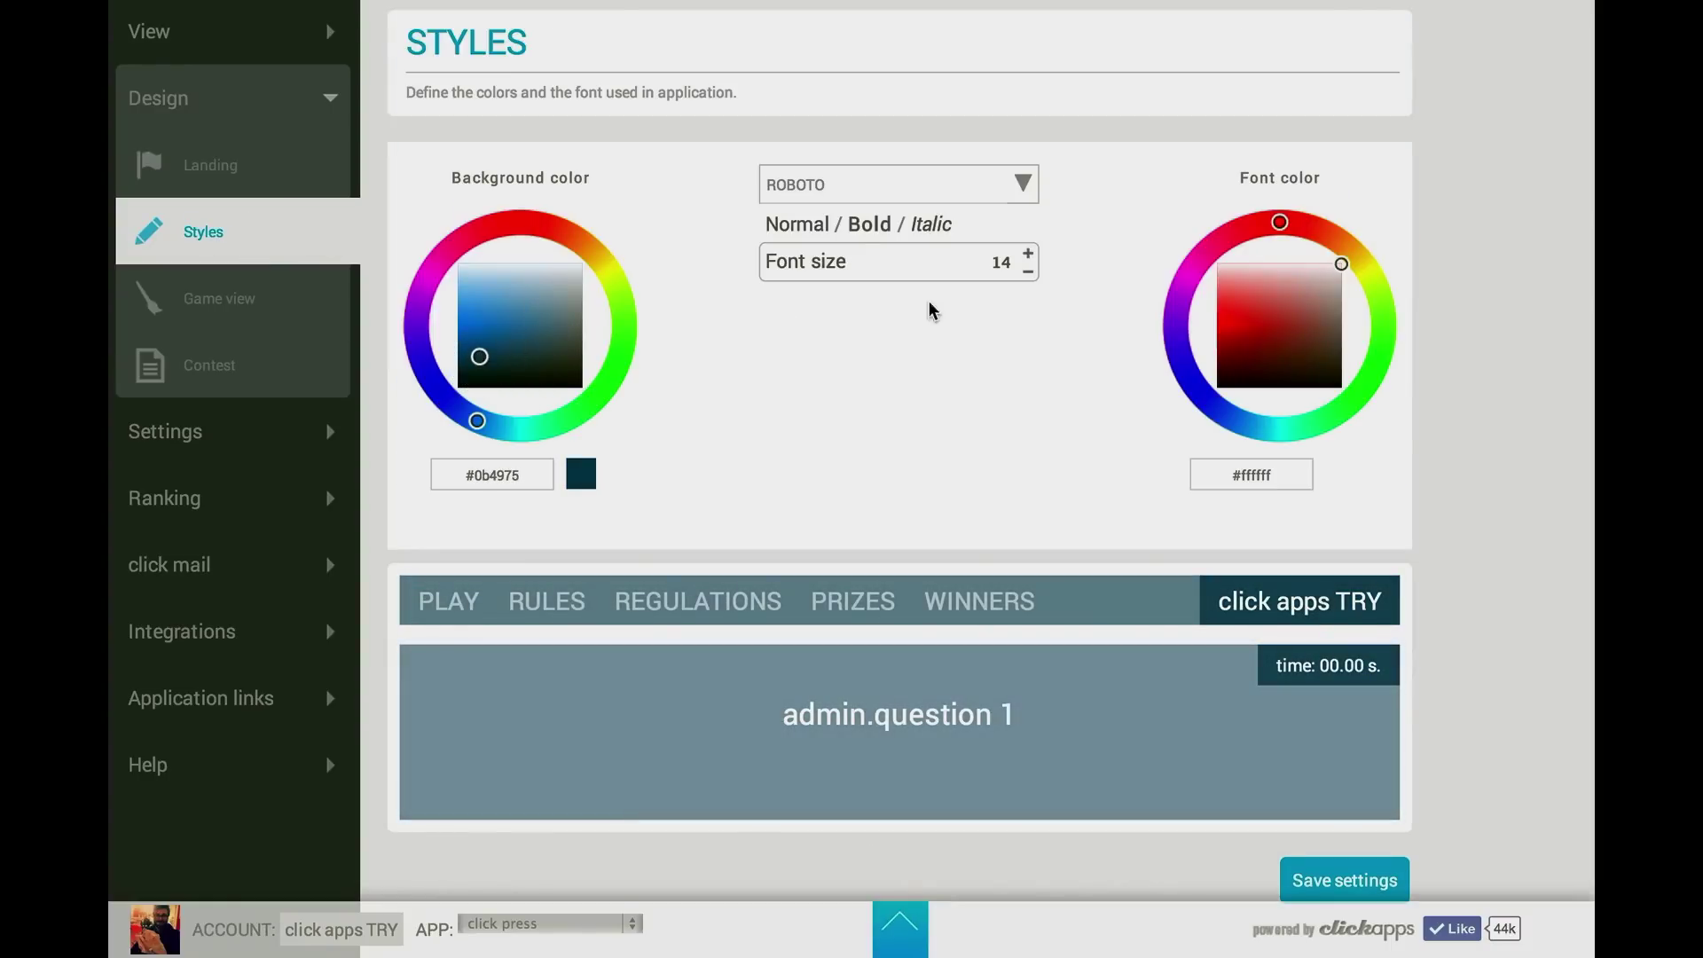
{"action": "left_click_drag", "start_coordinate": [1233, 300], "coordinate": [1212, 276]}
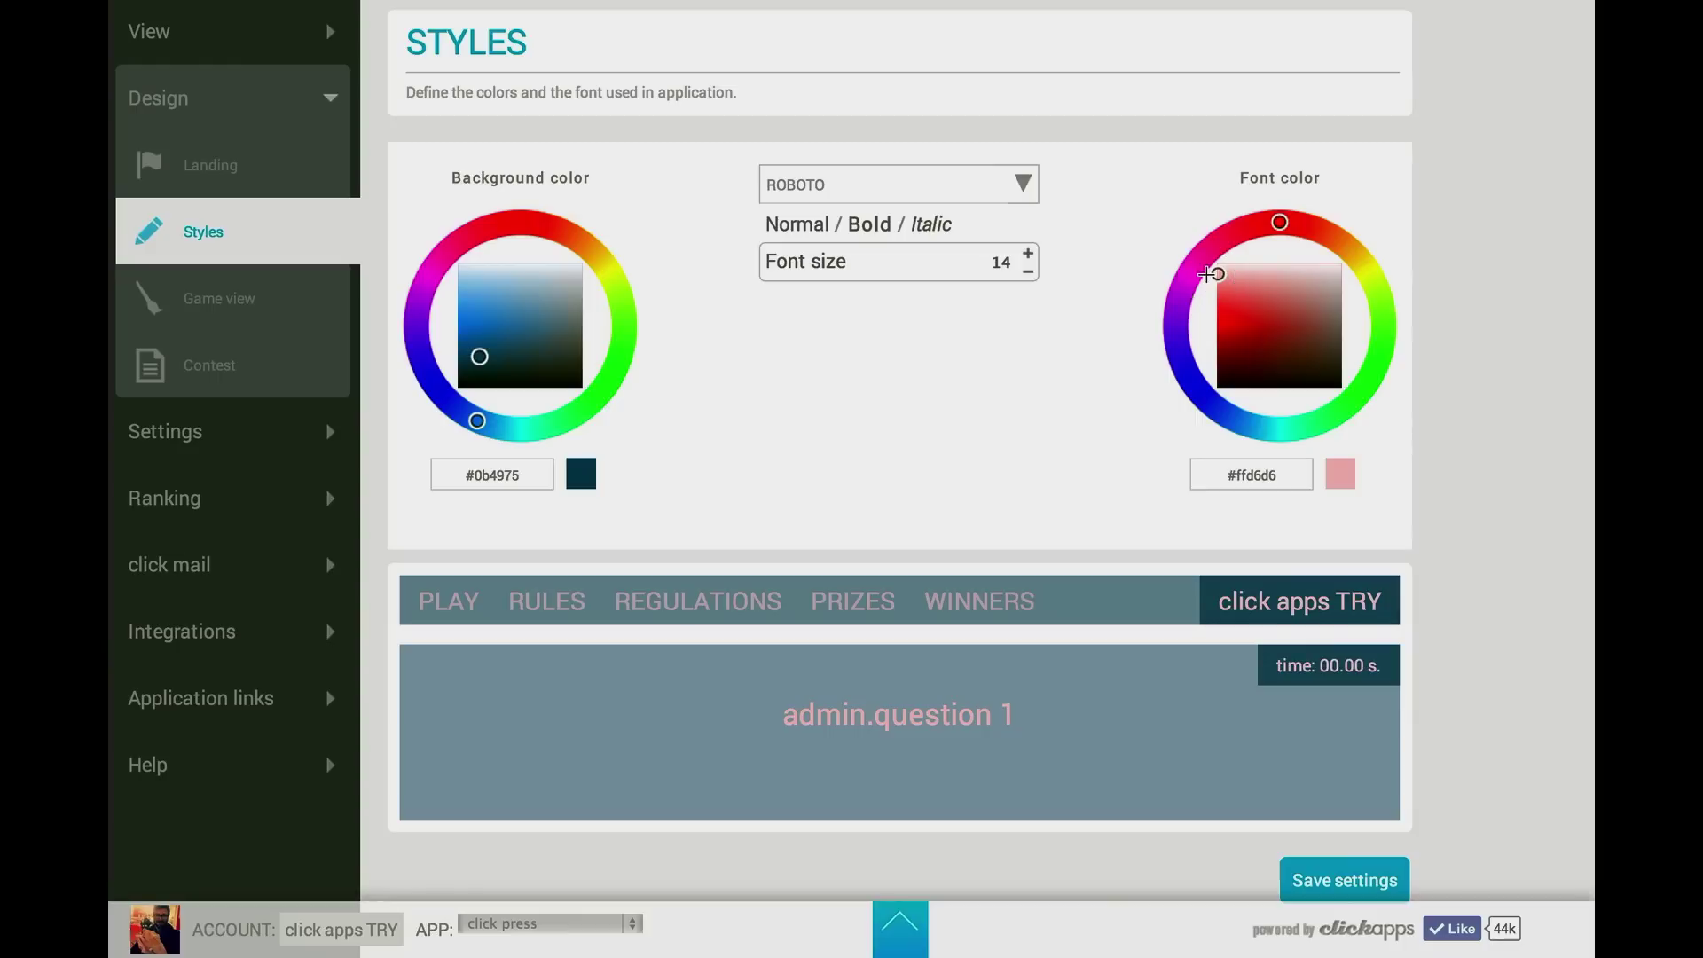
{"action": "left_click", "coordinate": [1026, 186]}
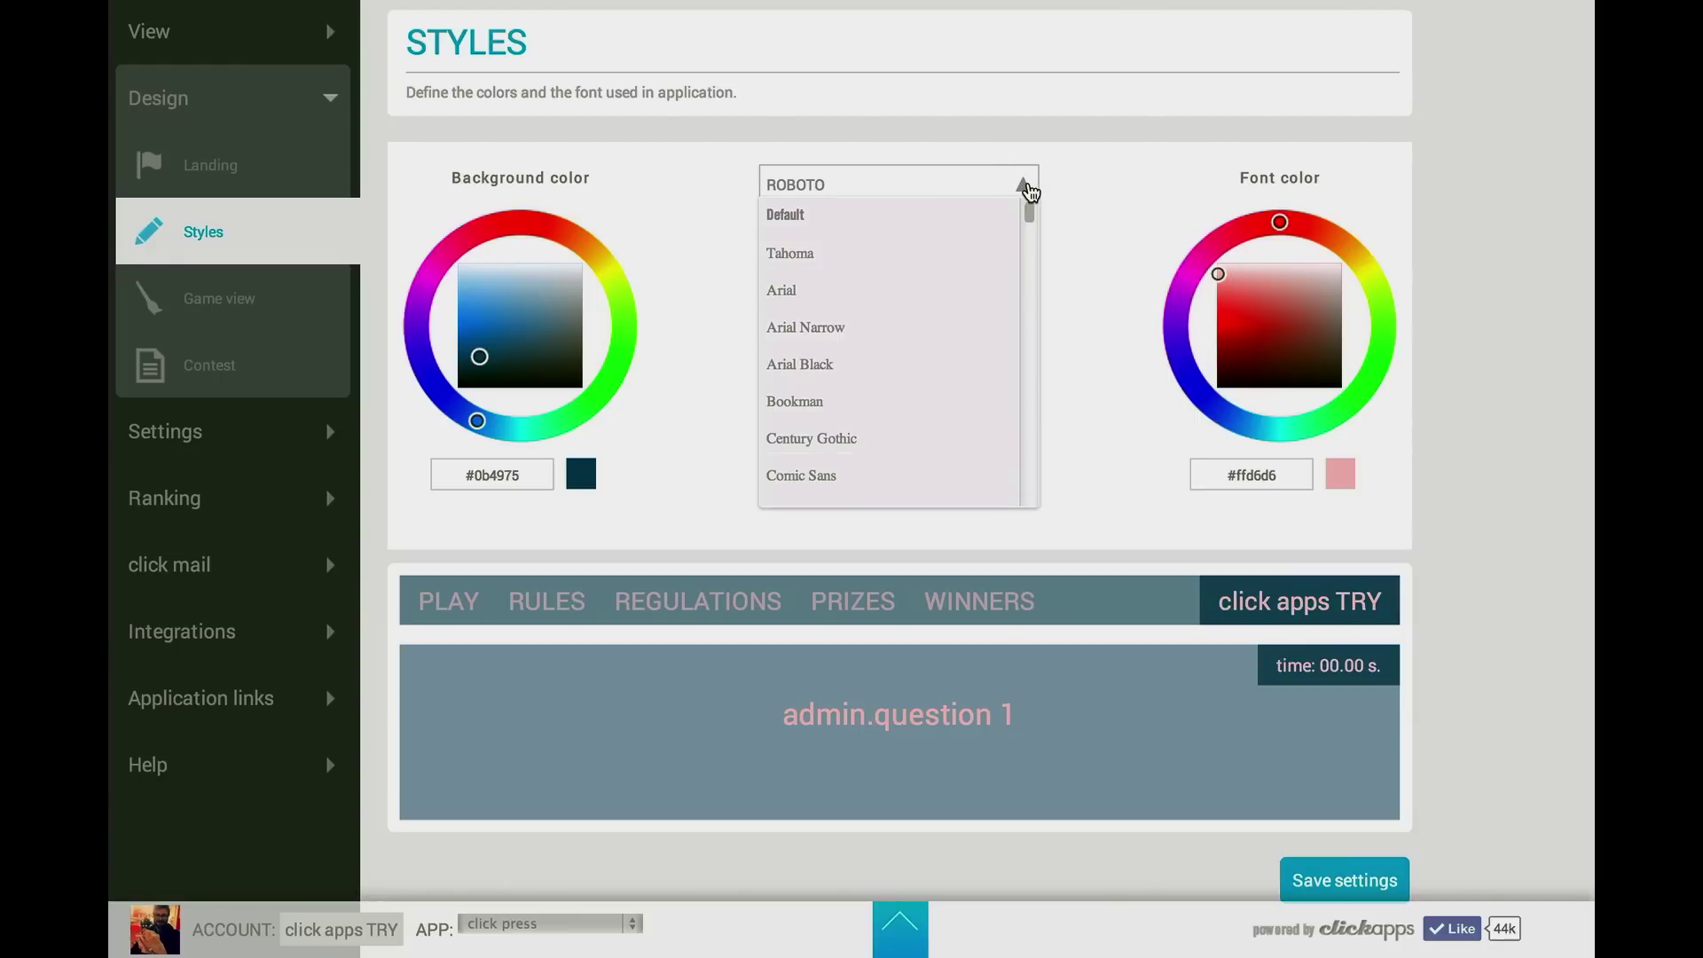
{"action": "left_click", "coordinate": [1027, 187]}
{"action": "left_click_drag", "start_coordinate": [1215, 275], "coordinate": [1200, 261]}
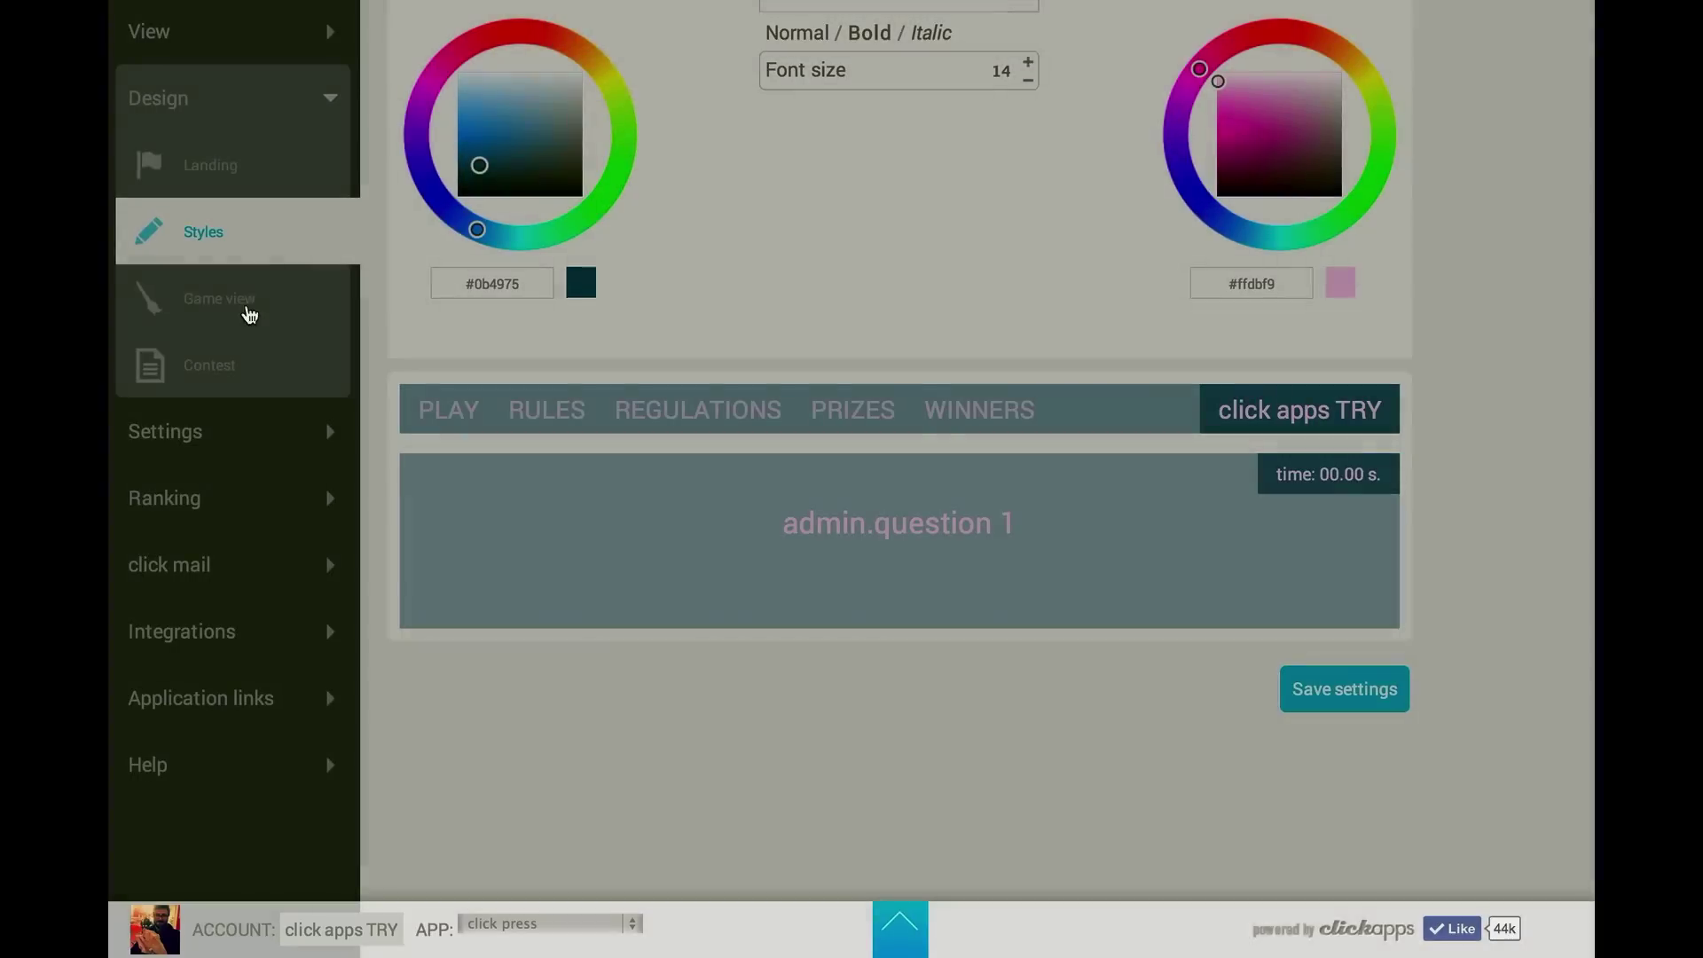
Examine the header and background graphics and their size requirements in the Game view design
{"action": "left_click", "coordinate": [219, 301]}
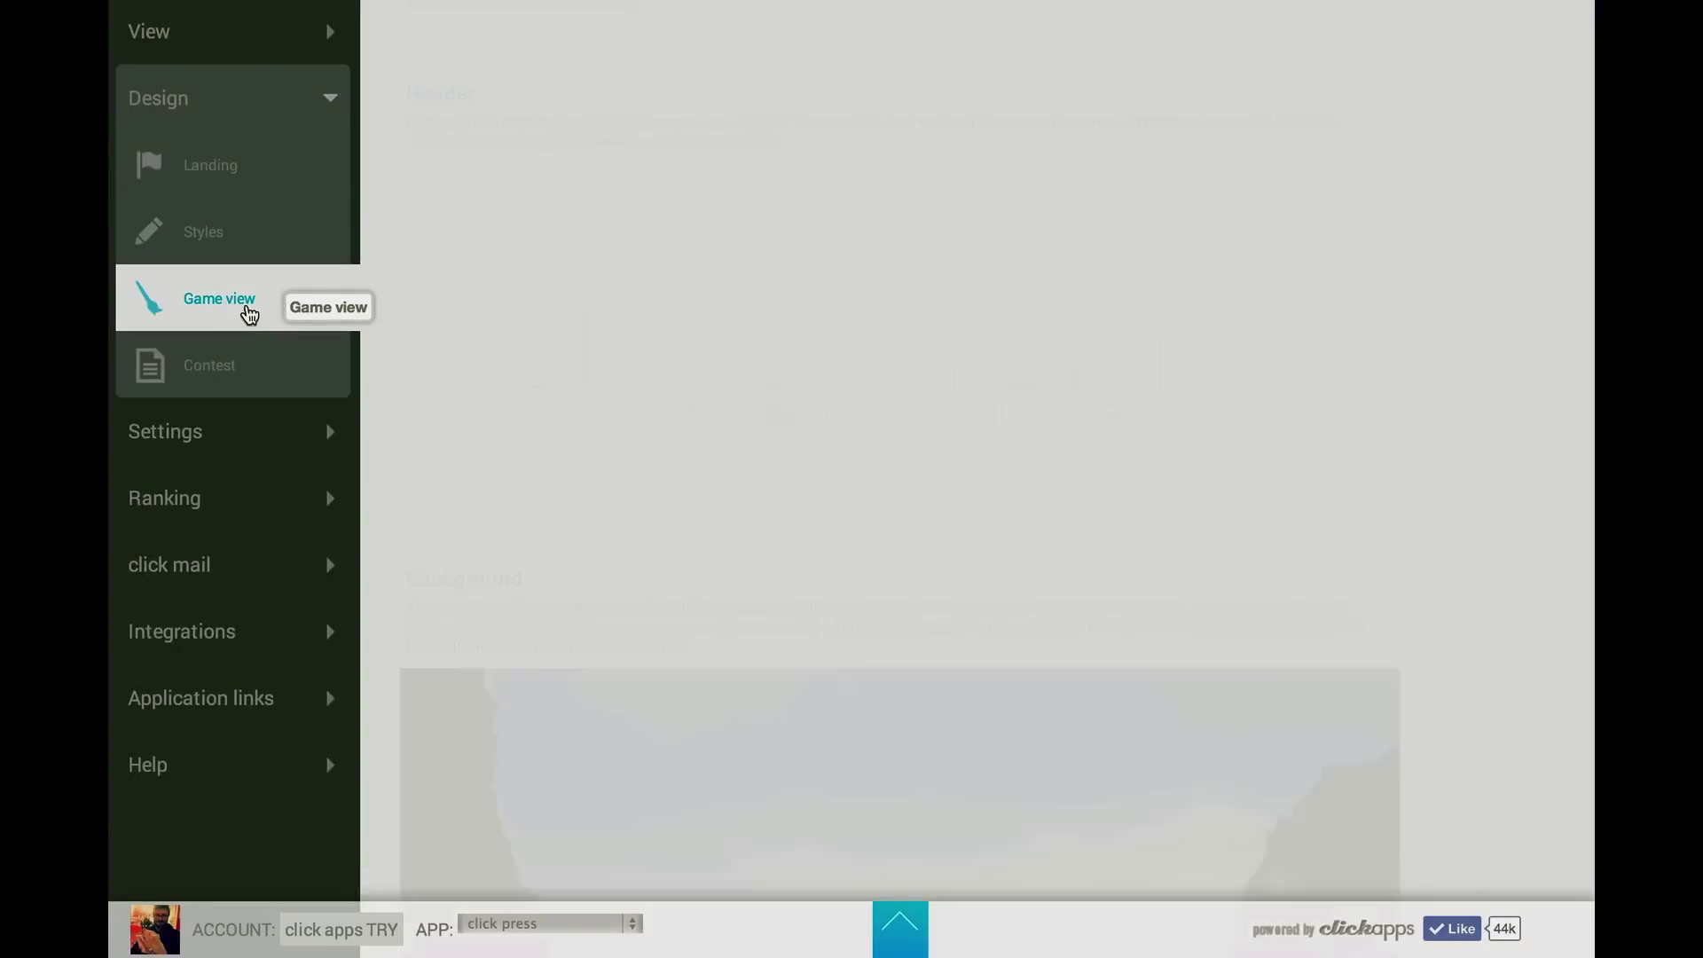
{"action": "scroll", "coordinate": [995, 597], "scroll_direction": "down", "scroll_amount": 4}
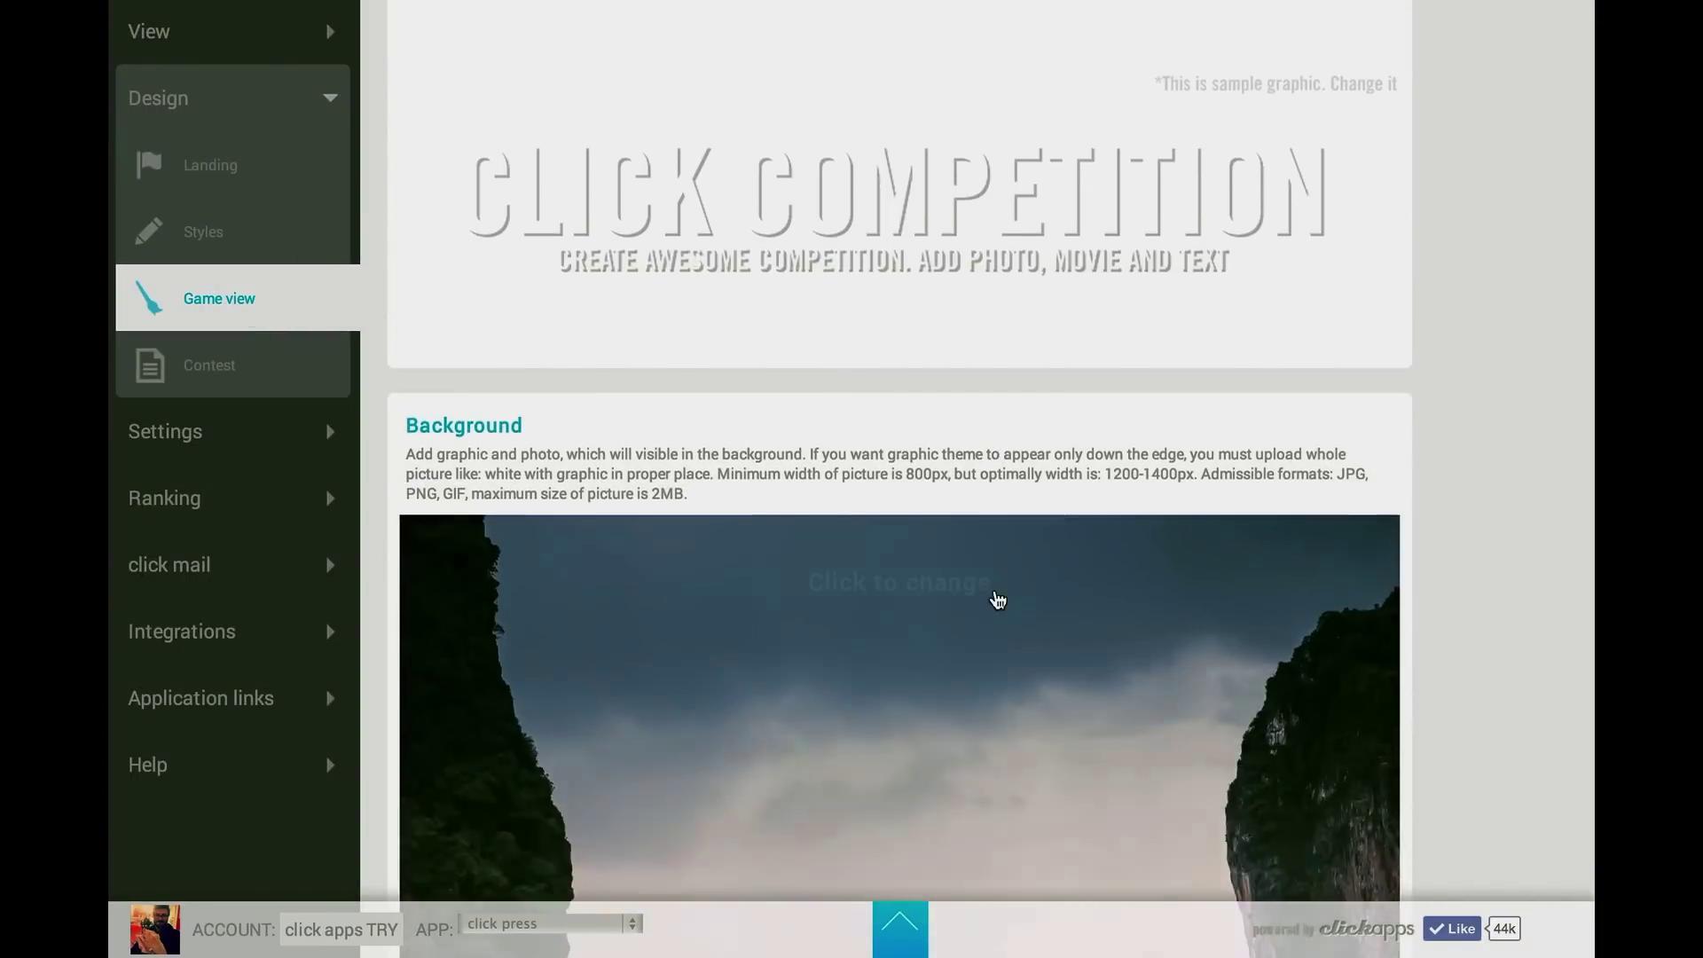
{"action": "scroll", "coordinate": [995, 597], "scroll_direction": "up", "scroll_amount": 3}
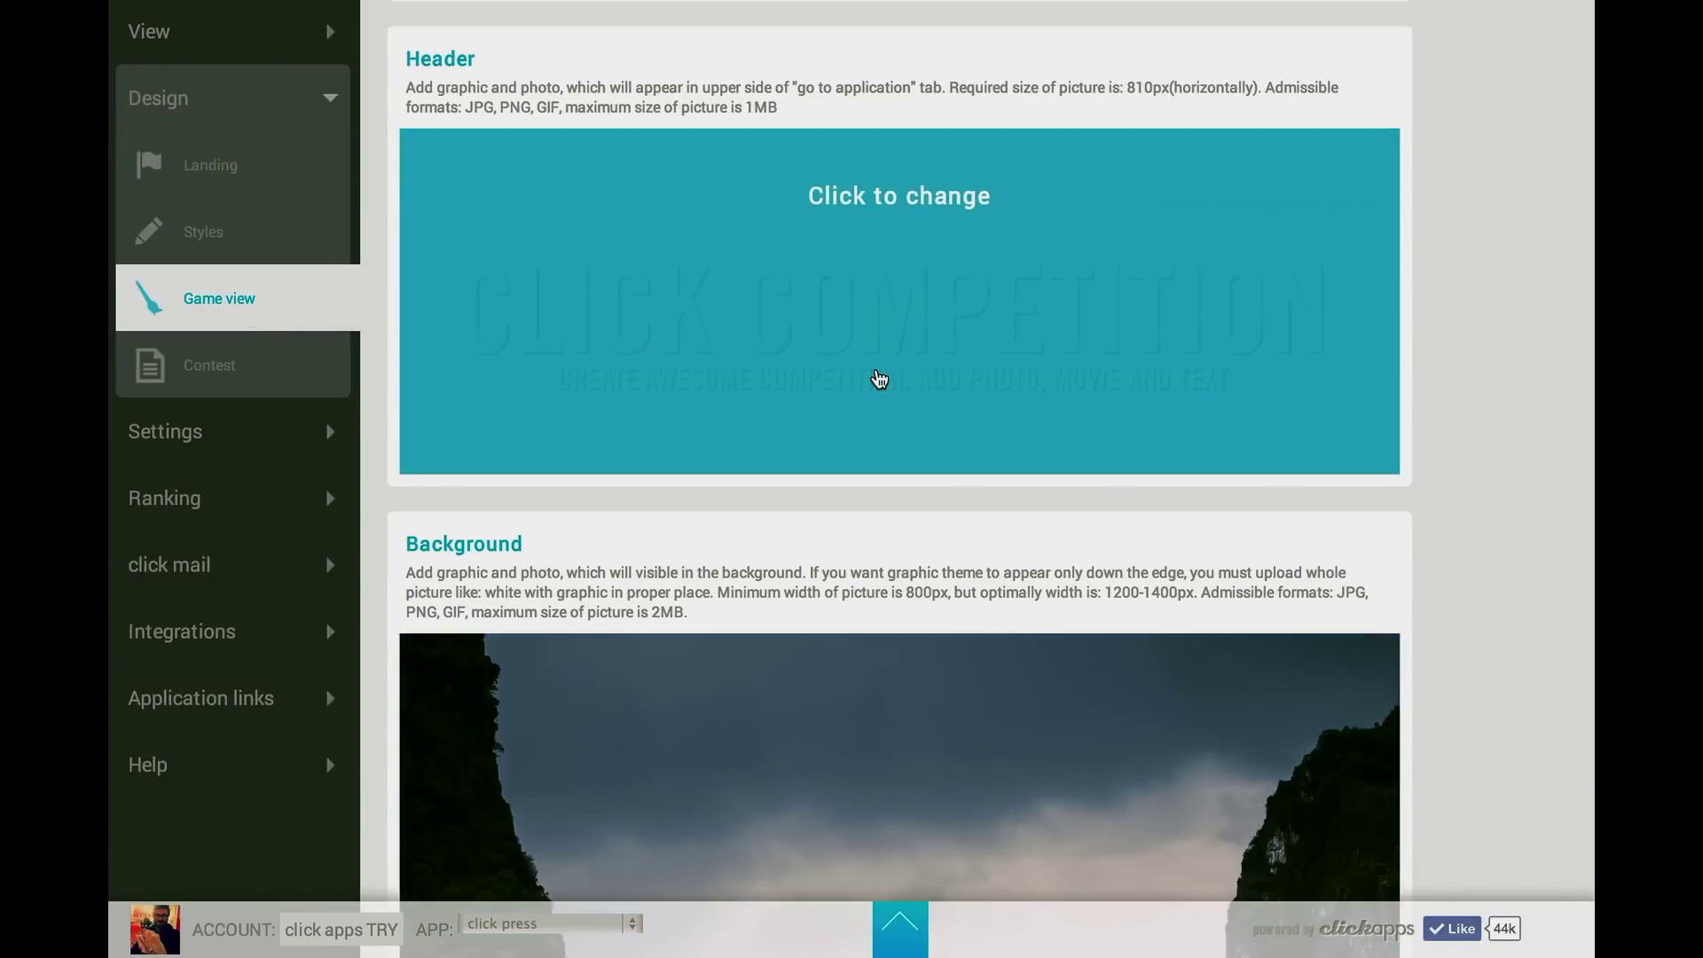
{"action": "scroll", "coordinate": [859, 562], "scroll_direction": "down", "scroll_amount": 4}
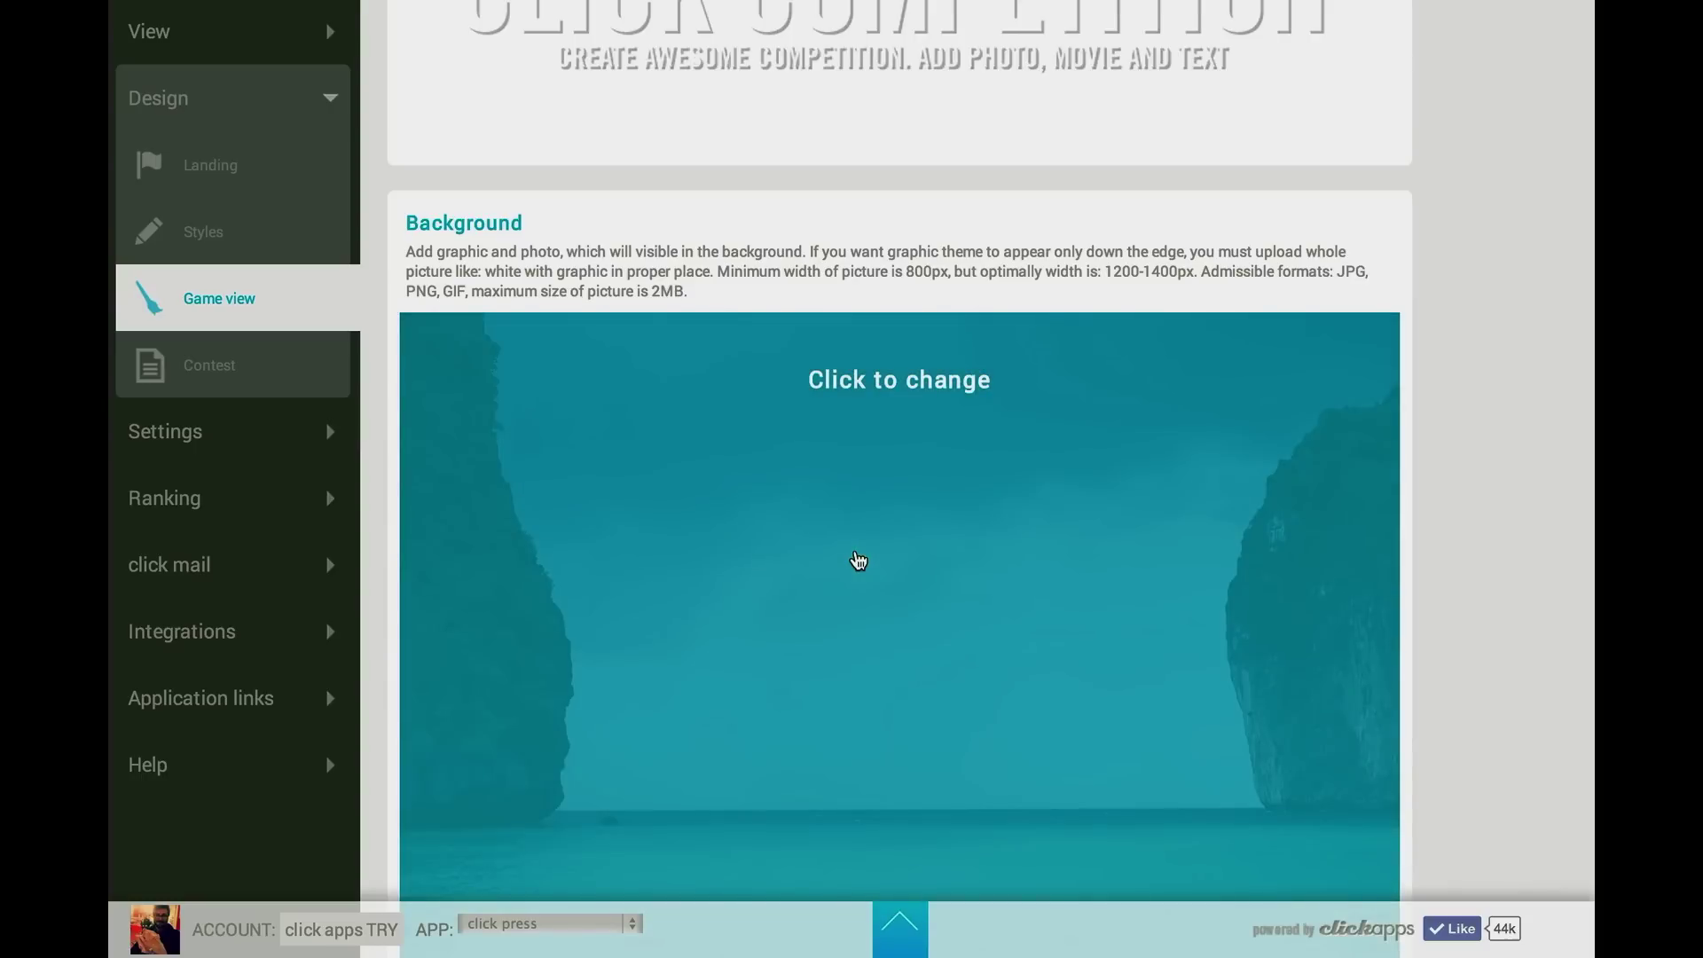
{"action": "scroll", "coordinate": [859, 562], "scroll_direction": "up", "scroll_amount": 4}
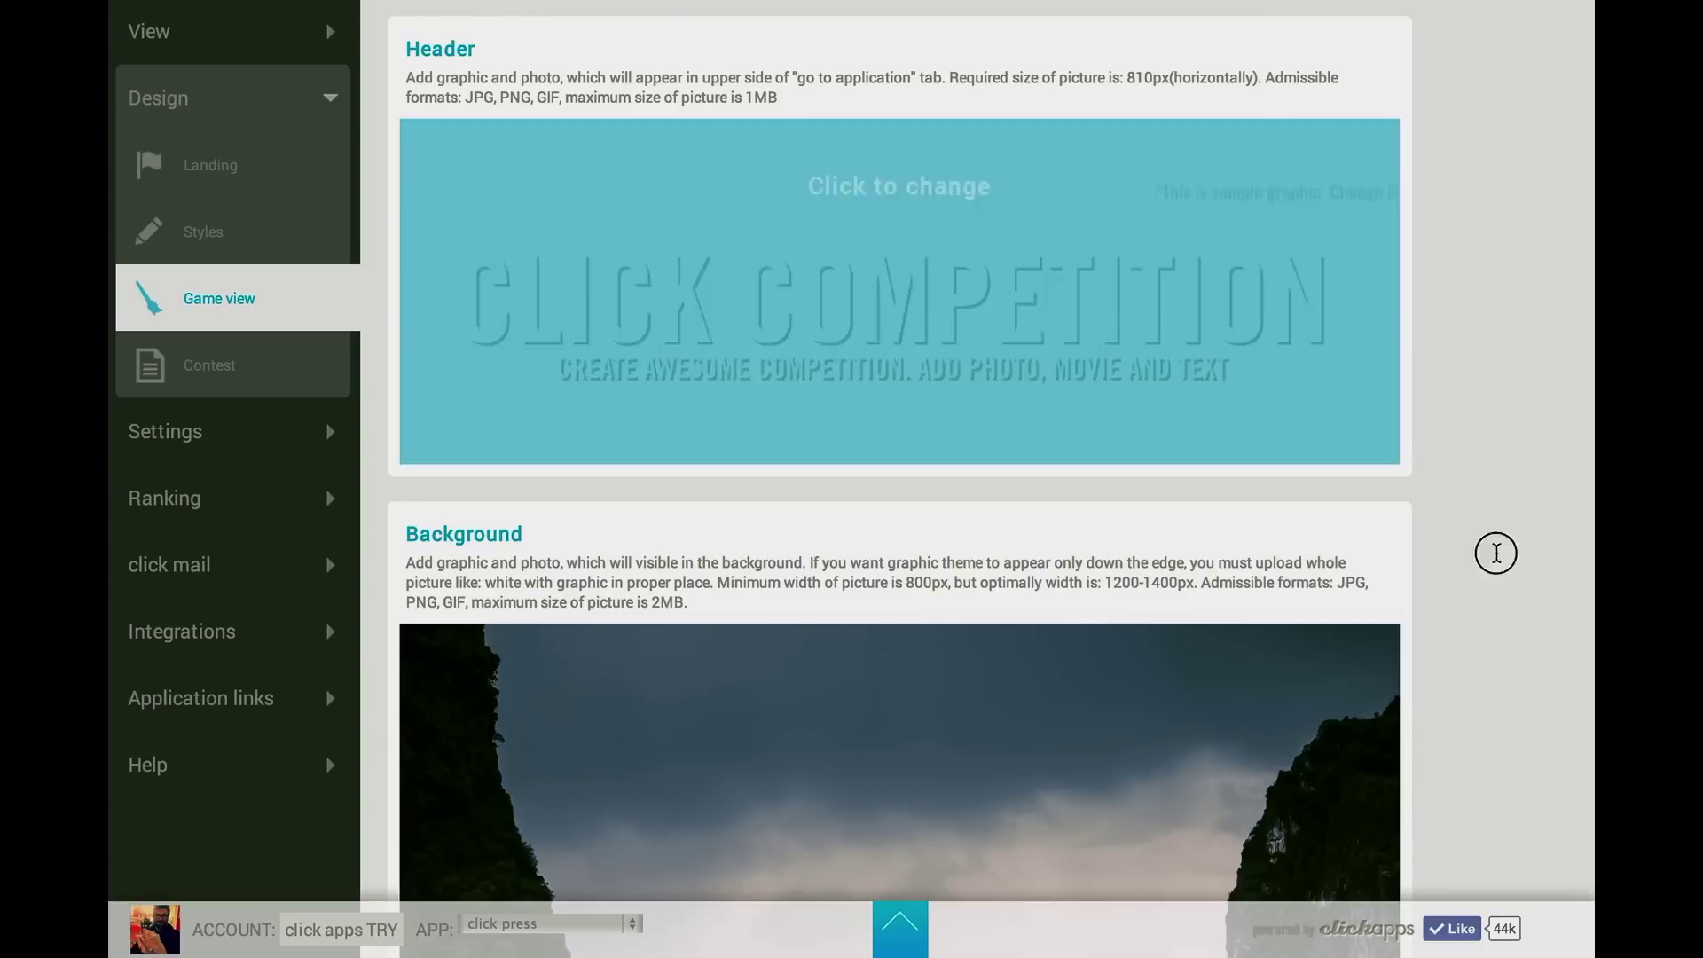
{"action": "scroll", "coordinate": [1452, 616], "scroll_direction": "down", "scroll_amount": 2}
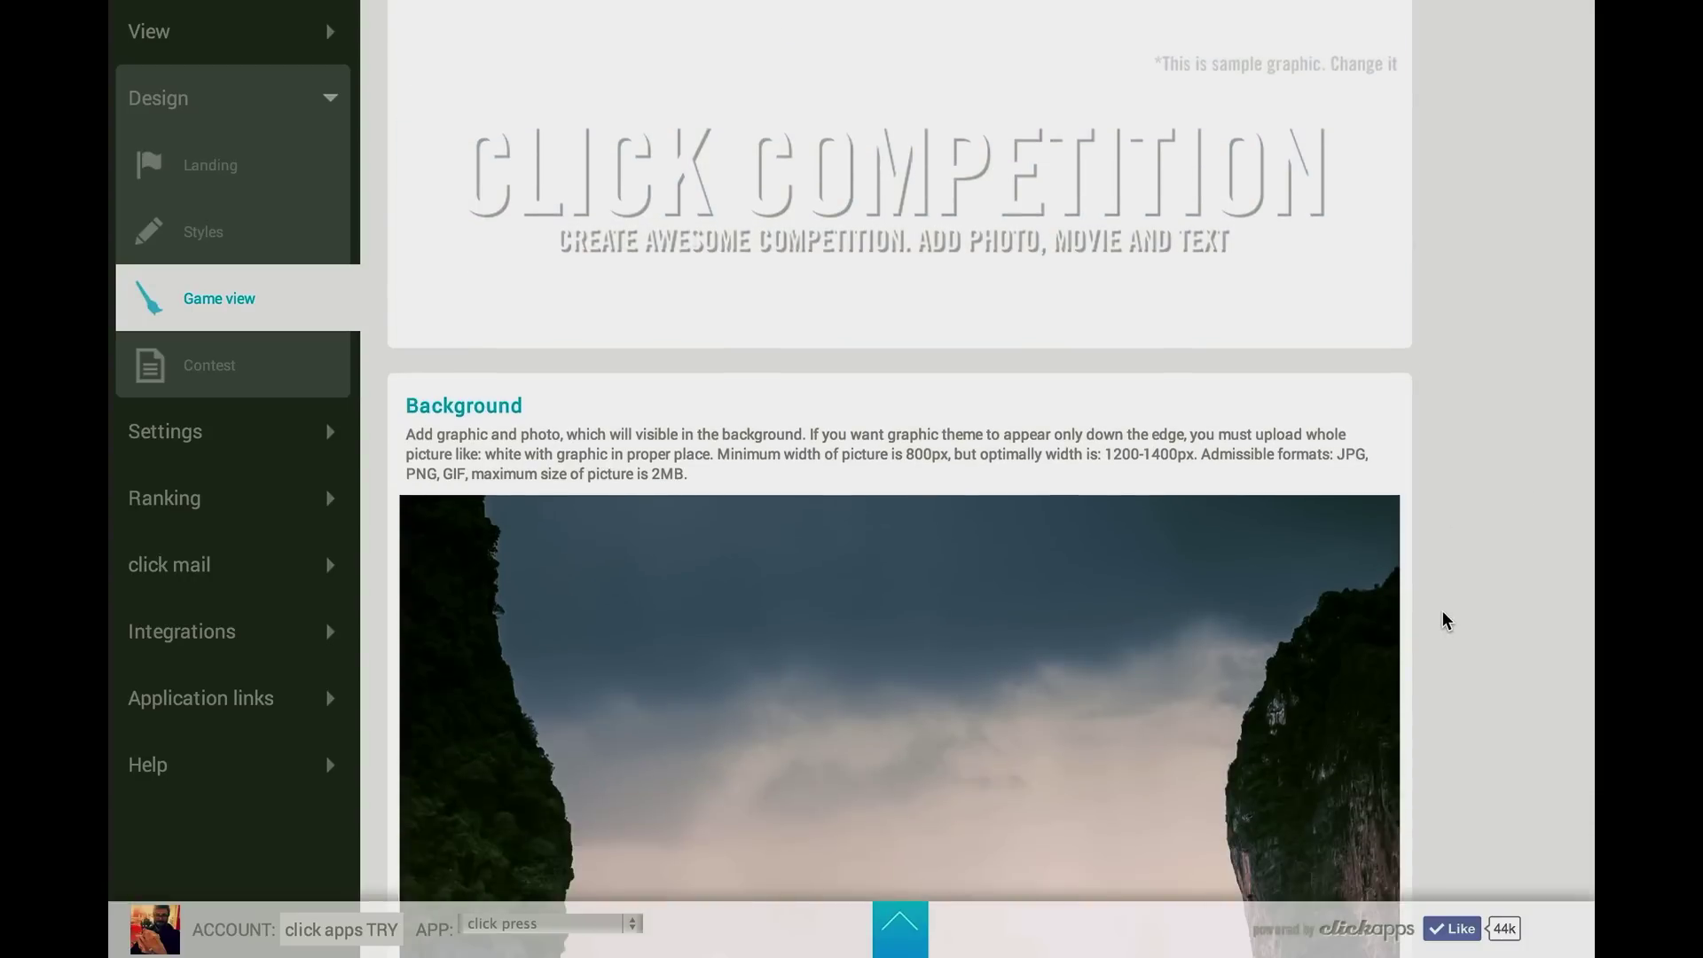
{"action": "scroll", "coordinate": [1446, 618], "scroll_direction": "up", "scroll_amount": 3}
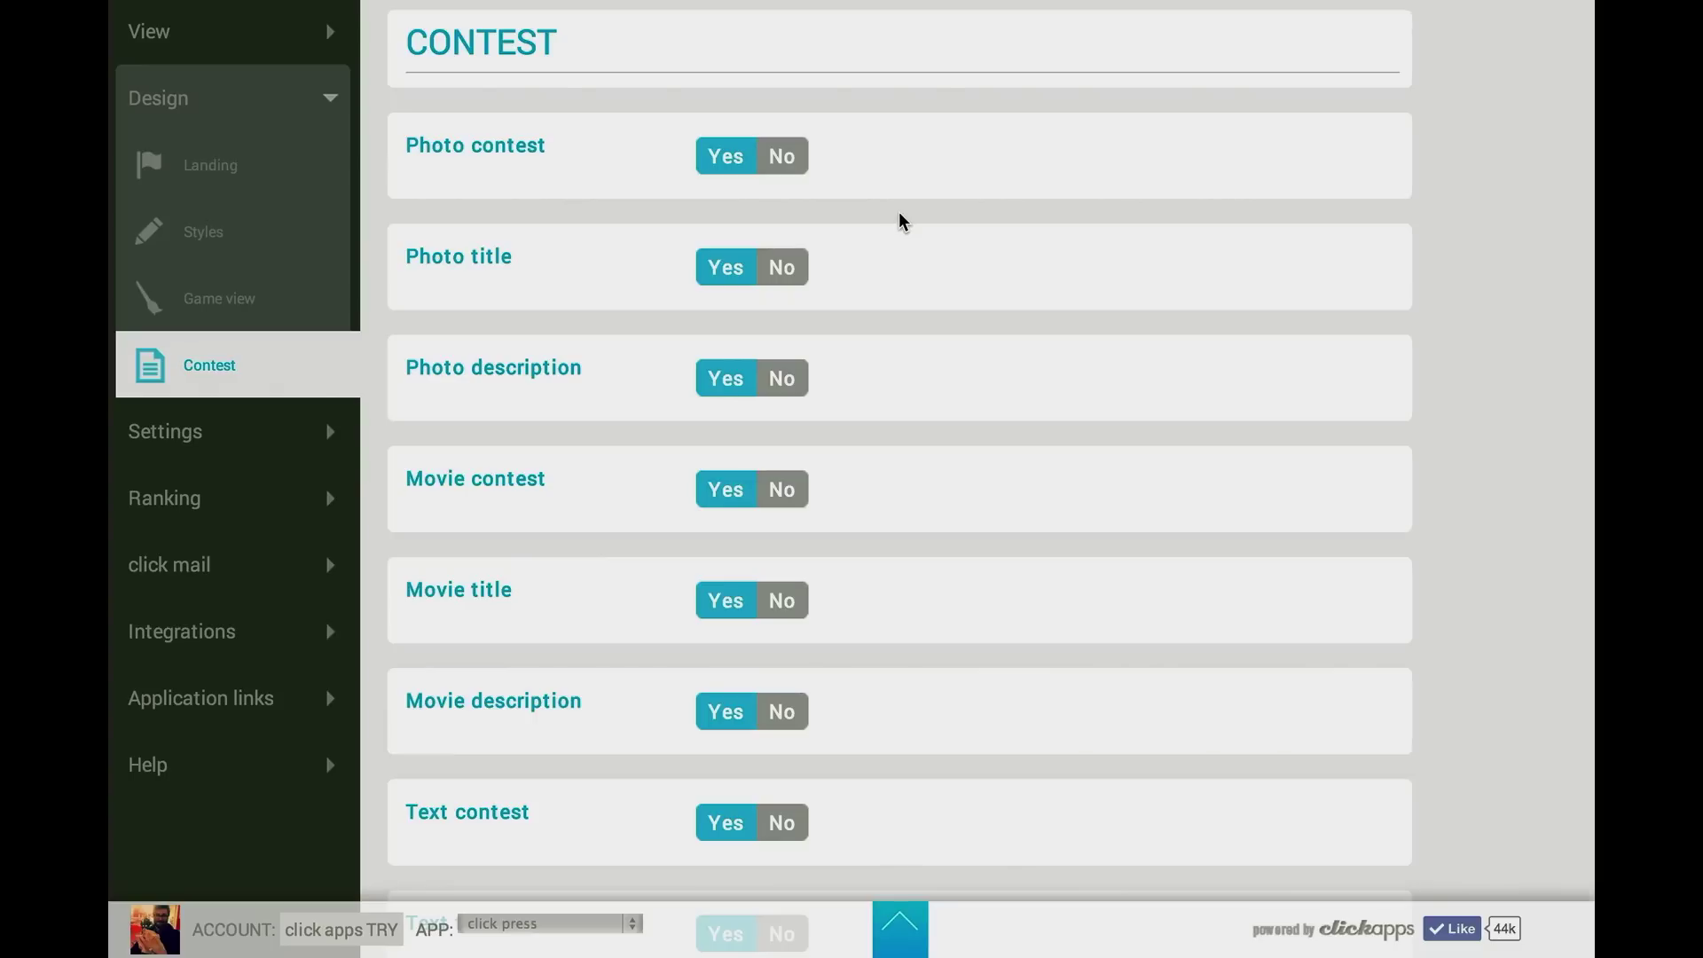
Try switching off the photo contest, photo title and photo description in the Contest design, and set each back to Yes
{"action": "left_click", "coordinate": [776, 175]}
{"action": "left_click", "coordinate": [740, 164]}
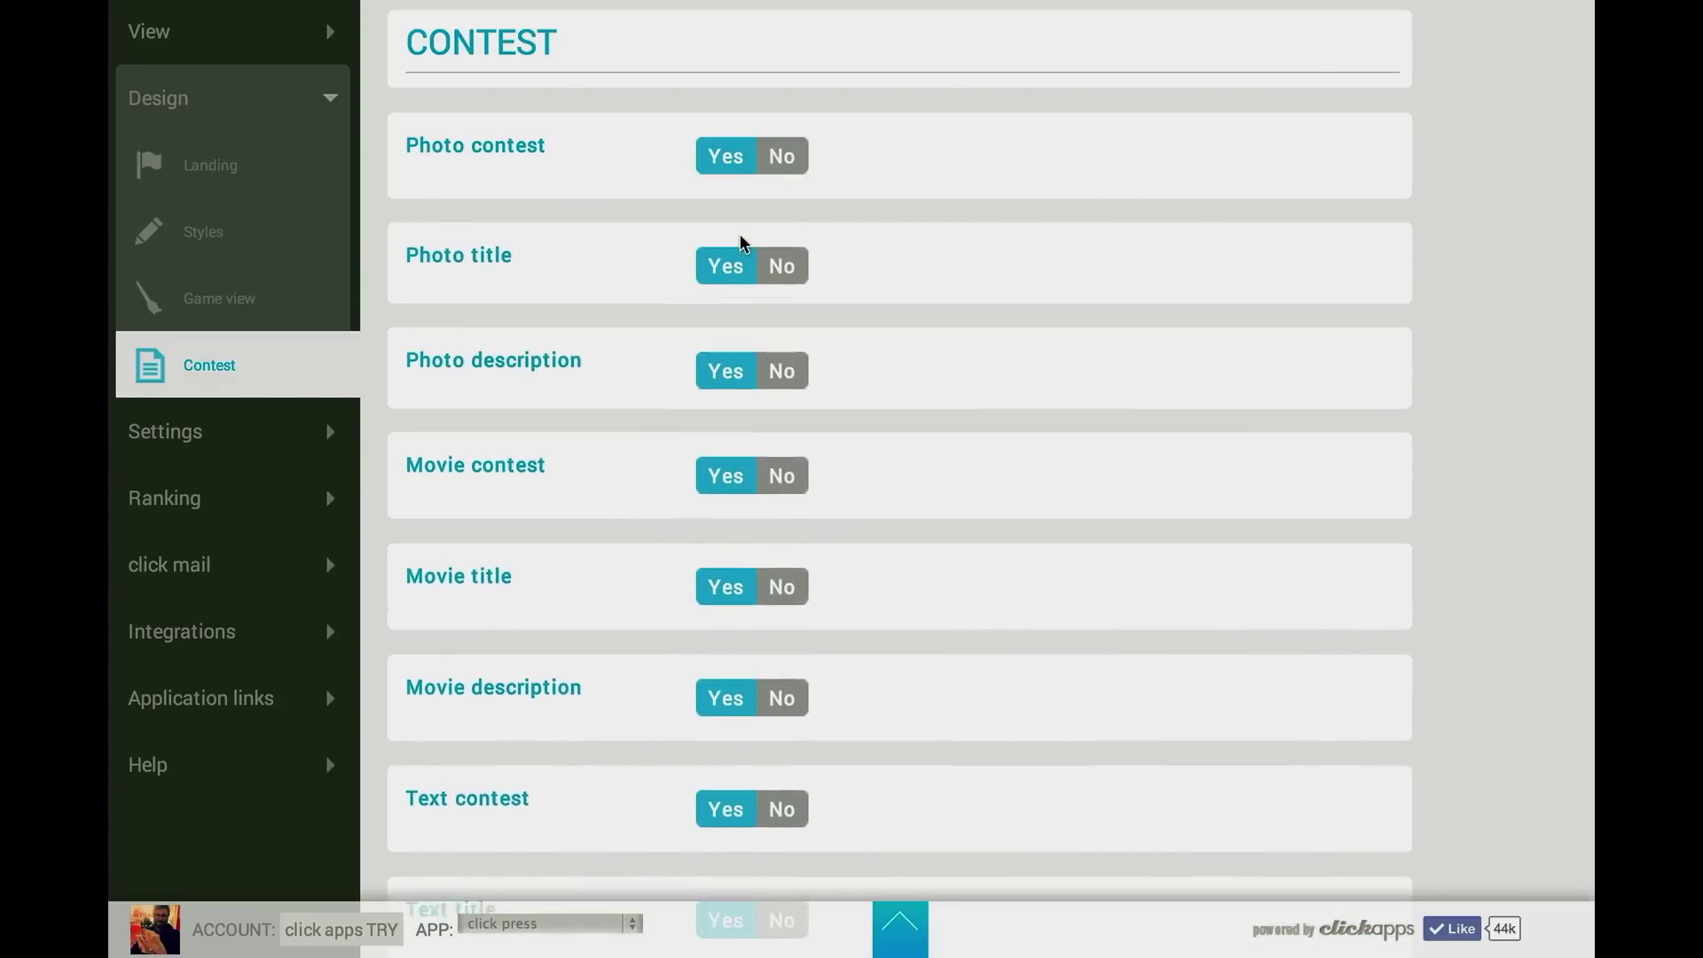
{"action": "left_click", "coordinate": [769, 275]}
{"action": "left_click", "coordinate": [732, 268]}
{"action": "left_click", "coordinate": [781, 377]}
{"action": "left_click", "coordinate": [723, 389]}
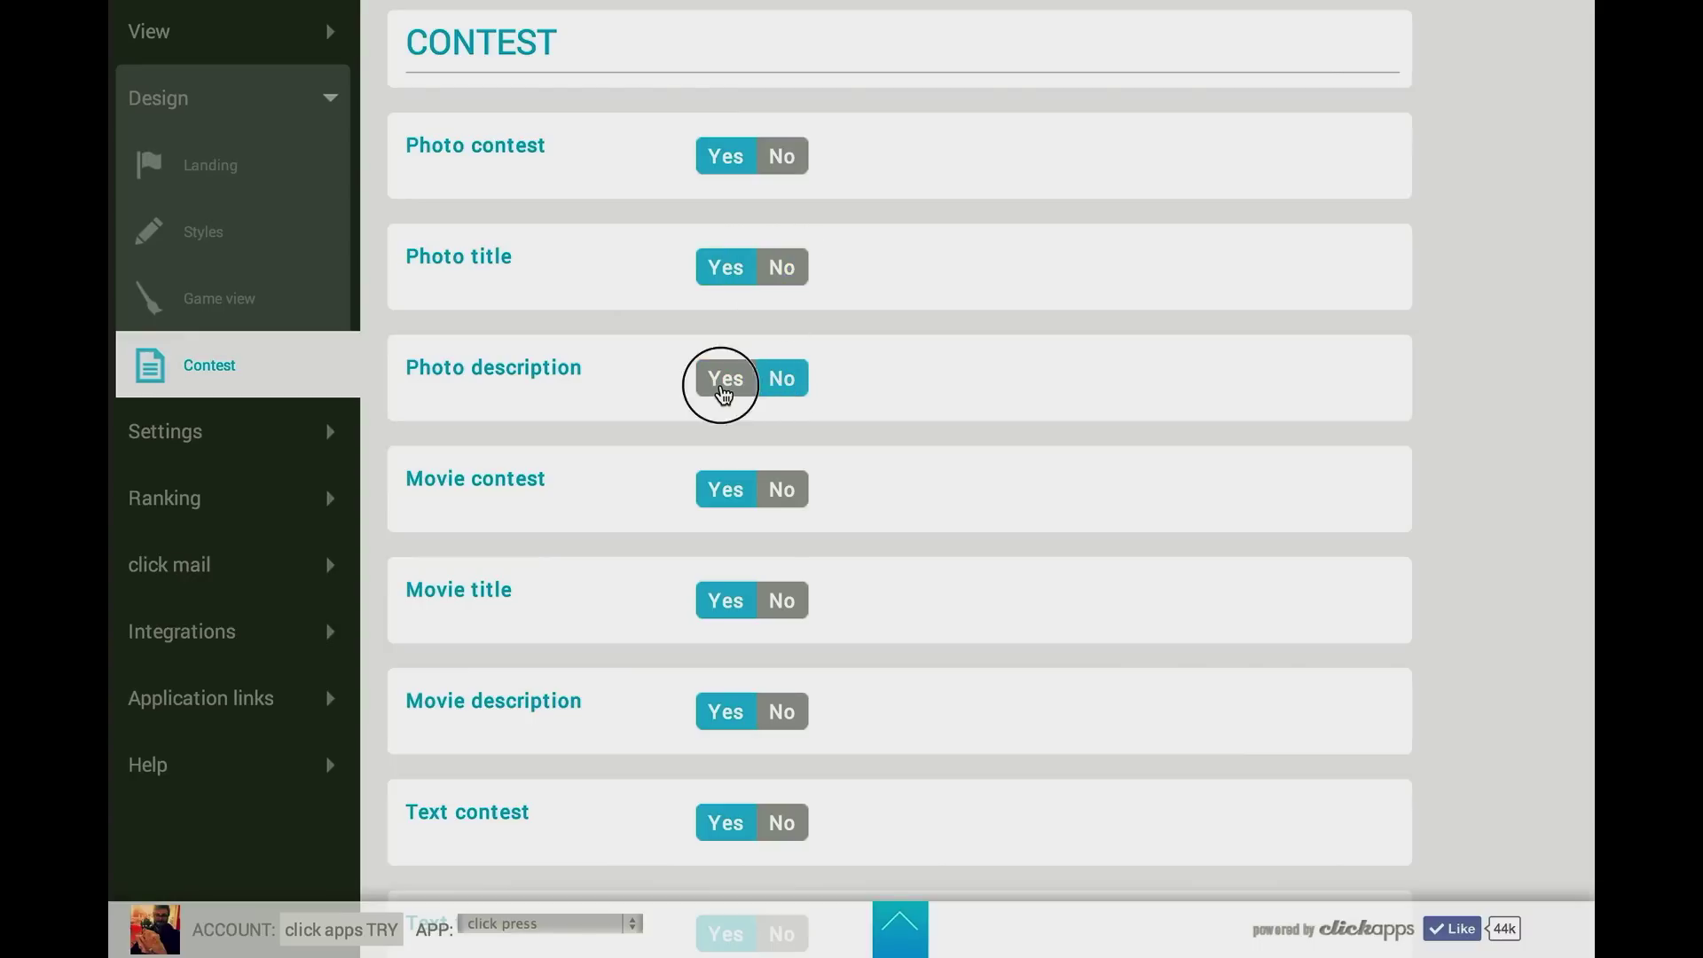
Try switching off the movie contest and the text contest, and set both back to Yes
{"action": "left_click", "coordinate": [792, 502]}
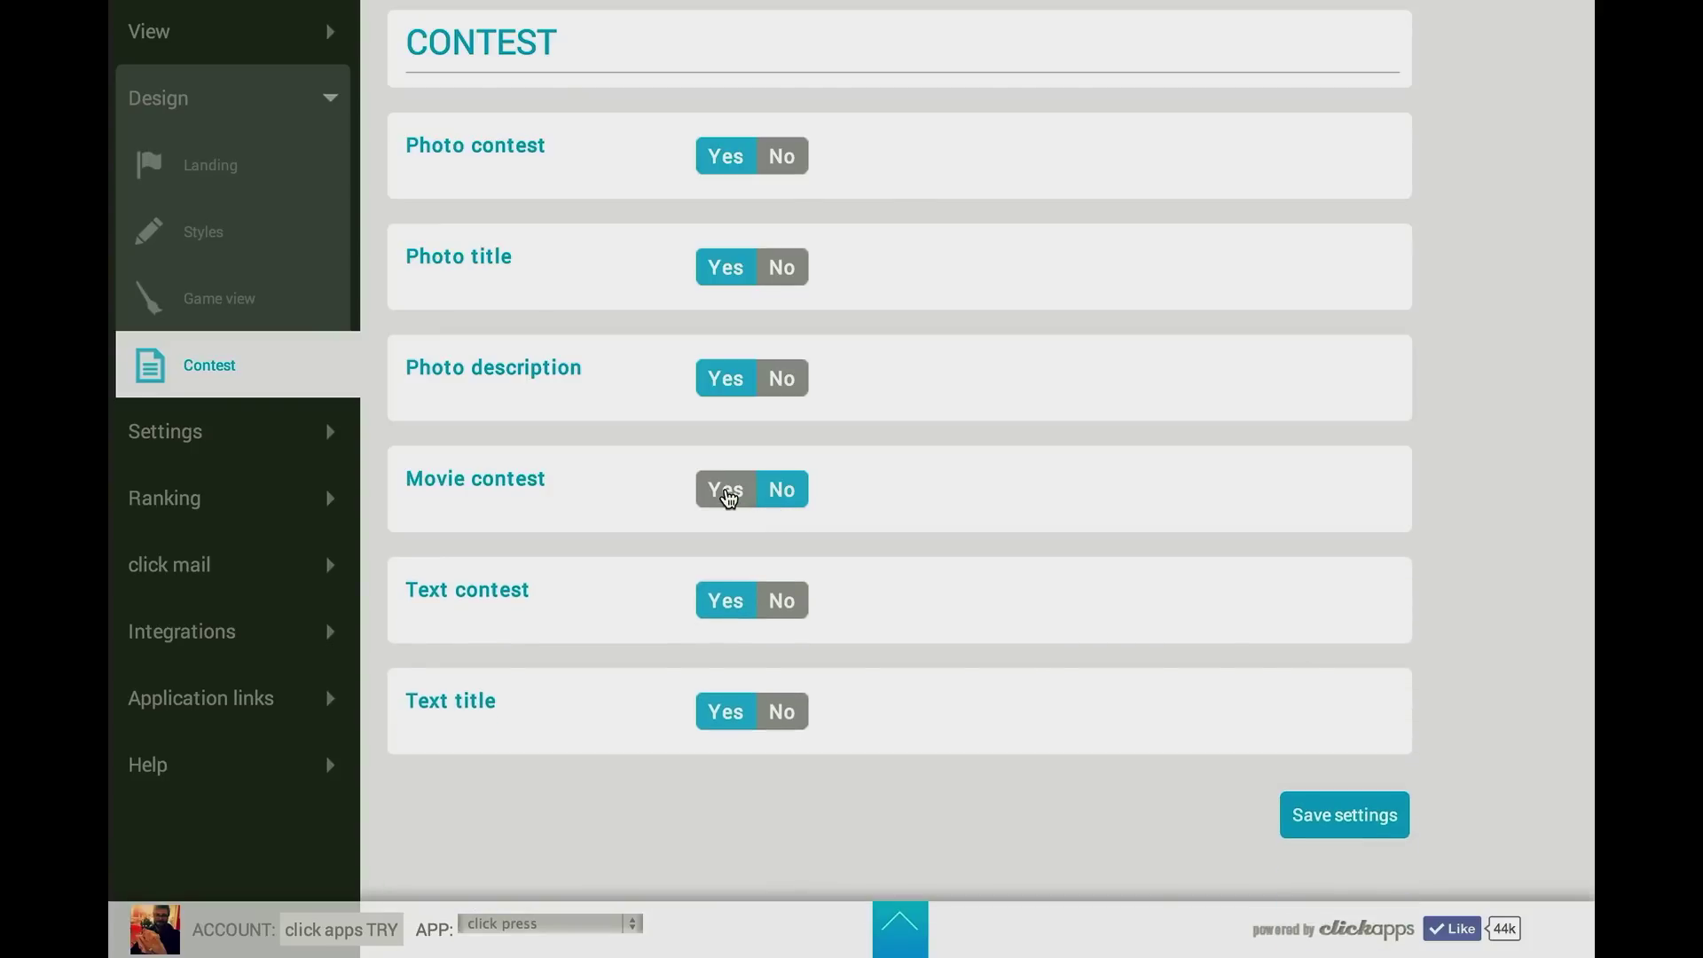
{"action": "left_click", "coordinate": [728, 497]}
{"action": "scroll", "coordinate": [742, 564], "scroll_direction": "down", "scroll_amount": 1}
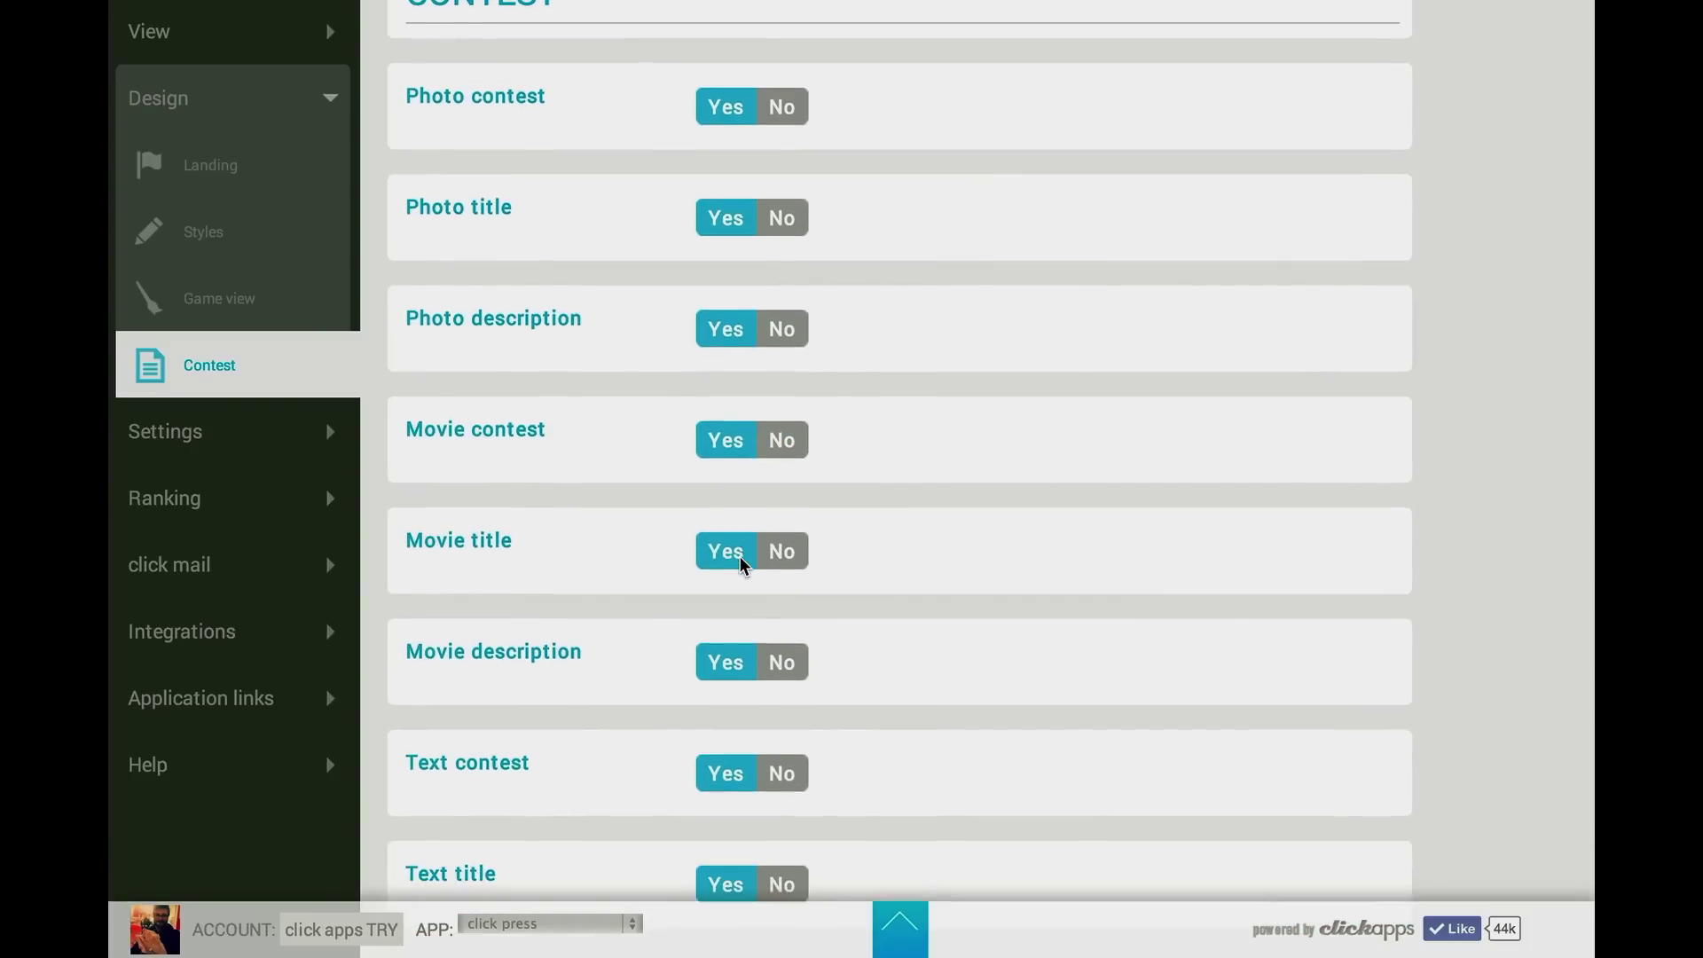
{"action": "scroll", "coordinate": [742, 564], "scroll_direction": "down", "scroll_amount": 3}
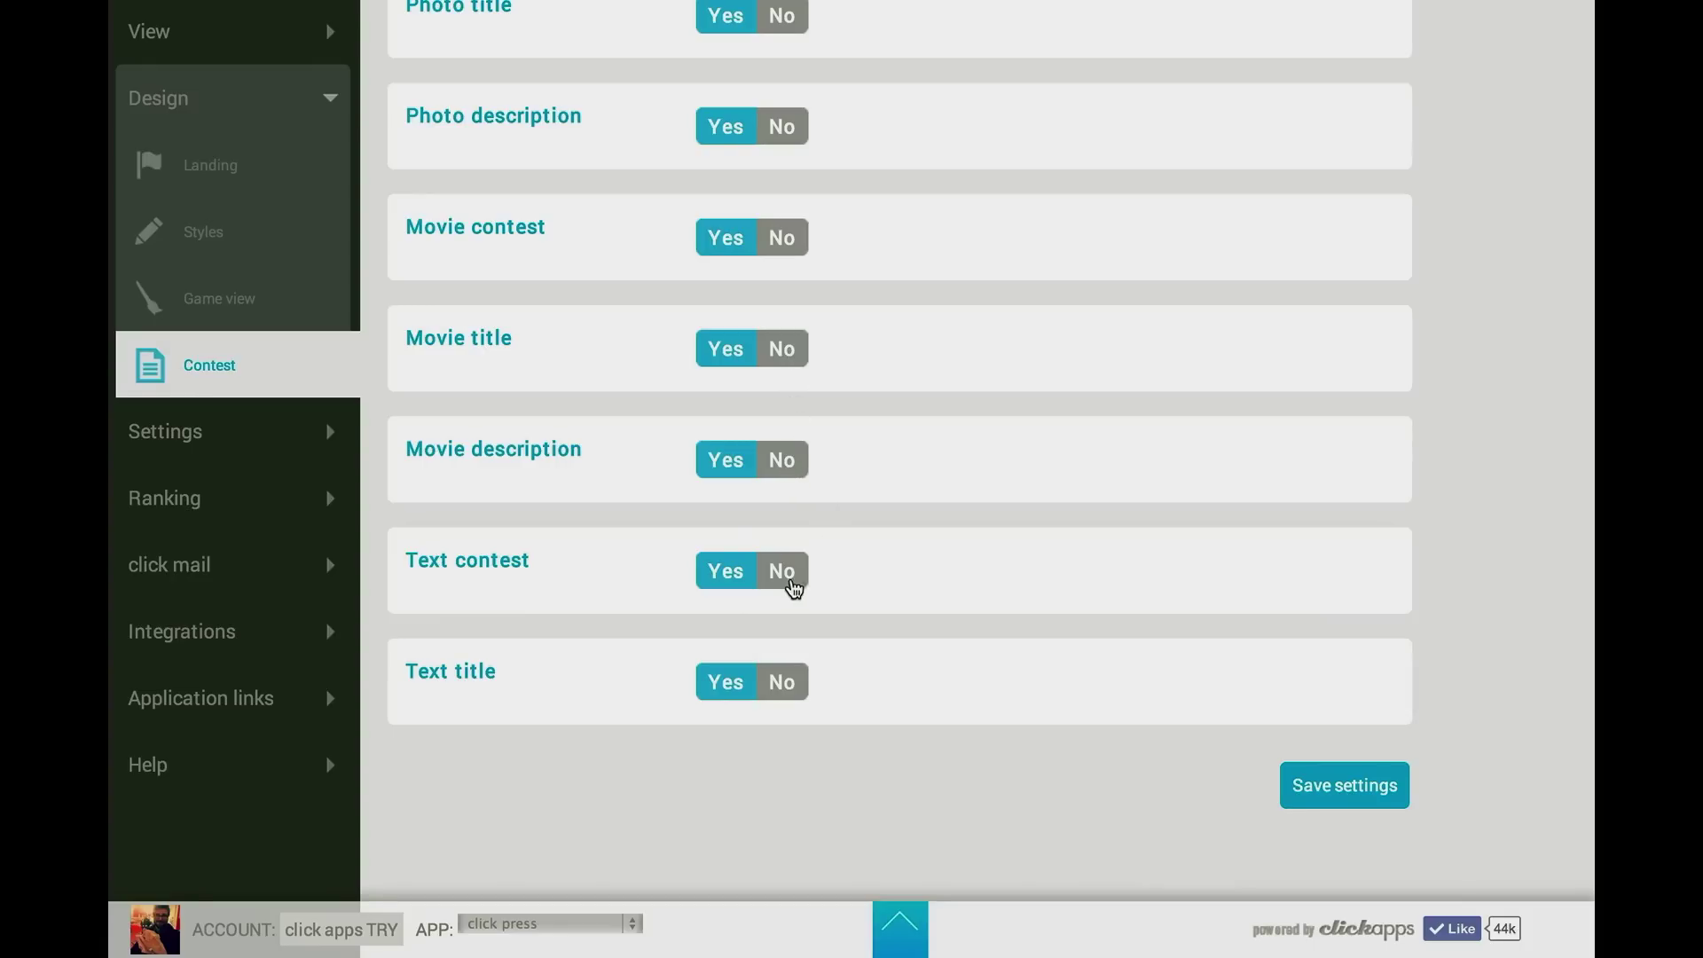
{"action": "left_click", "coordinate": [782, 572]}
{"action": "left_click", "coordinate": [736, 587]}
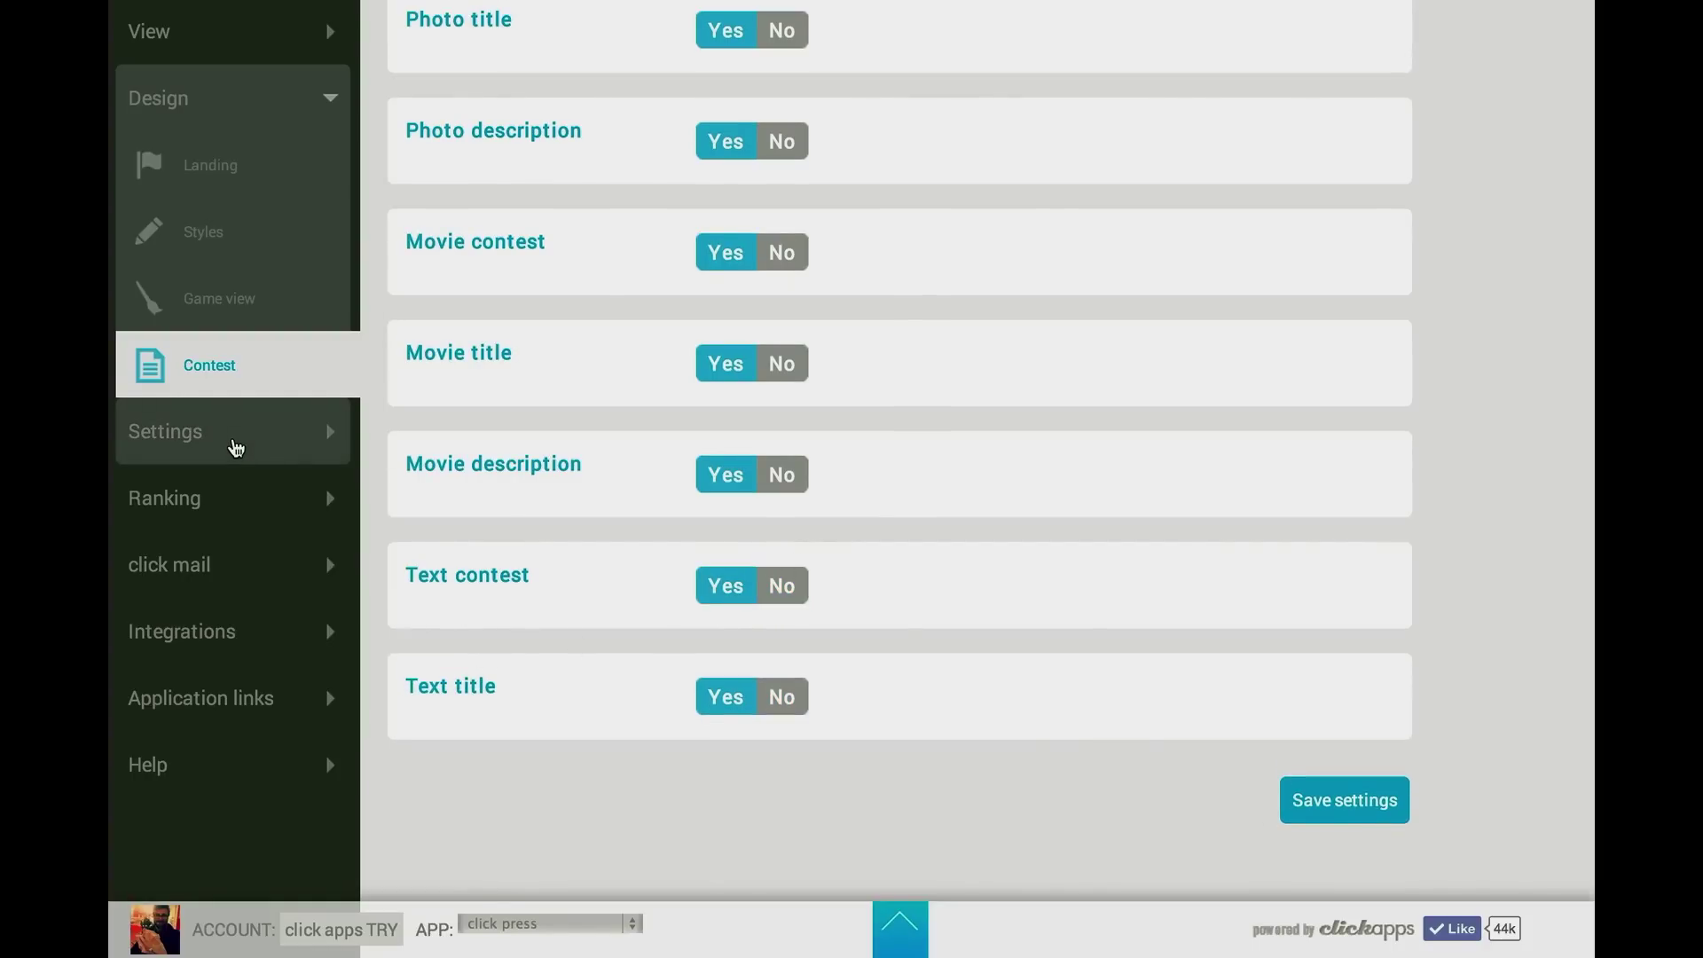
In the Results settings, enable selection by the jury in place of automatic results
{"action": "left_click", "coordinate": [235, 446]}
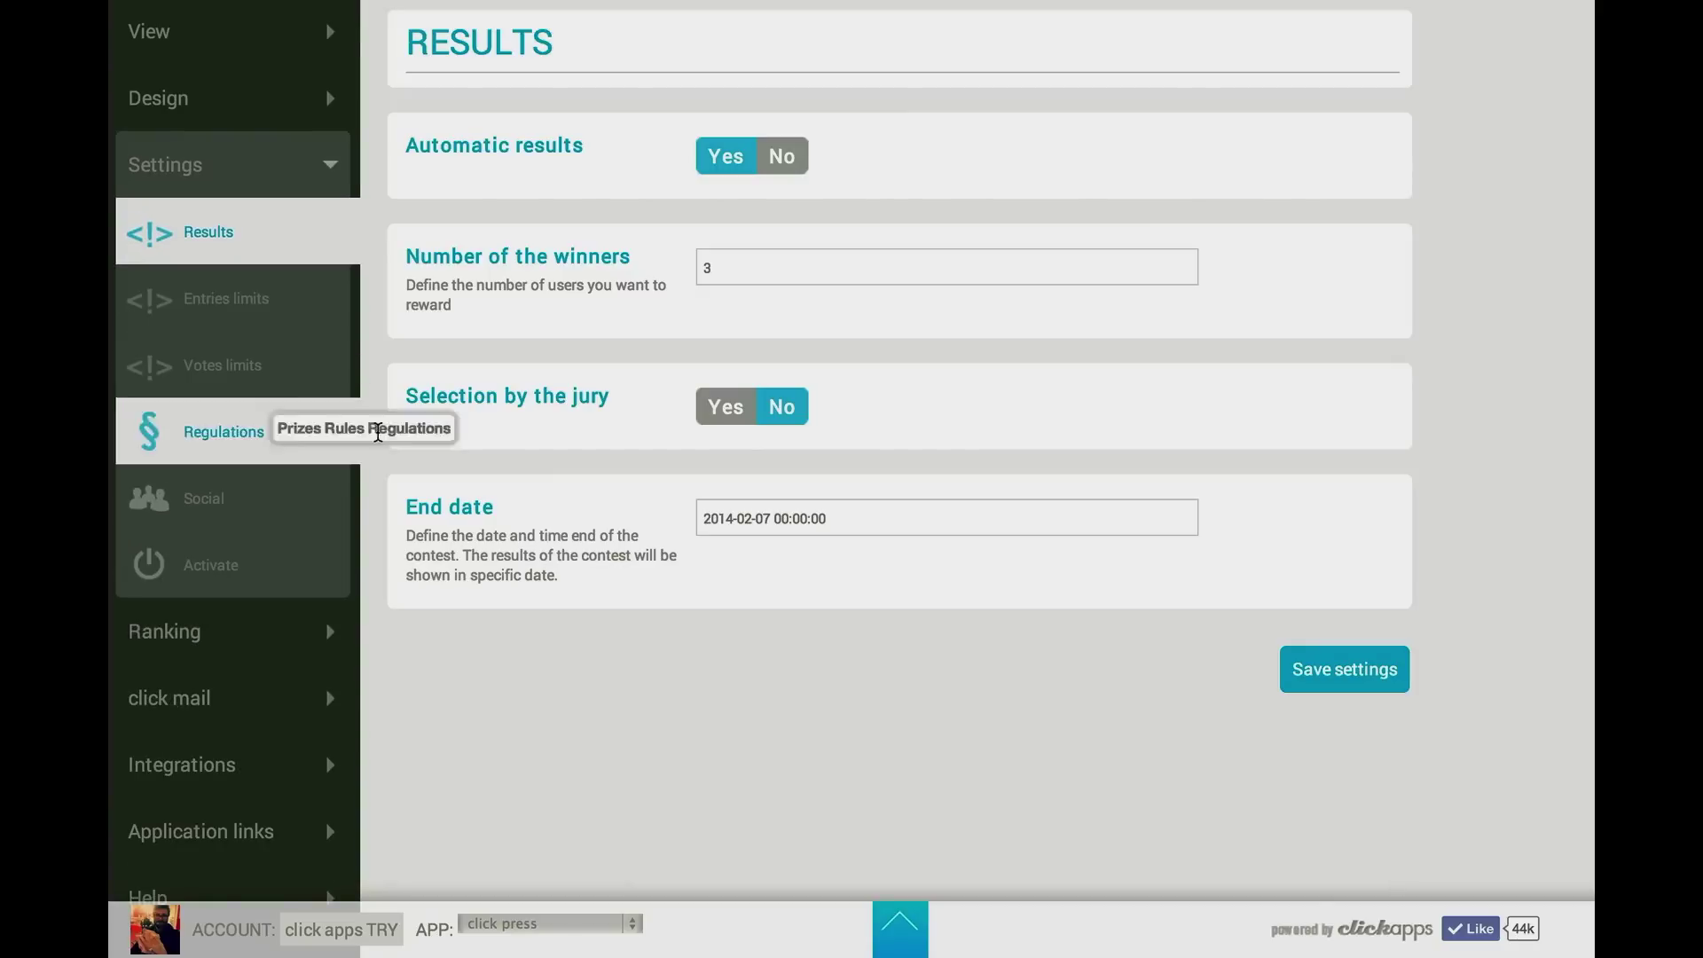
{"action": "left_click", "coordinate": [783, 157]}
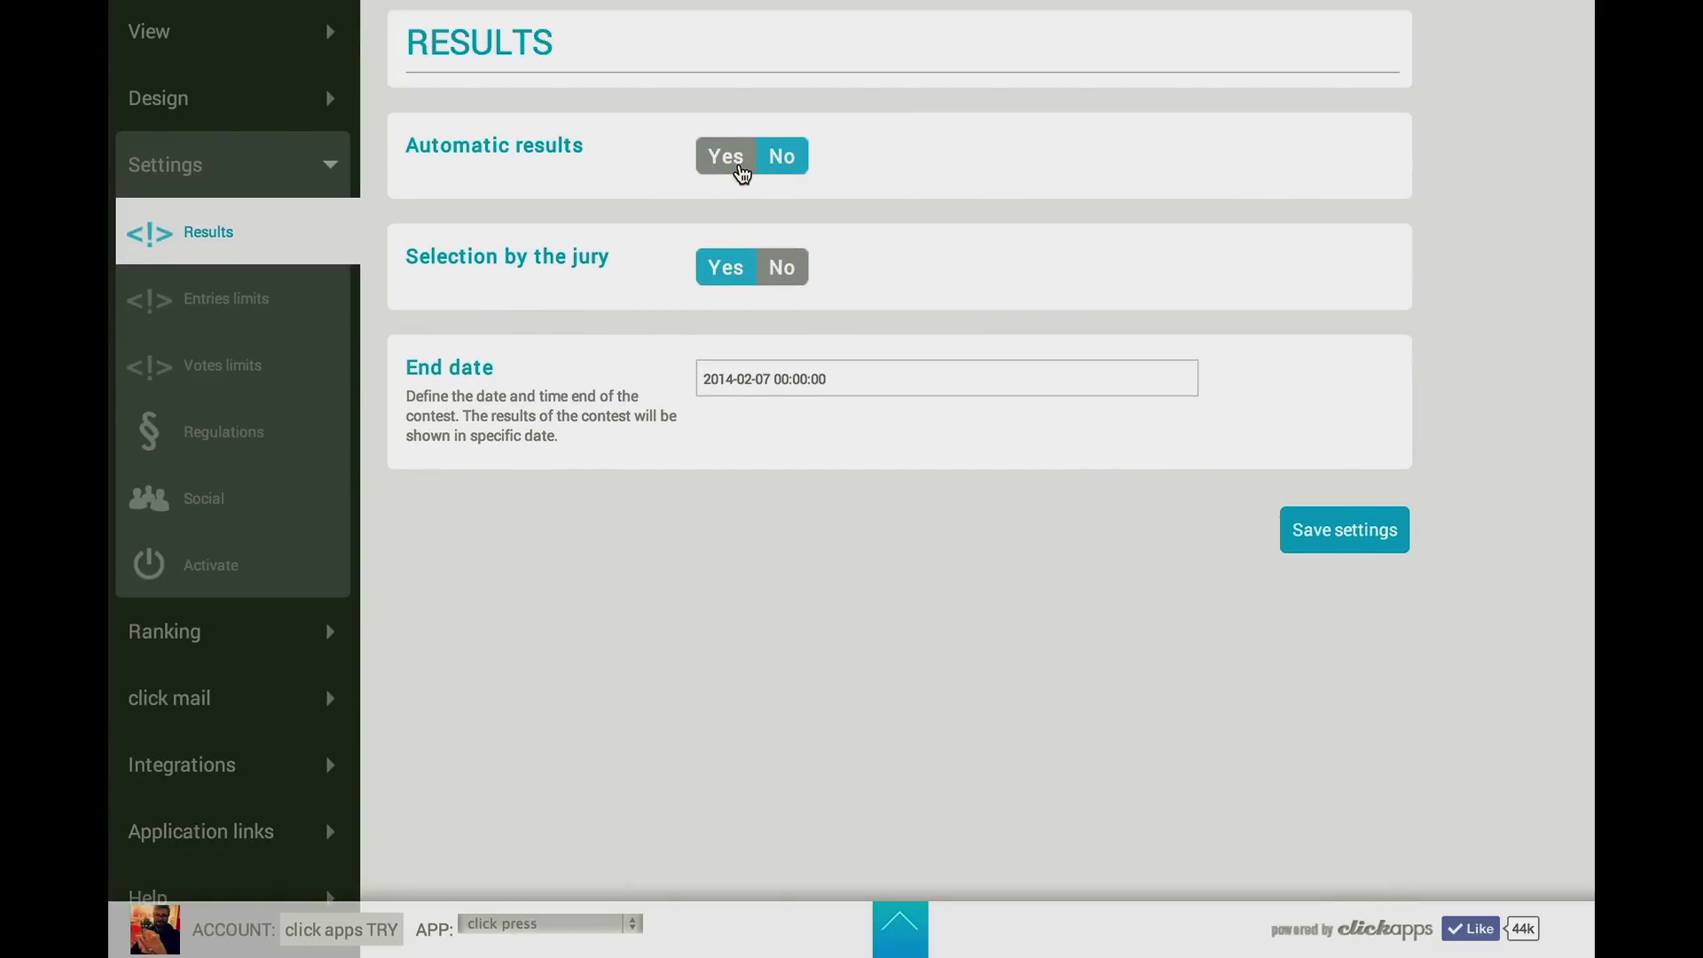
{"action": "left_click", "coordinate": [736, 159]}
{"action": "left_click", "coordinate": [730, 275]}
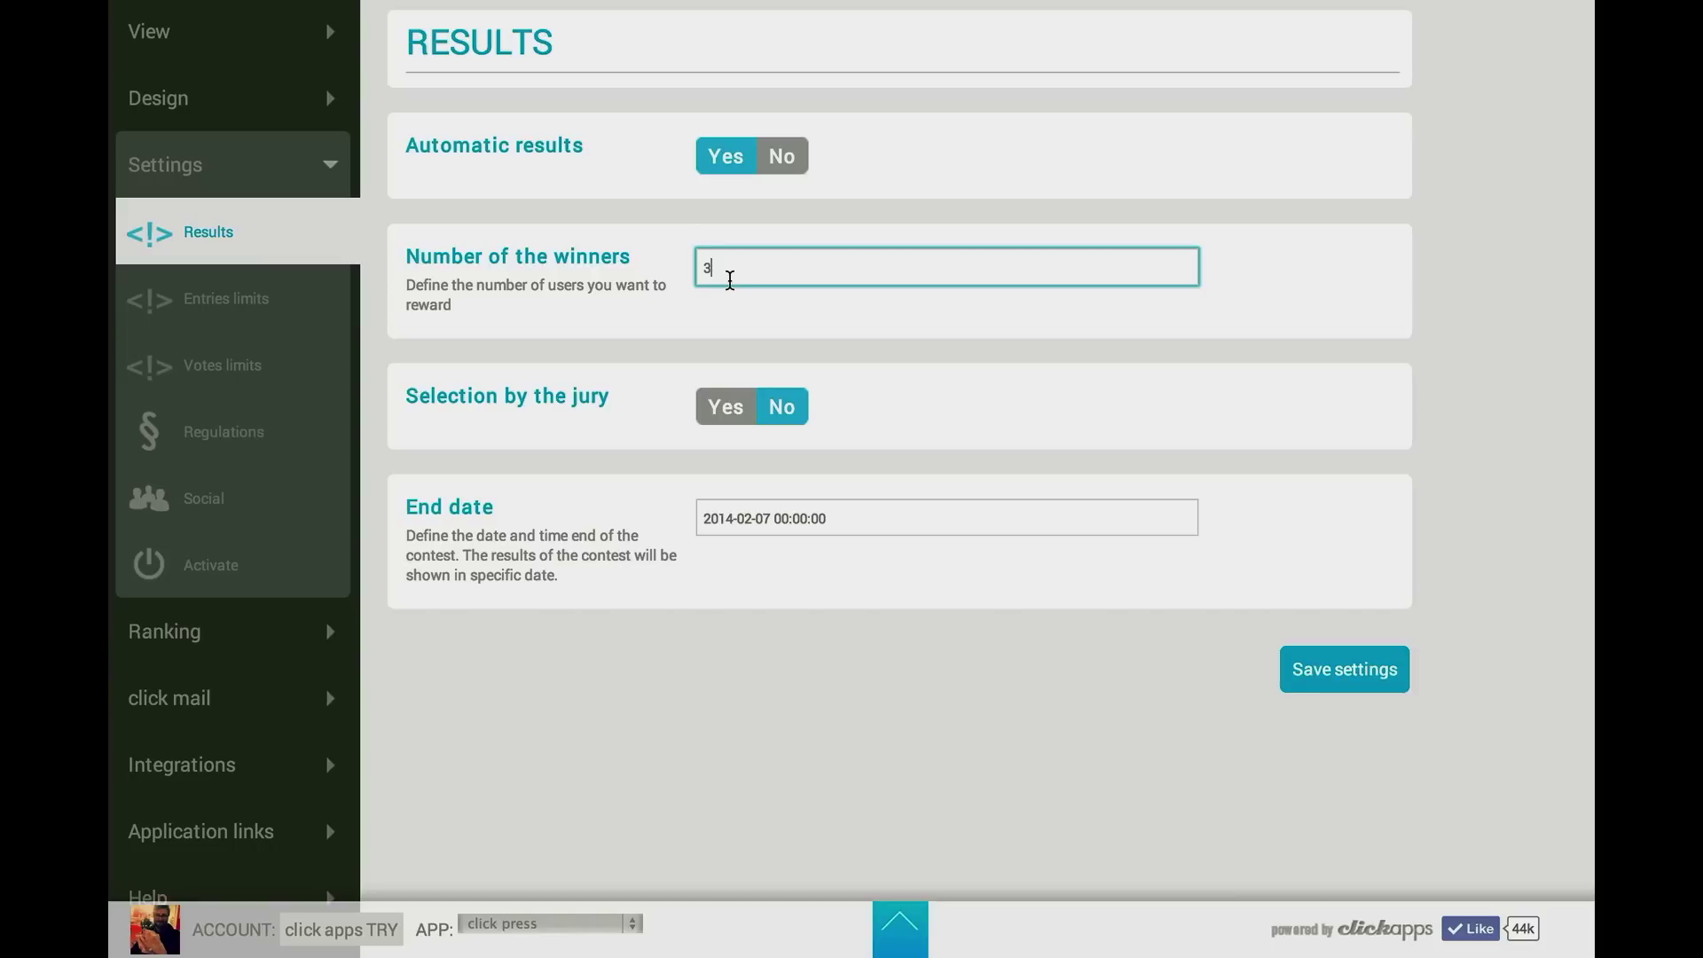
{"action": "left_click", "coordinate": [724, 408]}
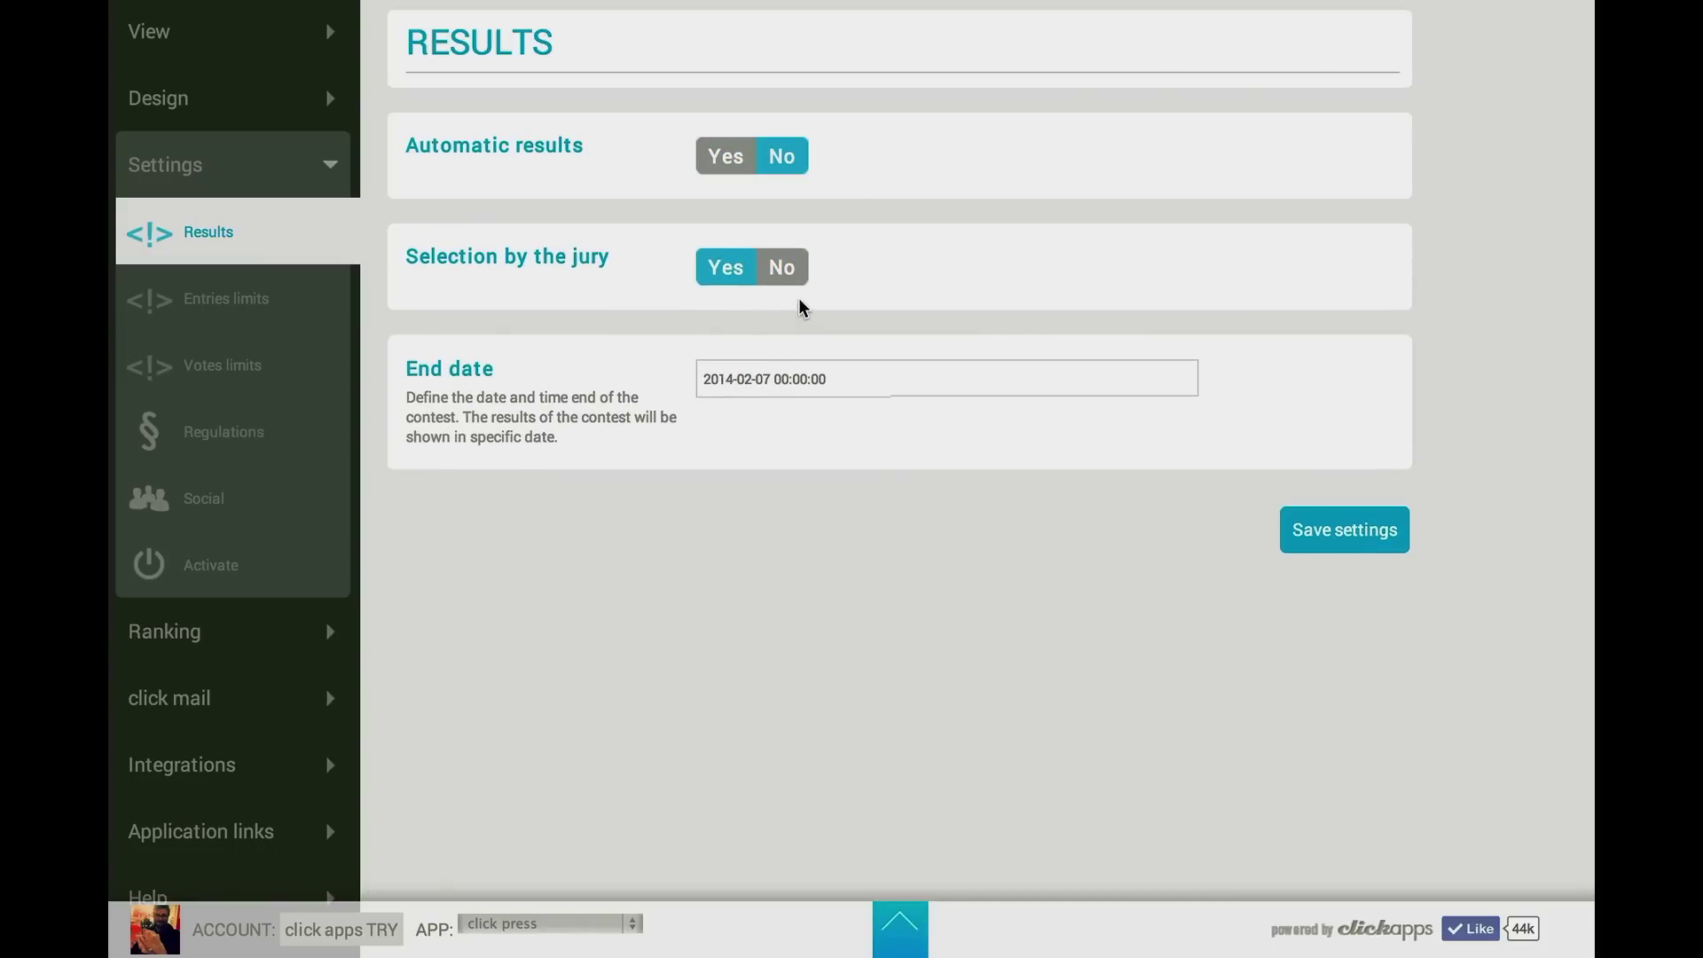
{"action": "left_click", "coordinate": [878, 380]}
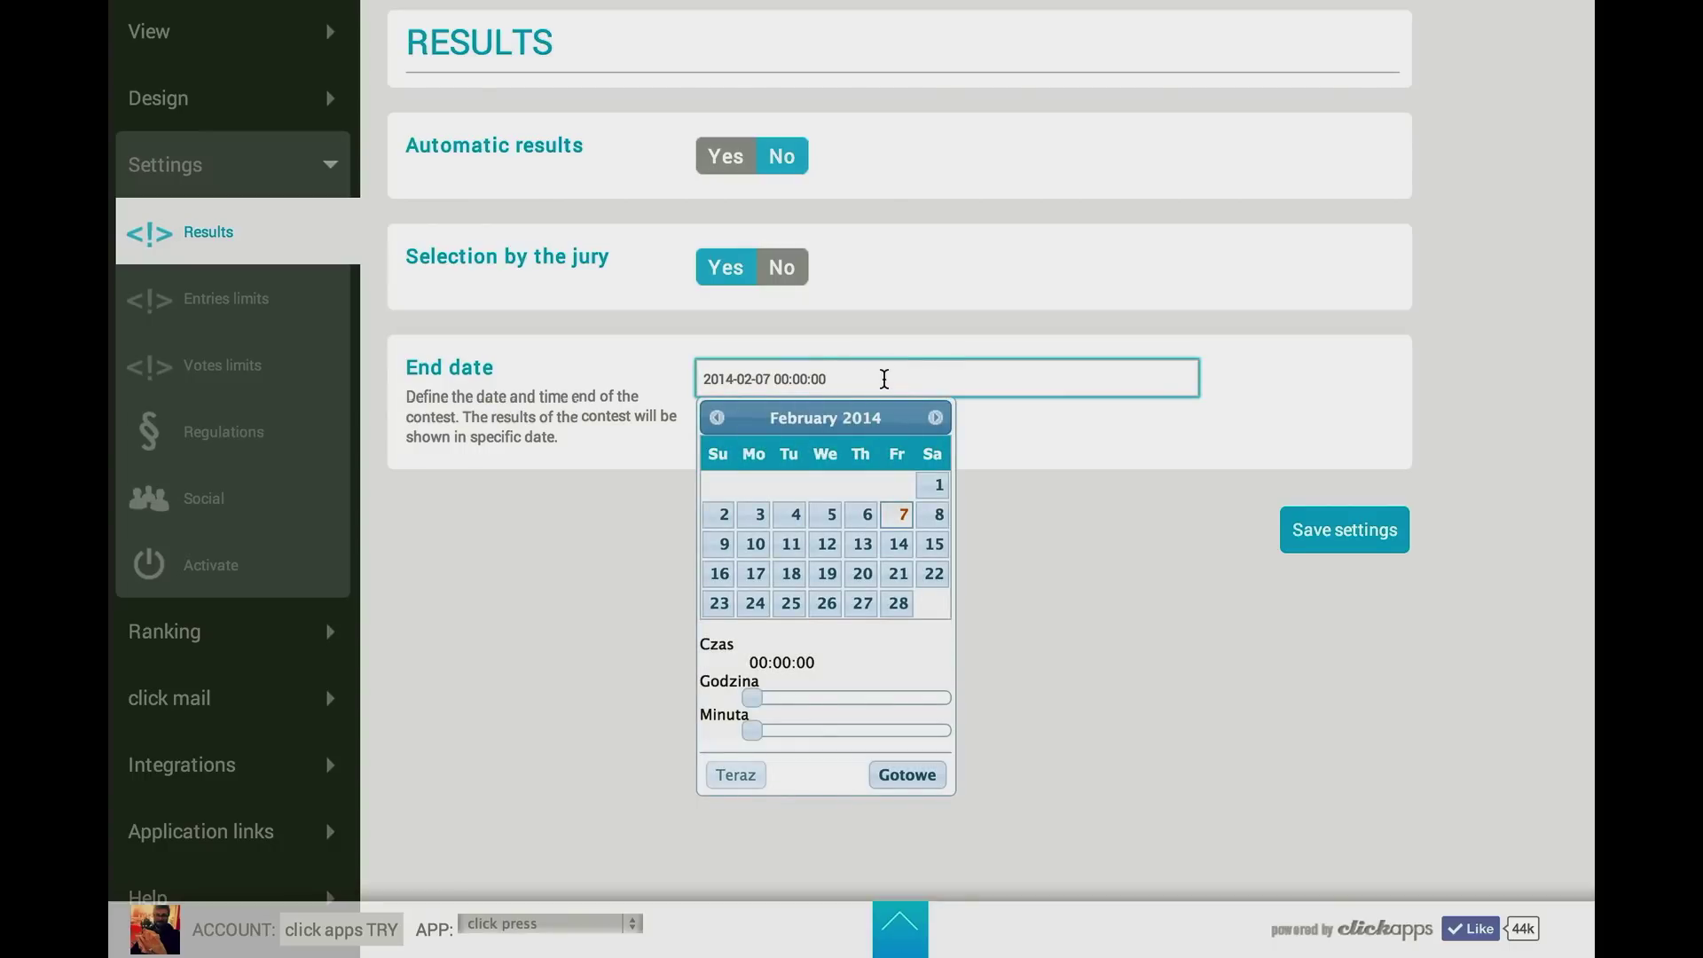
{"action": "left_click", "coordinate": [897, 698]}
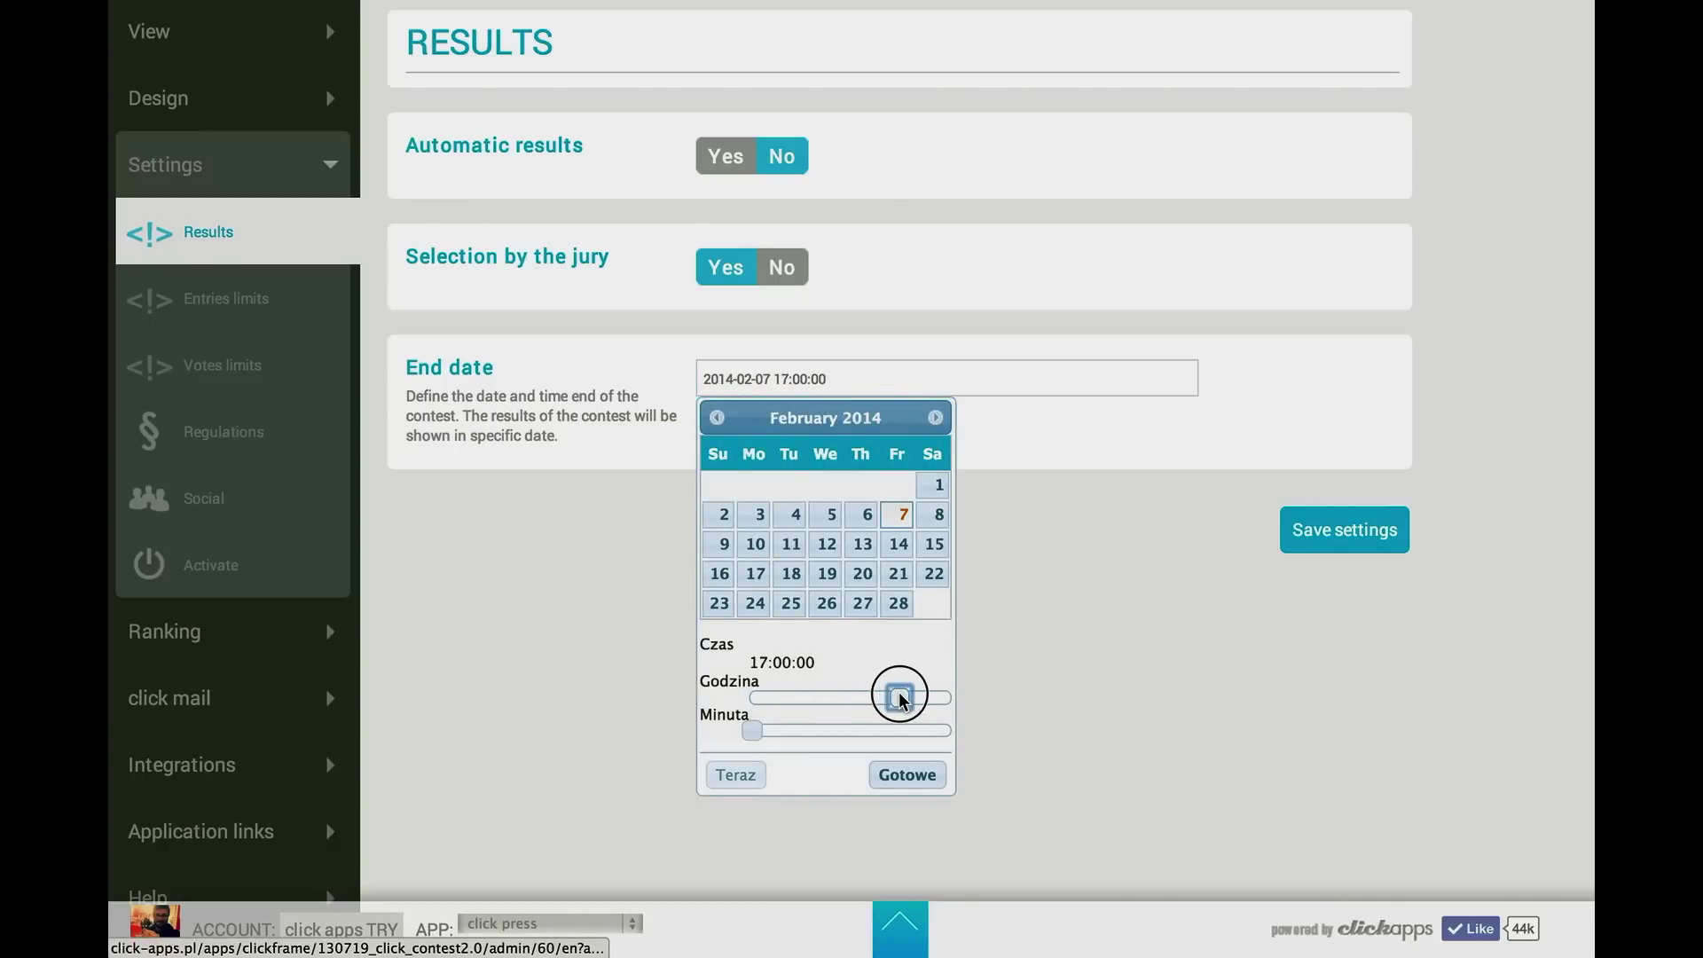
{"action": "left_click", "coordinate": [907, 775]}
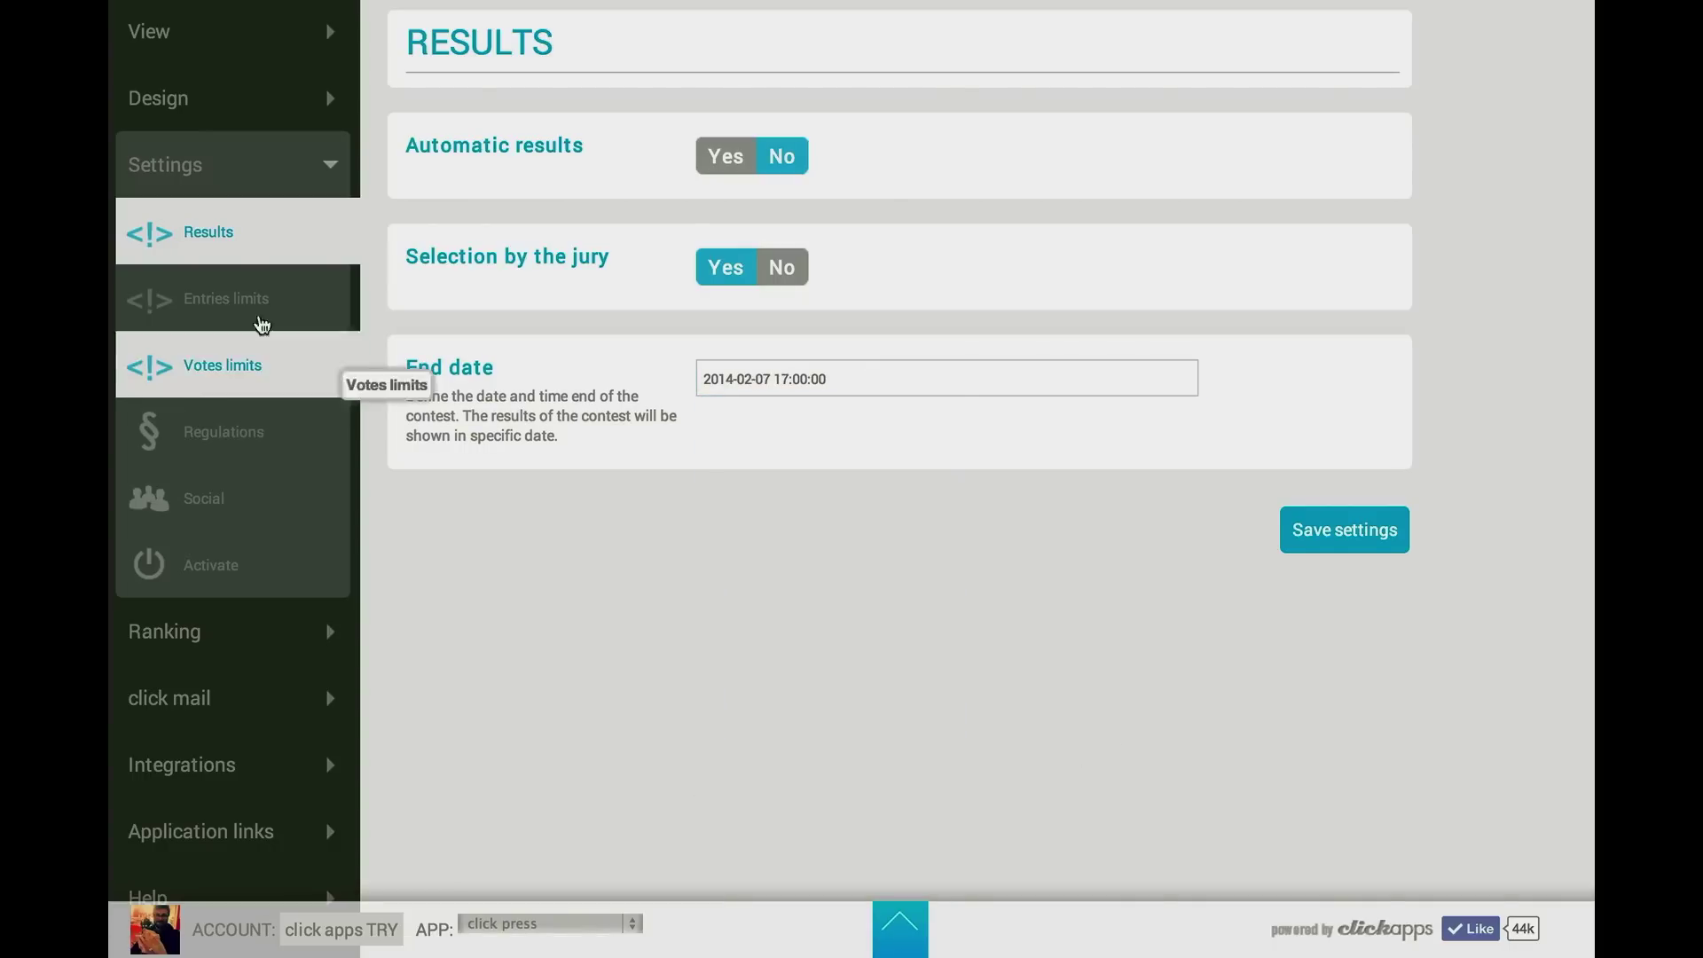
Open the Entries limits settings, try switching off entry authorization, and set it back to Yes
{"action": "left_click", "coordinate": [245, 318]}
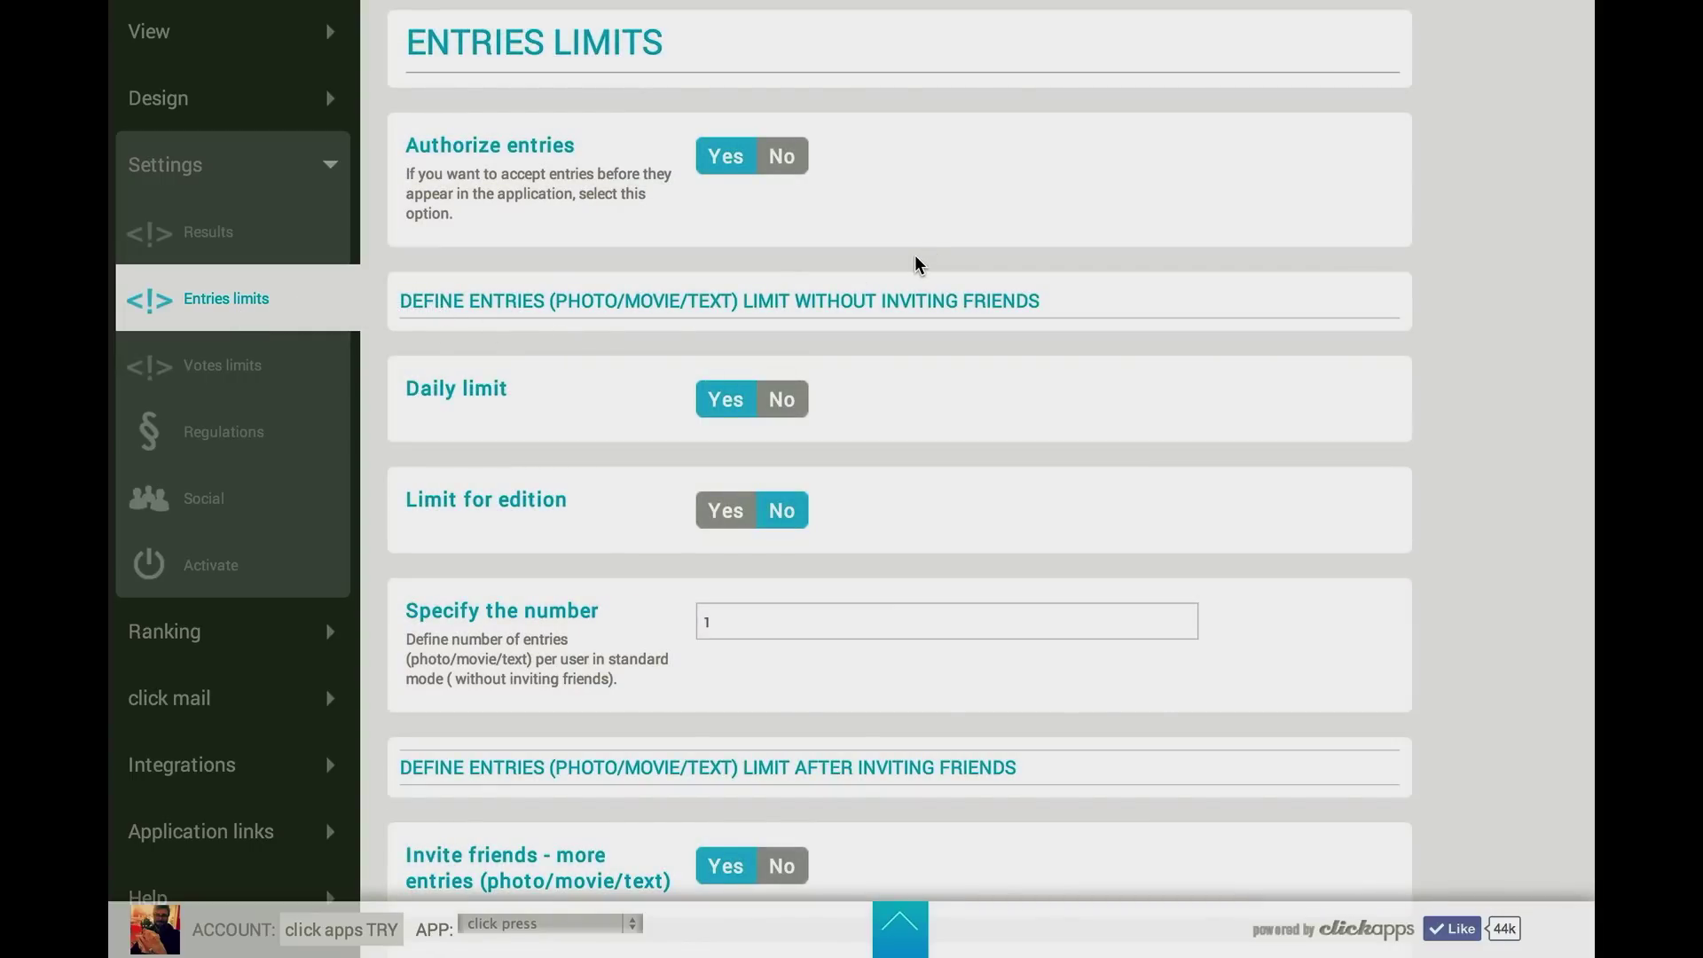
{"action": "left_click", "coordinate": [792, 169]}
{"action": "left_click", "coordinate": [738, 165]}
{"action": "scroll", "coordinate": [779, 344], "scroll_direction": "down", "scroll_amount": 1}
{"action": "scroll", "coordinate": [778, 344], "scroll_direction": "down", "scroll_amount": 3}
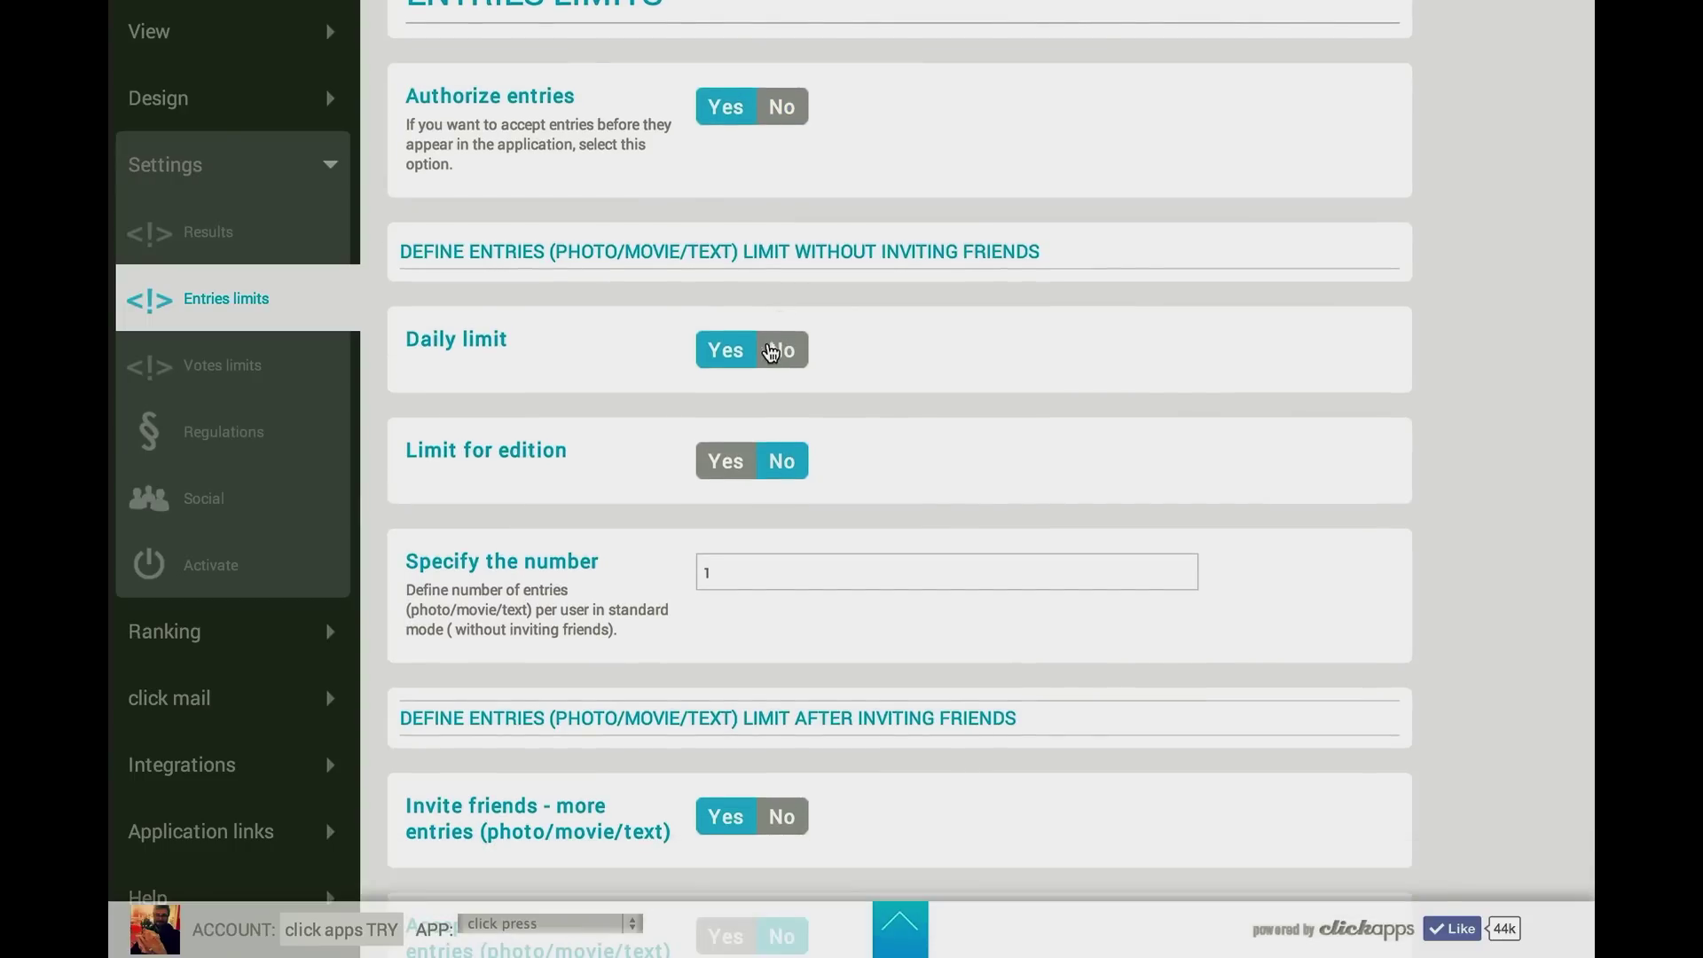
Try switching the entries limit without inviting friends to a limit for edition, and set it back to a daily limit
{"action": "left_click", "coordinate": [733, 359]}
{"action": "left_click", "coordinate": [734, 252]}
{"action": "left_click", "coordinate": [735, 256]}
{"action": "left_click", "coordinate": [772, 367]}
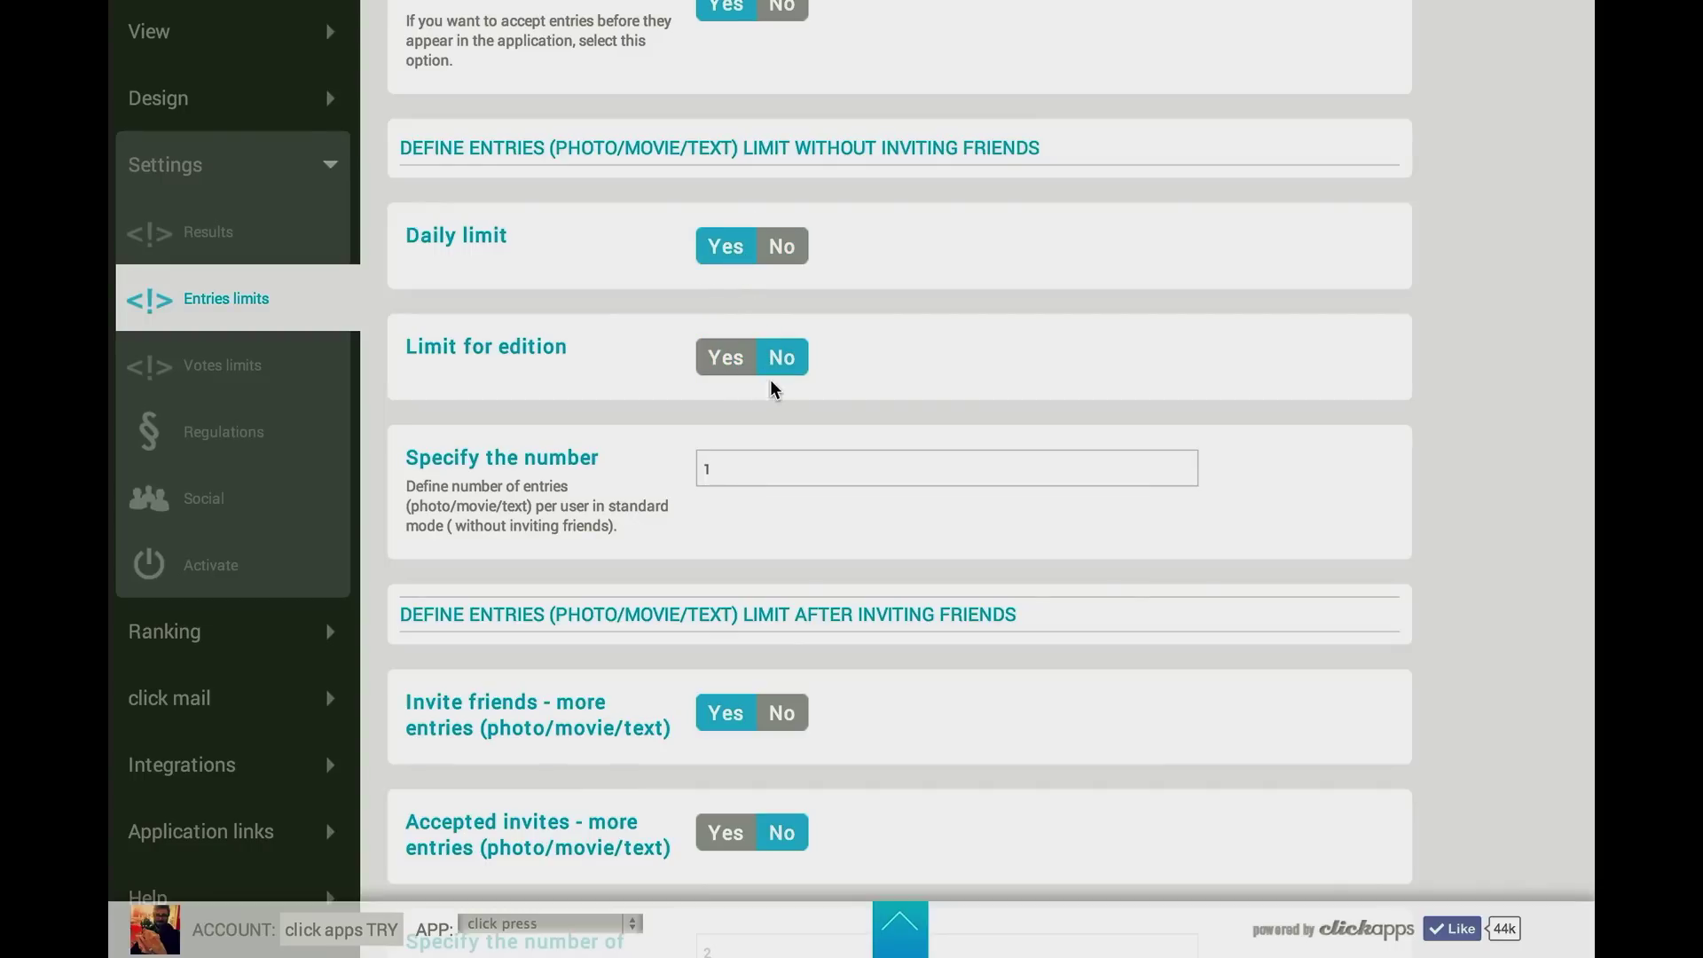
Set the number of entries per user without inviting friends to 5
{"action": "scroll", "coordinate": [774, 421], "scroll_direction": "down", "scroll_amount": 1}
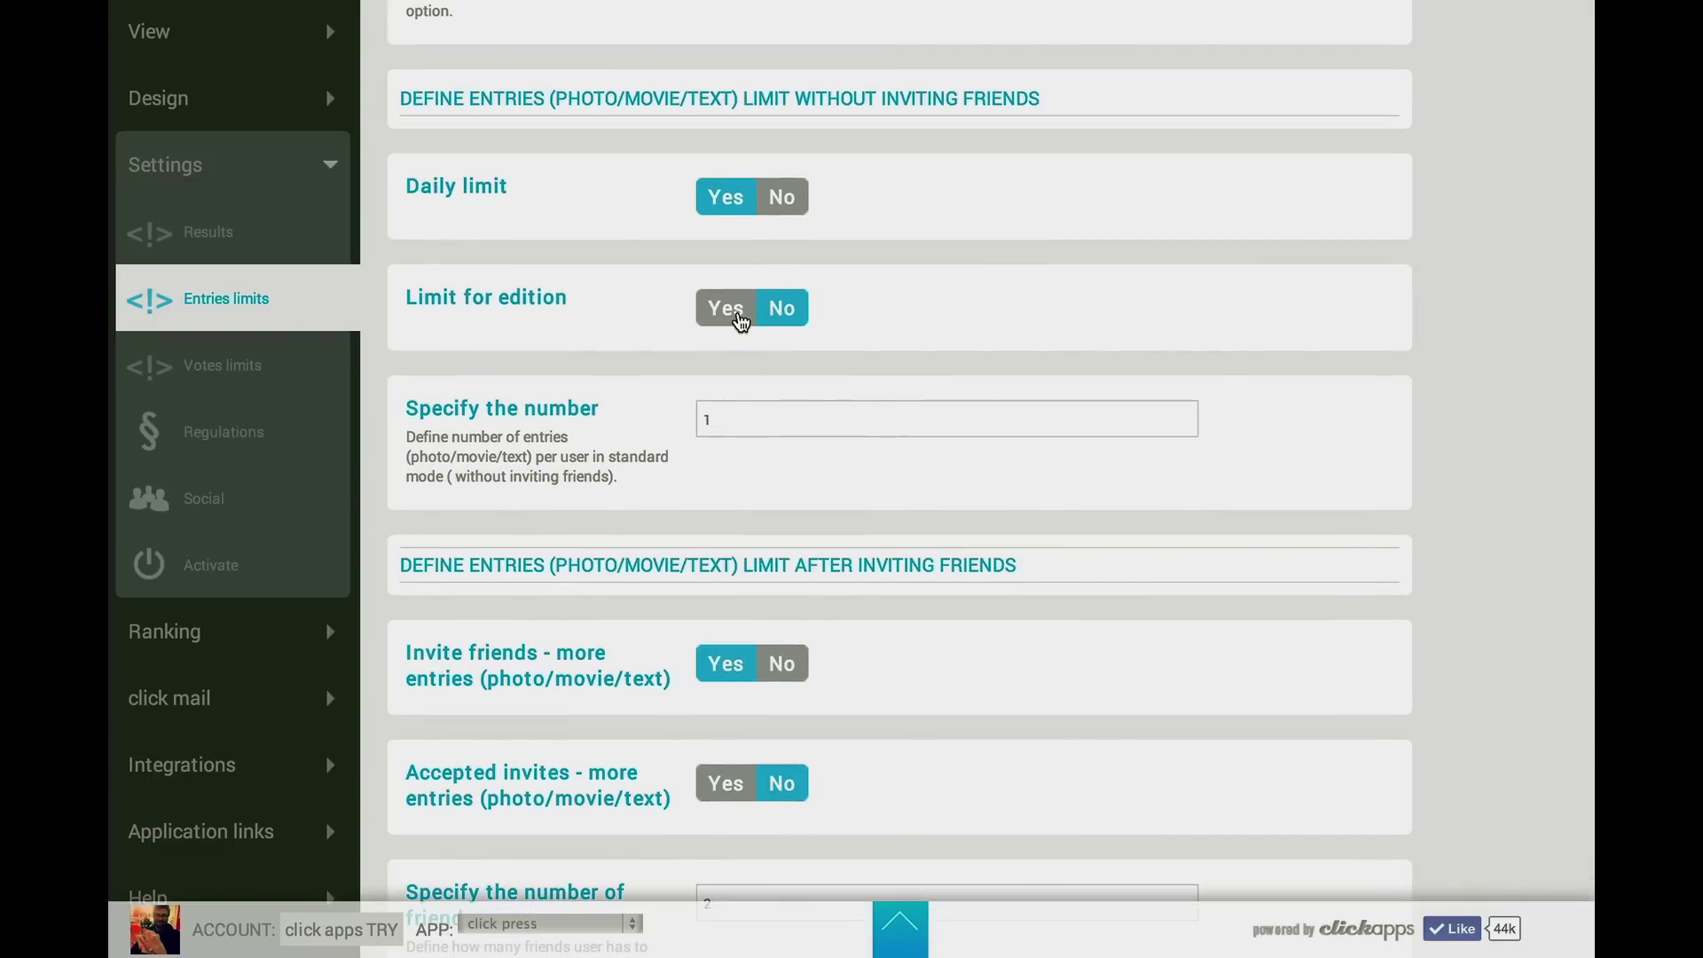
{"action": "scroll", "coordinate": [682, 421], "scroll_direction": "down", "scroll_amount": 2}
{"action": "left_click", "coordinate": [767, 327]}
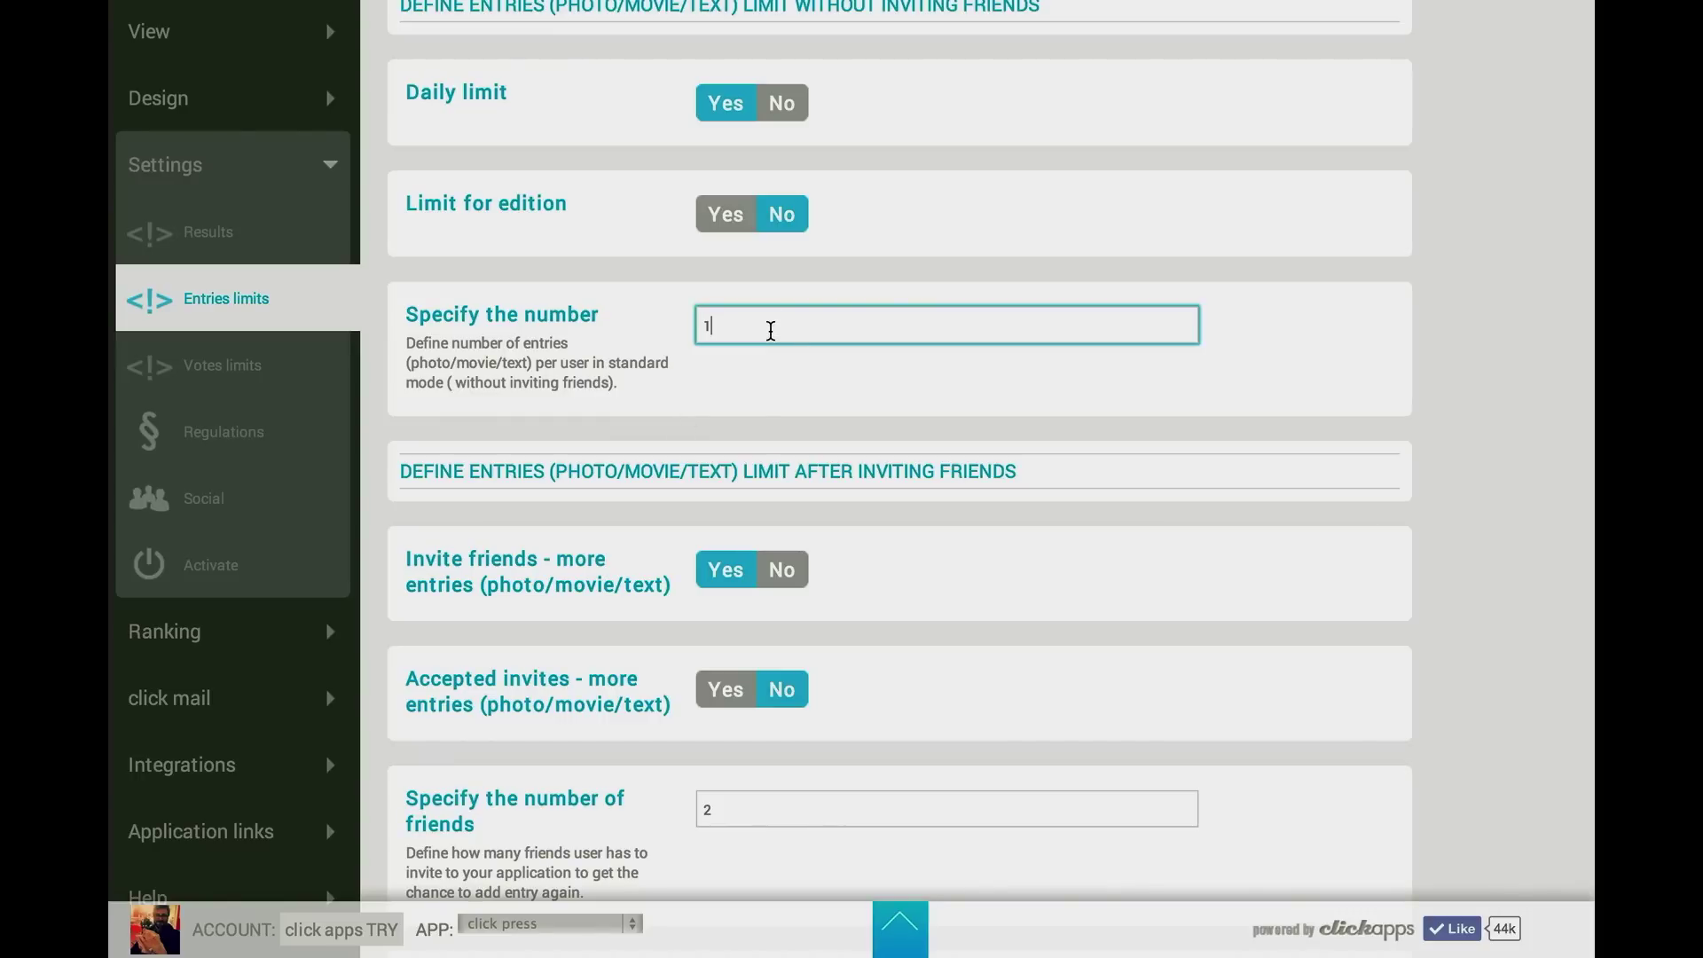
{"action": "left_click_drag", "start_coordinate": [749, 330], "coordinate": [676, 331]}
Try granting more entries for accepted invites, and set the option back to more entries for inviting friends
{"action": "scroll", "coordinate": [831, 494], "scroll_direction": "down", "scroll_amount": 3}
{"action": "left_click", "coordinate": [730, 508]}
{"action": "left_click", "coordinate": [730, 404]}
{"action": "left_click", "coordinate": [731, 406]}
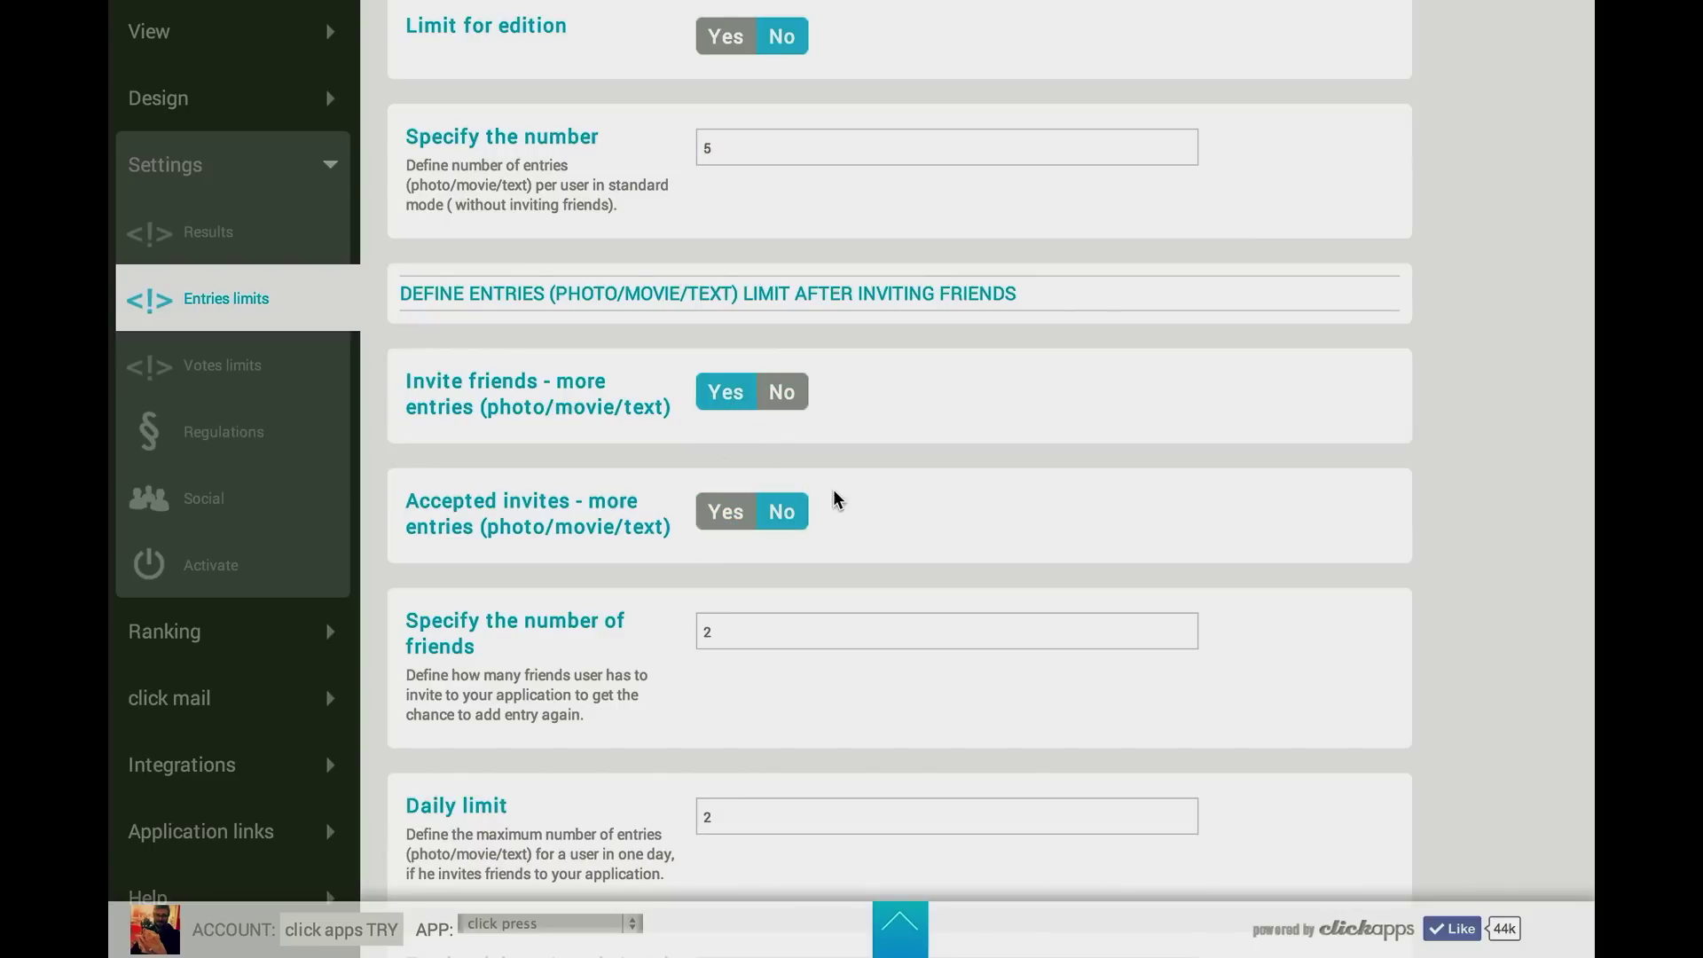
Review the number of friends, daily limit and edition limit that apply to entries after inviting friends
{"action": "scroll", "coordinate": [844, 521], "scroll_direction": "down", "scroll_amount": 1}
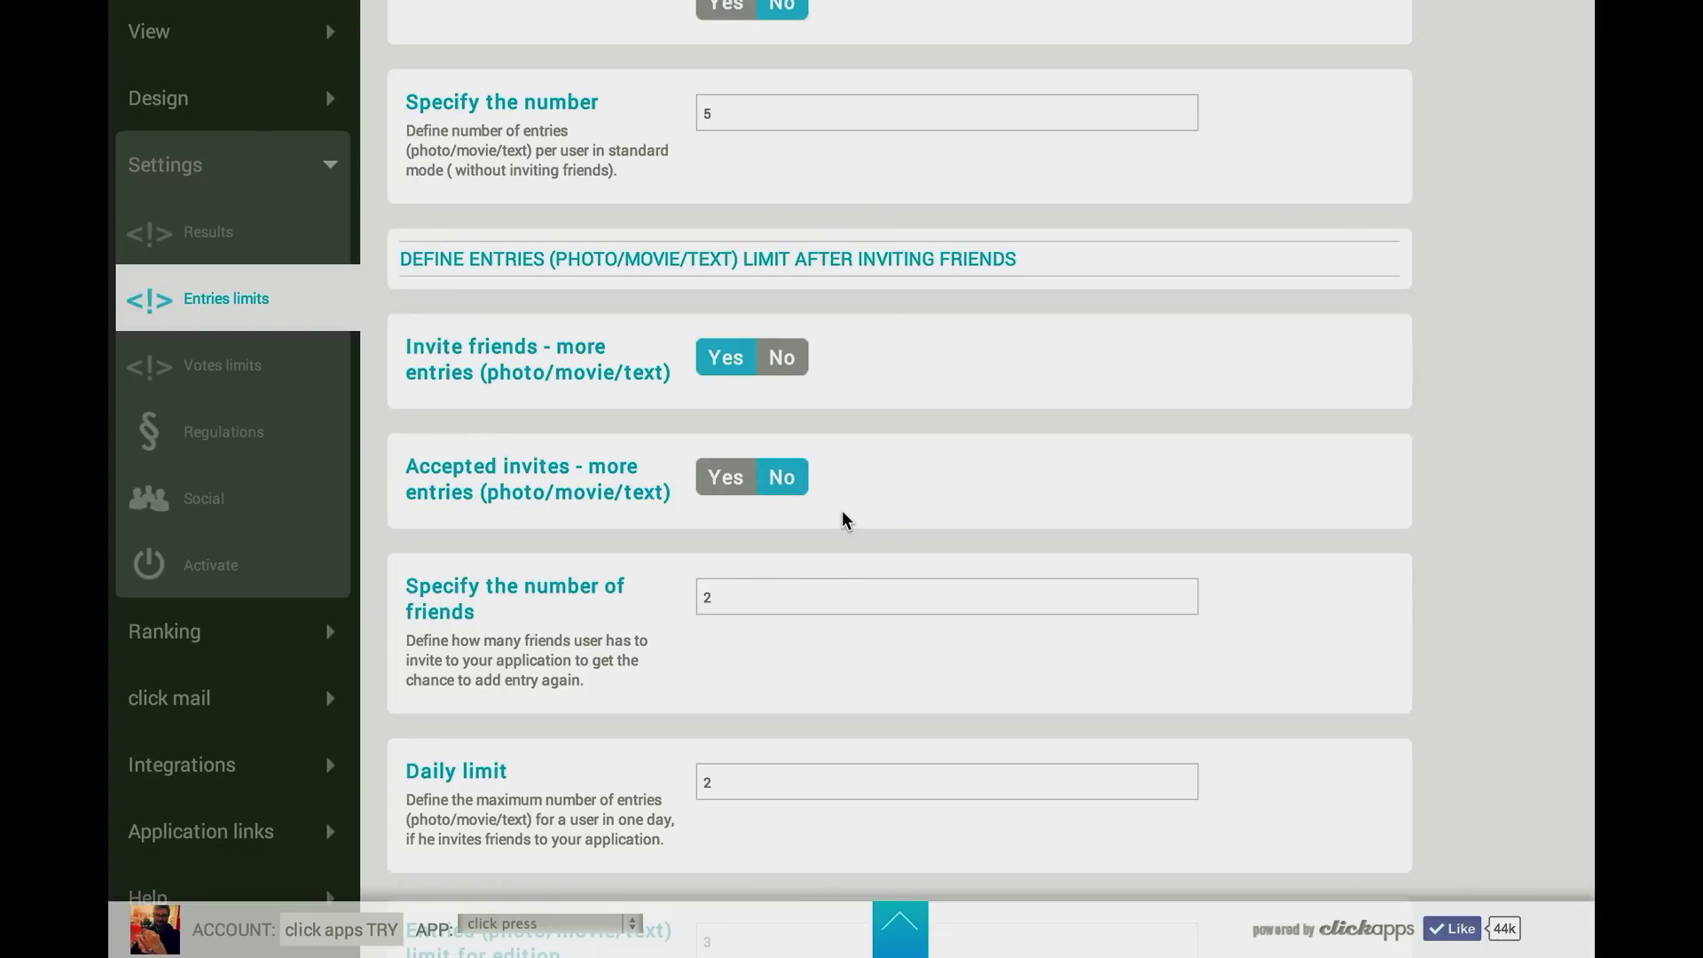
{"action": "scroll", "coordinate": [845, 520], "scroll_direction": "down", "scroll_amount": 1}
{"action": "scroll", "coordinate": [844, 515], "scroll_direction": "down", "scroll_amount": 2}
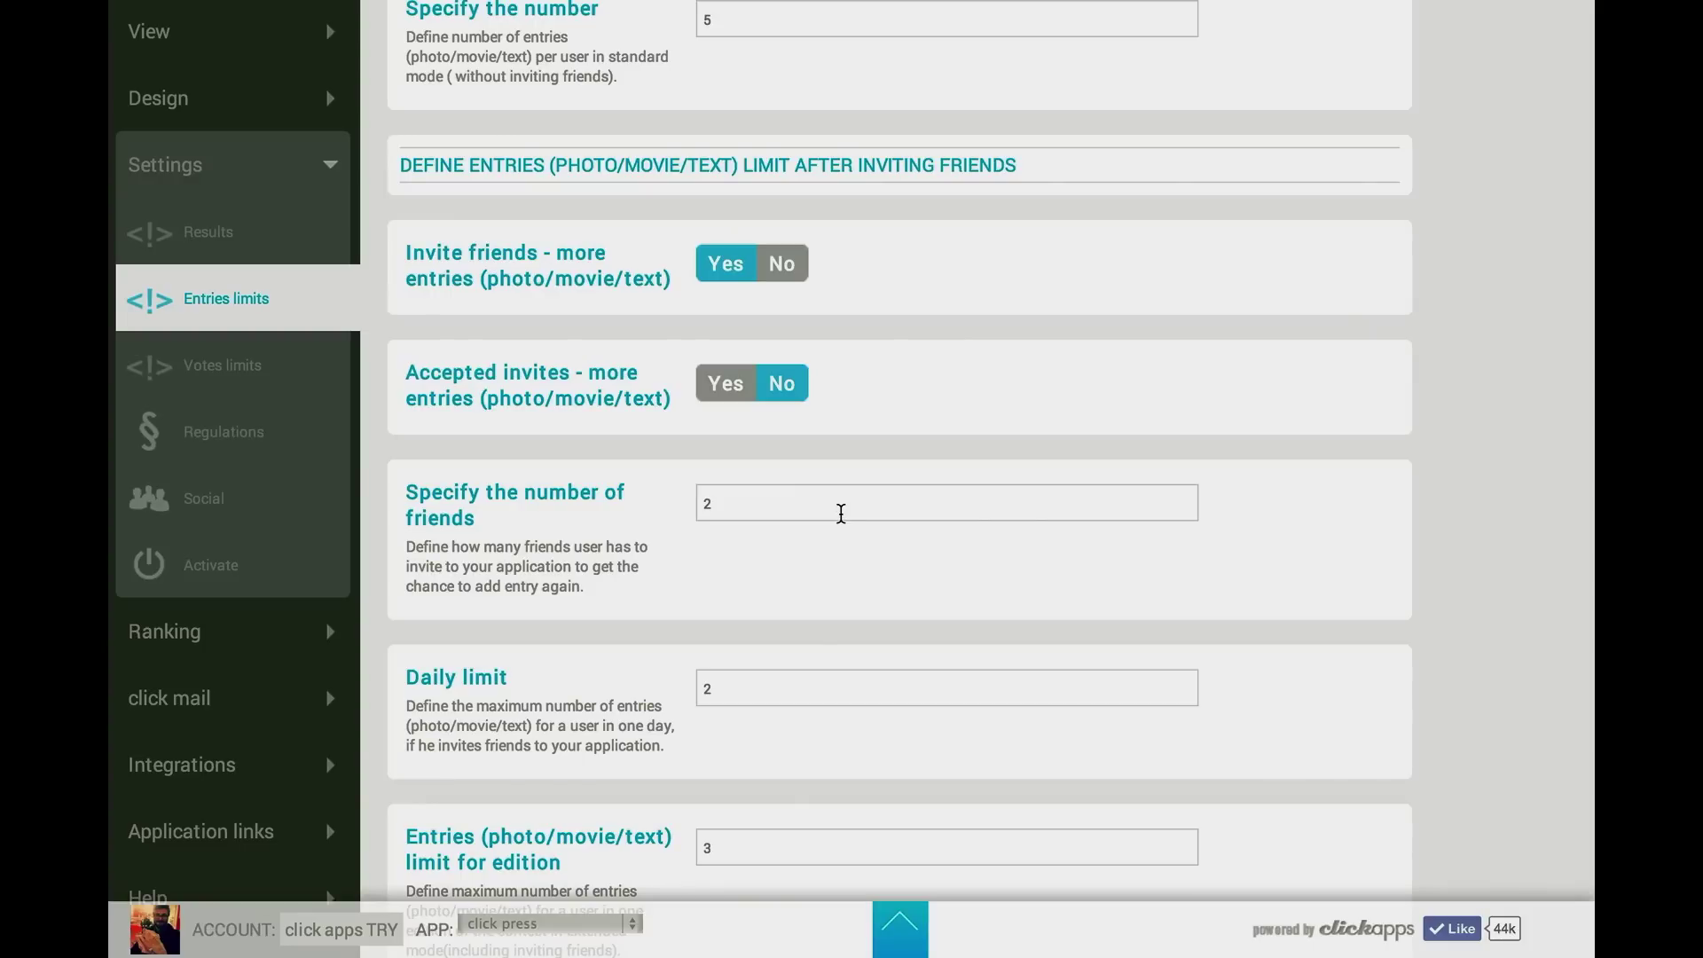
{"action": "scroll", "coordinate": [843, 515], "scroll_direction": "down", "scroll_amount": 1}
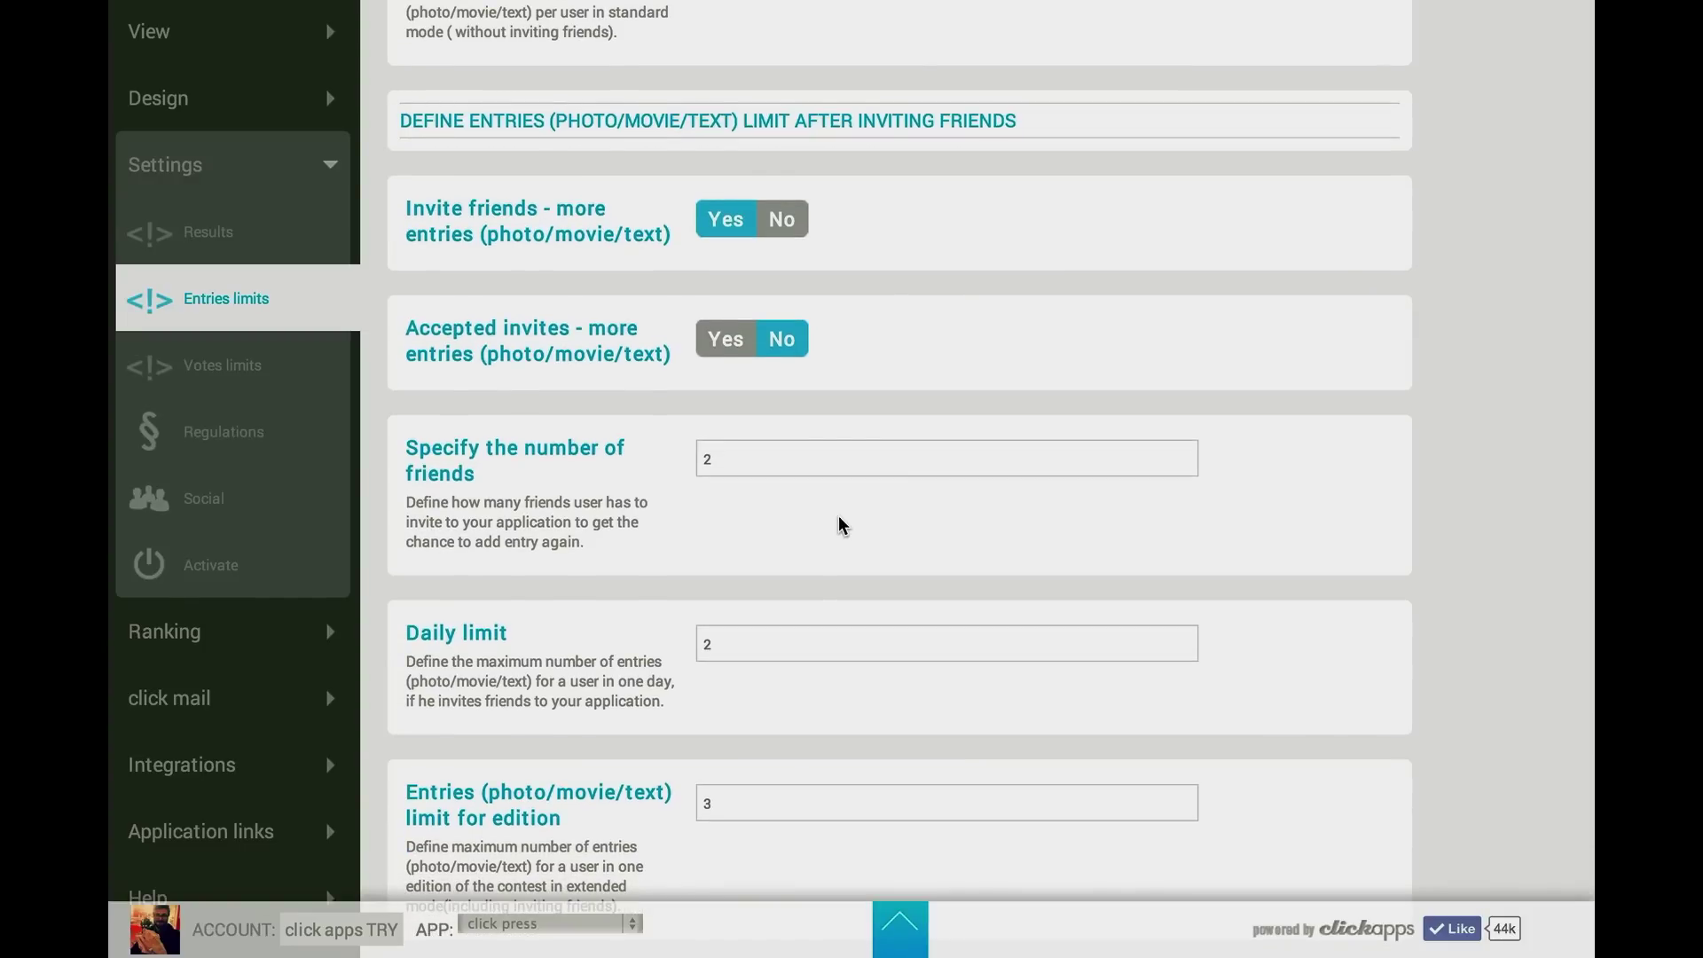
{"action": "scroll", "coordinate": [842, 525], "scroll_direction": "down", "scroll_amount": 1}
{"action": "scroll", "coordinate": [839, 518], "scroll_direction": "down", "scroll_amount": 1}
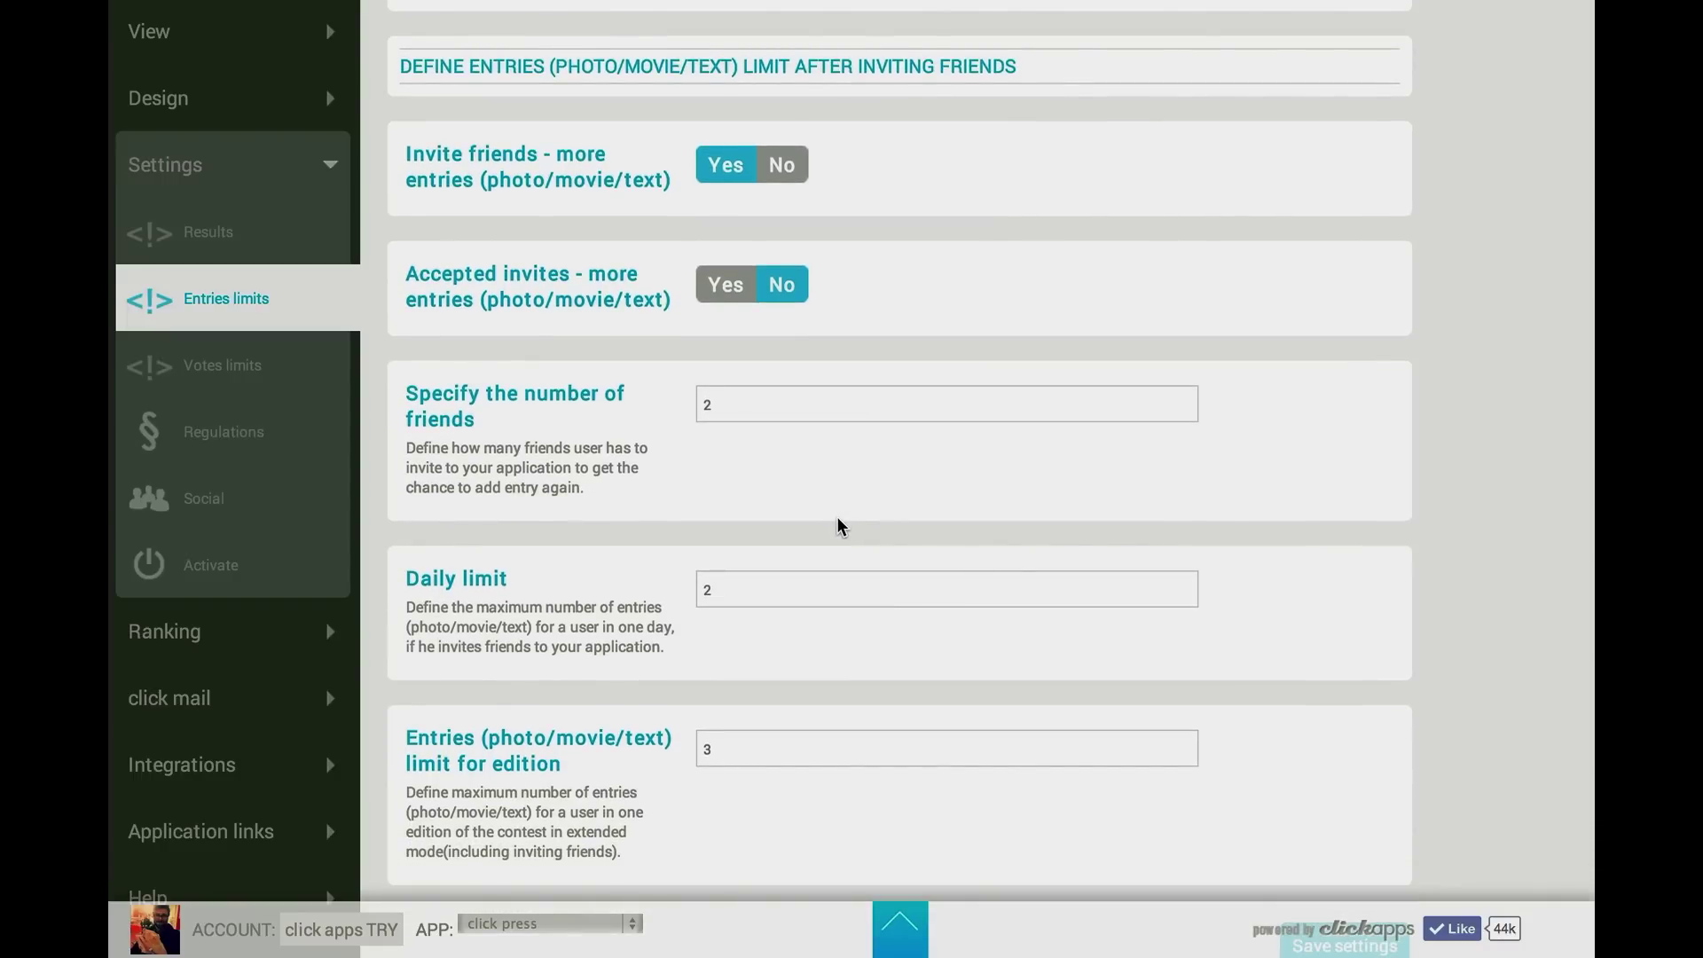
{"action": "scroll", "coordinate": [840, 519], "scroll_direction": "down", "scroll_amount": 3}
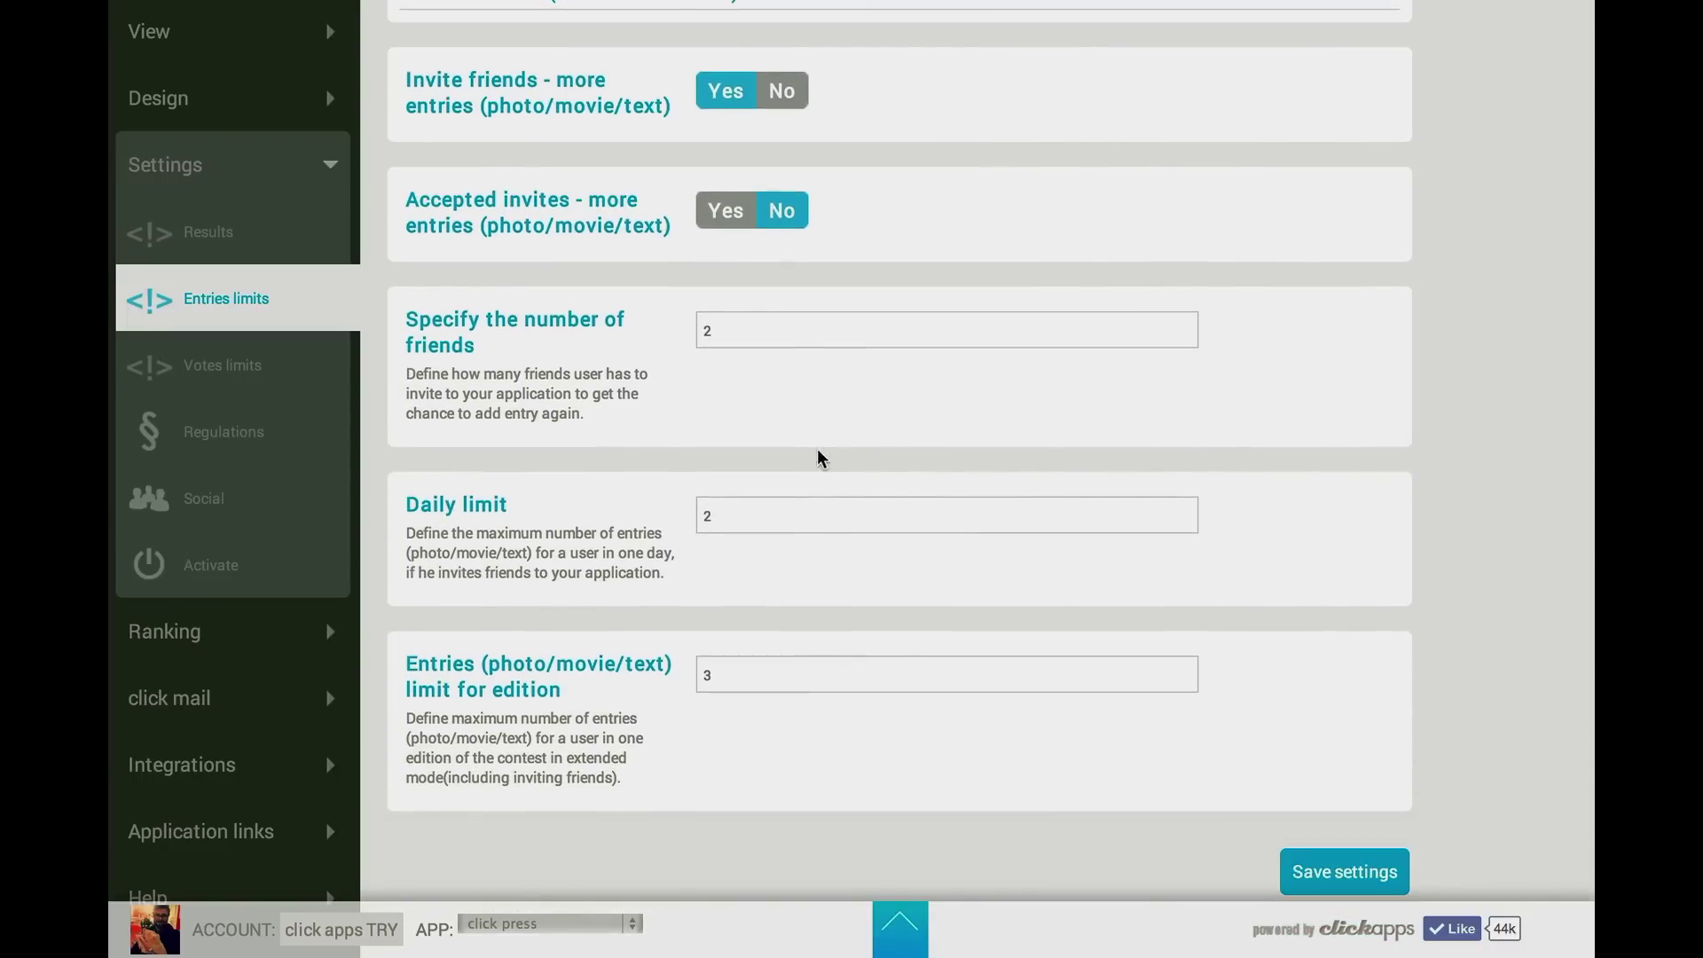
{"action": "left_click", "coordinate": [705, 328]}
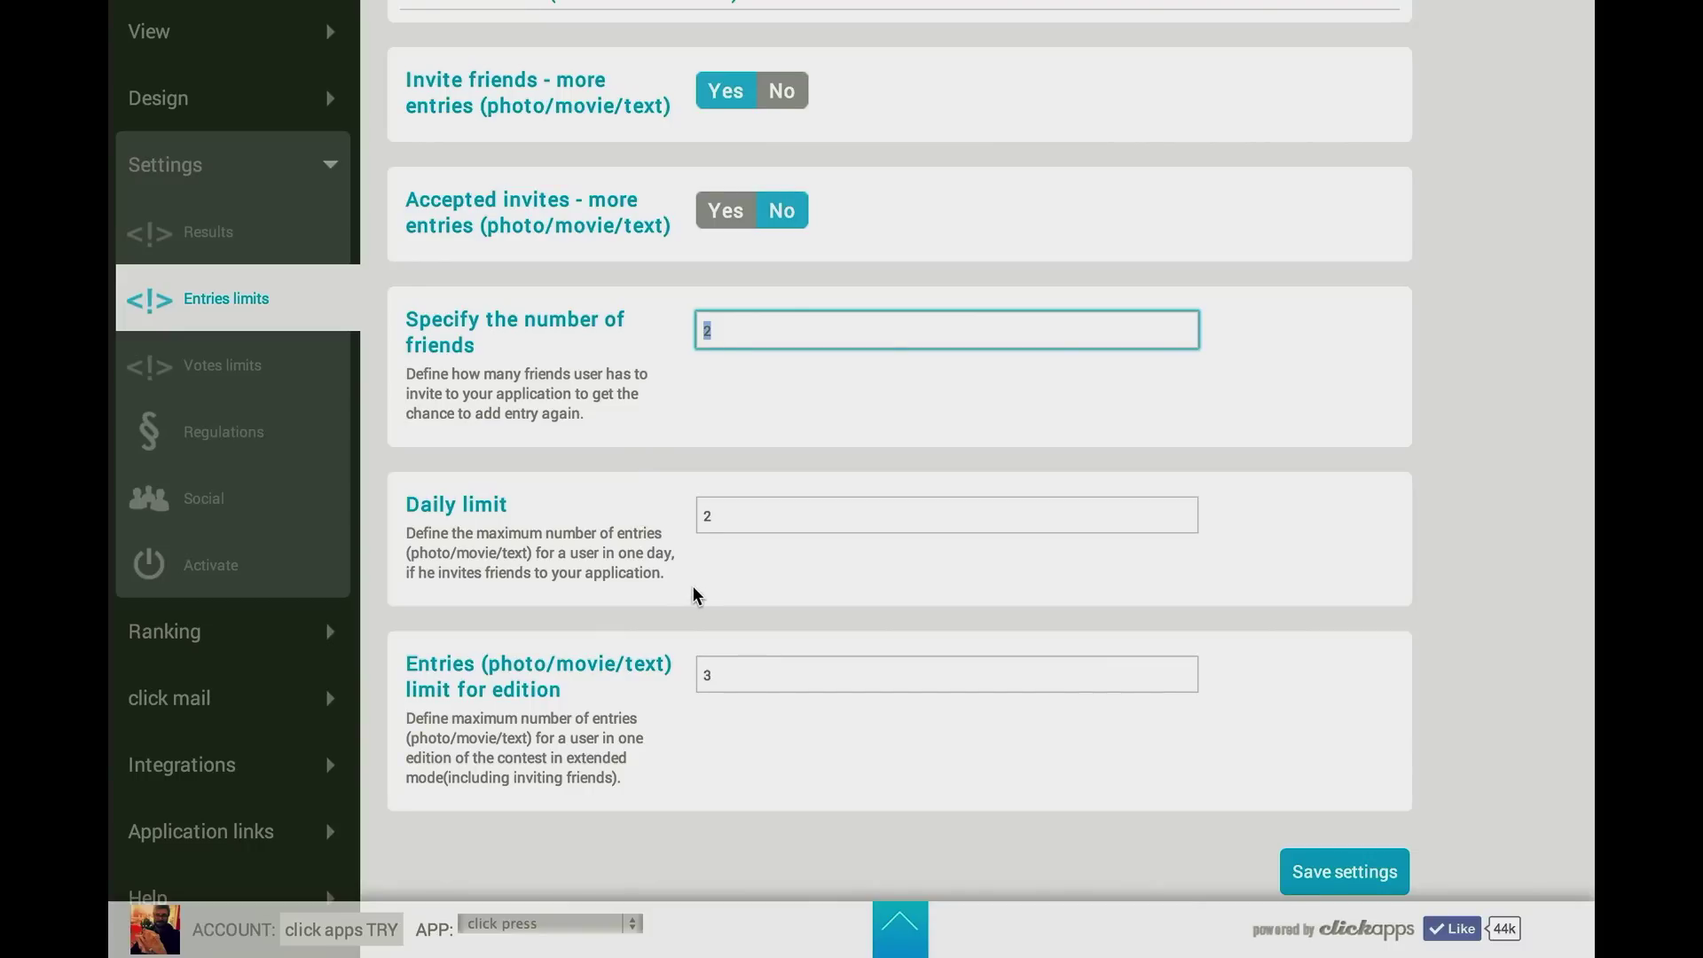
{"action": "scroll", "coordinate": [694, 586], "scroll_direction": "down", "scroll_amount": 4}
{"action": "left_click", "coordinate": [747, 407]}
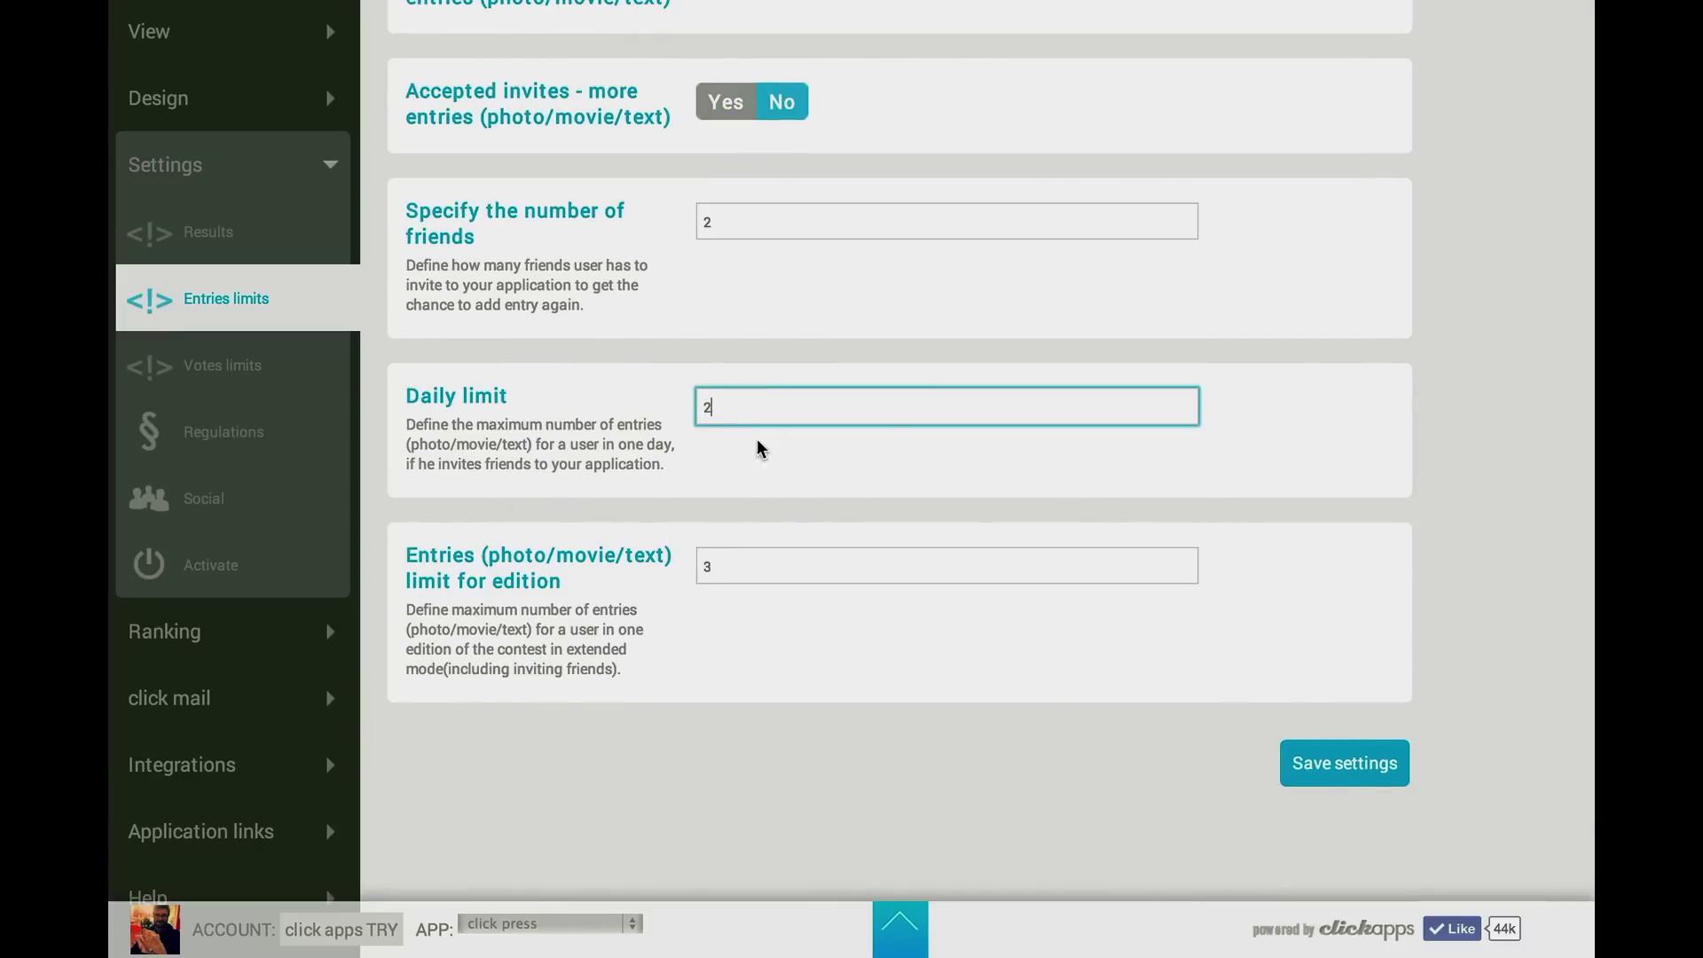
{"action": "scroll", "coordinate": [789, 595], "scroll_direction": "down", "scroll_amount": 2}
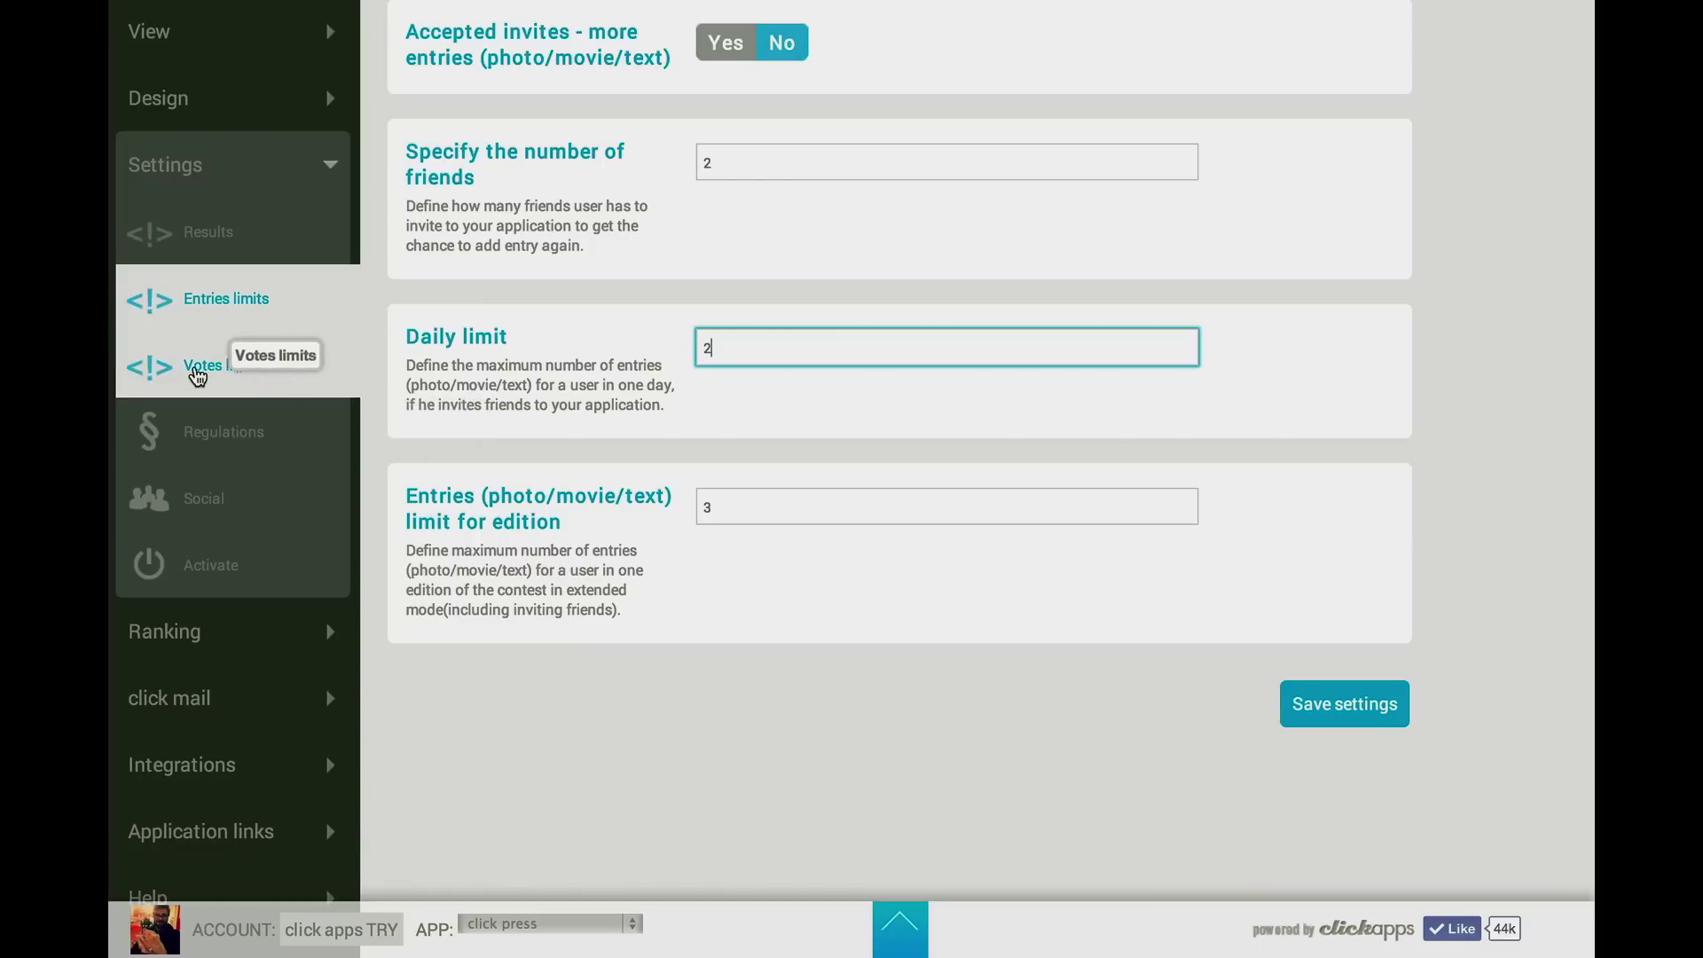
For entries after inviting friends, set the limit for edition to 10 and the daily limit to 5
{"action": "left_click", "coordinate": [702, 509]}
{"action": "type", "text": "10"}
{"action": "left_click", "coordinate": [728, 352]}
{"action": "left_click_drag", "start_coordinate": [728, 352], "coordinate": [682, 361]}
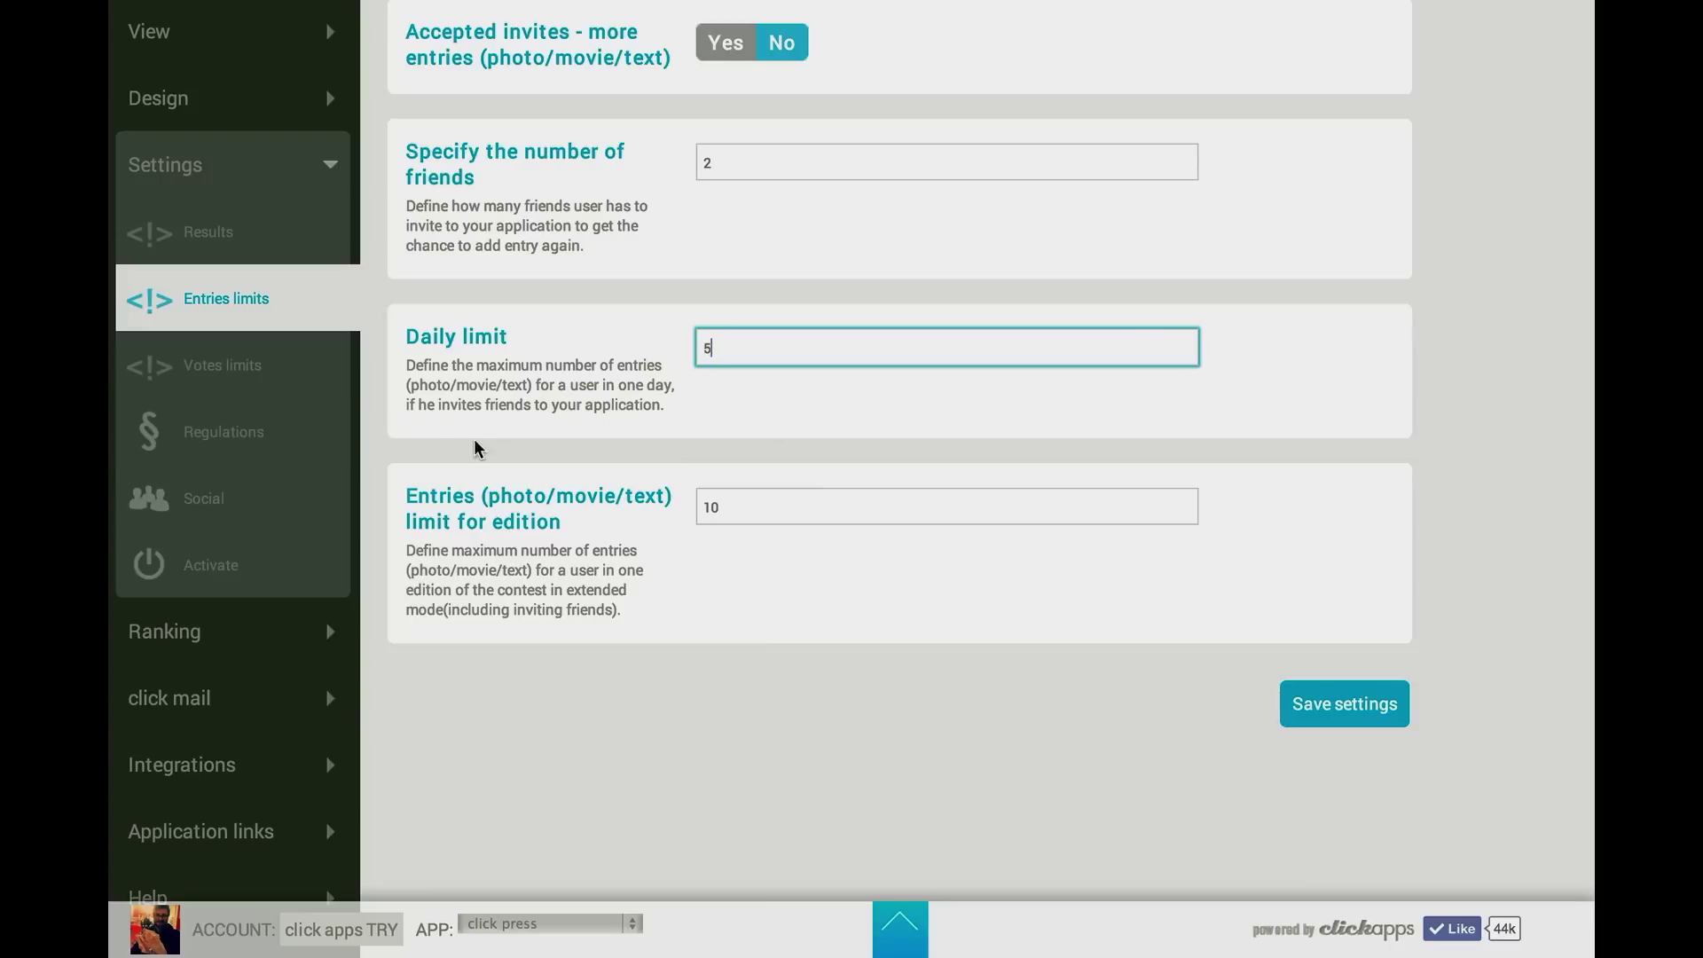
Open the Votes limits settings, try the limit for edition without inviting friends, and set it back to a daily limit
{"action": "left_click", "coordinate": [290, 372]}
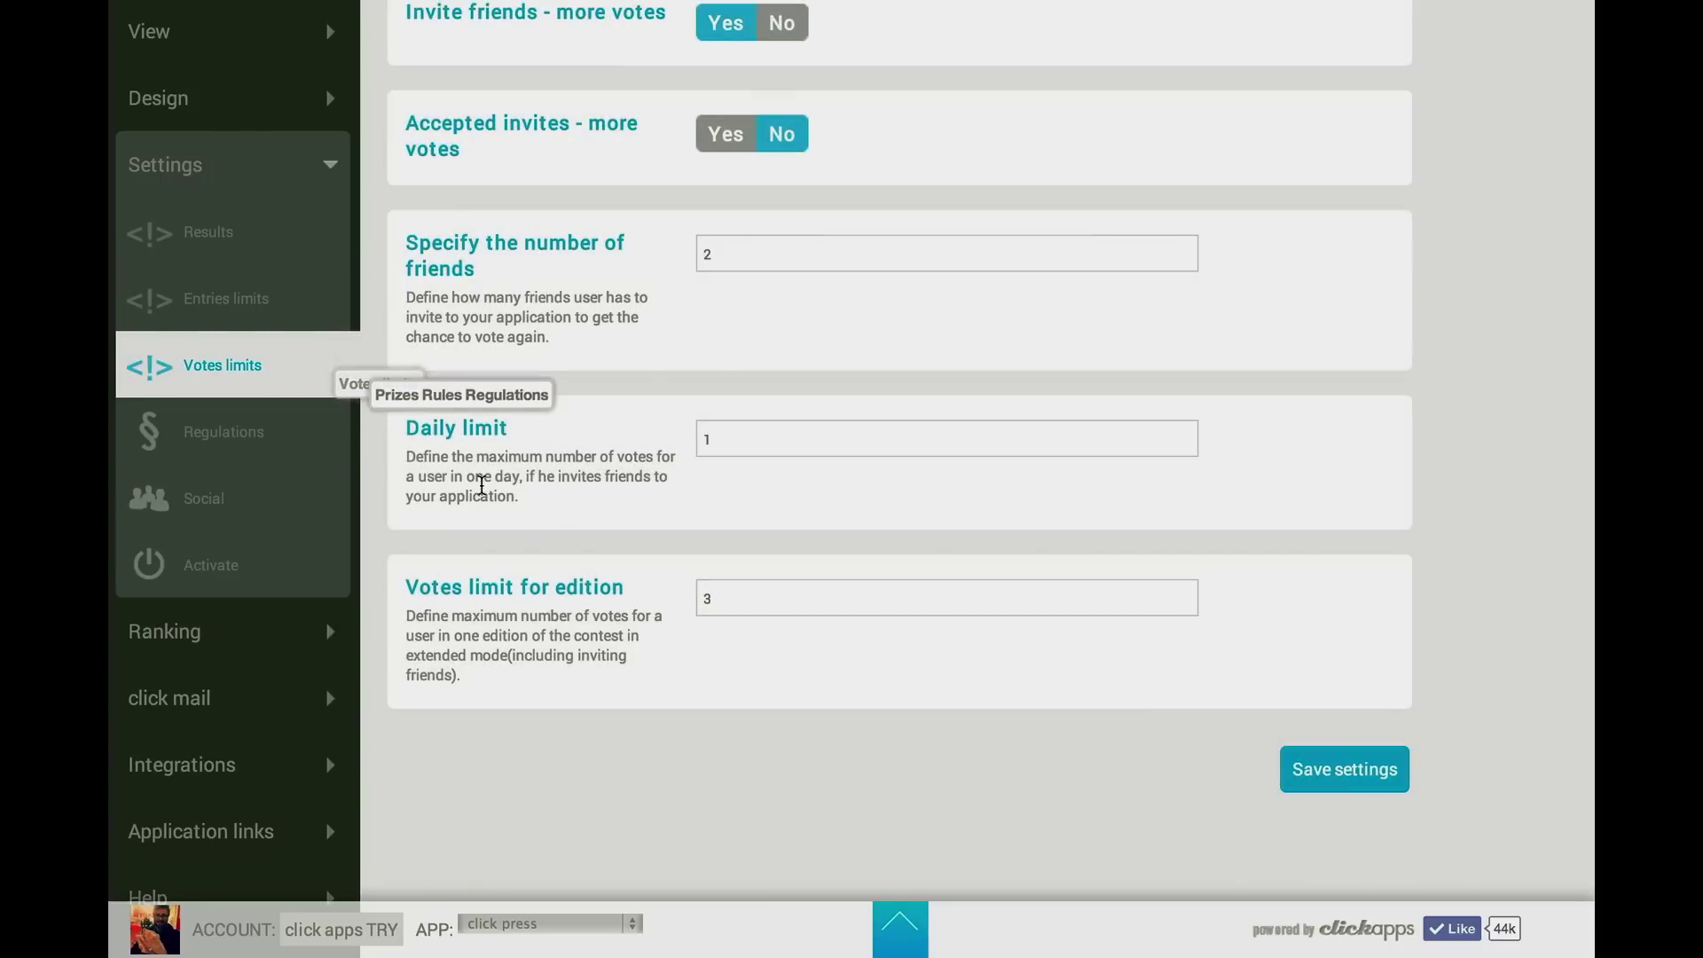
{"action": "scroll", "coordinate": [722, 364], "scroll_direction": "up", "scroll_amount": 3}
{"action": "scroll", "coordinate": [726, 375], "scroll_direction": "up", "scroll_amount": 6}
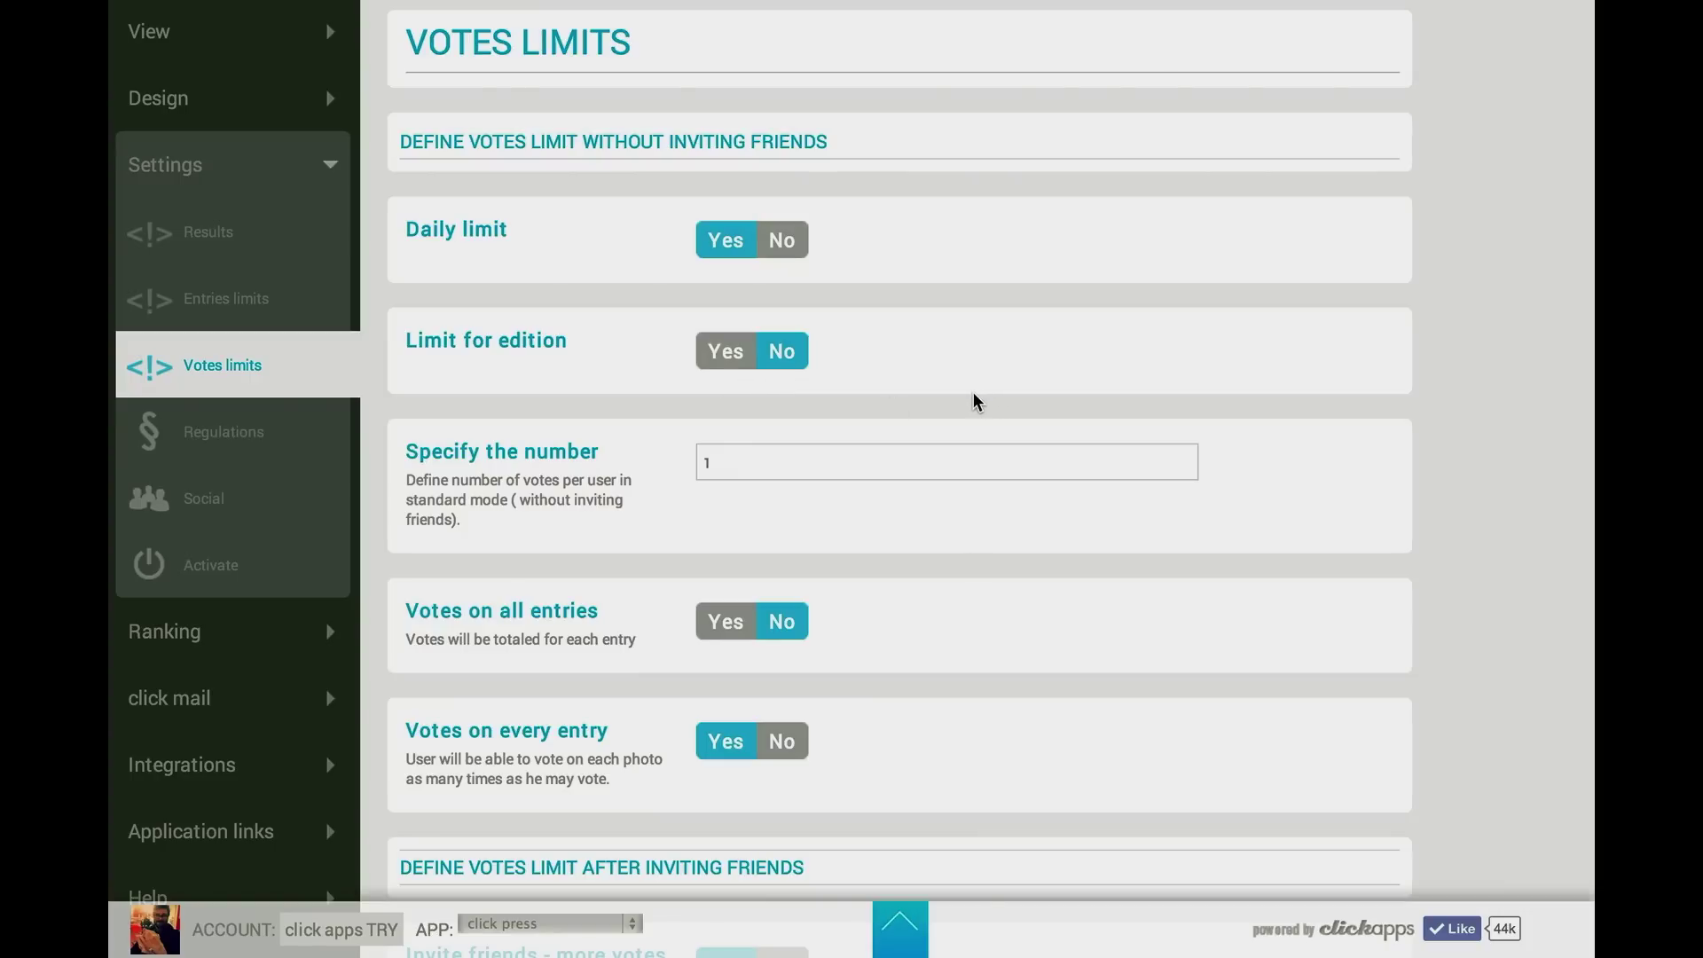
{"action": "left_click", "coordinate": [719, 360]}
{"action": "left_click", "coordinate": [723, 238]}
Enable votes on all entries in place of votes on every entry
{"action": "scroll", "coordinate": [726, 504], "scroll_direction": "down", "scroll_amount": 2}
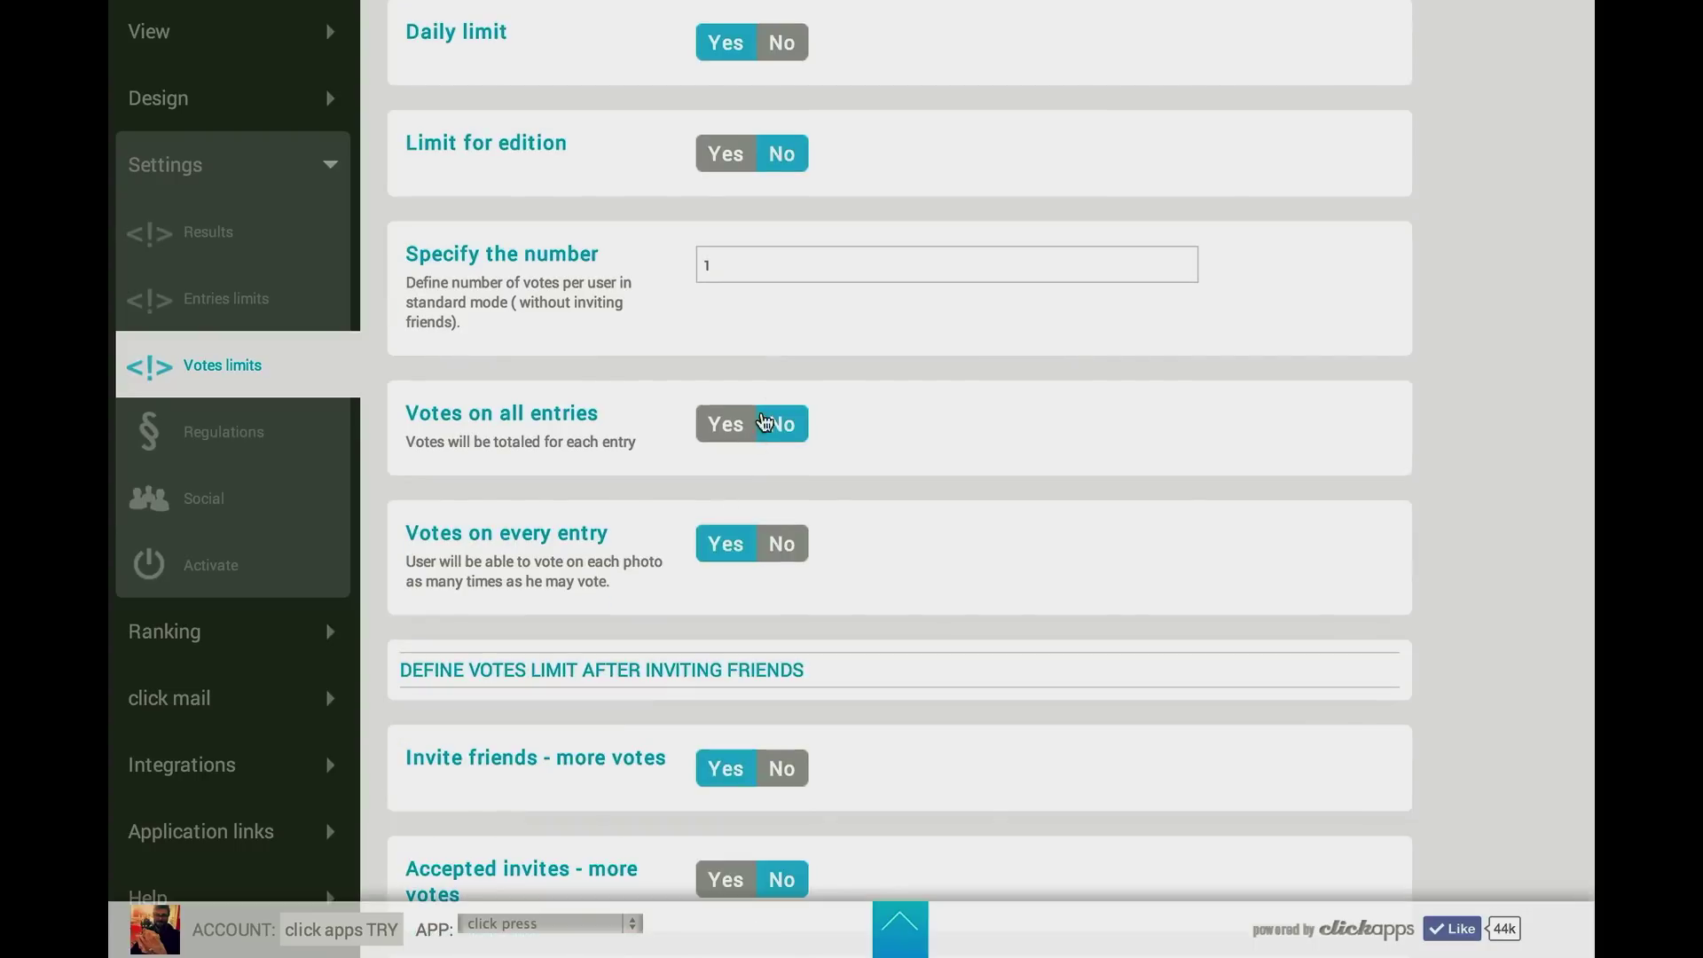
{"action": "left_click_drag", "start_coordinate": [768, 264], "coordinate": [697, 264]}
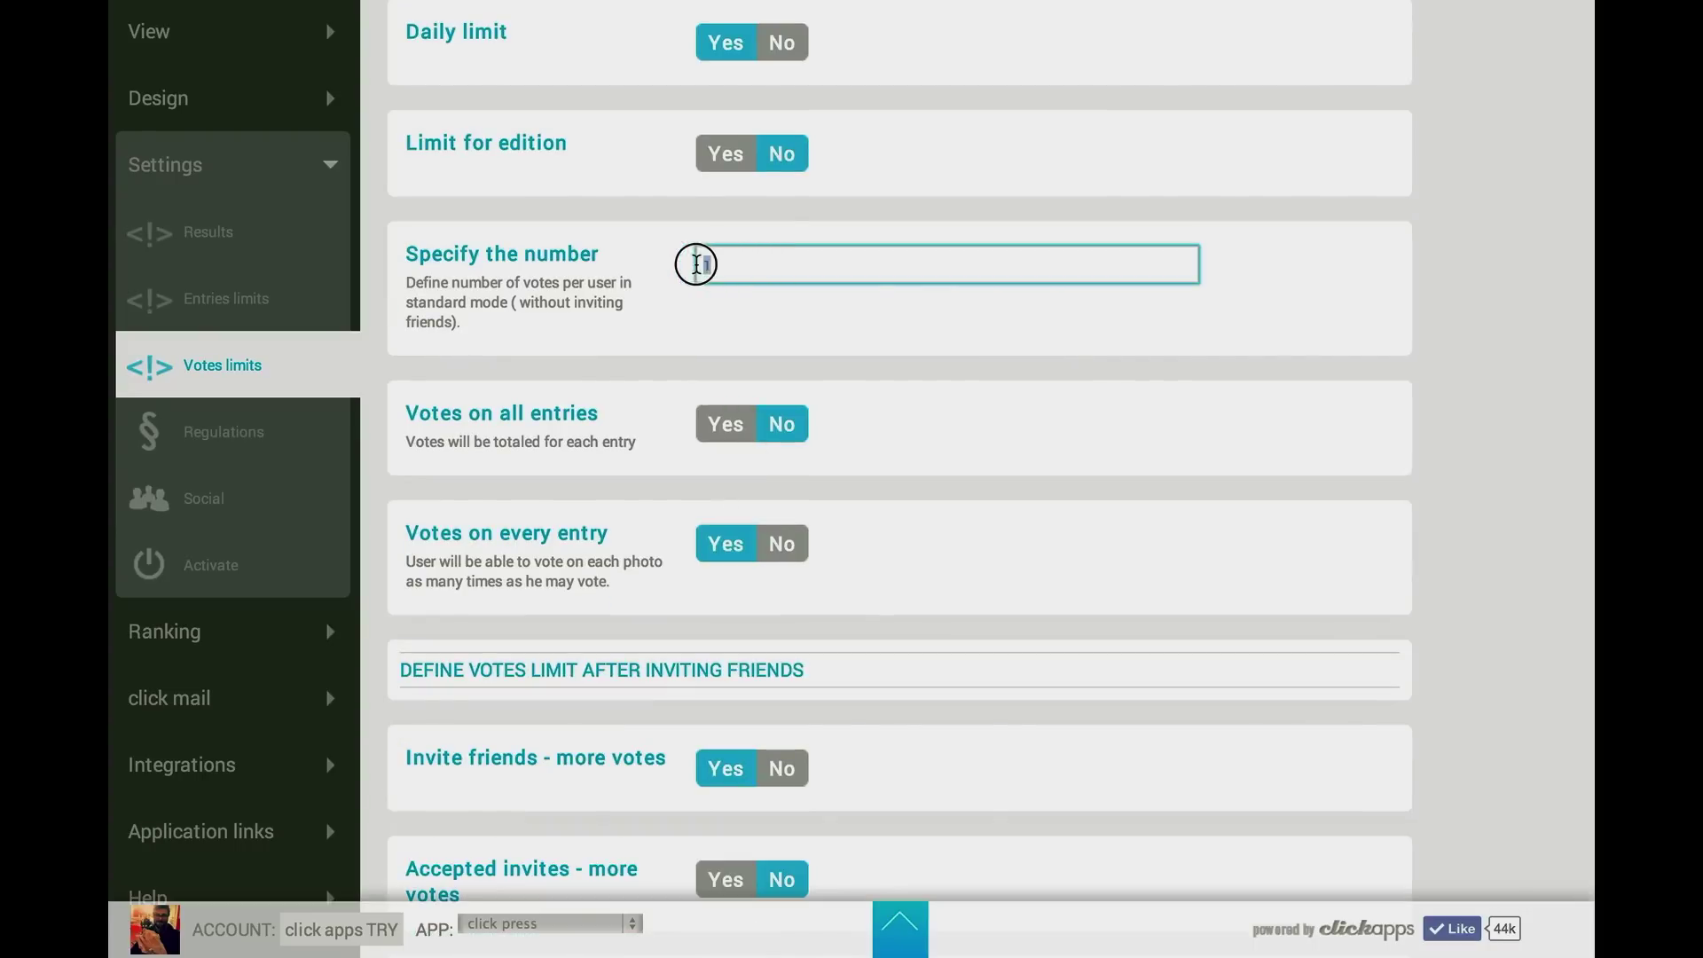
{"action": "left_click", "coordinate": [743, 432]}
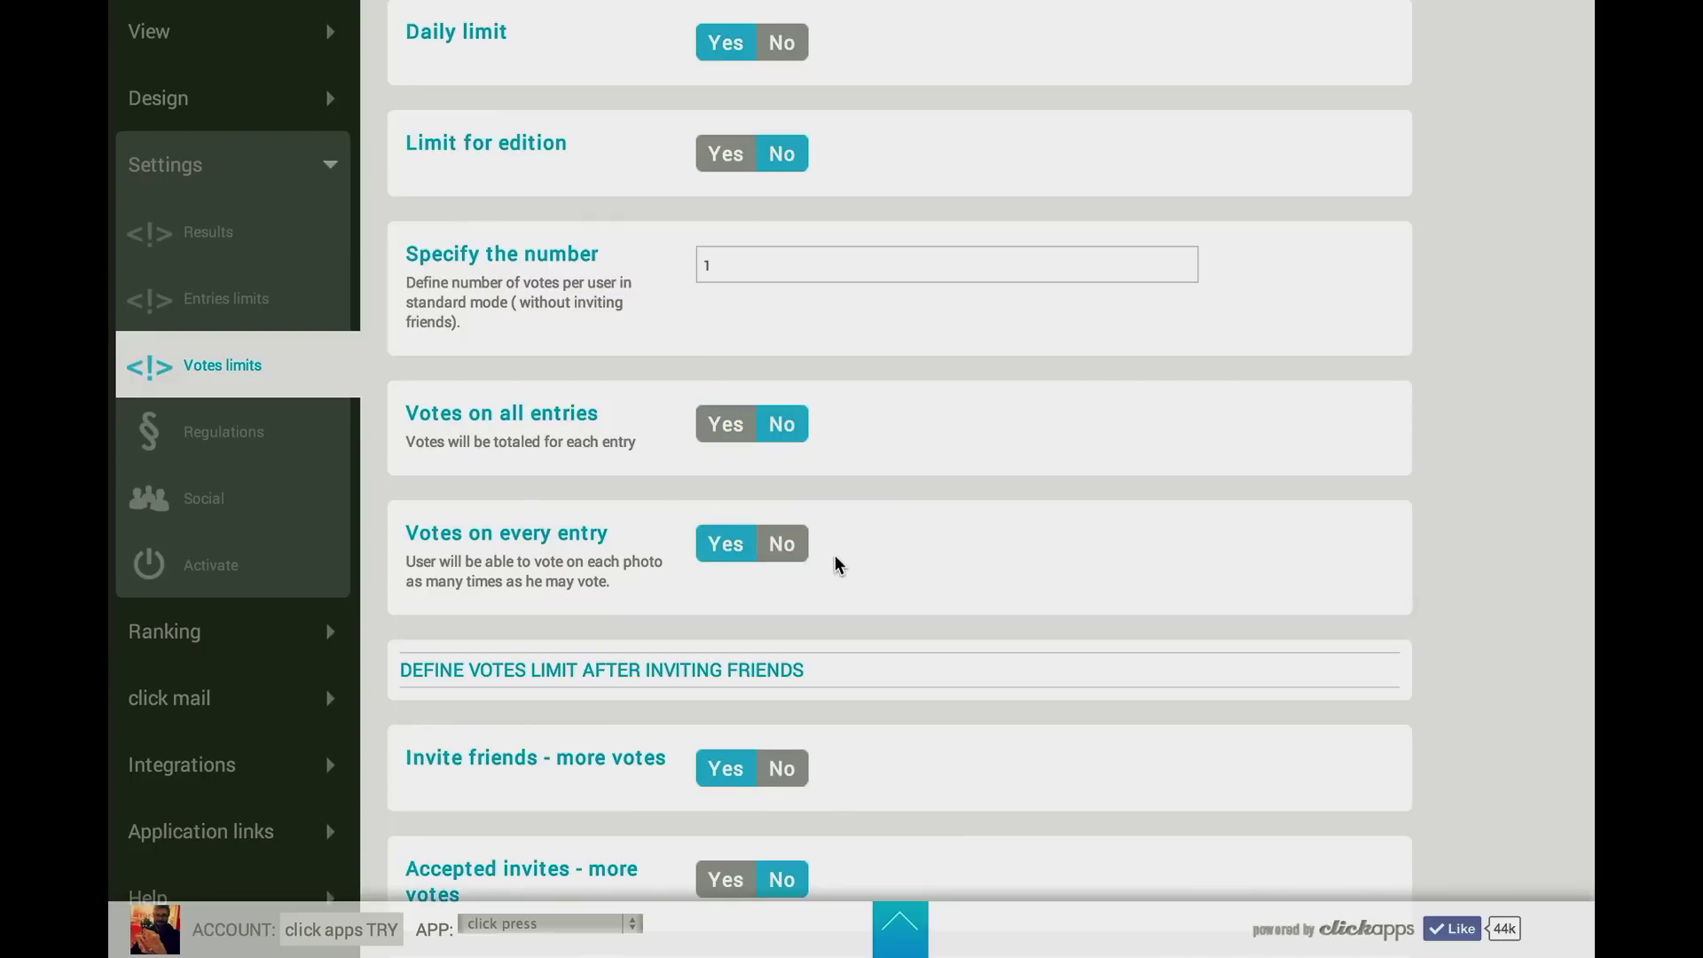
{"action": "left_click", "coordinate": [727, 425]}
For votes after inviting friends, grant more votes for accepted invites in place of sent invitations
{"action": "scroll", "coordinate": [705, 572], "scroll_direction": "down", "scroll_amount": 1}
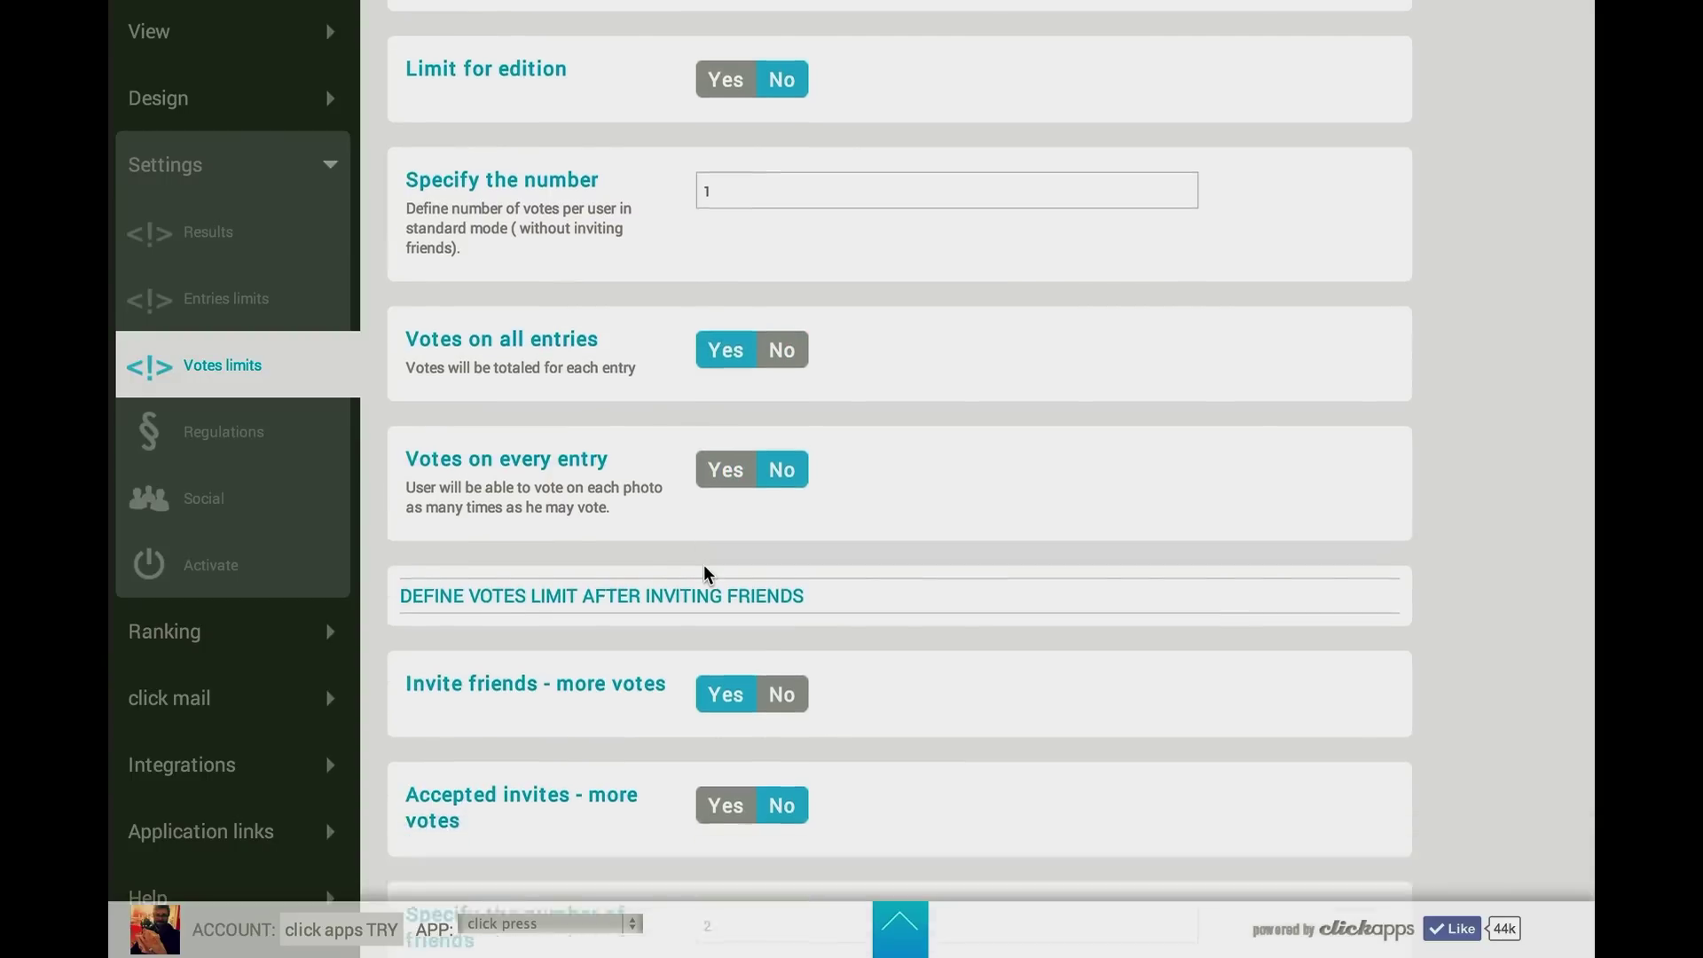
{"action": "scroll", "coordinate": [709, 565], "scroll_direction": "down", "scroll_amount": 1}
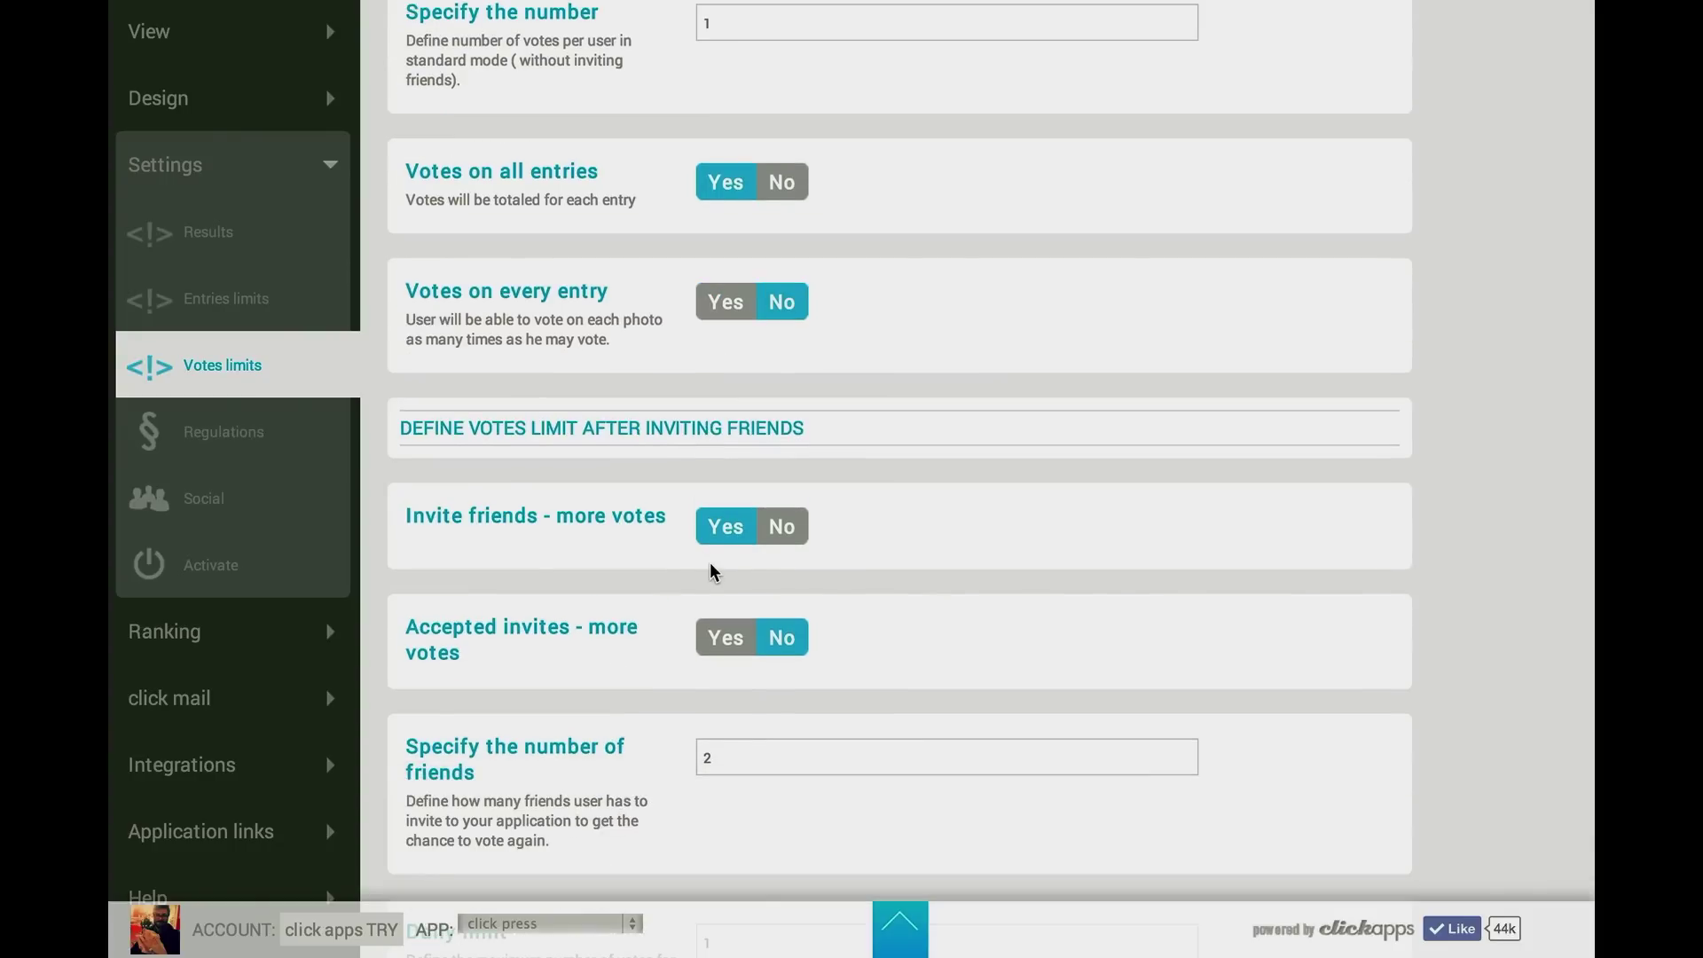
{"action": "scroll", "coordinate": [708, 565], "scroll_direction": "down", "scroll_amount": 1}
{"action": "left_click", "coordinate": [734, 406]}
{"action": "left_click", "coordinate": [734, 407]}
{"action": "left_click", "coordinate": [730, 515]}
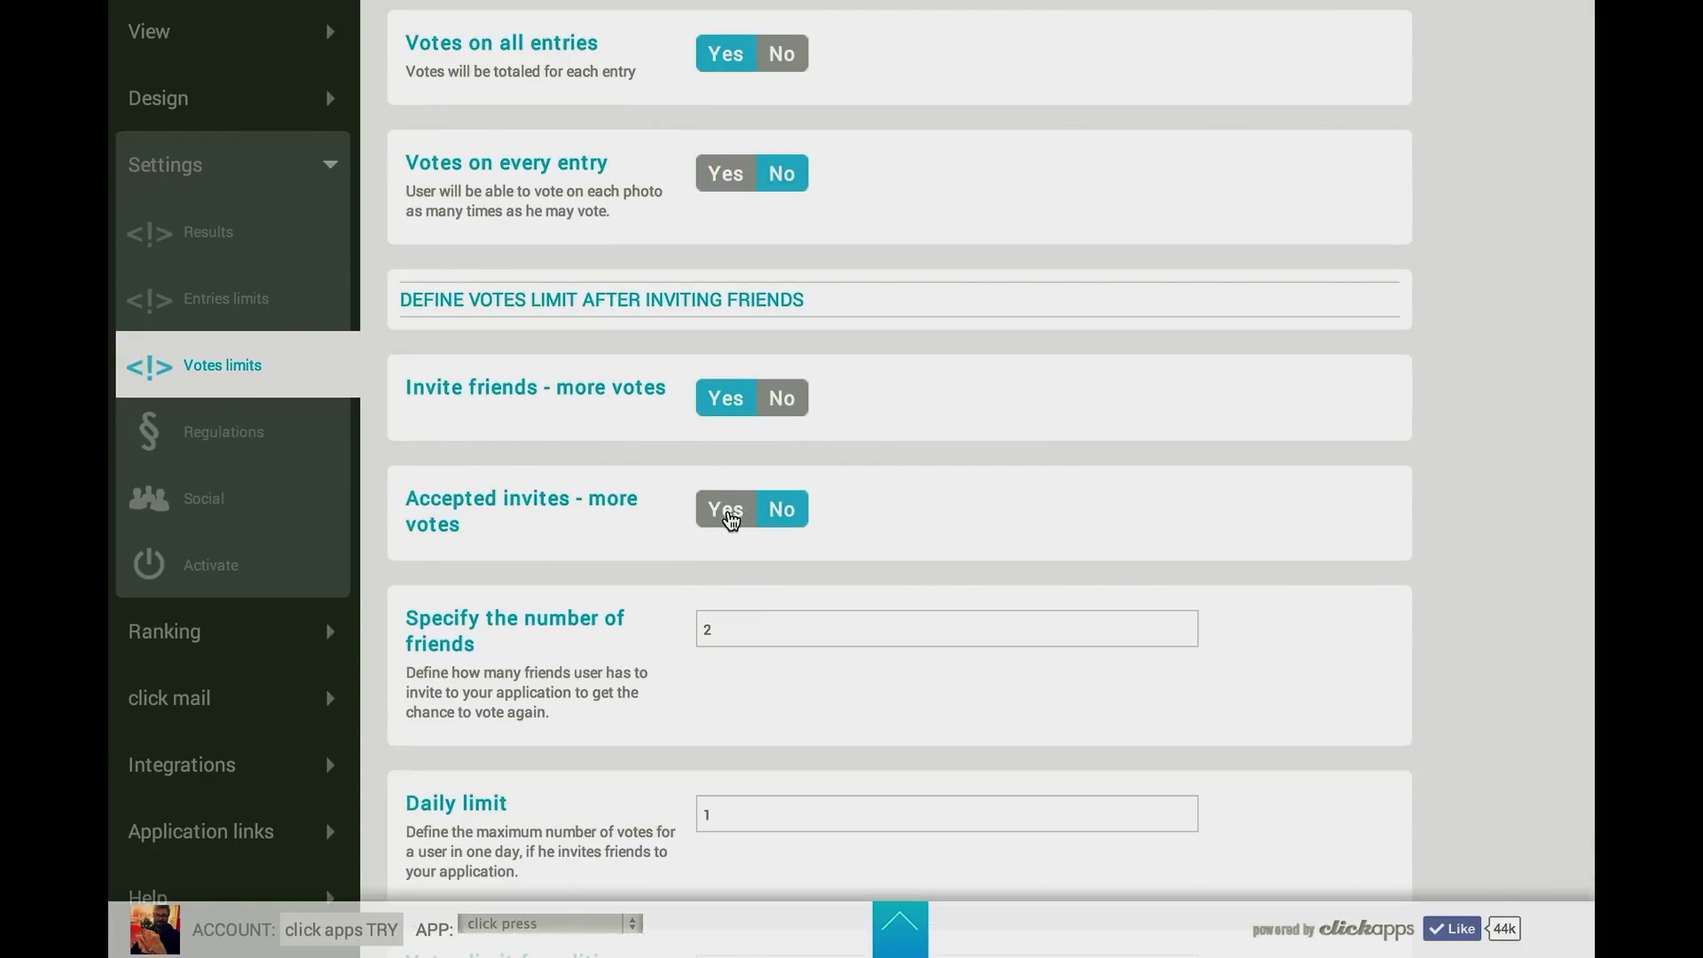
For votes after inviting friends, set the daily limit to 4 and the votes limit for edition to 10
{"action": "scroll", "coordinate": [723, 513], "scroll_direction": "down", "scroll_amount": 1}
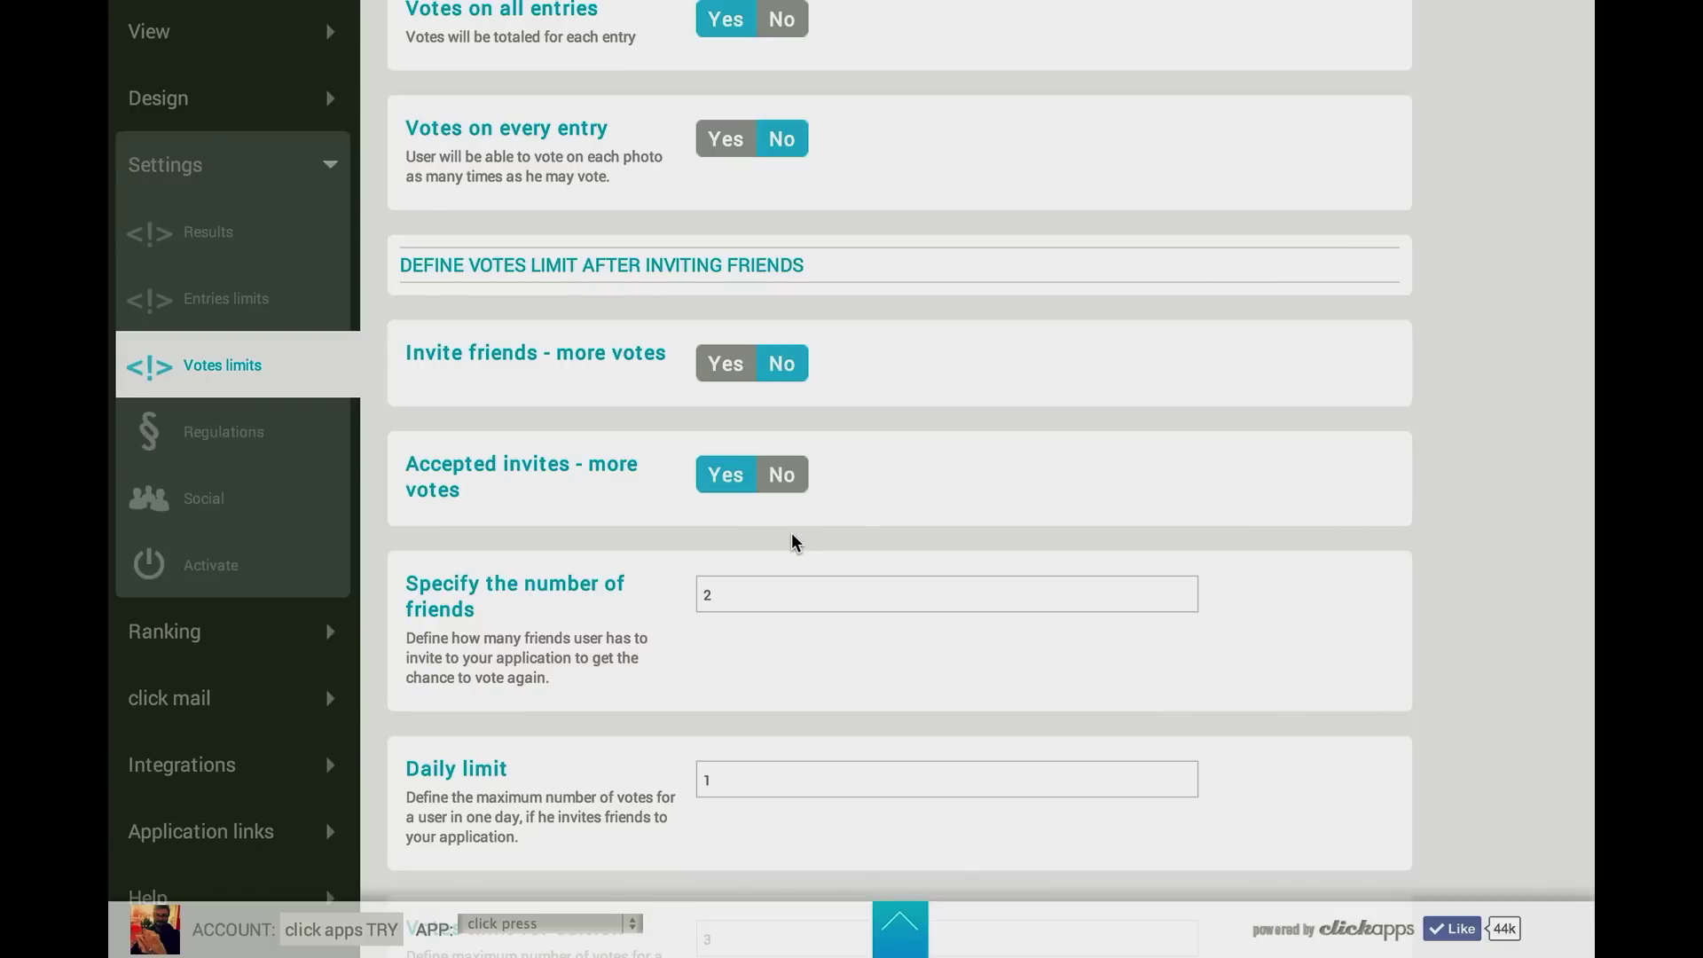
{"action": "scroll", "coordinate": [822, 551], "scroll_direction": "down", "scroll_amount": 5}
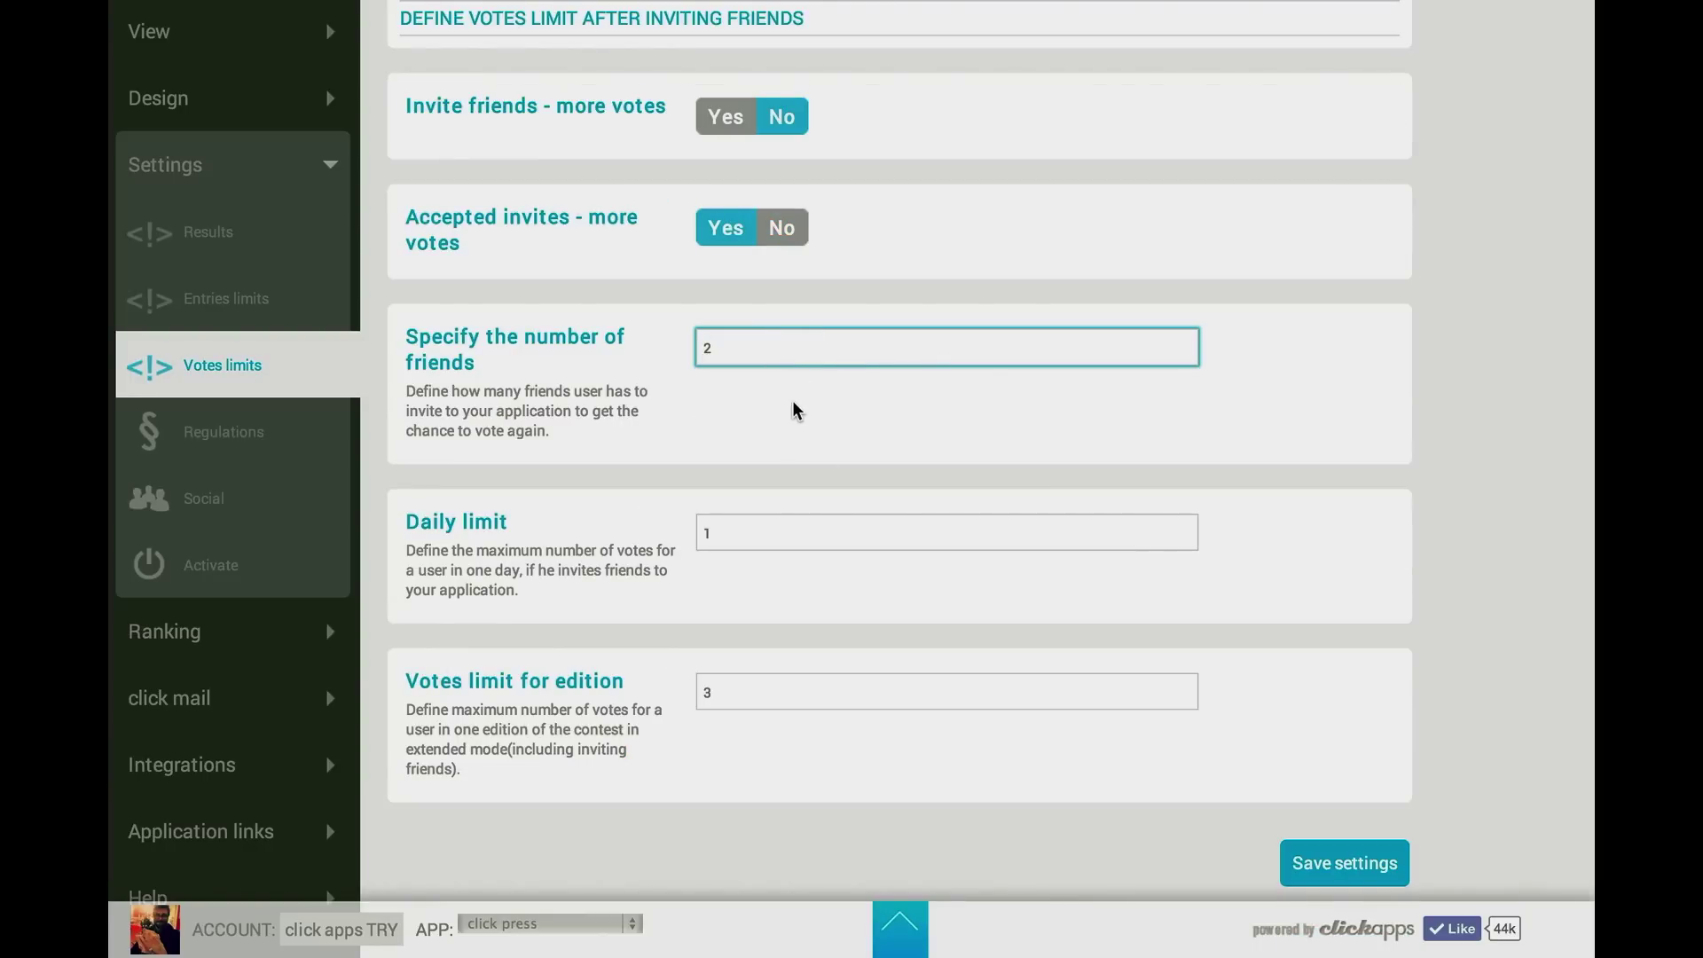
{"action": "left_click", "coordinate": [810, 540]}
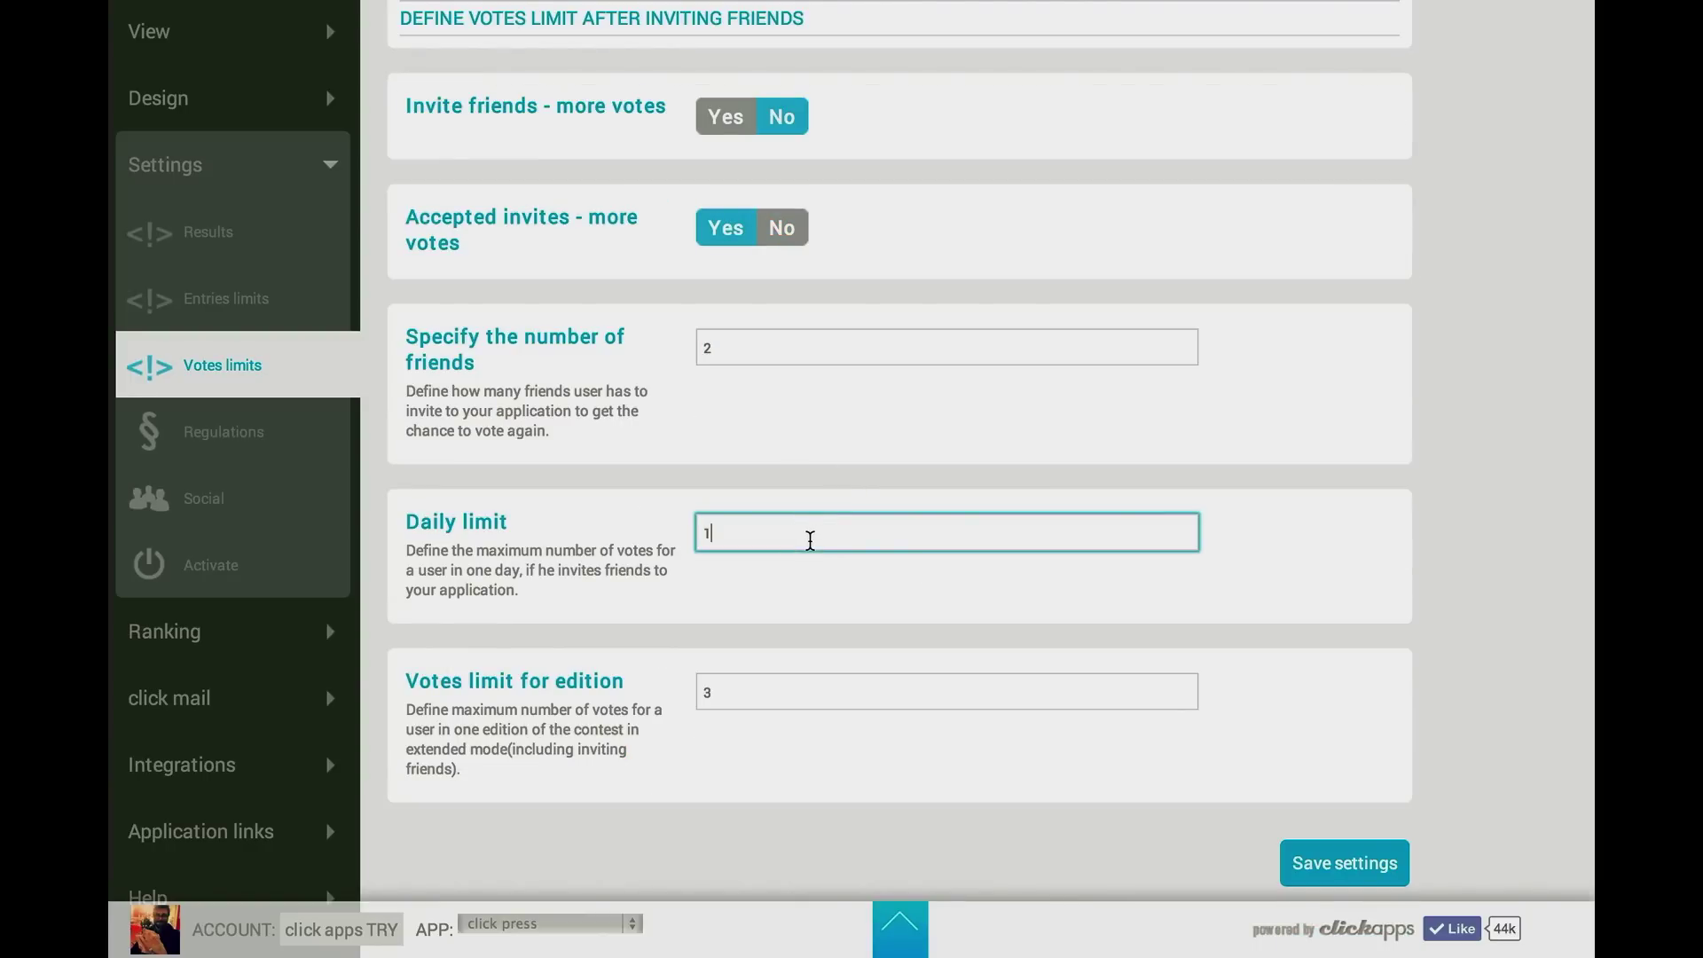
{"action": "scroll", "coordinate": [811, 588], "scroll_direction": "down", "scroll_amount": 1}
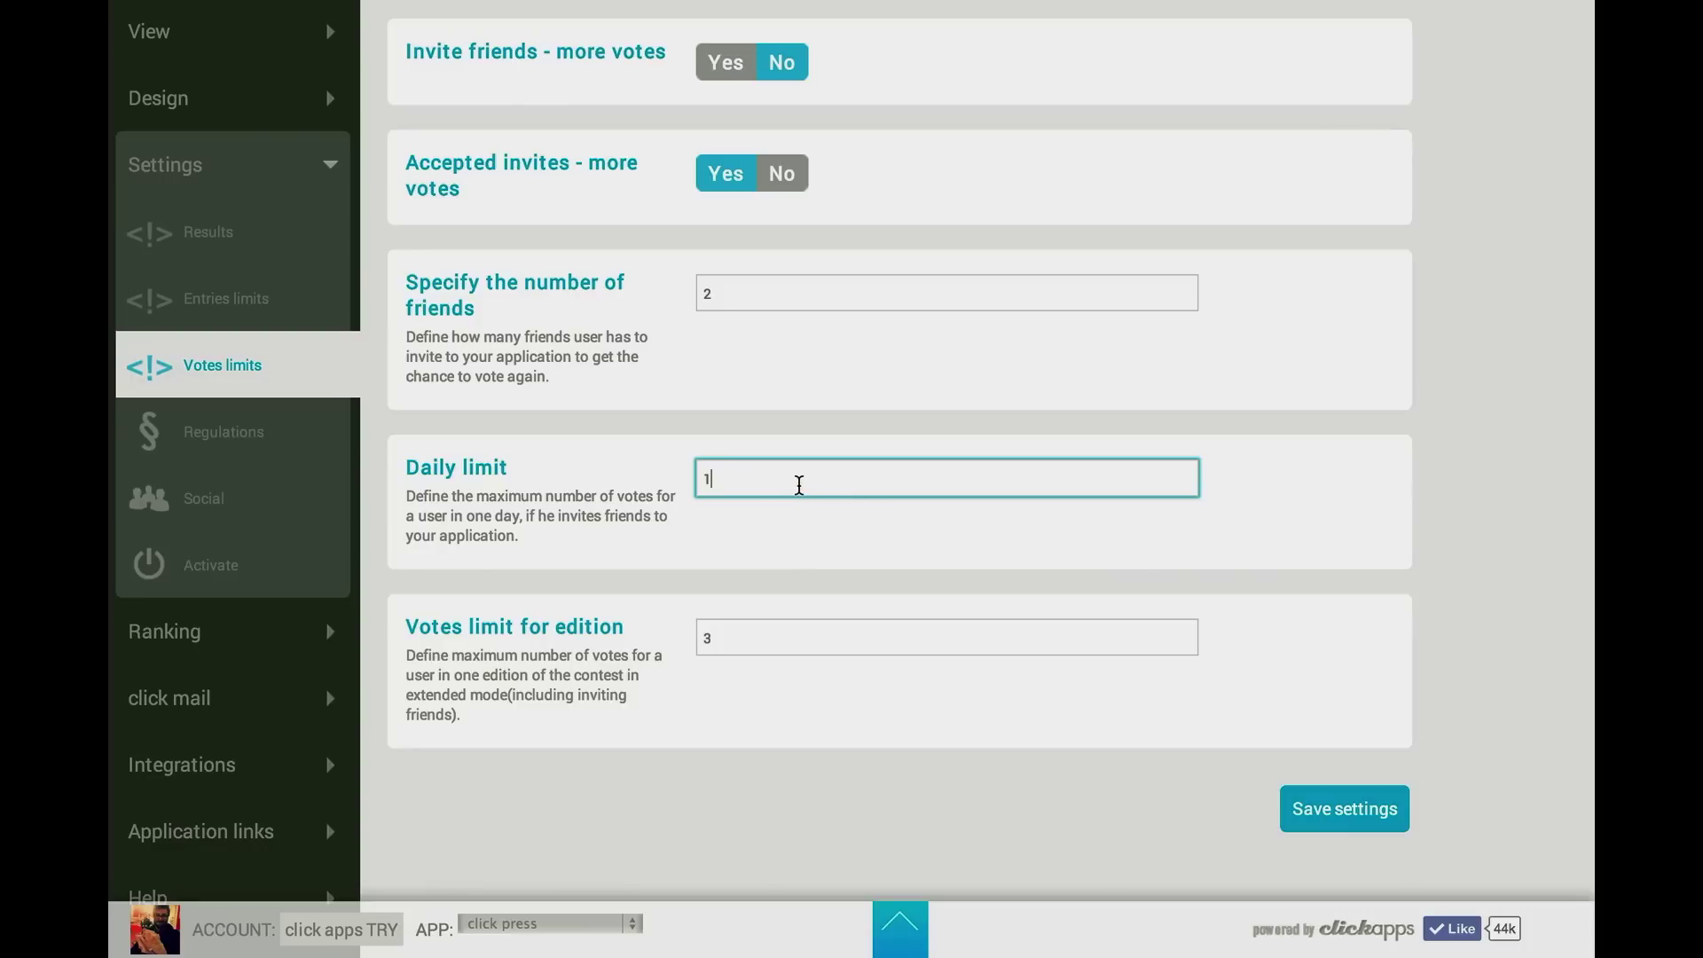
{"action": "double_click", "coordinate": [691, 479]}
{"action": "left_click", "coordinate": [694, 641]}
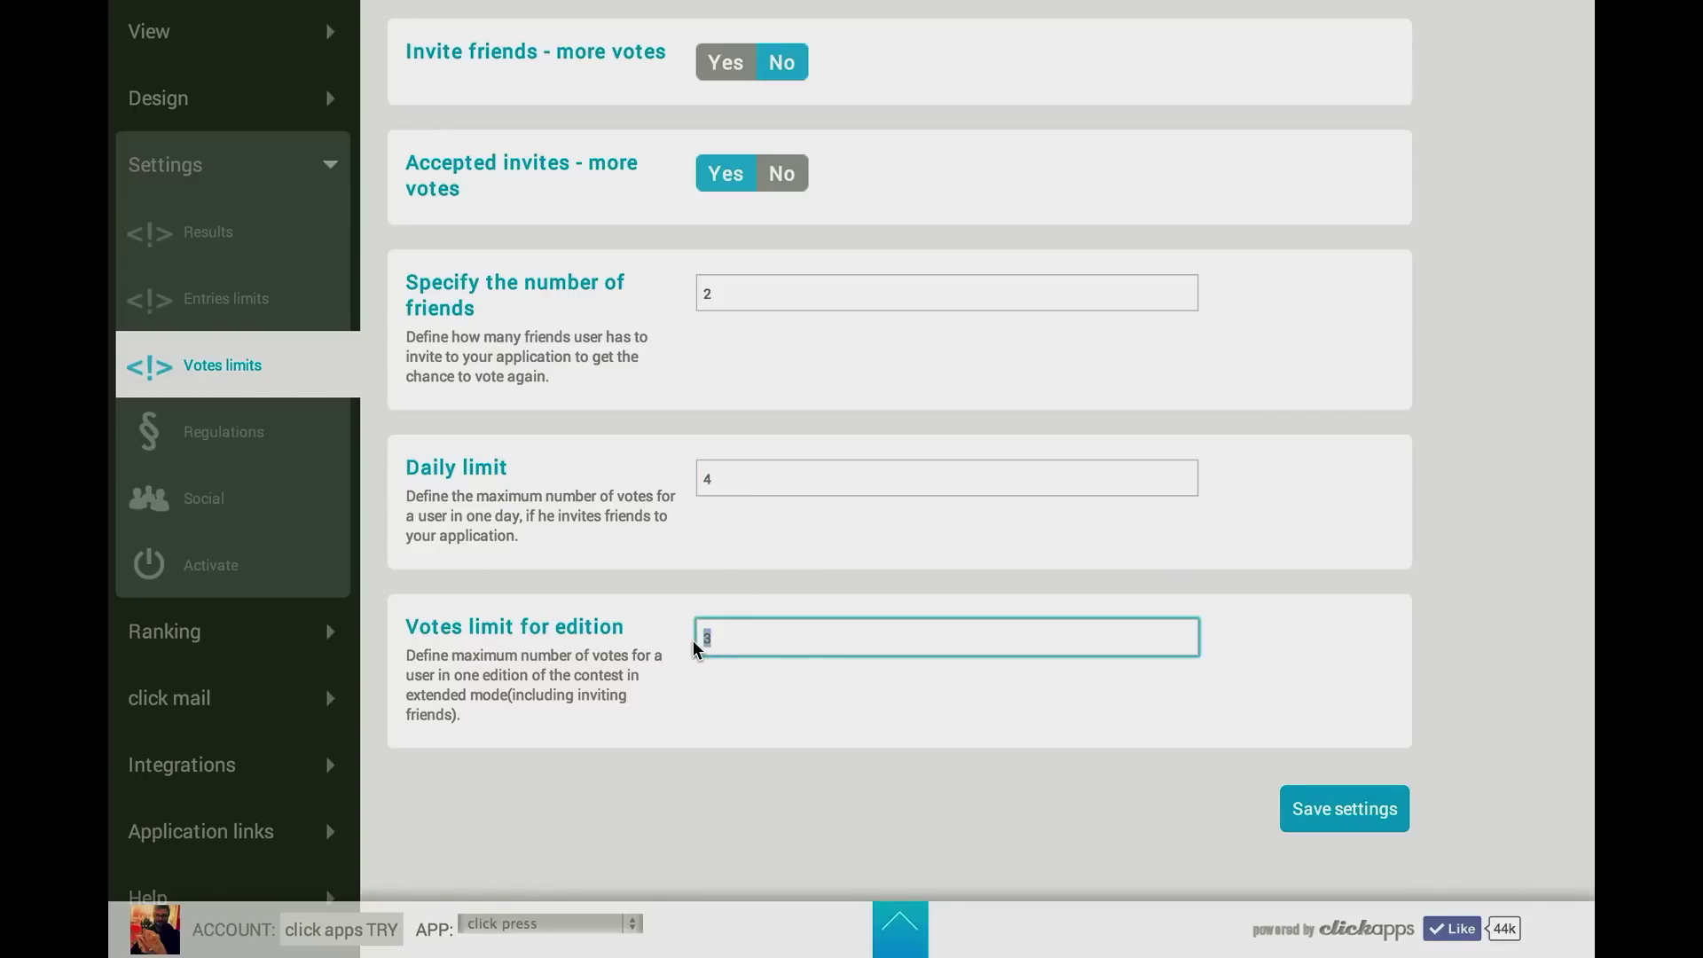
{"action": "type", "text": "10"}
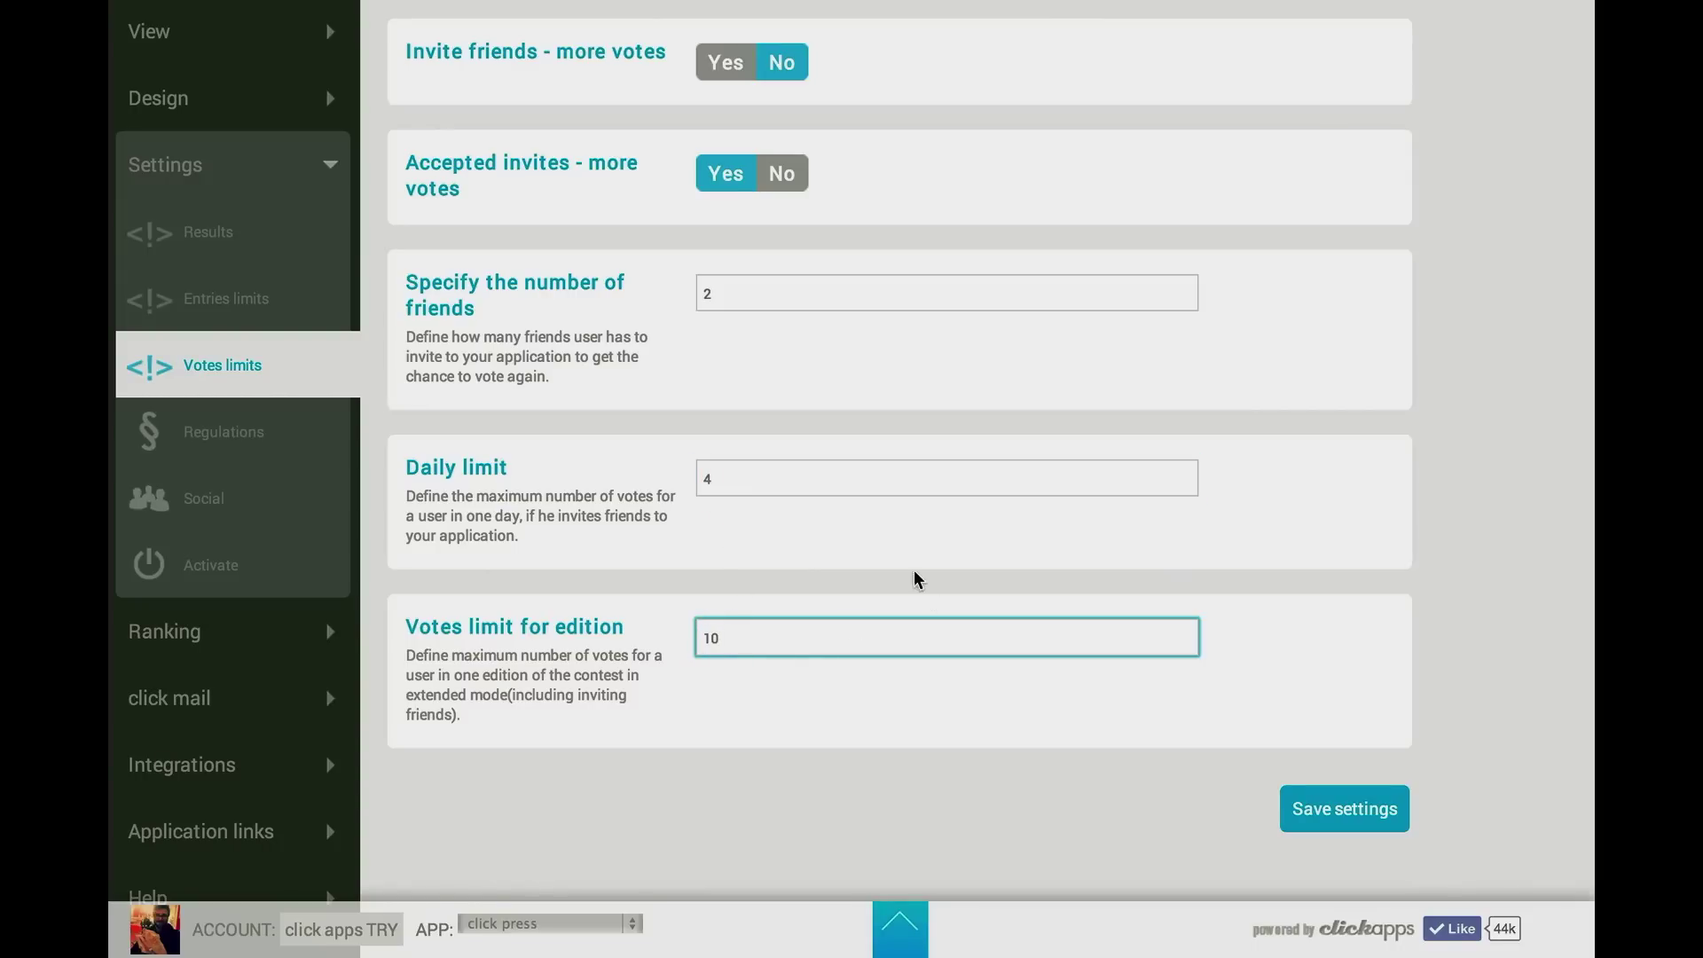
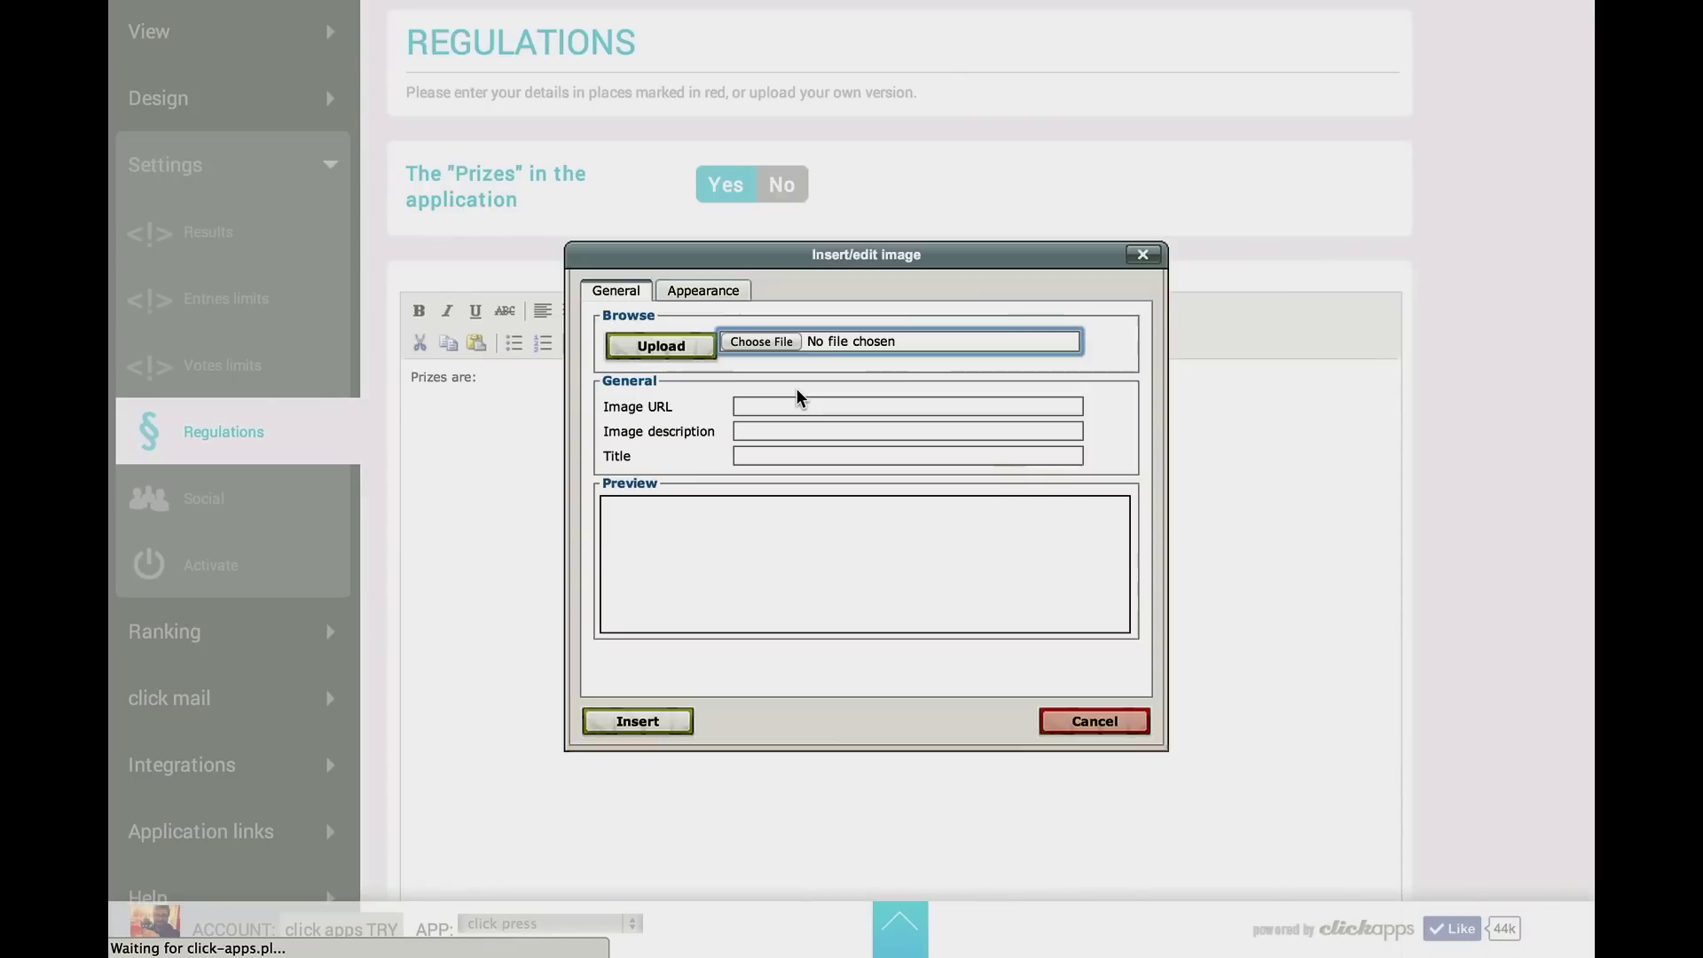
Upload the Koszule-Carhartt-Heritage shirt image from the CARHARTT folder and insert it into the Prizes text
{"action": "left_click", "coordinate": [763, 343]}
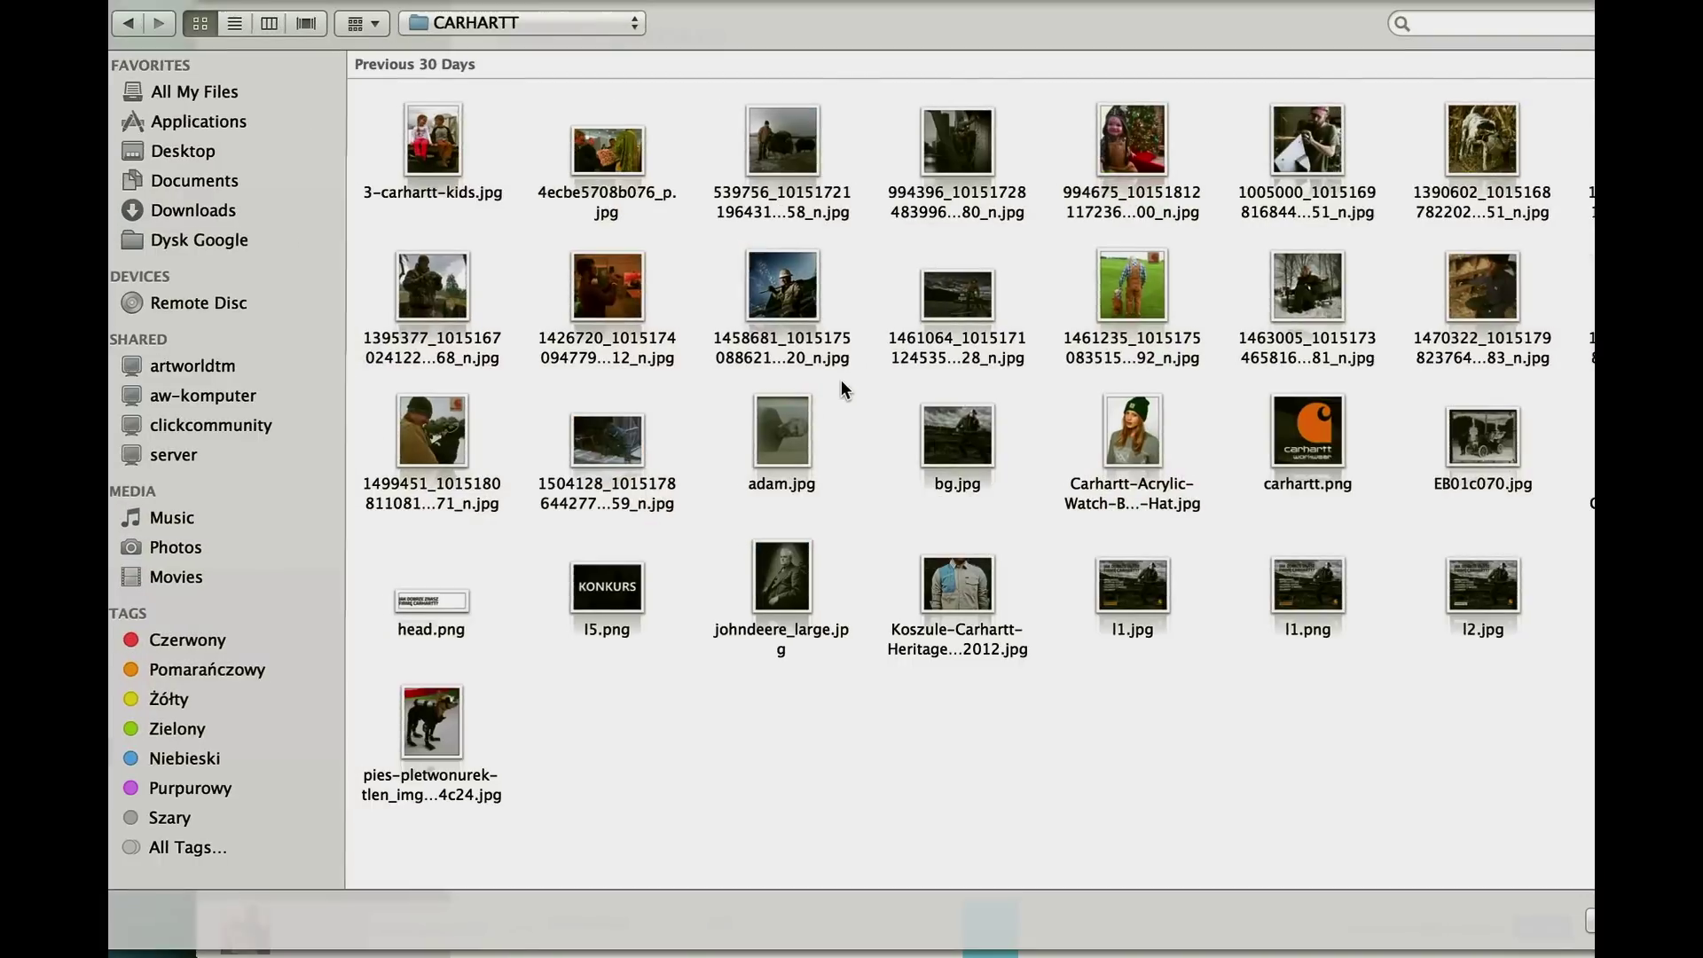
{"action": "left_click", "coordinate": [956, 585]}
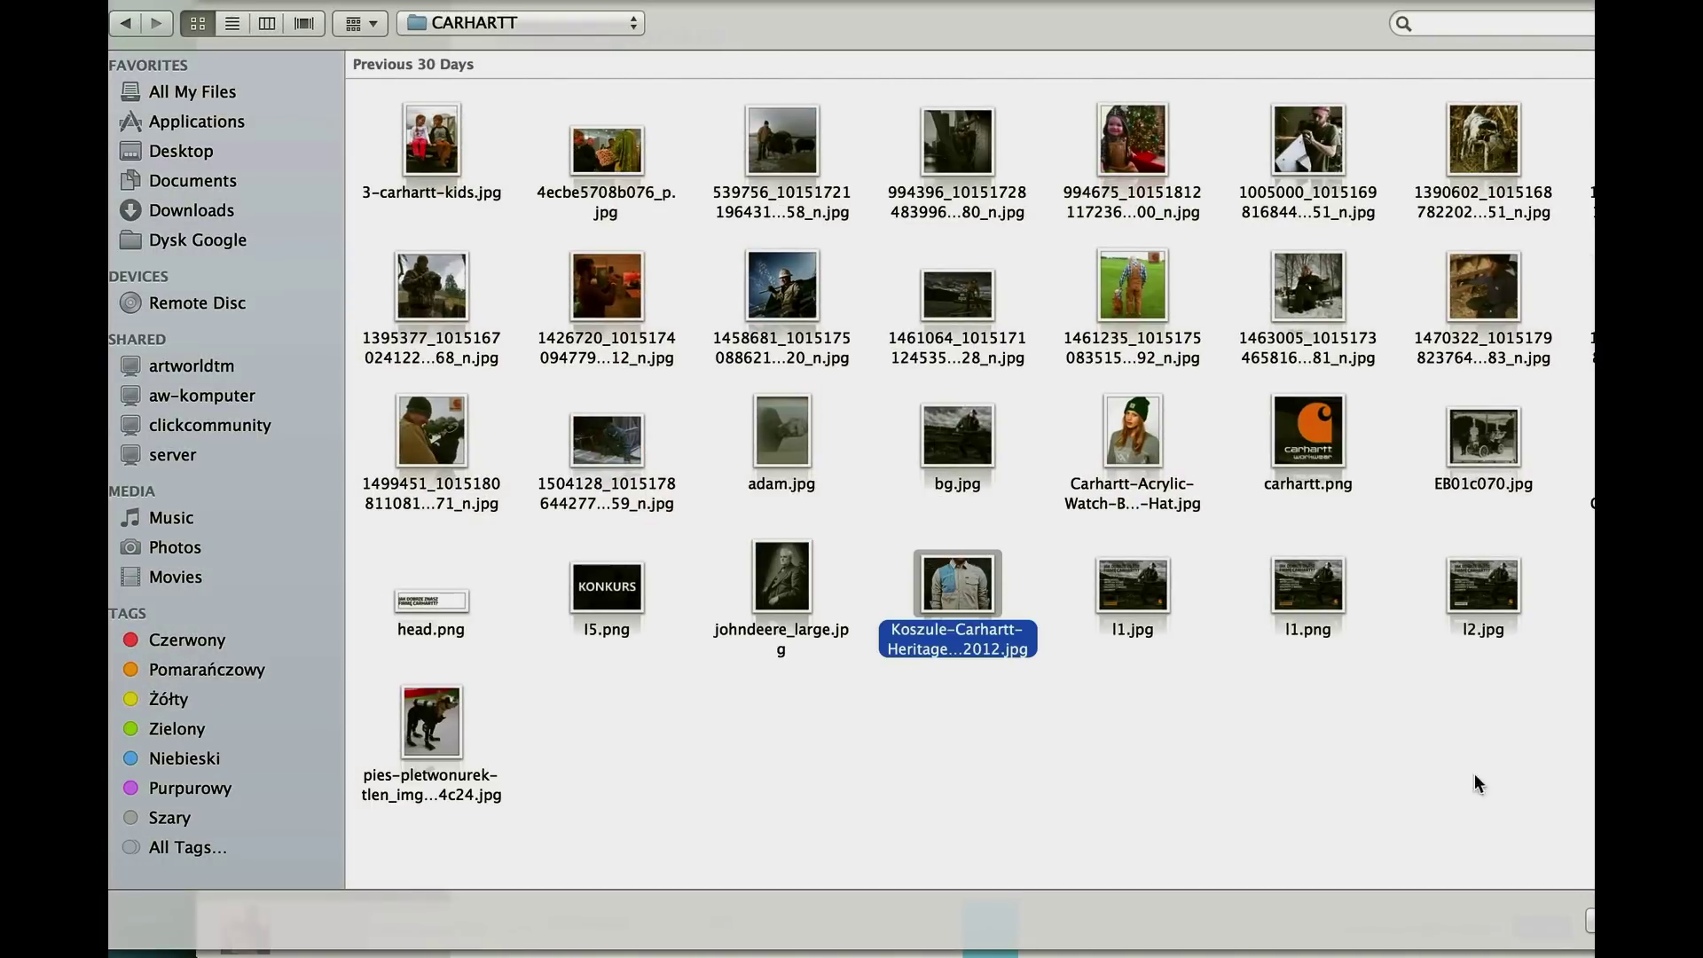
{"action": "key", "text": "Return"}
{"action": "left_click", "coordinate": [654, 717]}
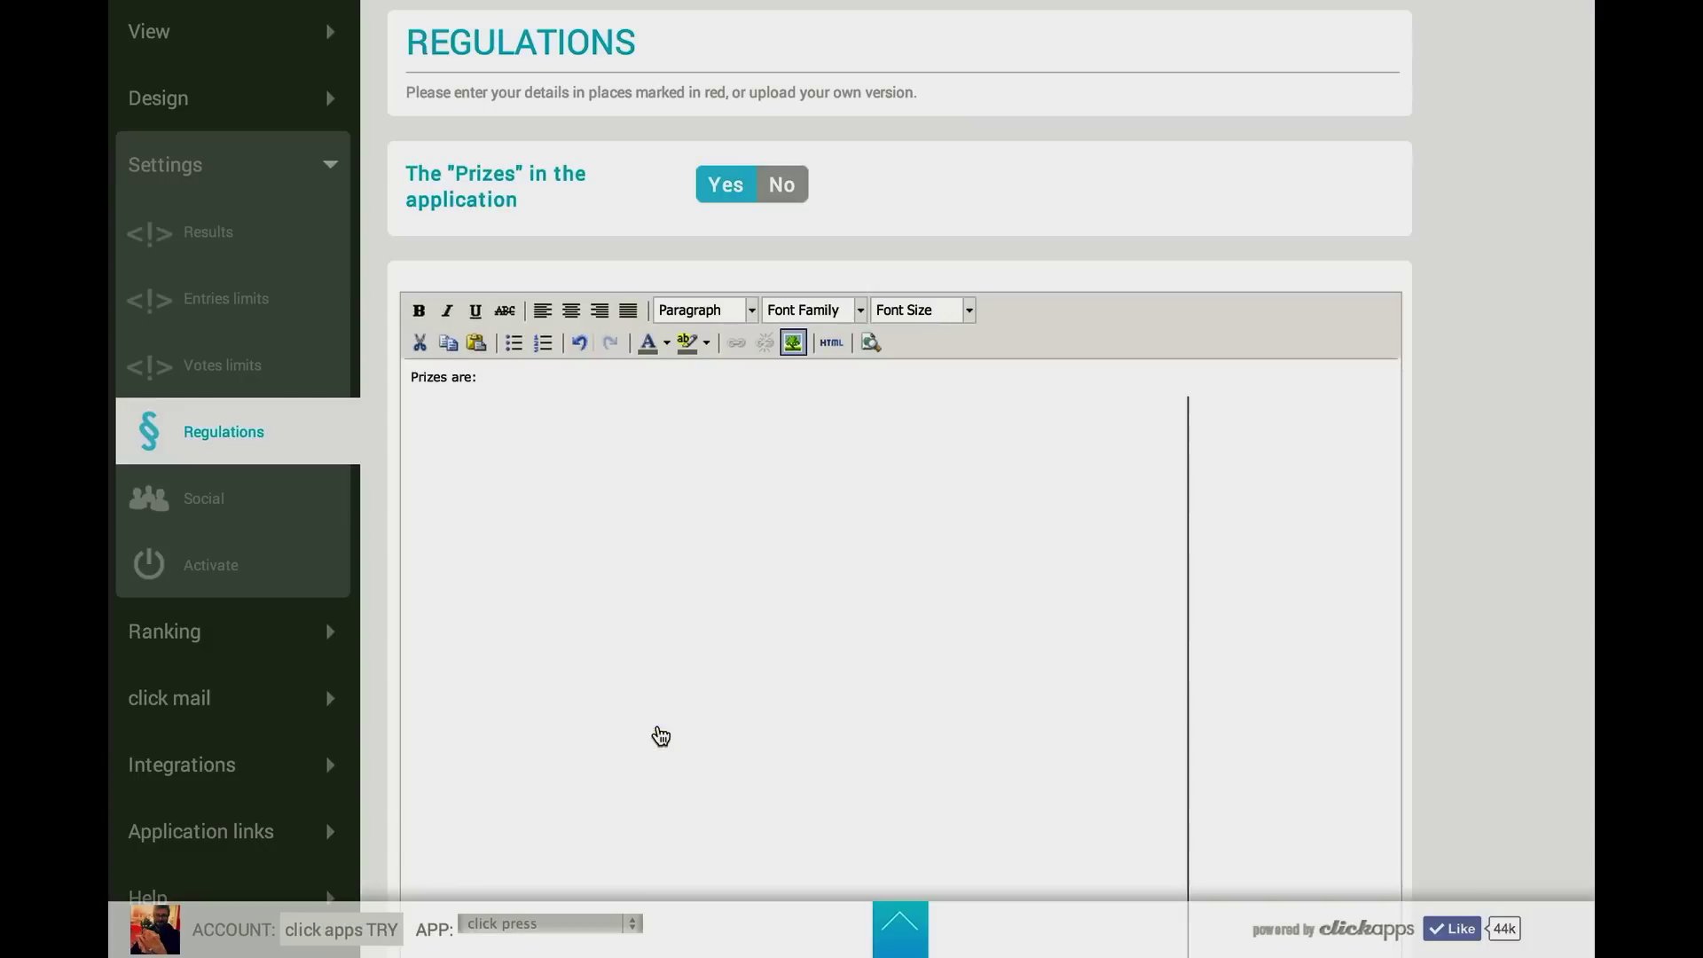
Enable the "Rules" section in the application's Regulations settings
{"action": "scroll", "coordinate": [796, 700], "scroll_direction": "down", "scroll_amount": 13}
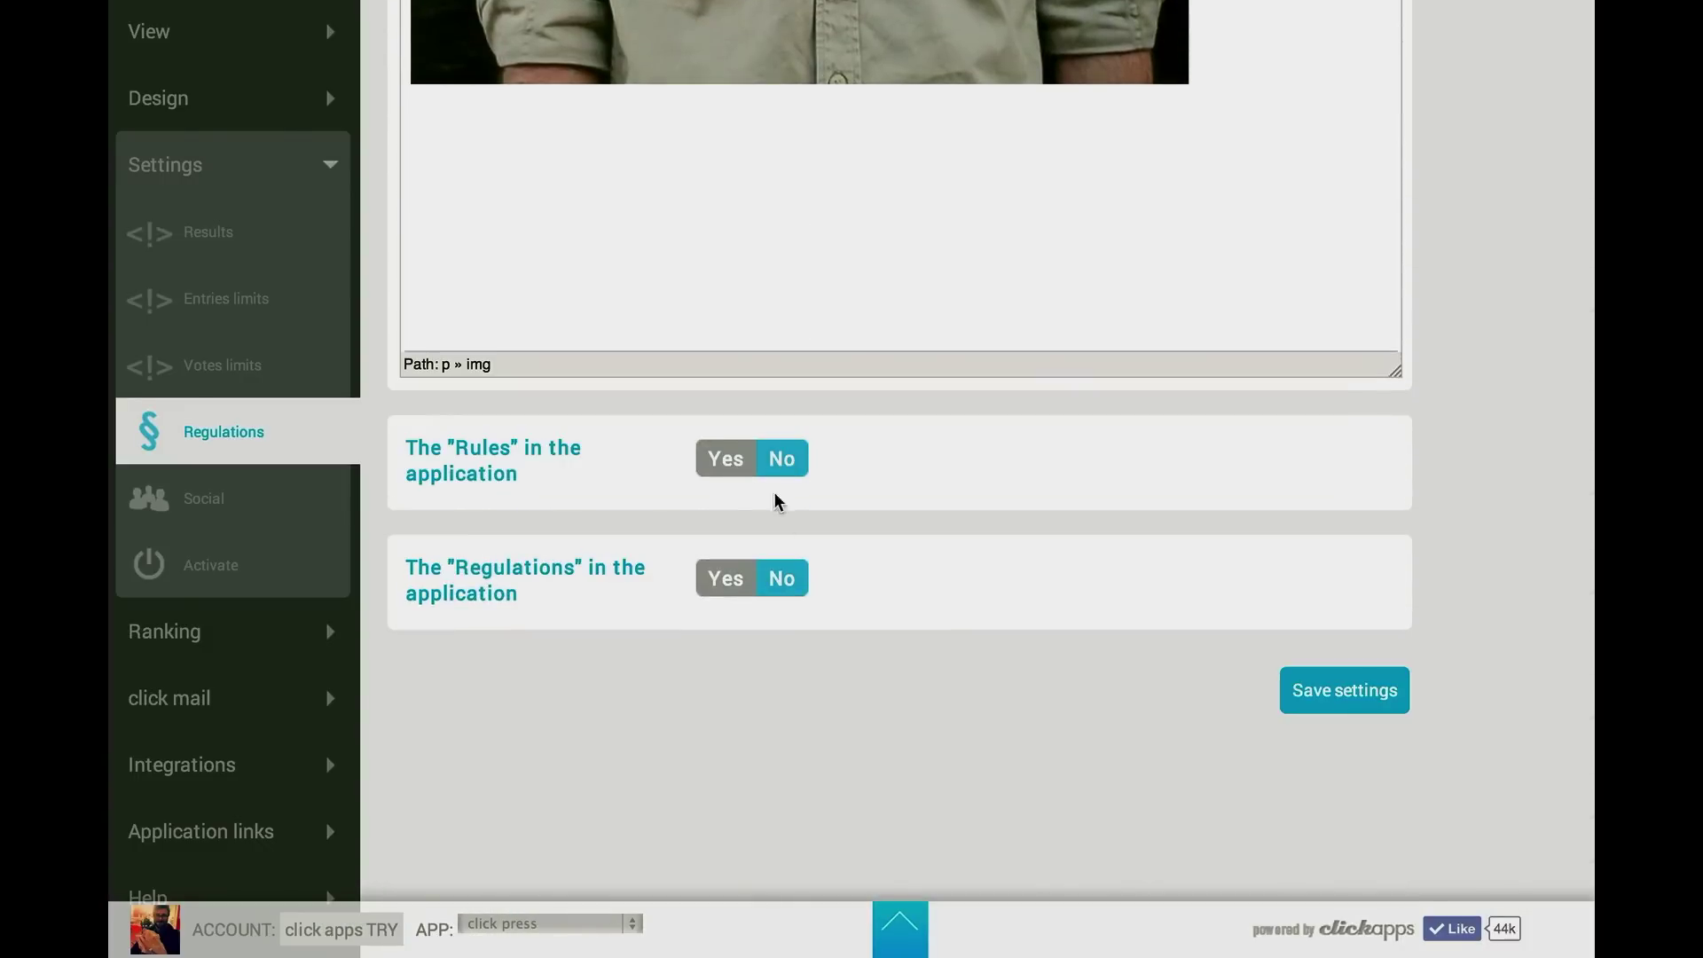
{"action": "left_click", "coordinate": [707, 458]}
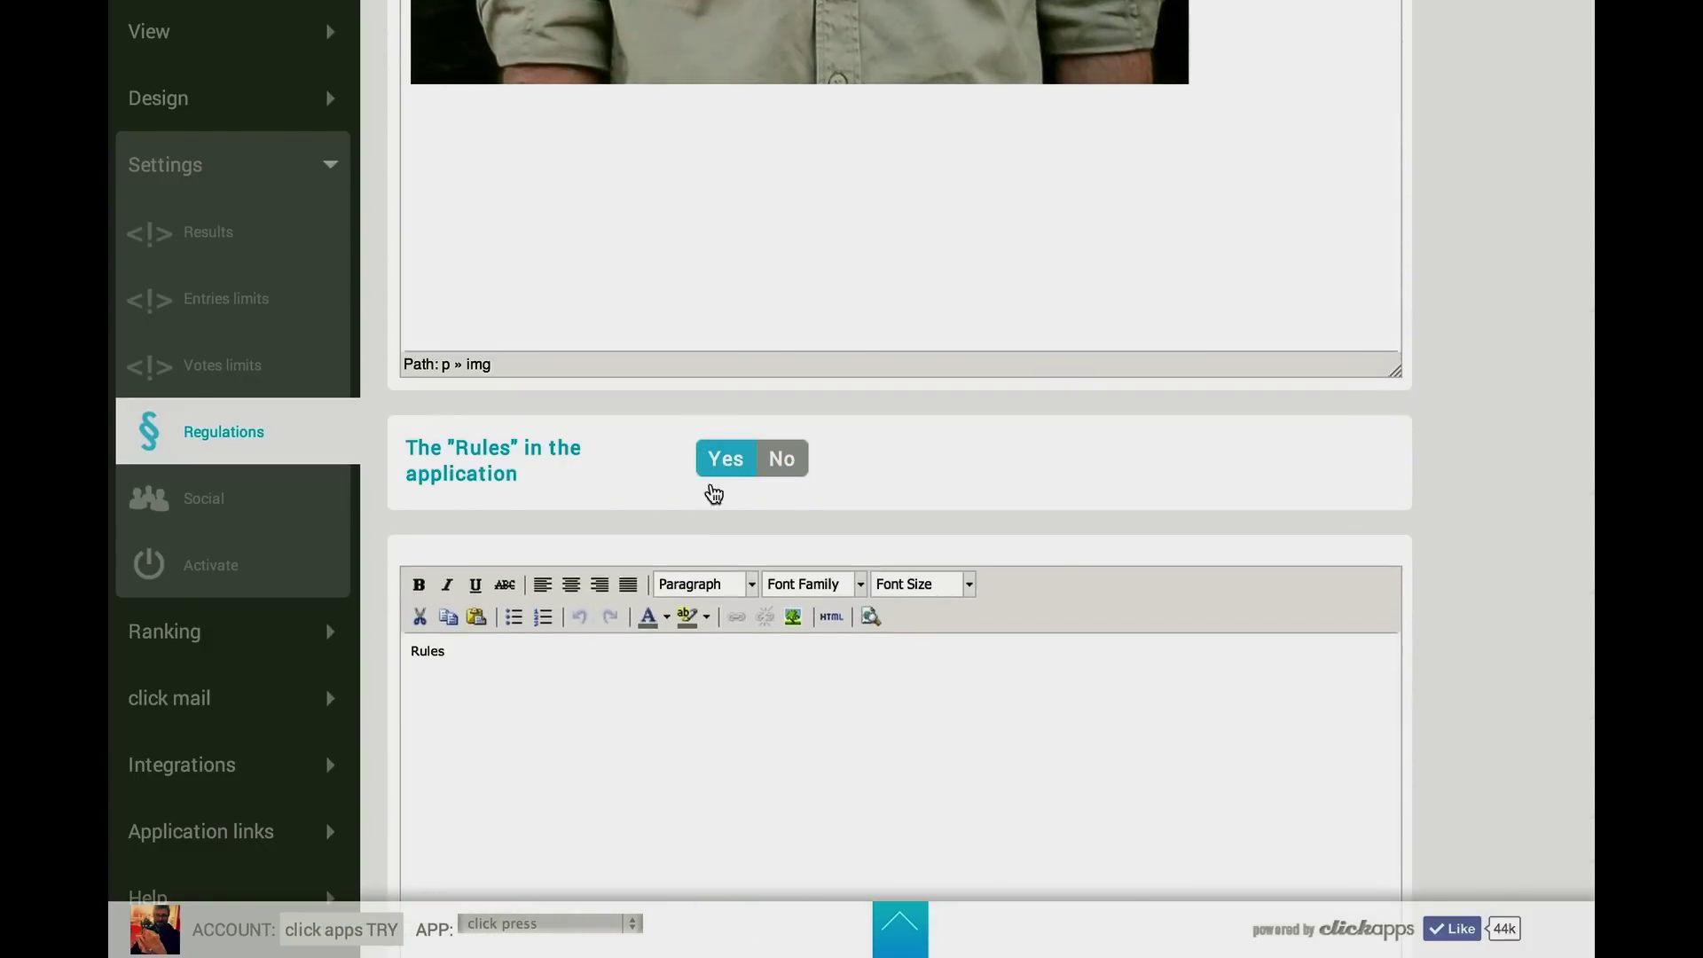
Add numbered lines 1., 2. and 3. below the Rules text and enable the "Regulations" section in the application
{"action": "left_click", "coordinate": [517, 654]}
{"action": "key", "text": "Return"}
{"action": "type", "text": "1."}
{"action": "scroll", "coordinate": [649, 539], "scroll_direction": "down", "scroll_amount": 10}
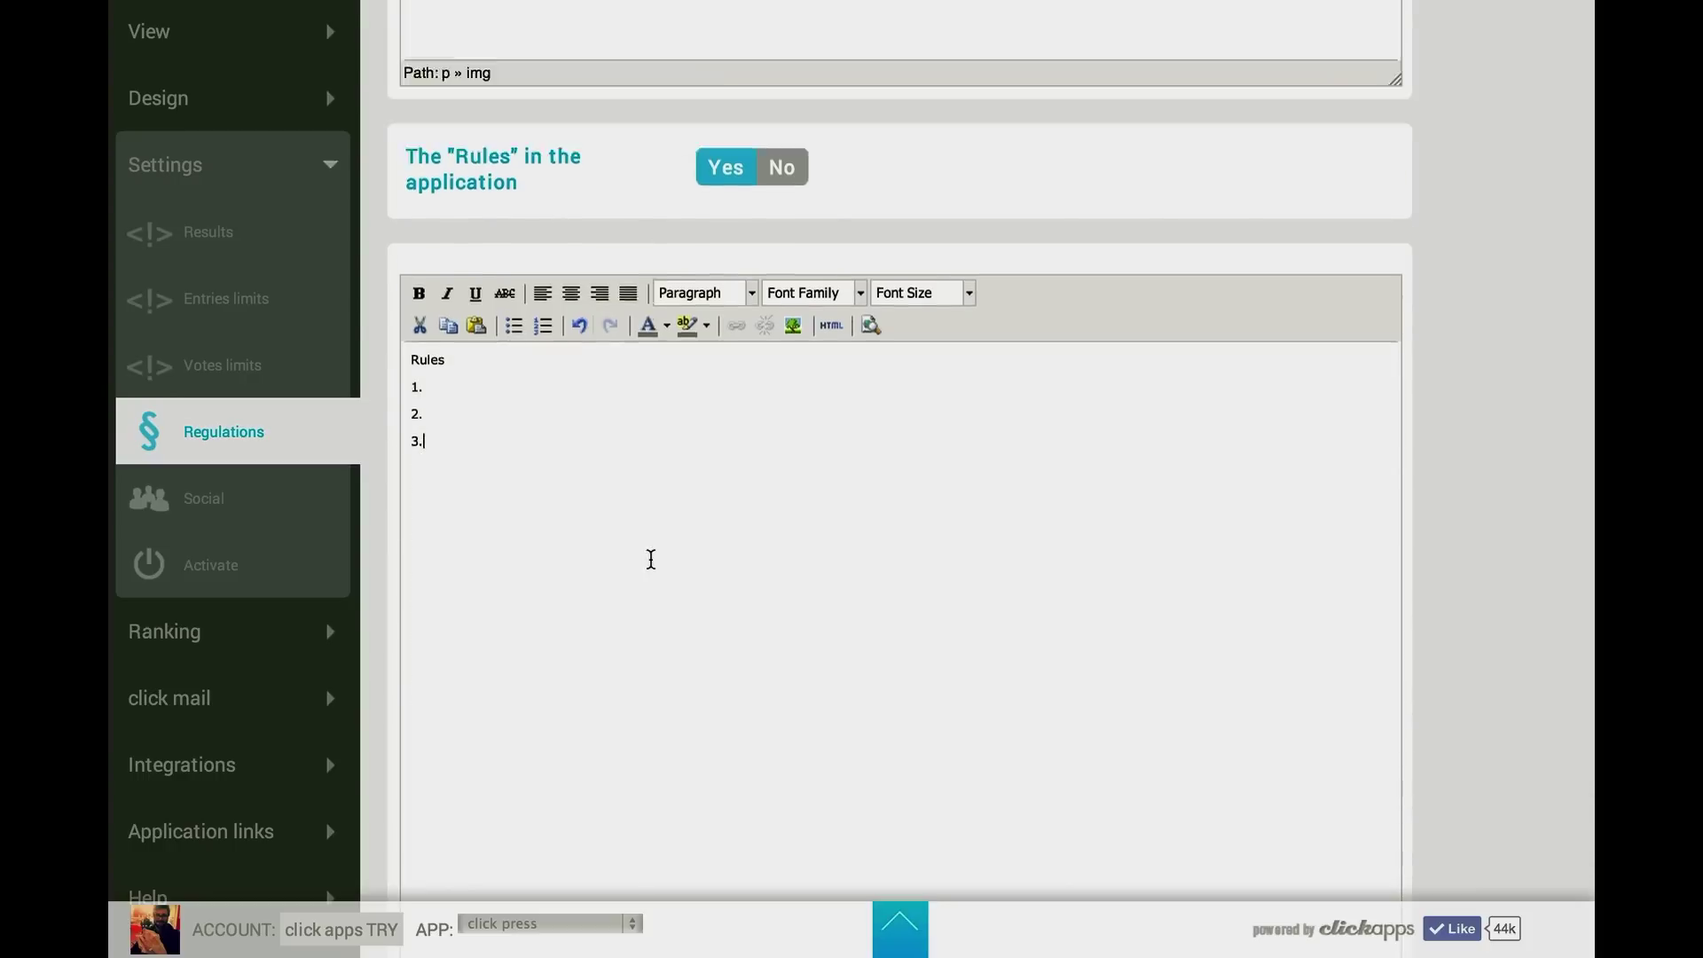
{"action": "left_click", "coordinate": [726, 704]}
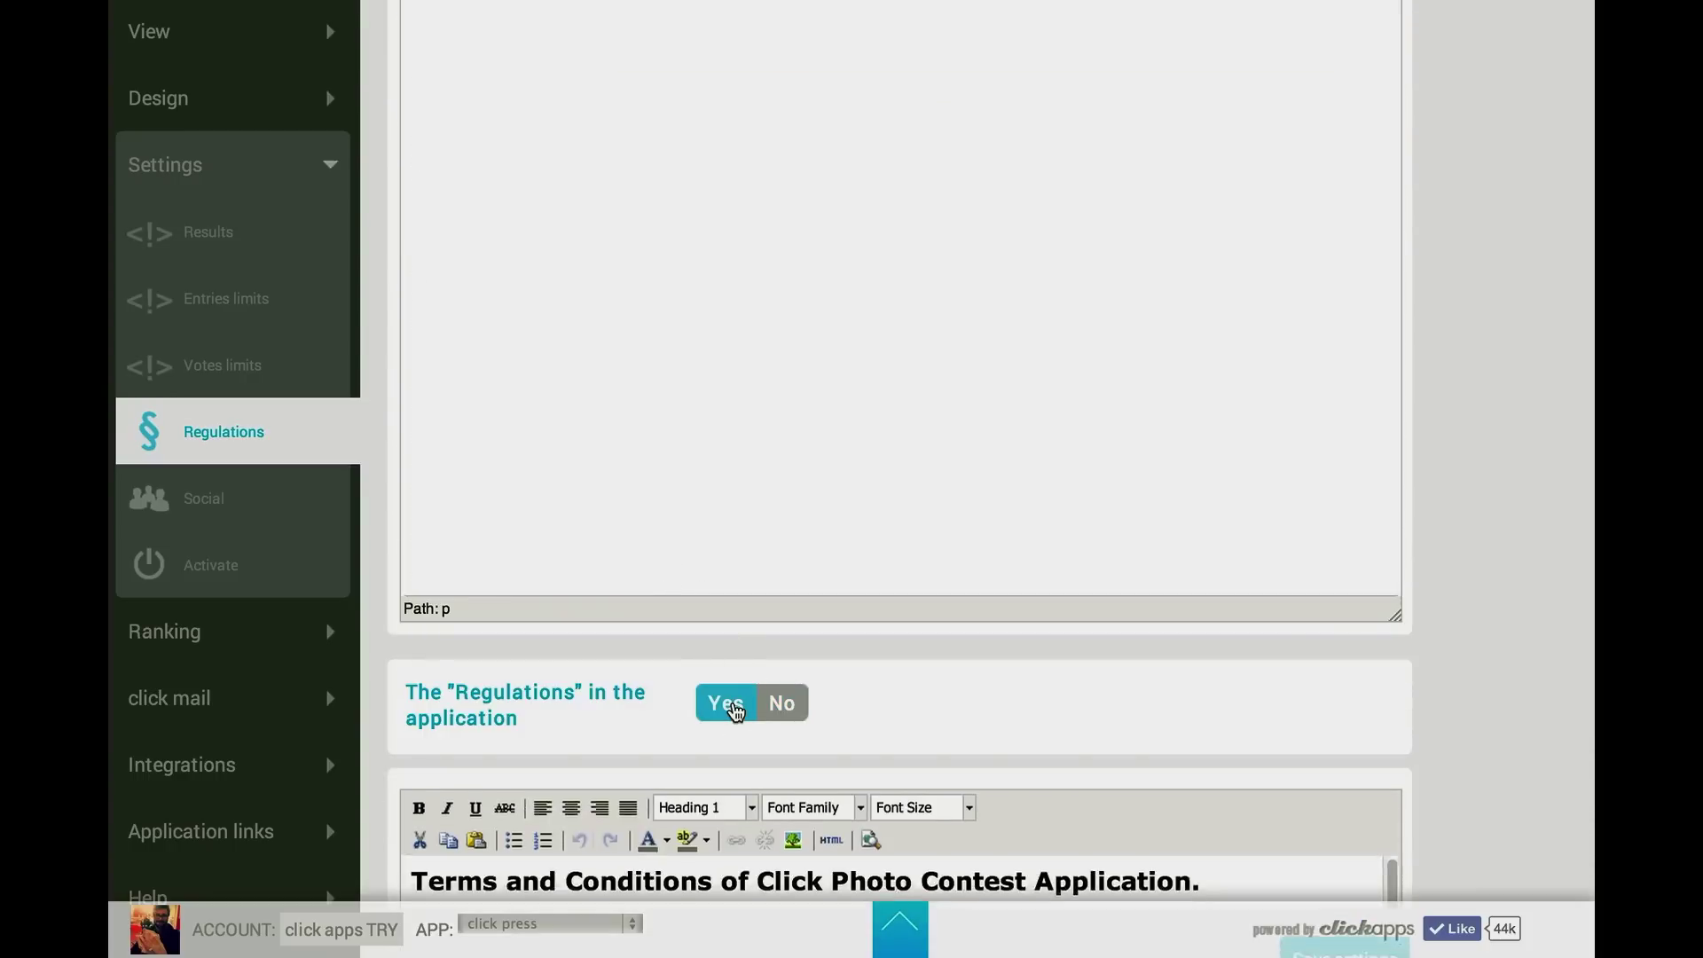
Review the Terms and Conditions template, checking the red placeholders for organizer data, dates, prizes and limits
{"action": "scroll", "coordinate": [736, 704], "scroll_direction": "down", "scroll_amount": 3}
{"action": "scroll", "coordinate": [1504, 745], "scroll_direction": "down", "scroll_amount": 7}
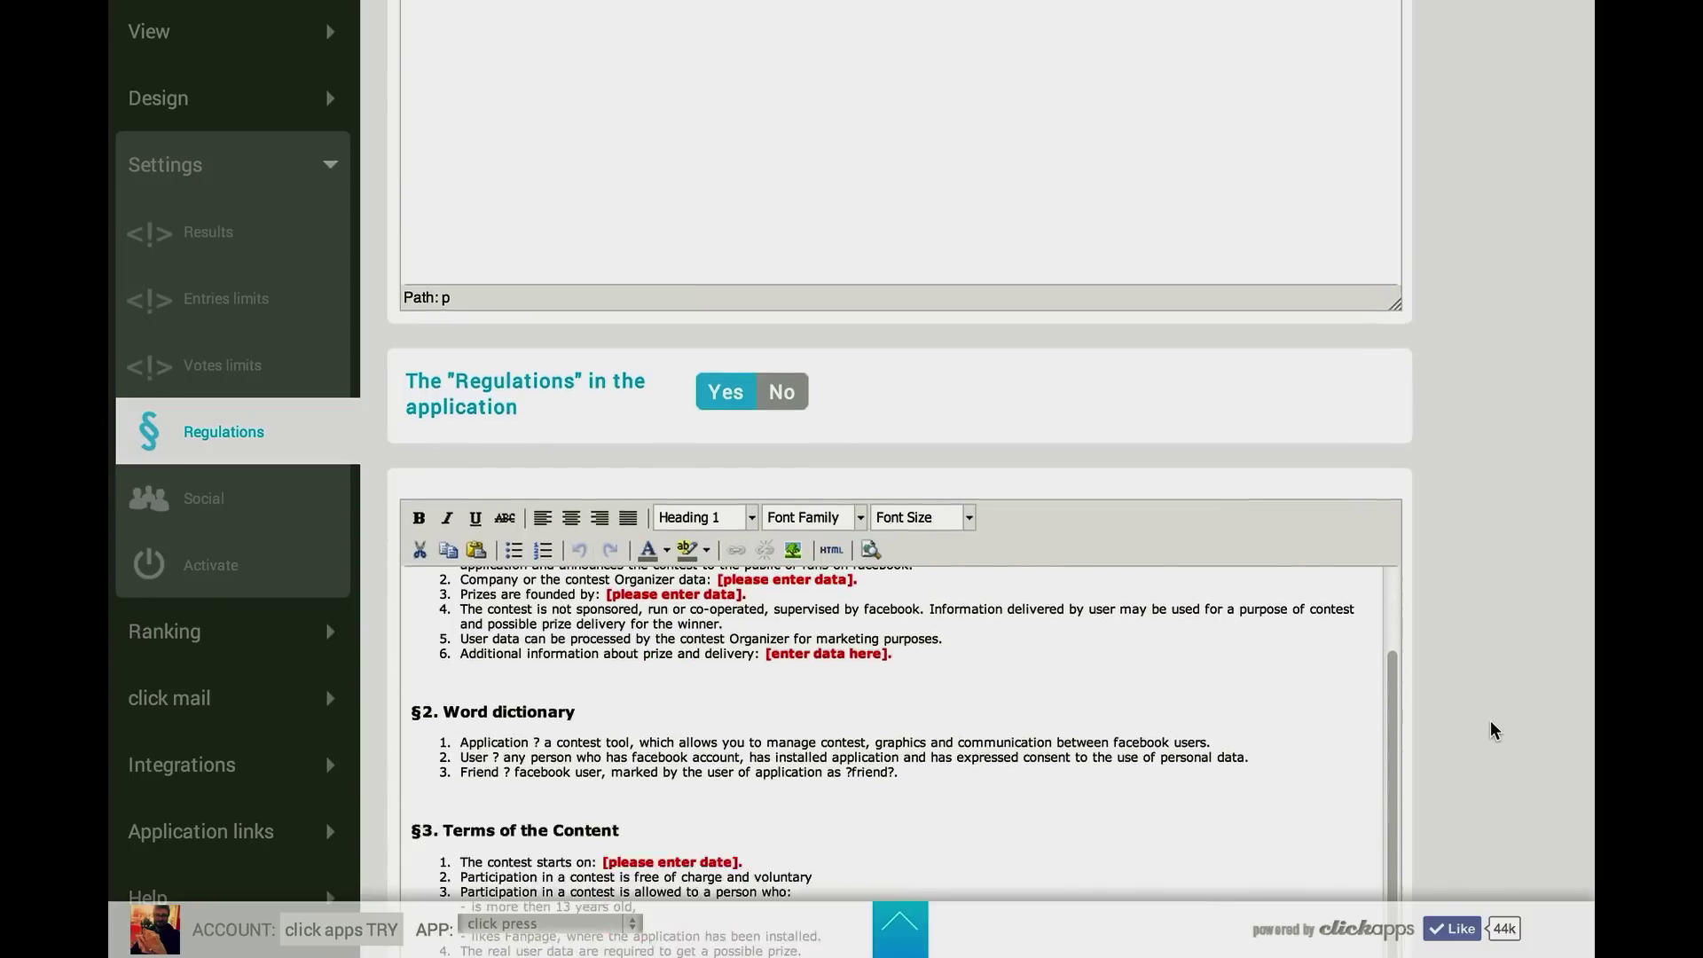
{"action": "scroll", "coordinate": [1470, 527], "scroll_direction": "up", "scroll_amount": 2}
{"action": "scroll", "coordinate": [1253, 416], "scroll_direction": "up", "scroll_amount": 2}
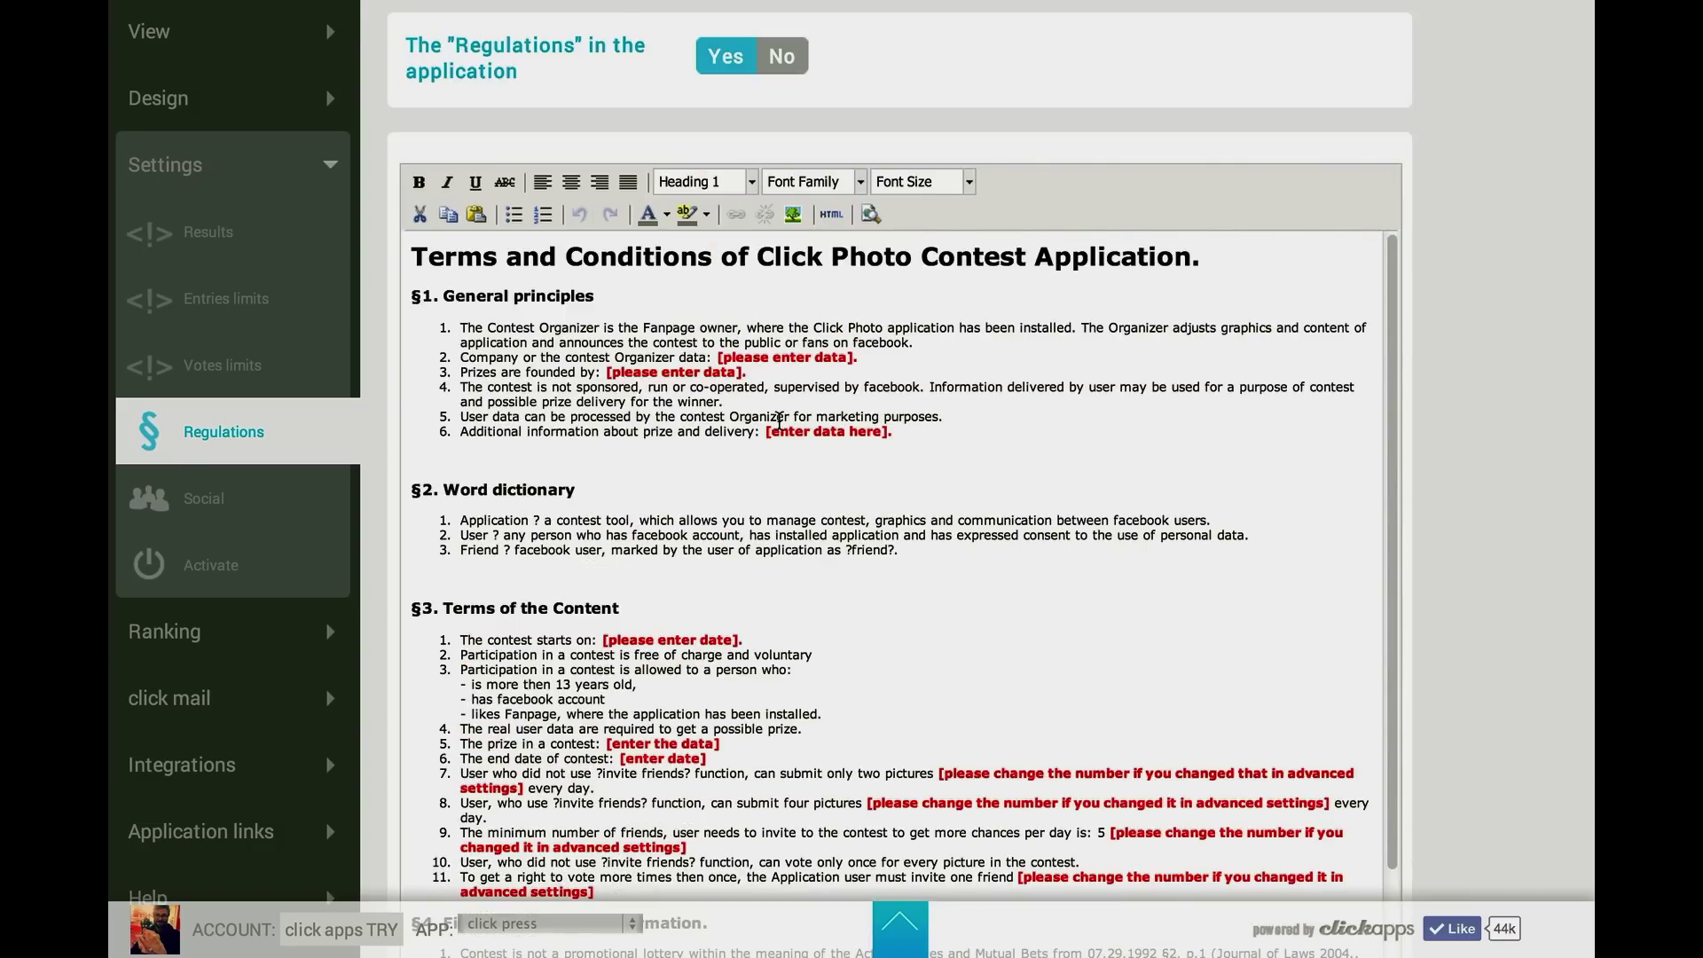
{"action": "scroll", "coordinate": [779, 420], "scroll_direction": "down", "scroll_amount": 1}
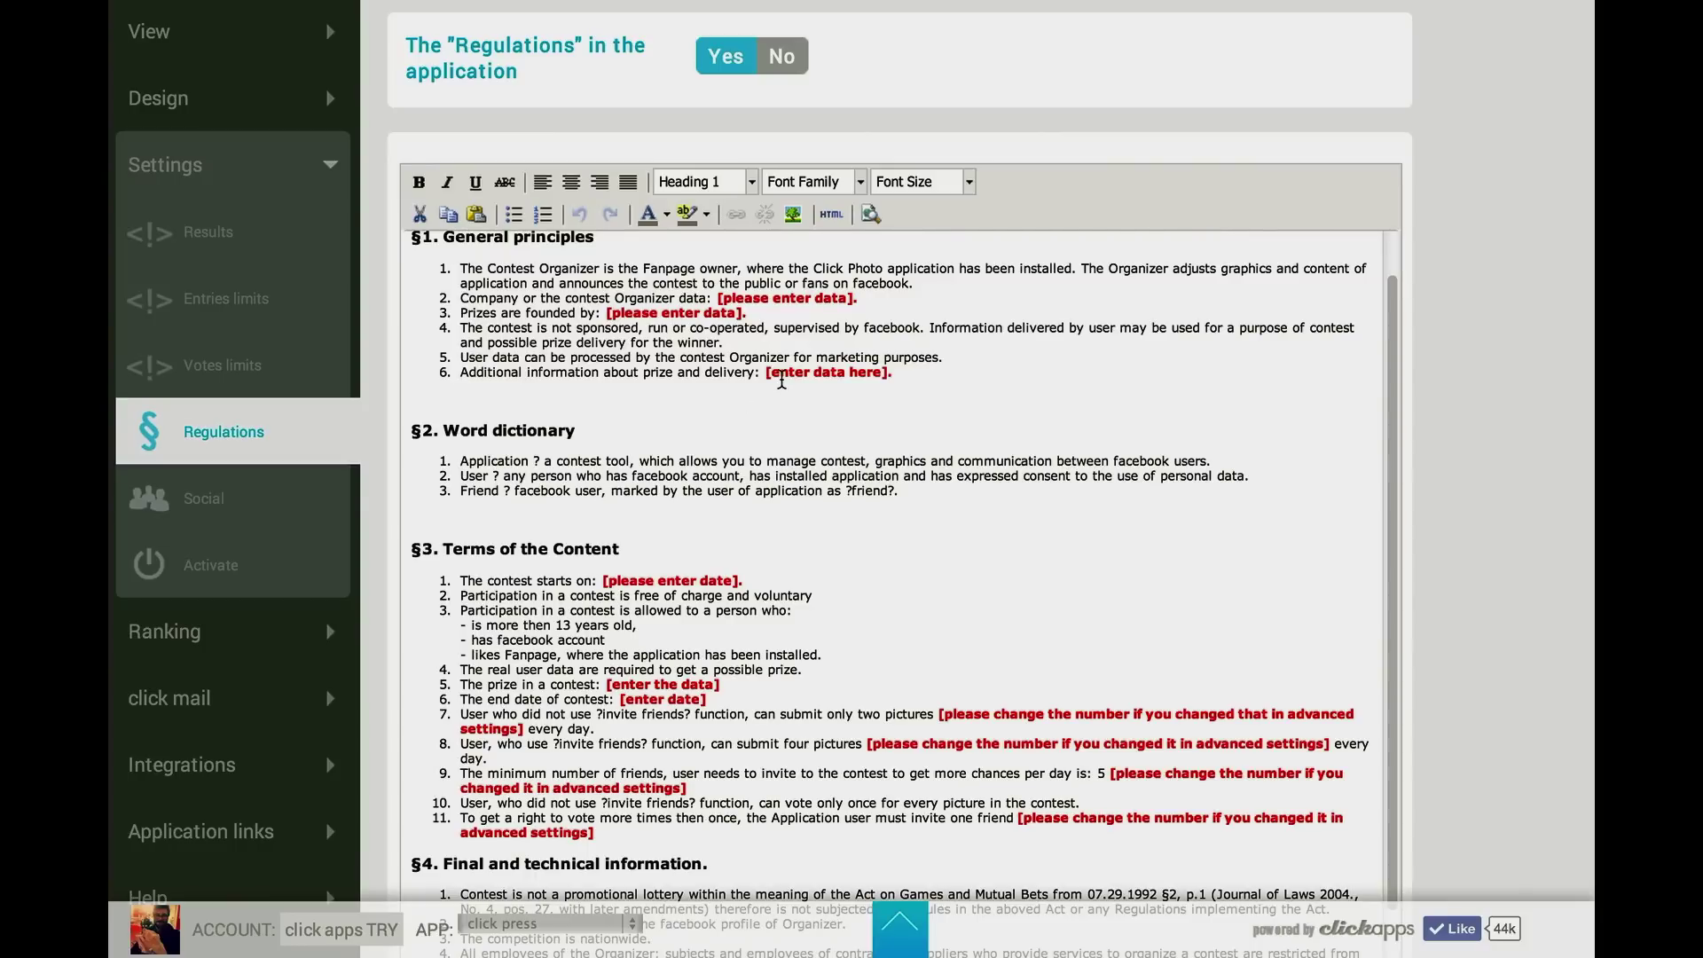
{"action": "left_click_drag", "start_coordinate": [781, 380], "coordinate": [843, 378]}
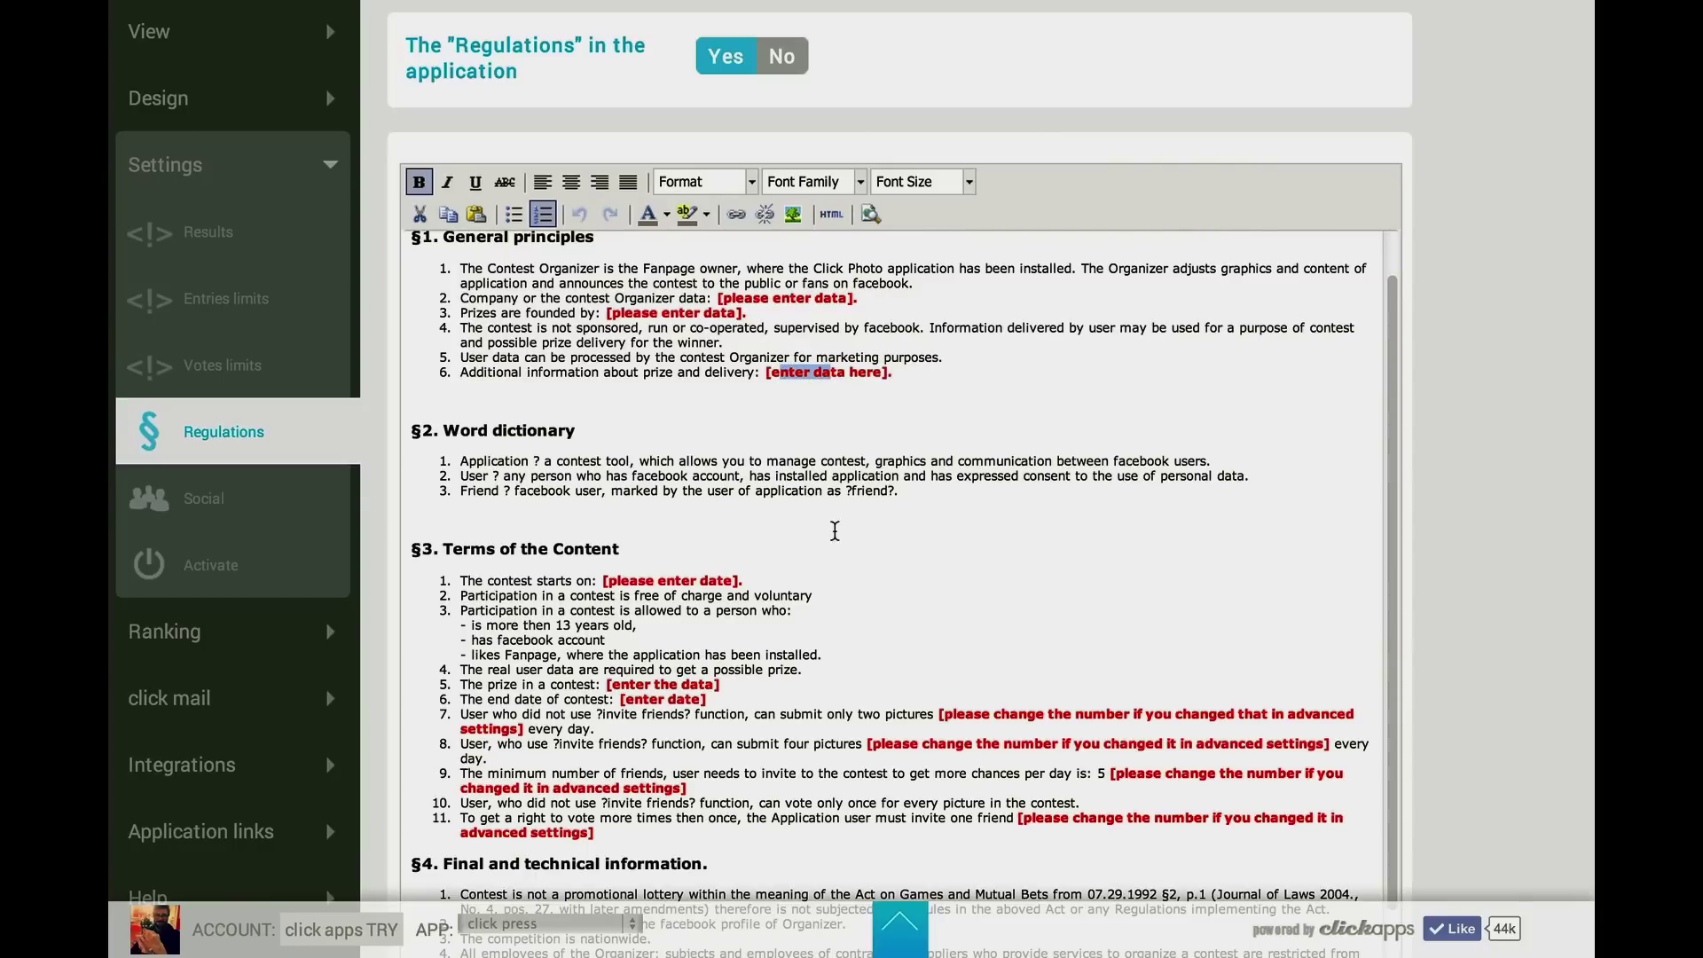
{"action": "scroll", "coordinate": [843, 444], "scroll_direction": "down", "scroll_amount": 5}
{"action": "scroll", "coordinate": [853, 548], "scroll_direction": "down", "scroll_amount": 2}
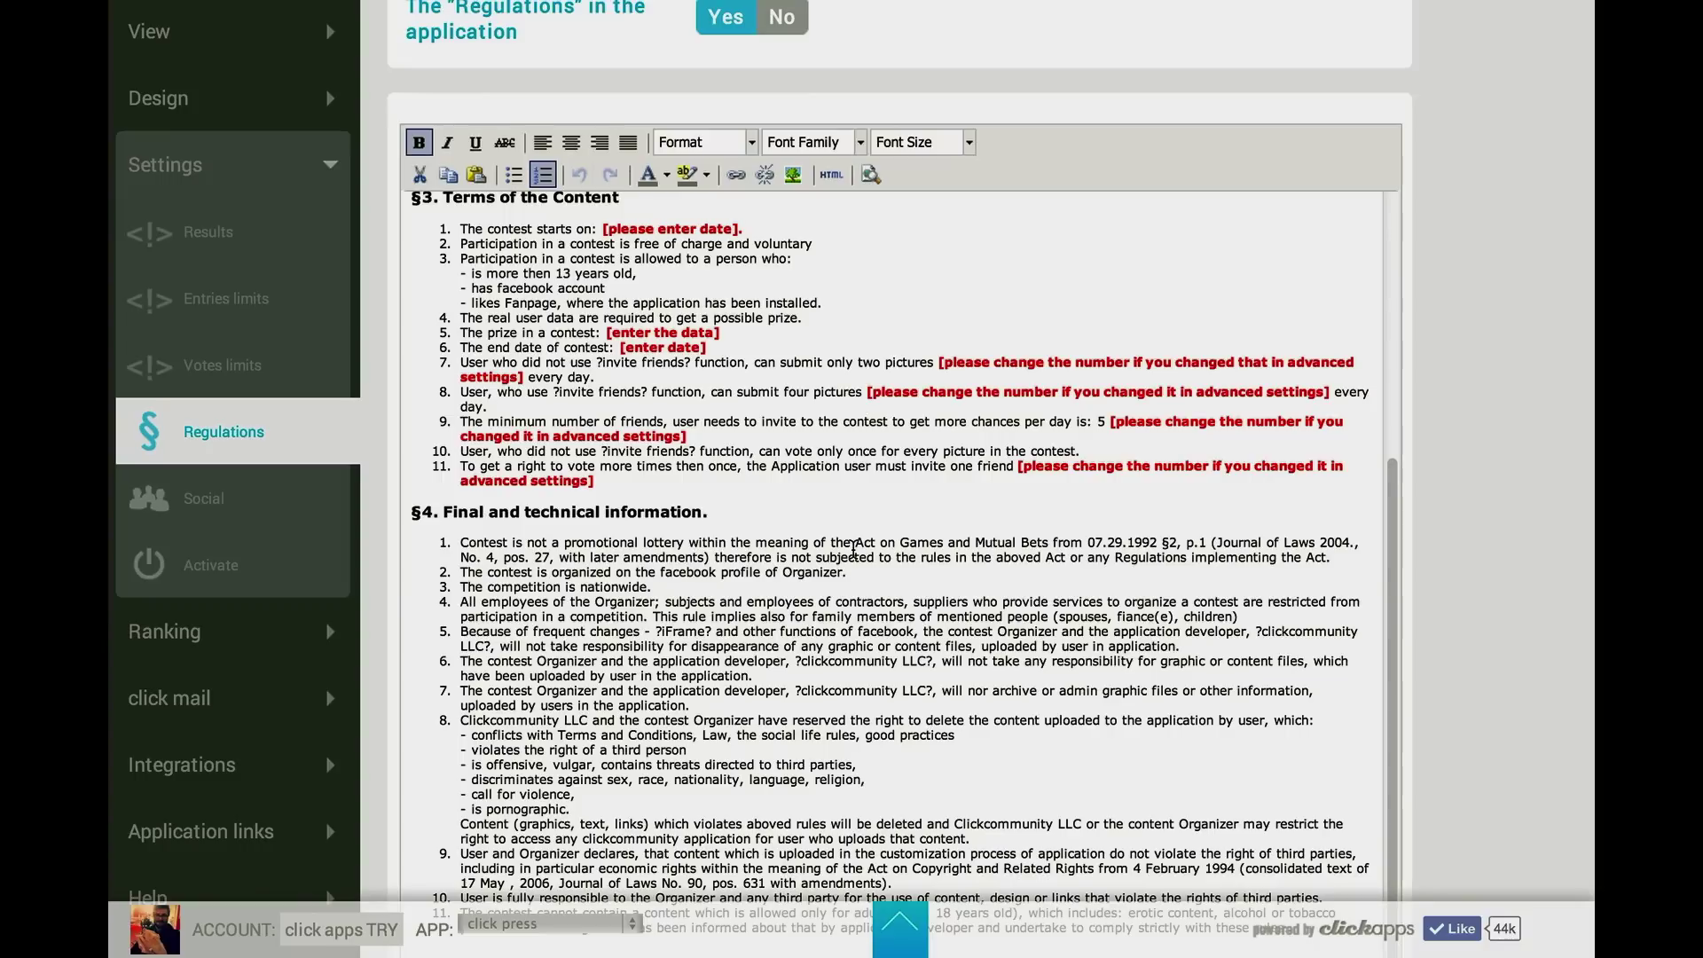
{"action": "scroll", "coordinate": [853, 549], "scroll_direction": "down", "scroll_amount": 2}
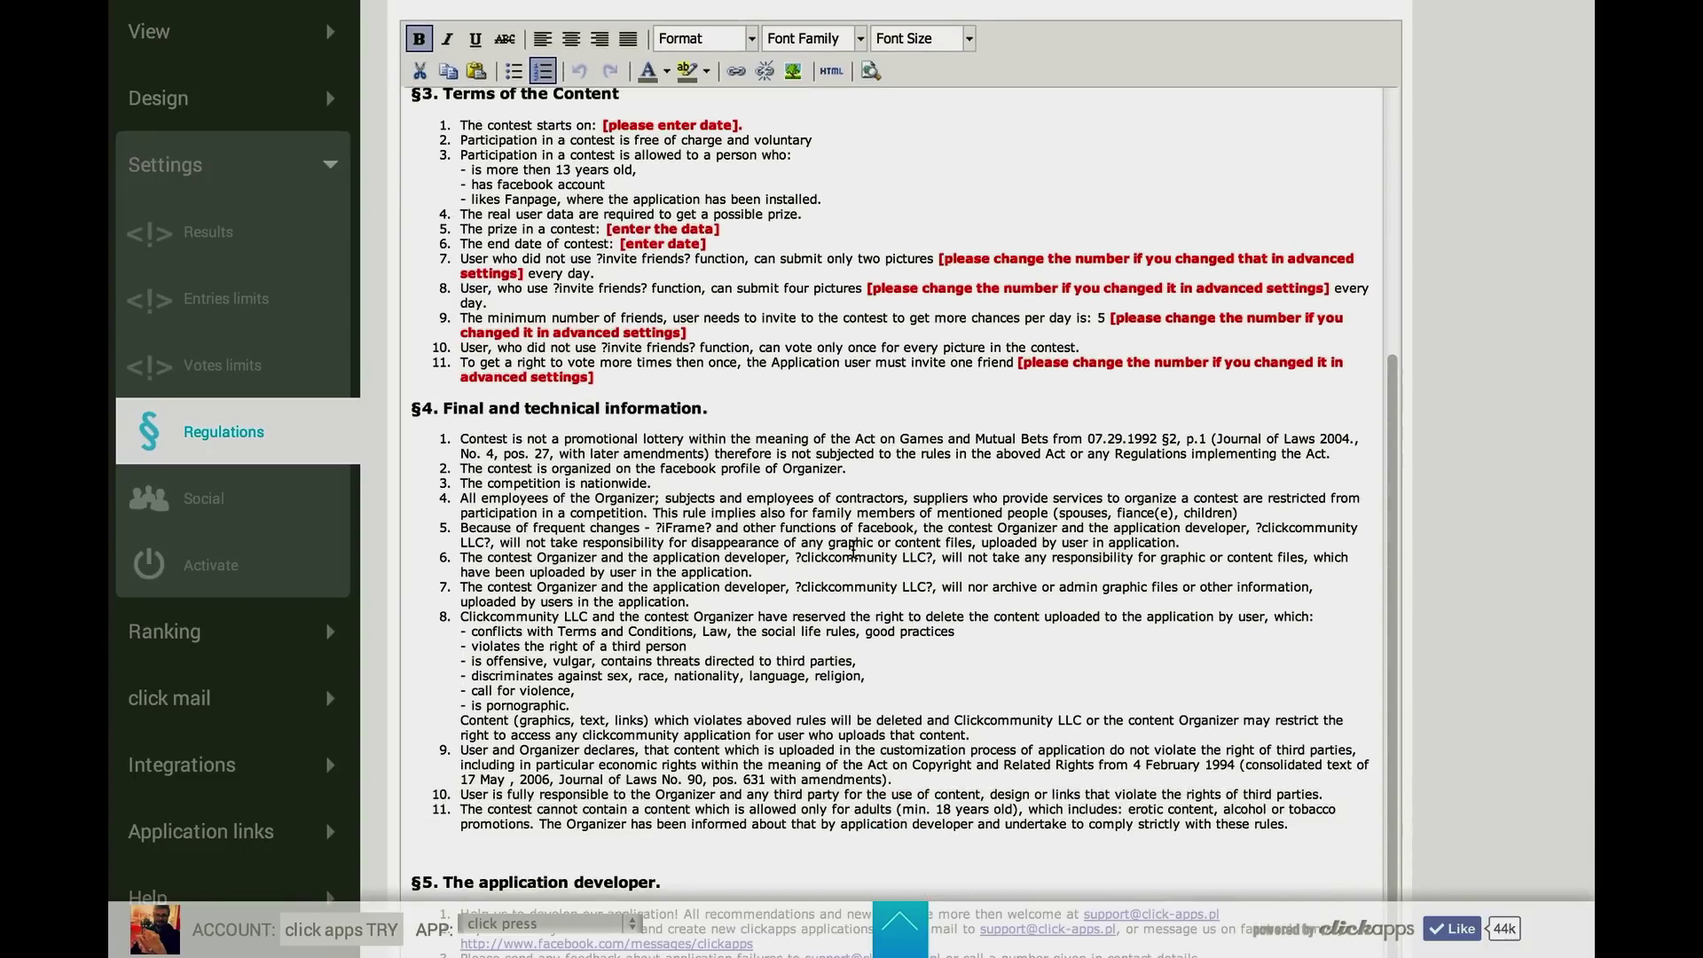
{"action": "scroll", "coordinate": [853, 548], "scroll_direction": "down", "scroll_amount": 1}
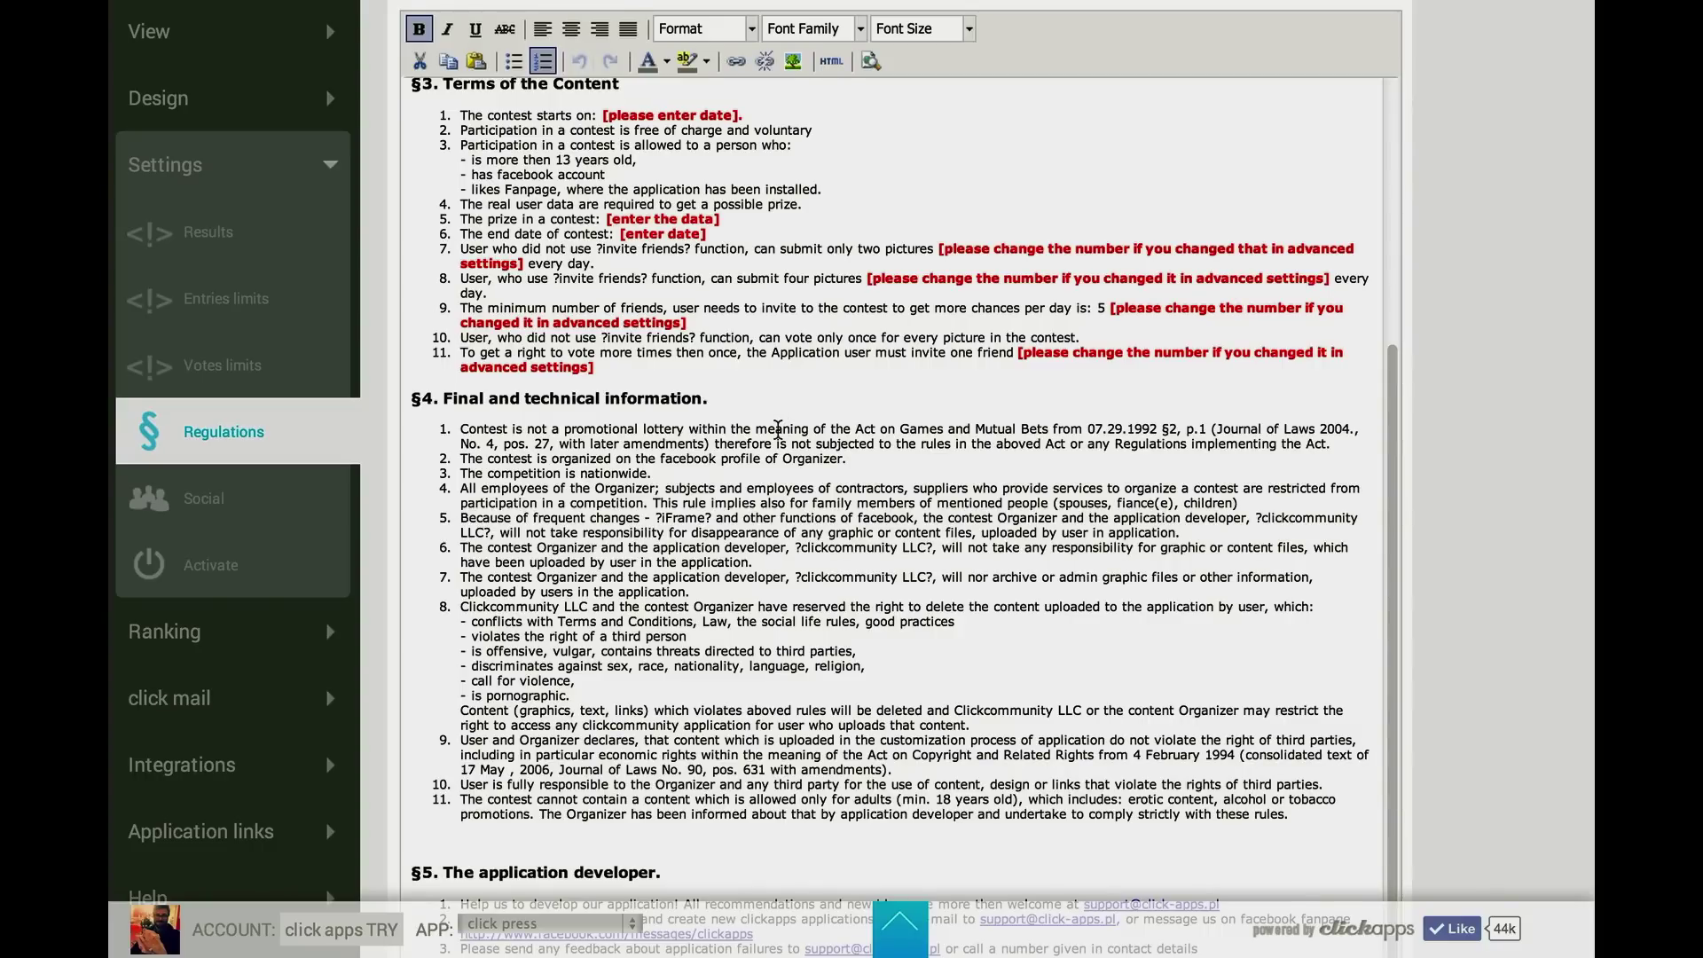
{"action": "scroll", "coordinate": [778, 430], "scroll_direction": "up", "scroll_amount": 10}
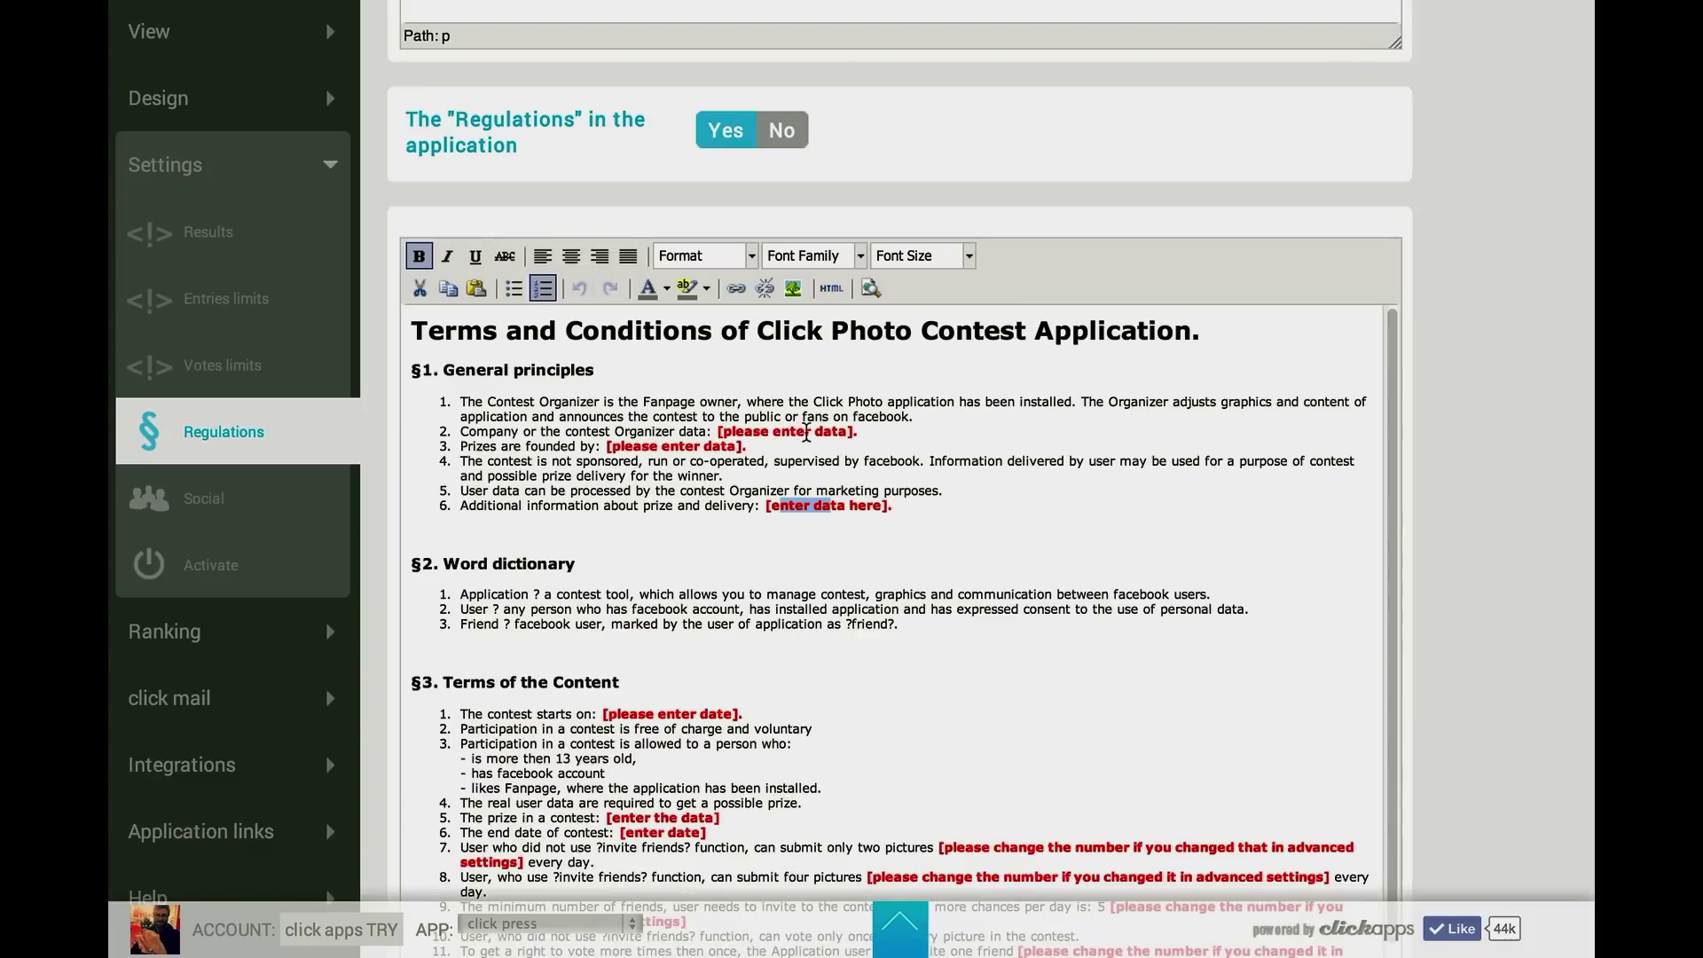
In the Social settings, set Must like, Comments and Post in user wall to Yes
{"action": "left_click", "coordinate": [216, 510]}
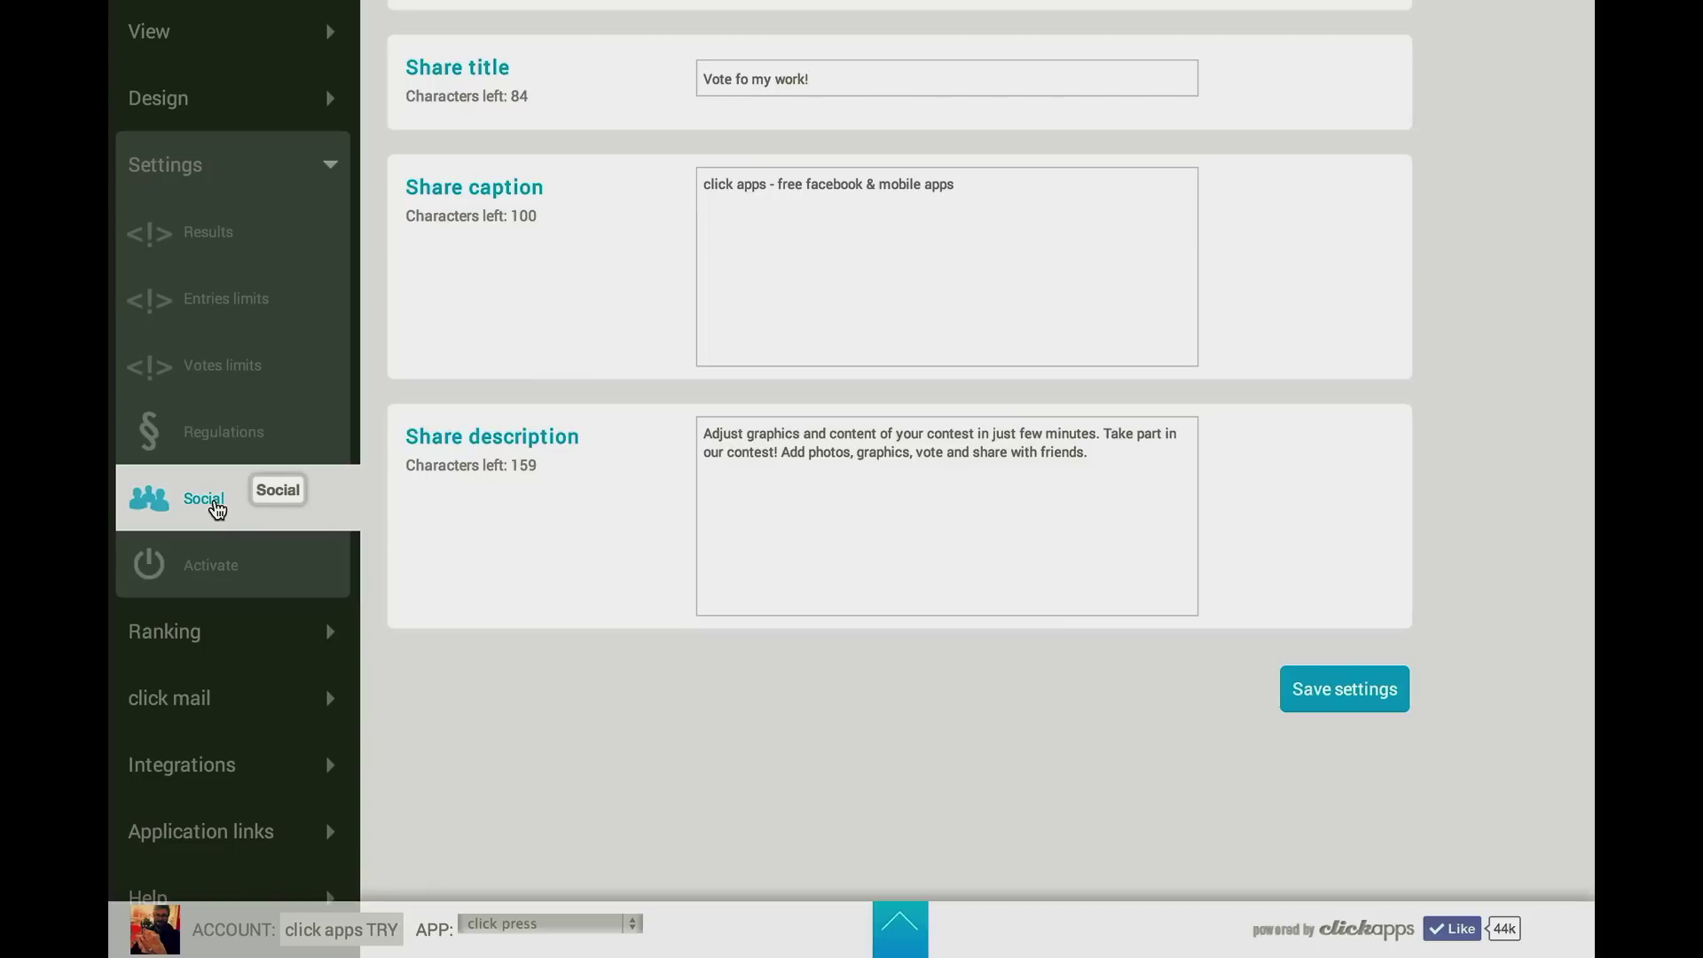
{"action": "scroll", "coordinate": [579, 317], "scroll_direction": "up", "scroll_amount": 12}
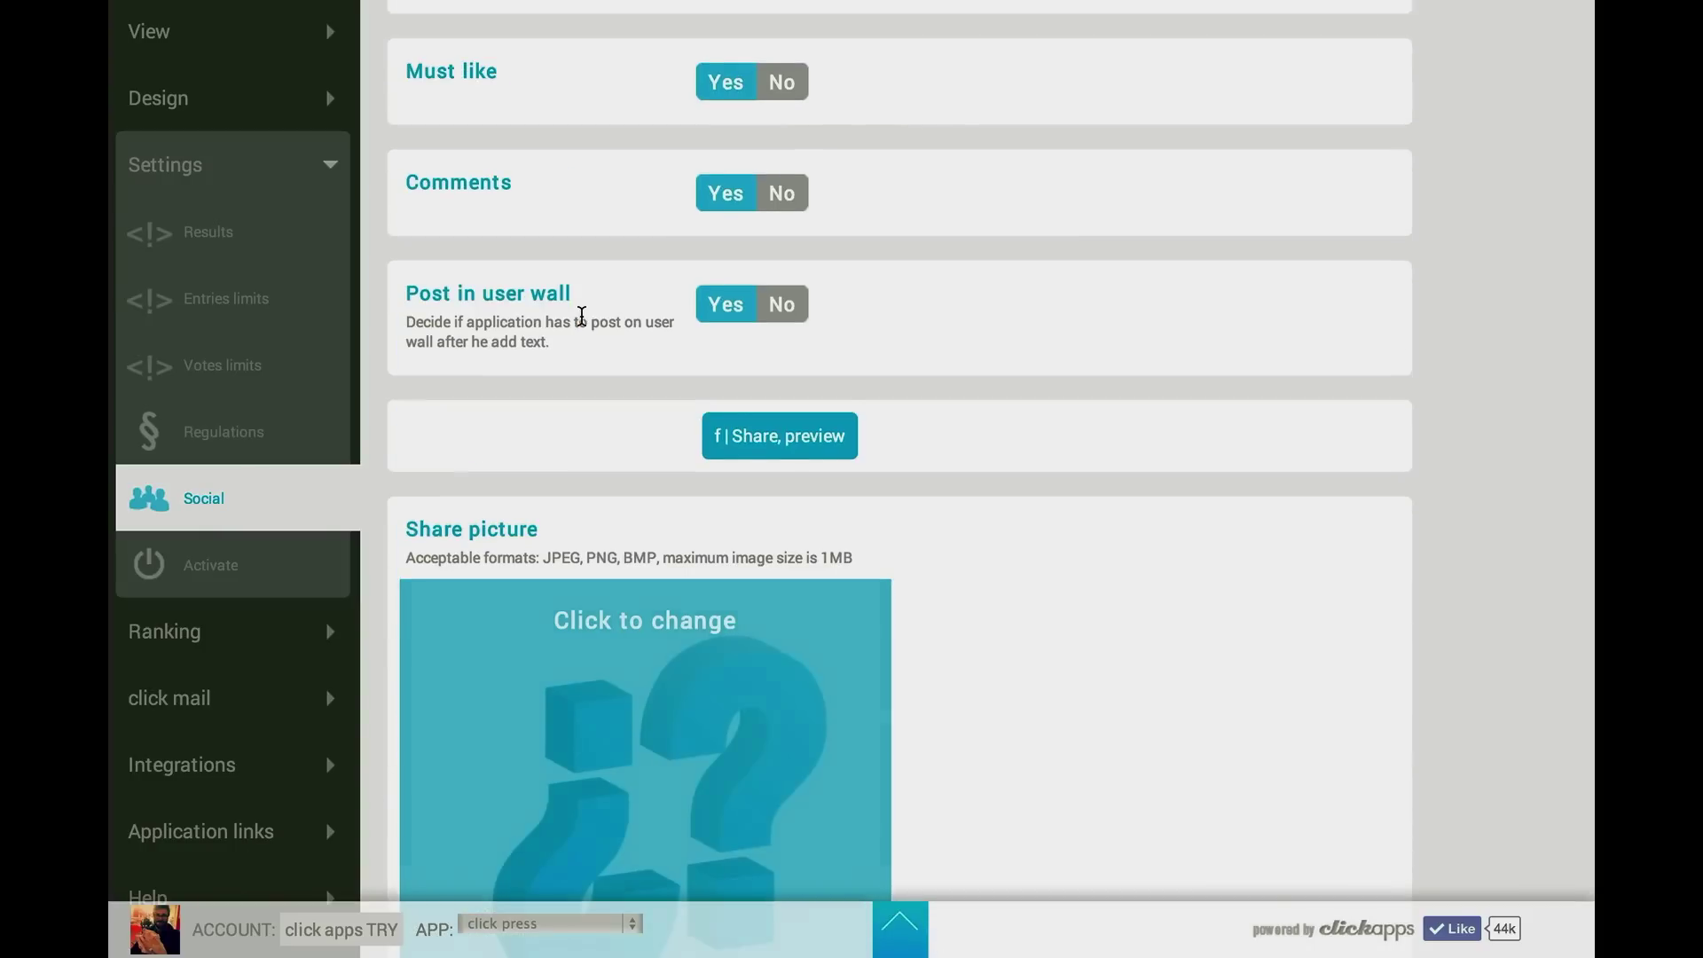
{"action": "left_click", "coordinate": [728, 174]}
{"action": "left_click", "coordinate": [728, 175]}
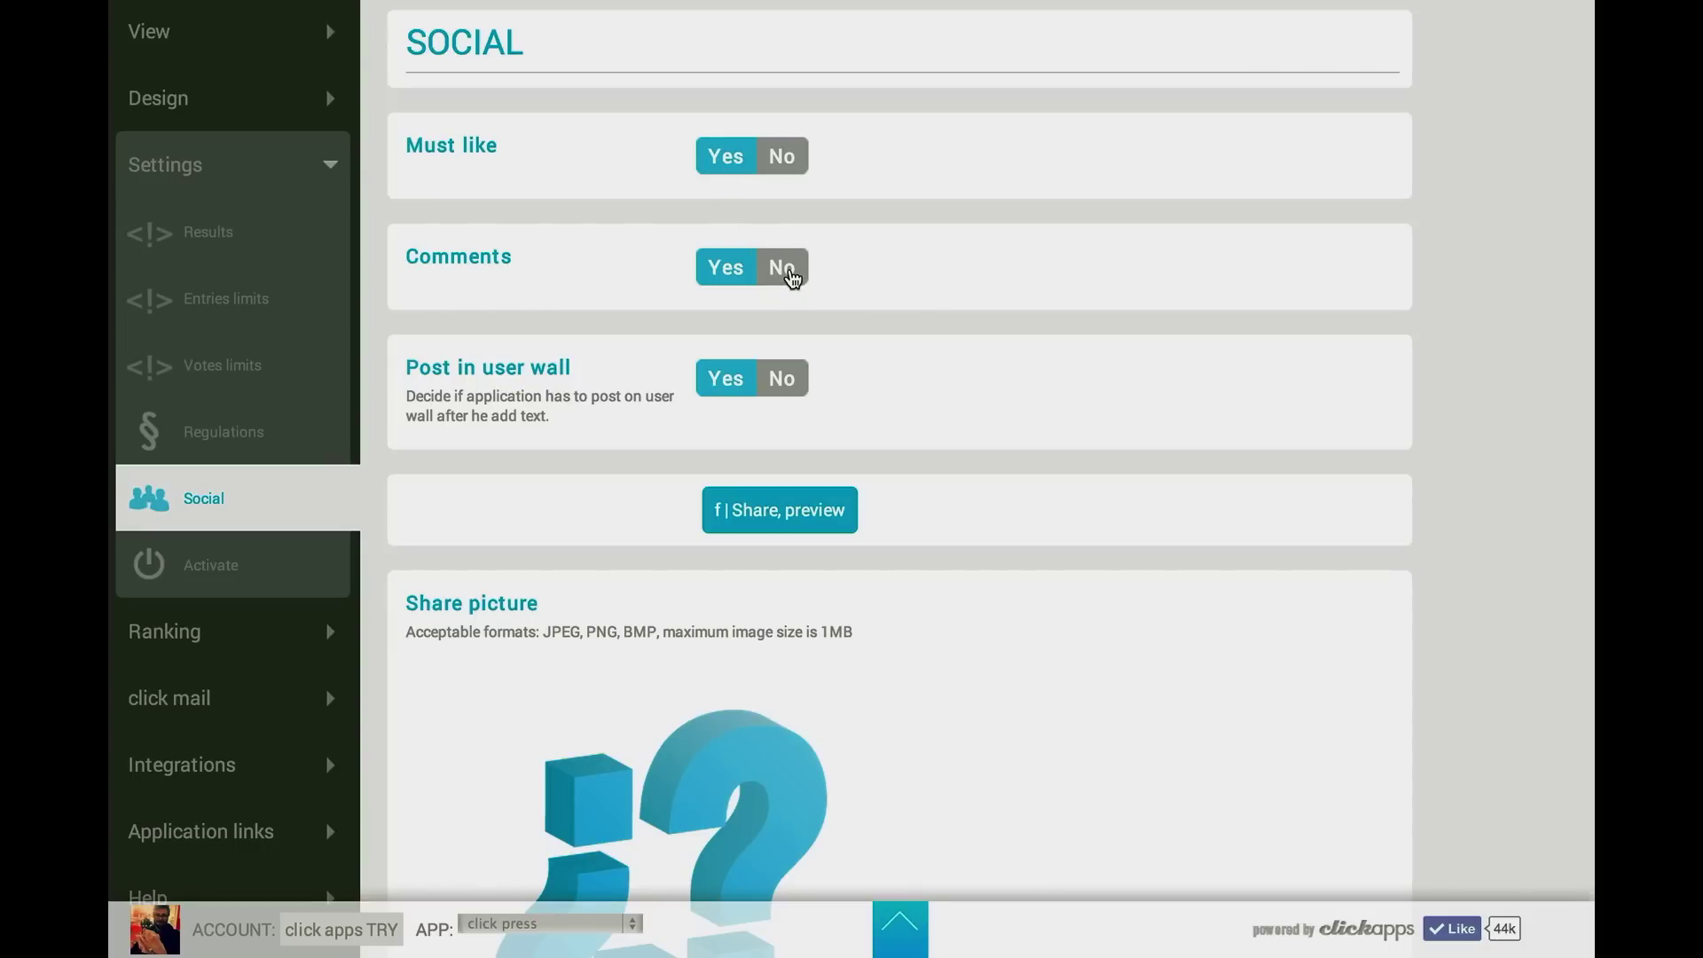
{"action": "left_click", "coordinate": [726, 270]}
{"action": "scroll", "coordinate": [848, 354], "scroll_direction": "down", "scroll_amount": 1}
{"action": "left_click", "coordinate": [784, 324]}
{"action": "left_click", "coordinate": [733, 324]}
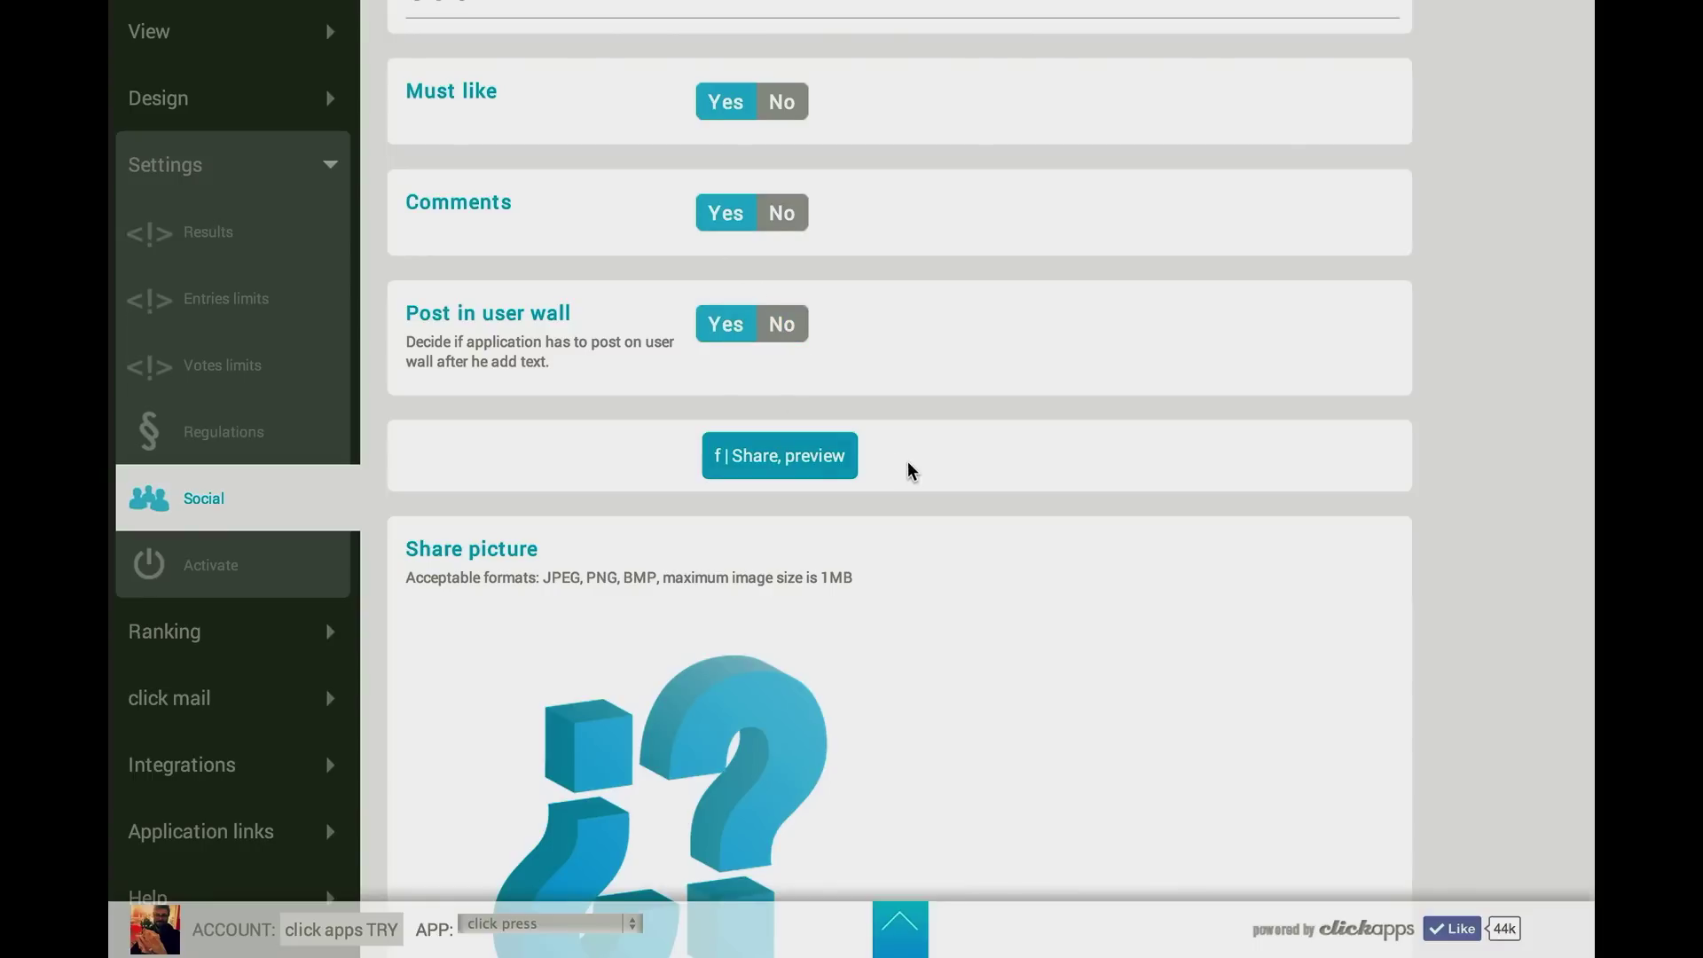
Preview the Facebook share post without publishing it, and review the share picture, share title and share caption
{"action": "scroll", "coordinate": [910, 468], "scroll_direction": "down", "scroll_amount": 1}
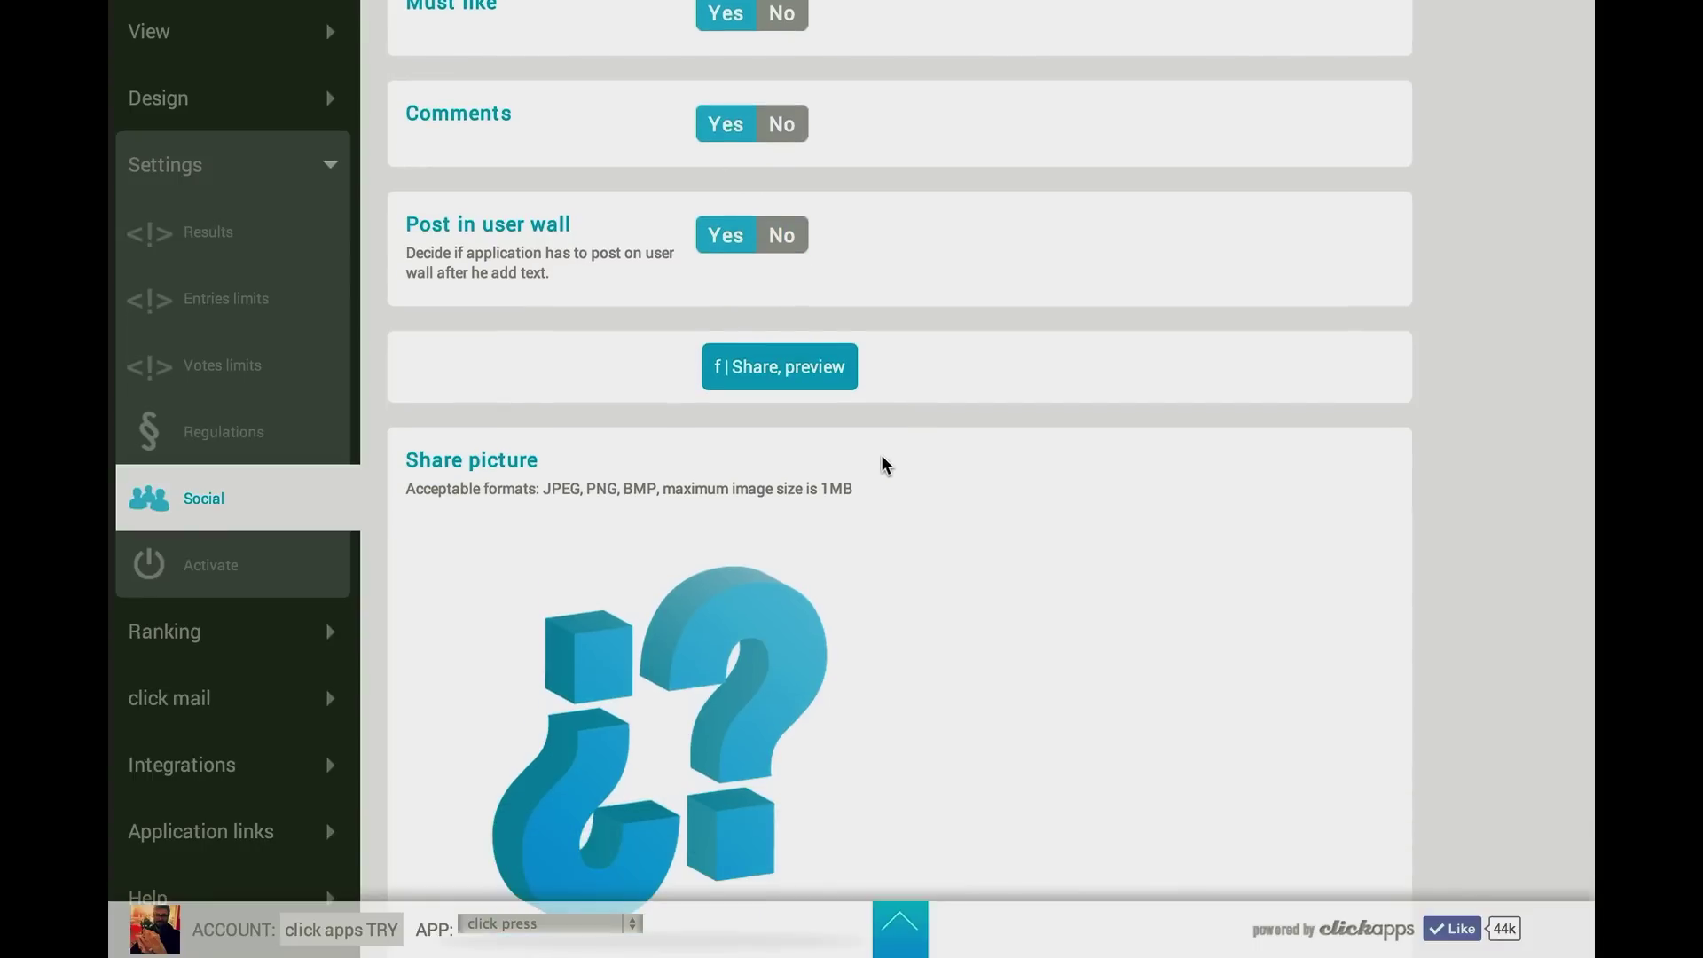
{"action": "left_click", "coordinate": [817, 382]}
{"action": "scroll", "coordinate": [890, 490], "scroll_direction": "down", "scroll_amount": 5}
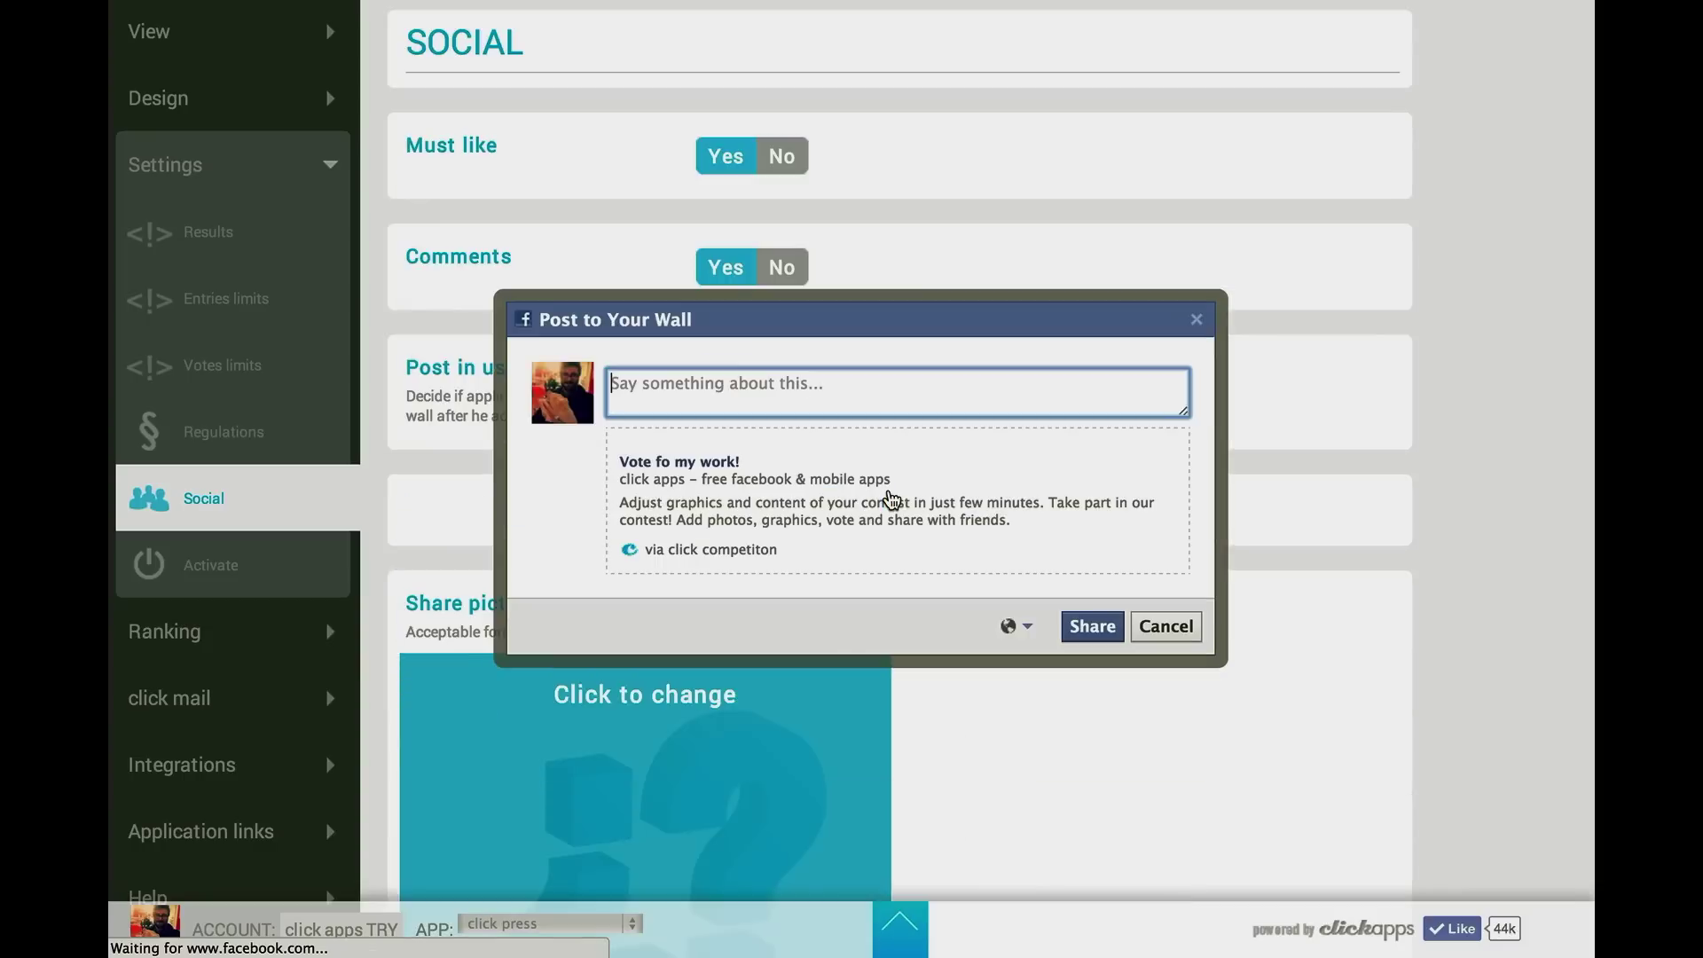
{"action": "scroll", "coordinate": [891, 499], "scroll_direction": "down", "scroll_amount": 3}
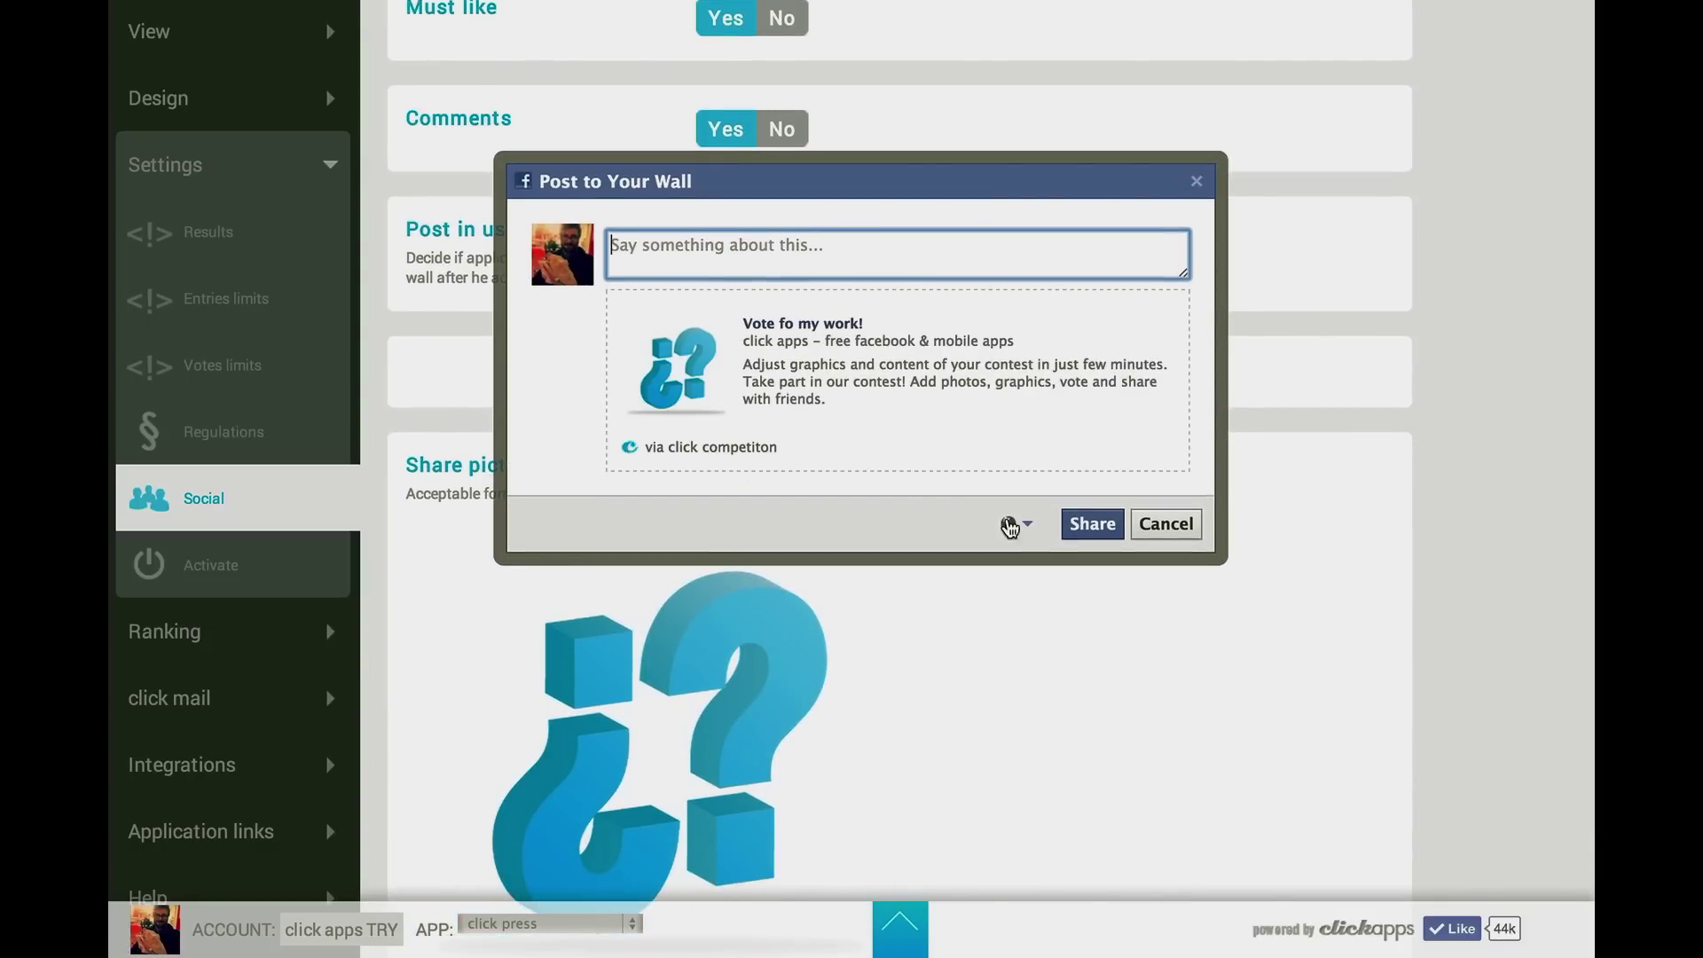
{"action": "left_click", "coordinate": [1185, 533]}
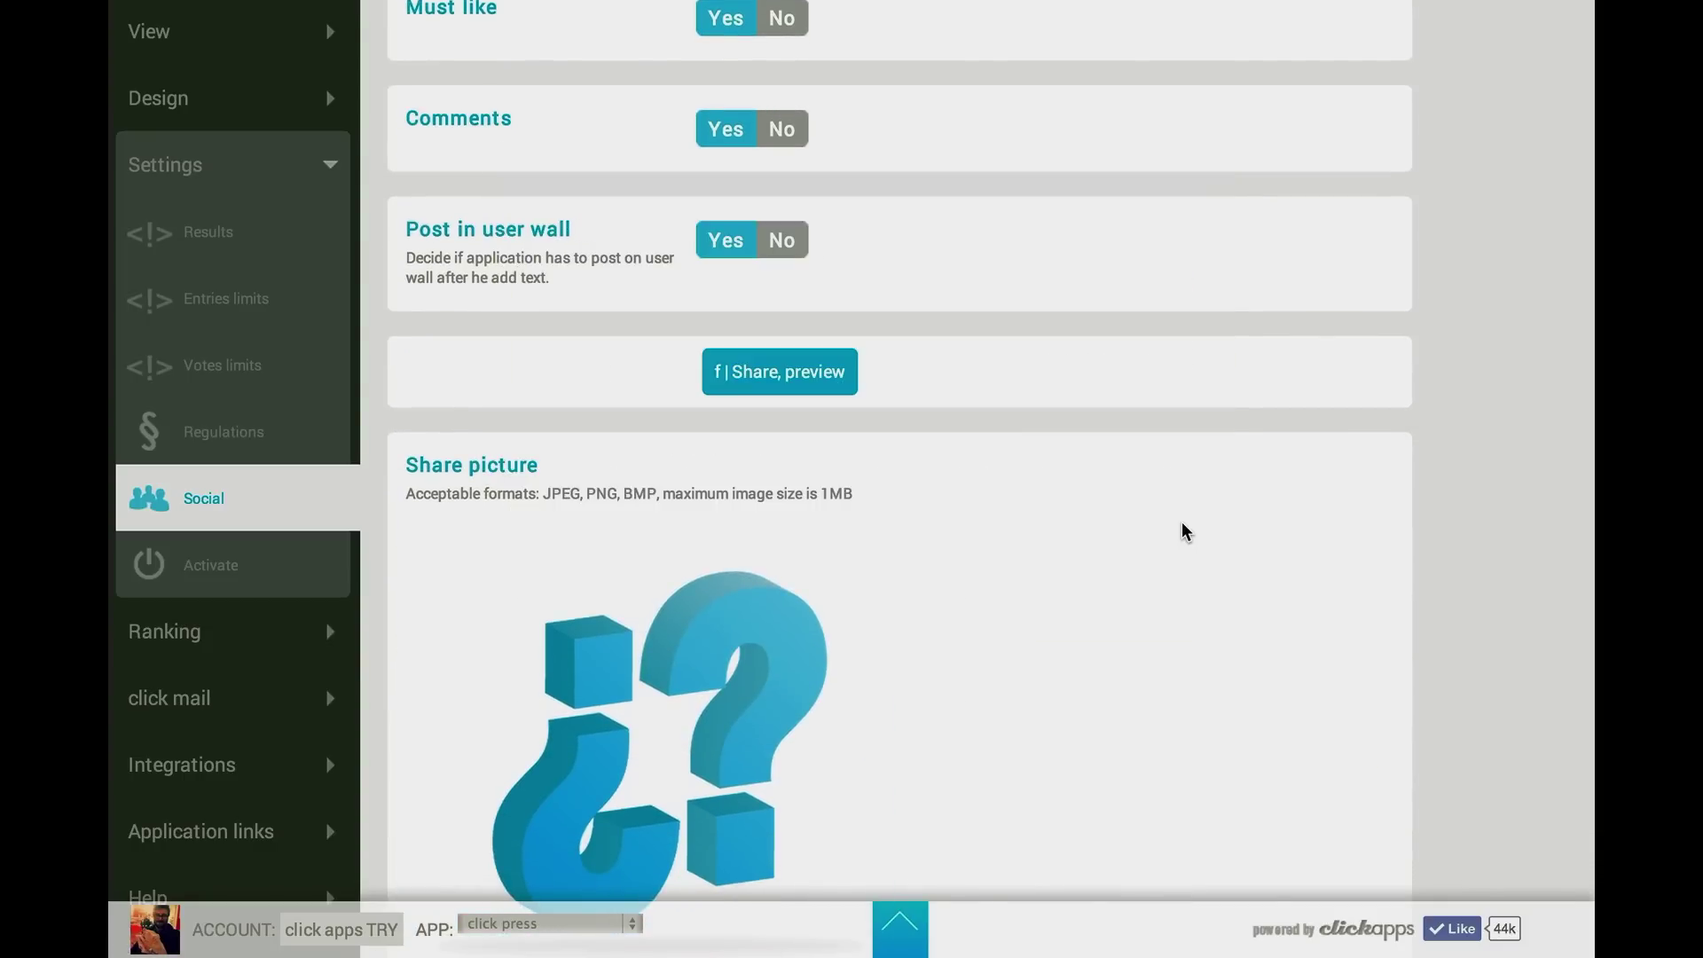
{"action": "scroll", "coordinate": [1180, 532], "scroll_direction": "down", "scroll_amount": 3}
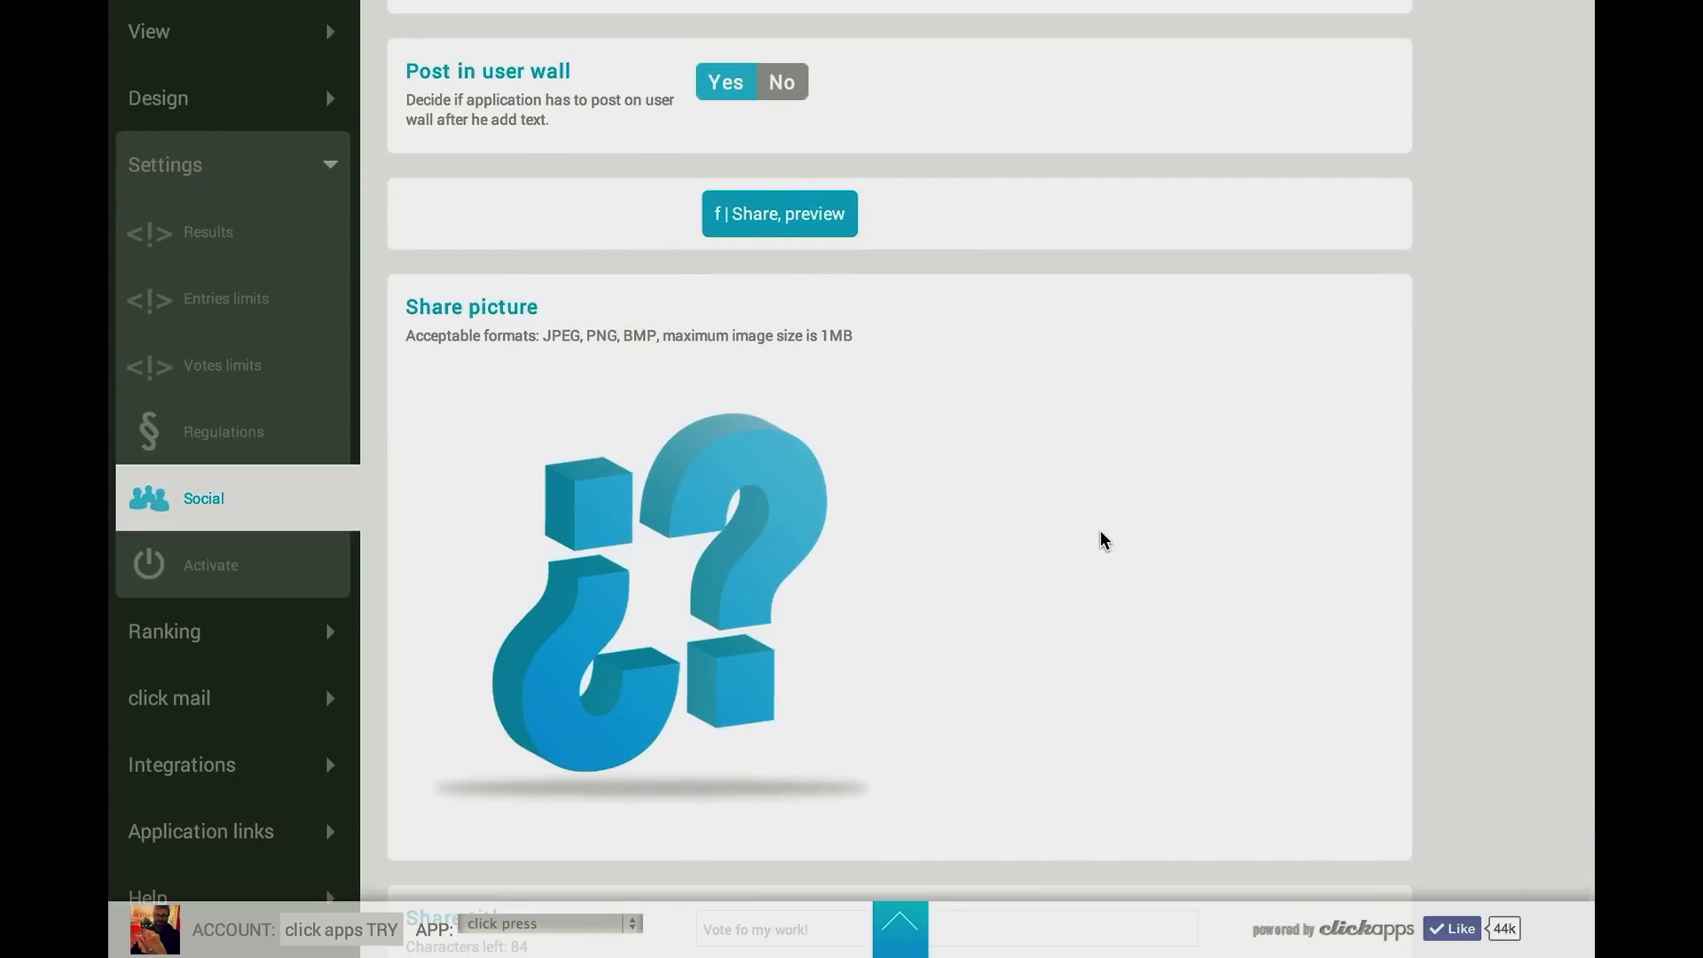
{"action": "scroll", "coordinate": [970, 581], "scroll_direction": "down", "scroll_amount": 8}
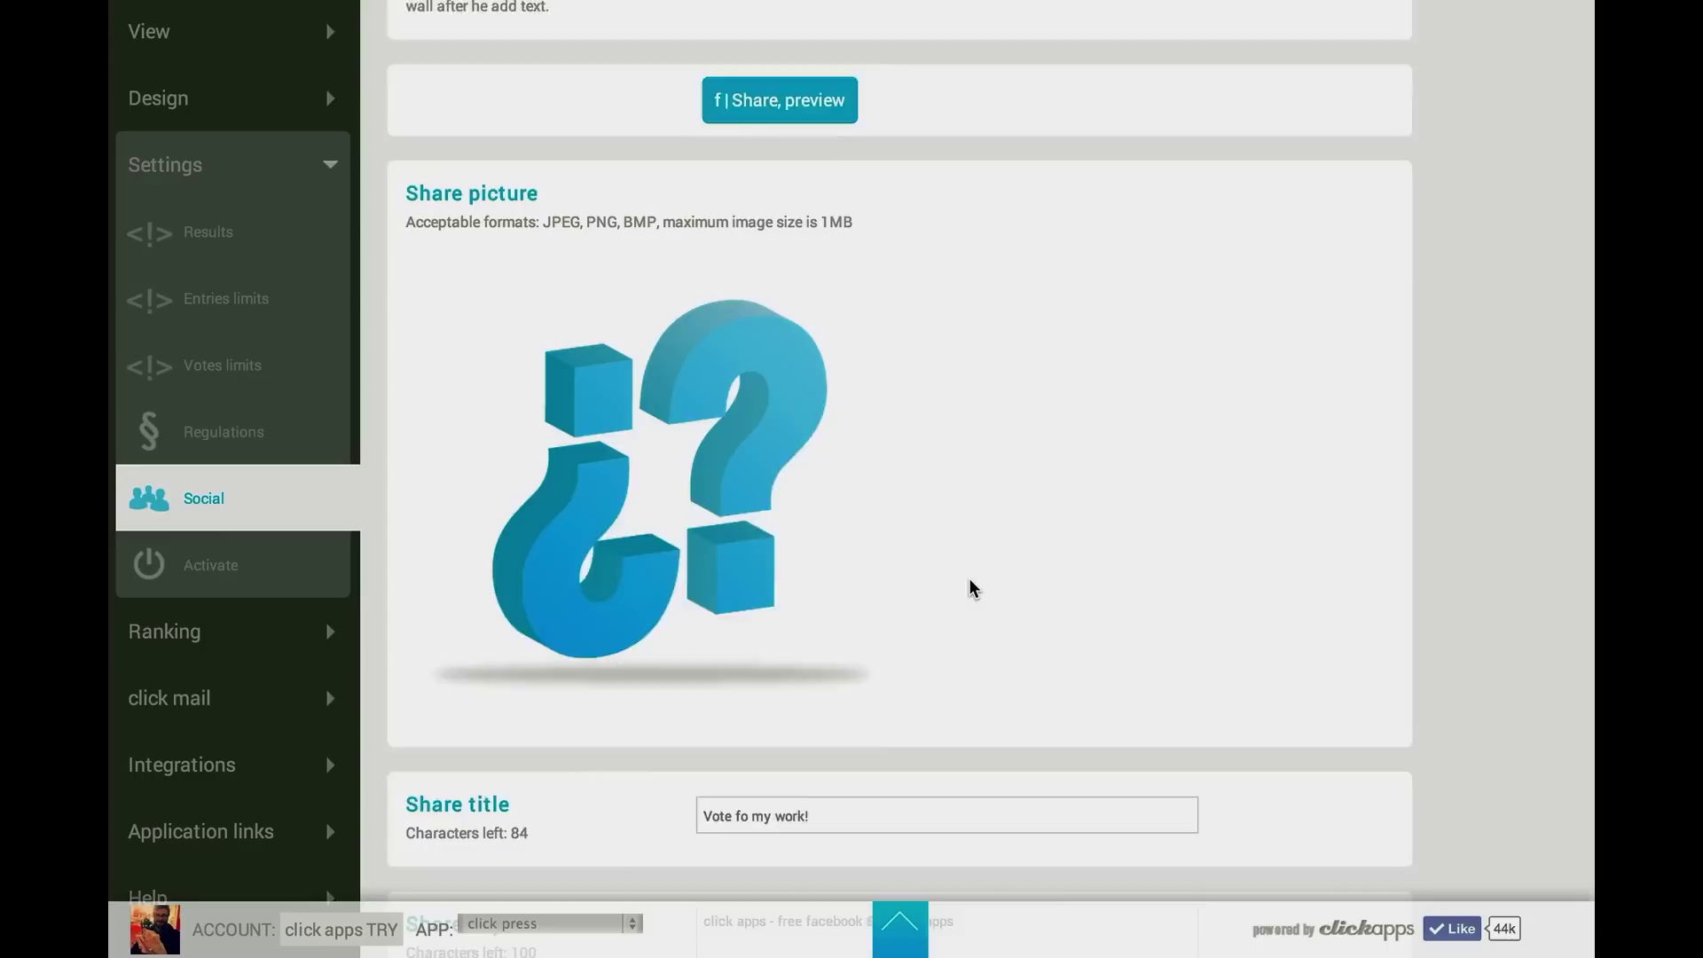
{"action": "left_click", "coordinate": [859, 503]}
{"action": "left_click", "coordinate": [867, 606]}
{"action": "left_click_drag", "start_coordinate": [985, 604], "coordinate": [727, 600]}
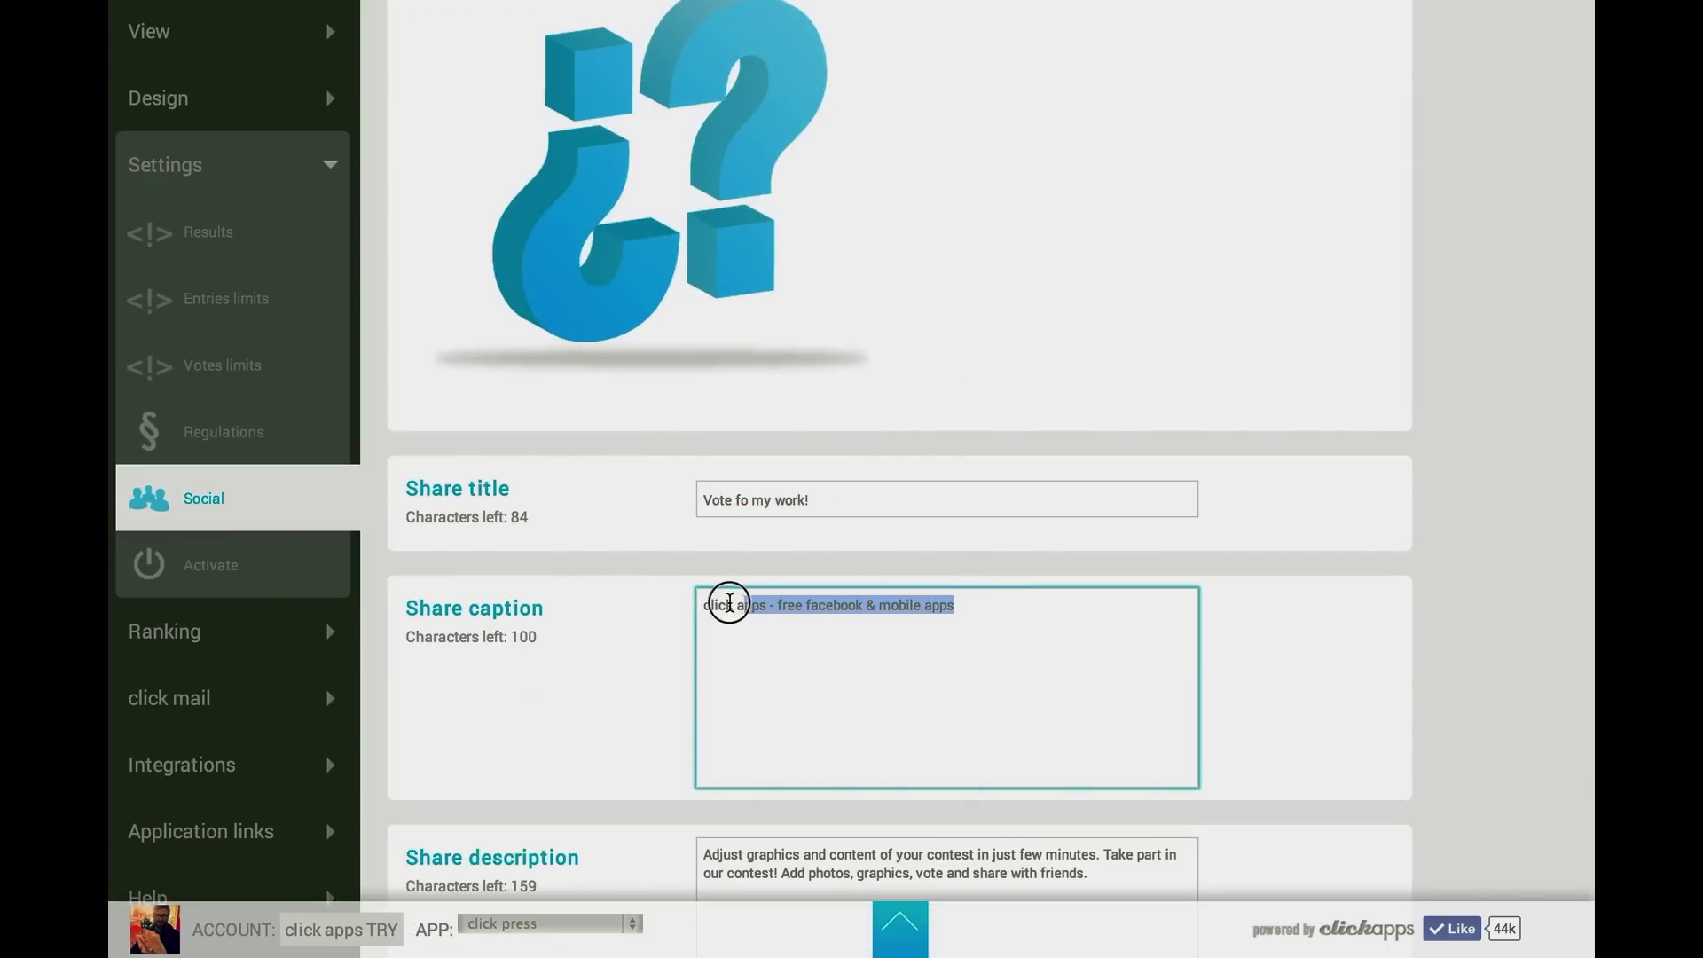
Open the Activate settings and make the application visible to users
{"action": "left_click", "coordinate": [239, 565]}
{"action": "scroll", "coordinate": [744, 404], "scroll_direction": "up", "scroll_amount": 10}
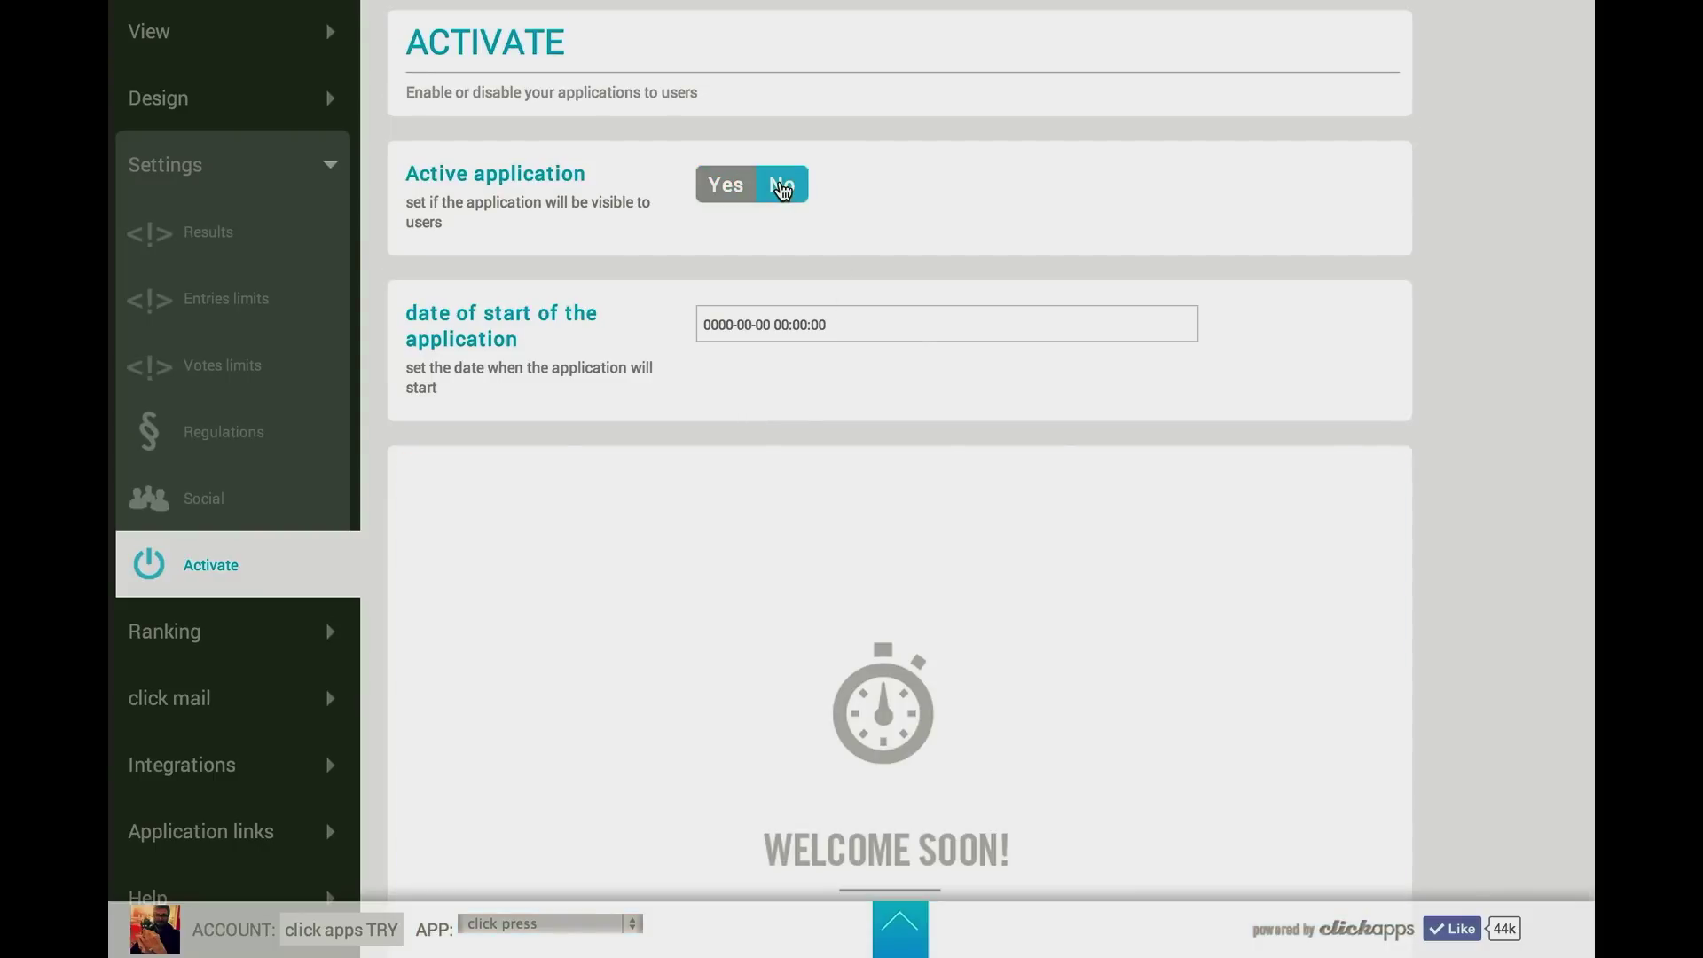
{"action": "left_click", "coordinate": [735, 185]}
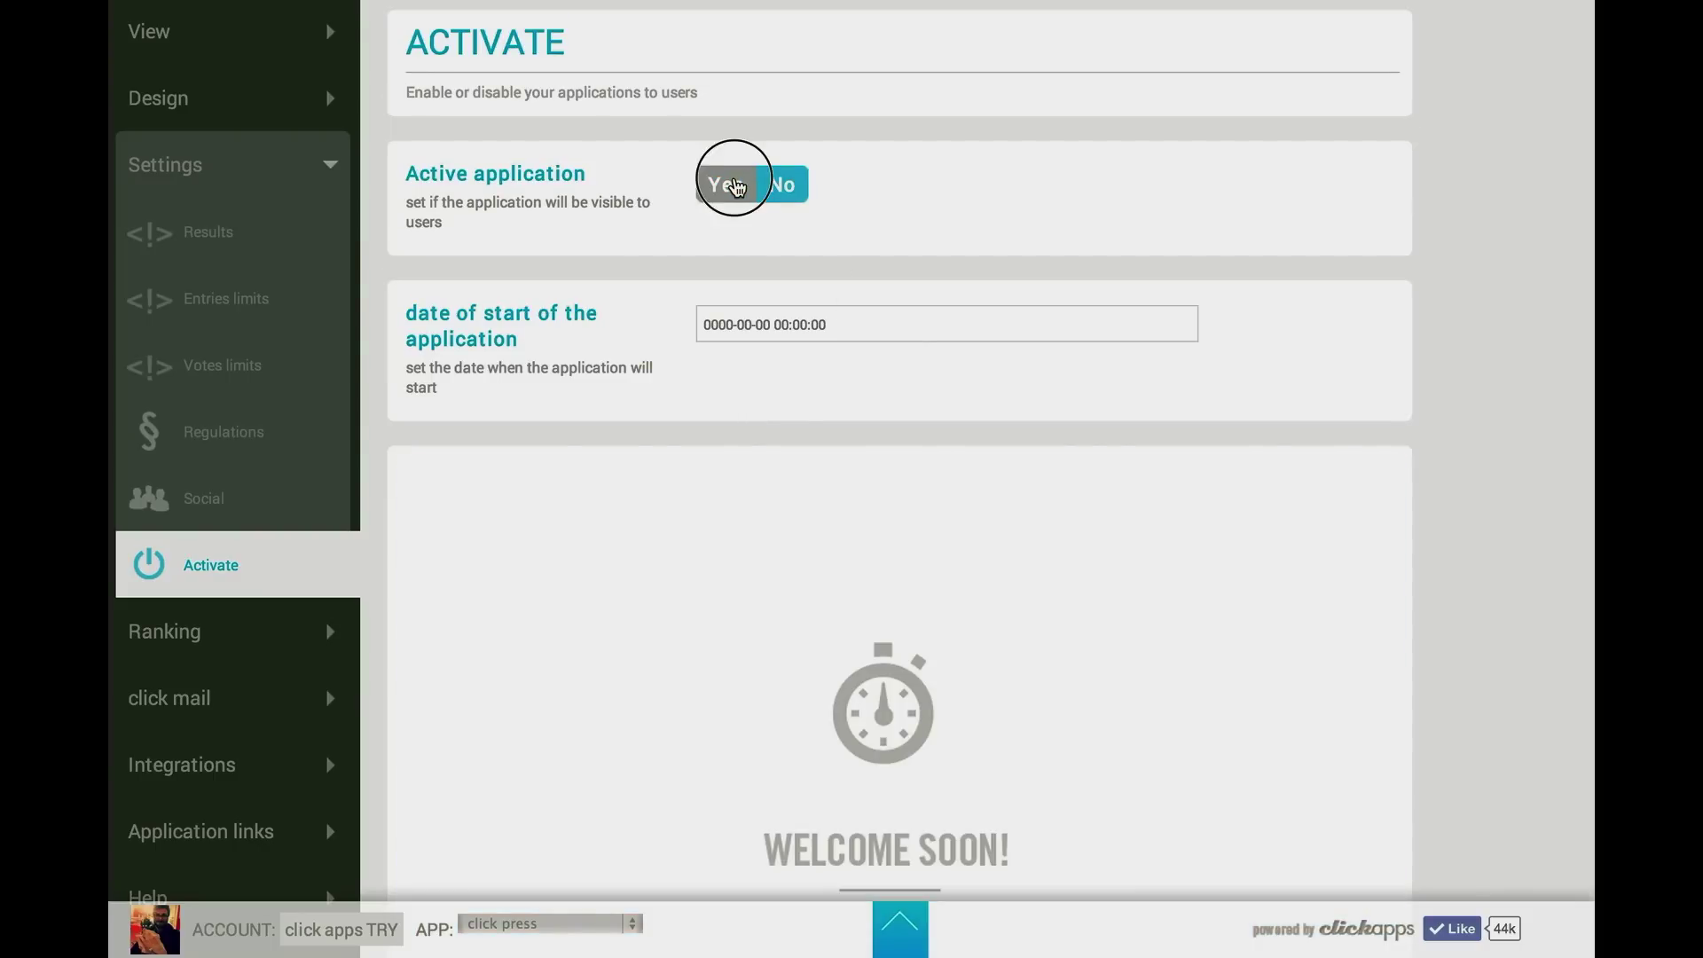
{"action": "left_click", "coordinate": [877, 328]}
{"action": "left_click", "coordinate": [785, 188]}
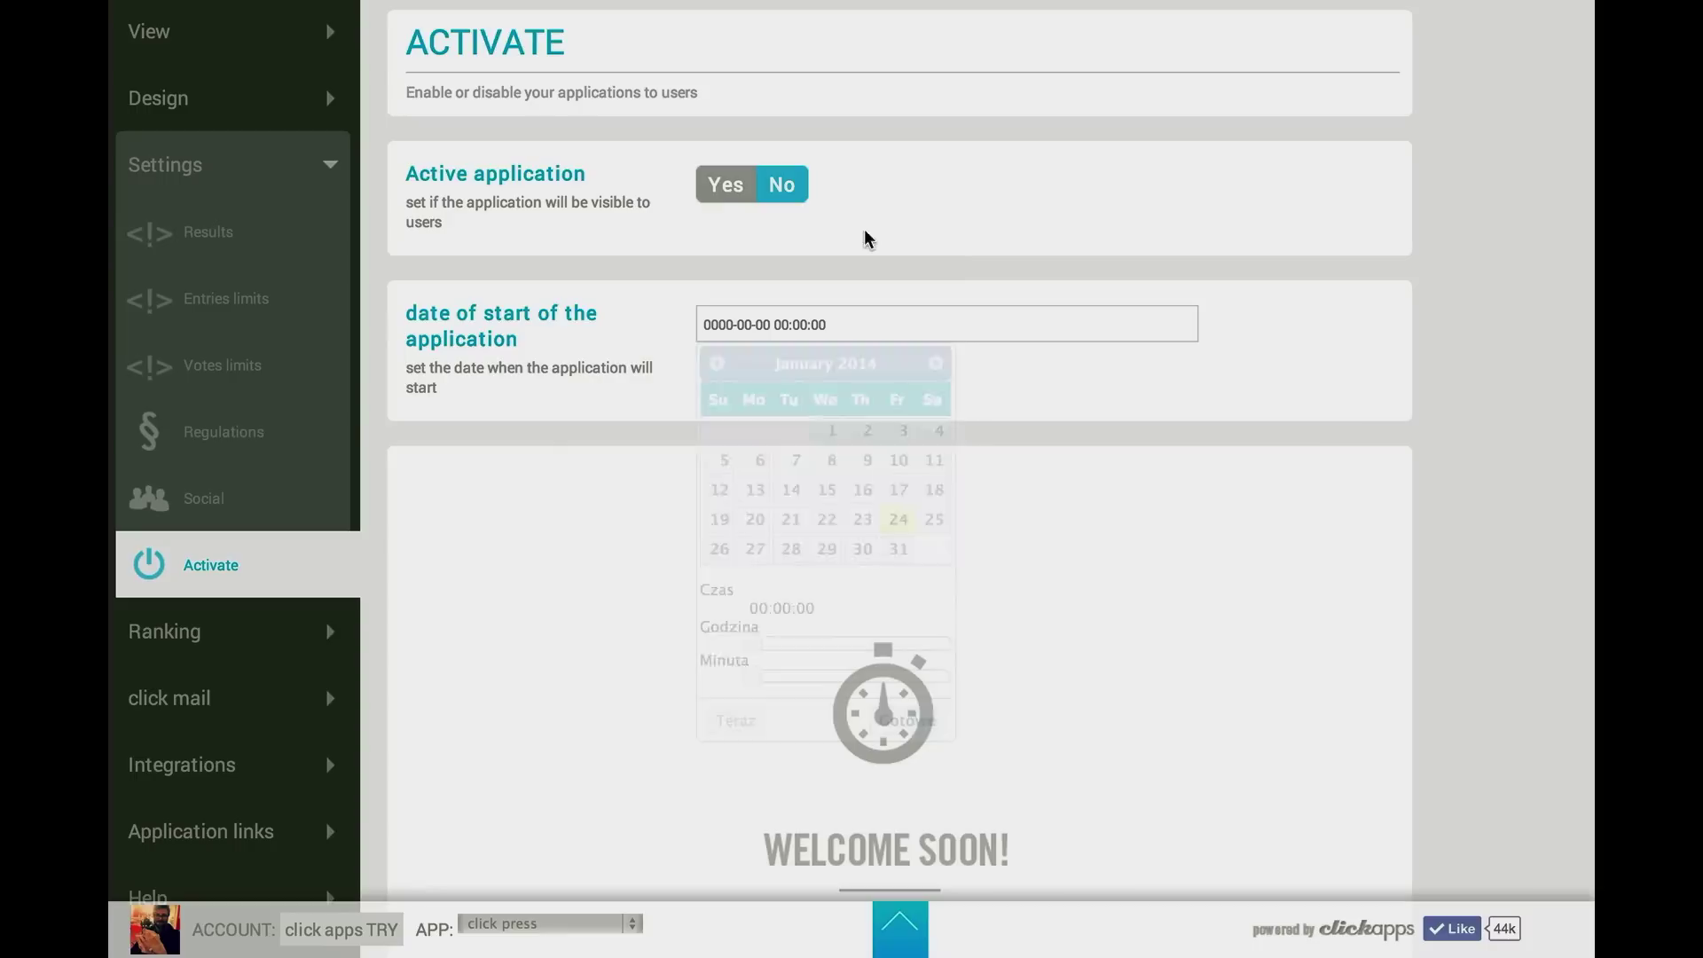
{"action": "left_click", "coordinate": [895, 312]}
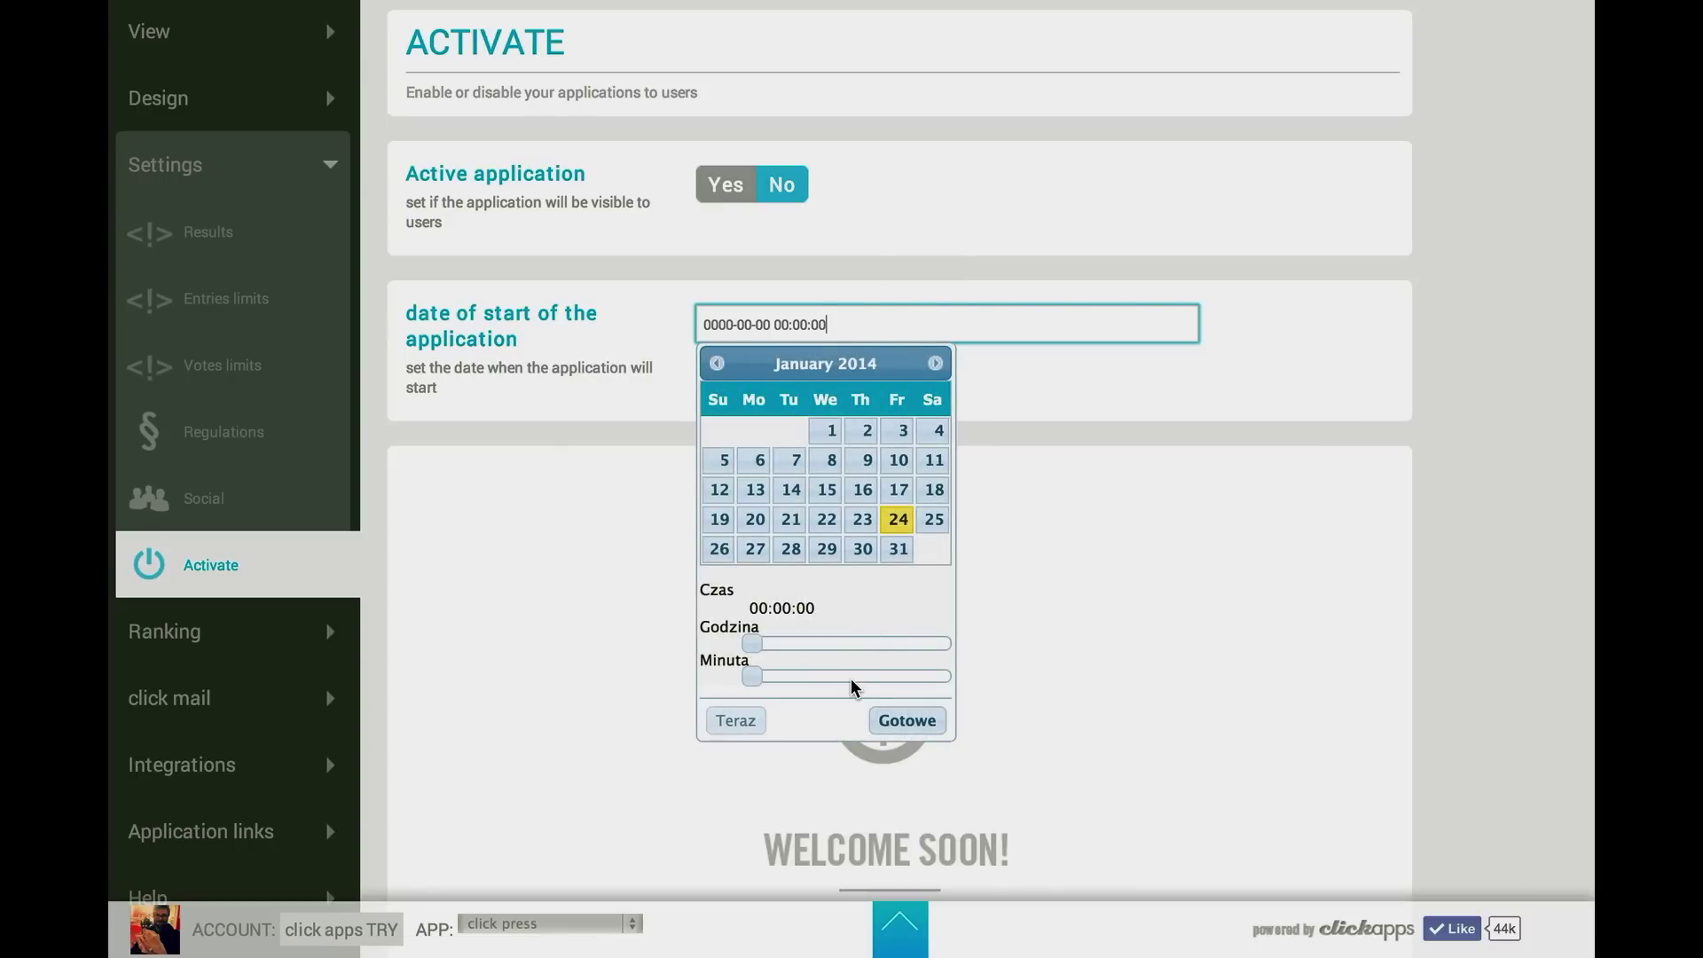
Set Active application to Yes and save the Activate settings
{"action": "left_click", "coordinate": [723, 185]}
{"action": "scroll", "coordinate": [780, 506], "scroll_direction": "down", "scroll_amount": 5}
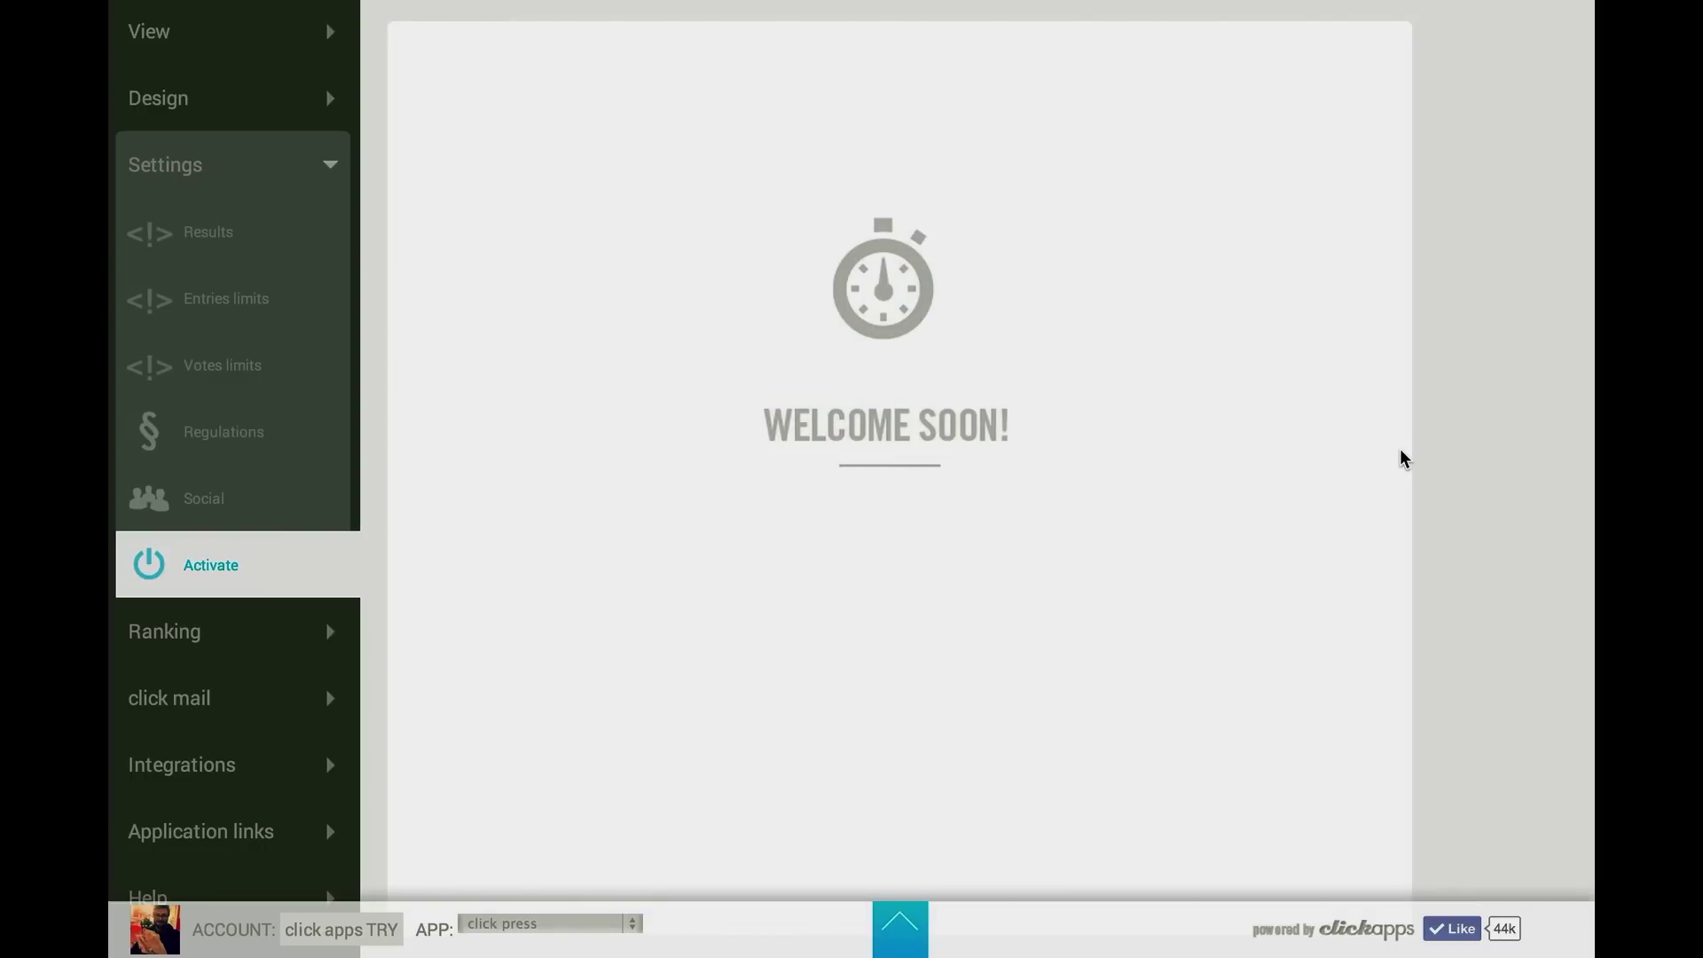
{"action": "scroll", "coordinate": [1402, 459], "scroll_direction": "down", "scroll_amount": 5}
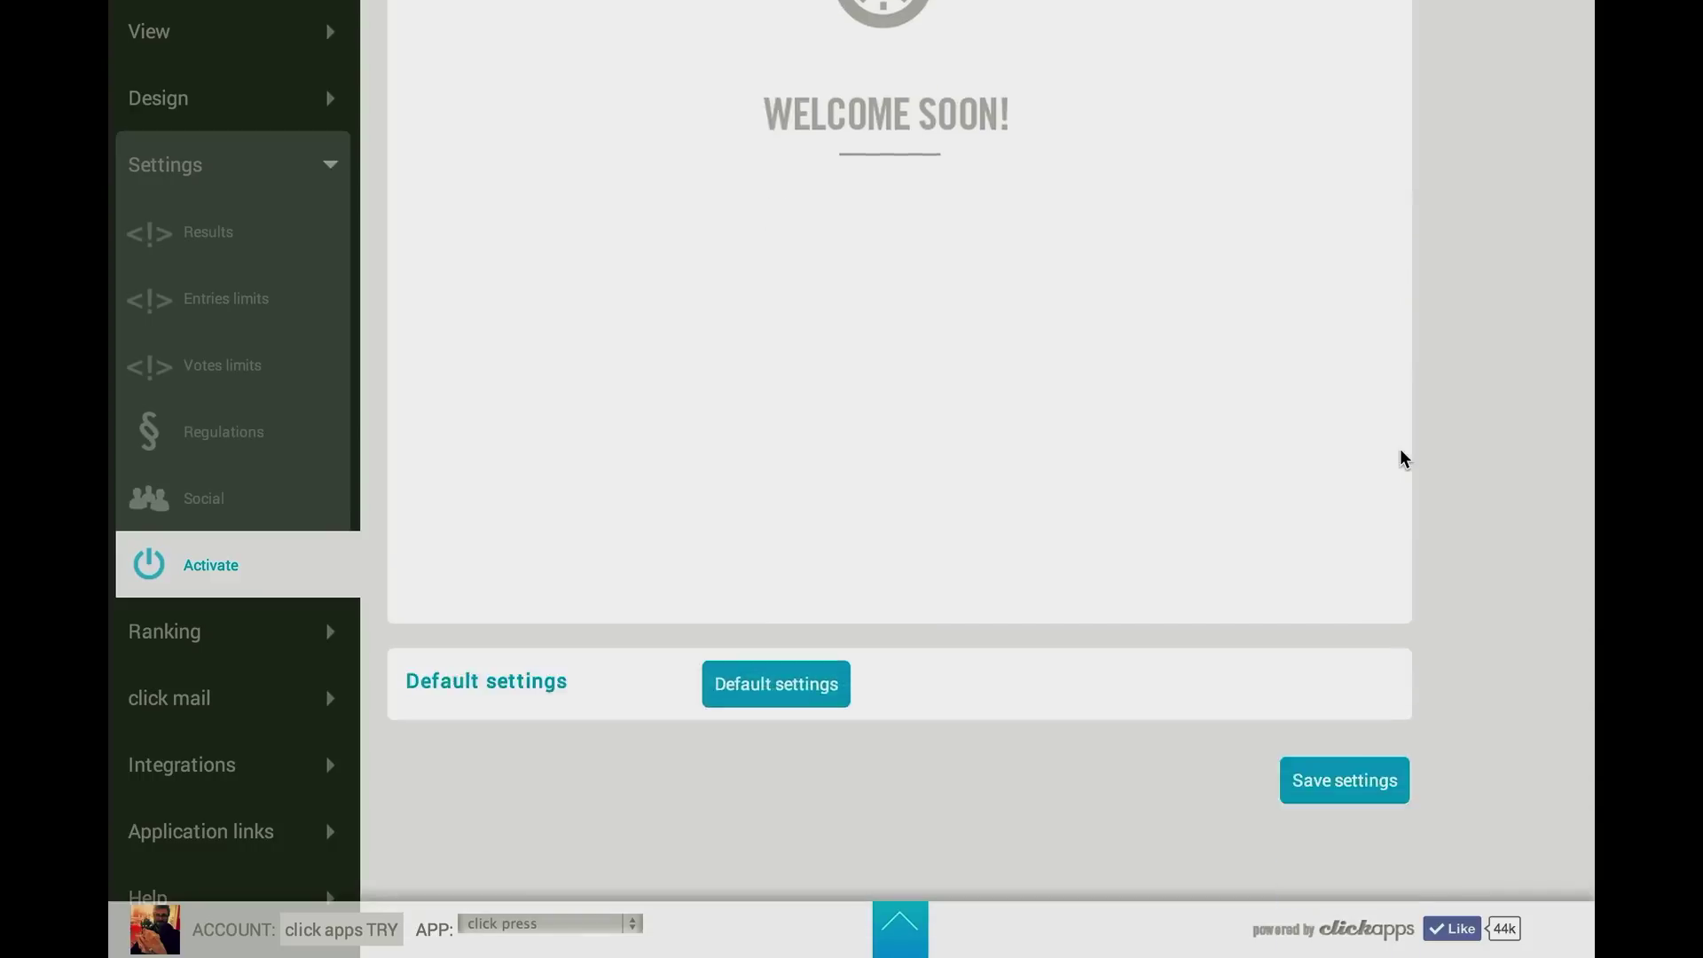
{"action": "left_click", "coordinate": [1348, 696]}
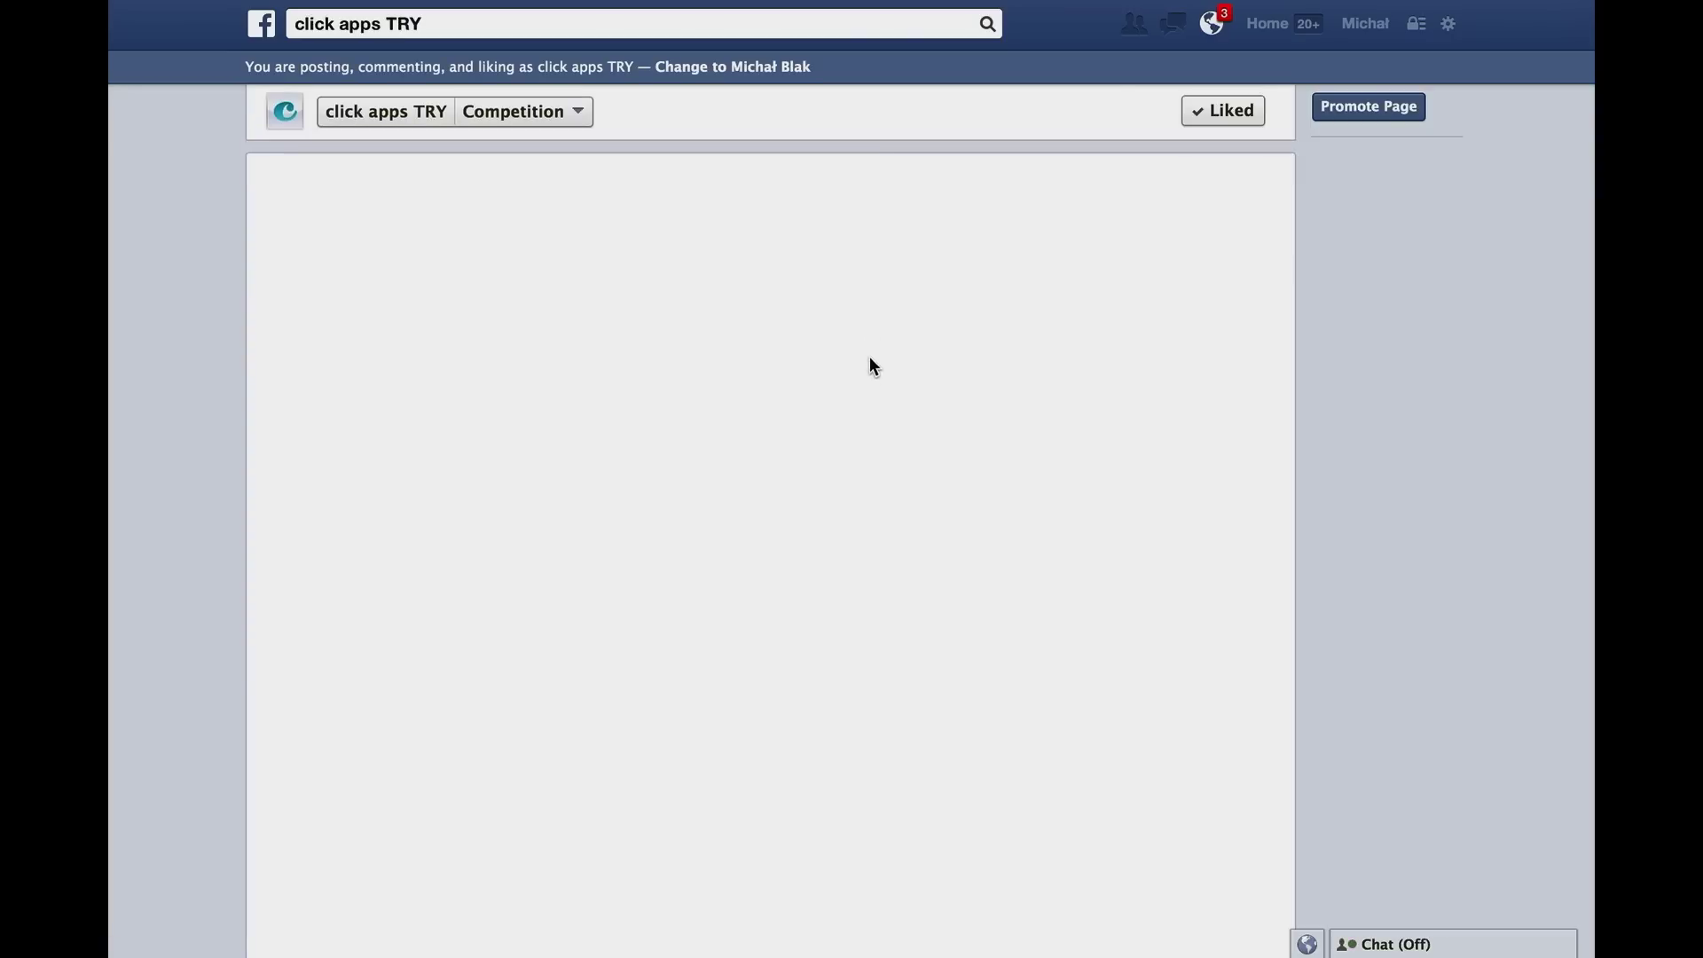
On the fan page's Competition tab, enter the contest through SPRAWDŹ SIĘ! and check its Rules, Regulations, Ranking, Prizes and Gallery pages
{"action": "scroll", "coordinate": [868, 381], "scroll_direction": "down", "scroll_amount": 2}
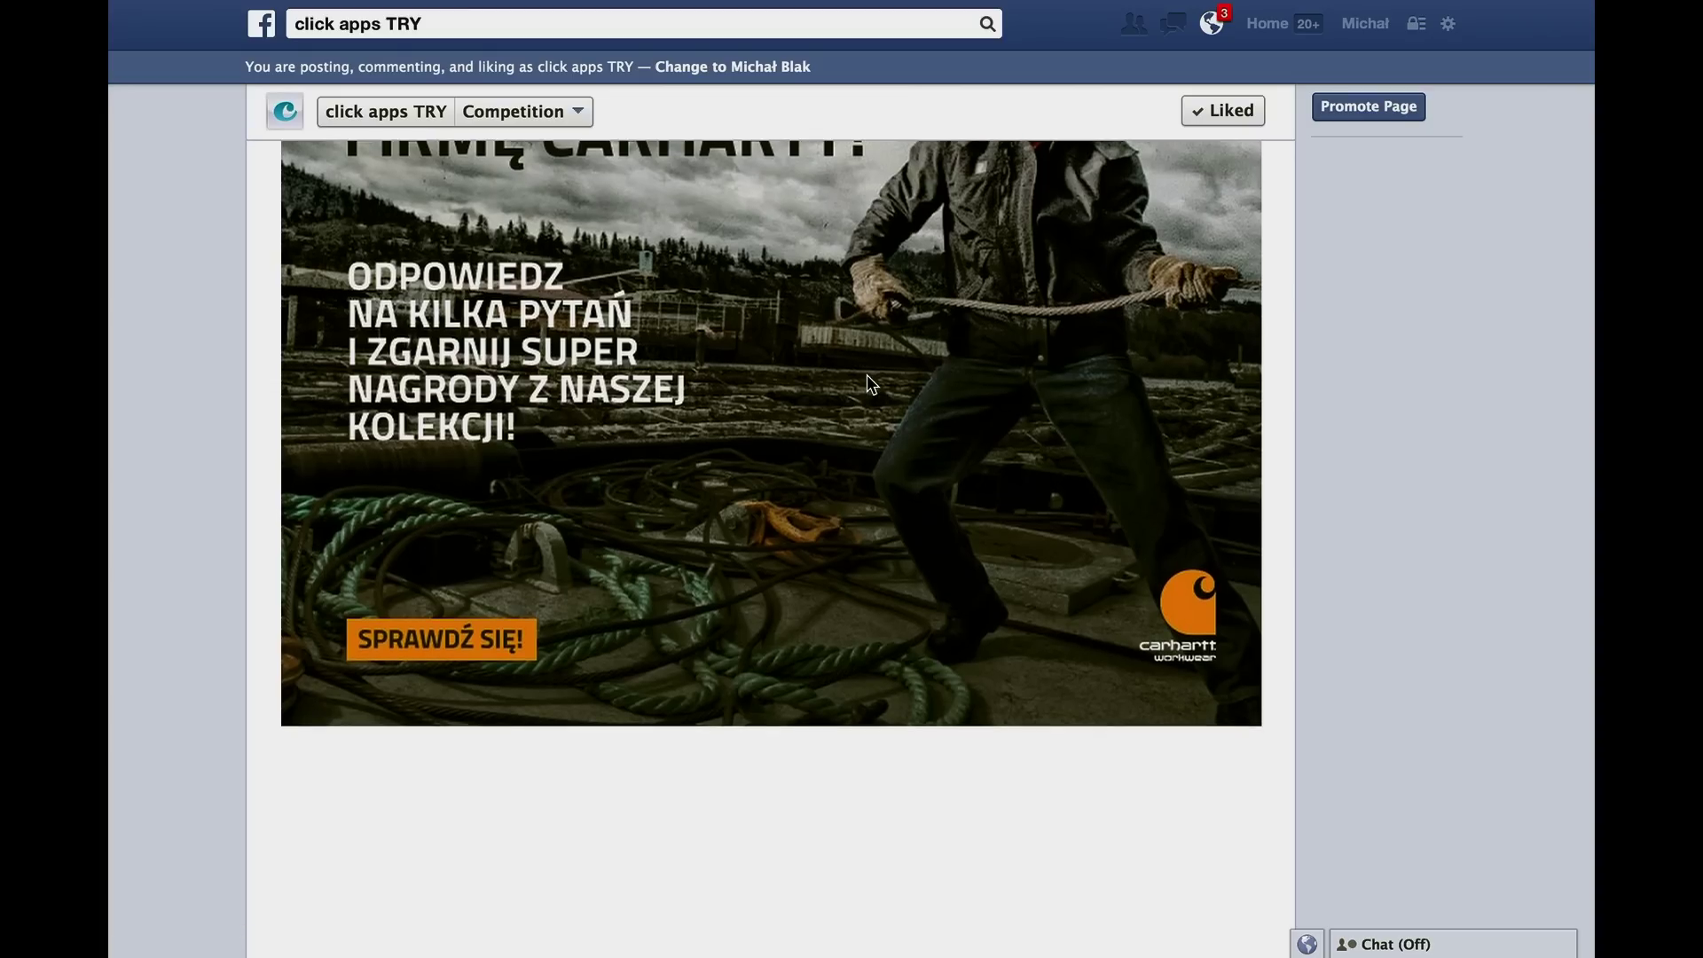
{"action": "left_click", "coordinate": [481, 643]}
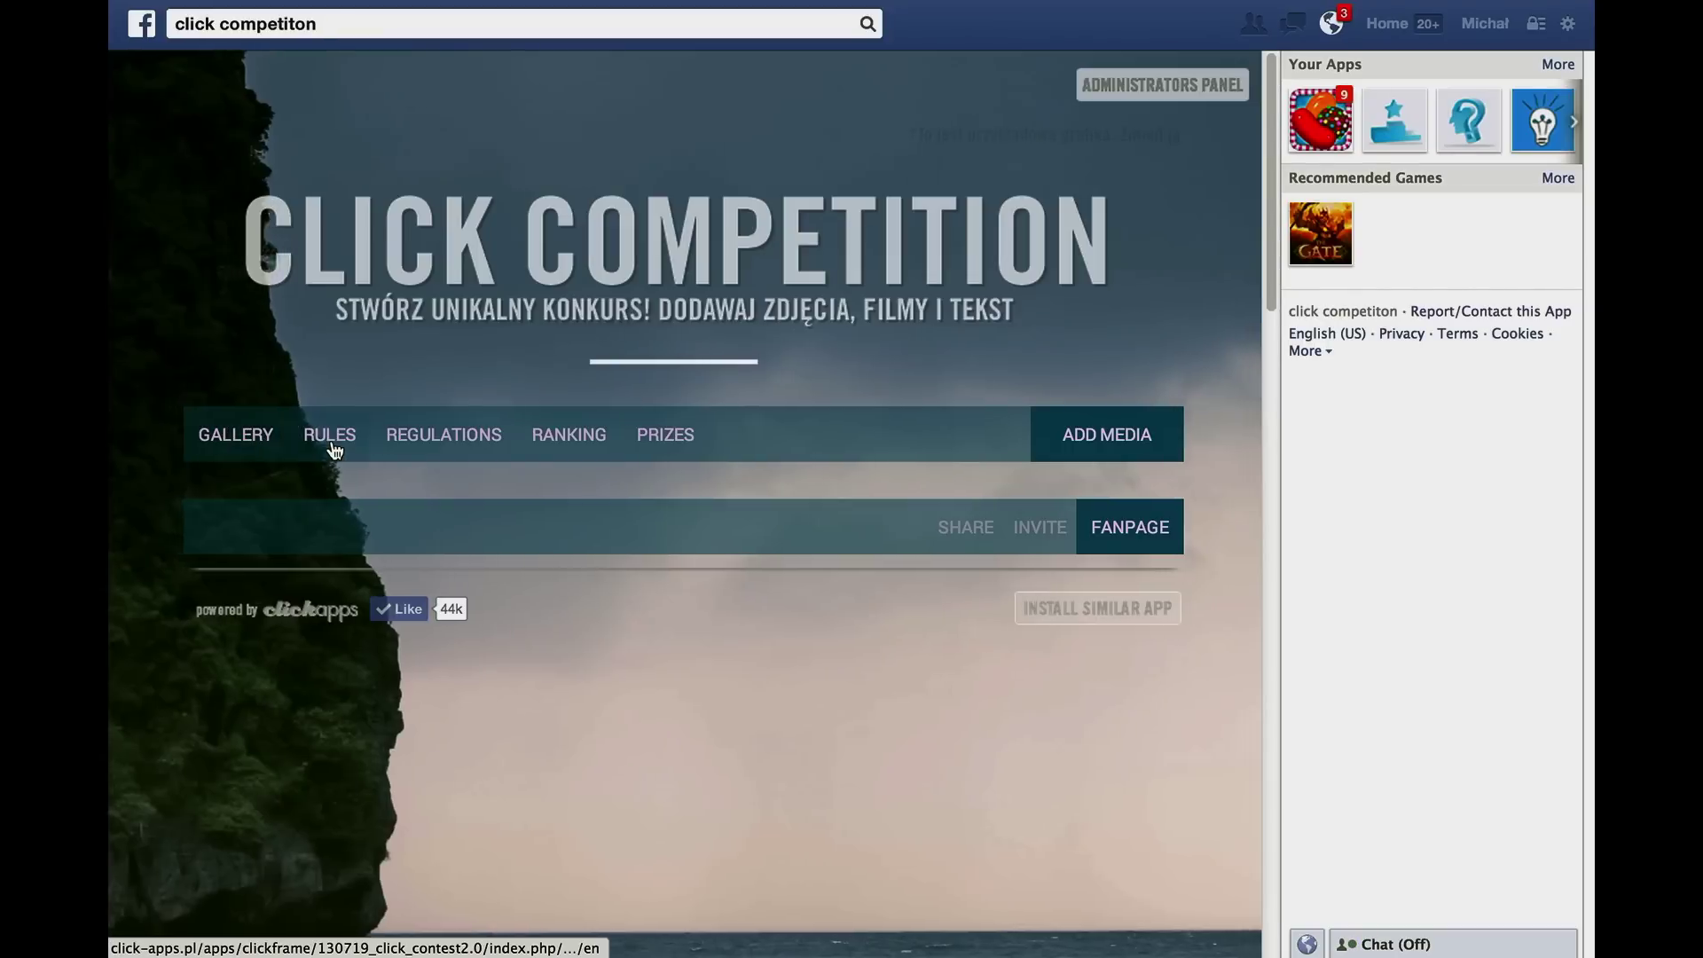
{"action": "left_click", "coordinate": [335, 449]}
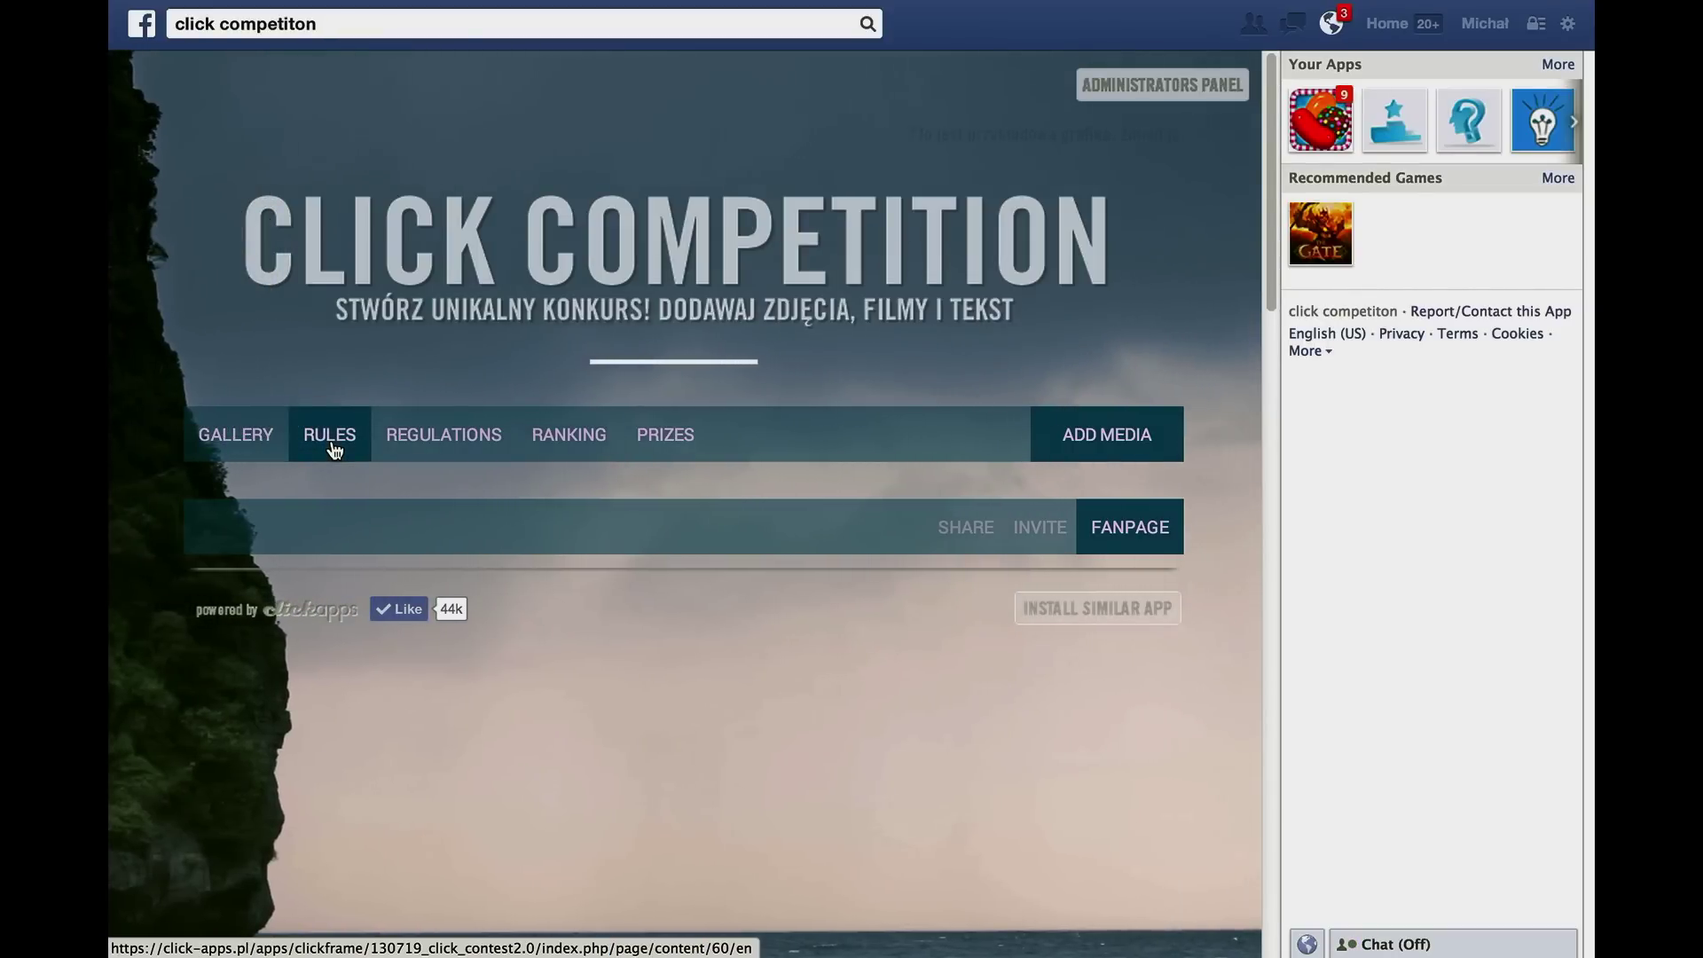
{"action": "left_click", "coordinate": [414, 444]}
{"action": "left_click", "coordinate": [574, 444]}
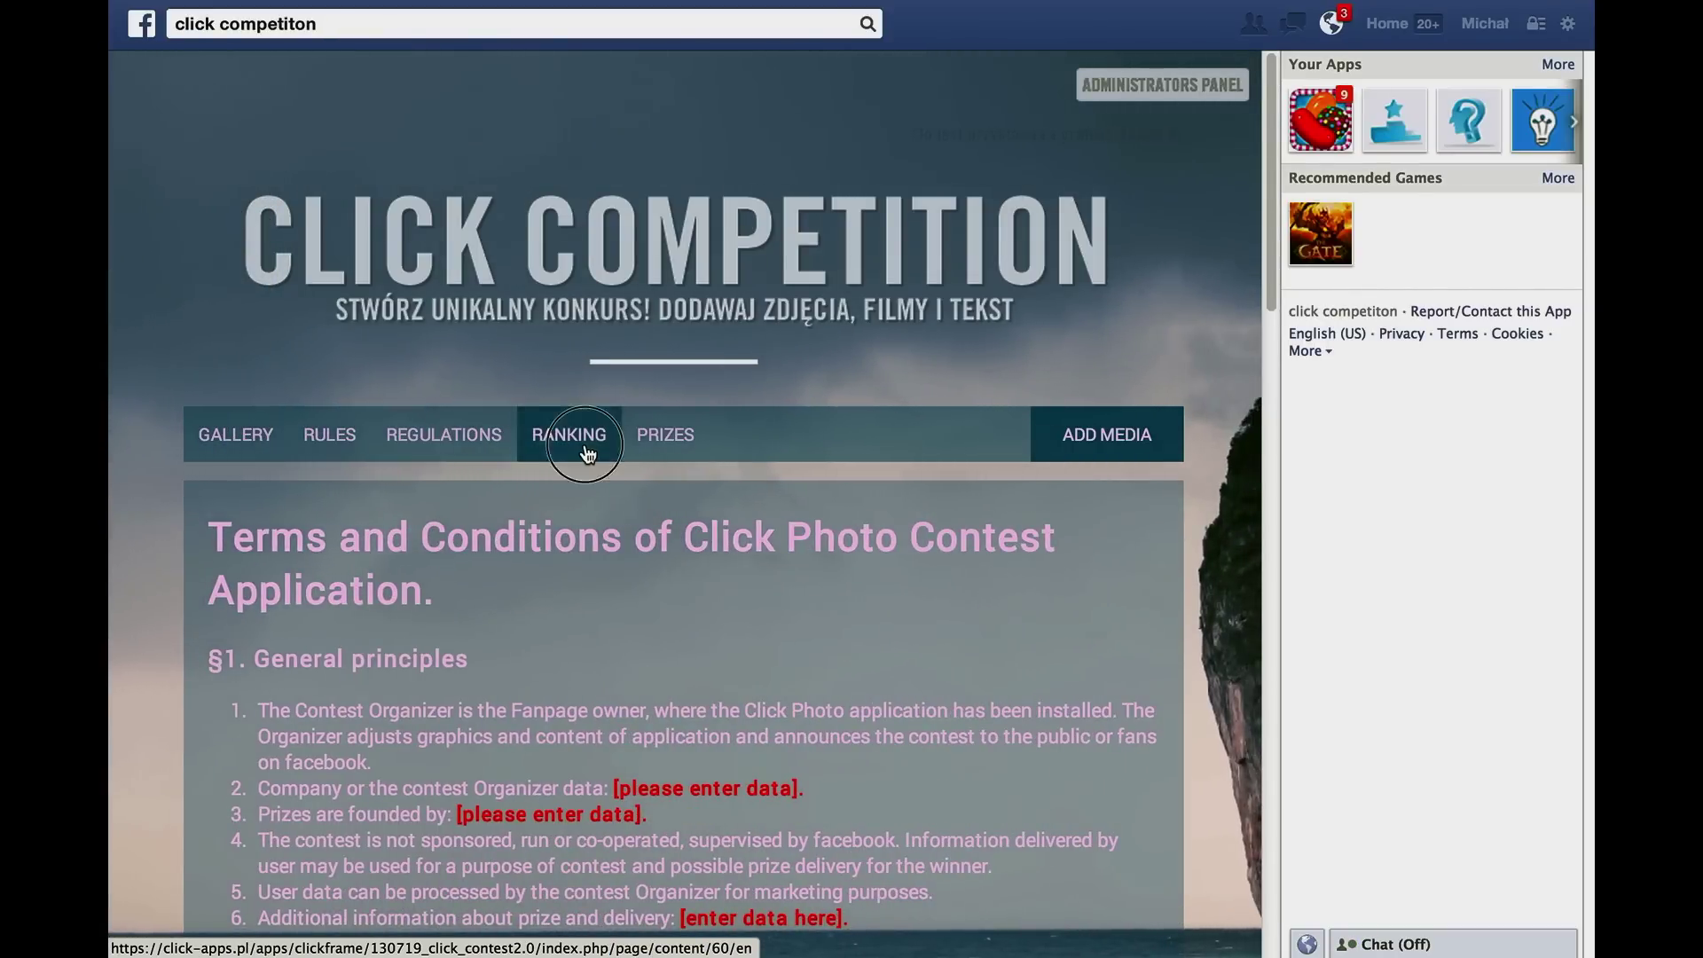
{"action": "left_click", "coordinate": [661, 443]}
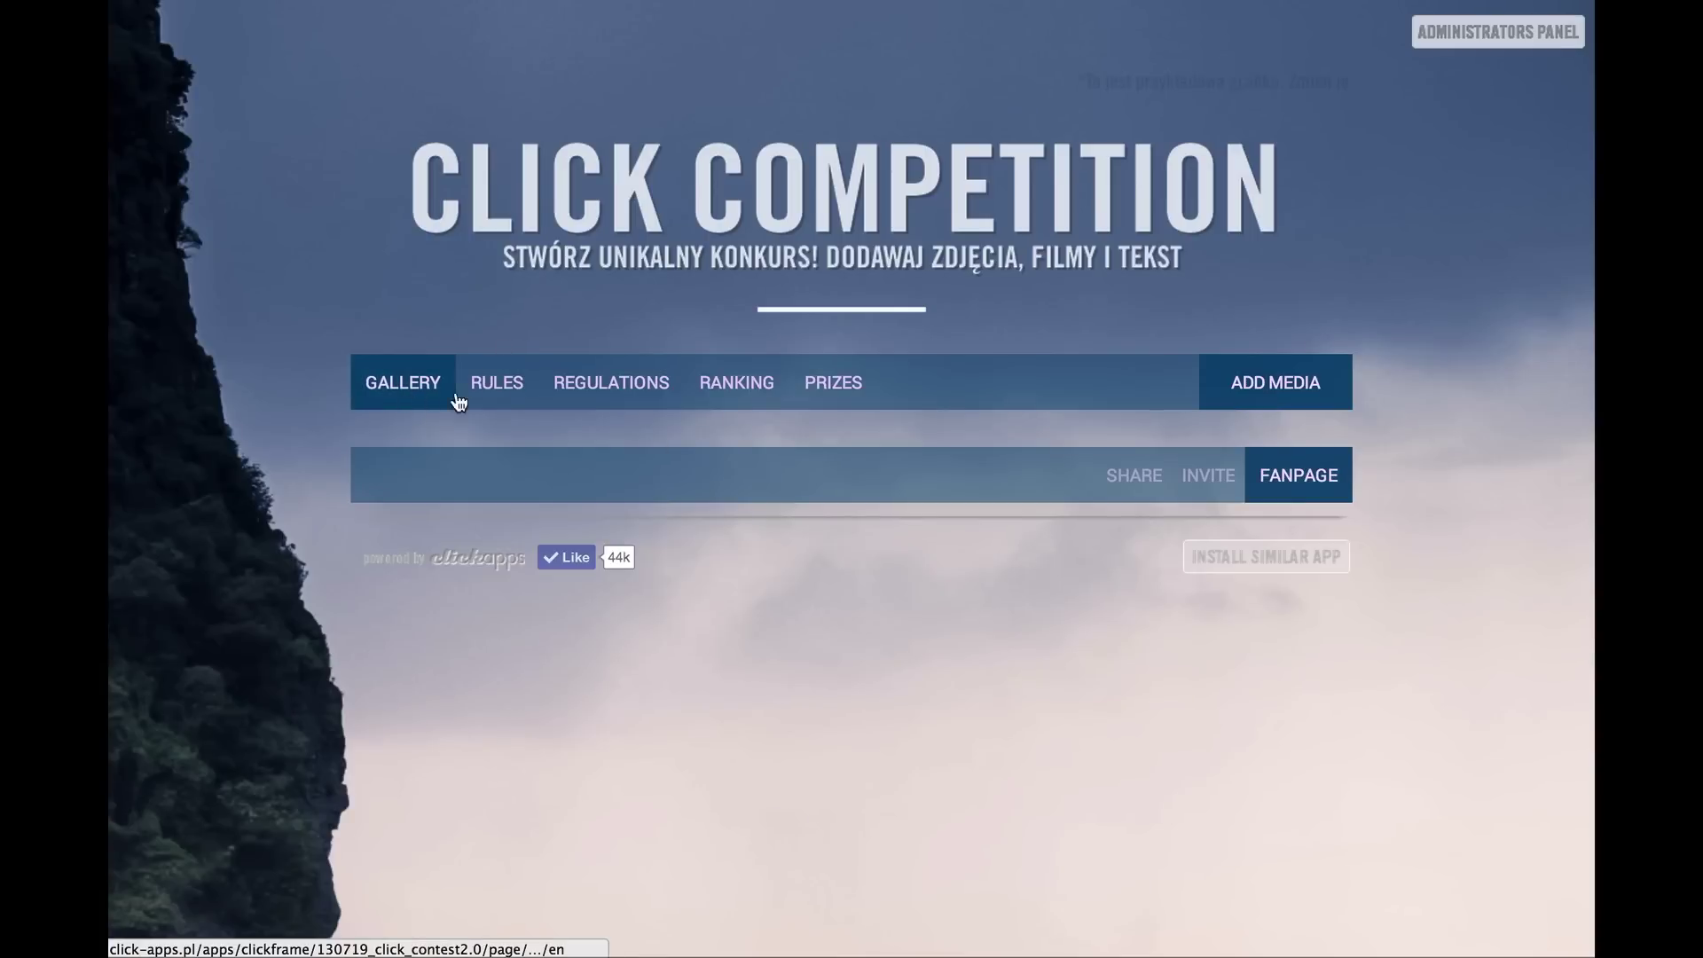
{"action": "left_click", "coordinate": [501, 397]}
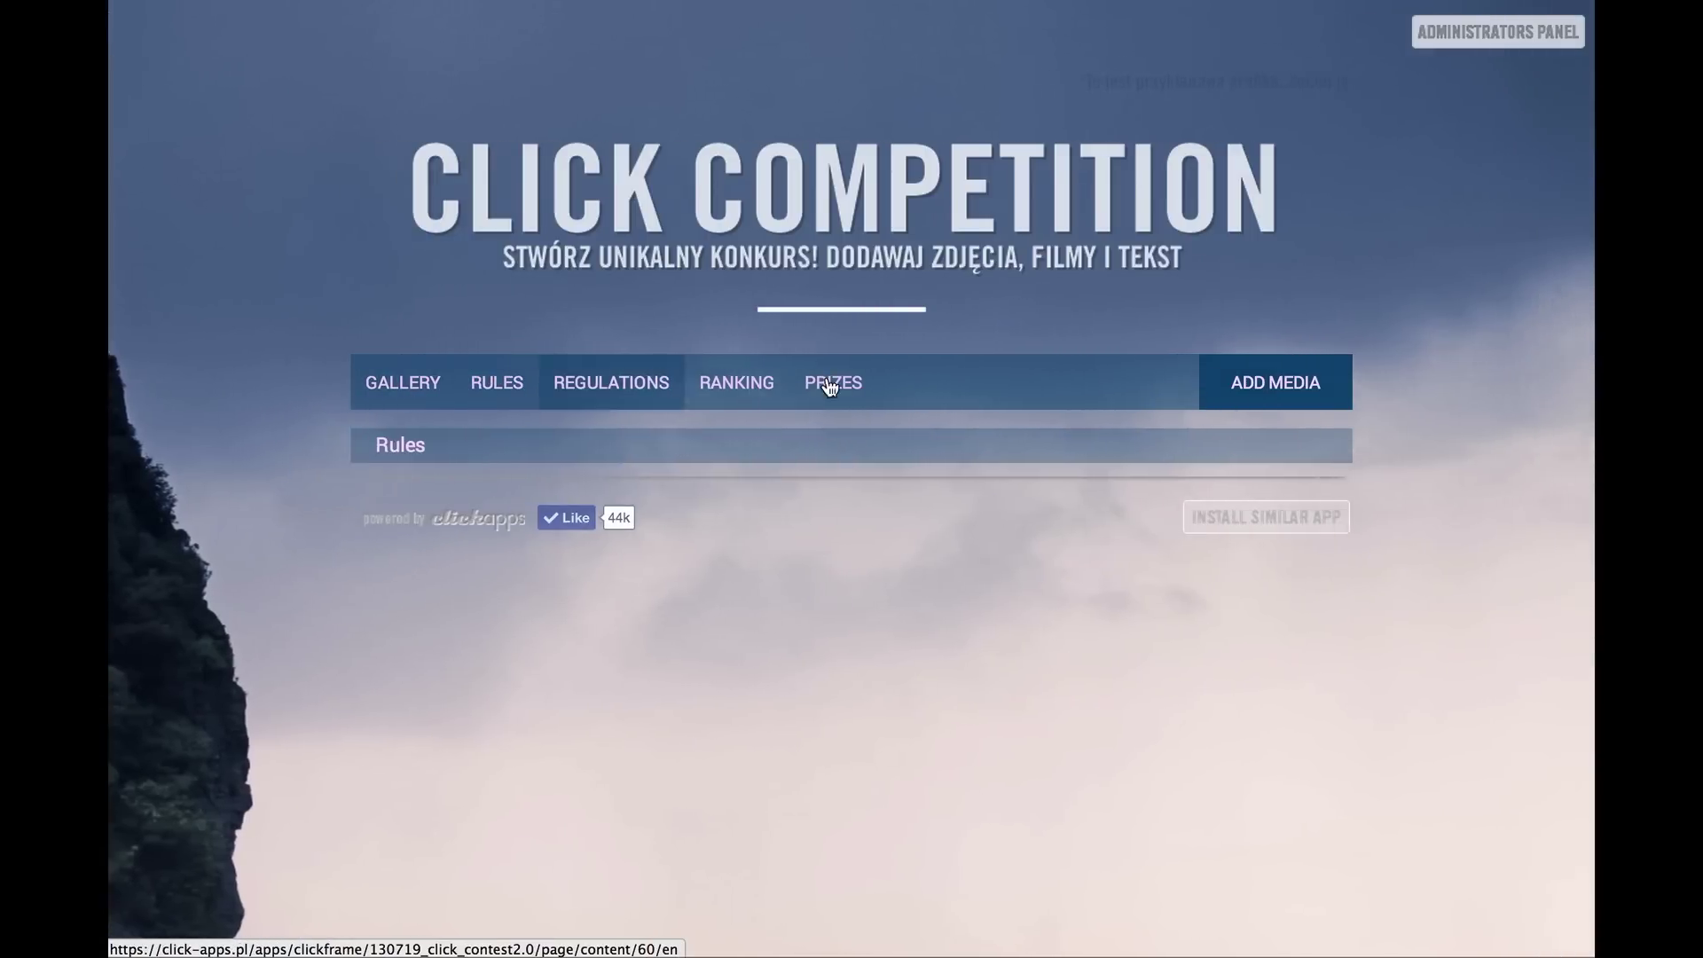
{"action": "left_click", "coordinate": [427, 380]}
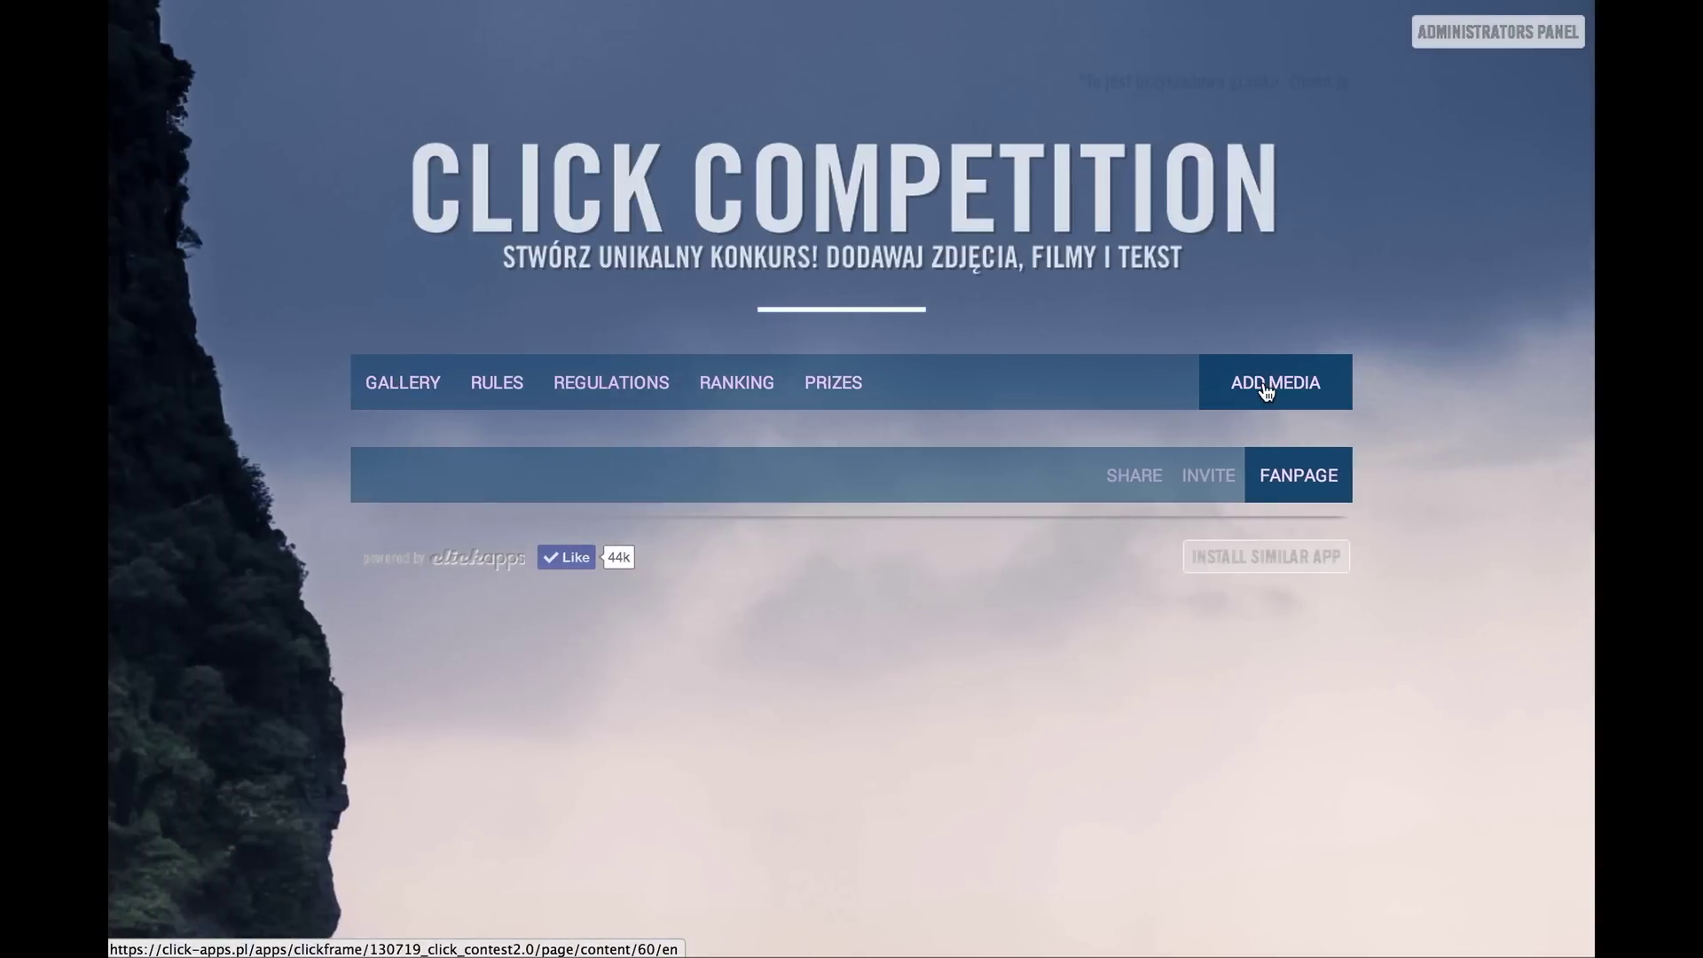
Start a photo entry and choose a picture from the Facebook album Cracovia on tour. Vol. 3
{"action": "left_click", "coordinate": [1267, 391]}
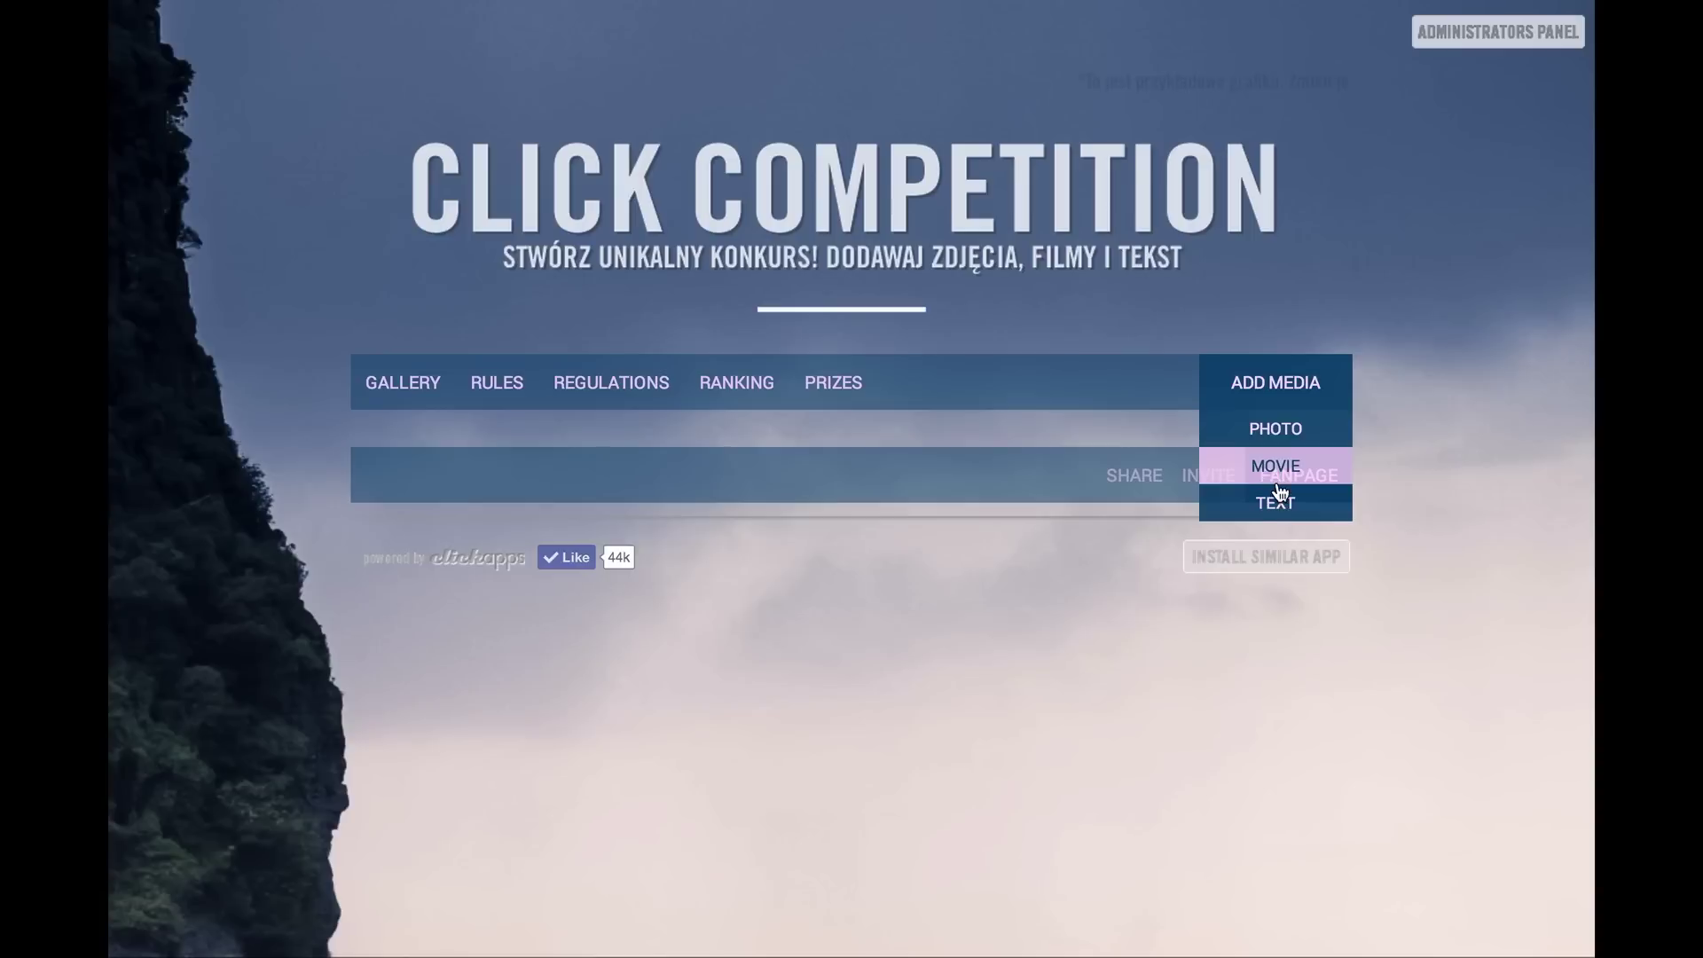
{"action": "left_click", "coordinate": [1288, 435]}
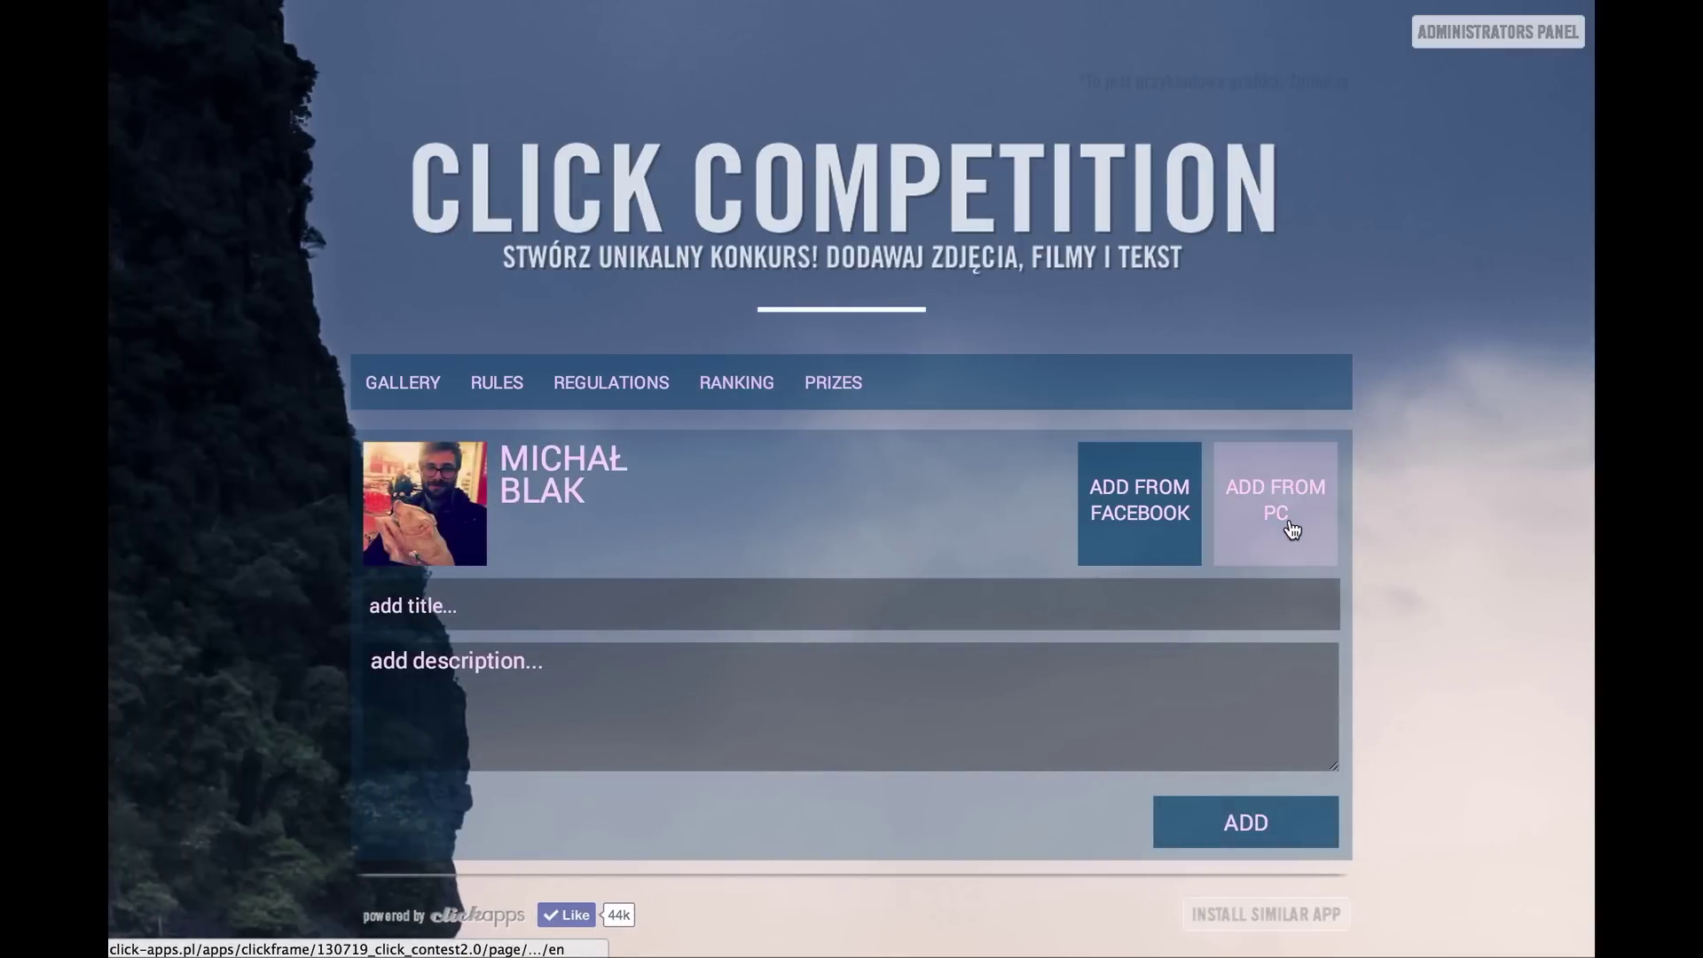
{"action": "left_click", "coordinate": [1159, 528]}
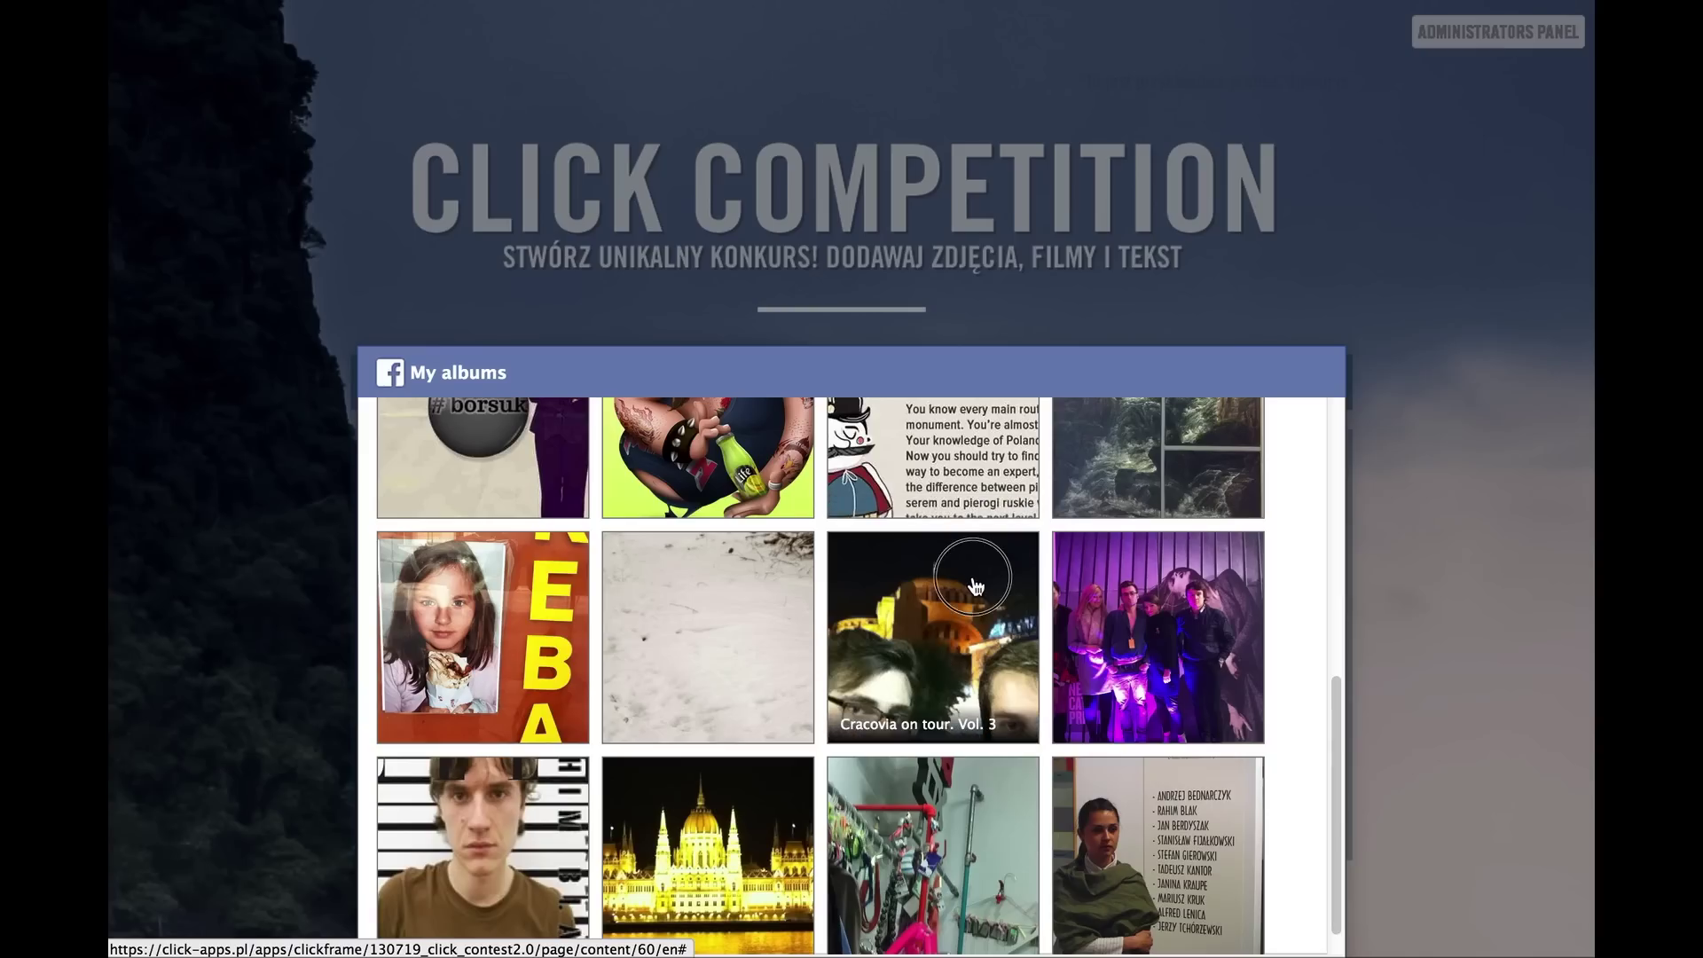
{"action": "left_click", "coordinate": [965, 597]}
{"action": "left_click", "coordinate": [757, 624]}
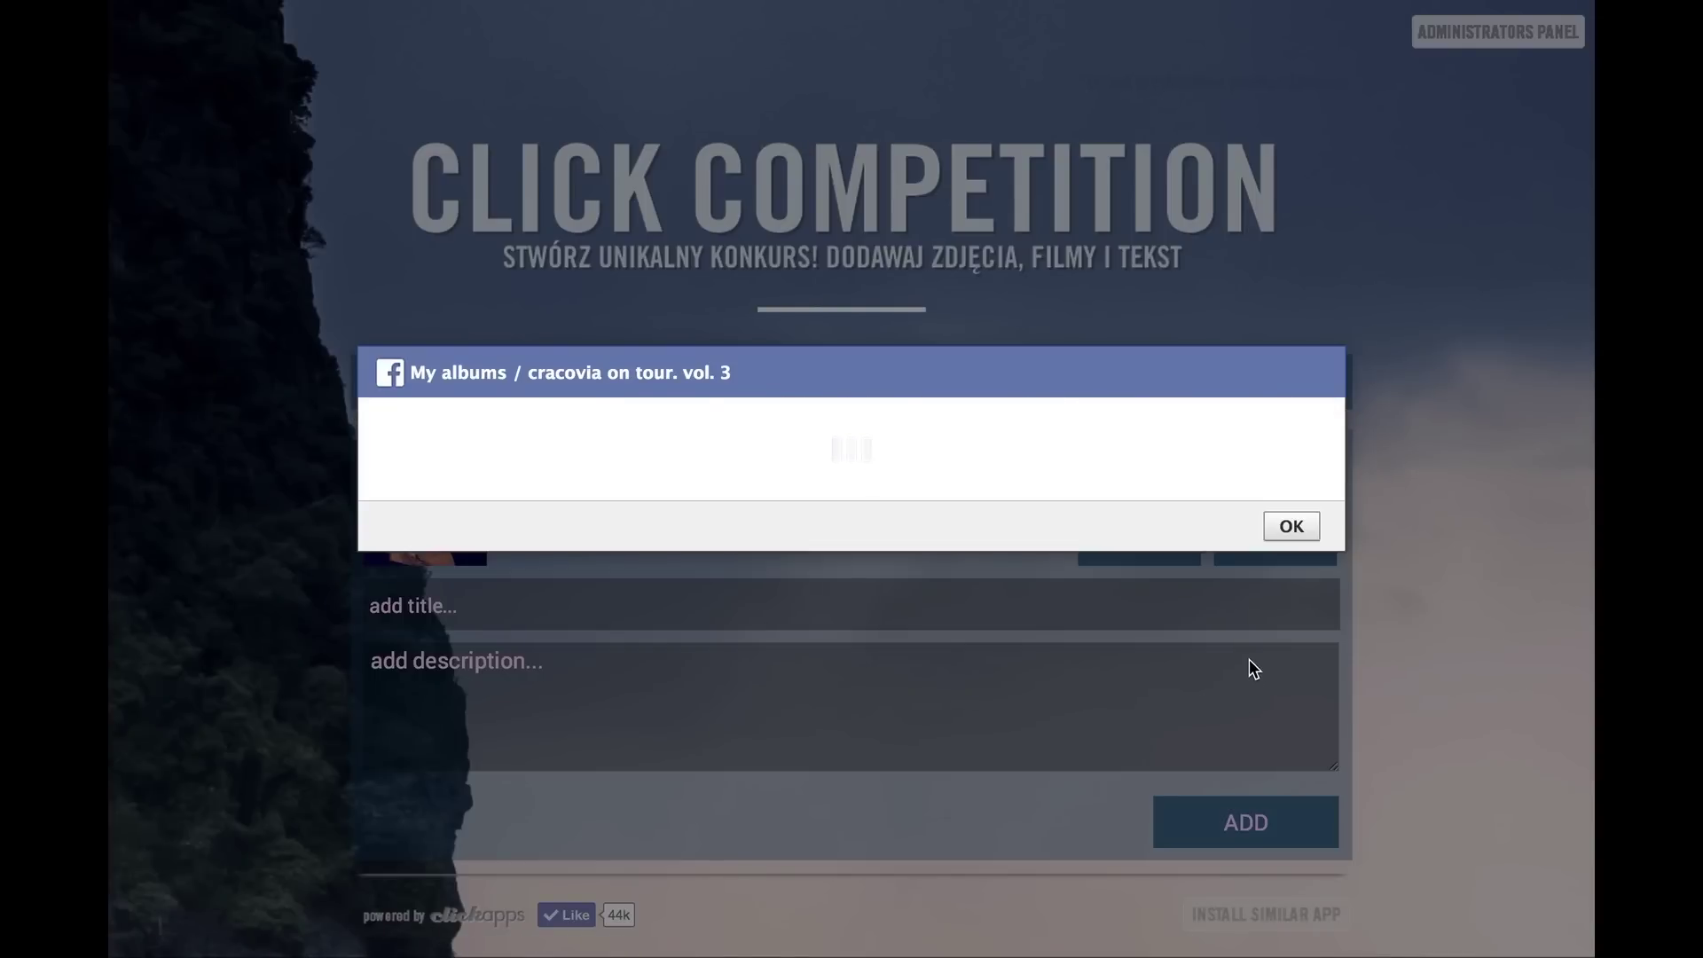
Title the photo entry "Istambul!", describe it as "bla bla bla" and add it to the contest
{"action": "left_click", "coordinate": [631, 607]}
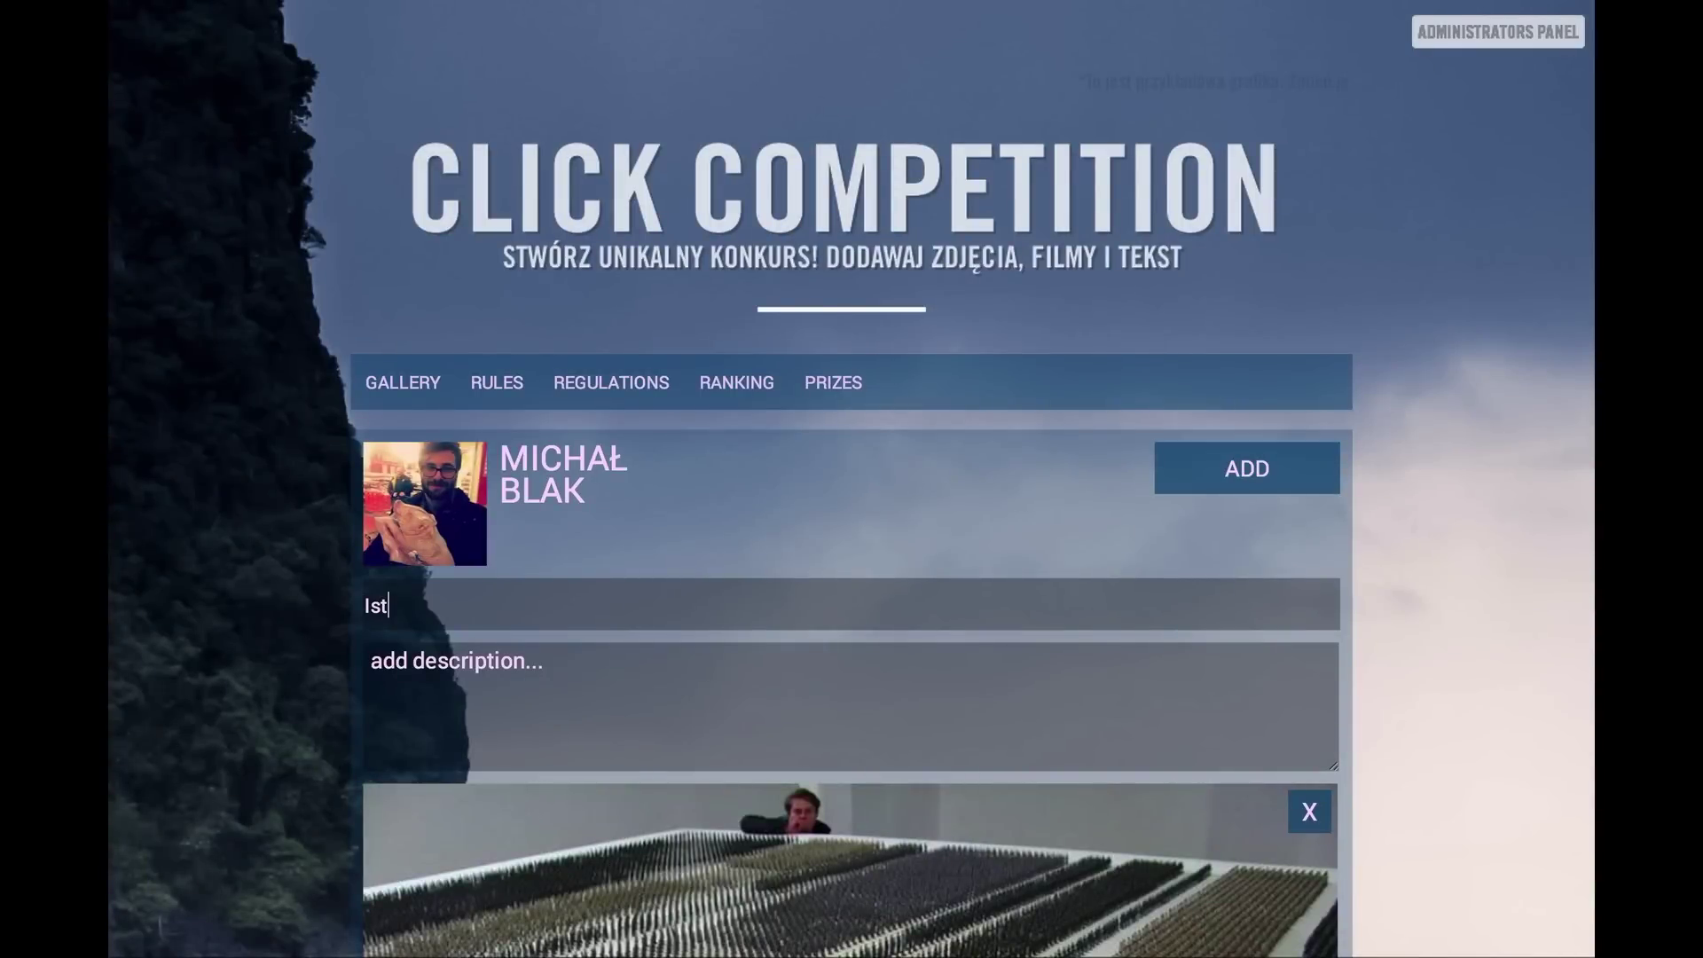
{"action": "left_click", "coordinate": [772, 714]}
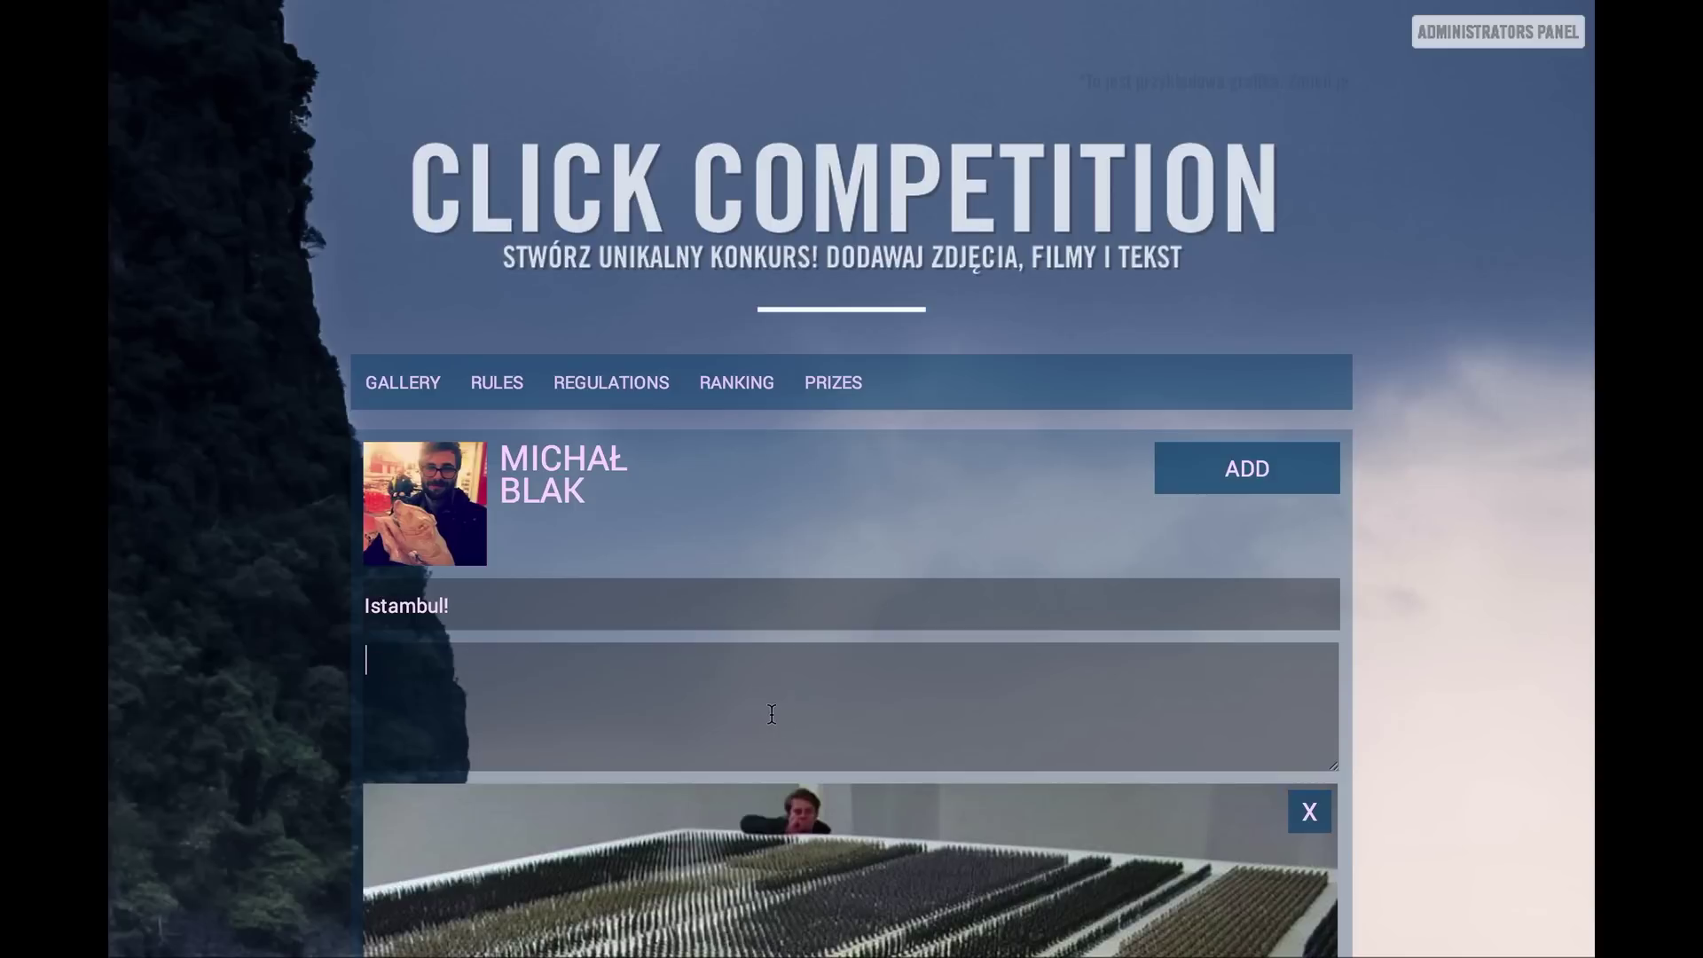
{"action": "type", "text": "bl"}
{"action": "scroll", "coordinate": [1068, 742], "scroll_direction": "down", "scroll_amount": 8}
{"action": "left_click", "coordinate": [1254, 850]}
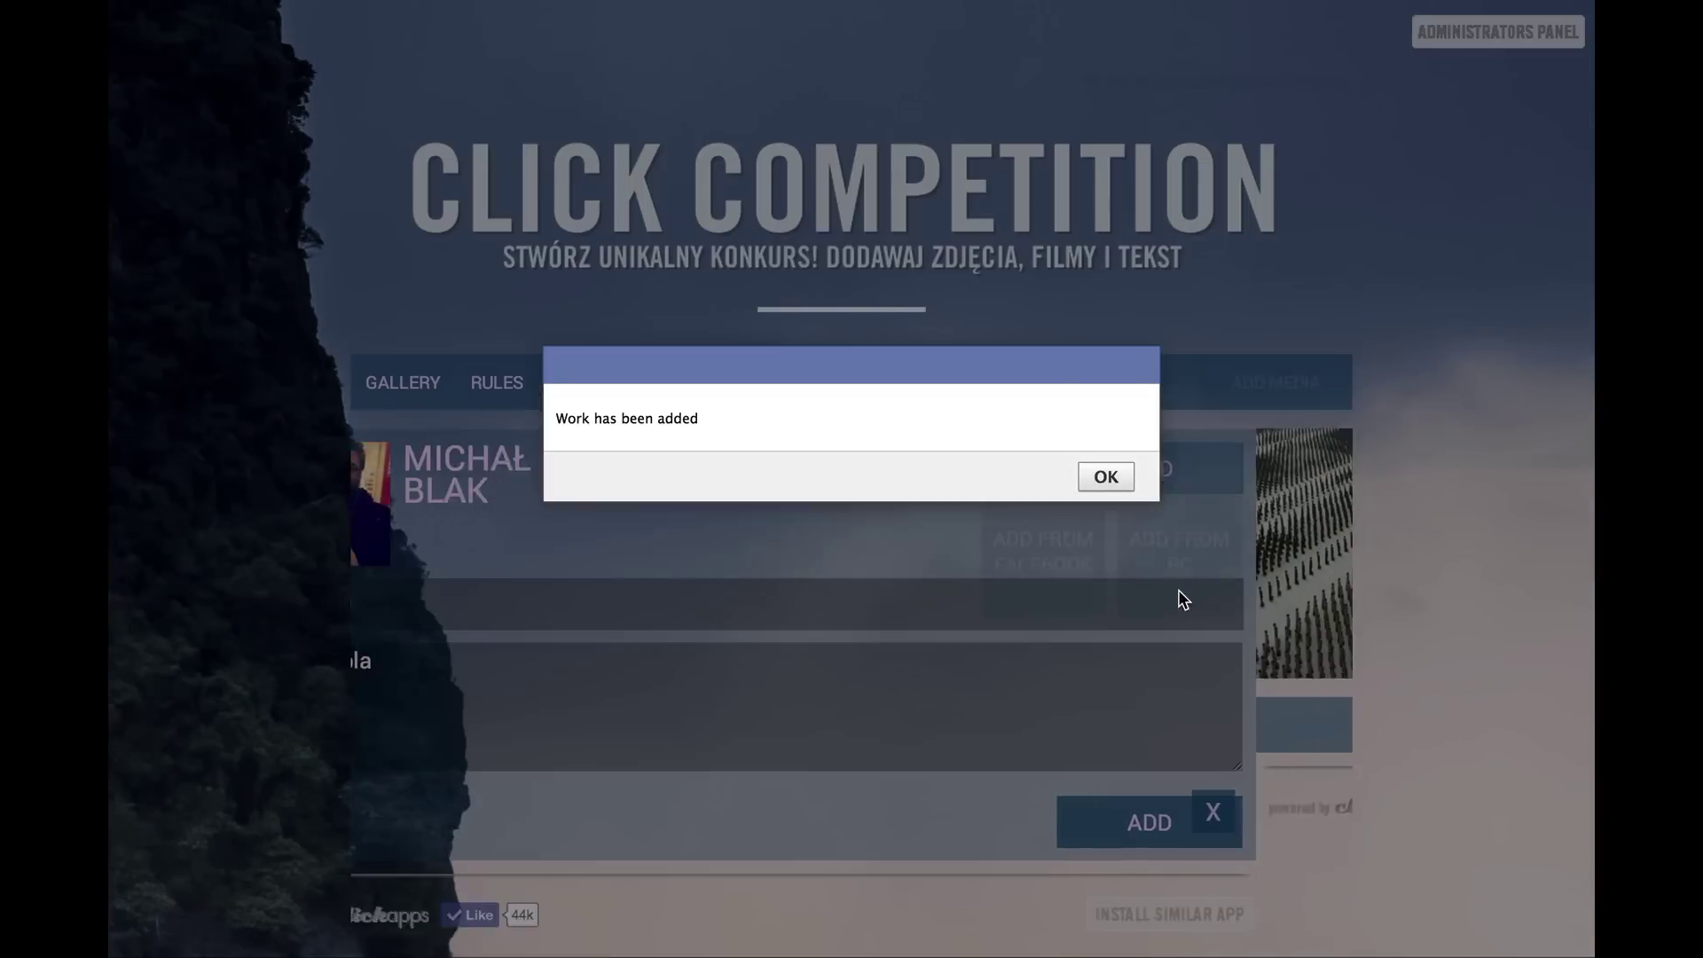
{"action": "left_click", "coordinate": [1106, 480]}
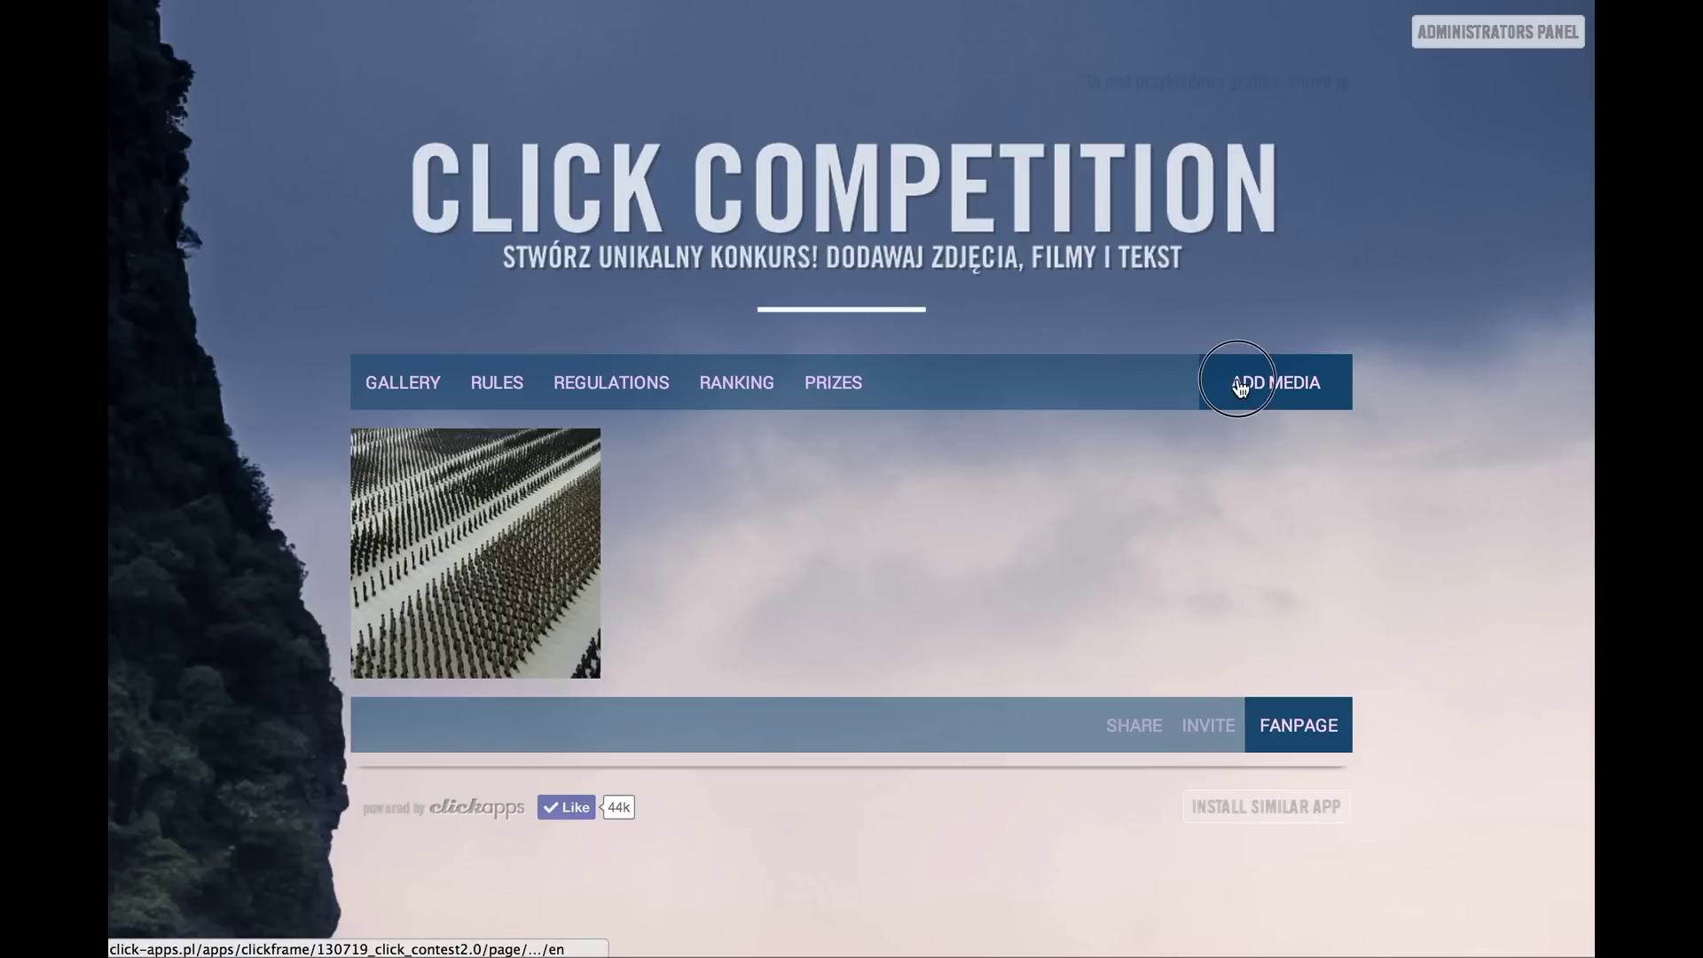
{"action": "left_click", "coordinate": [1240, 387]}
{"action": "left_click", "coordinate": [1270, 469]}
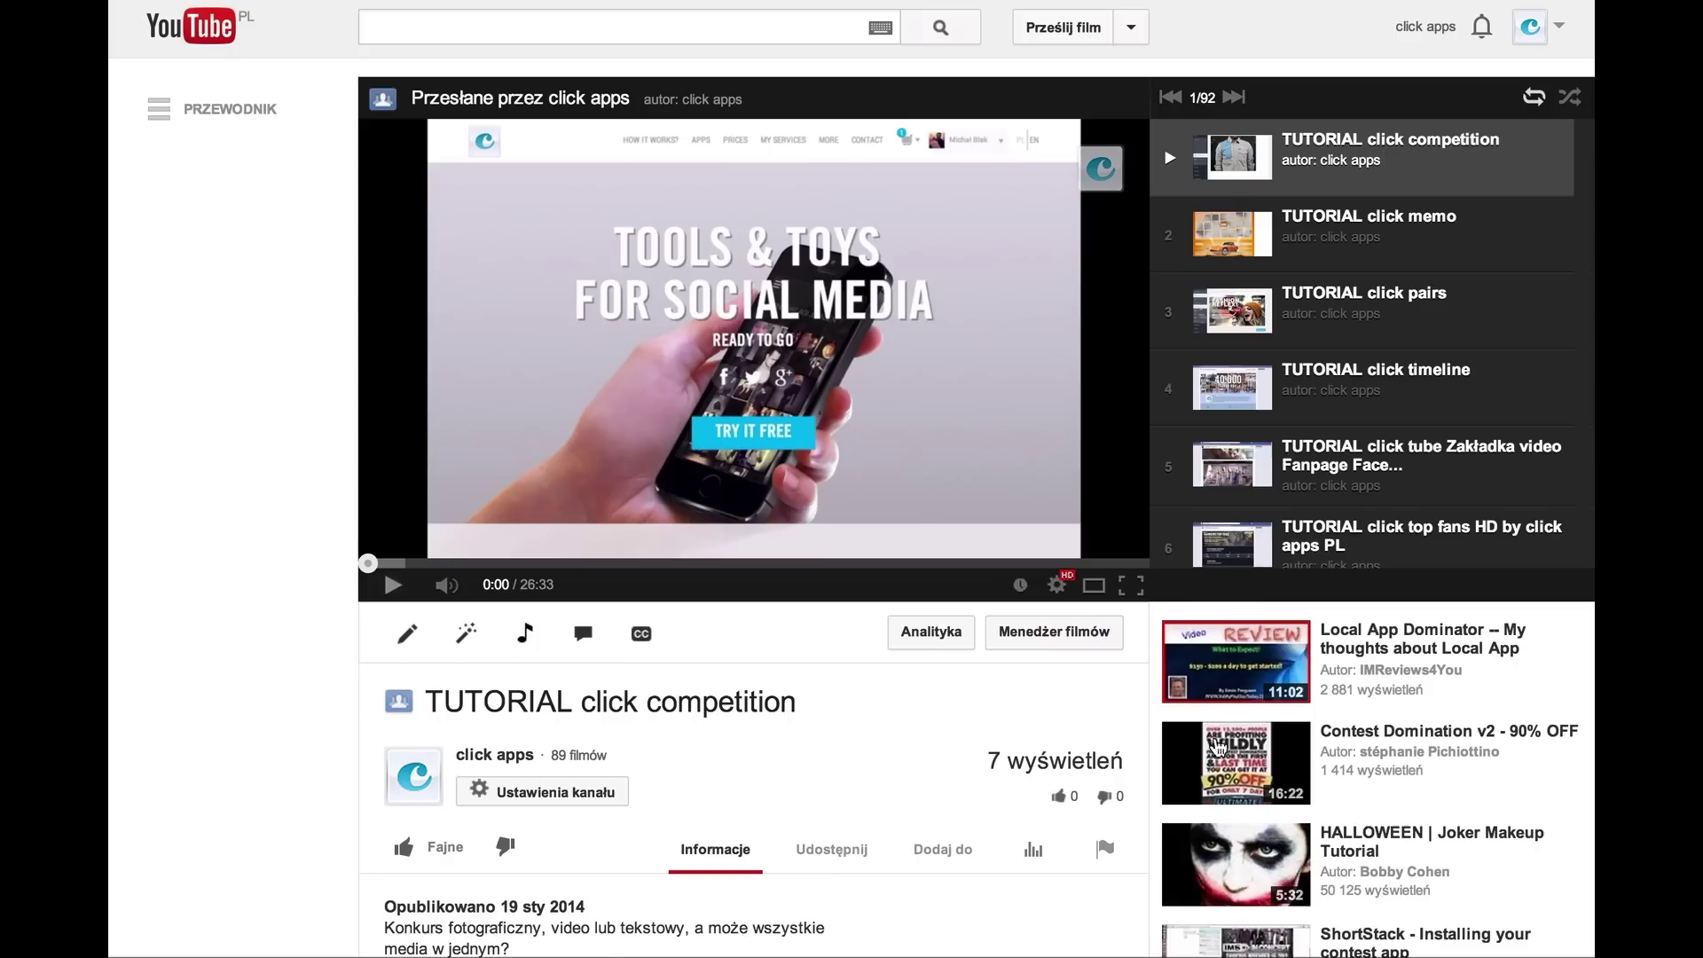
{"action": "left_click", "coordinate": [1271, 847]}
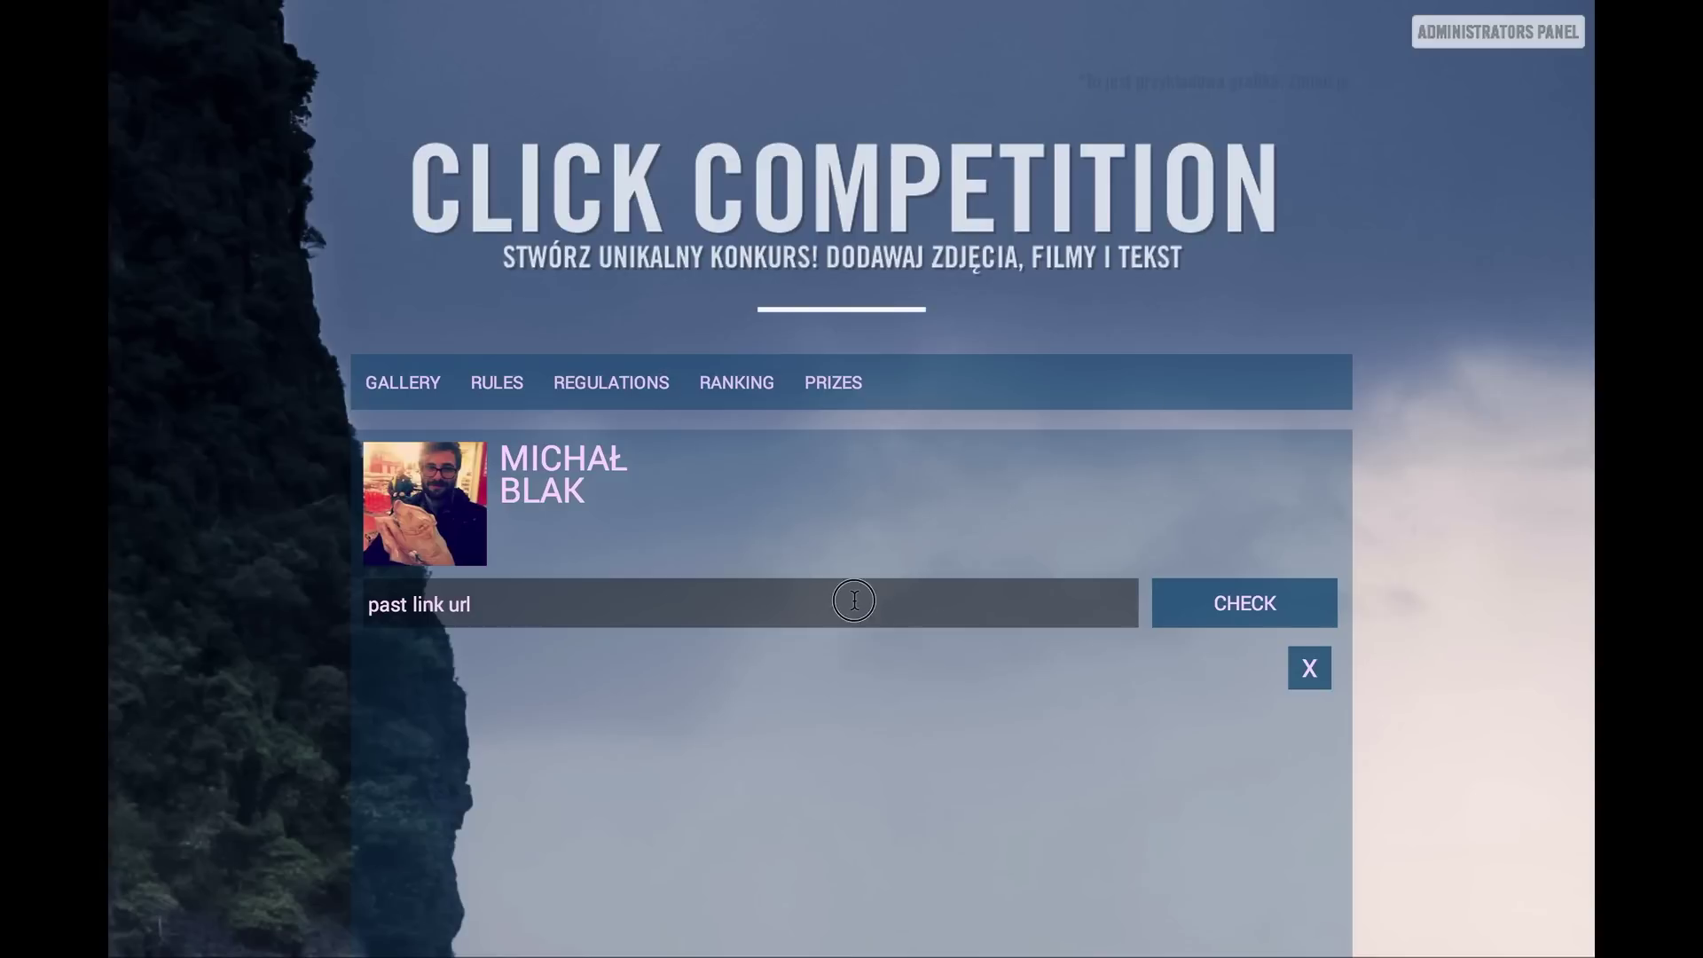
{"action": "left_click", "coordinate": [855, 600]}
{"action": "type", "text": "http://www.youtube.com/watch?v=LOVWmgLuPFc"}
{"action": "left_click", "coordinate": [1242, 621]}
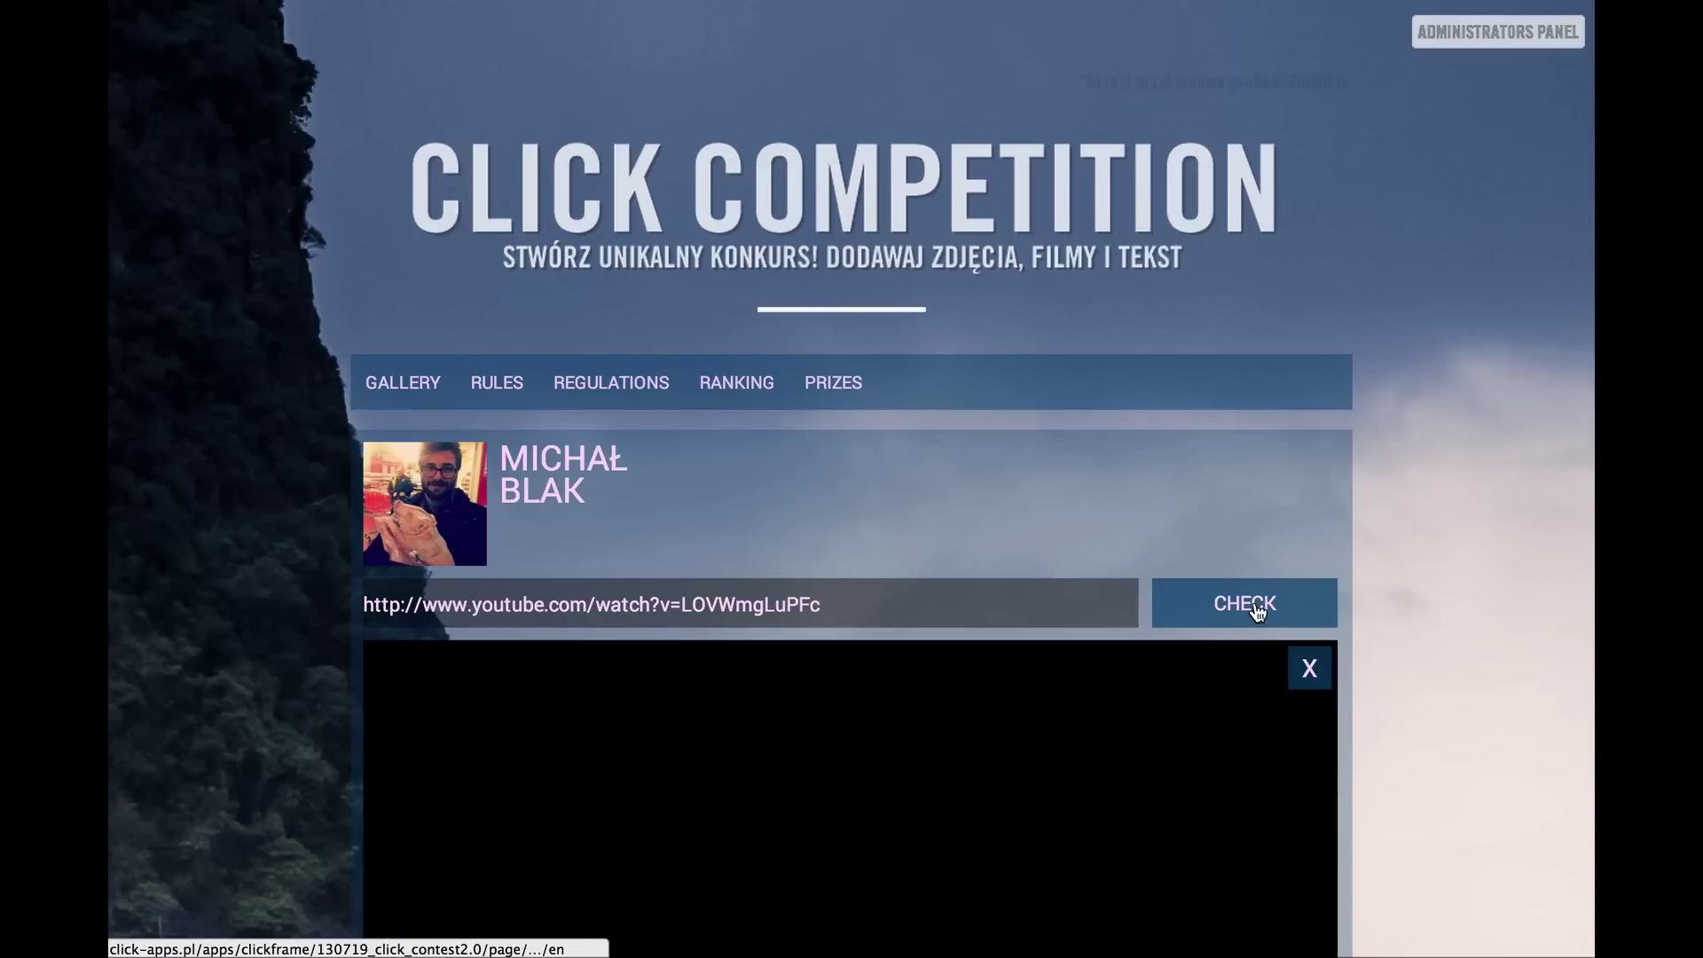
Give the movie entry the title "My vide" and the description "desc...", and submit it
{"action": "scroll", "coordinate": [1177, 755], "scroll_direction": "down", "scroll_amount": 8}
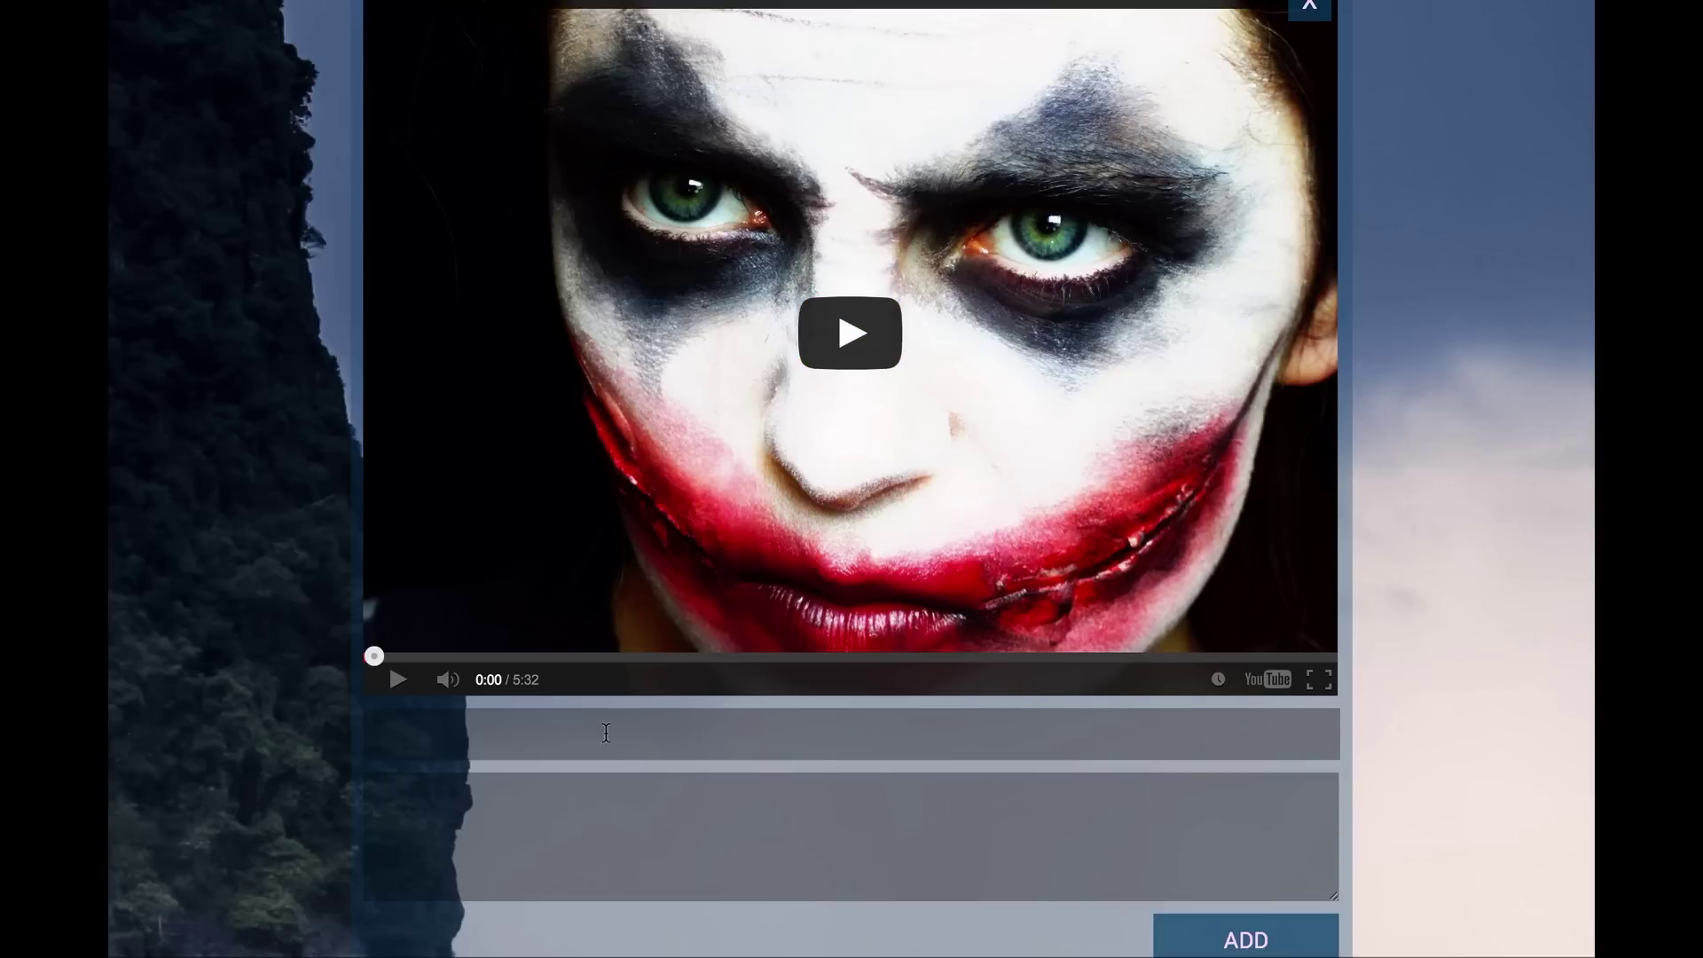
{"action": "left_click", "coordinate": [627, 743]}
{"action": "type", "text": "vide"}
{"action": "left_click", "coordinate": [809, 784]}
{"action": "type", "text": "desc..."}
{"action": "scroll", "coordinate": [1207, 777], "scroll_direction": "down", "scroll_amount": 3}
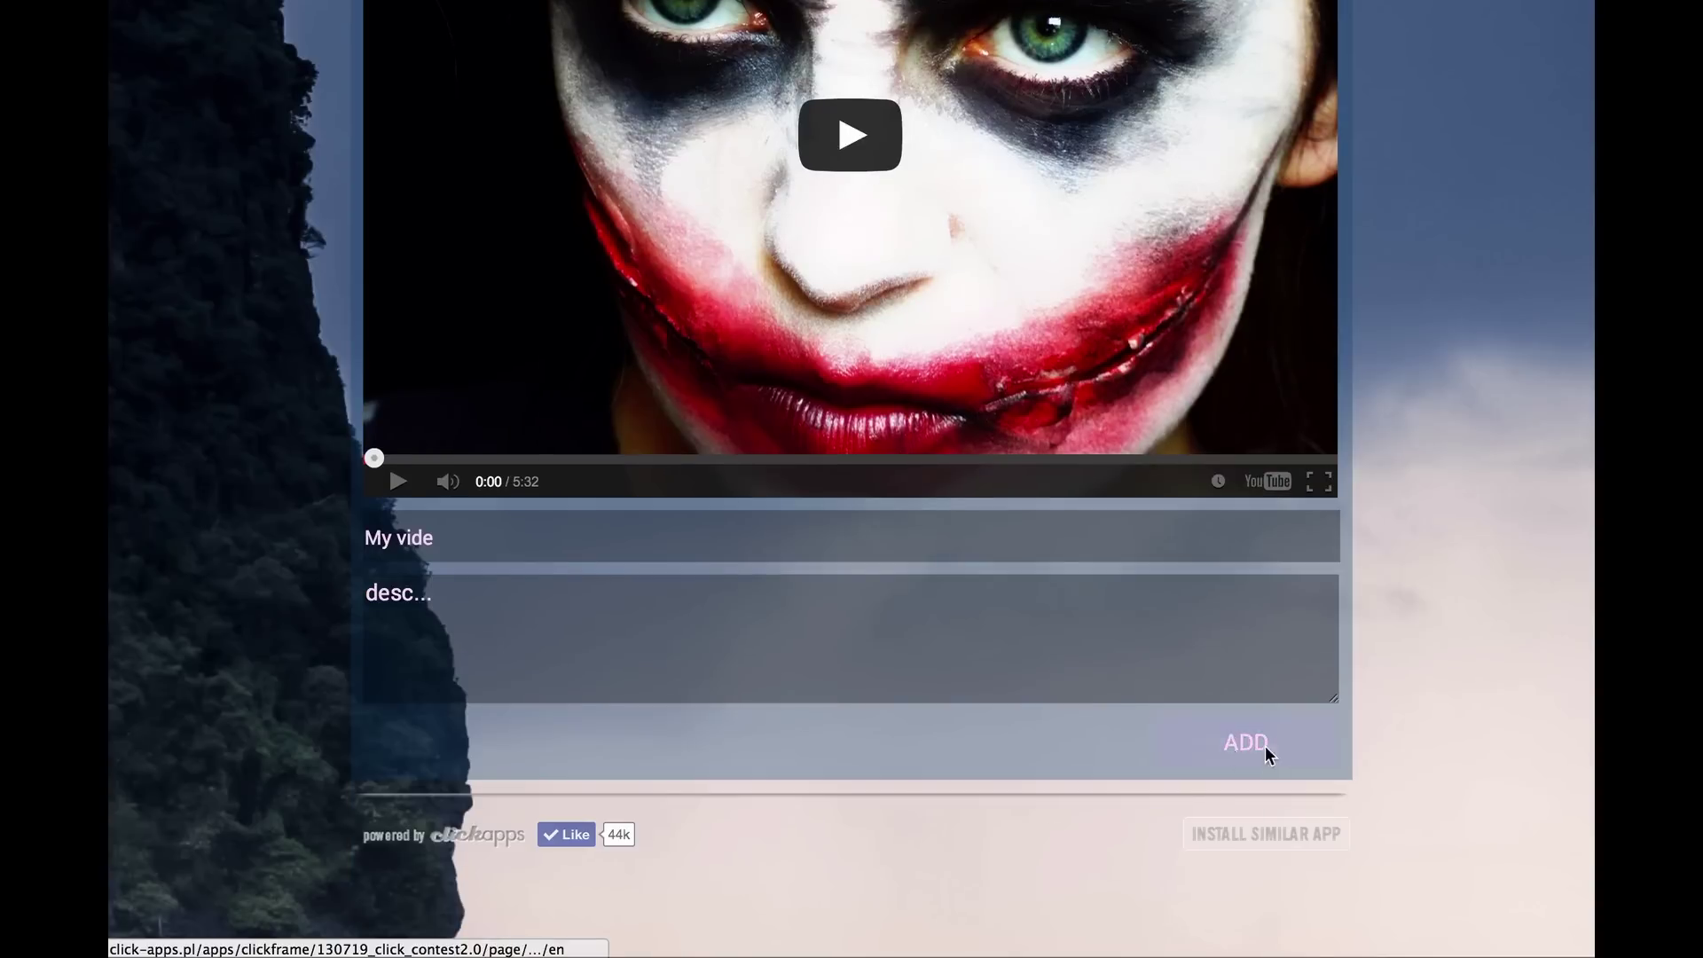
{"action": "left_click", "coordinate": [1233, 752]}
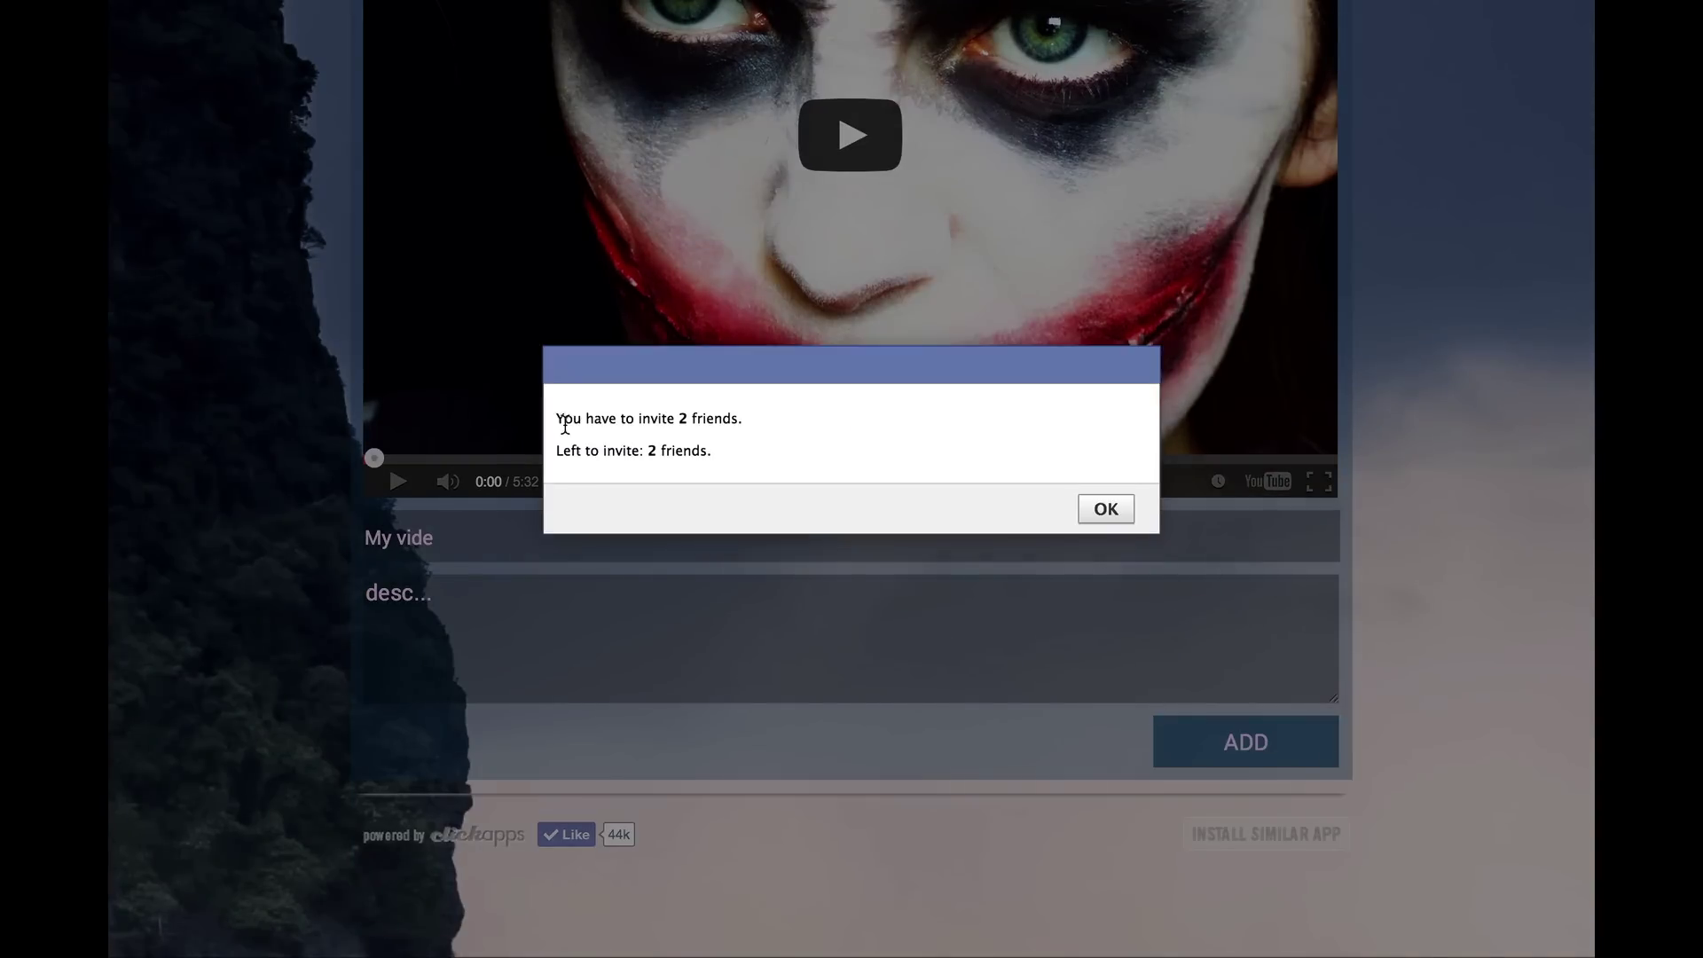
Invite three friends from the Facebook request list and submit the movie entry again
{"action": "left_click", "coordinate": [1120, 516]}
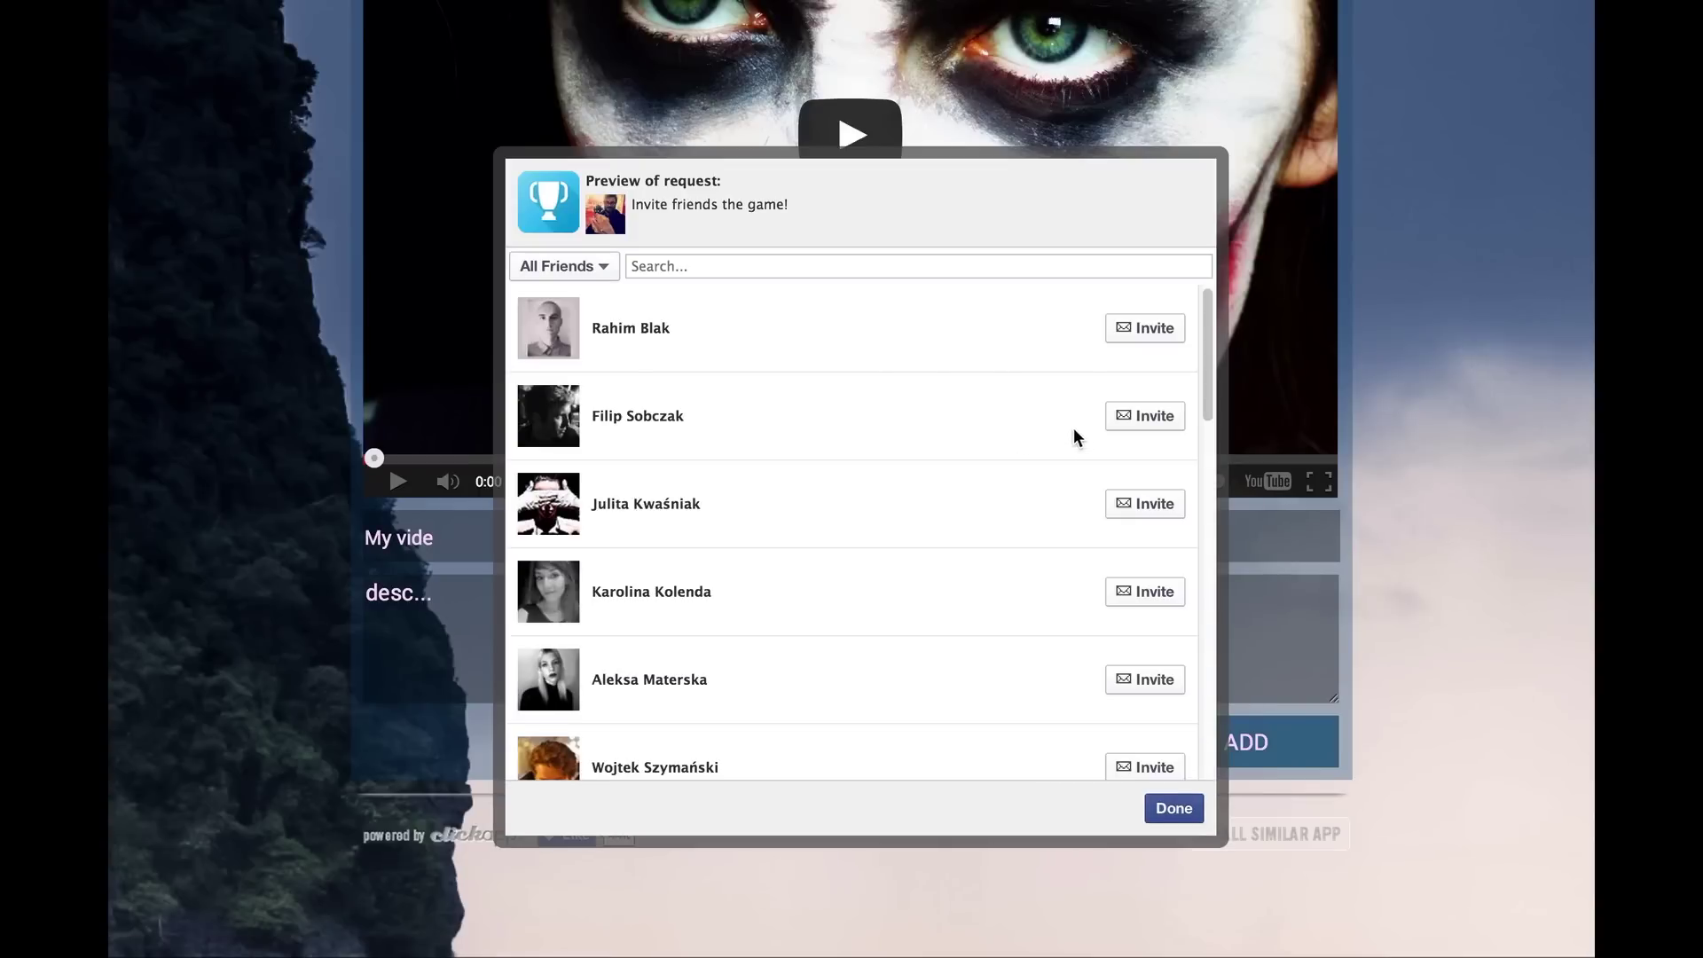
{"action": "left_click", "coordinate": [1143, 330]}
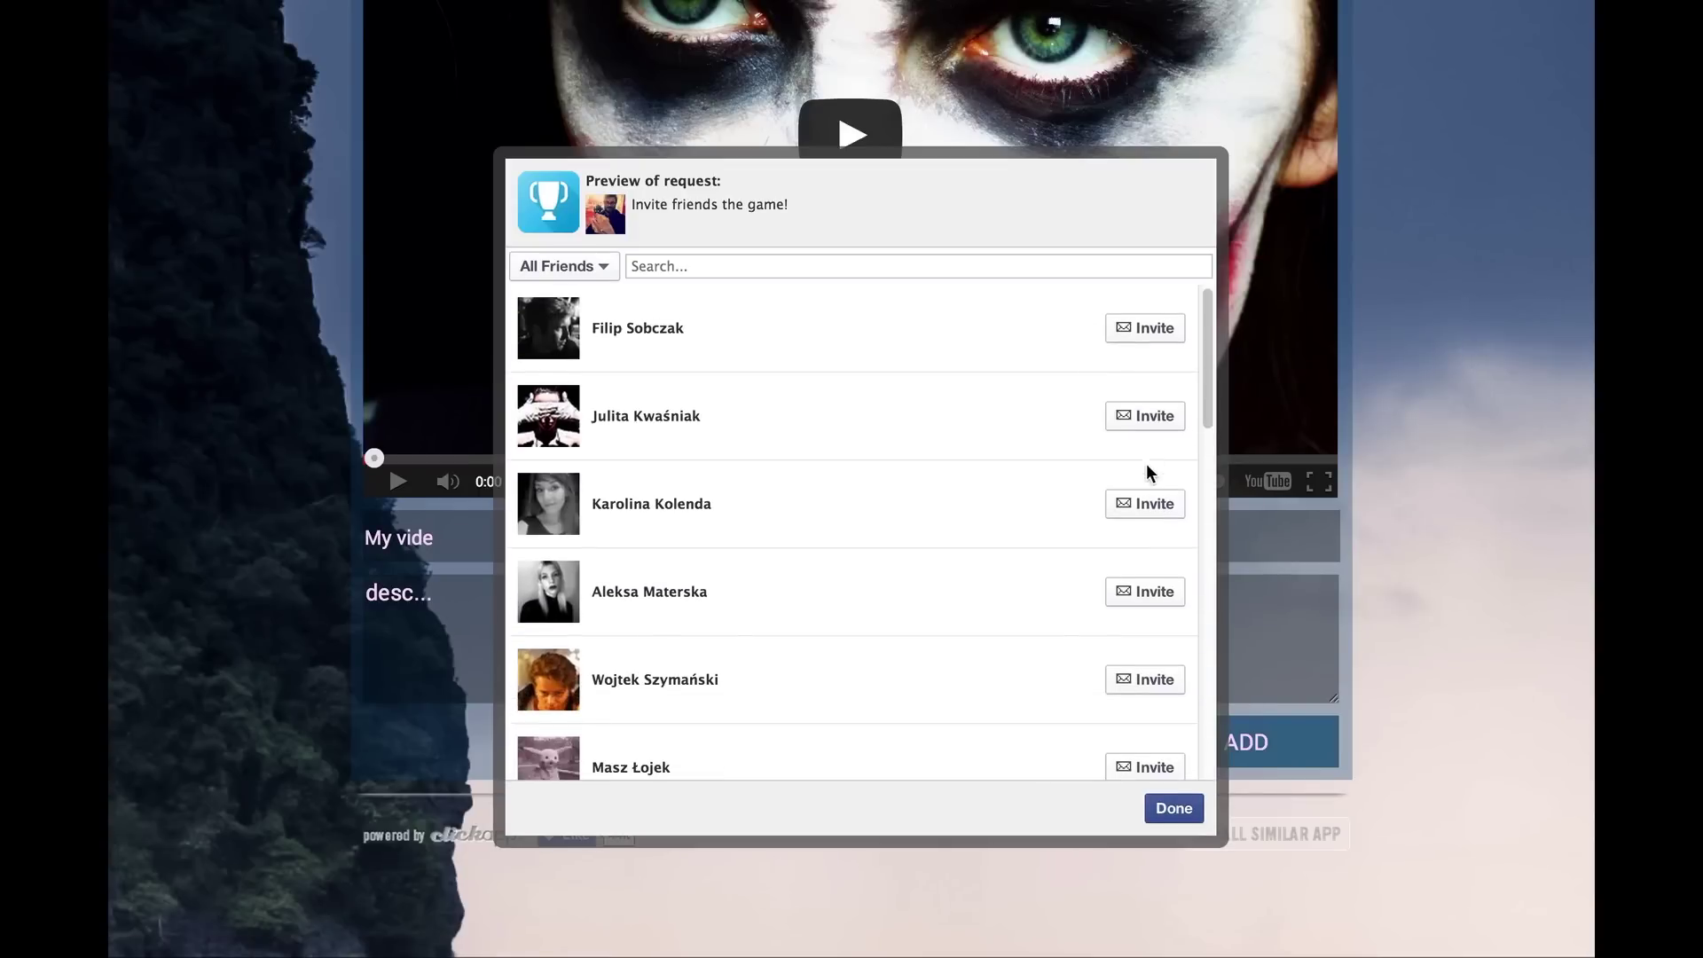
{"action": "left_click", "coordinate": [1153, 419]}
{"action": "left_click", "coordinate": [1150, 426]}
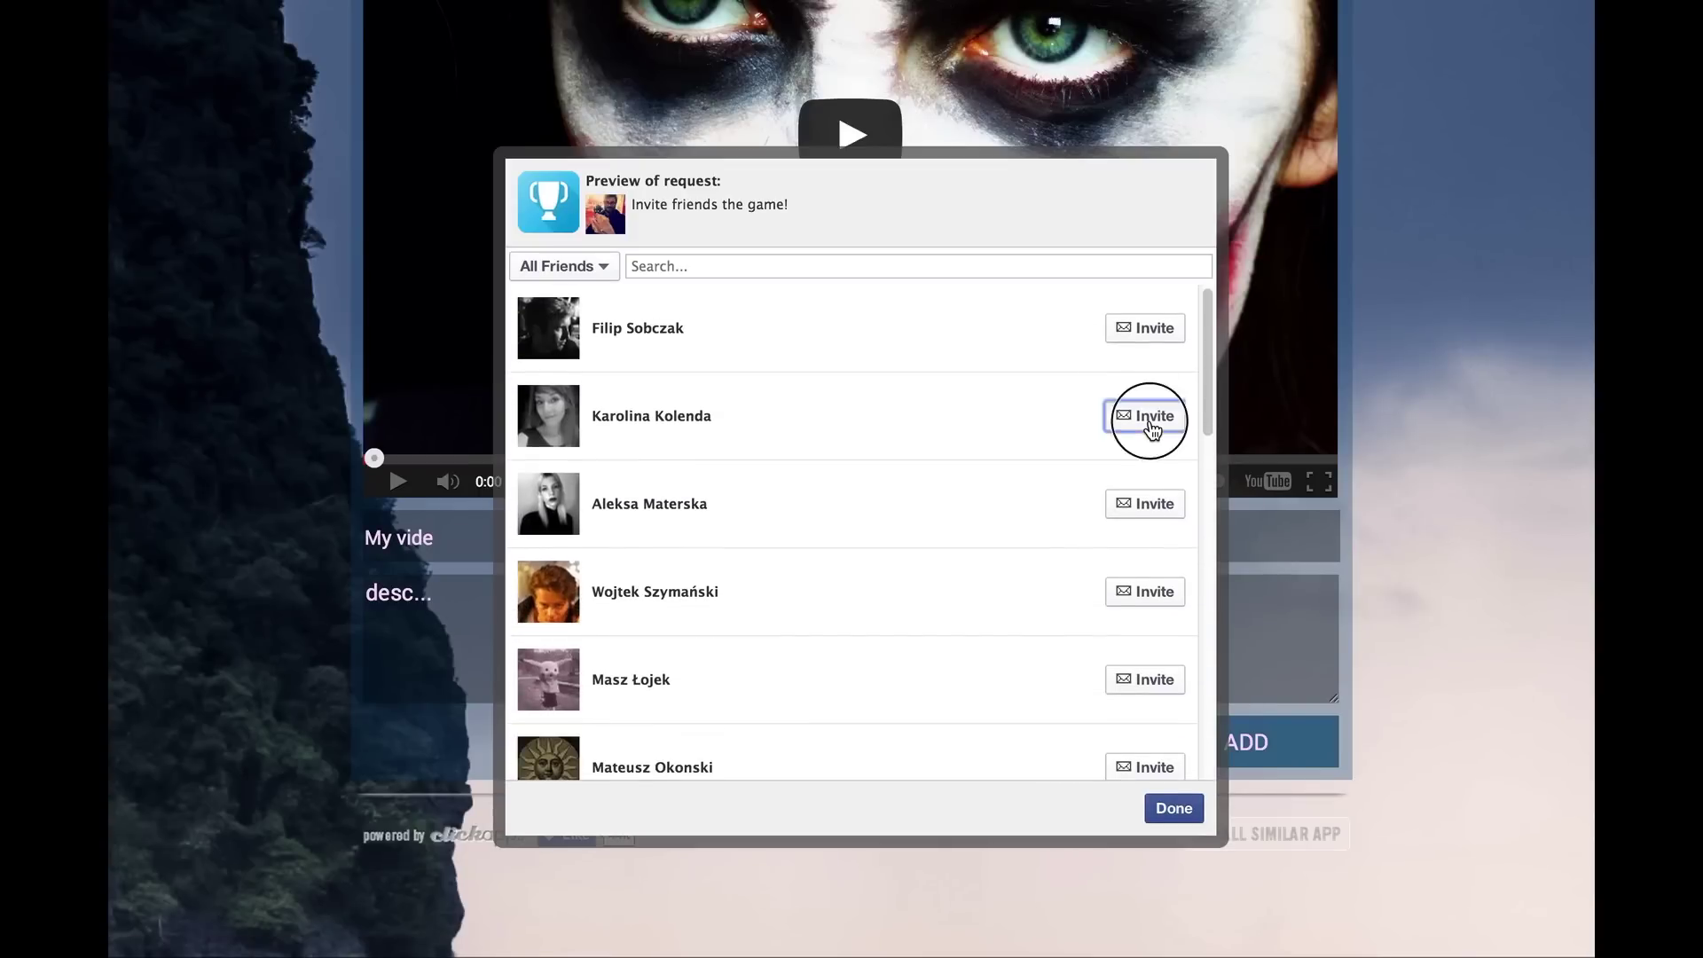
{"action": "left_click", "coordinate": [1150, 424]}
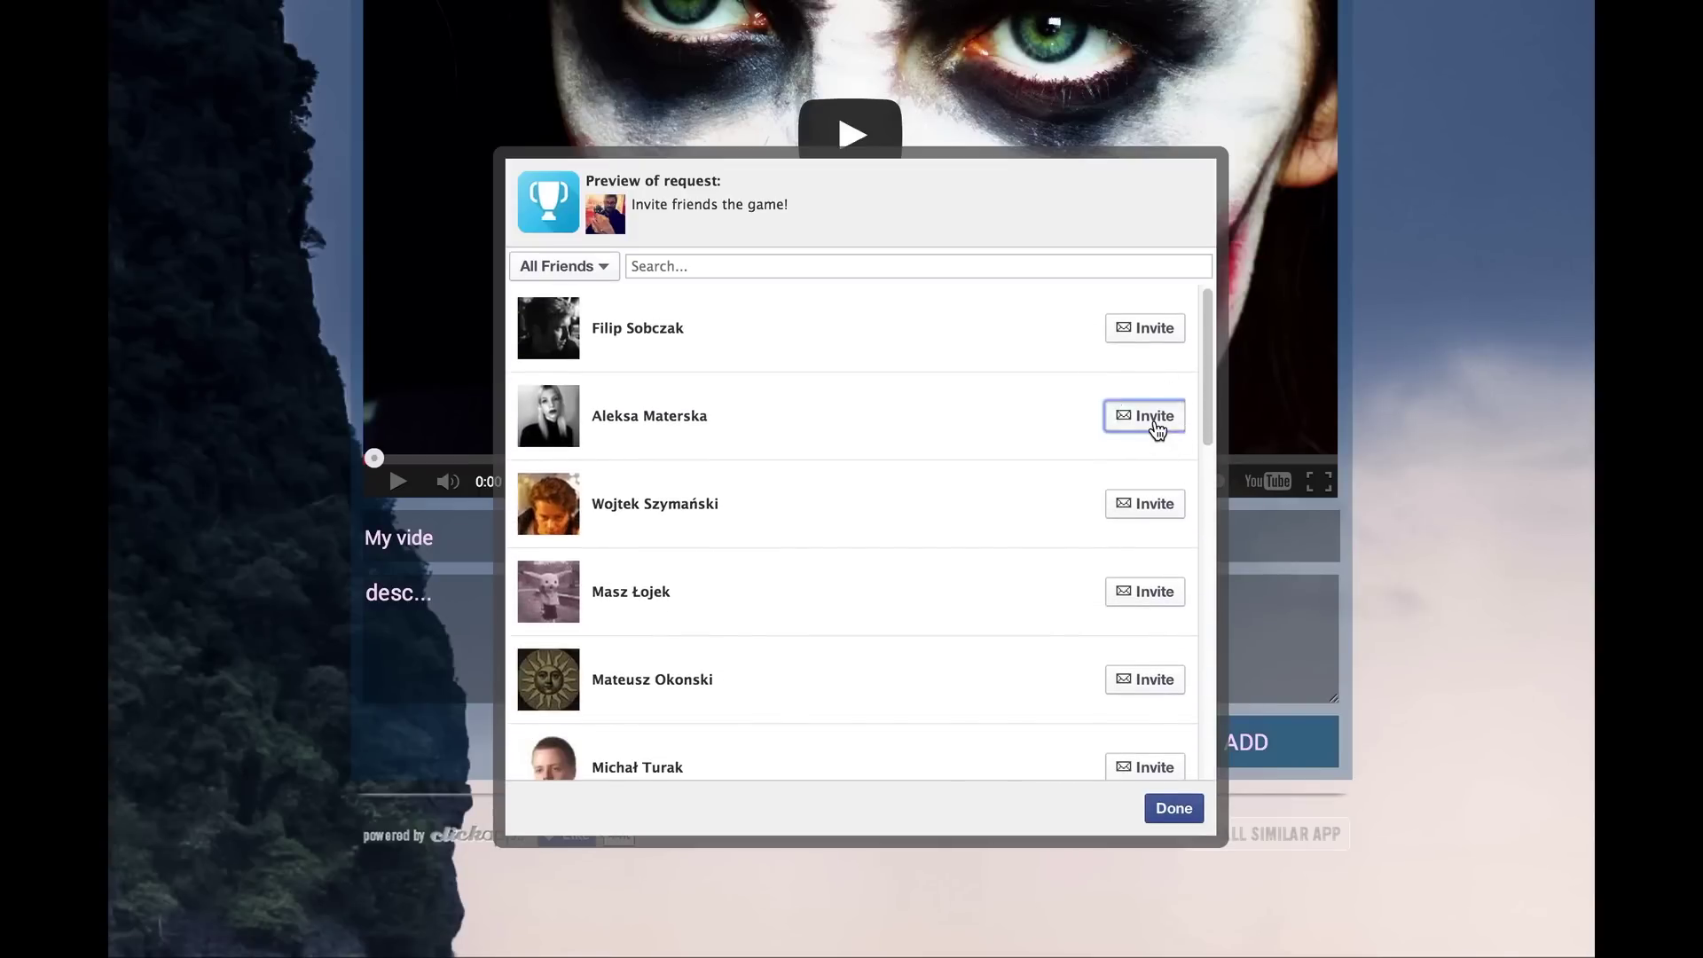
{"action": "left_click", "coordinate": [1185, 816]}
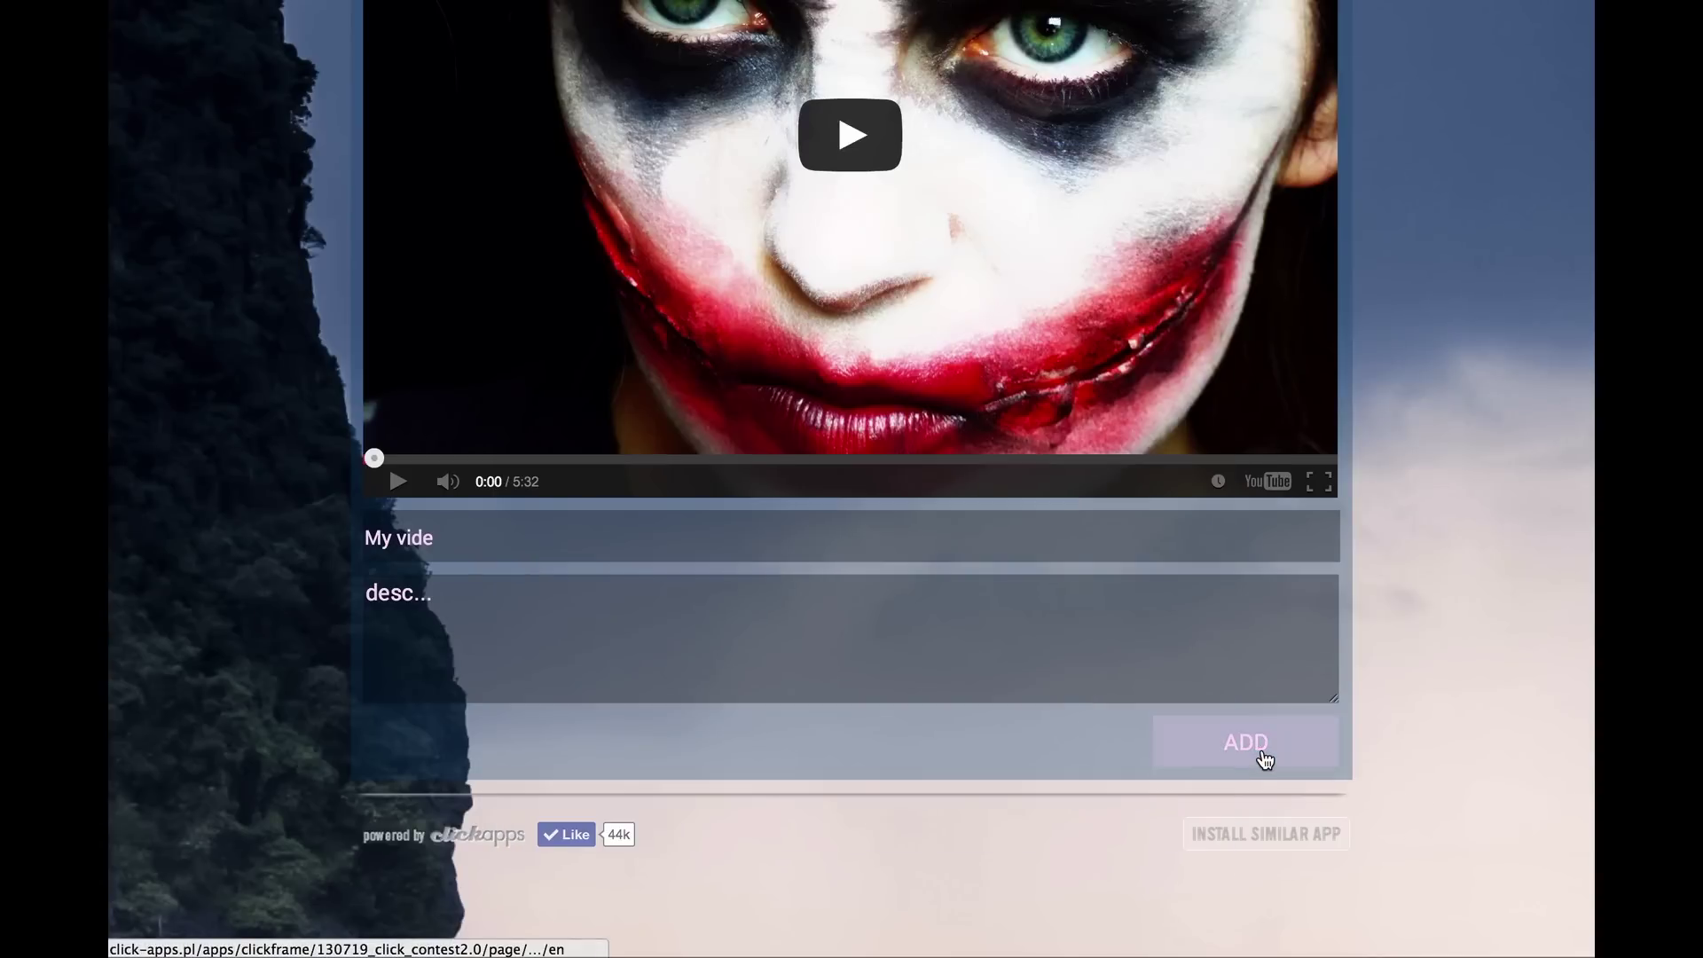
{"action": "left_click", "coordinate": [1263, 757]}
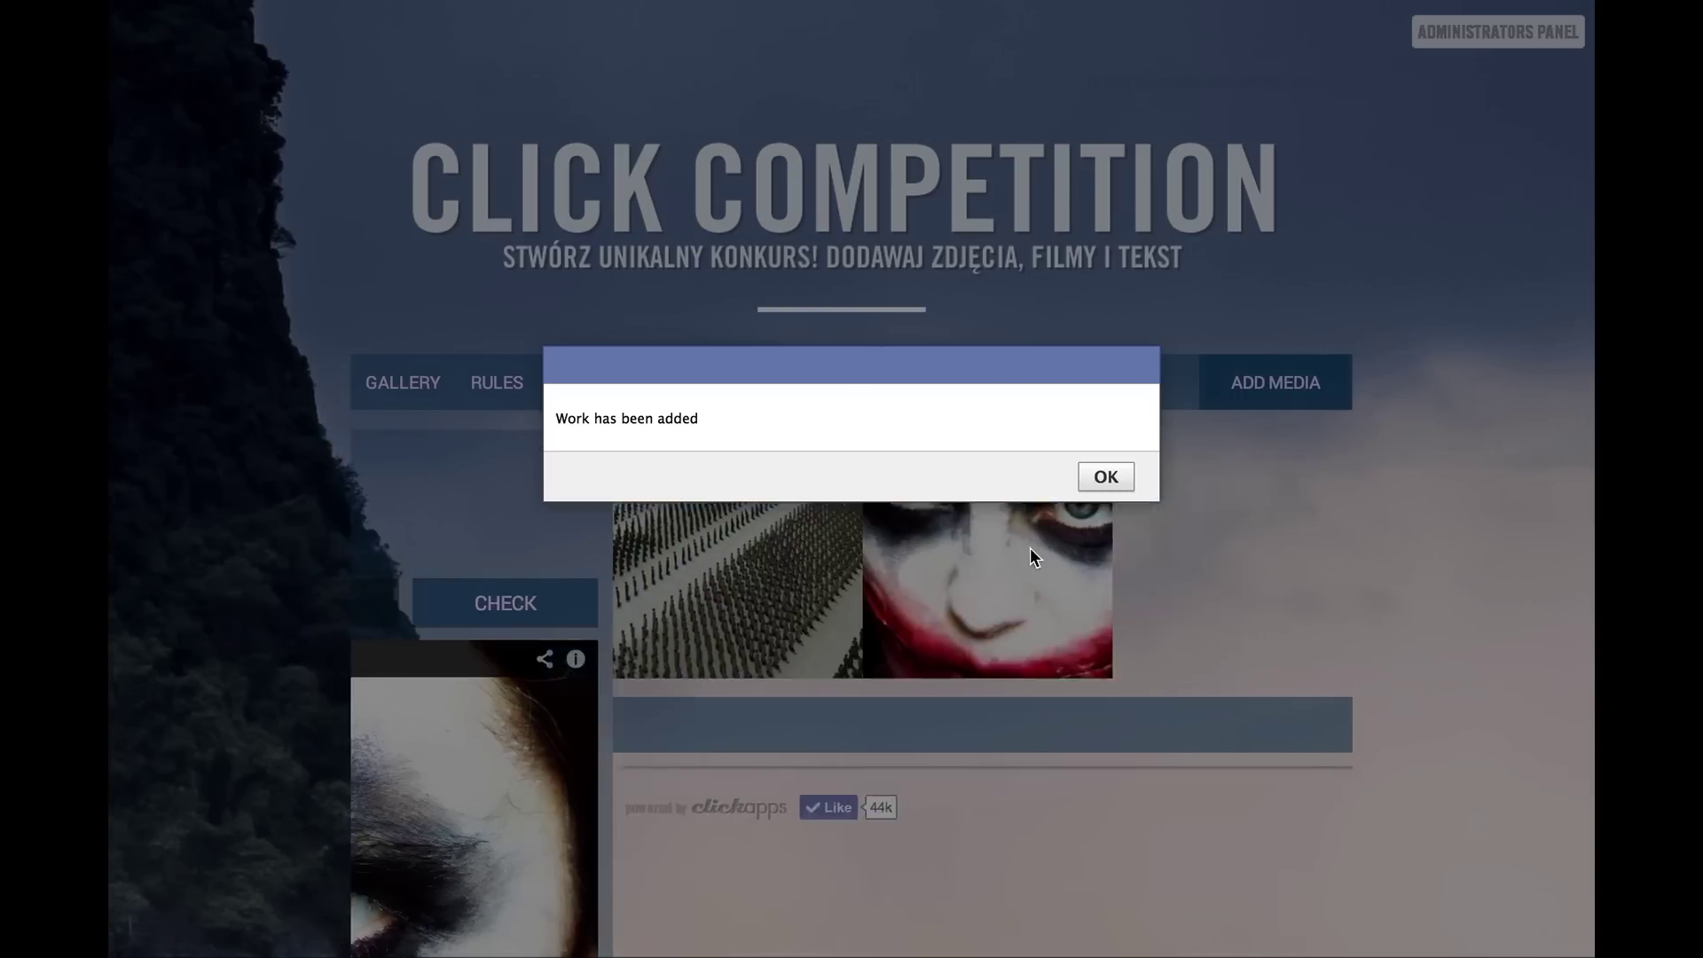
{"action": "key", "text": "Return"}
View the Istambul! photo entry in the gallery, try to vote for it, and go on to the video entry
{"action": "mouse_move", "coordinate": [552, 600]}
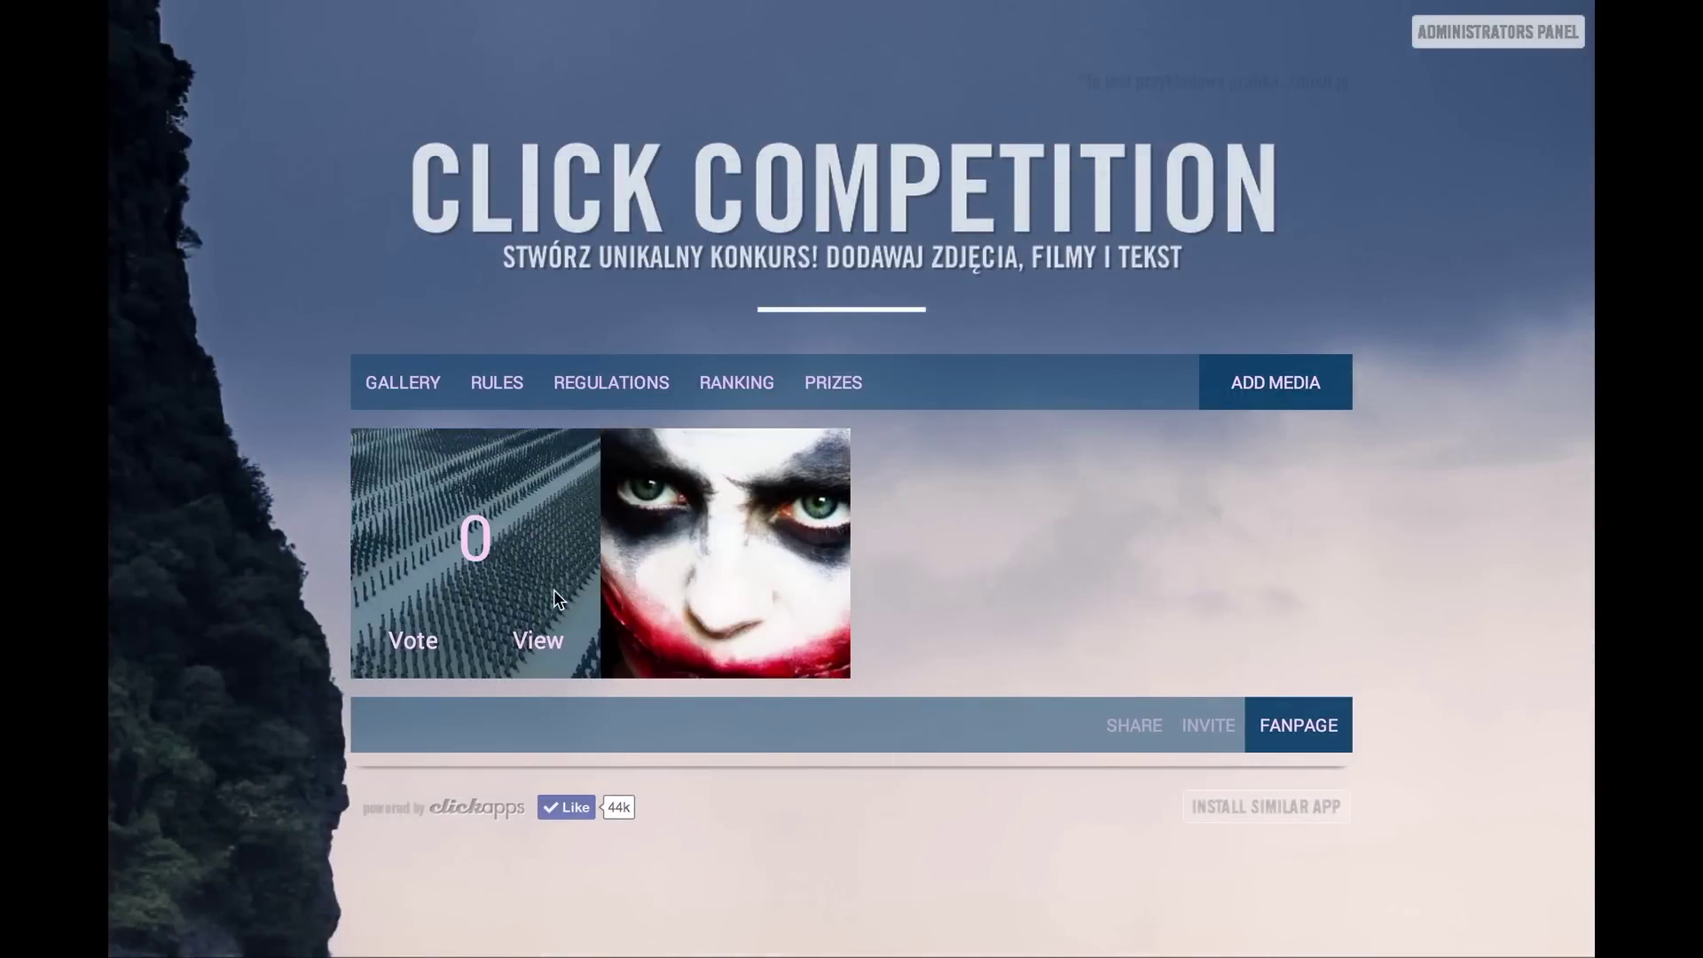
{"action": "left_click", "coordinate": [556, 642]}
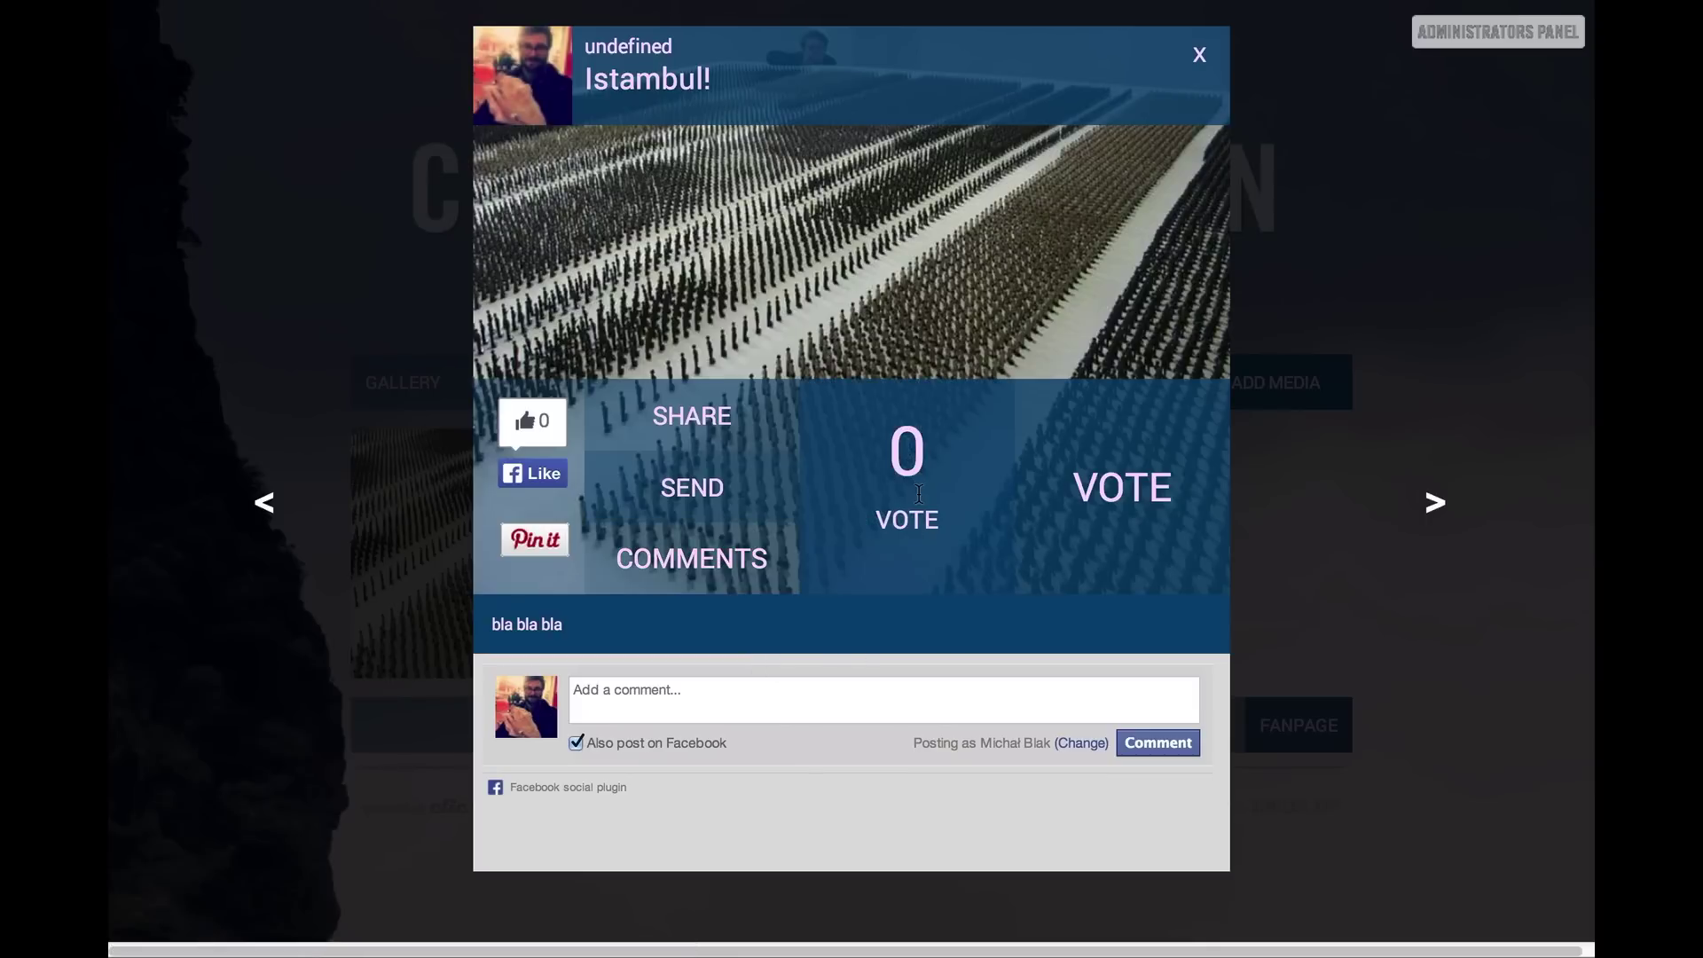
{"action": "left_click", "coordinate": [1102, 487]}
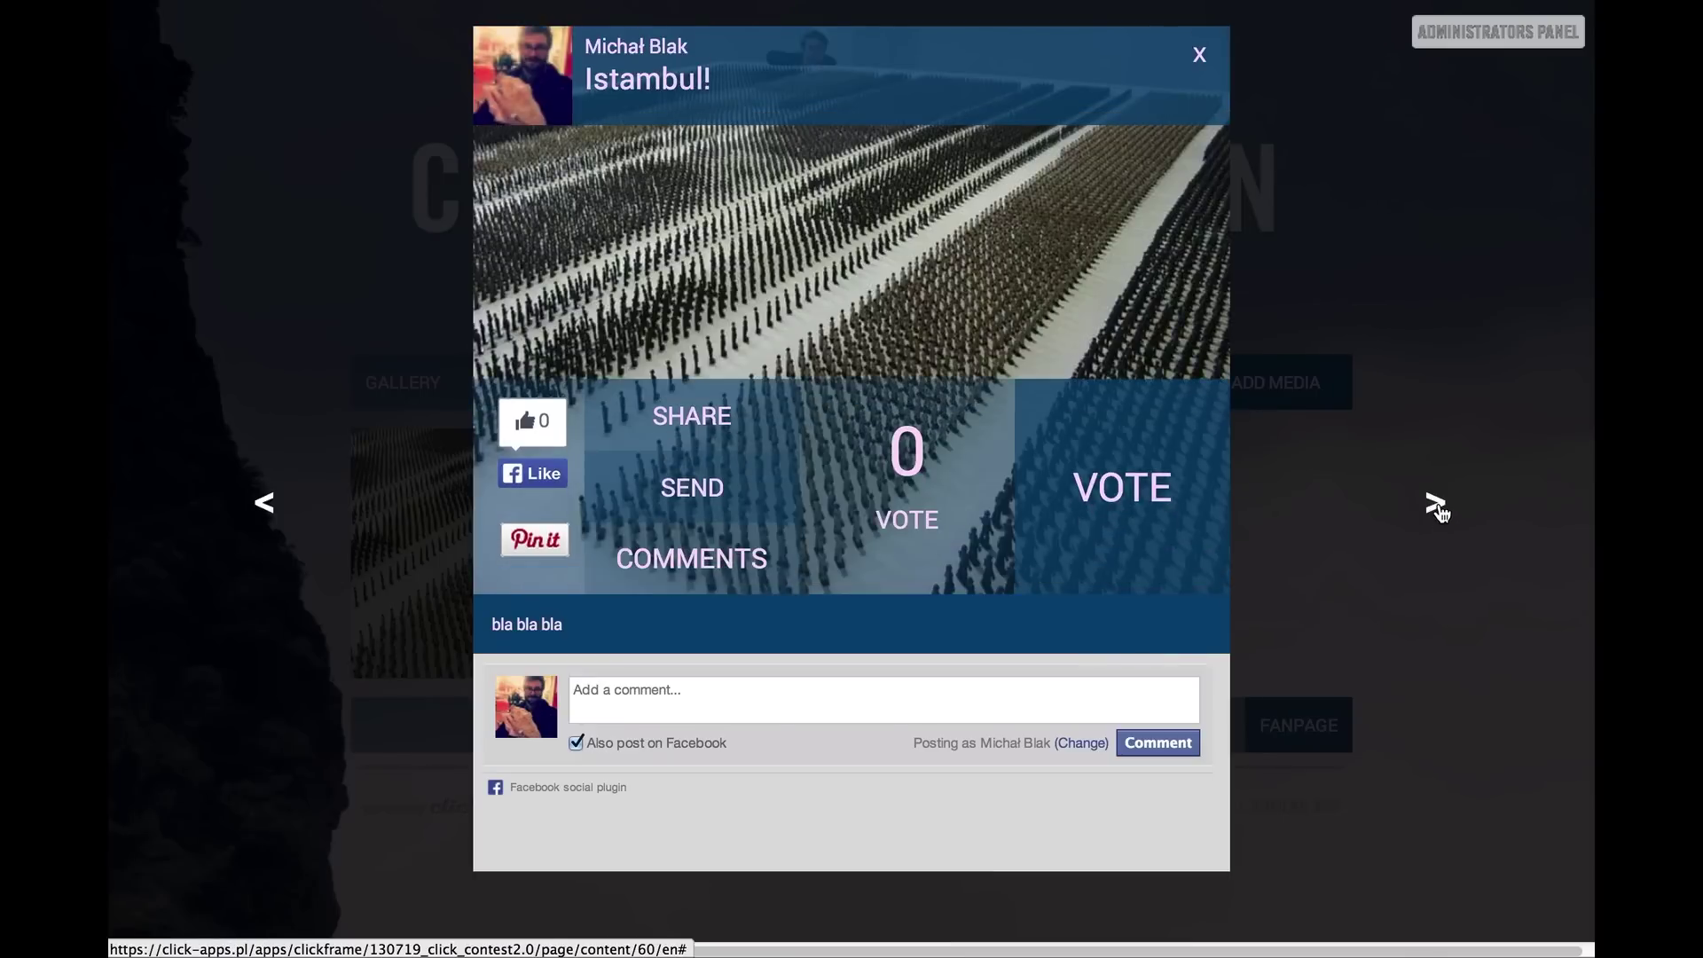
{"action": "left_click", "coordinate": [1438, 508]}
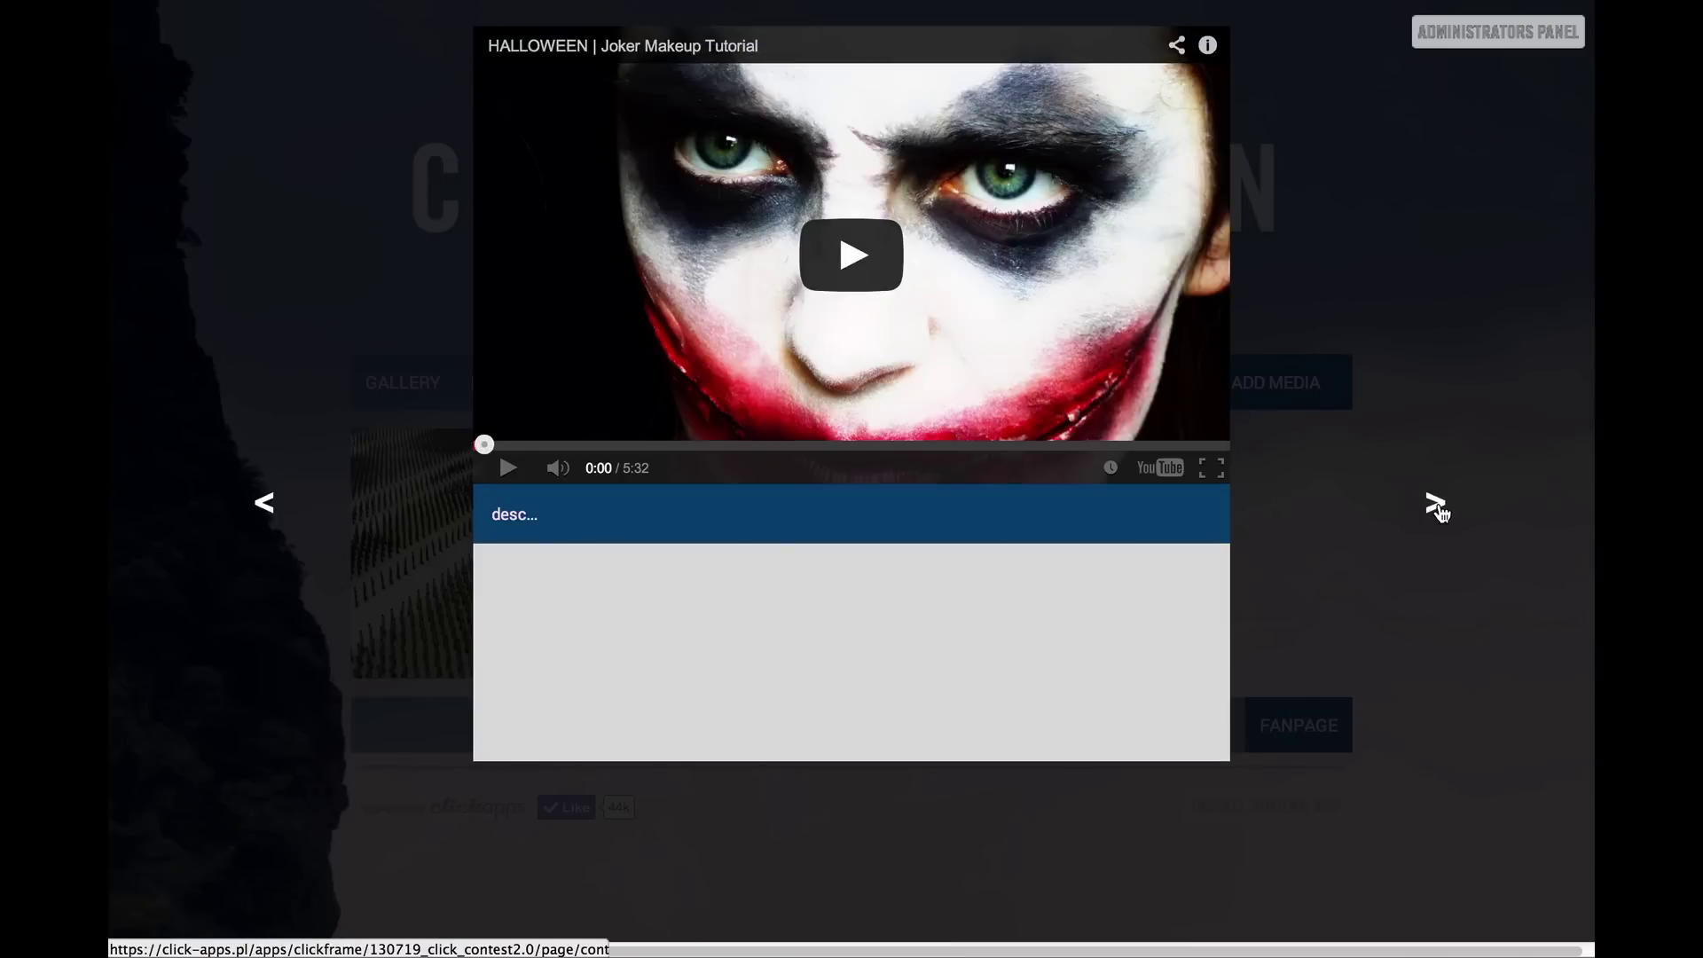
Try to submit a text entry titled "something" with the text "about me"
{"action": "left_click", "coordinate": [1298, 393]}
{"action": "left_click", "coordinate": [1298, 393]}
{"action": "left_click", "coordinate": [1275, 502]}
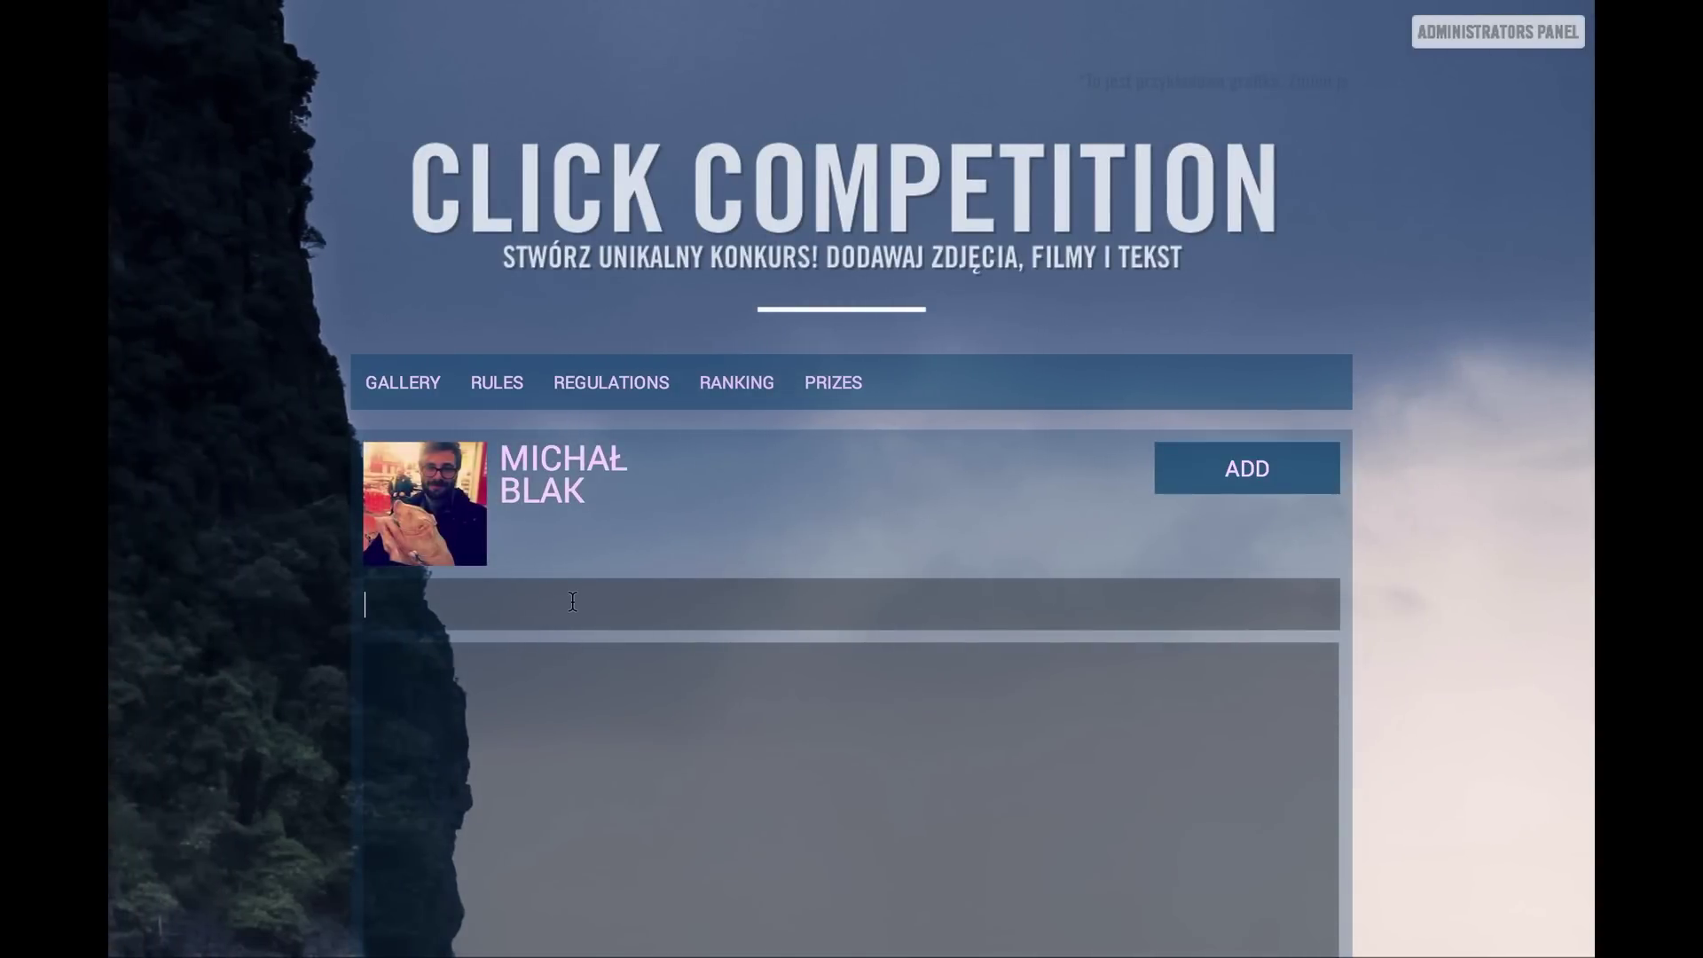
{"action": "type", "text": "something"}
{"action": "left_click", "coordinate": [633, 728]}
{"action": "type", "text": "abou"}
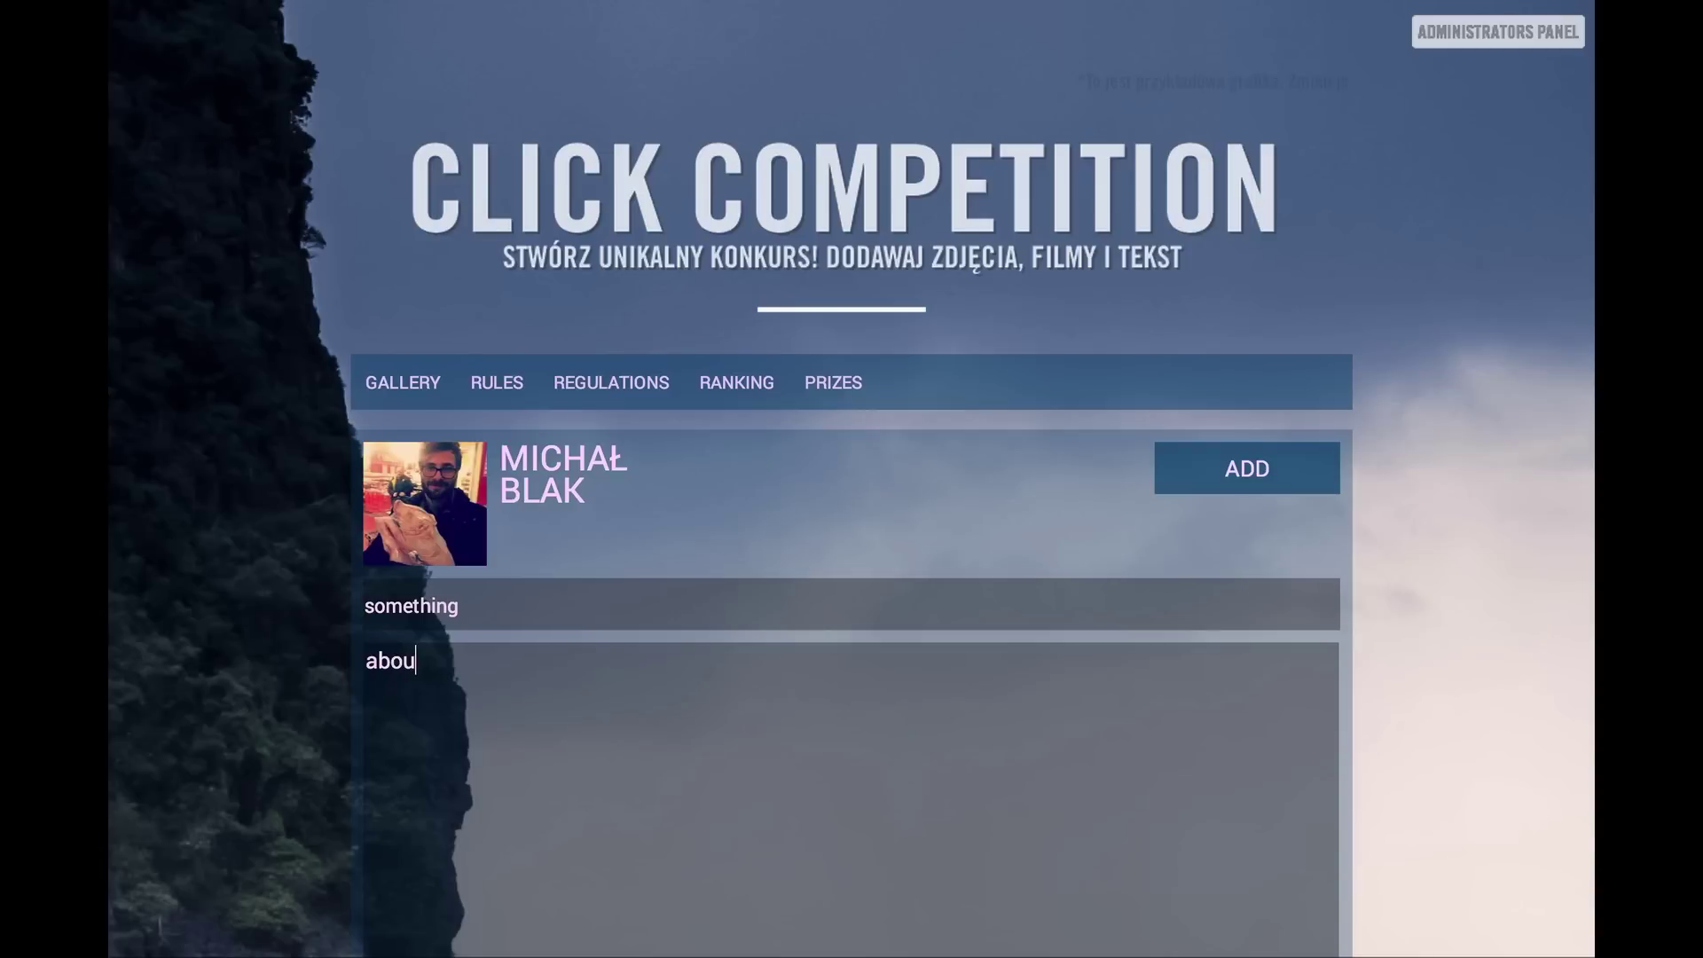
{"action": "type", "text": "t me"}
{"action": "scroll", "coordinate": [1253, 540], "scroll_direction": "down", "scroll_amount": 3}
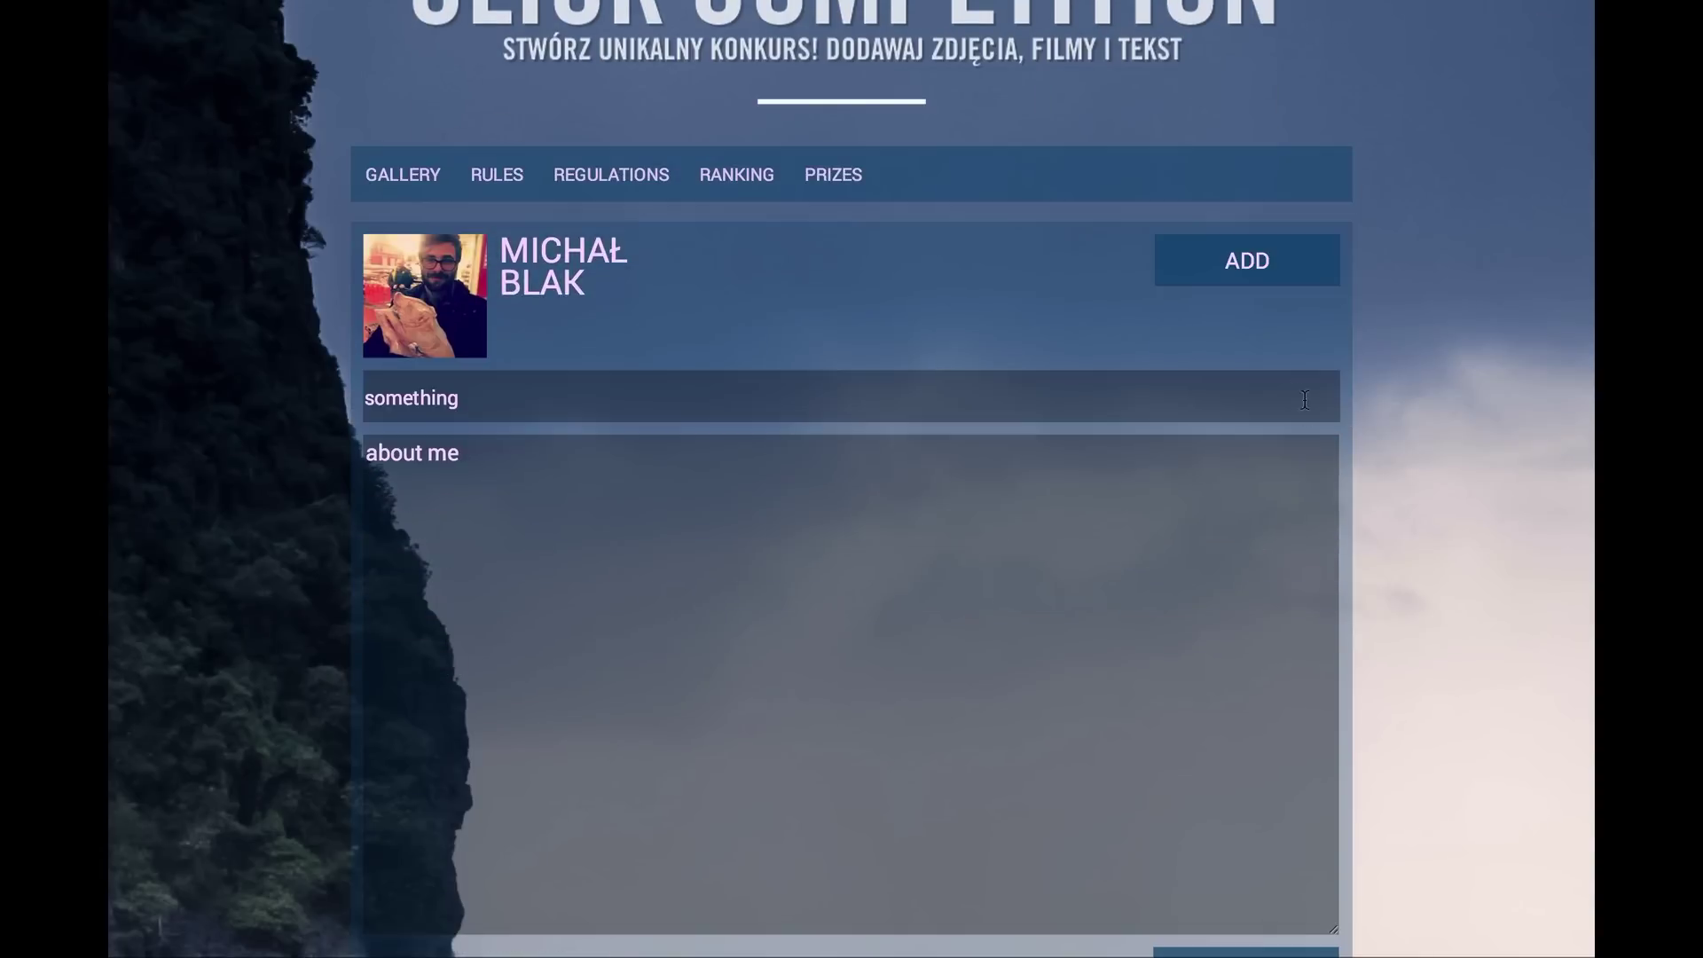
{"action": "left_click", "coordinate": [1244, 273]}
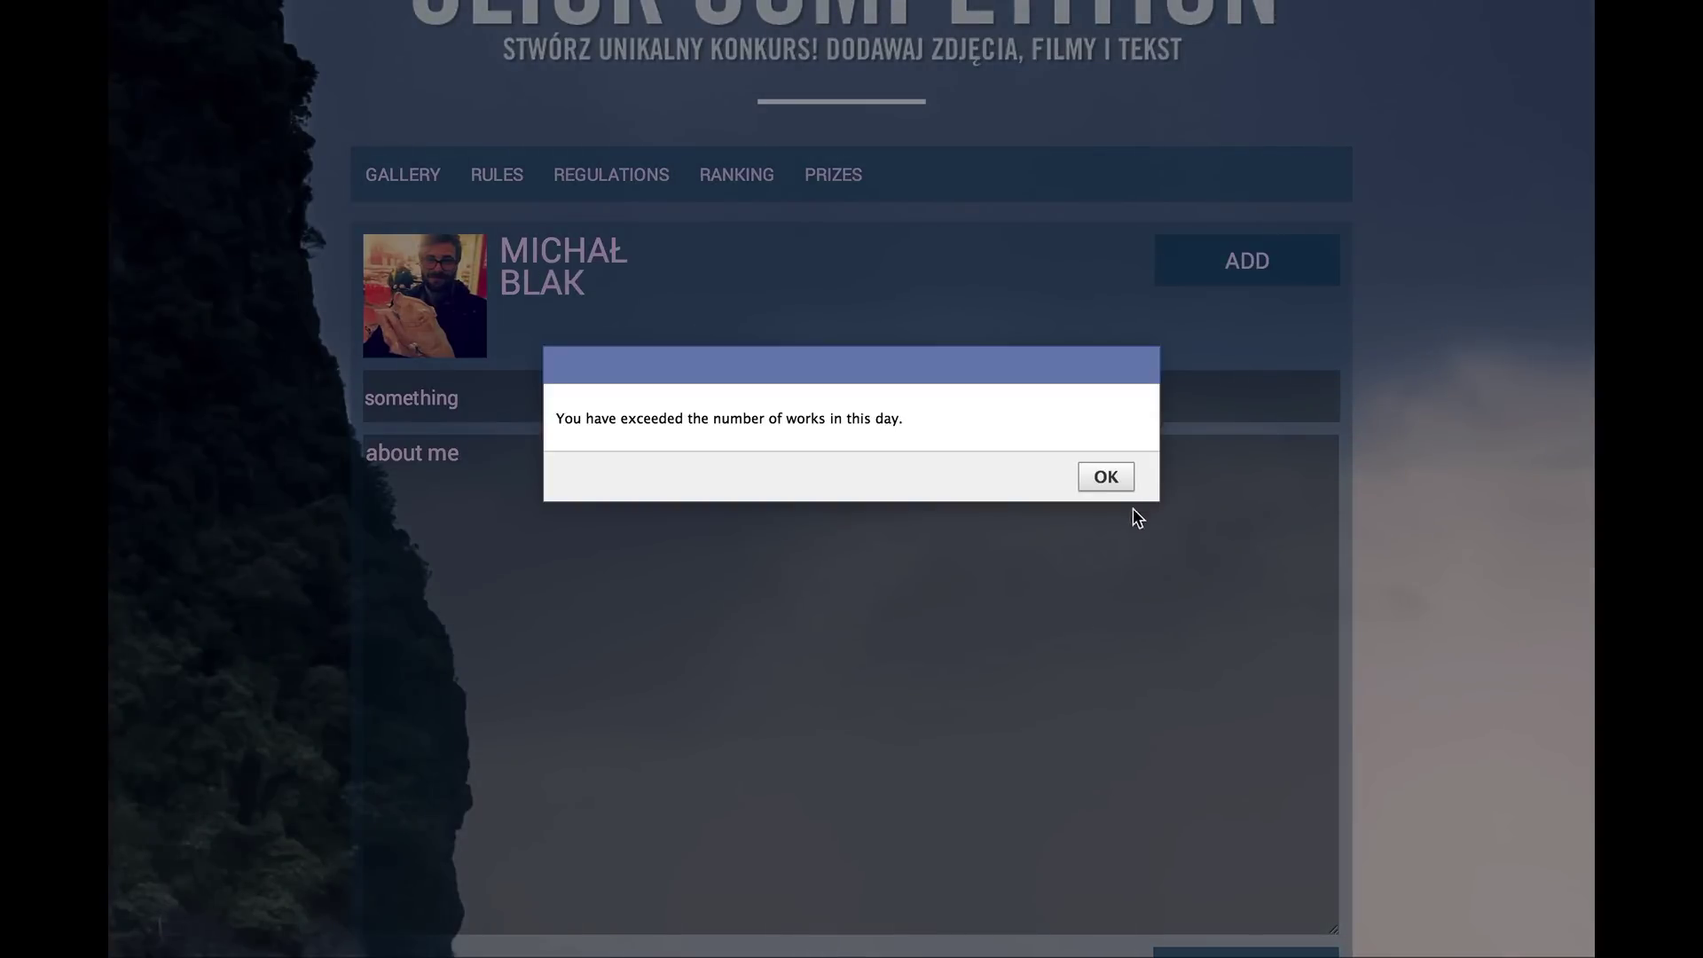
{"action": "left_click", "coordinate": [1112, 479]}
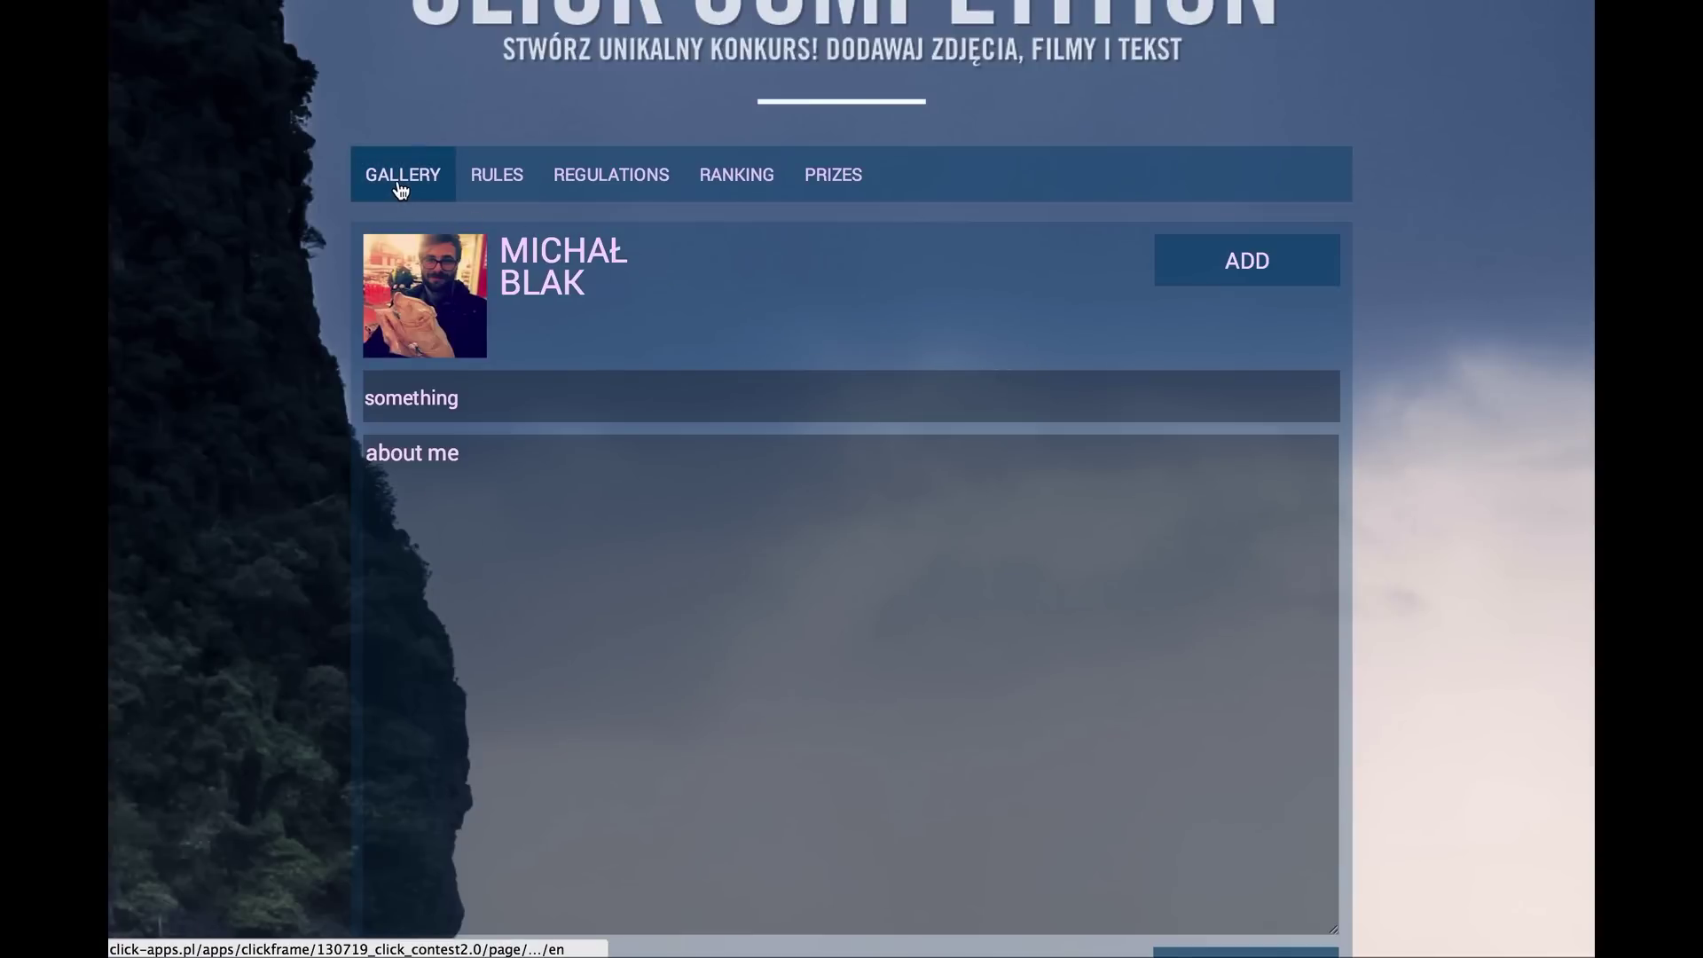
Return to the contest Gallery, look over the added works and open the option to invite friends
{"action": "left_click", "coordinate": [401, 187]}
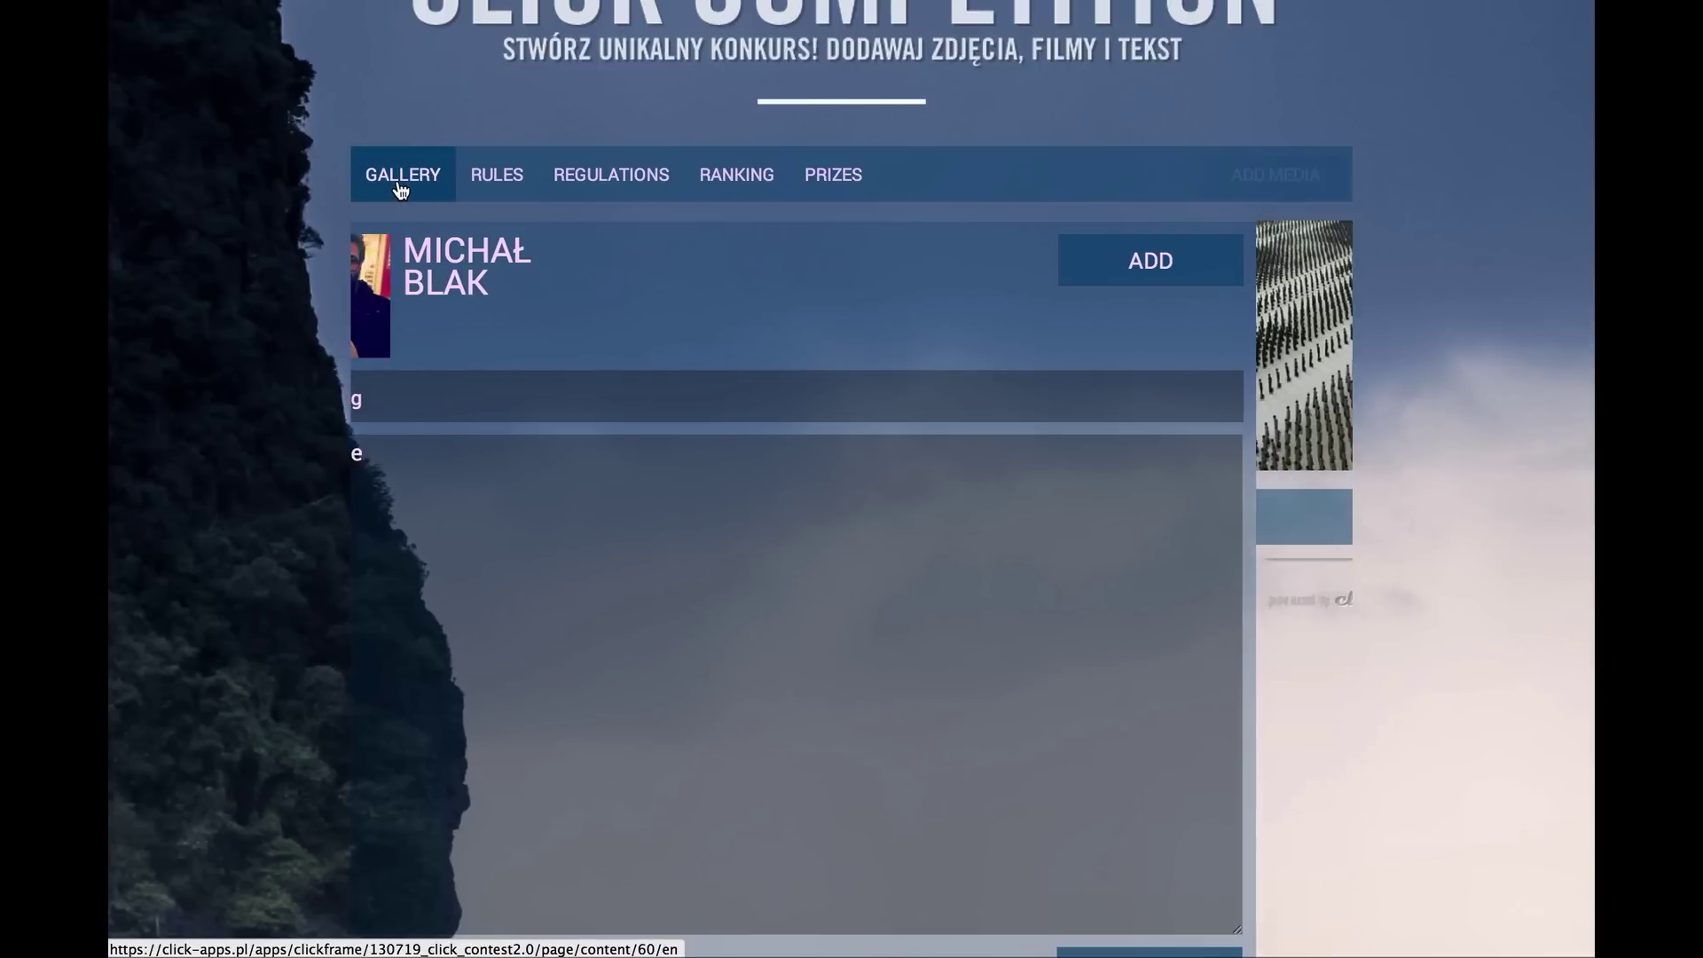
{"action": "scroll", "coordinate": [916, 655], "scroll_direction": "down", "scroll_amount": 5}
{"action": "scroll", "coordinate": [917, 655], "scroll_direction": "up", "scroll_amount": 6}
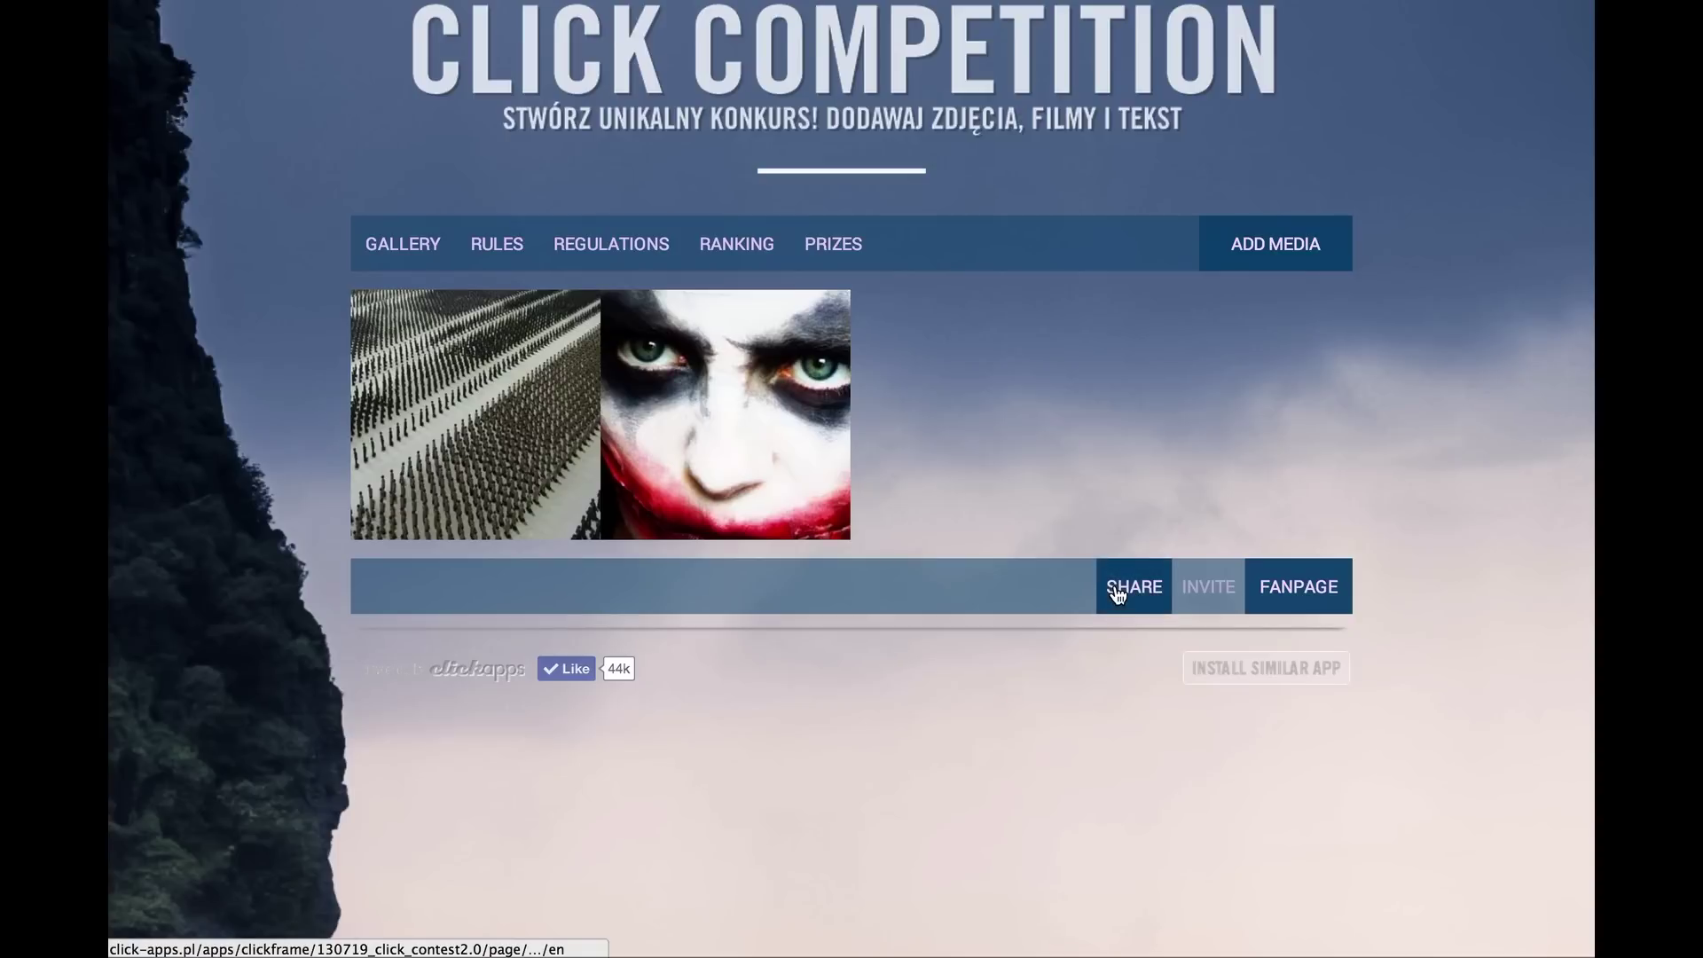
{"action": "left_click", "coordinate": [1202, 596]}
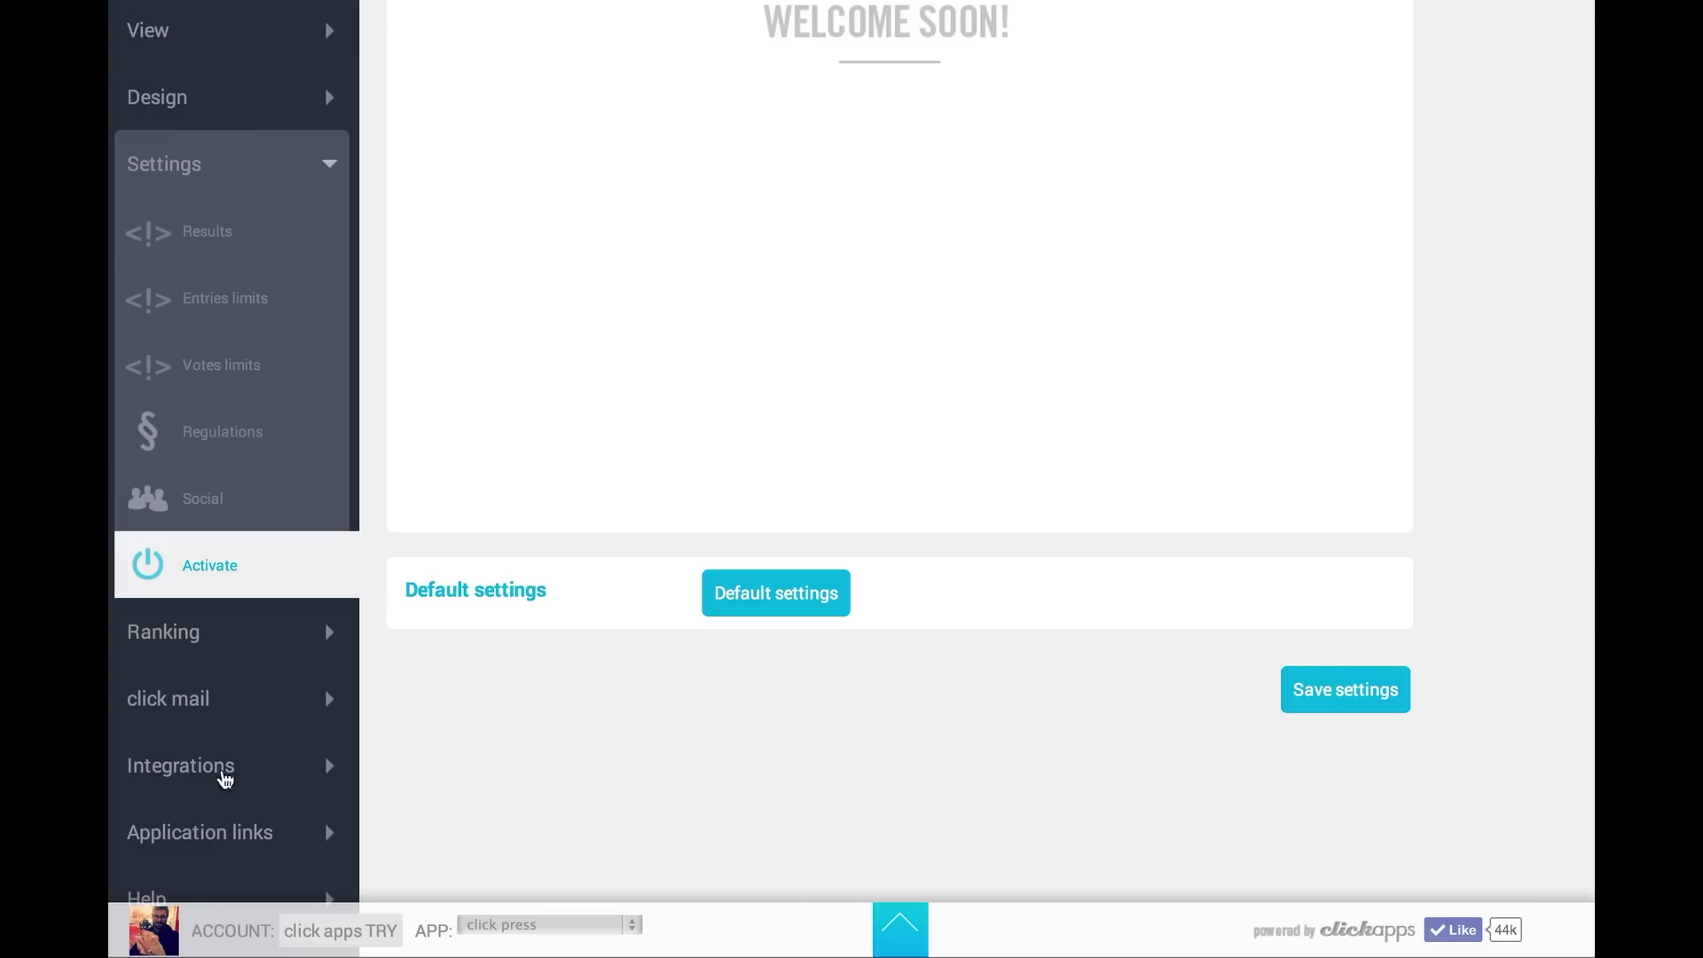
In the administrators panel, open the application links and examine the redirect application link
{"action": "left_click", "coordinate": [204, 850]}
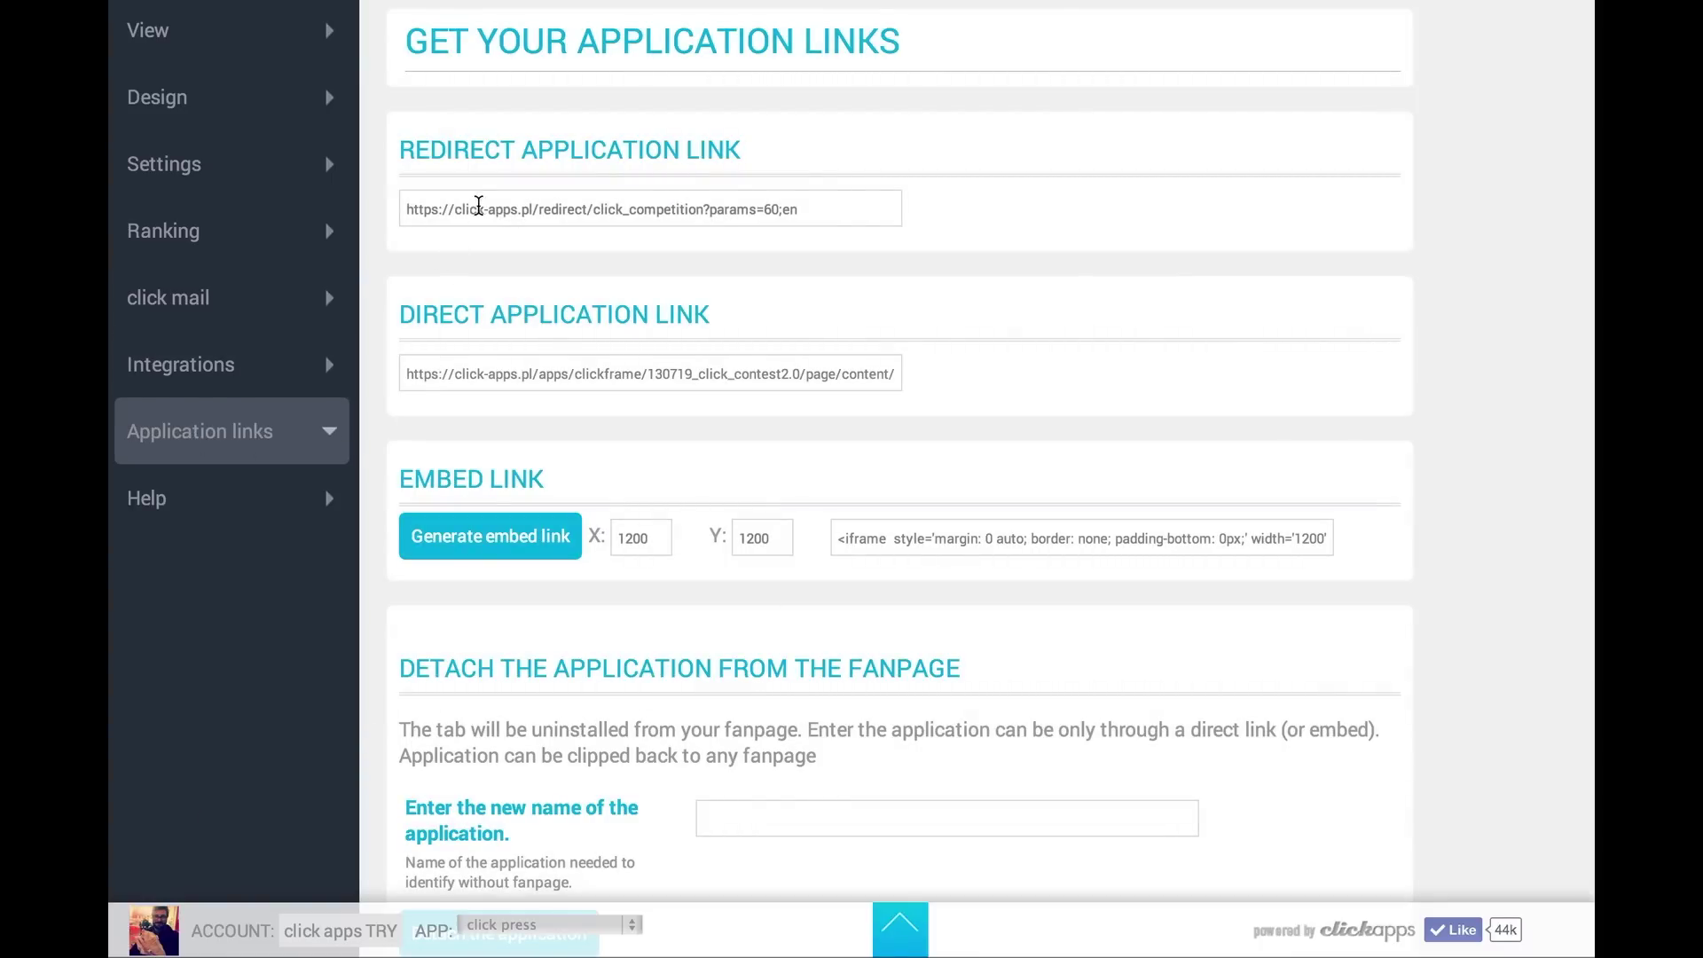
{"action": "left_click", "coordinate": [415, 204]}
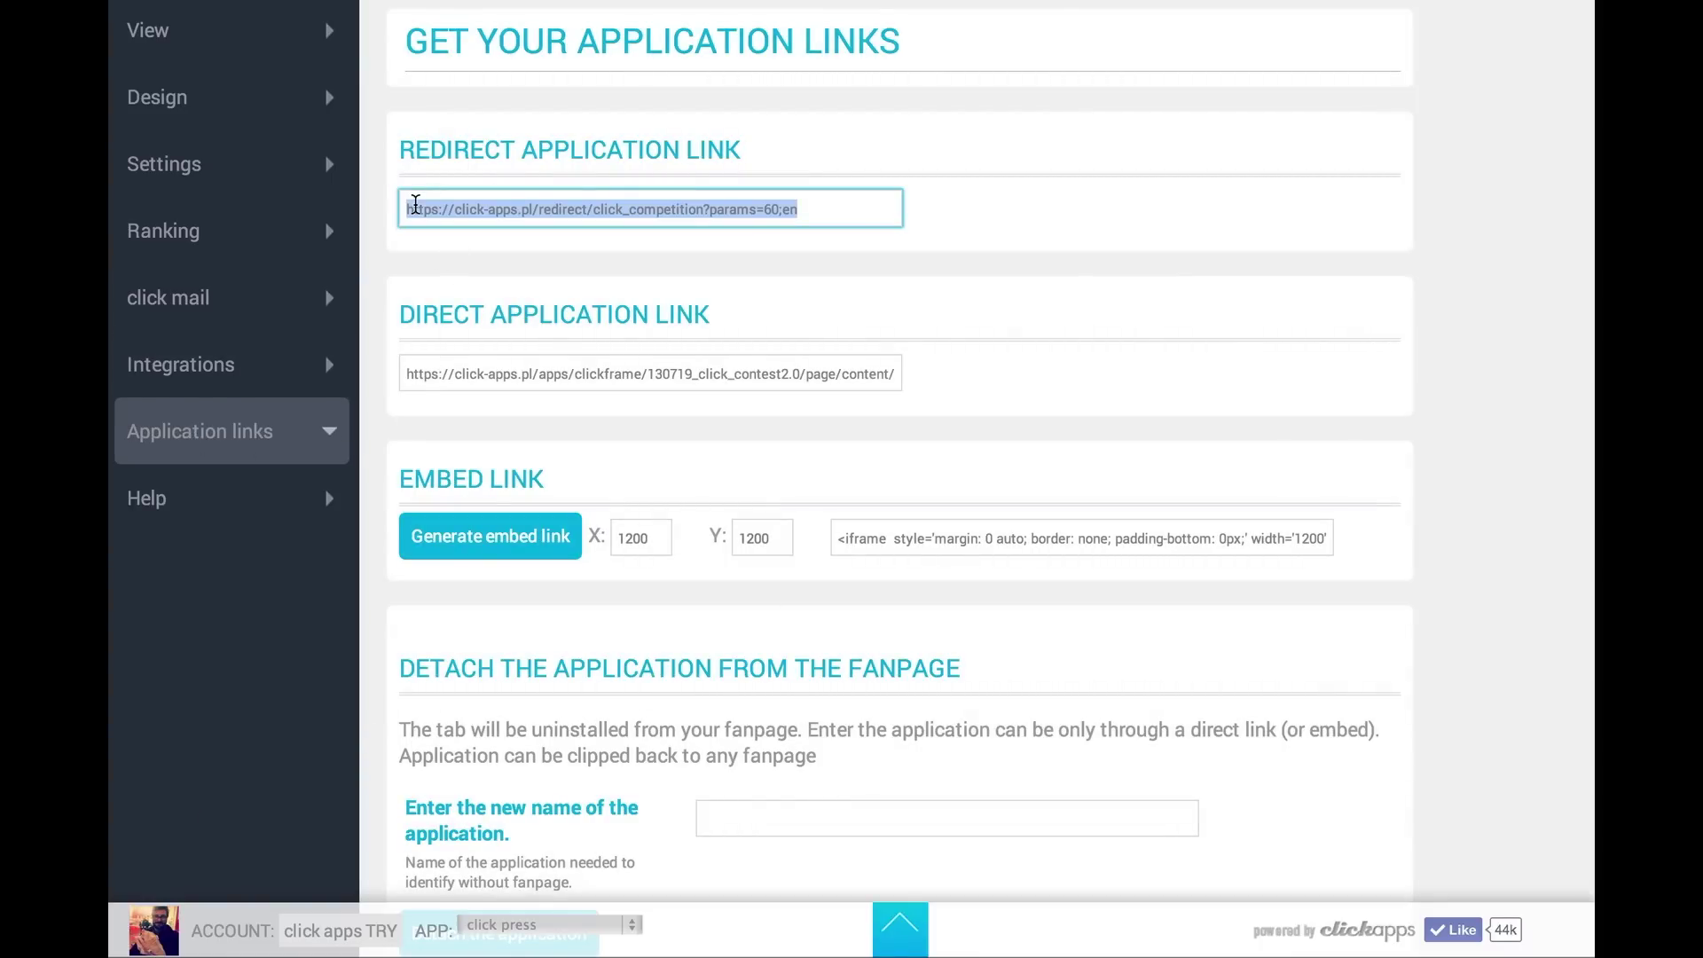
{"action": "left_click", "coordinate": [956, 216]}
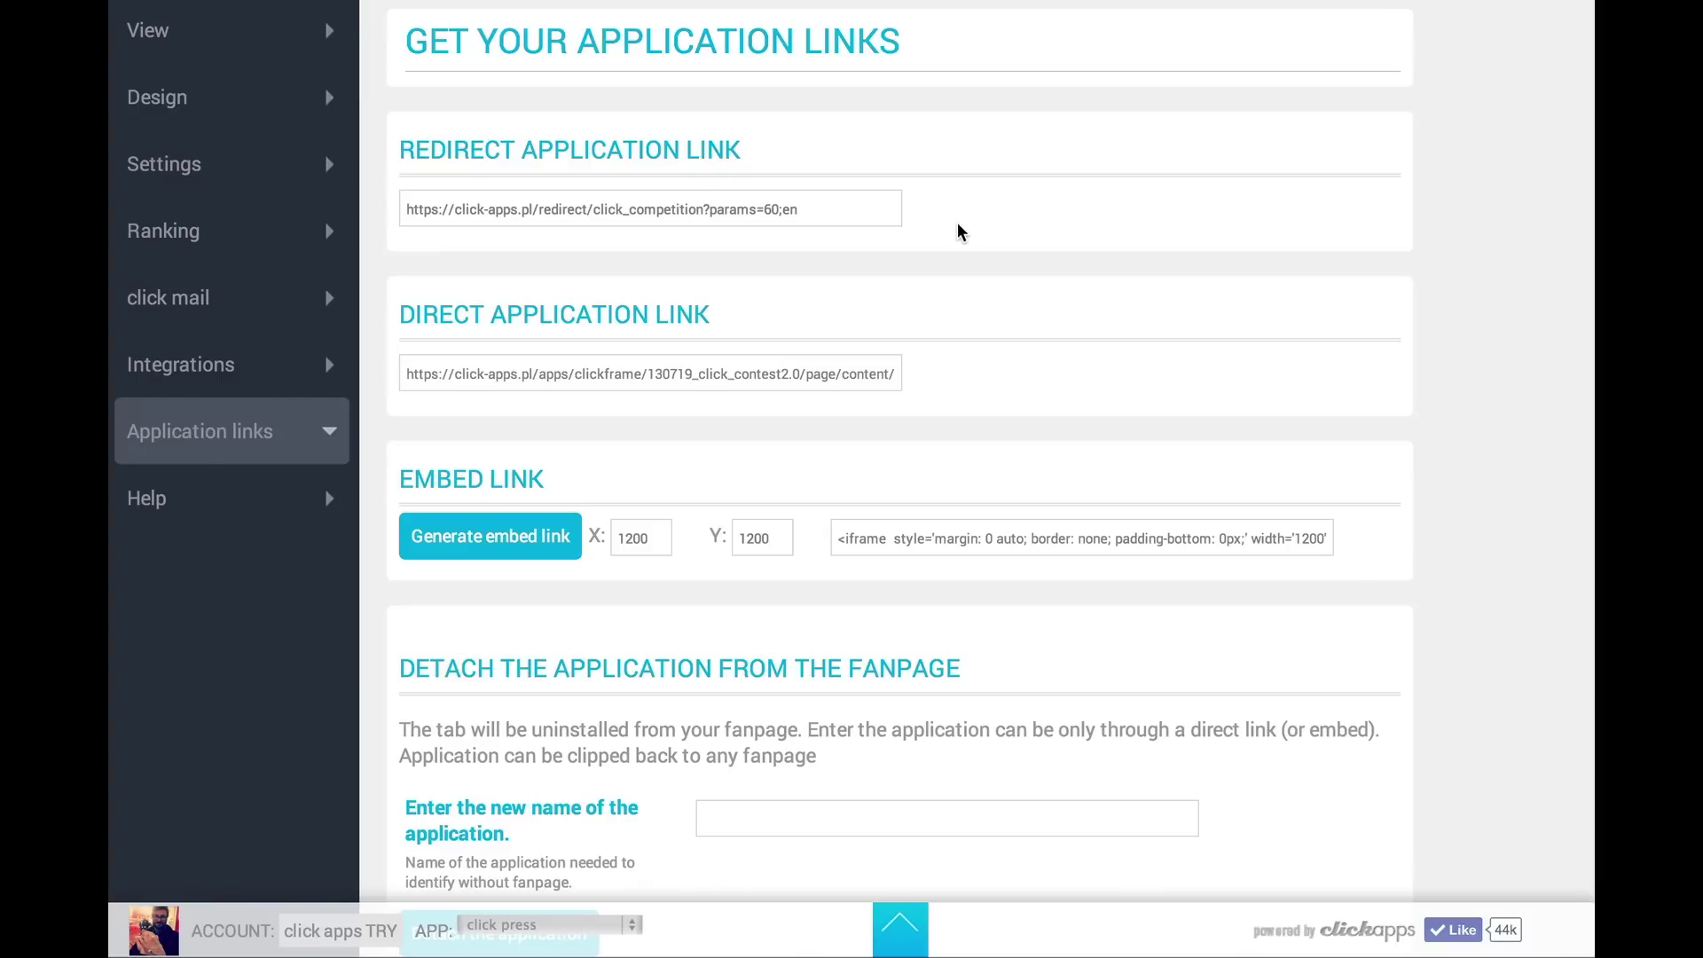
Examine the direct application link and the embed link with its X and Y dimension settings
{"action": "scroll", "coordinate": [991, 366], "scroll_direction": "down", "scroll_amount": 1}
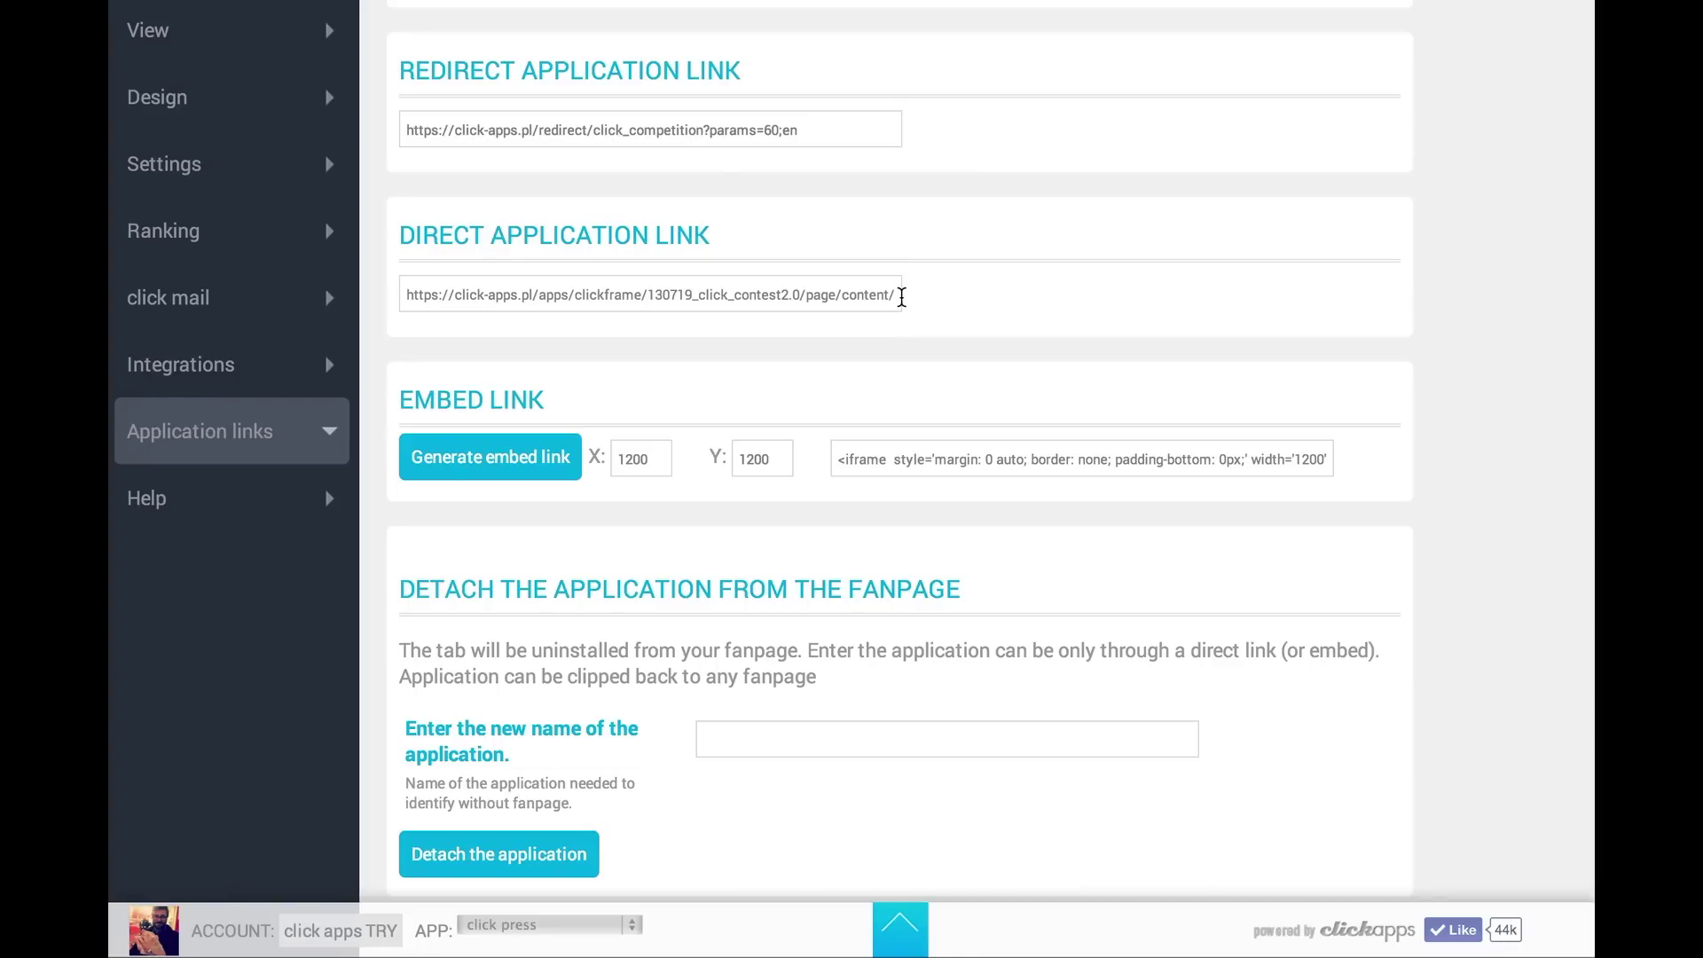
{"action": "scroll", "coordinate": [807, 512], "scroll_direction": "down", "scroll_amount": 1}
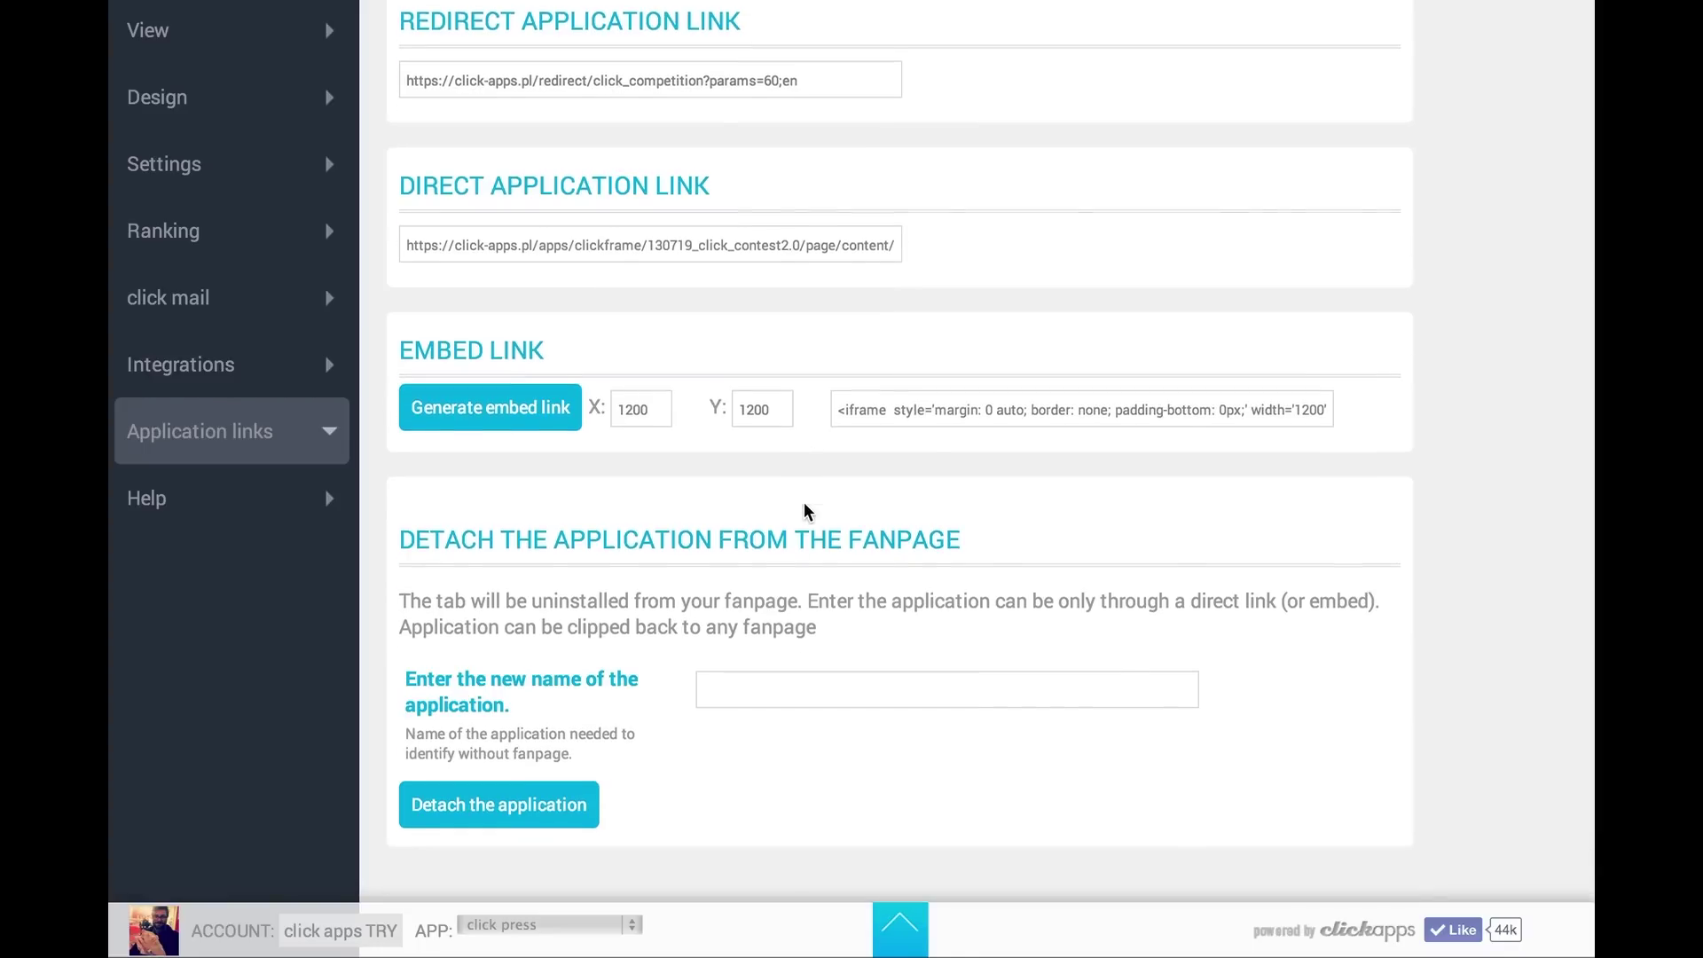
{"action": "scroll", "coordinate": [808, 512], "scroll_direction": "down", "scroll_amount": 1}
{"action": "left_click", "coordinate": [657, 317]}
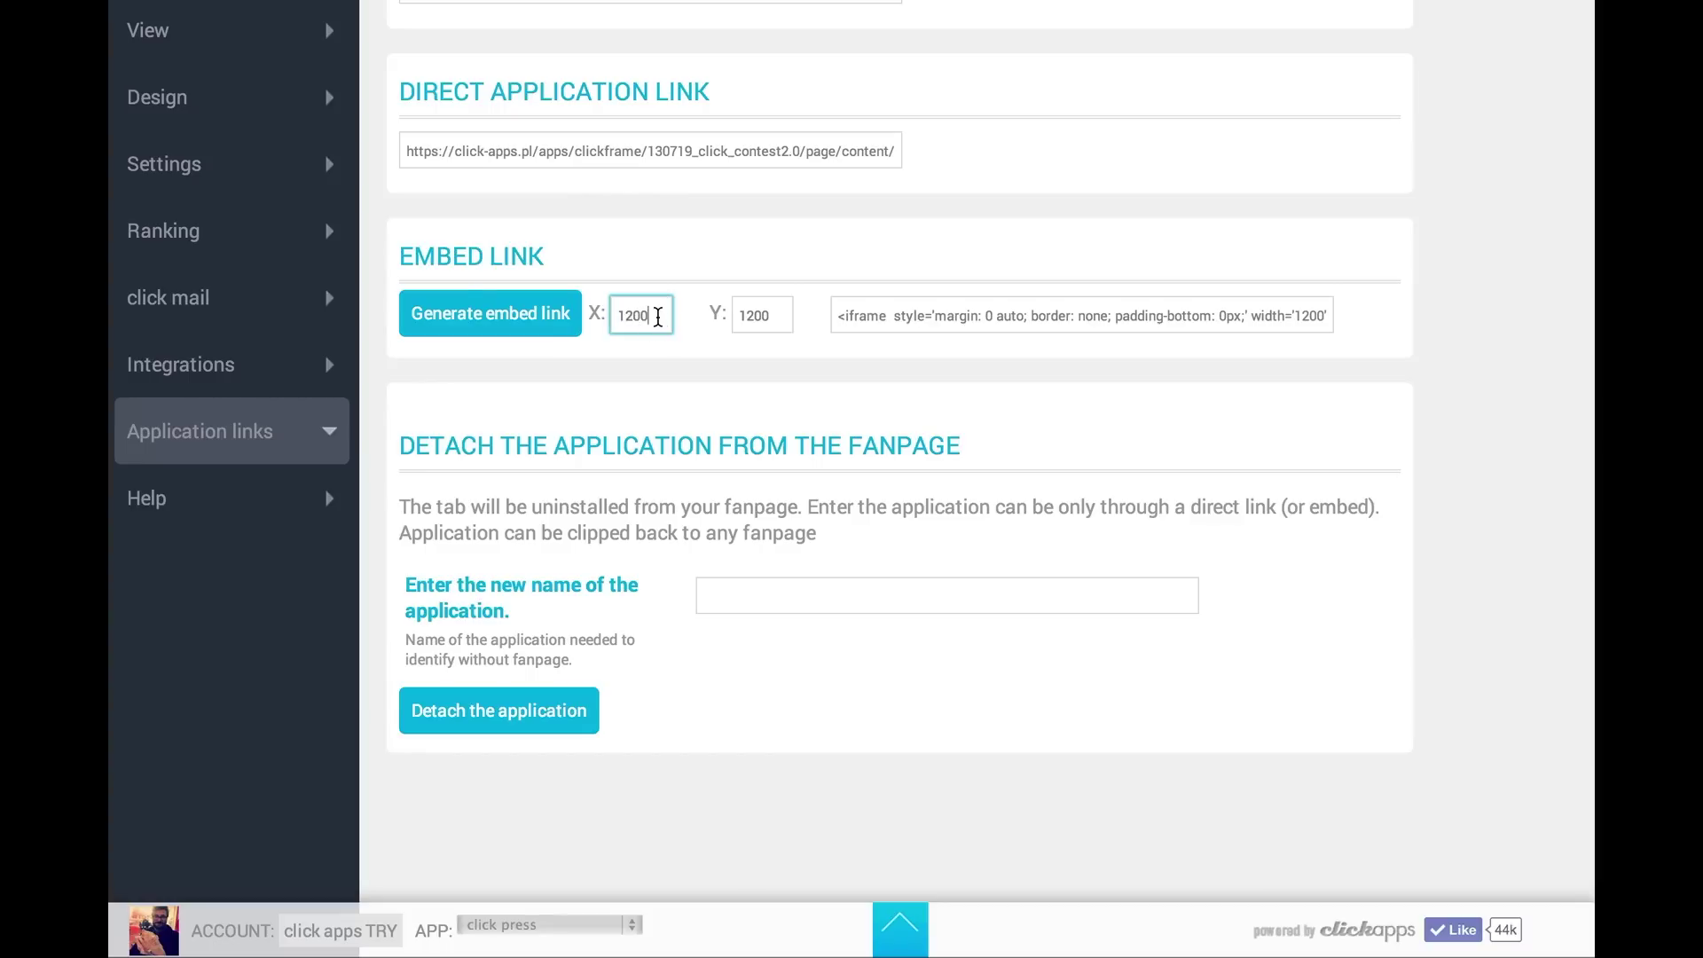
{"action": "left_click", "coordinate": [792, 317]}
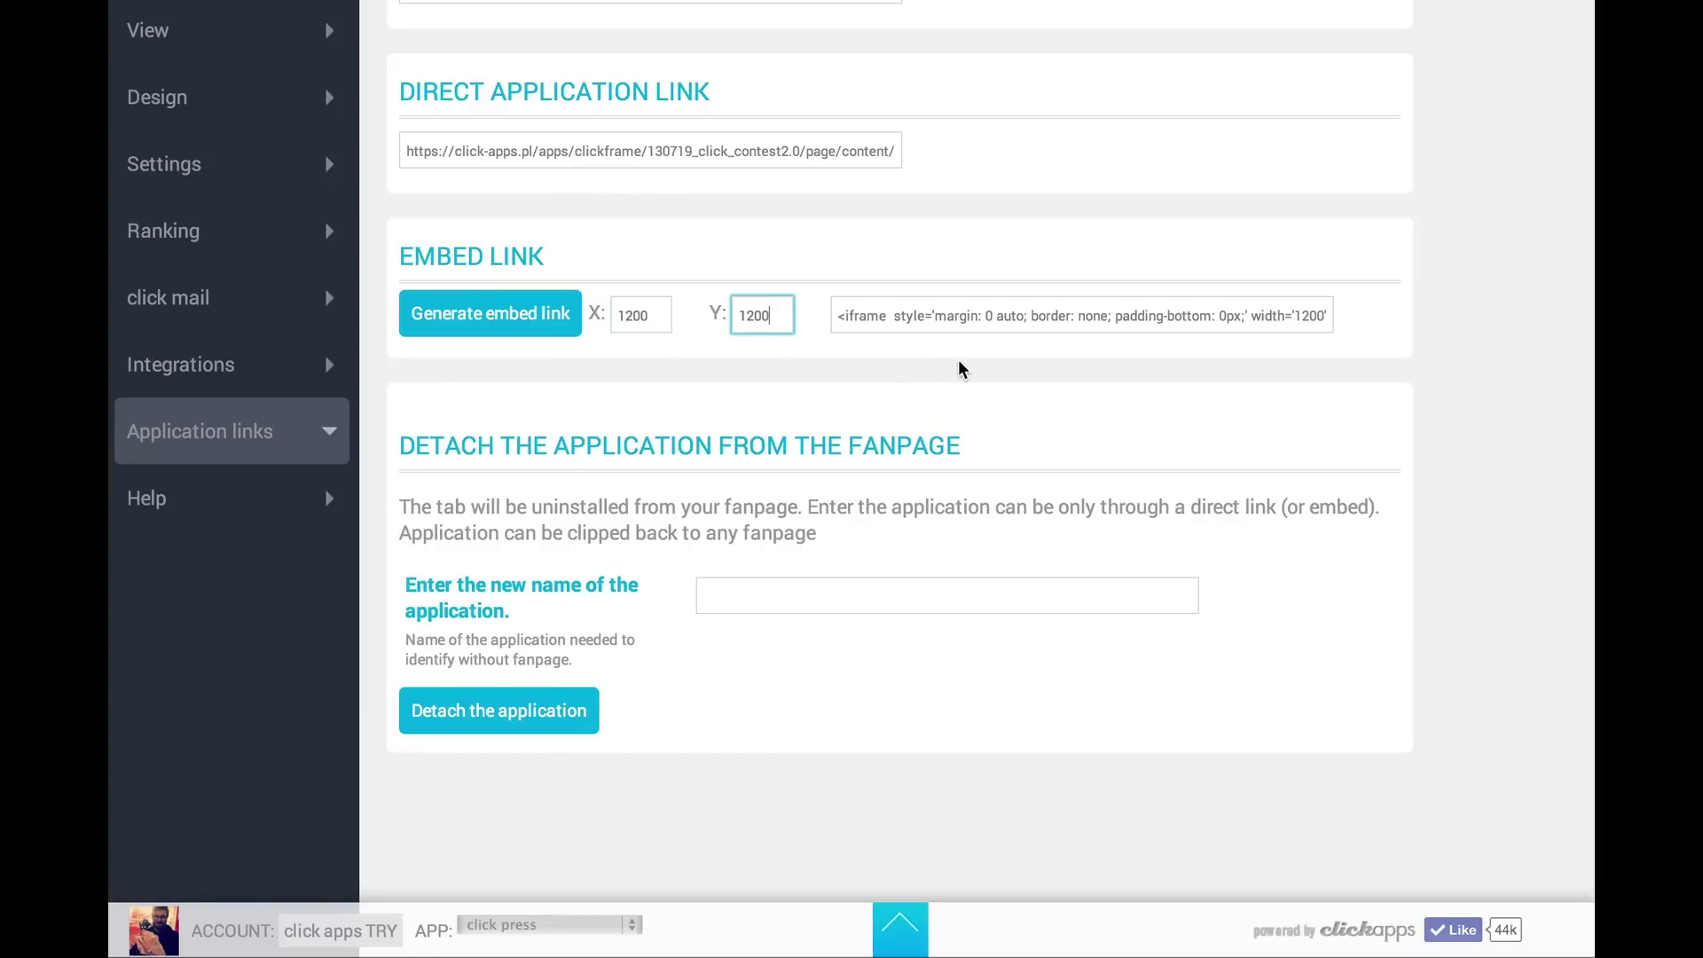
{"action": "scroll", "coordinate": [612, 428], "scroll_direction": "down", "scroll_amount": 1}
{"action": "scroll", "coordinate": [613, 427], "scroll_direction": "down", "scroll_amount": 1}
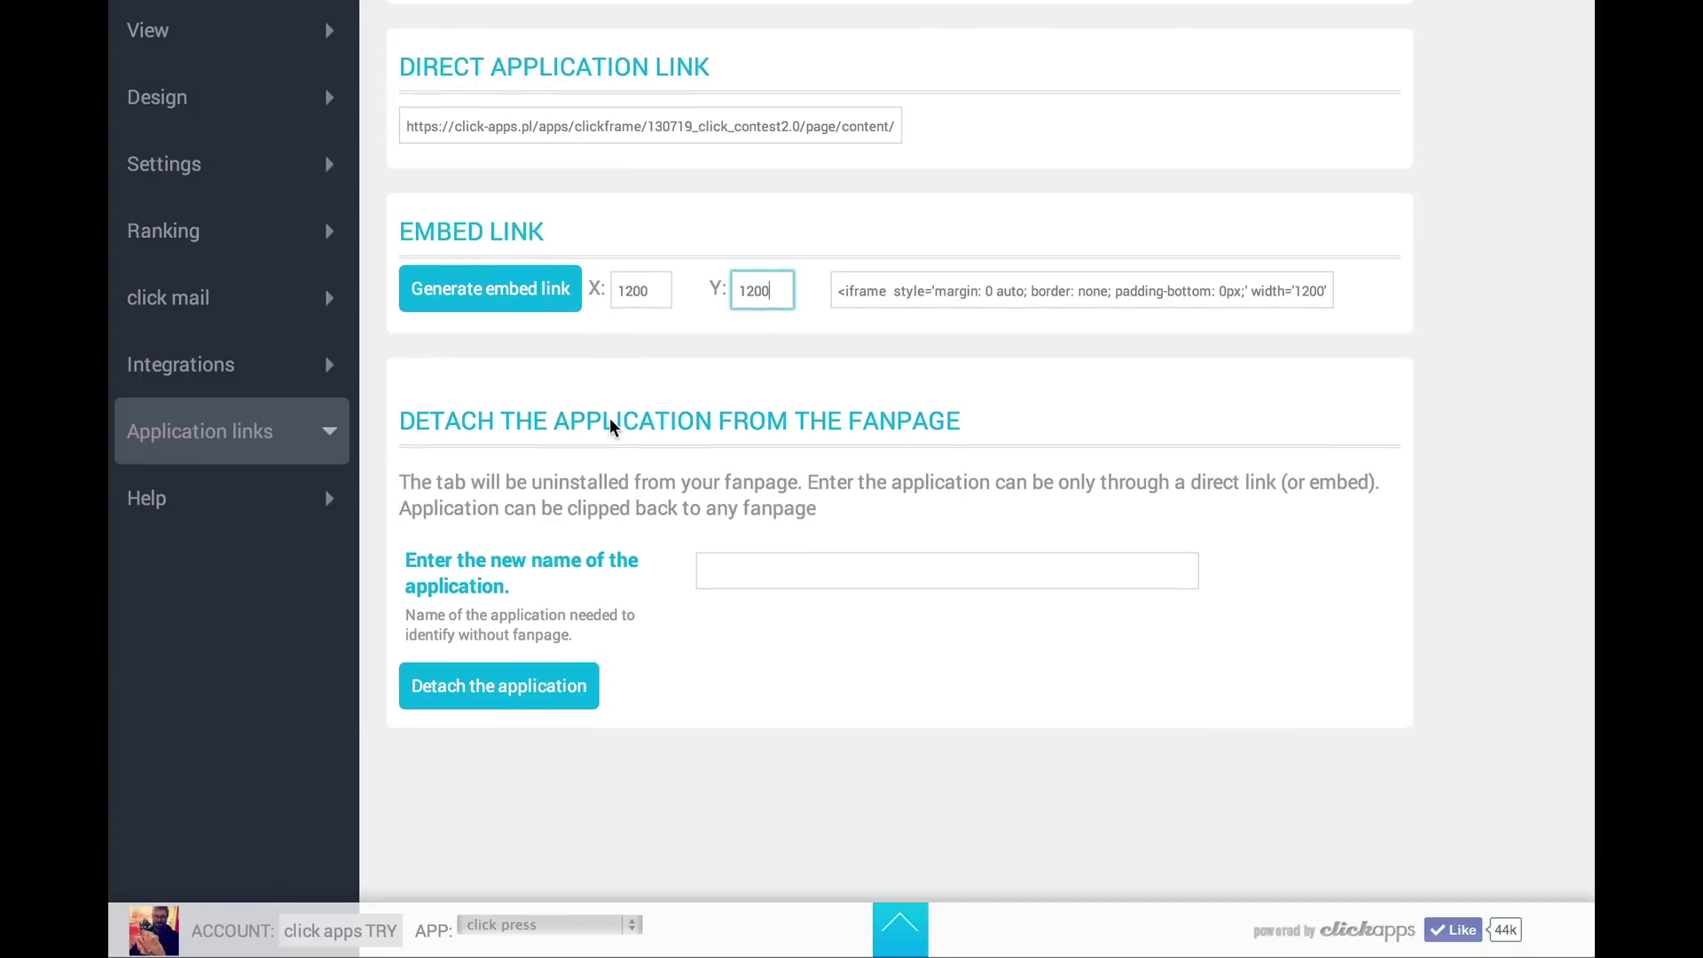
{"action": "double_click", "coordinate": [653, 286]}
{"action": "left_click_drag", "start_coordinate": [749, 286], "coordinate": [783, 288]}
{"action": "scroll", "coordinate": [669, 406], "scroll_direction": "down", "scroll_amount": 1}
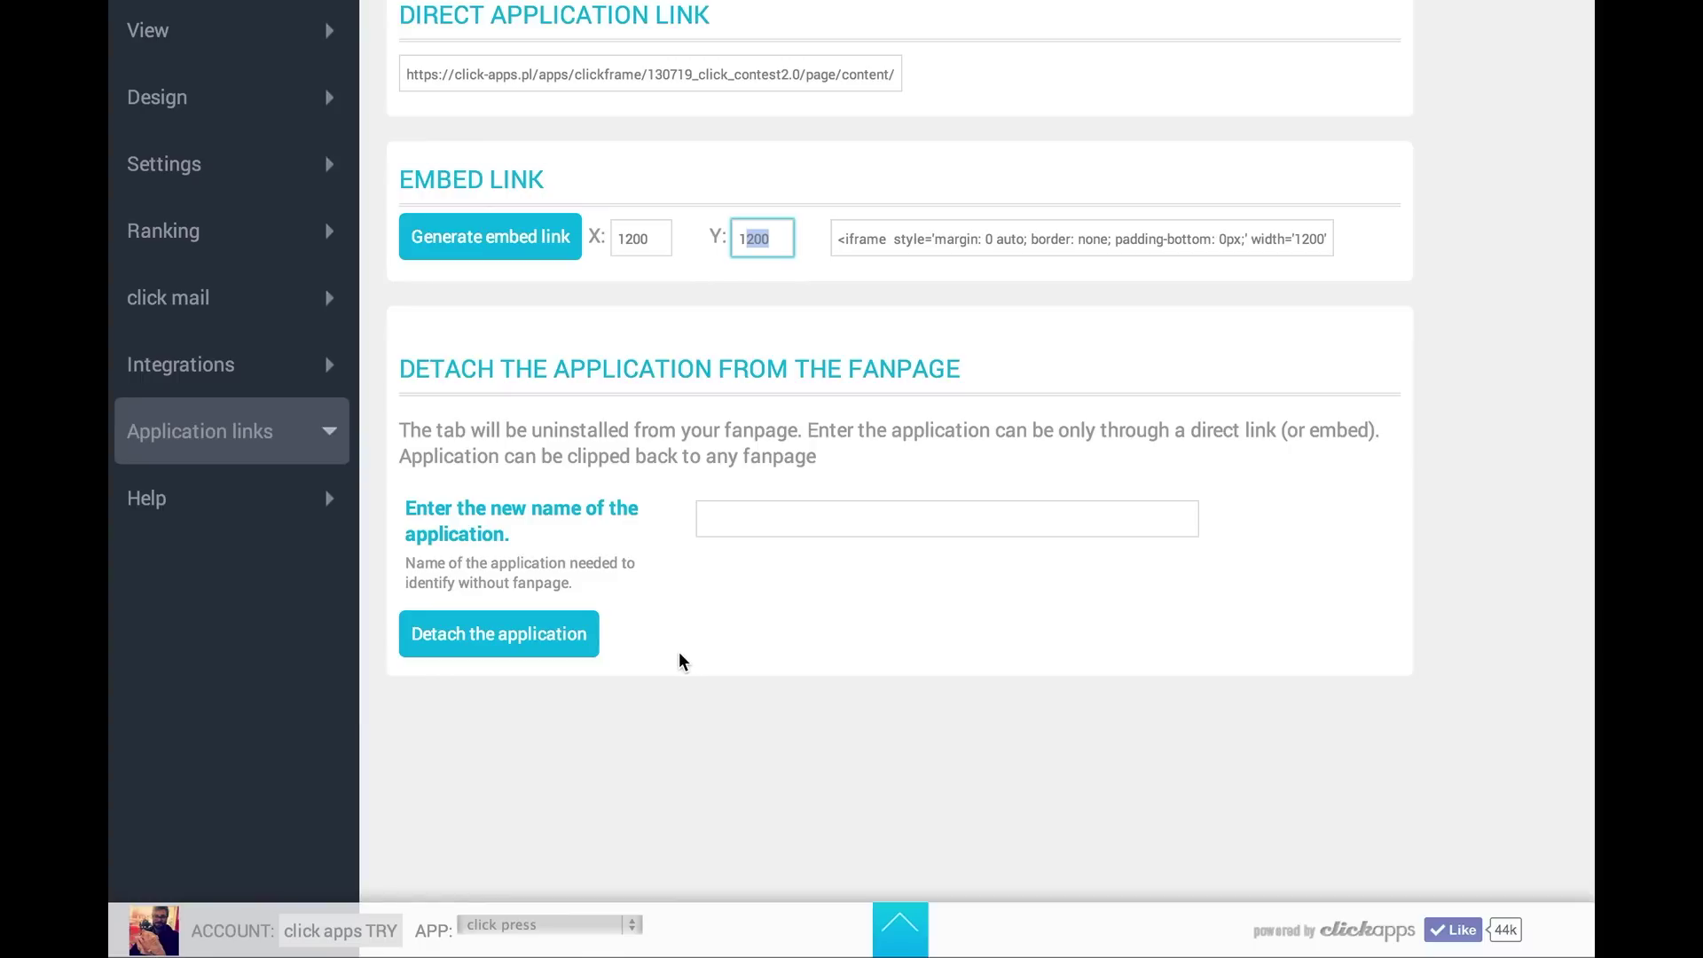
Try to detach the application from the fanpage under the new application name "title"
{"action": "left_click", "coordinate": [734, 522]}
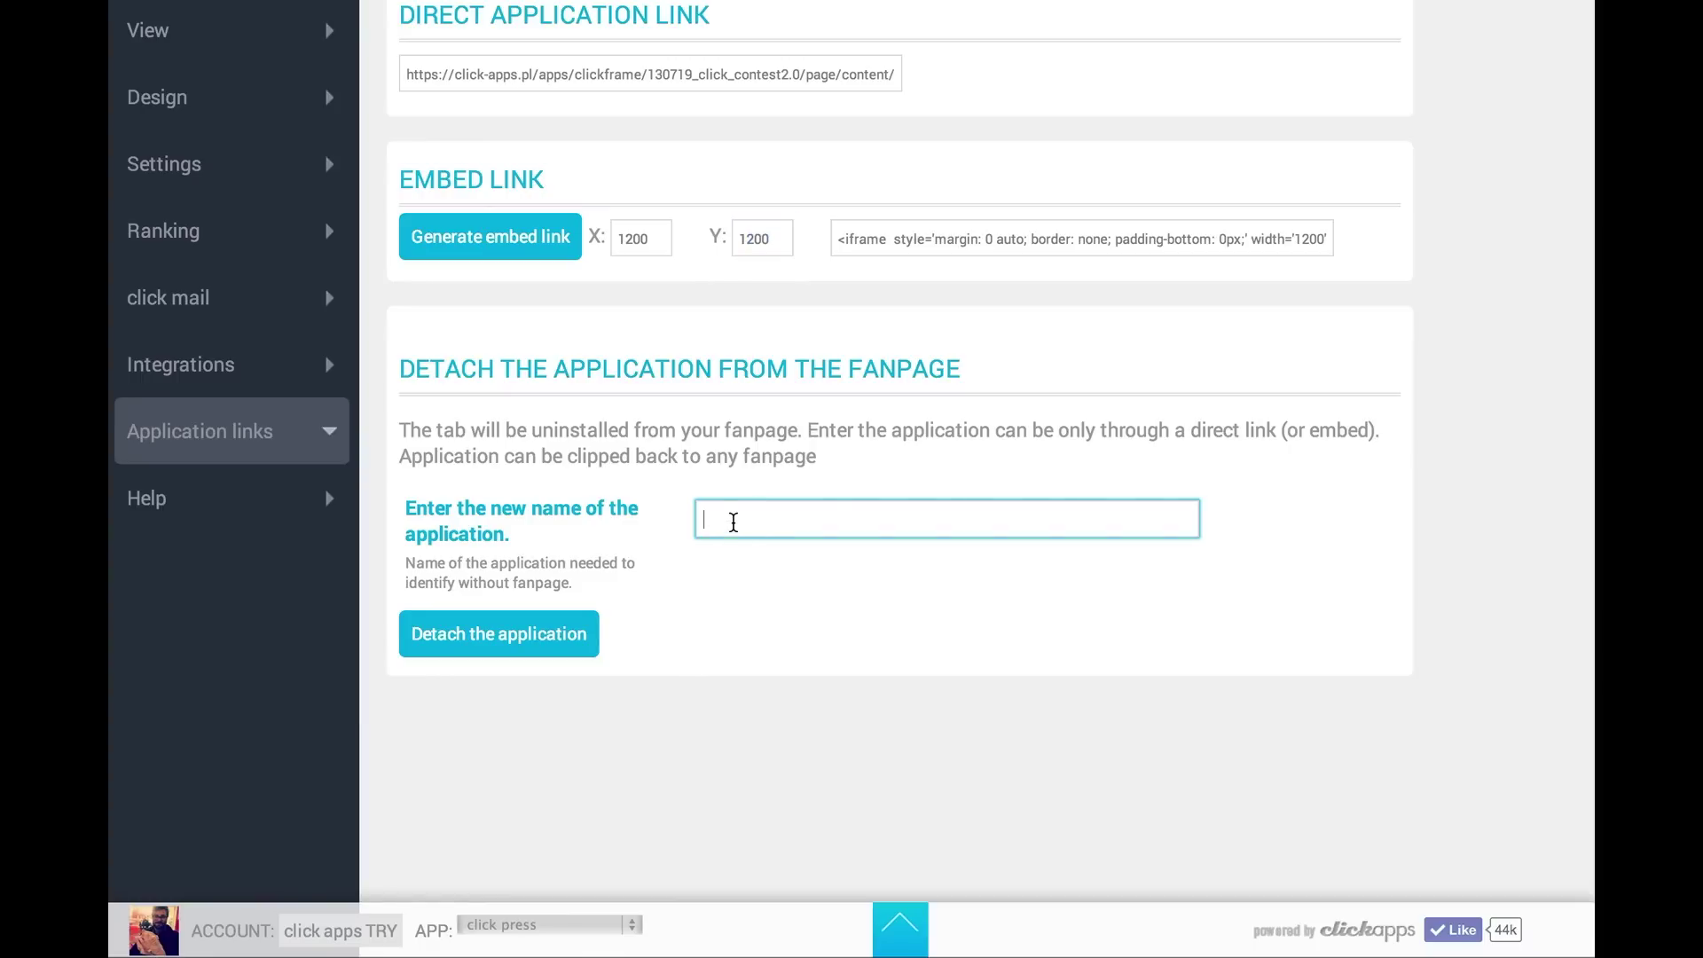
{"action": "type", "text": "title"}
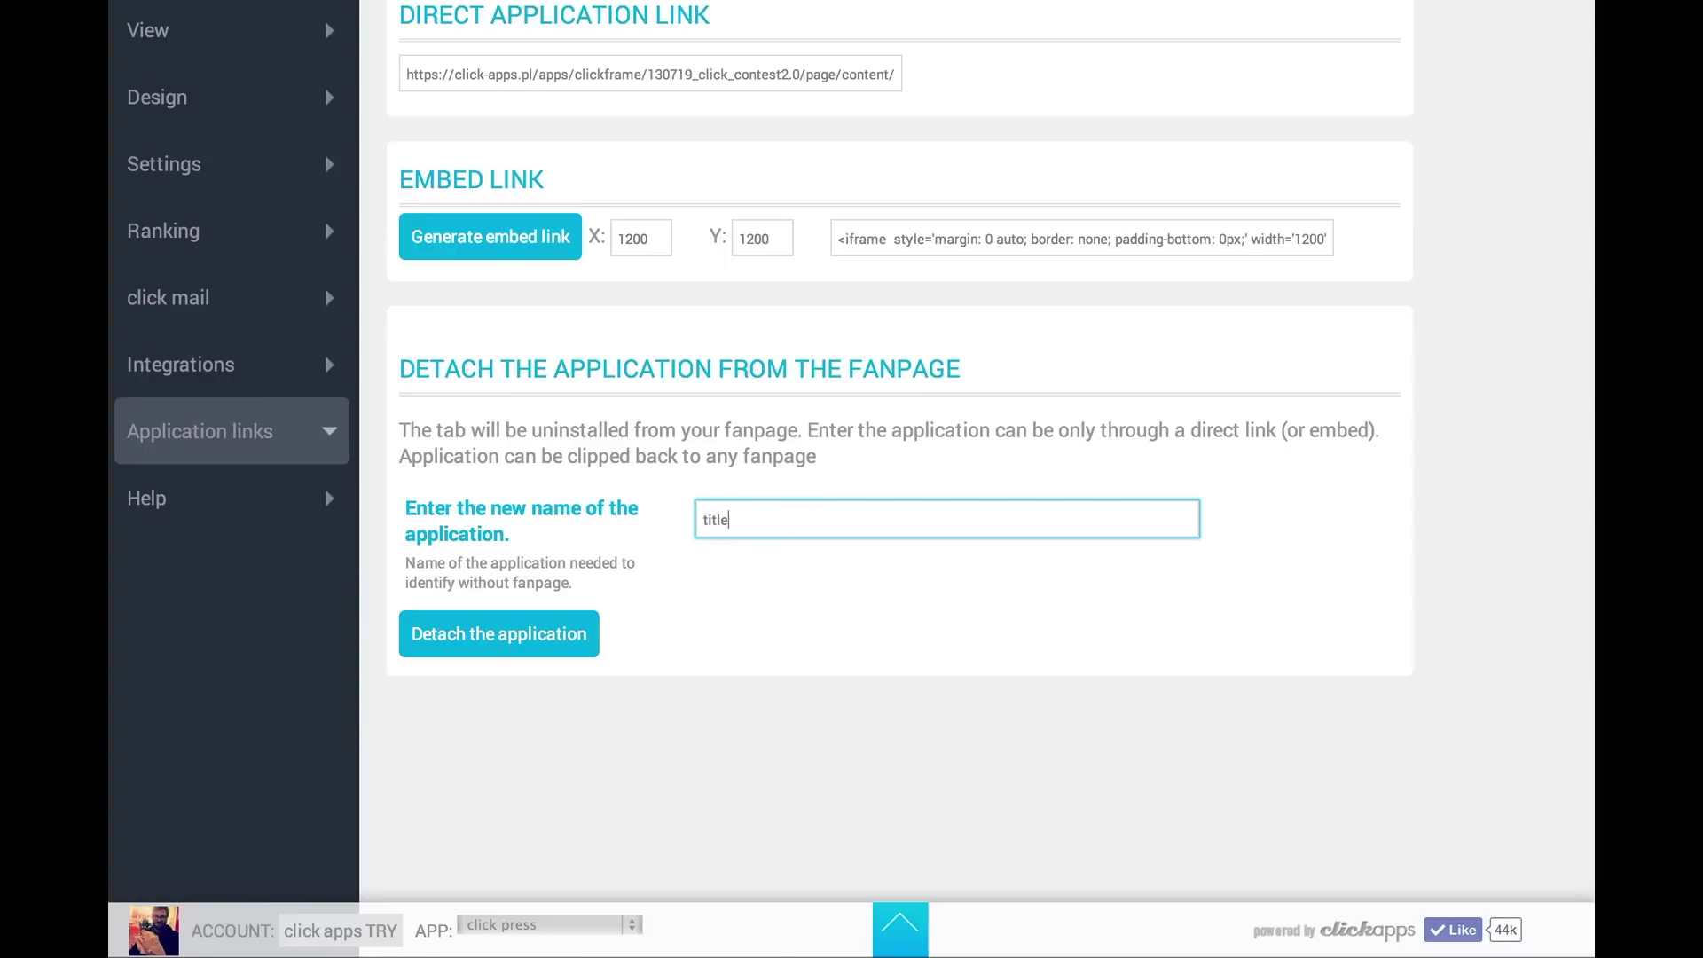
{"action": "left_click", "coordinate": [525, 654]}
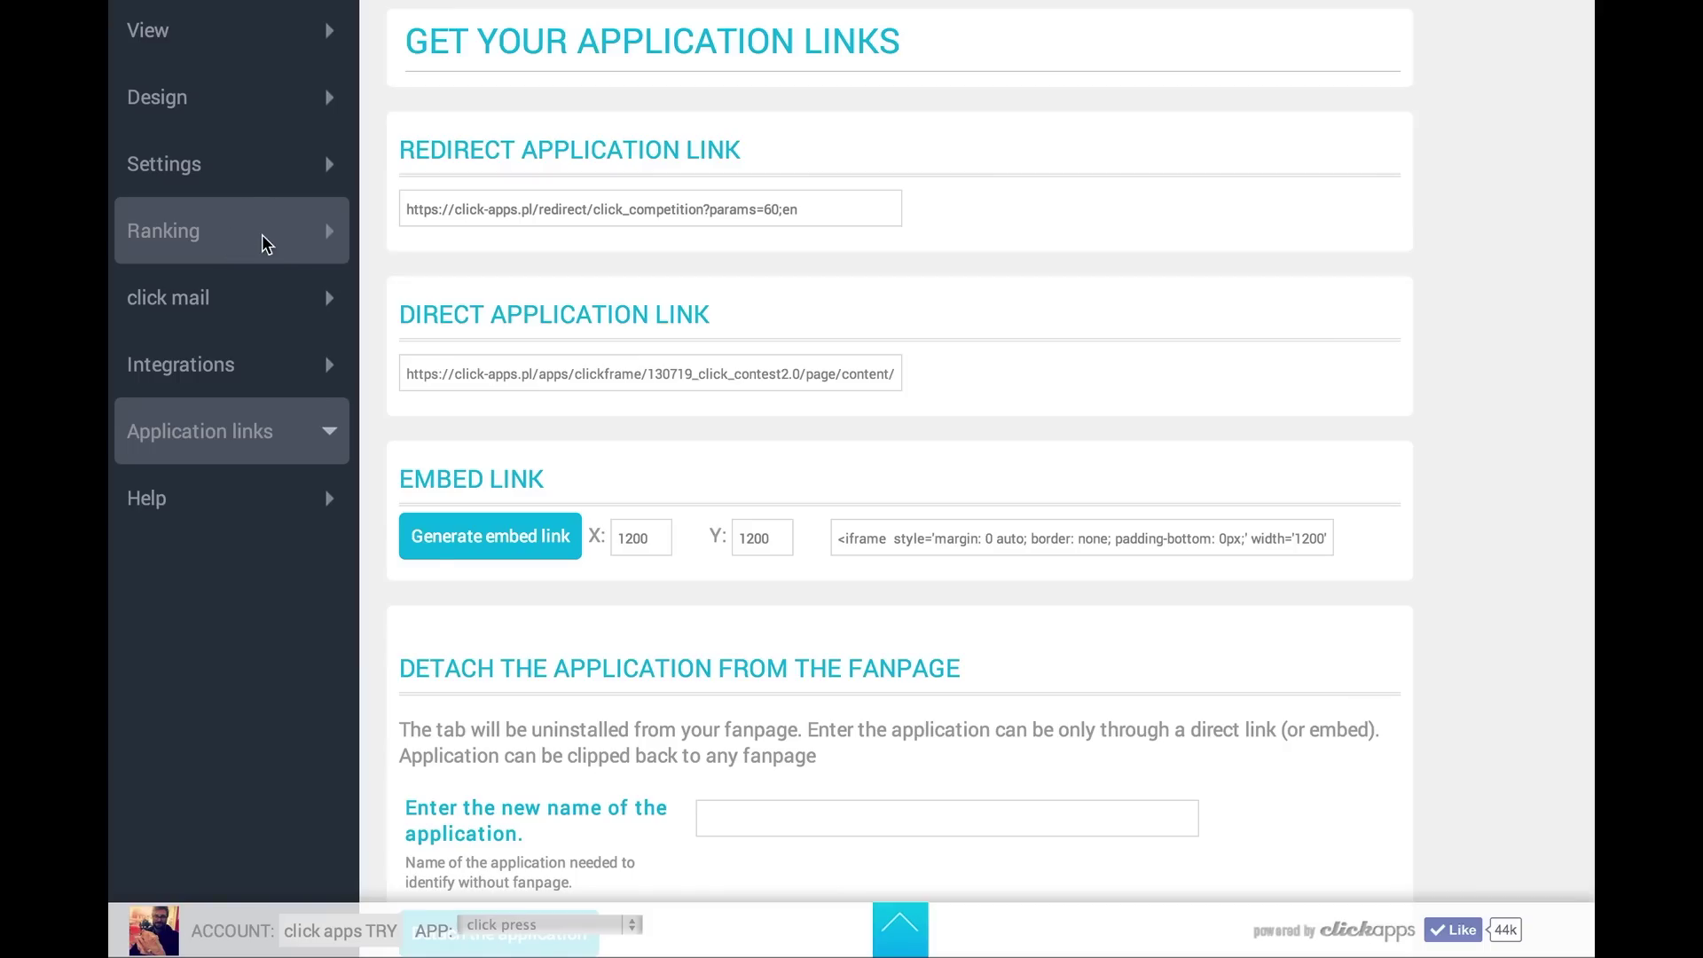
In the ranking's winners list, mark Istambul! as winner in place 1 and My vide in place 2, and save the settings
{"action": "left_click", "coordinate": [259, 247]}
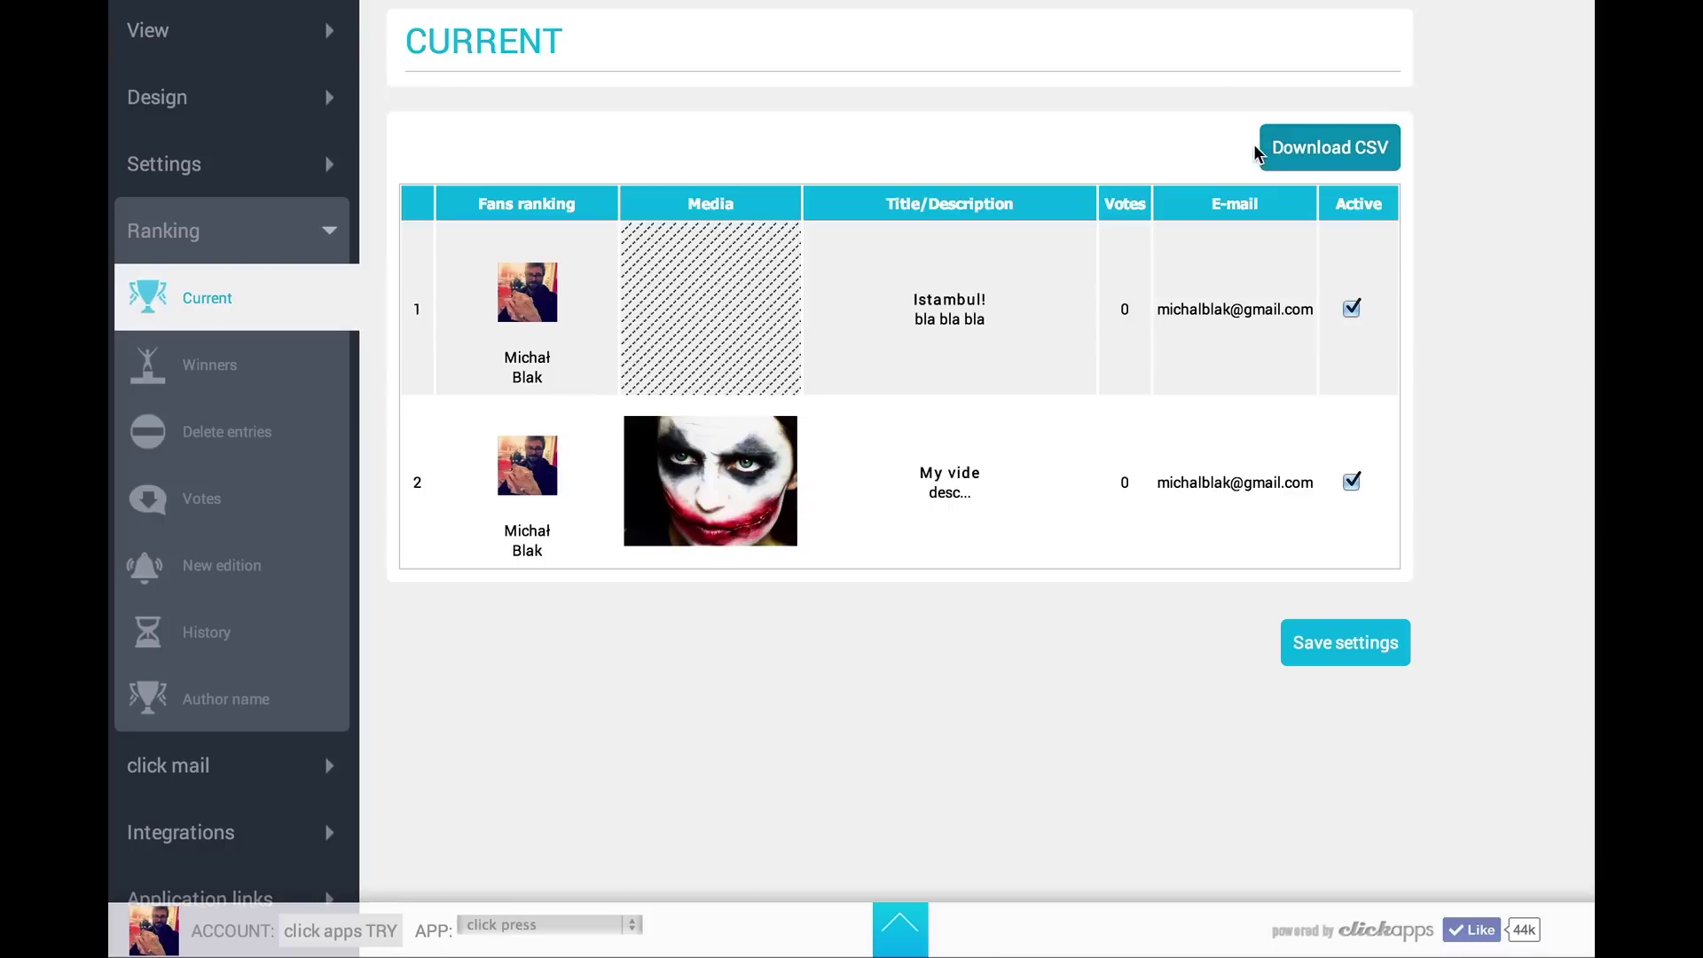
{"action": "left_click", "coordinate": [220, 374]}
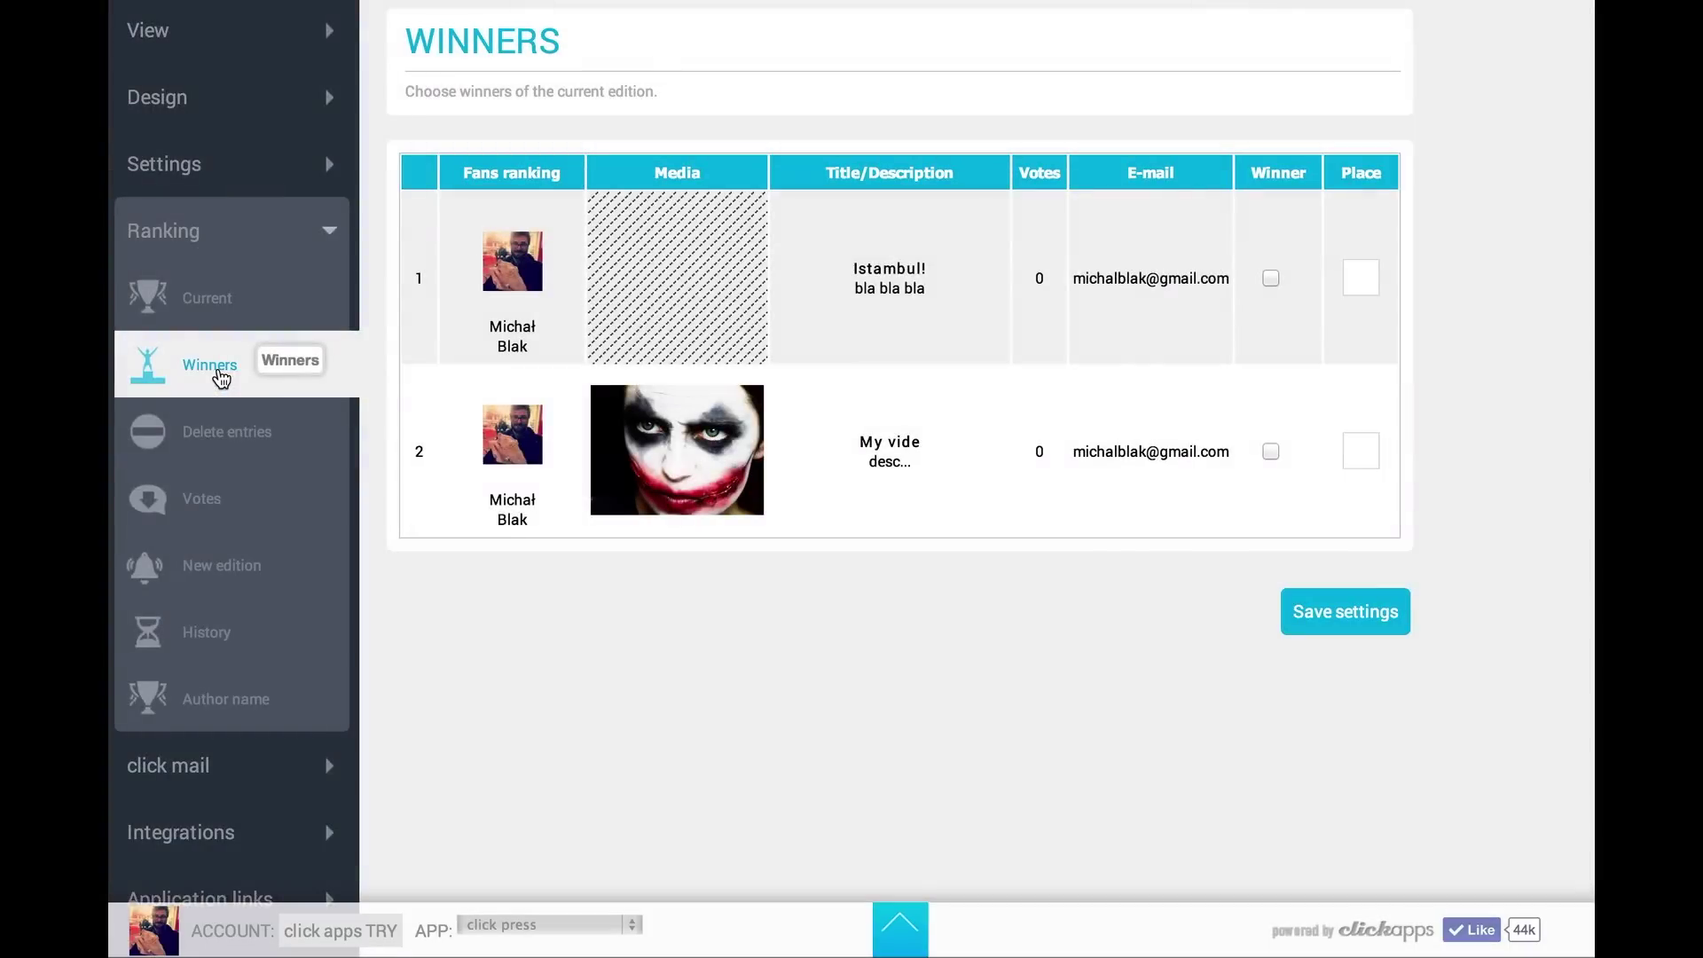
{"action": "left_click", "coordinate": [1375, 279]}
{"action": "type", "text": "1"}
{"action": "left_click", "coordinate": [1277, 282]}
{"action": "left_click", "coordinate": [1273, 454]}
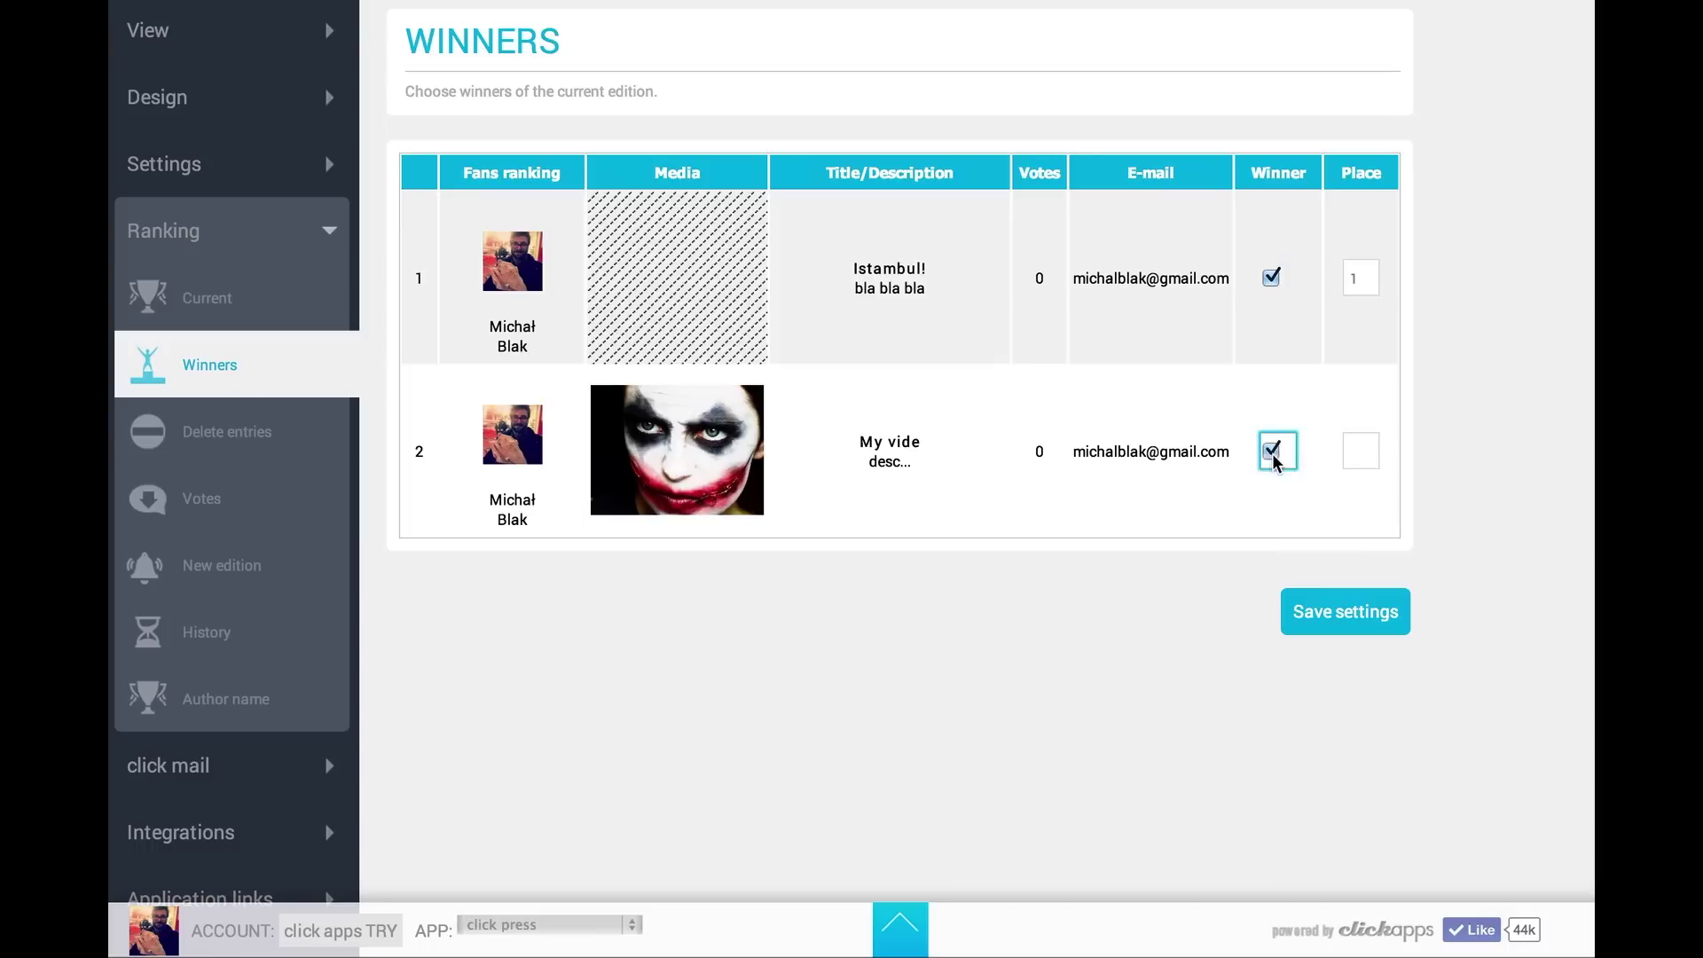
{"action": "left_click", "coordinate": [1358, 451]}
{"action": "type", "text": "2"}
{"action": "left_click", "coordinate": [1359, 622]}
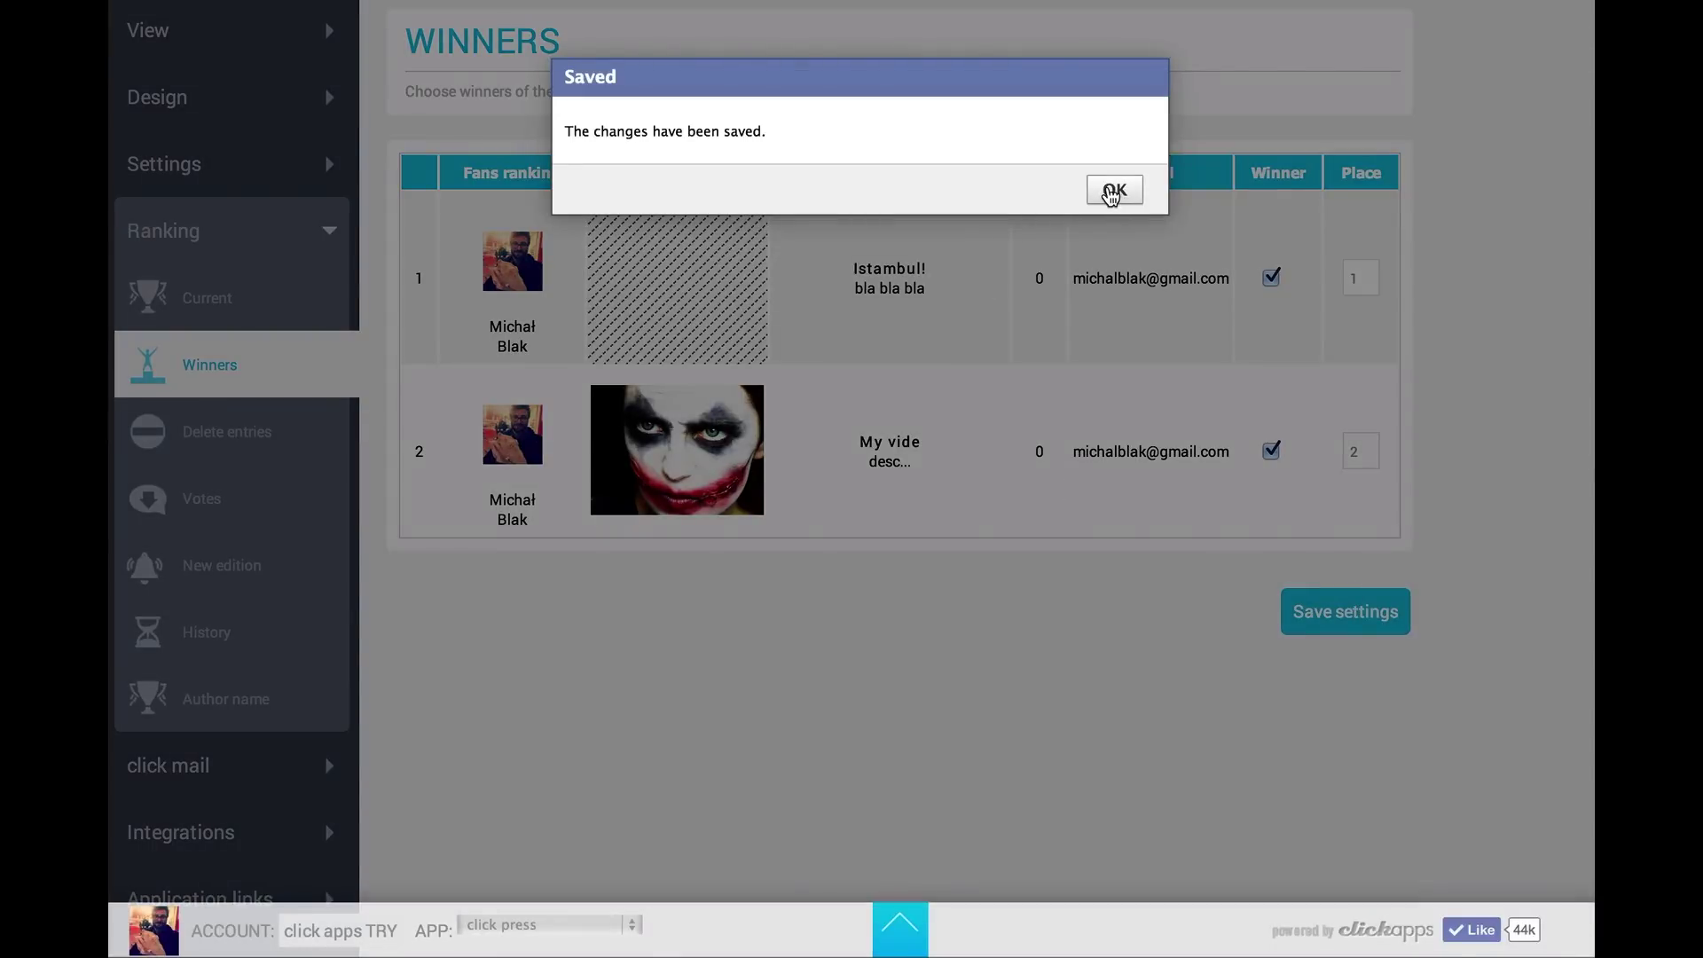
{"action": "left_click", "coordinate": [1109, 192]}
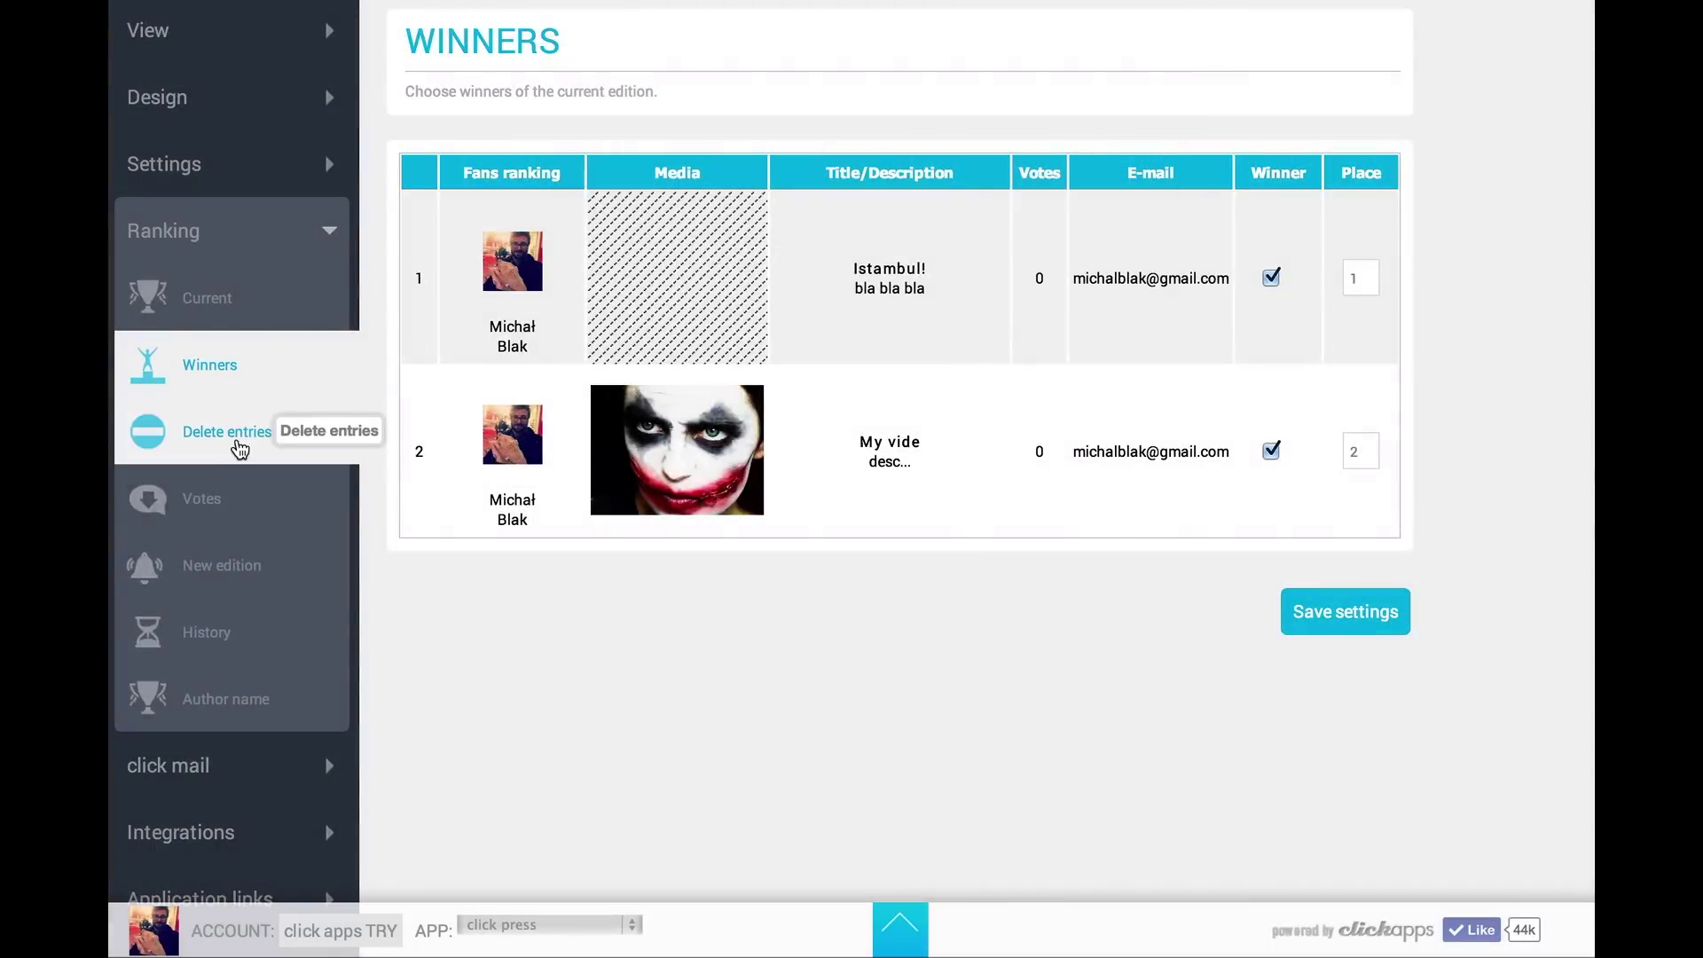
Mark the Istambul! entry for deletion, and look over the ranking's Votes, New edition and History pages
{"action": "left_click", "coordinate": [239, 450]}
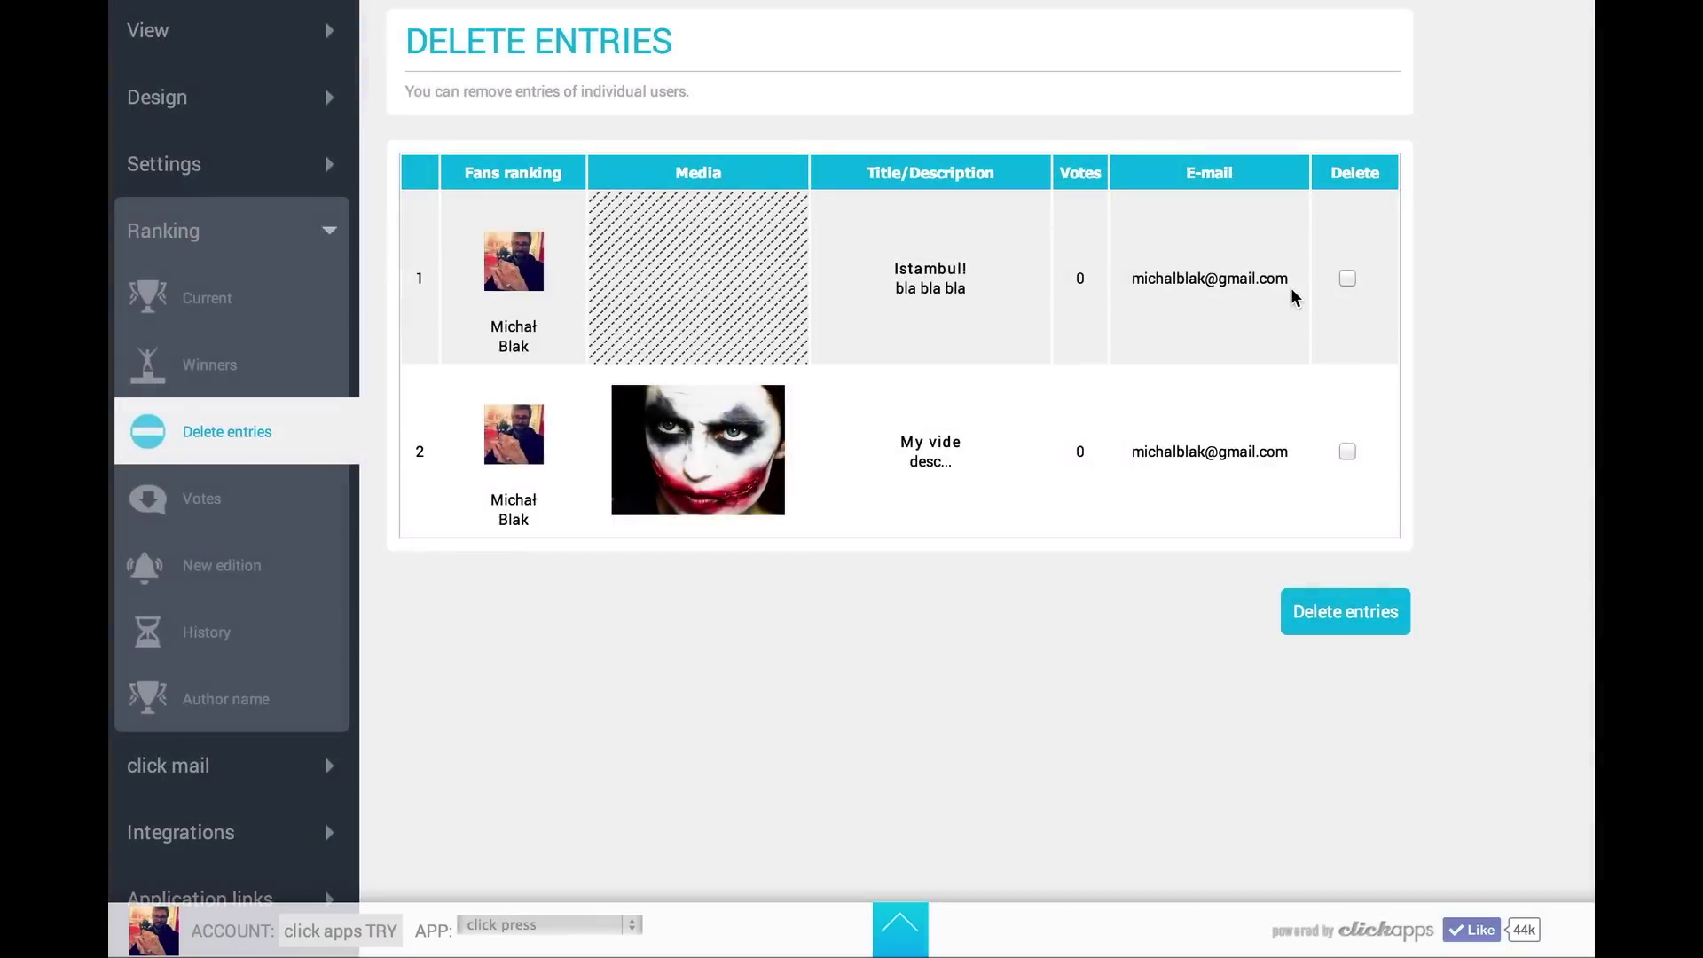
{"action": "left_click", "coordinate": [1347, 277]}
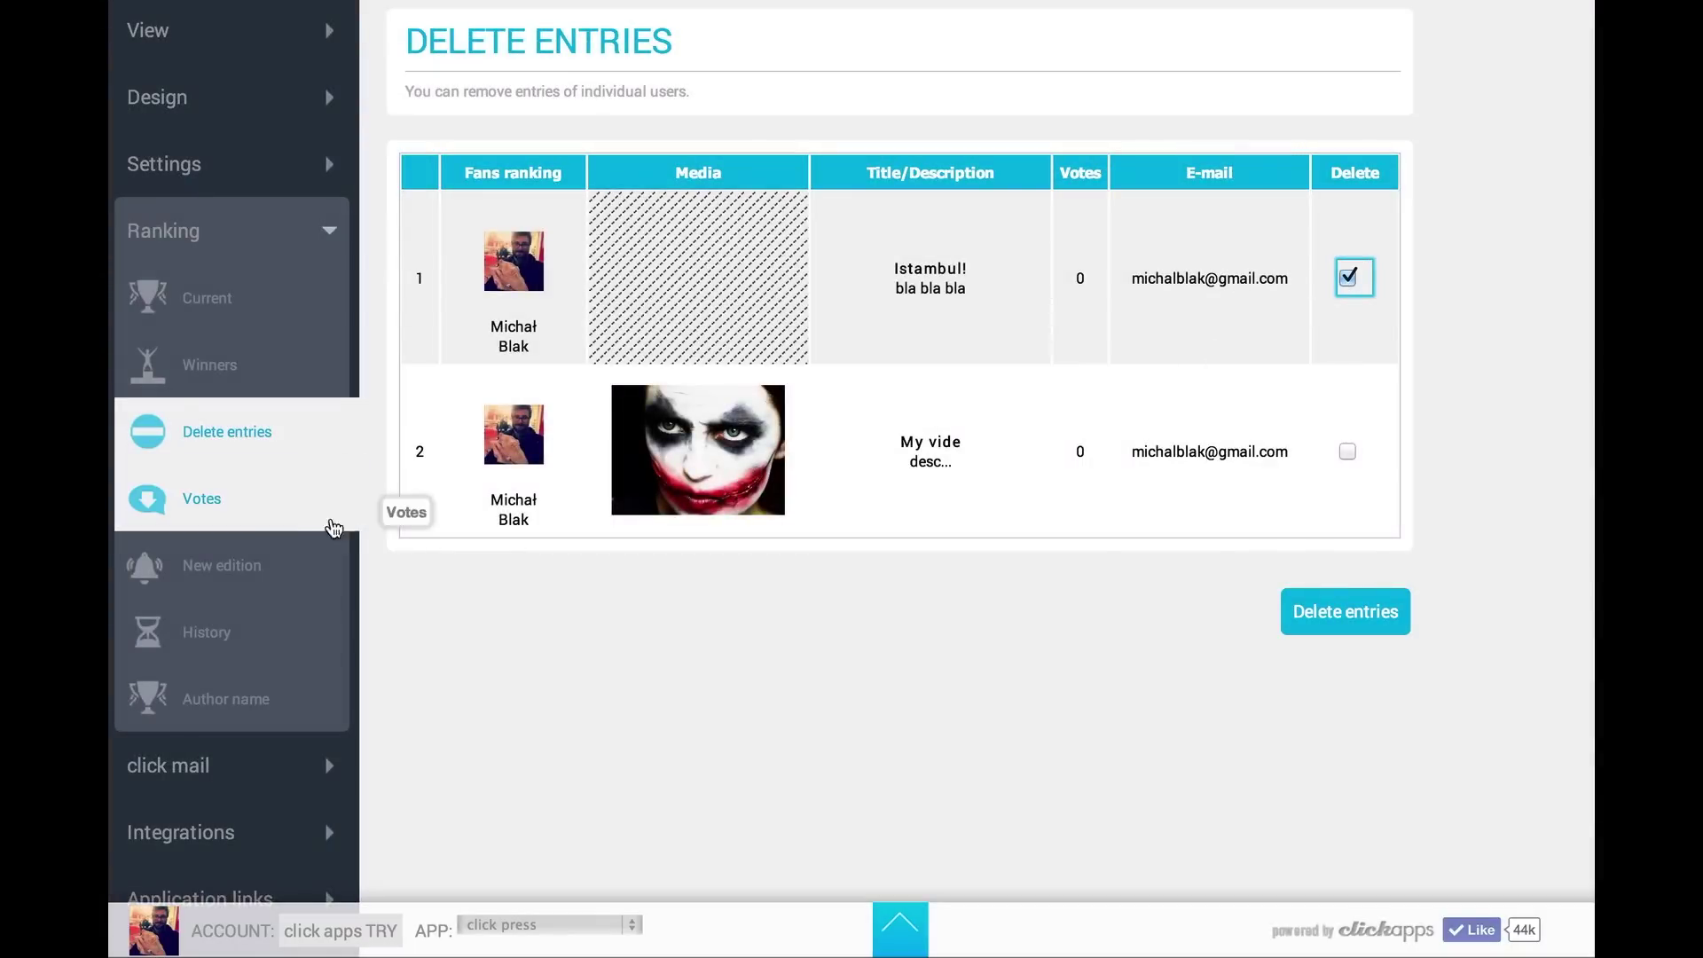
{"action": "left_click", "coordinate": [251, 504]}
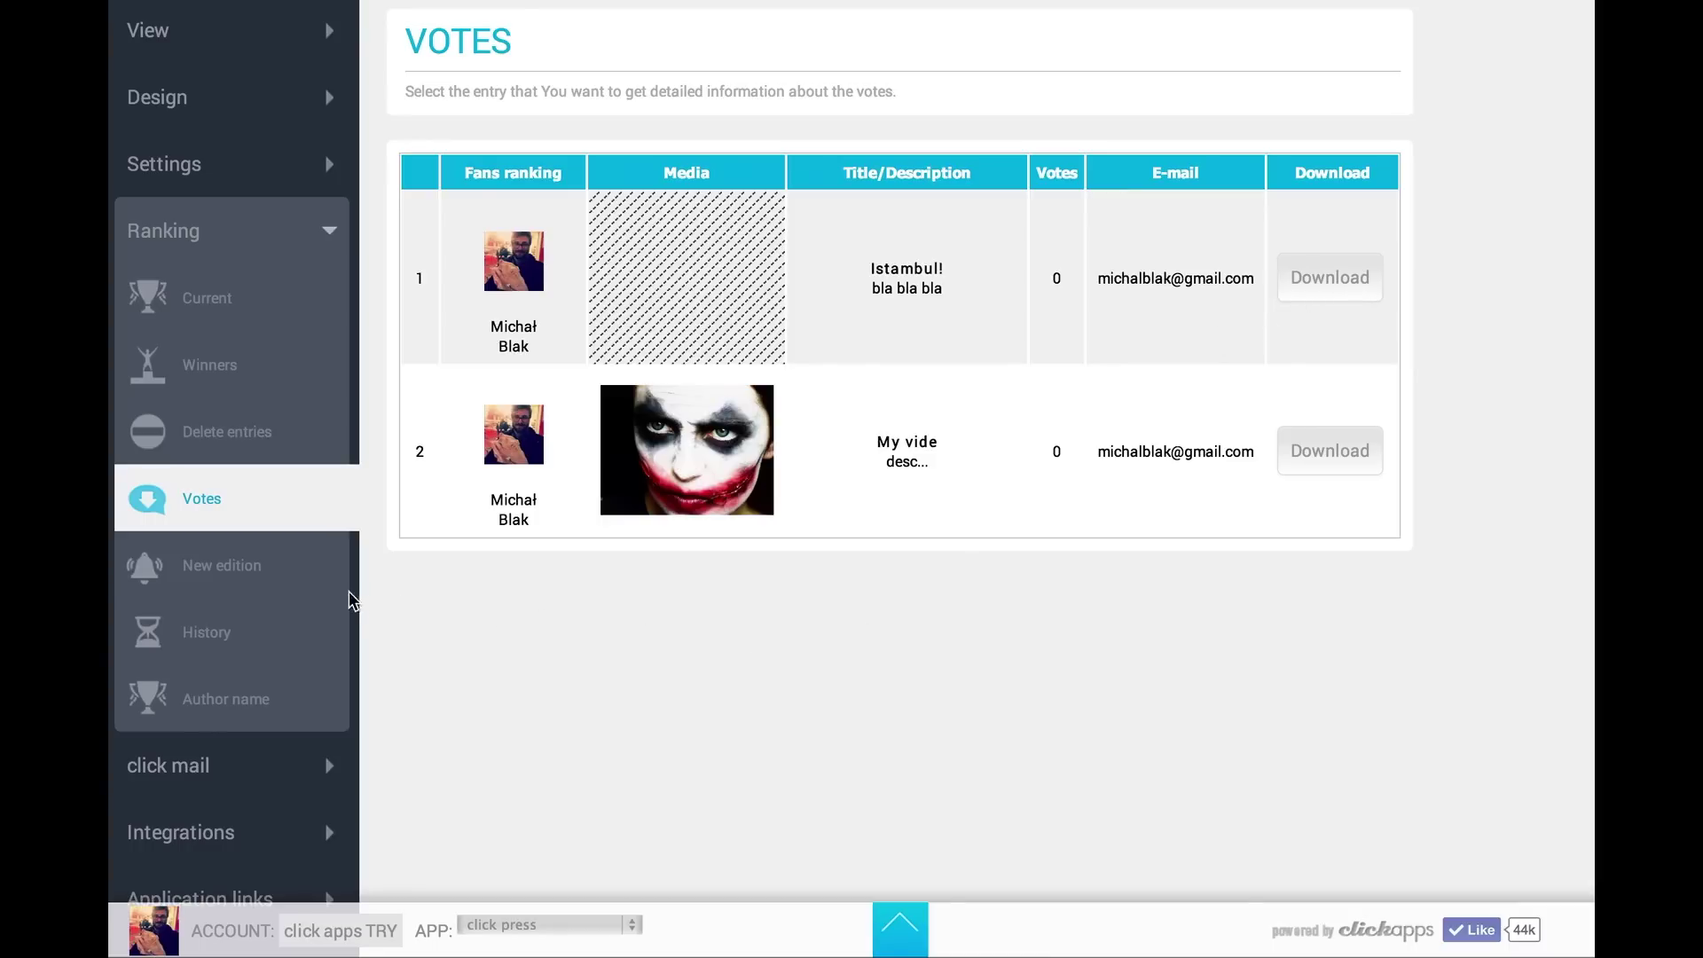
{"action": "left_click", "coordinate": [246, 577]}
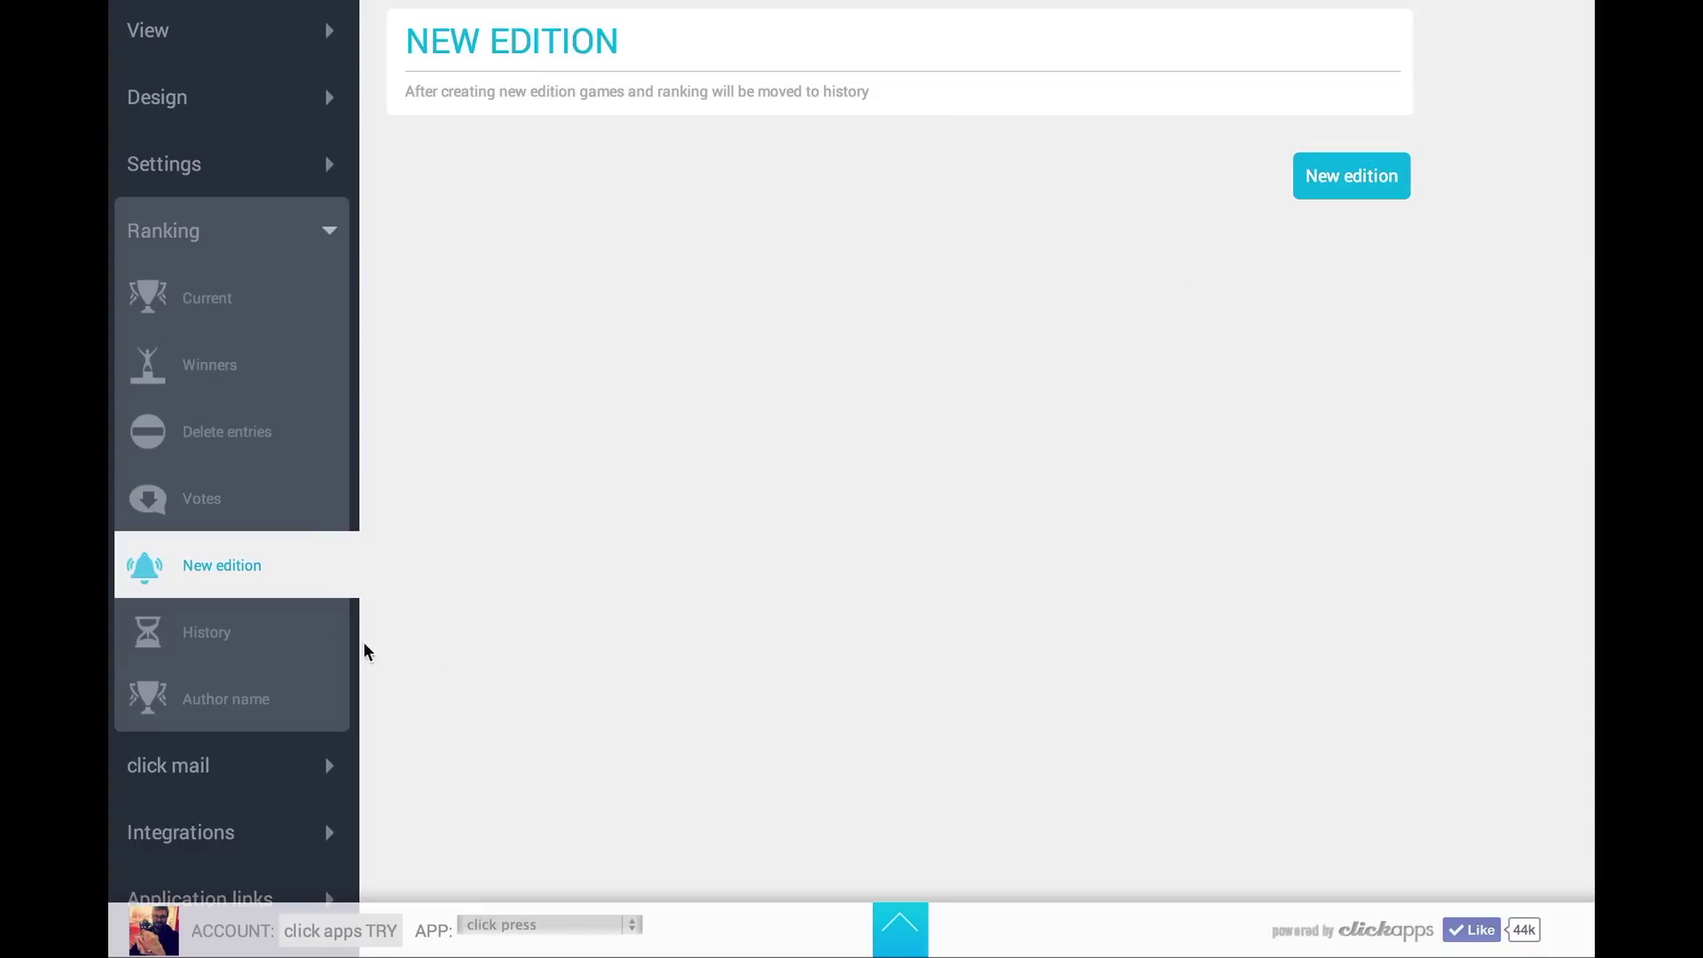
{"action": "left_click", "coordinate": [242, 645]}
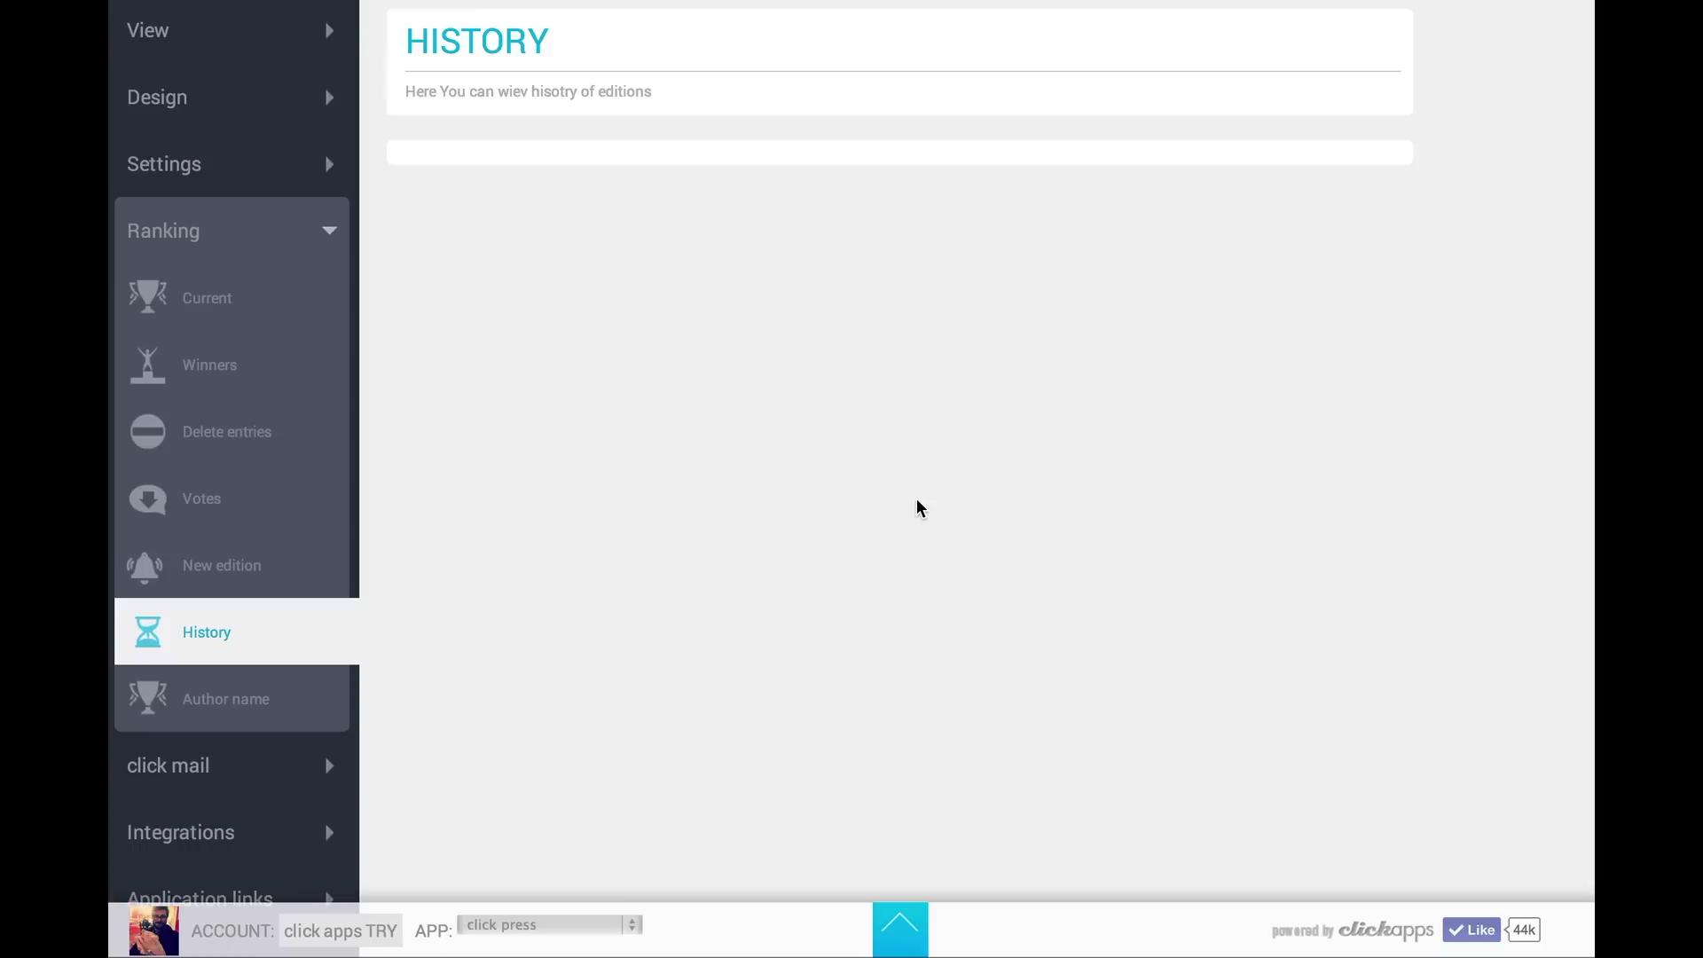
Unlock author name editing and set the Istambul! entry's new name to "My" and new surname to "company"
{"action": "left_click", "coordinate": [280, 723]}
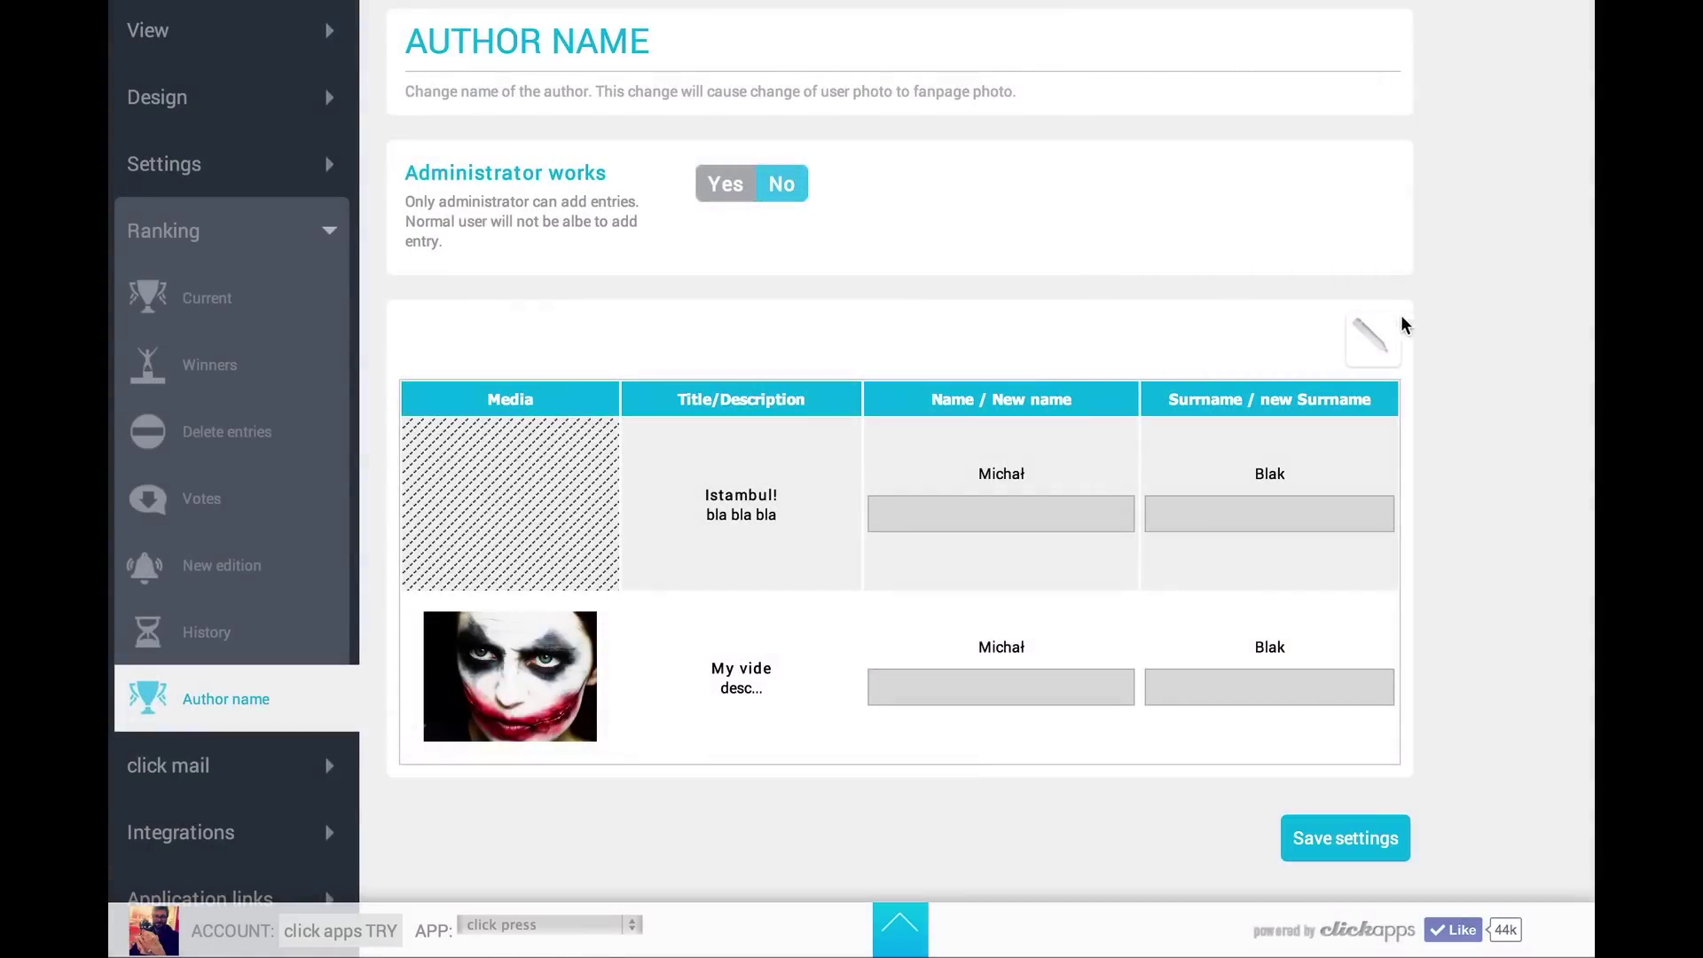
{"action": "left_click", "coordinate": [1373, 343]}
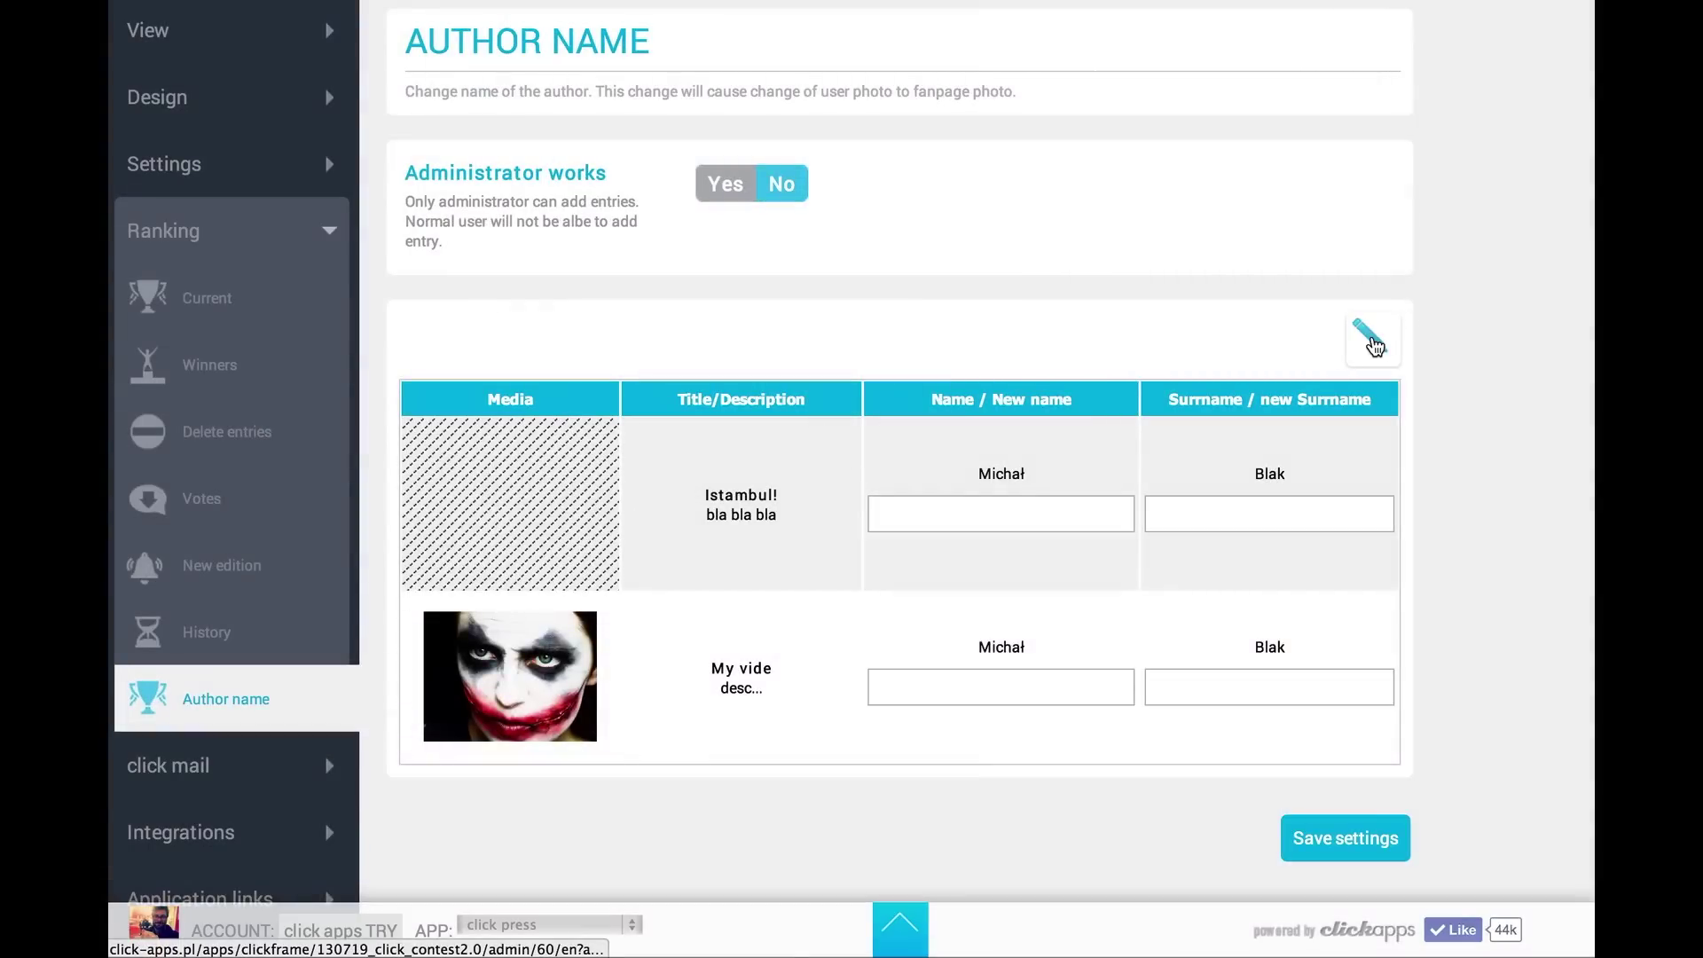
{"action": "left_click", "coordinate": [969, 522]}
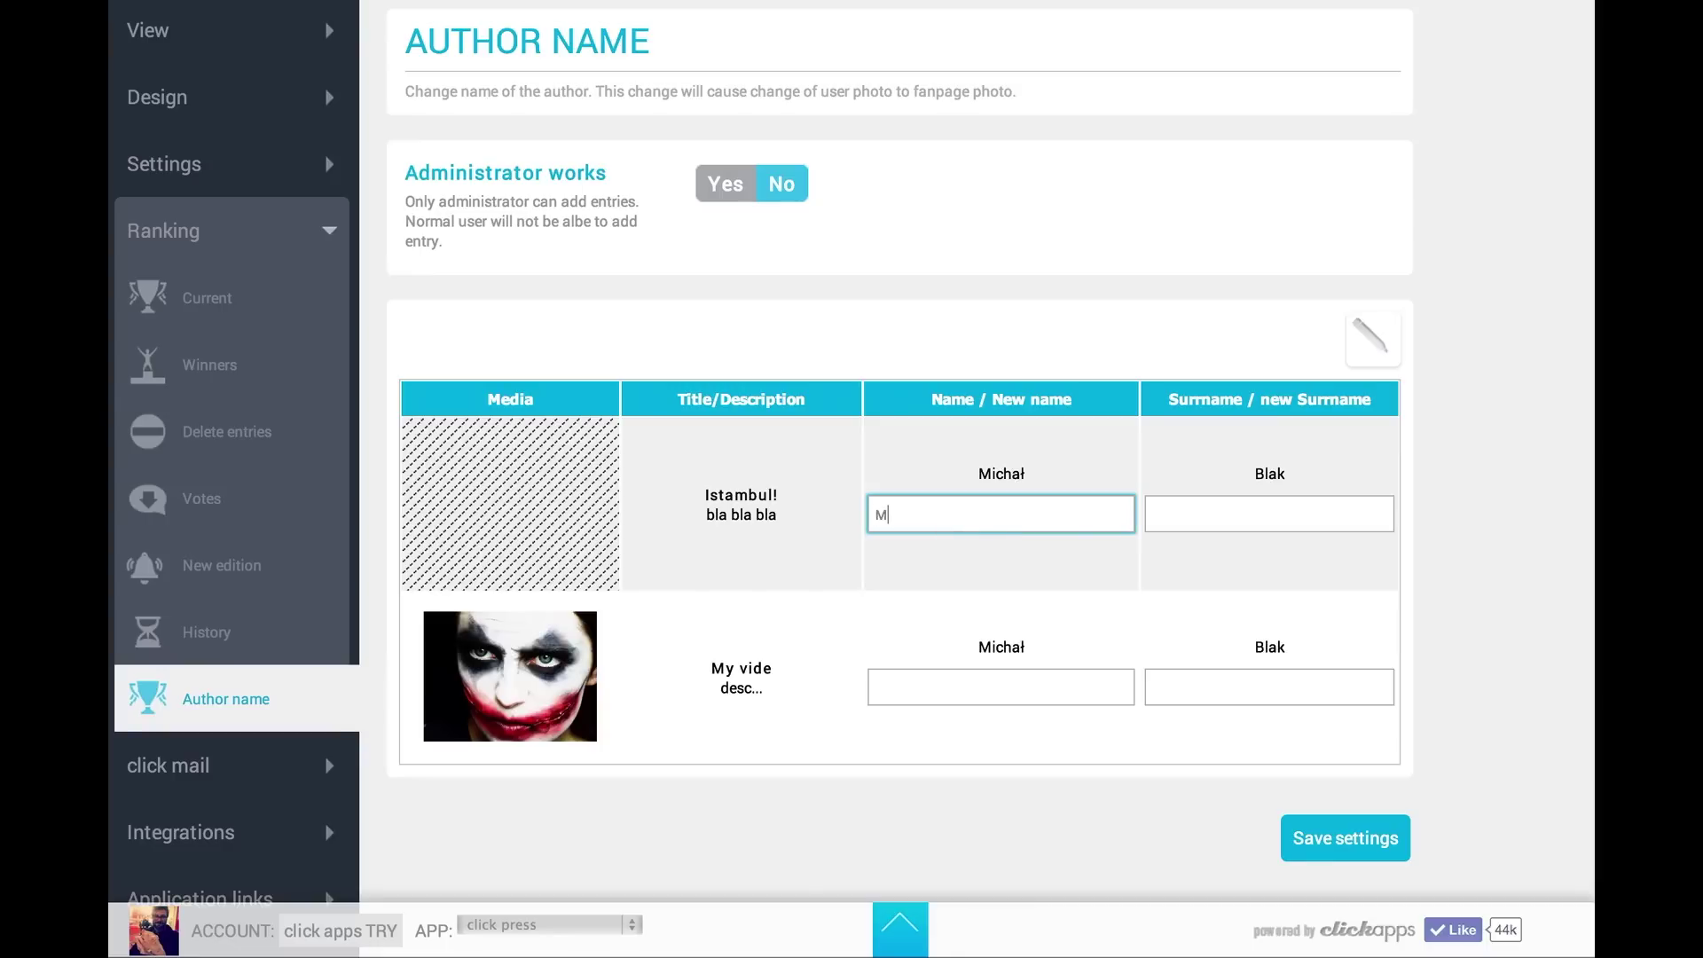
{"action": "type", "text": "My"}
{"action": "left_click", "coordinate": [1176, 519]}
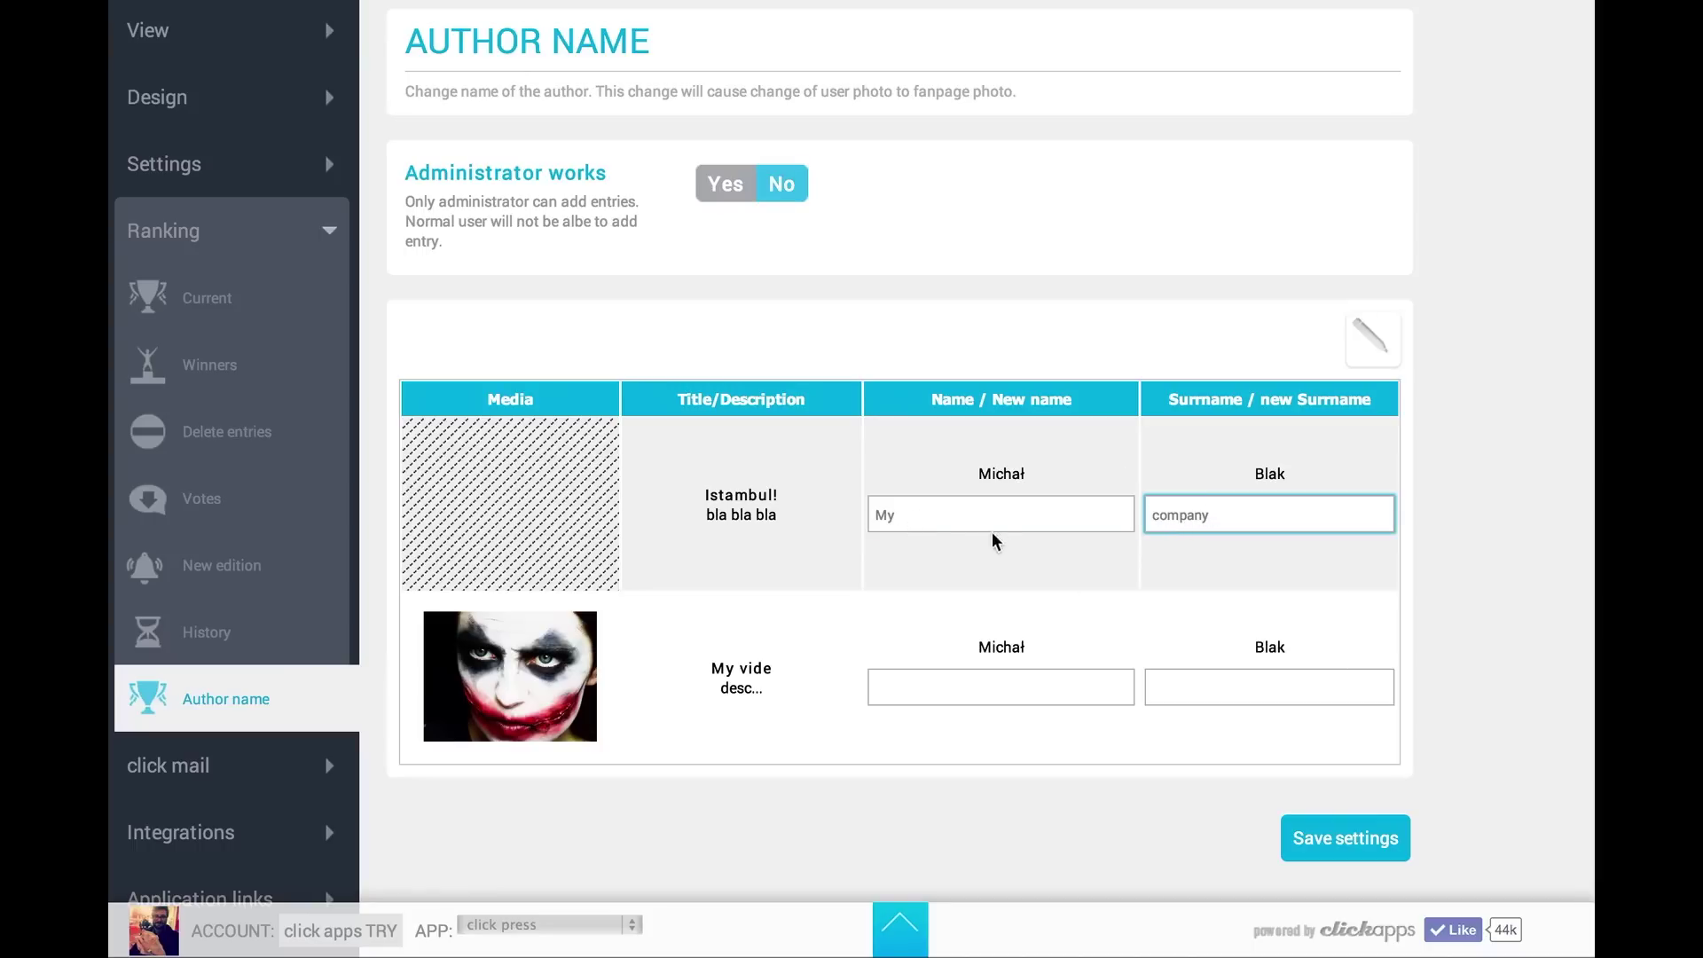
{"action": "left_click", "coordinate": [938, 705]}
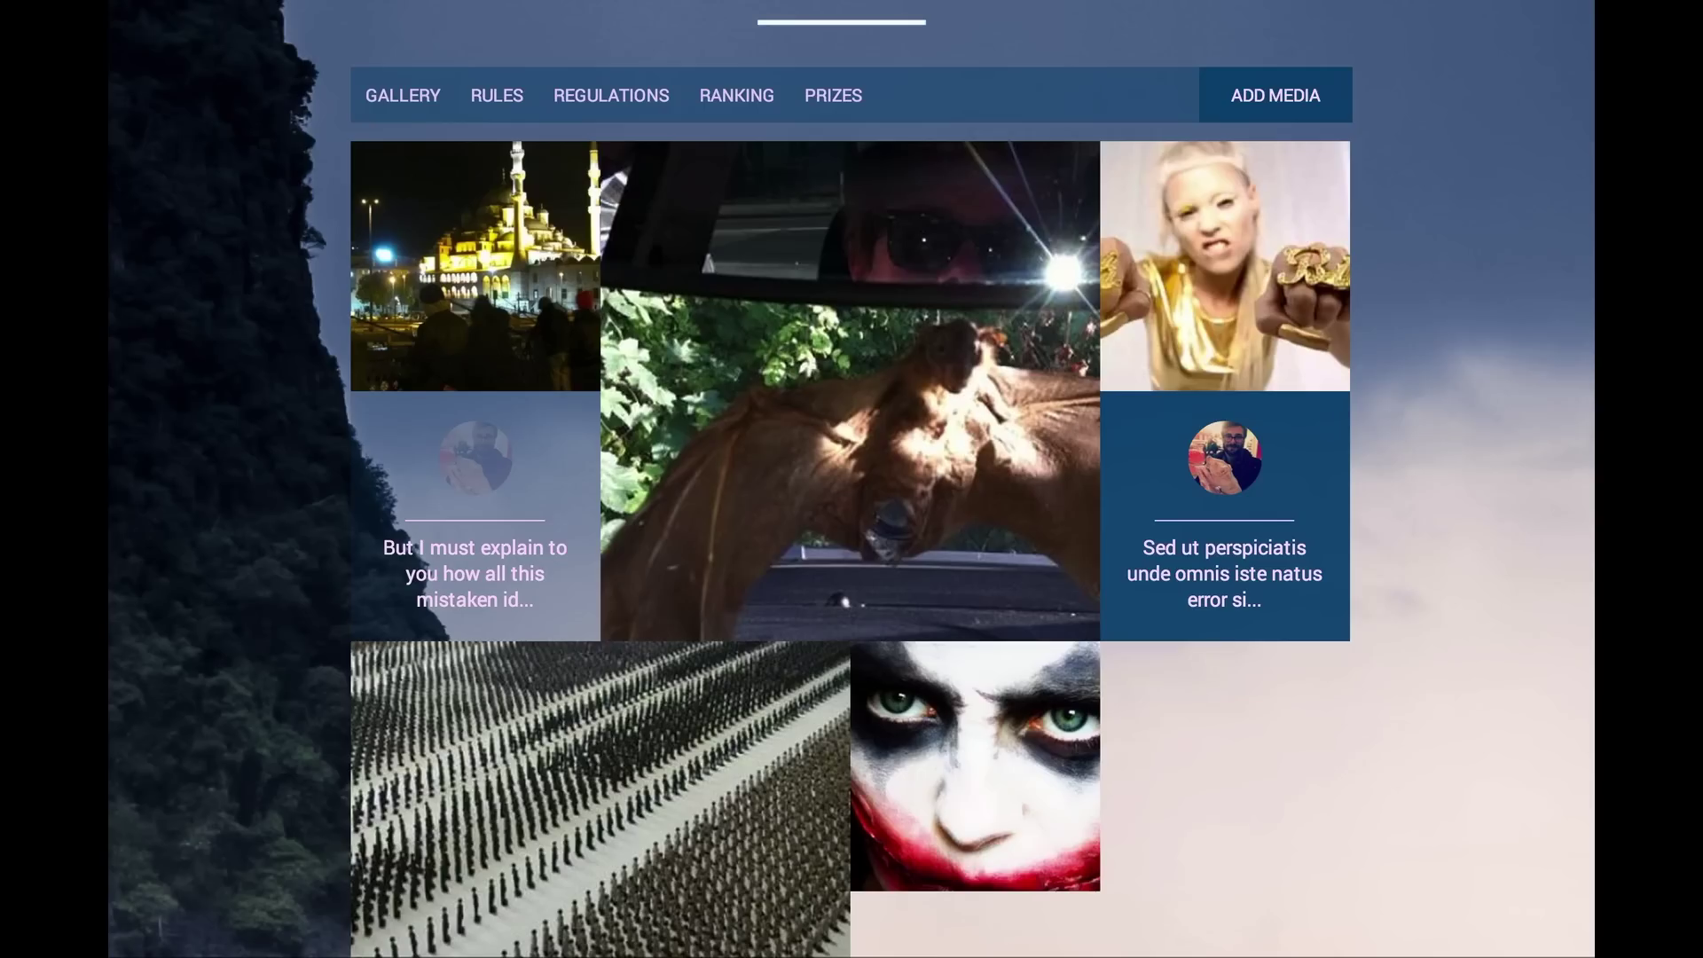
In the competition gallery, view the mosque photo entry, browse through the following video and text entries, and close the viewer
{"action": "scroll", "coordinate": [1125, 244], "scroll_direction": "up", "scroll_amount": 3}
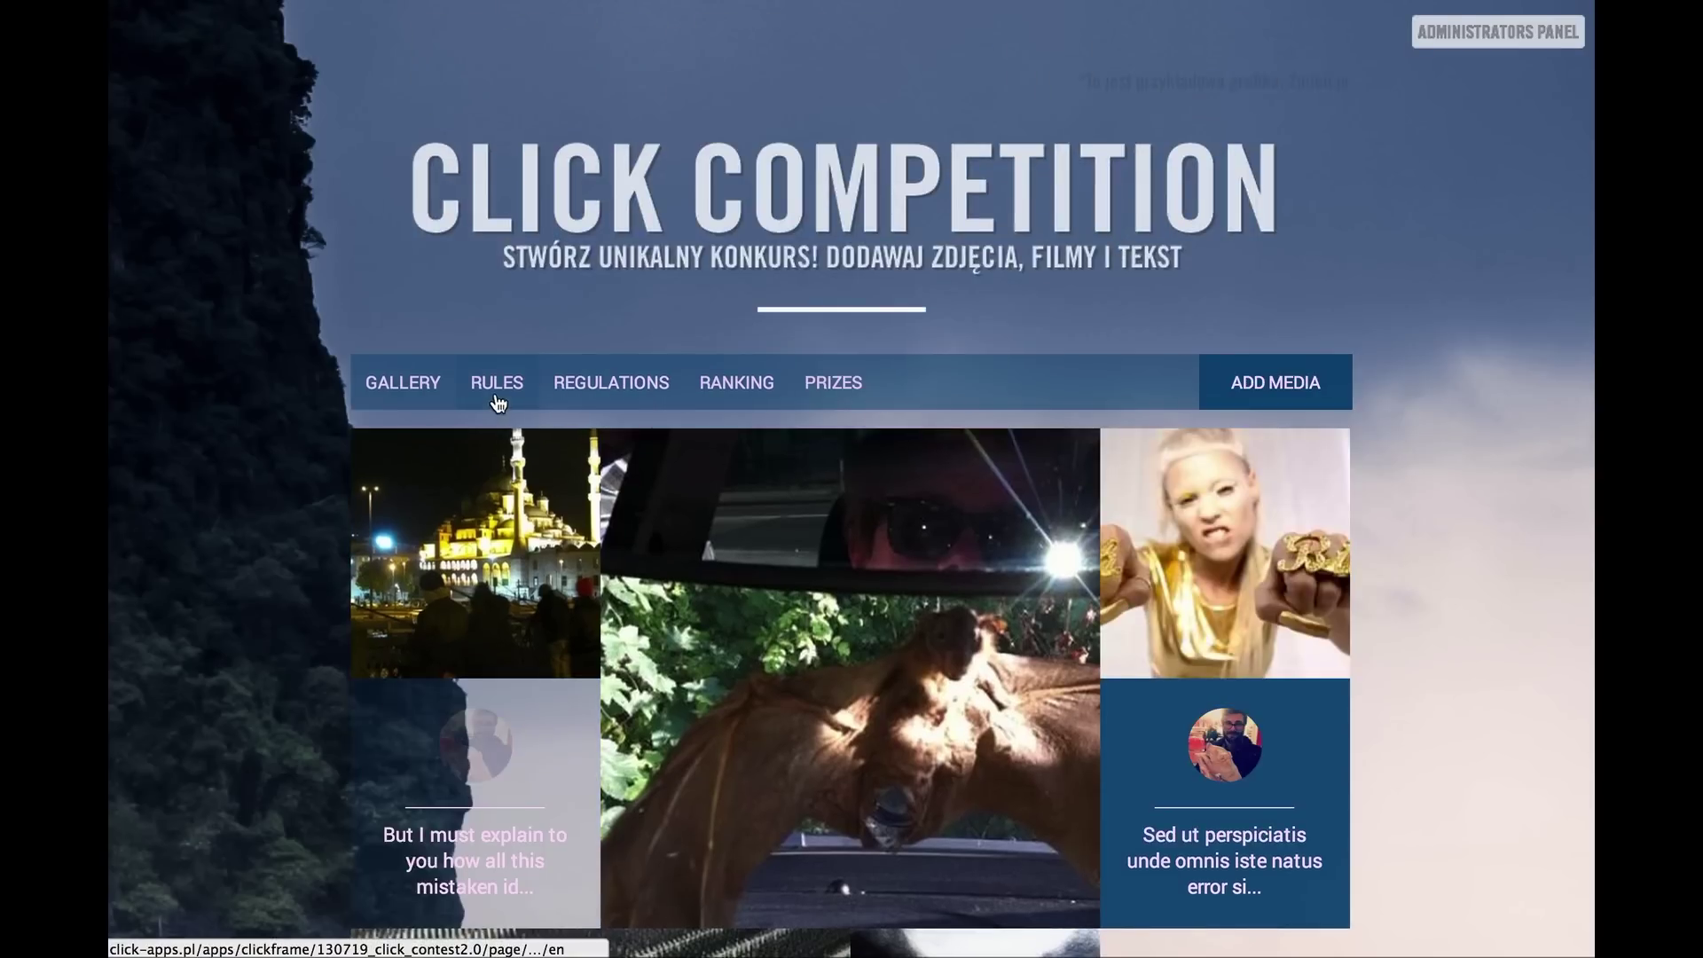
{"action": "scroll", "coordinate": [490, 408], "scroll_direction": "down", "scroll_amount": 3}
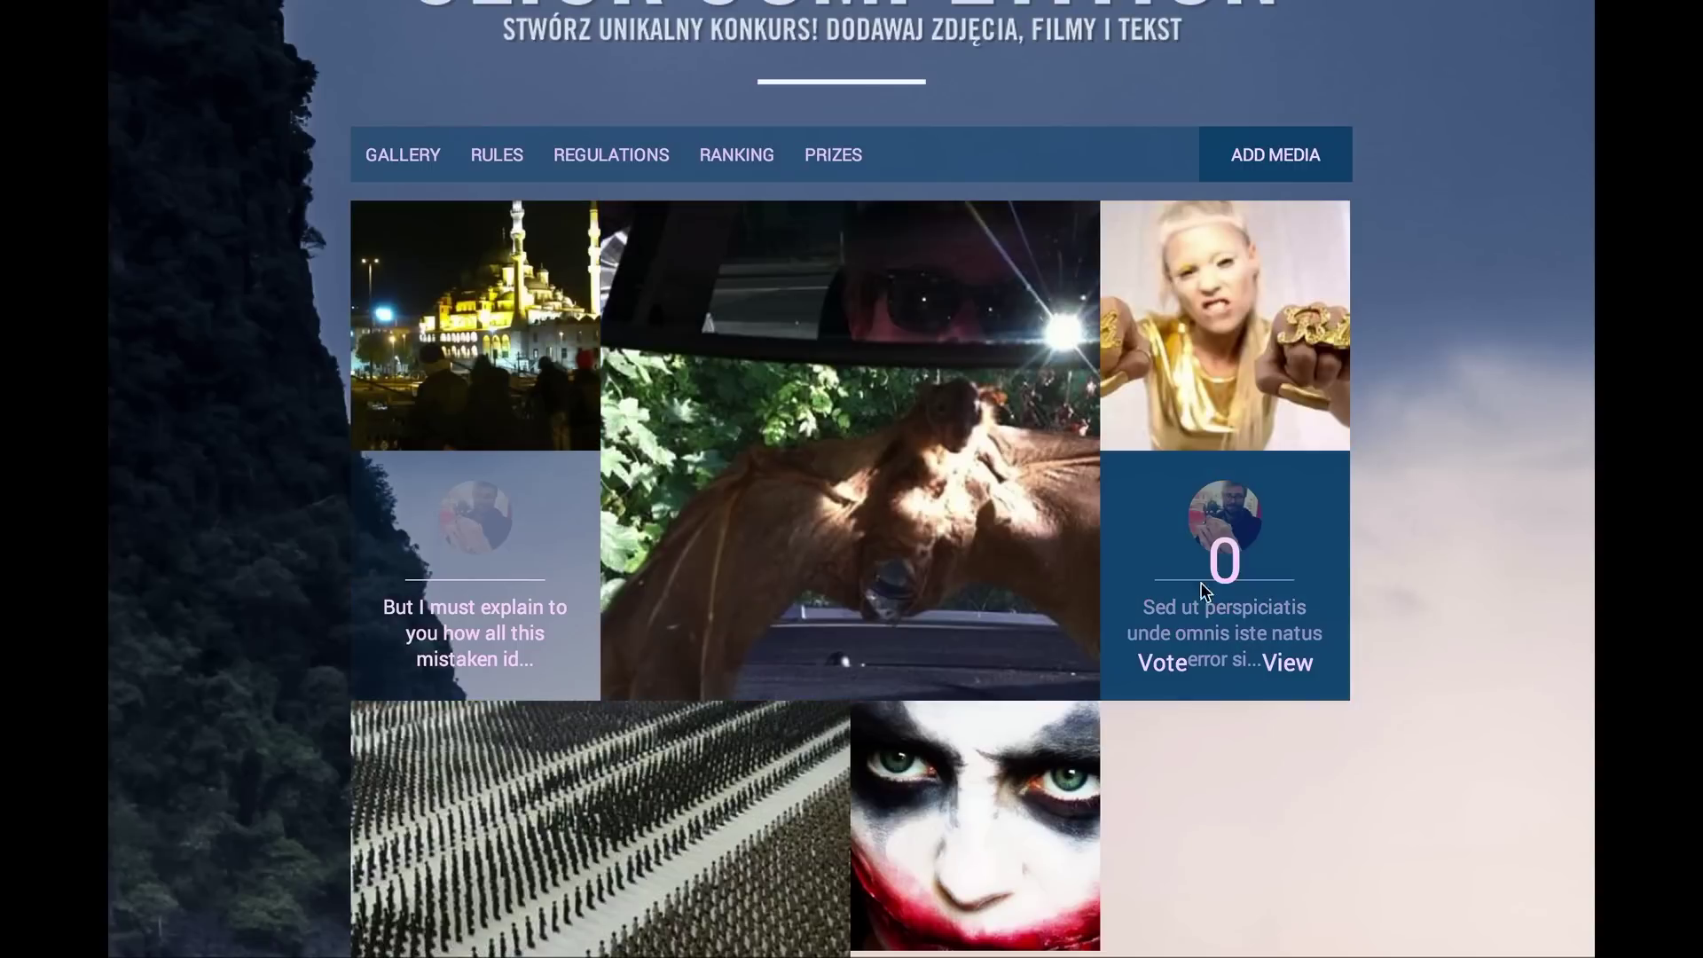
{"action": "scroll", "coordinate": [887, 674], "scroll_direction": "down", "scroll_amount": 1}
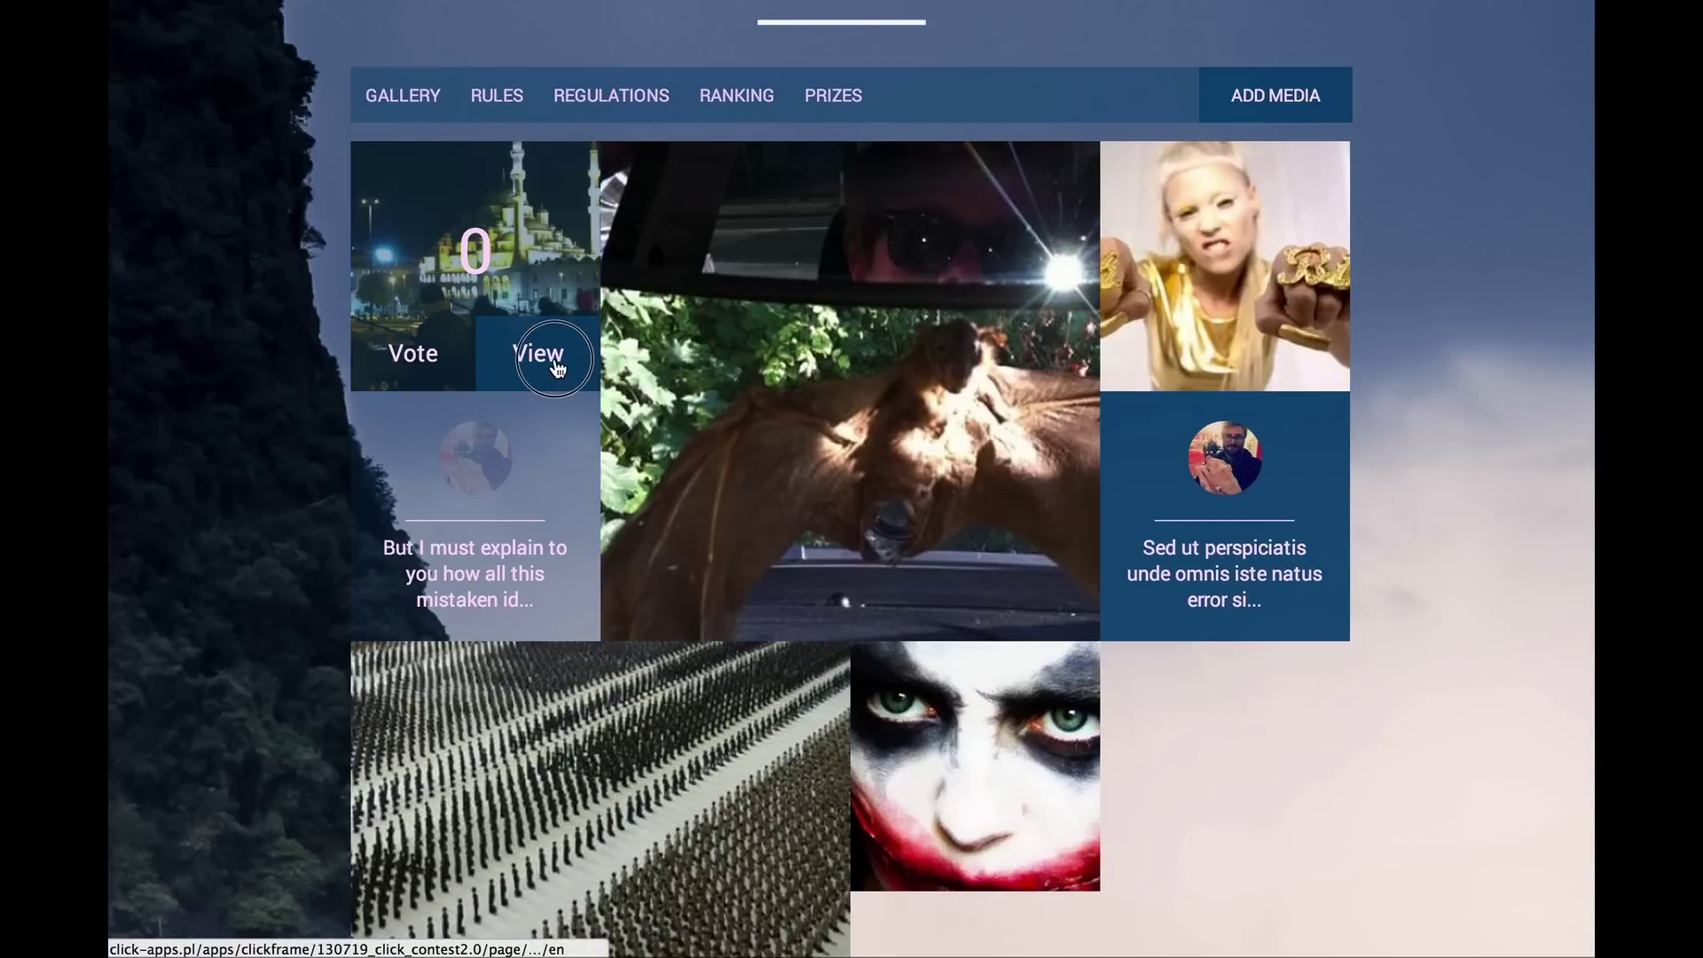
{"action": "left_click", "coordinate": [539, 354]}
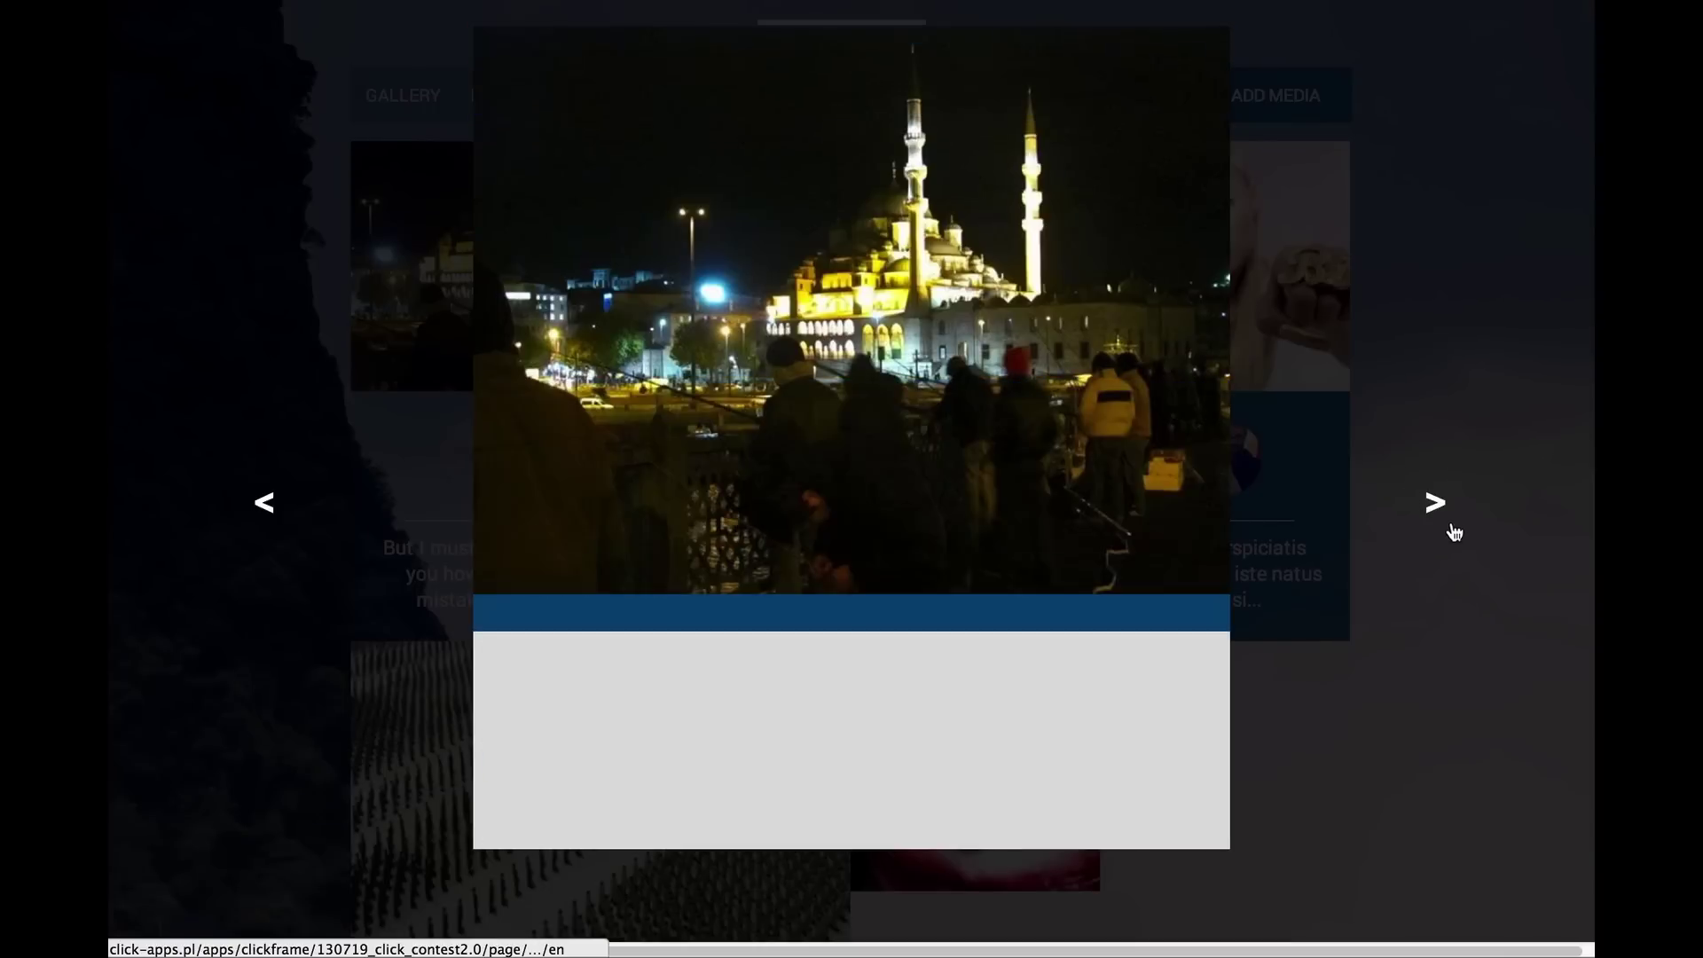
{"action": "left_click", "coordinate": [1438, 506]}
{"action": "left_click", "coordinate": [1437, 506]}
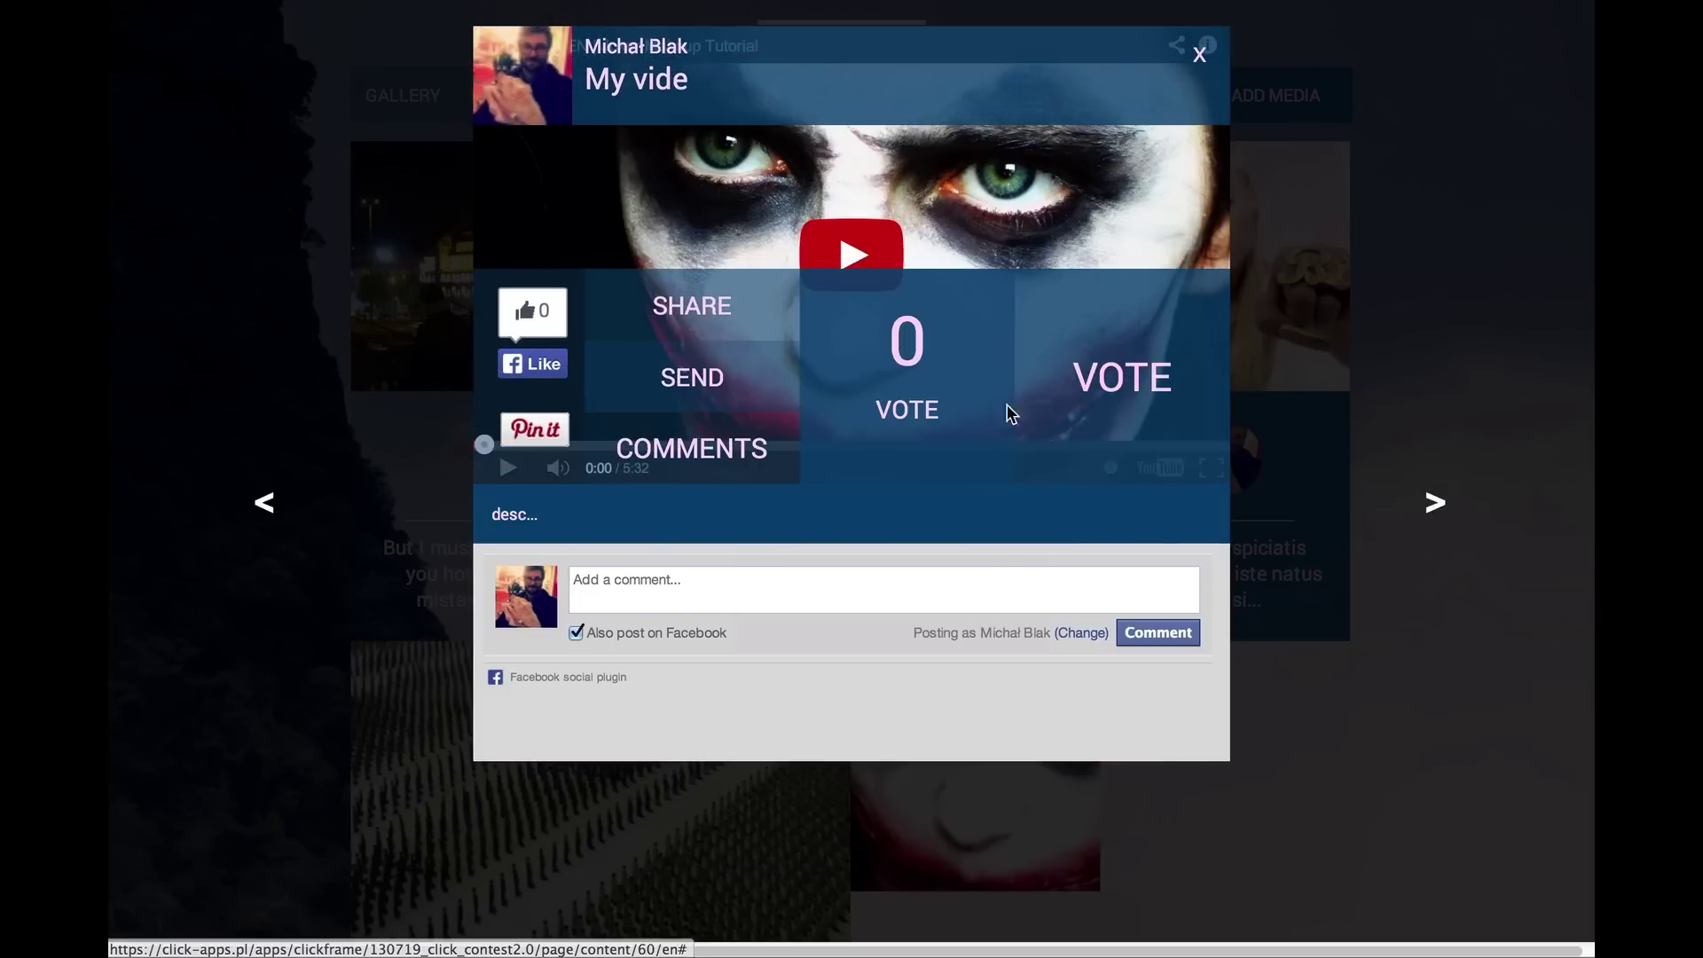
{"action": "left_click", "coordinate": [1437, 503]}
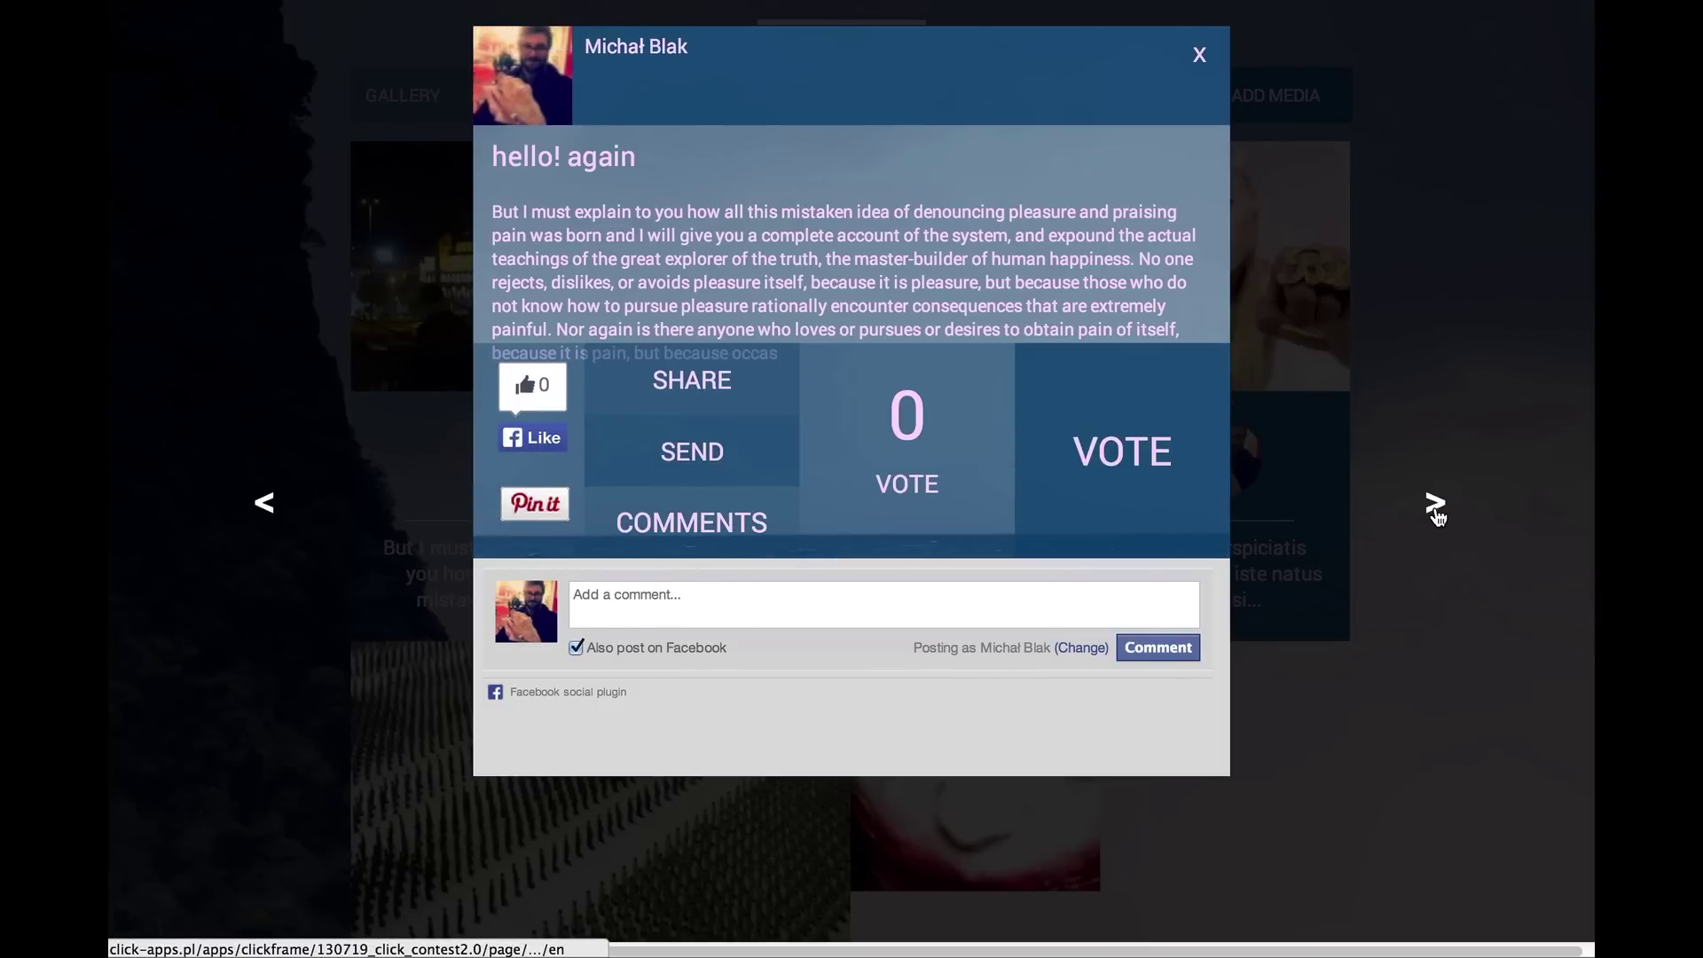
{"action": "left_click", "coordinate": [1436, 507]}
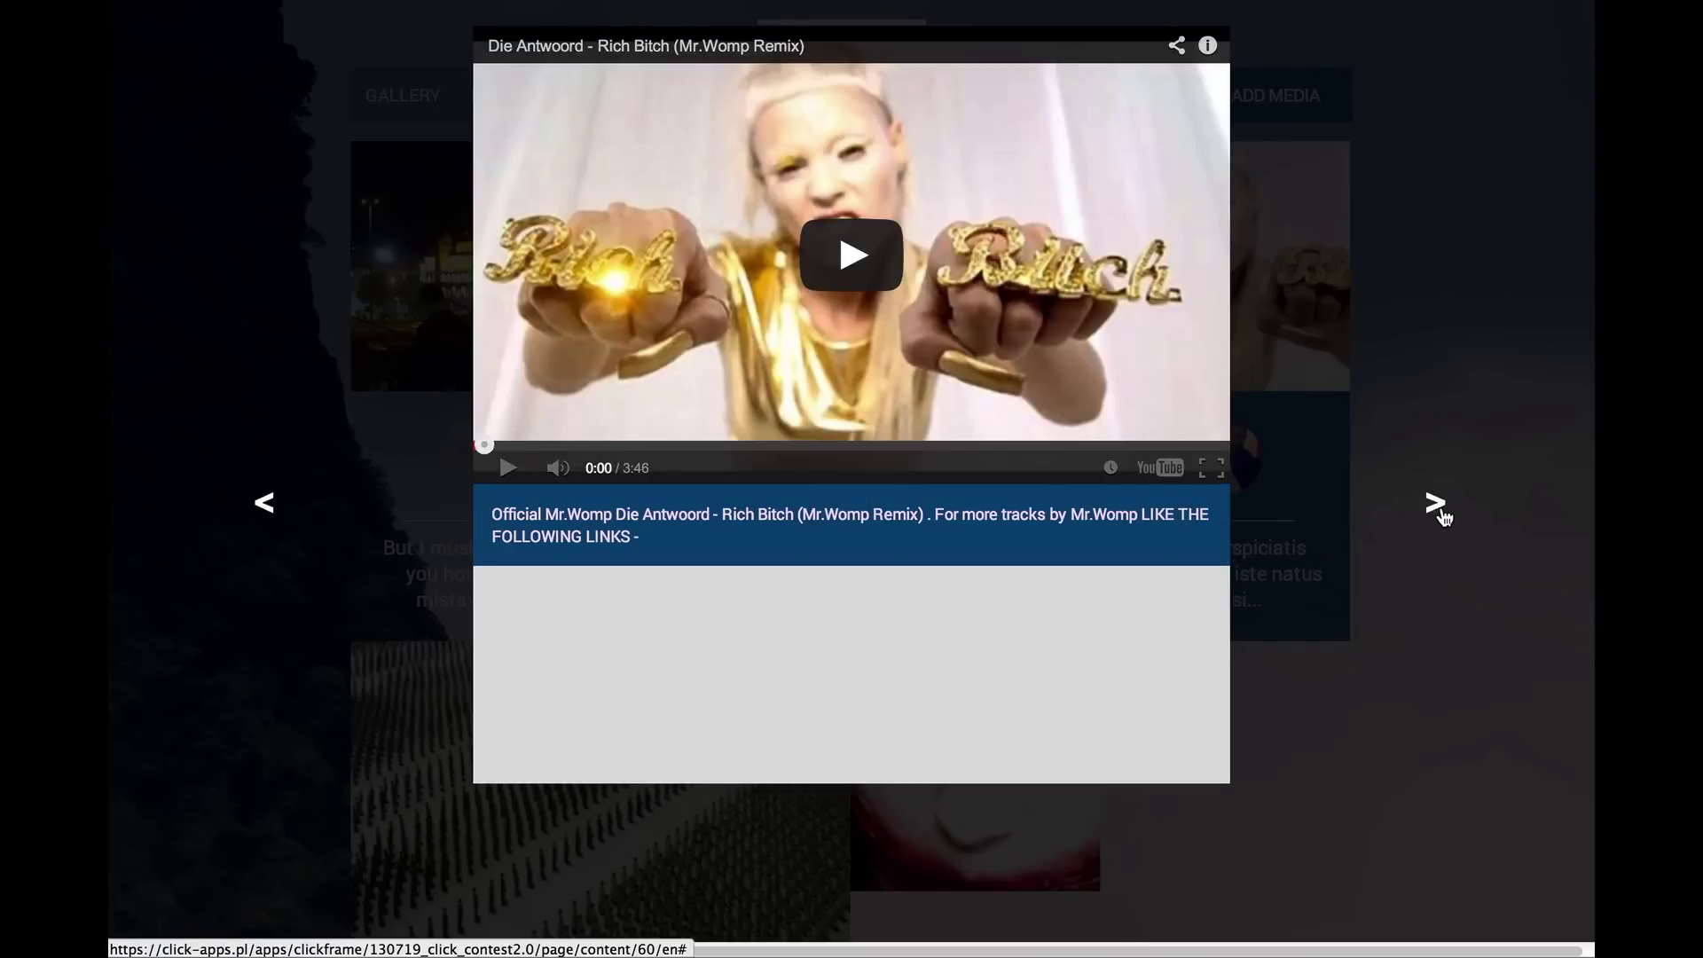
{"action": "left_click", "coordinate": [1477, 429]}
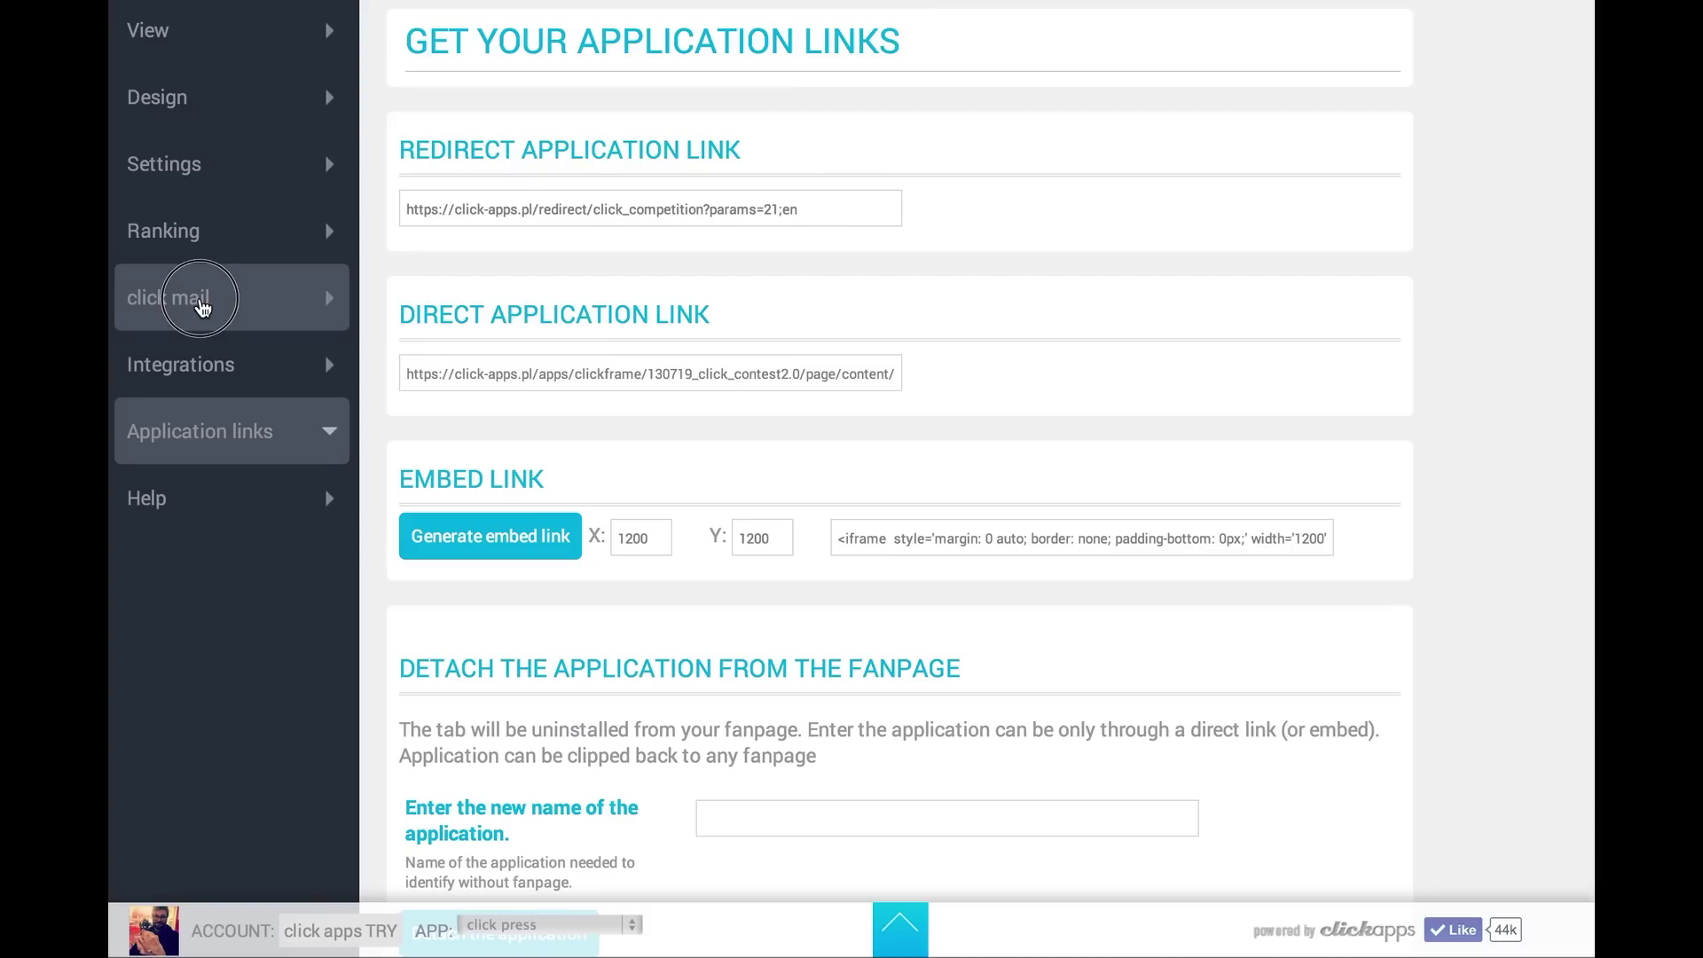
In click mail's campaign preparation, enable sending to all application users, and switch the recipients to users from selected application and lists
{"action": "left_click", "coordinate": [203, 306]}
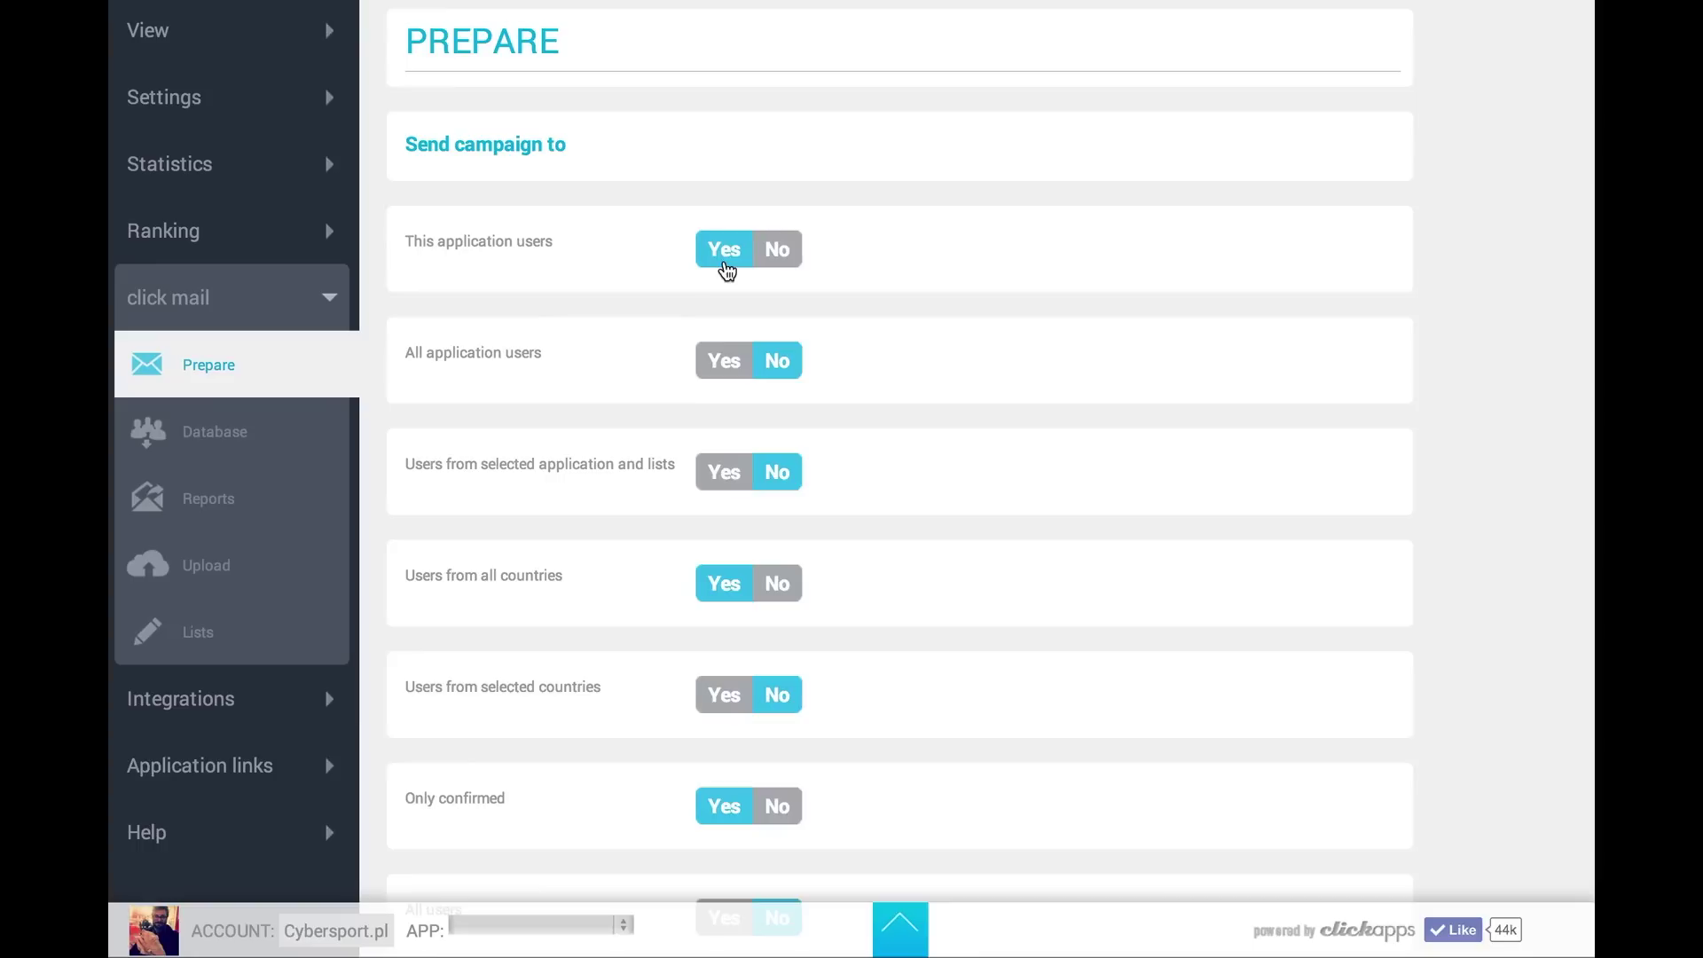
{"action": "left_click", "coordinate": [734, 371]}
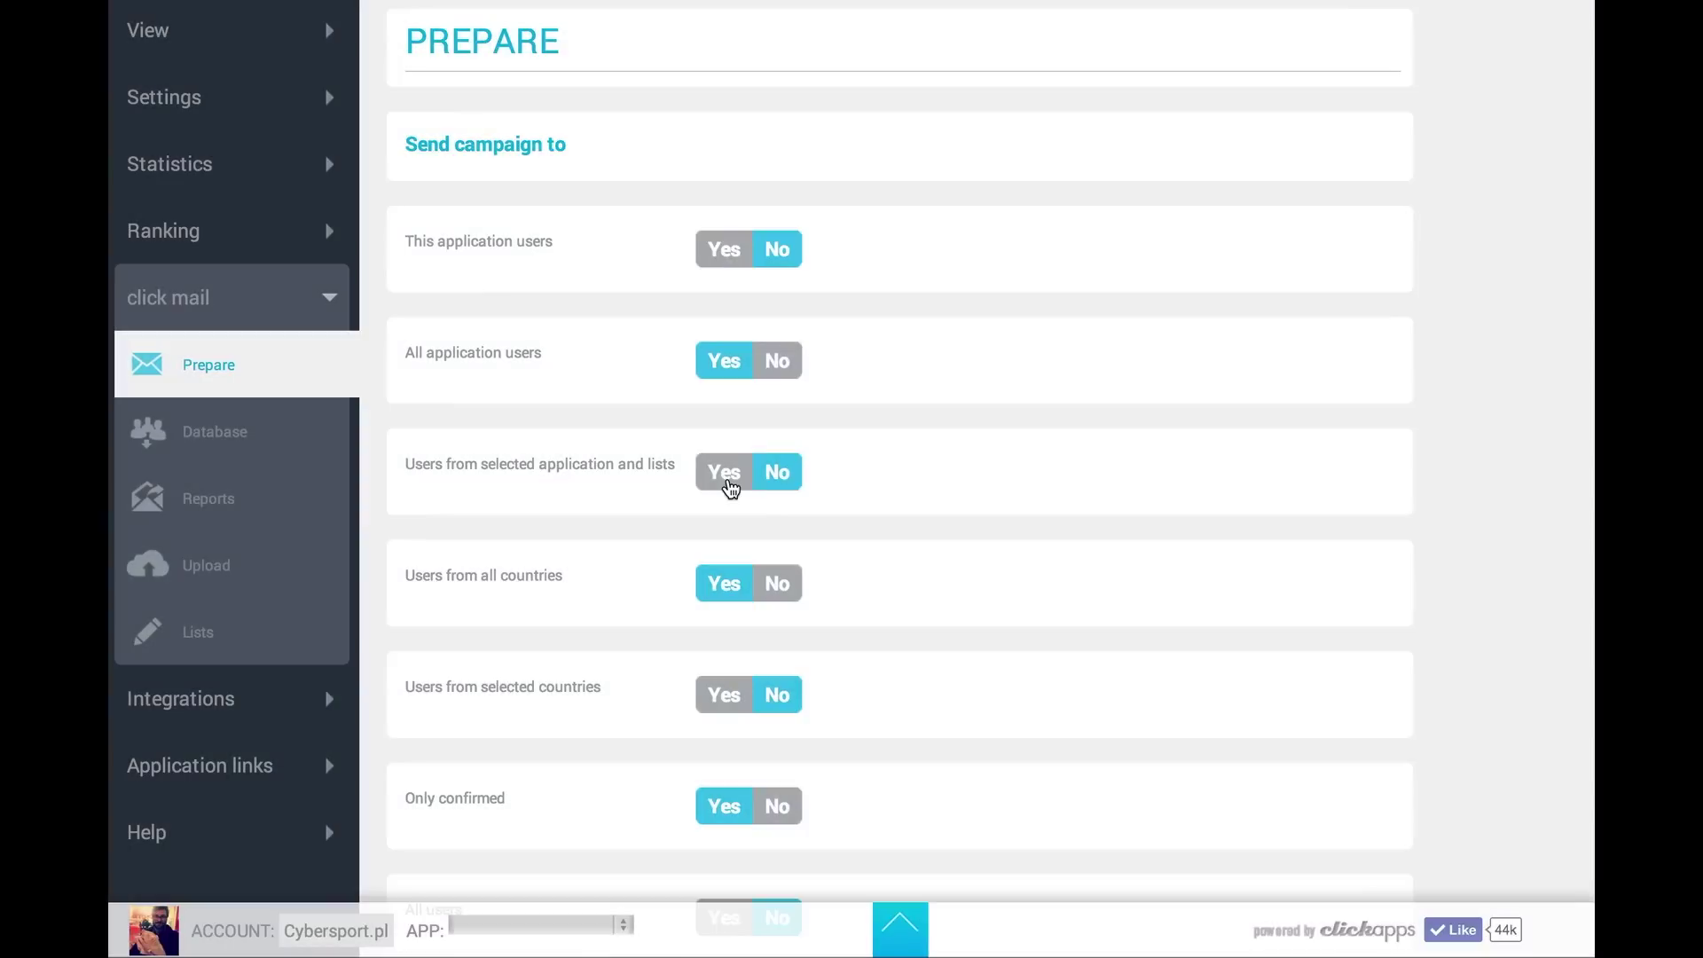
{"action": "left_click", "coordinate": [733, 483]}
{"action": "scroll", "coordinate": [982, 631], "scroll_direction": "down", "scroll_amount": 2}
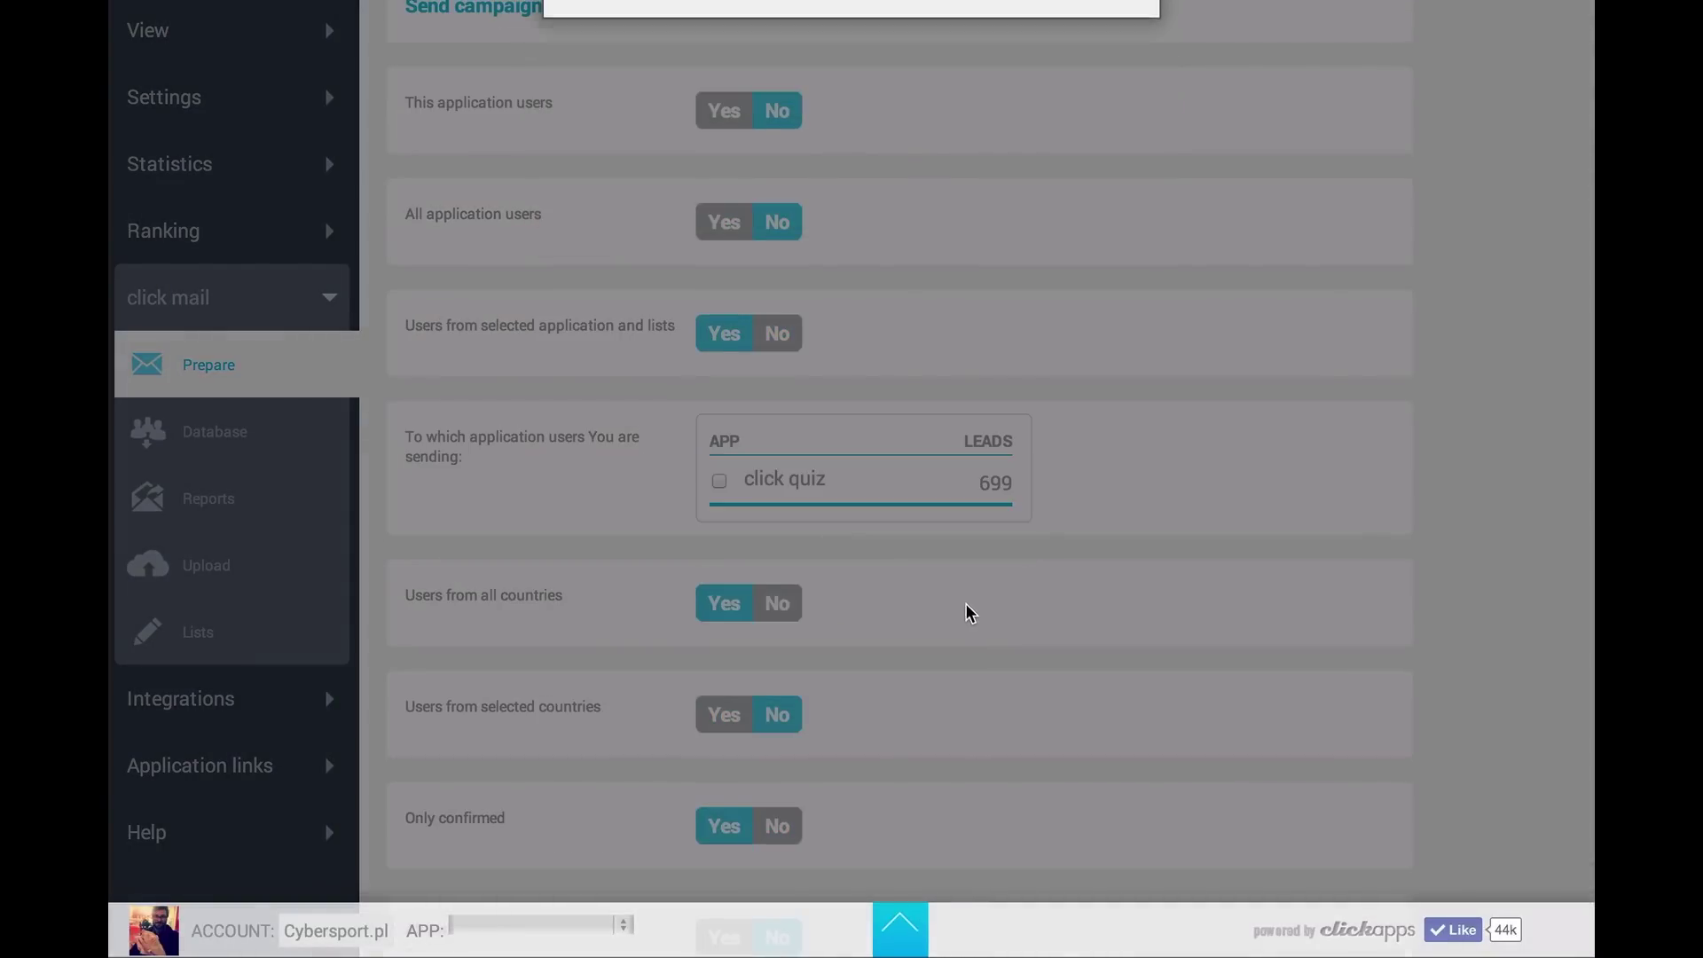
{"action": "scroll", "coordinate": [921, 632], "scroll_direction": "down", "scroll_amount": 2}
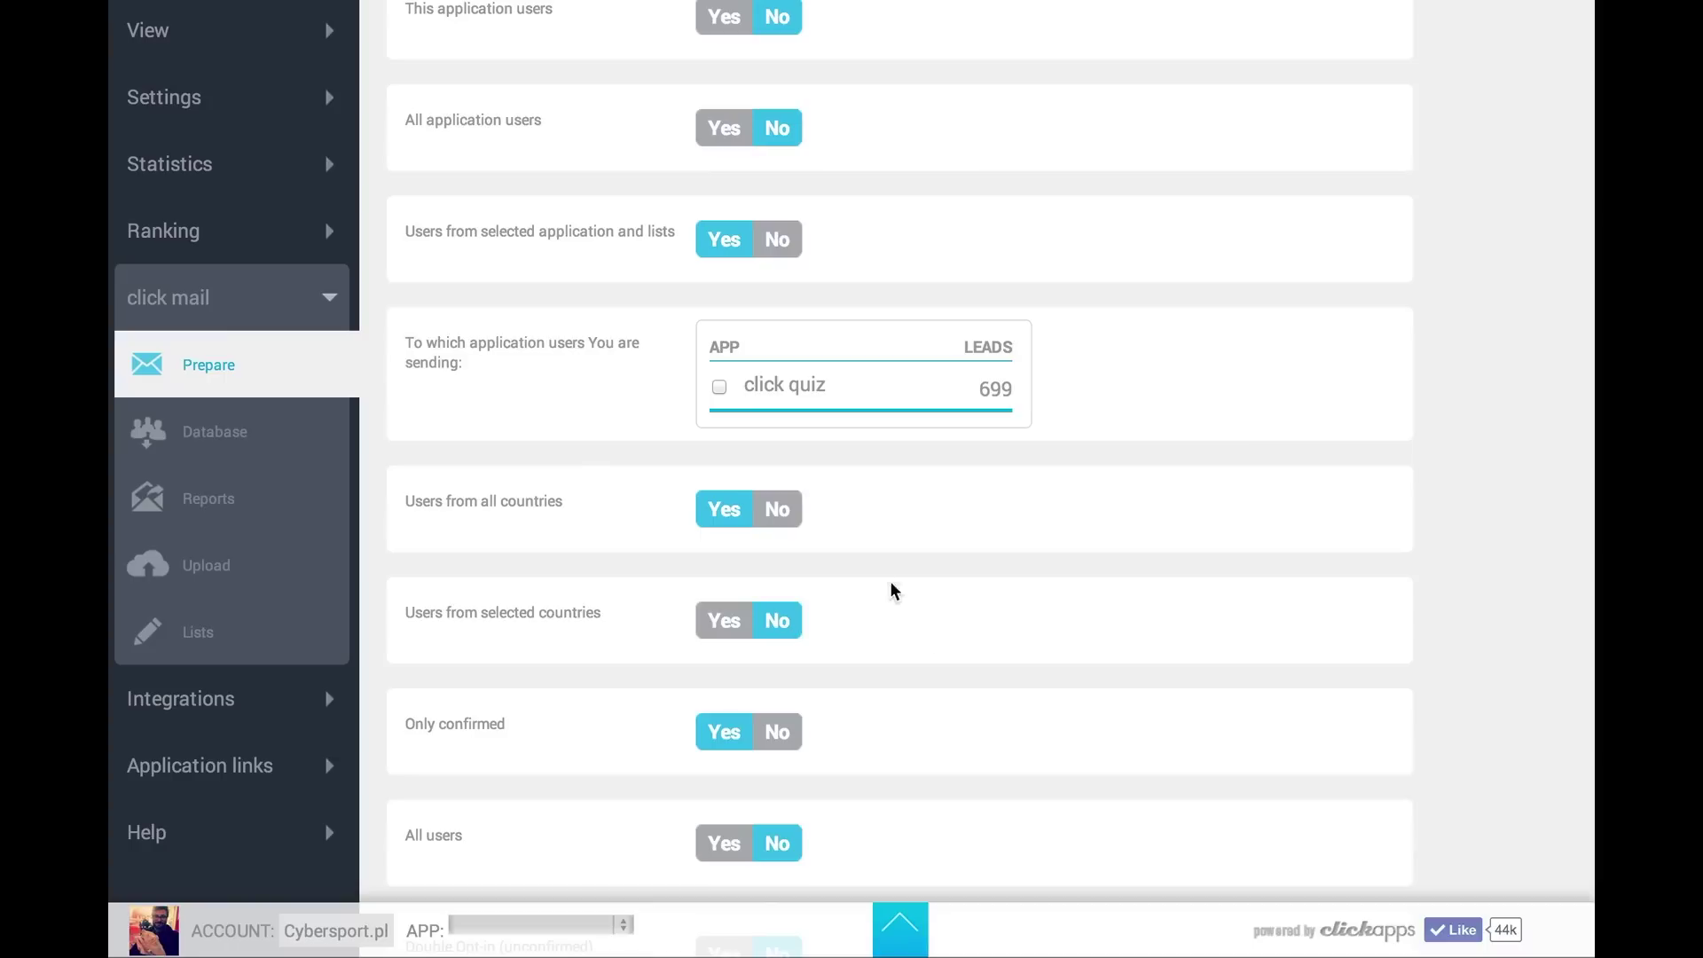
Restrict the campaign to users from selected countries and look over the list of nationalities
{"action": "left_click", "coordinate": [733, 624]}
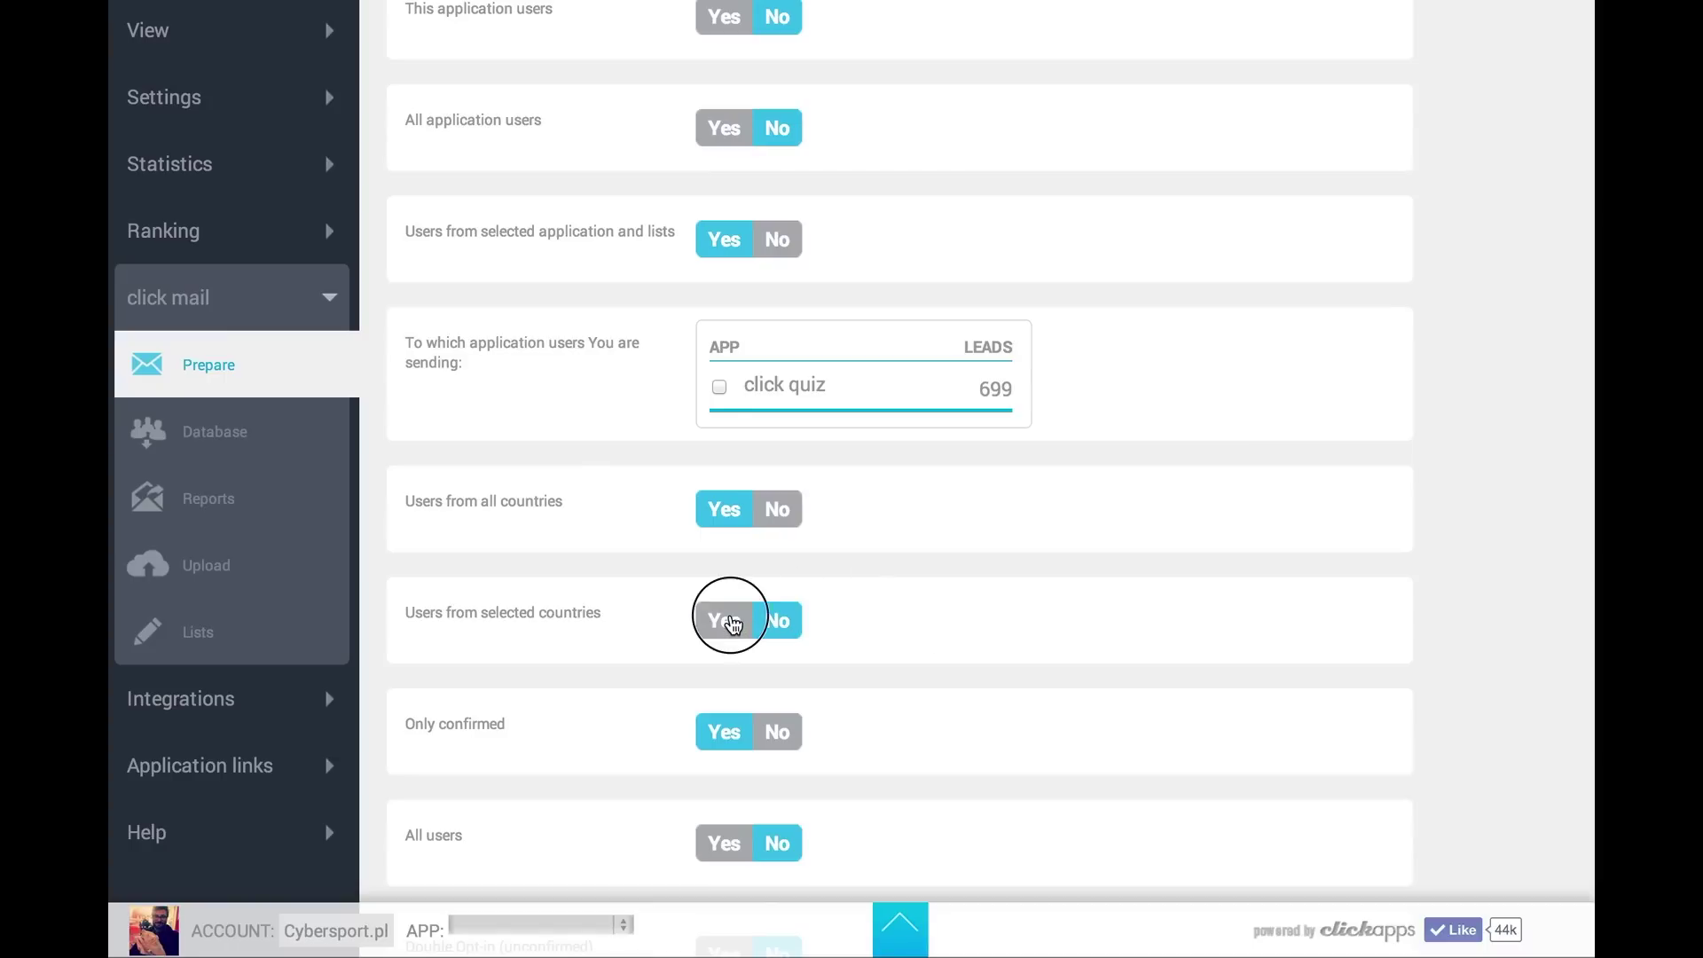
{"action": "scroll", "coordinate": [978, 655], "scroll_direction": "down", "scroll_amount": 4}
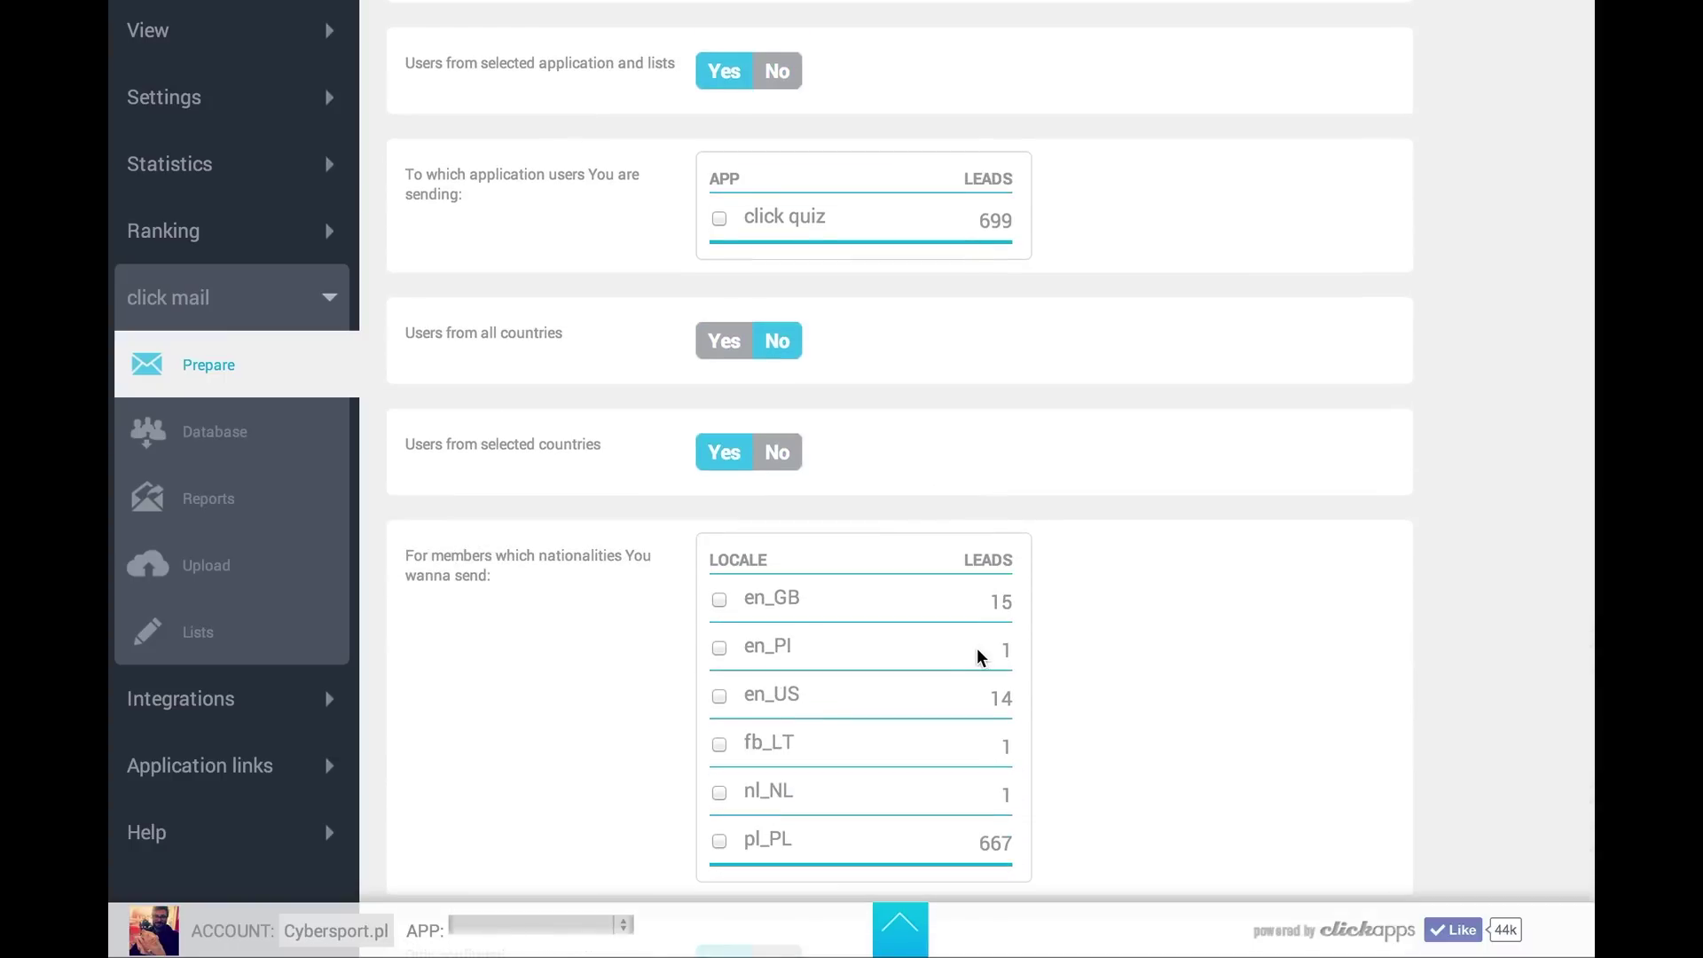
{"action": "scroll", "coordinate": [773, 743], "scroll_direction": "down", "scroll_amount": 7}
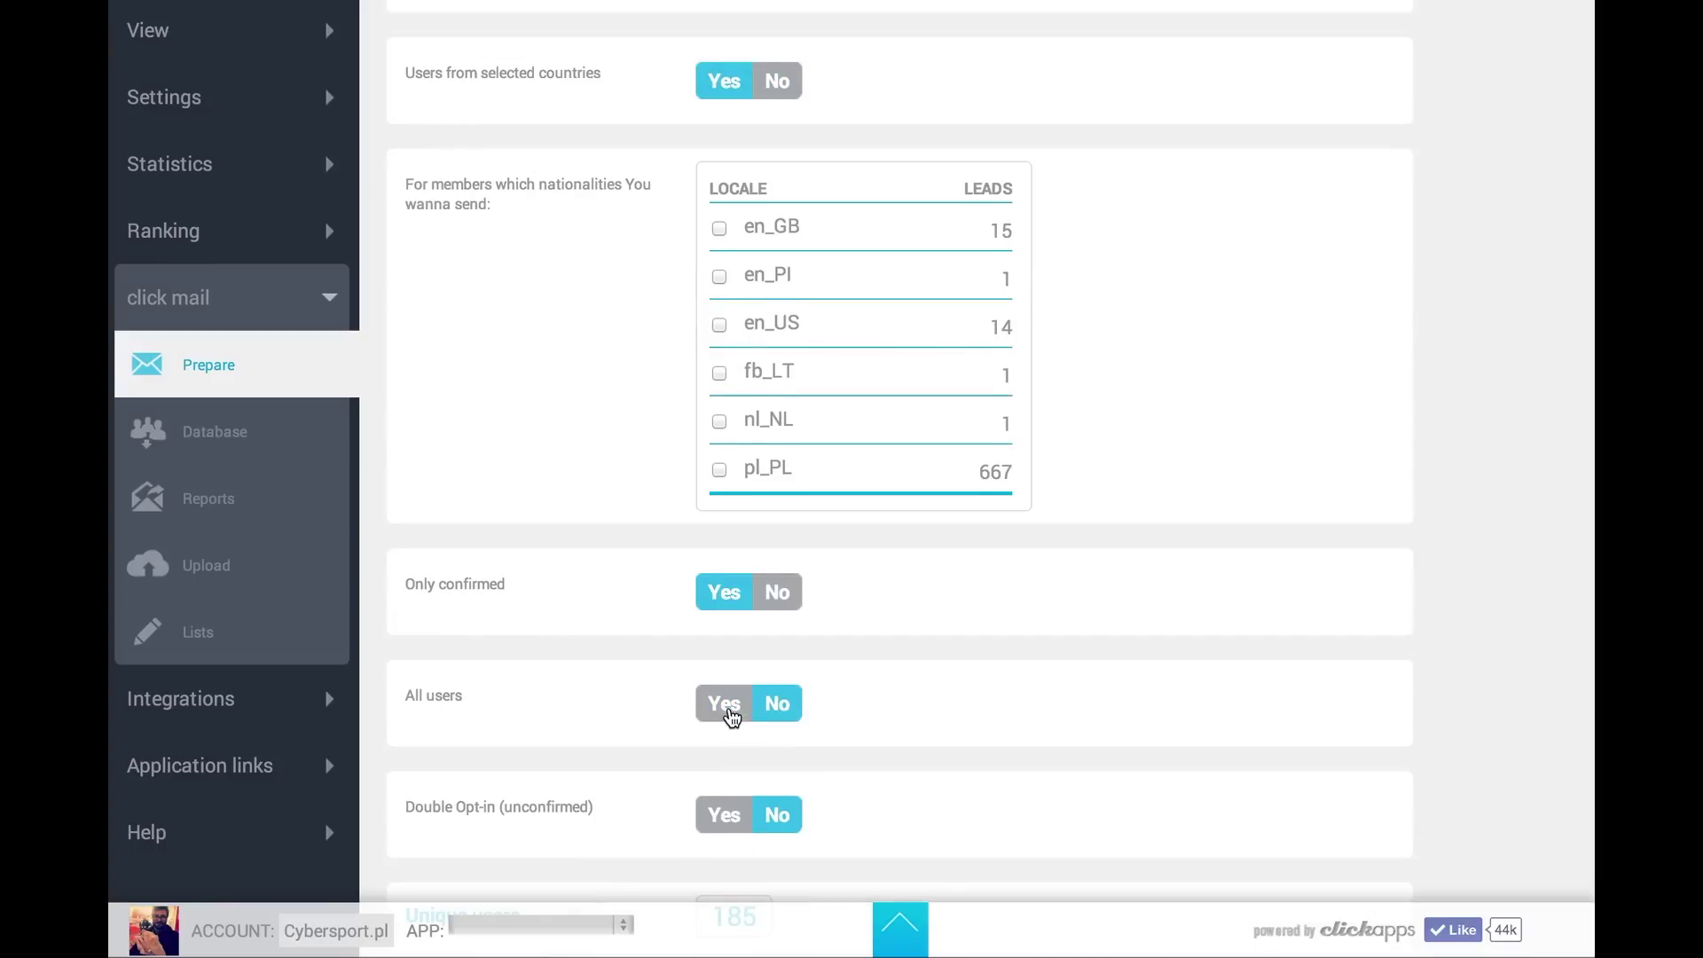
Switch the recipient filter to all users, and replace it with Double Opt-in (unconfirmed)
{"action": "scroll", "coordinate": [732, 717], "scroll_direction": "down", "scroll_amount": 2}
{"action": "scroll", "coordinate": [745, 663], "scroll_direction": "down", "scroll_amount": 1}
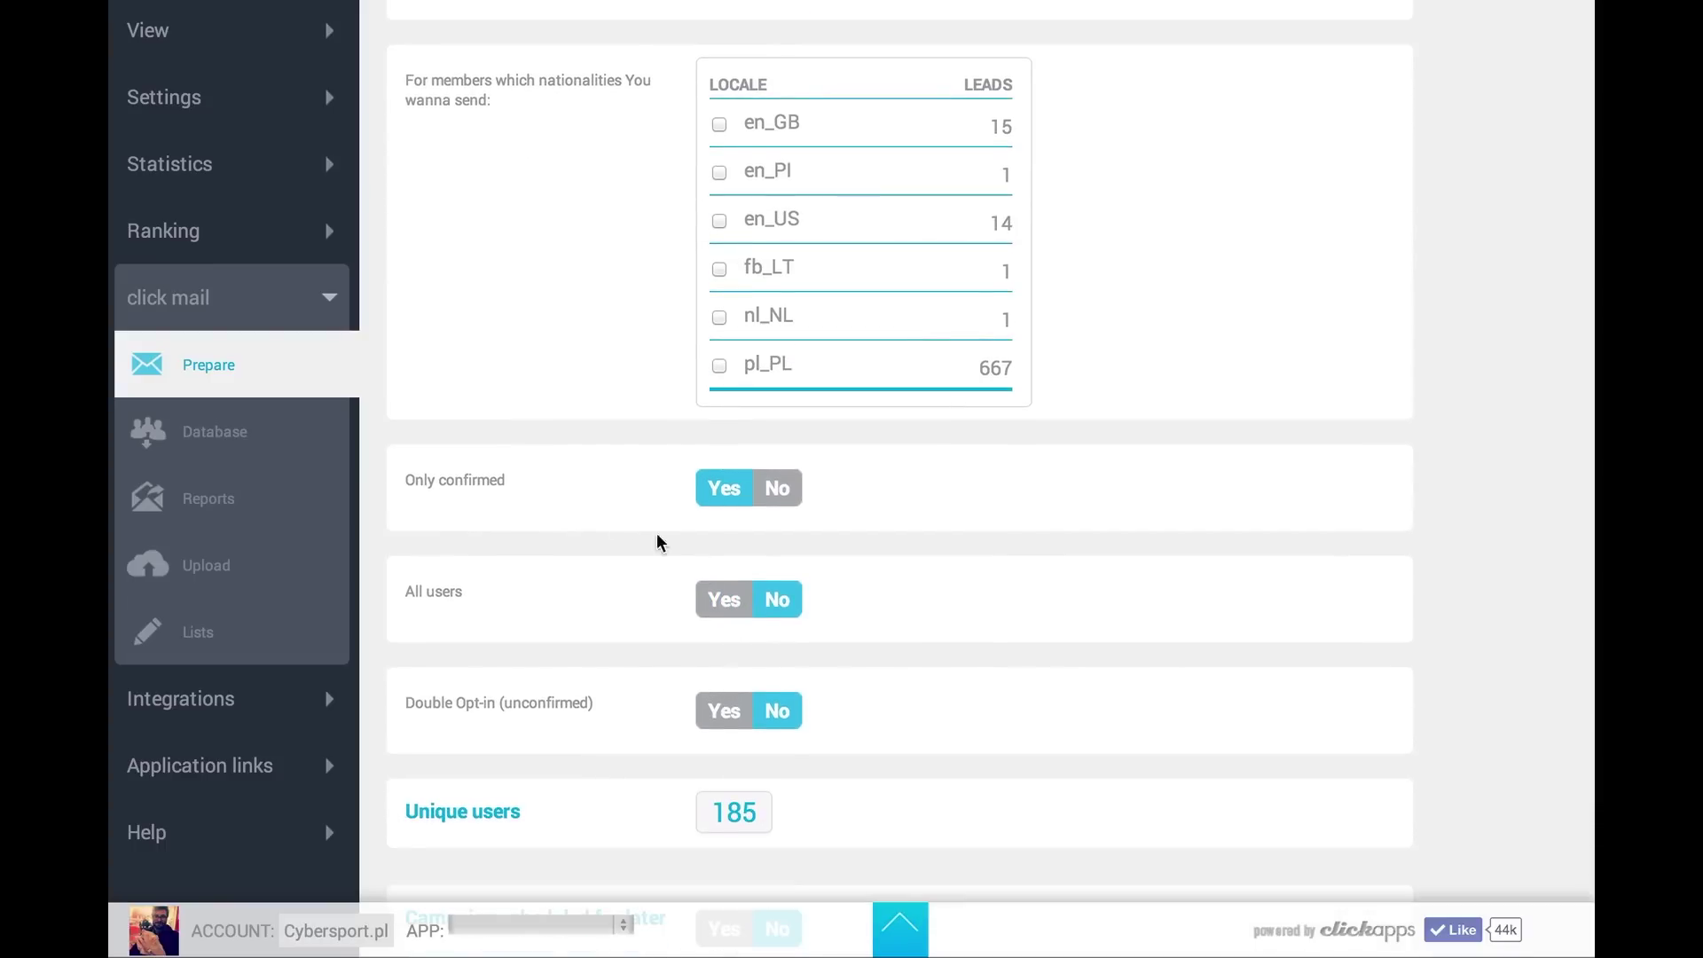
{"action": "left_click", "coordinate": [722, 600]}
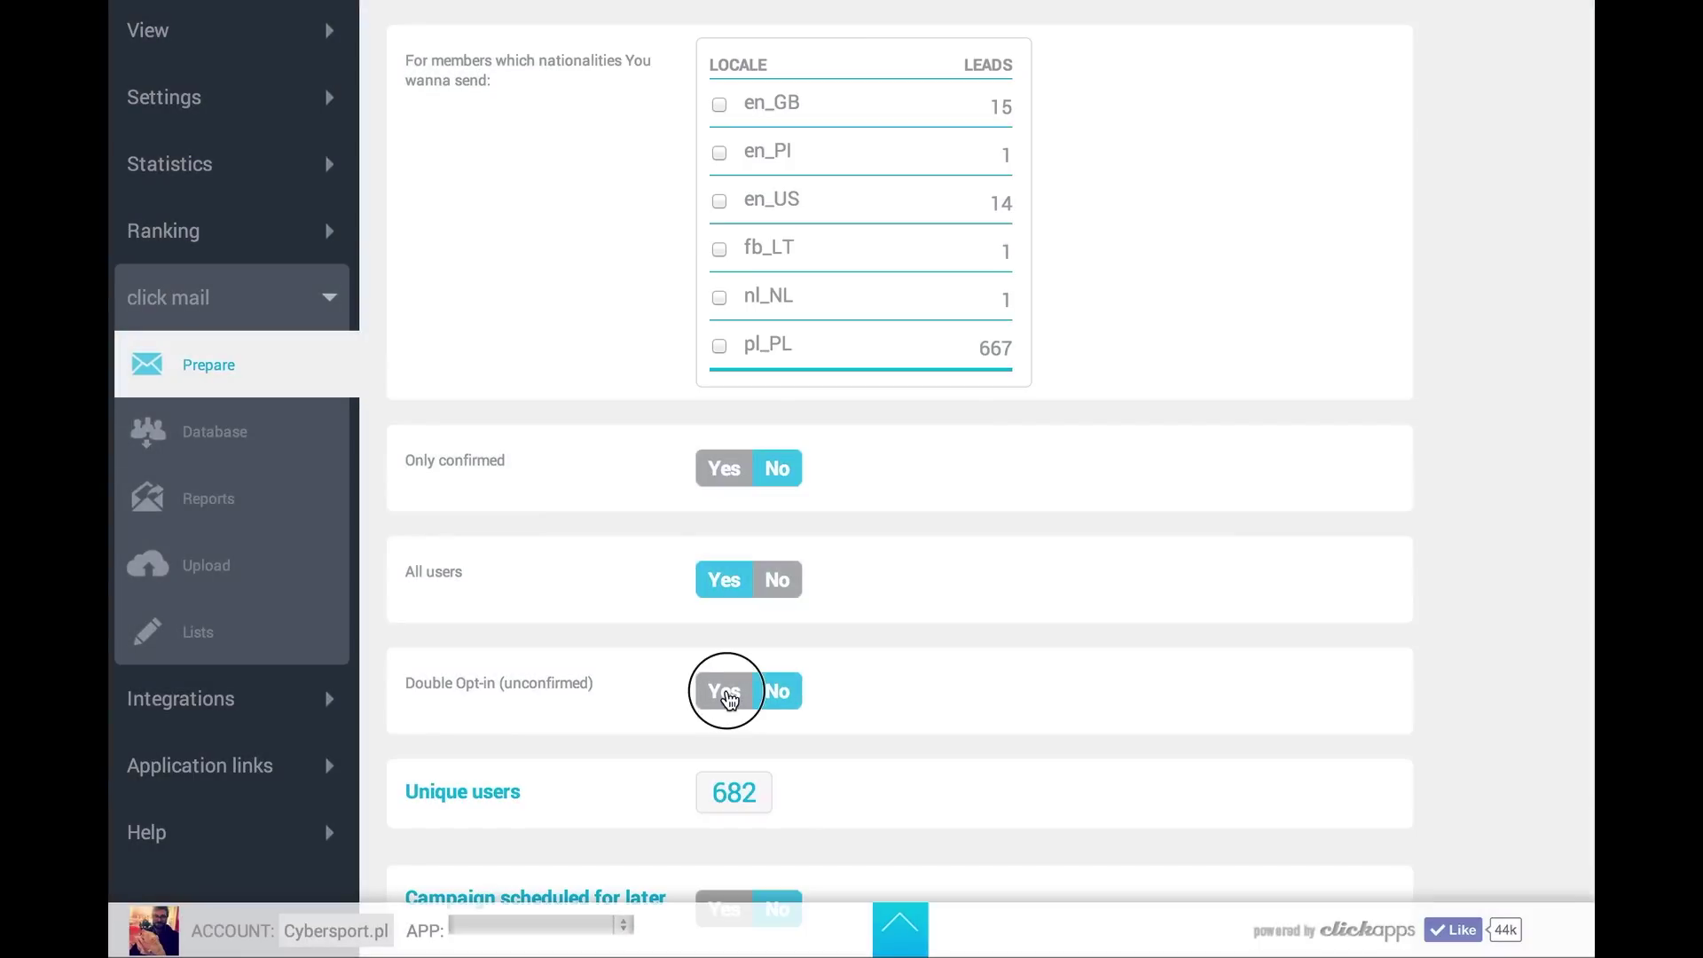
{"action": "left_click", "coordinate": [722, 690]}
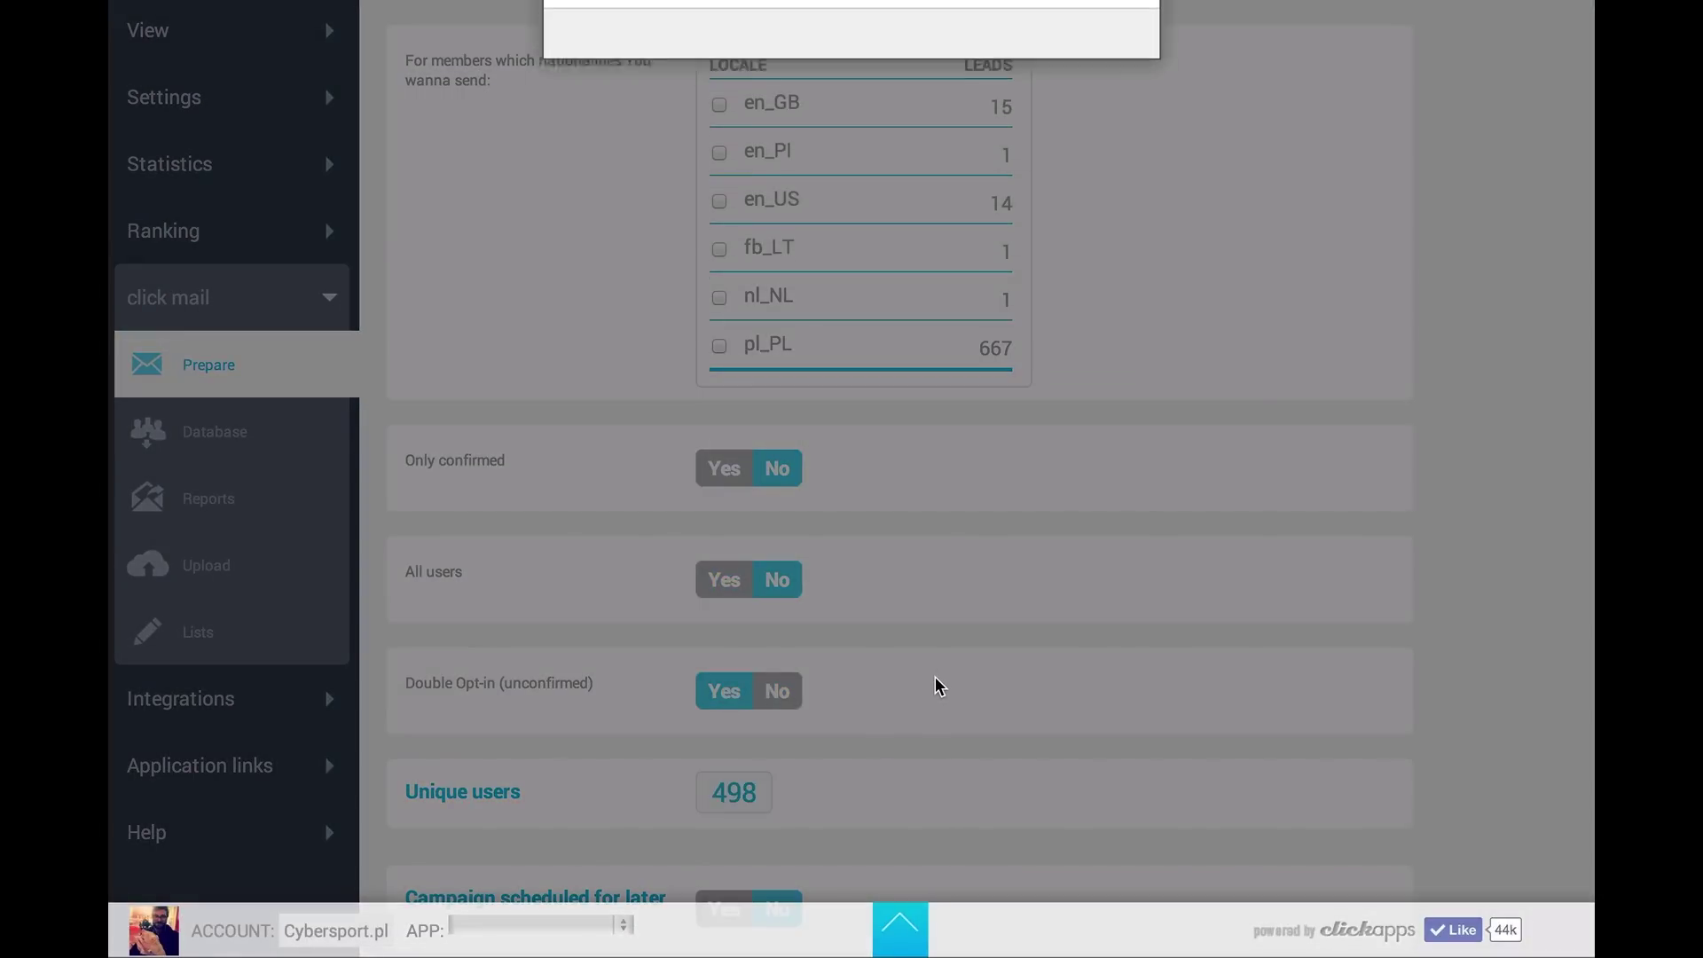
Look over the unique users, scheduling and message settings down to the confirmation link in the message text
{"action": "scroll", "coordinate": [927, 689], "scroll_direction": "down", "scroll_amount": 2}
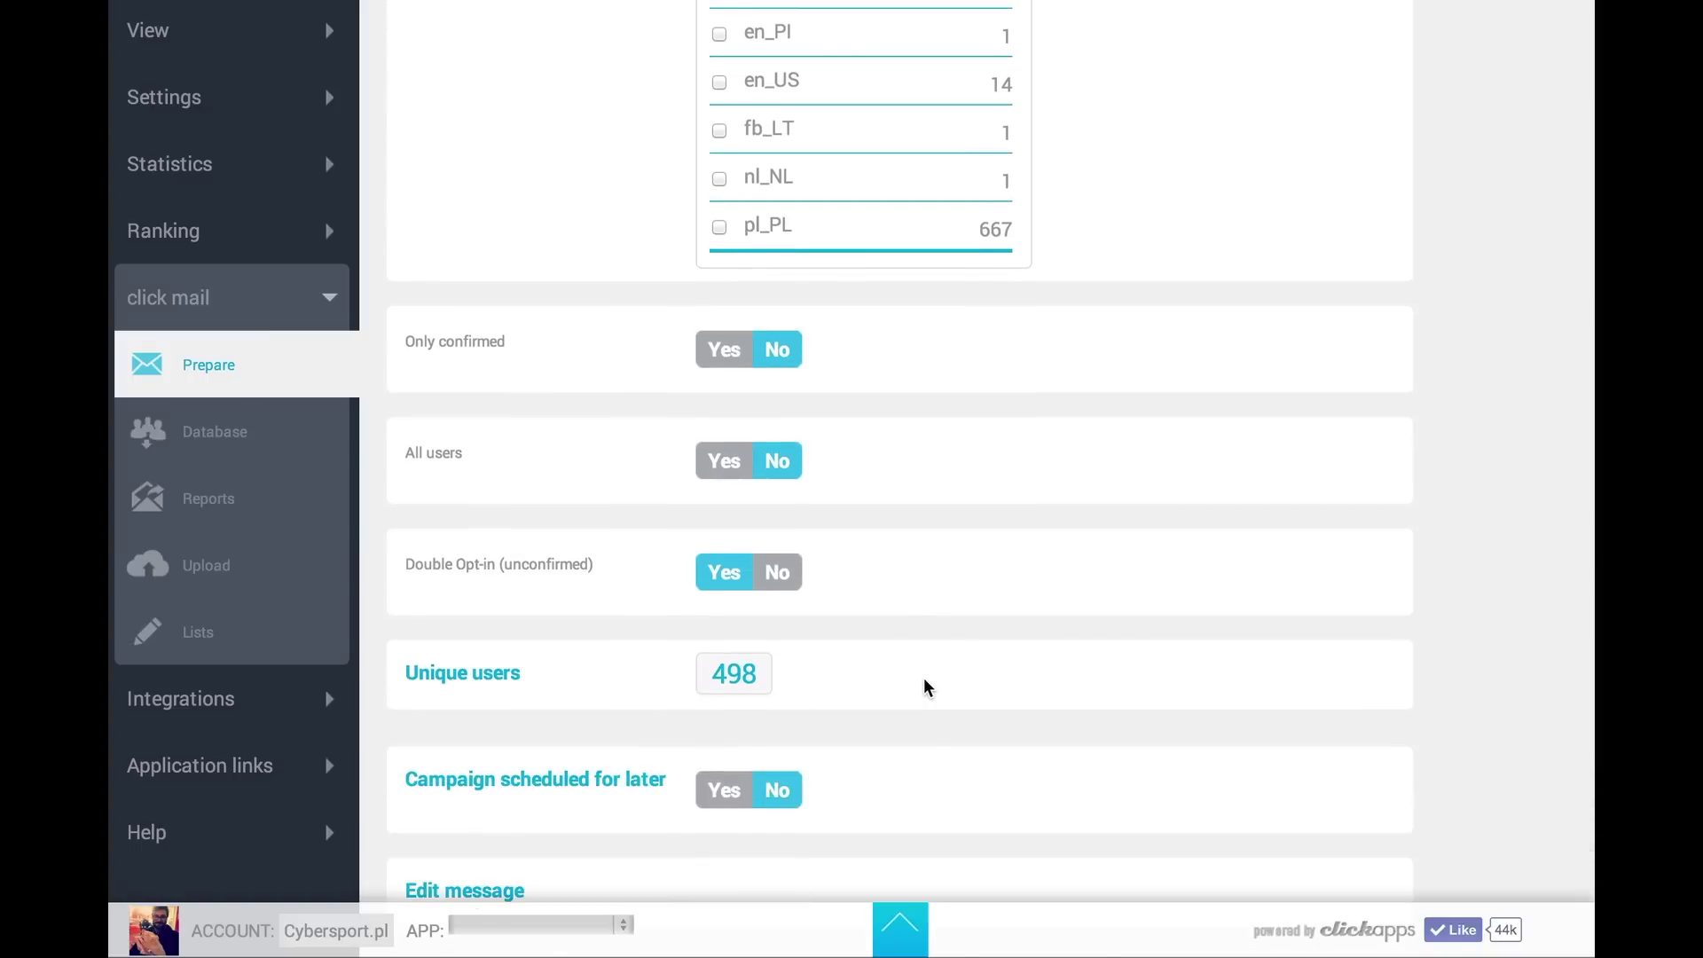
{"action": "scroll", "coordinate": [927, 688], "scroll_direction": "down", "scroll_amount": 1}
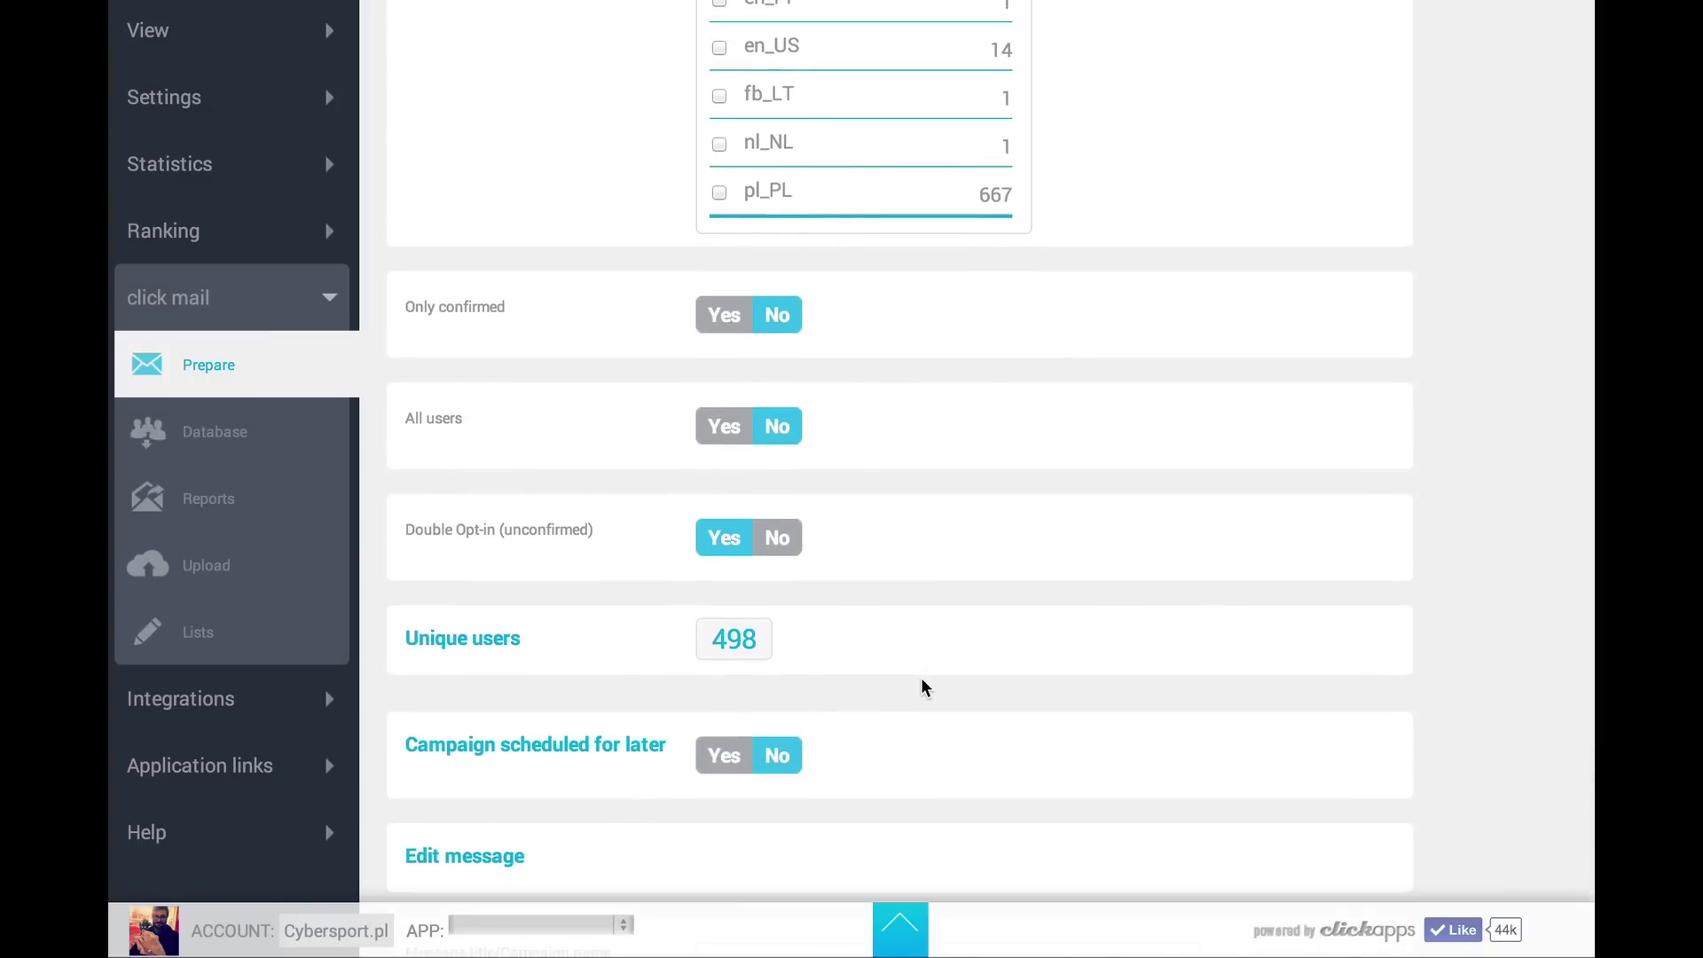
{"action": "scroll", "coordinate": [927, 688], "scroll_direction": "down", "scroll_amount": 1}
{"action": "scroll", "coordinate": [922, 684], "scroll_direction": "down", "scroll_amount": 10}
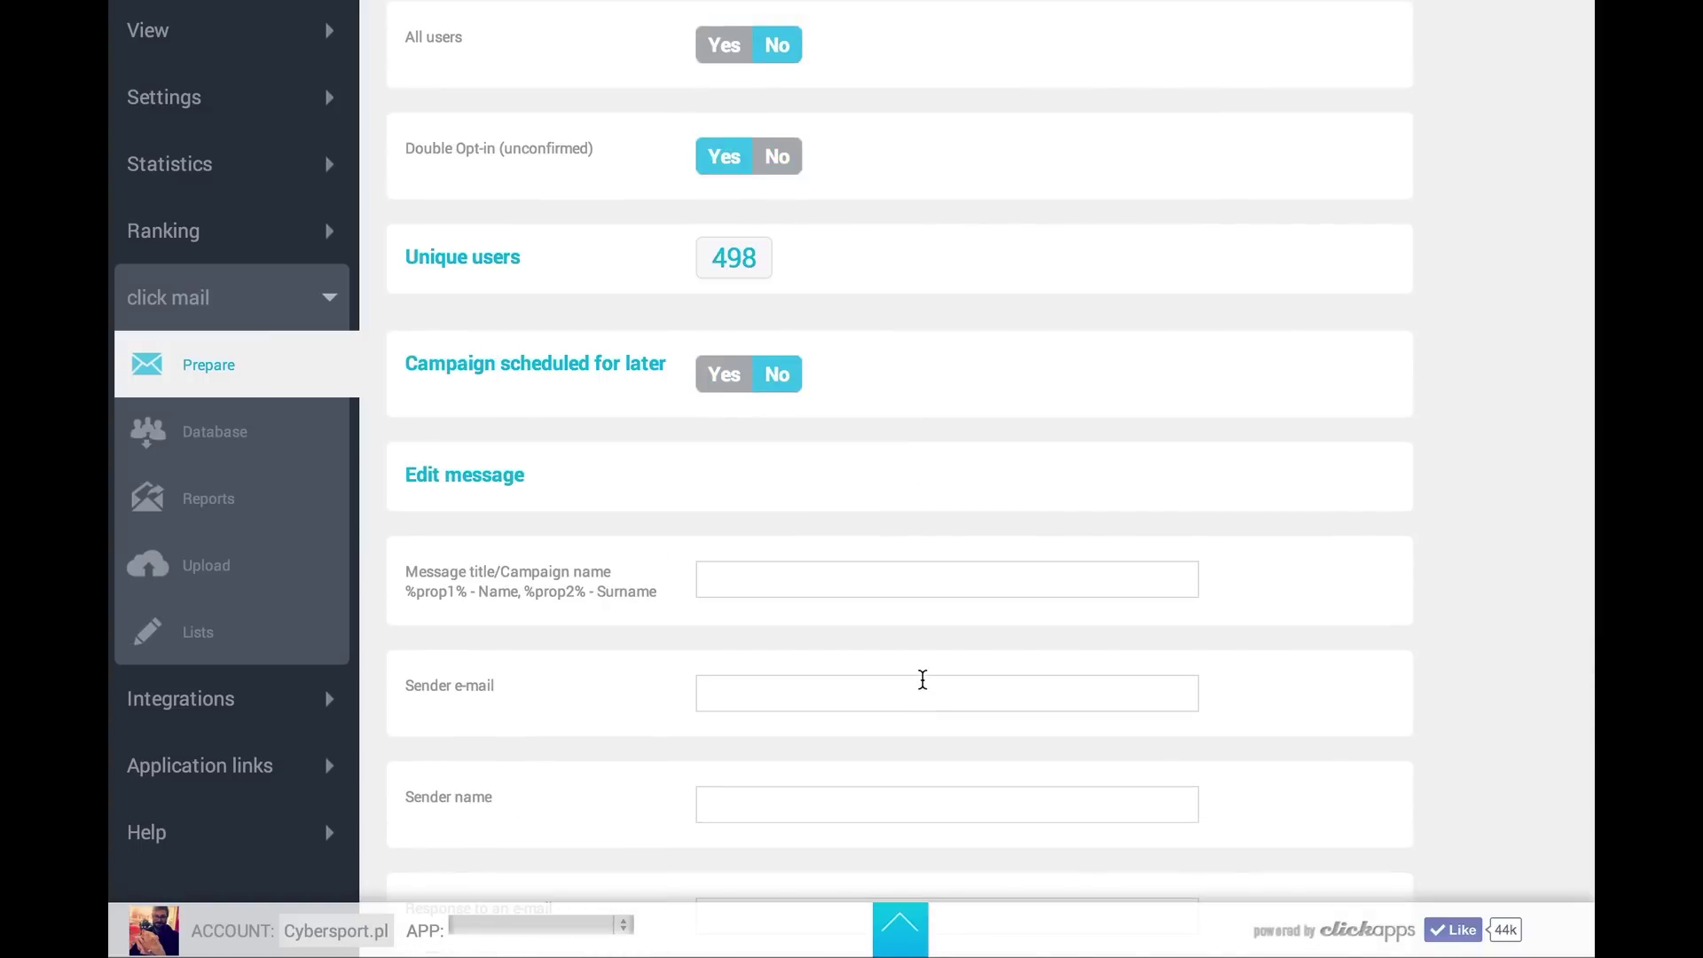
{"action": "scroll", "coordinate": [922, 679], "scroll_direction": "down", "scroll_amount": 5}
{"action": "scroll", "coordinate": [896, 742], "scroll_direction": "down", "scroll_amount": 5}
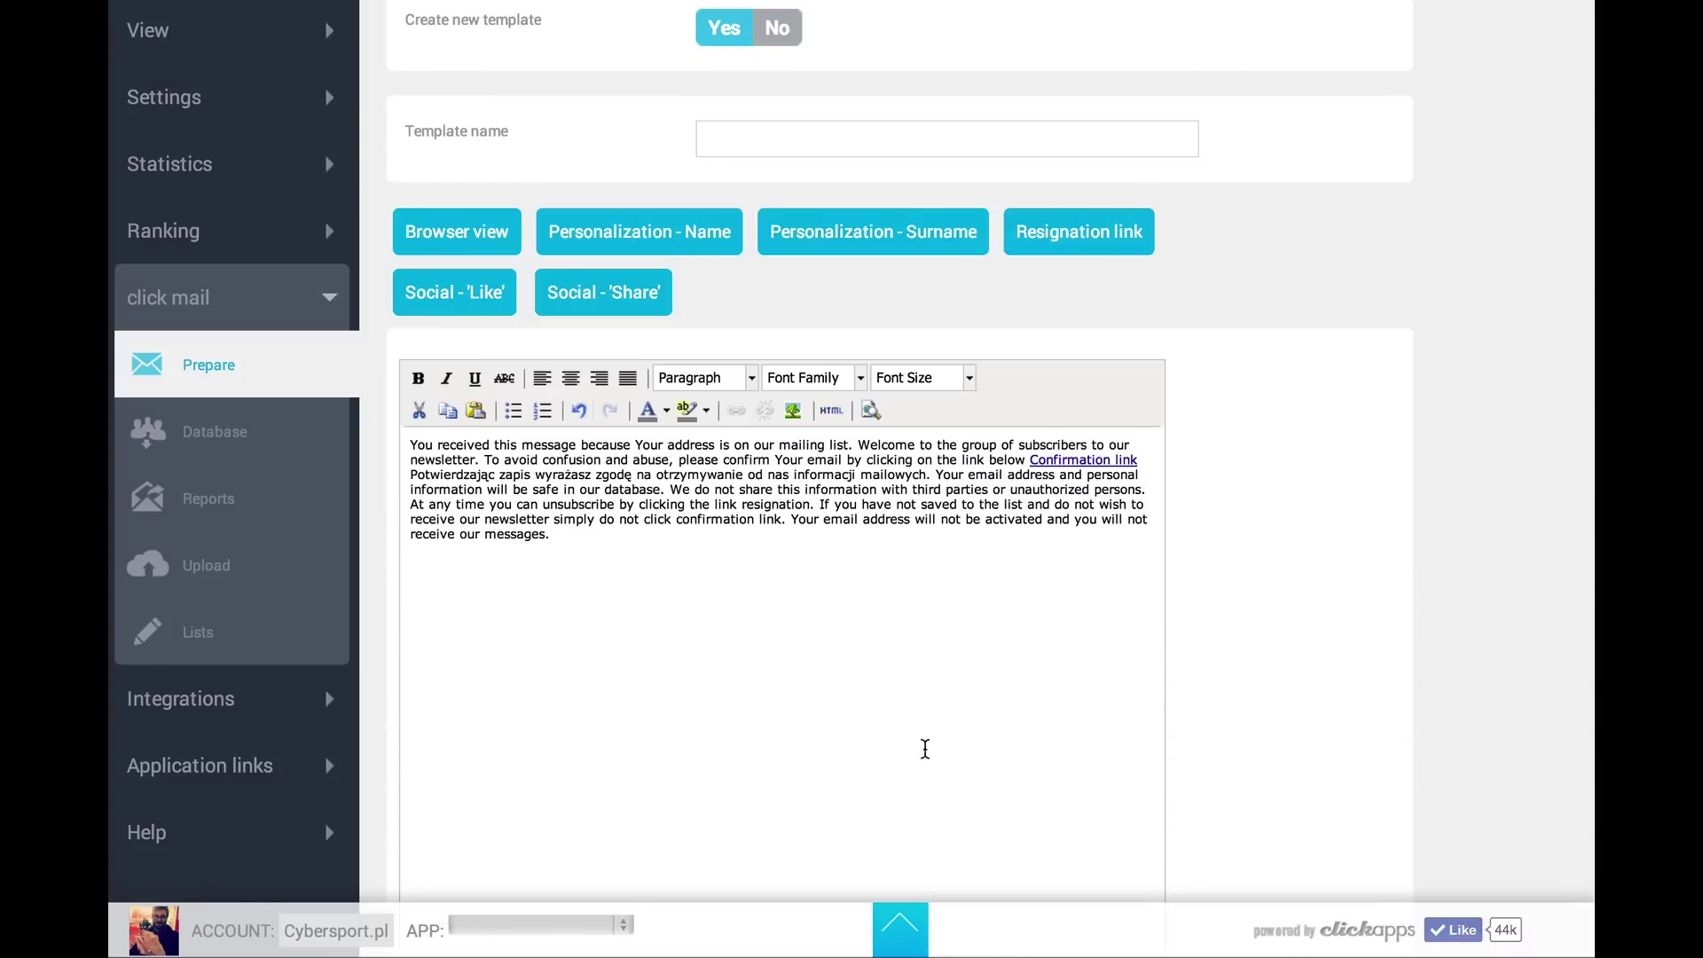
{"action": "left_click", "coordinate": [1072, 460]}
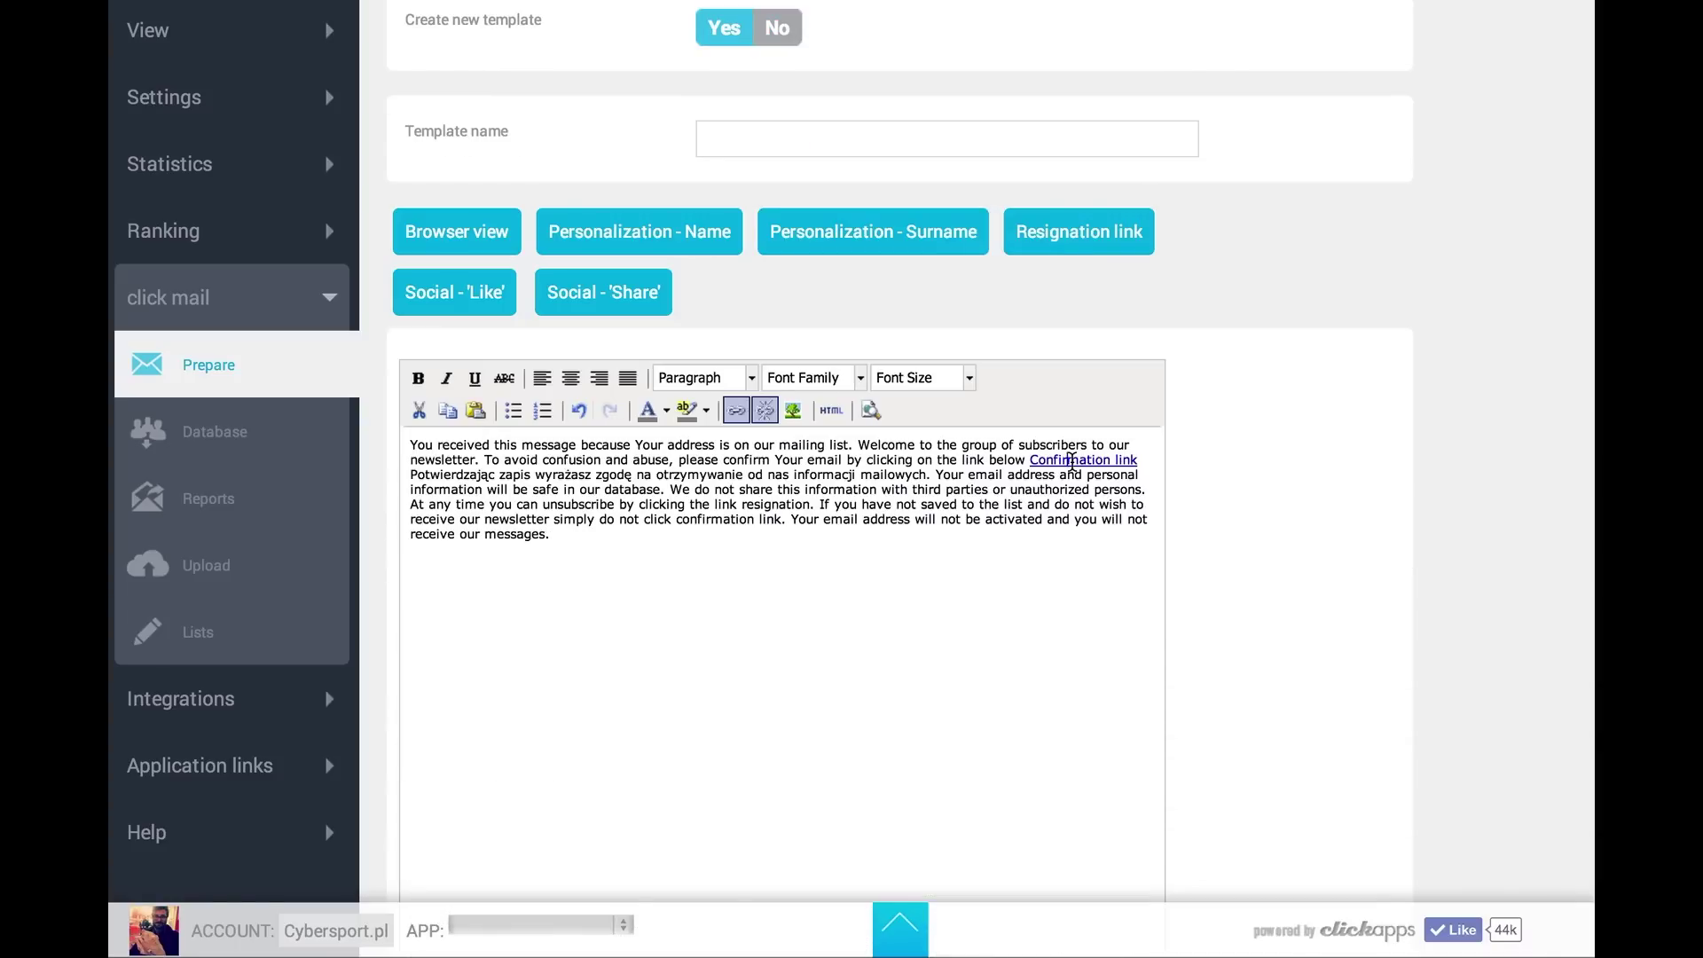
Go through the campaign's message title, sender e-mail, sender name and response e-mail fields without filling them in
{"action": "scroll", "coordinate": [840, 408], "scroll_direction": "up", "scroll_amount": 9}
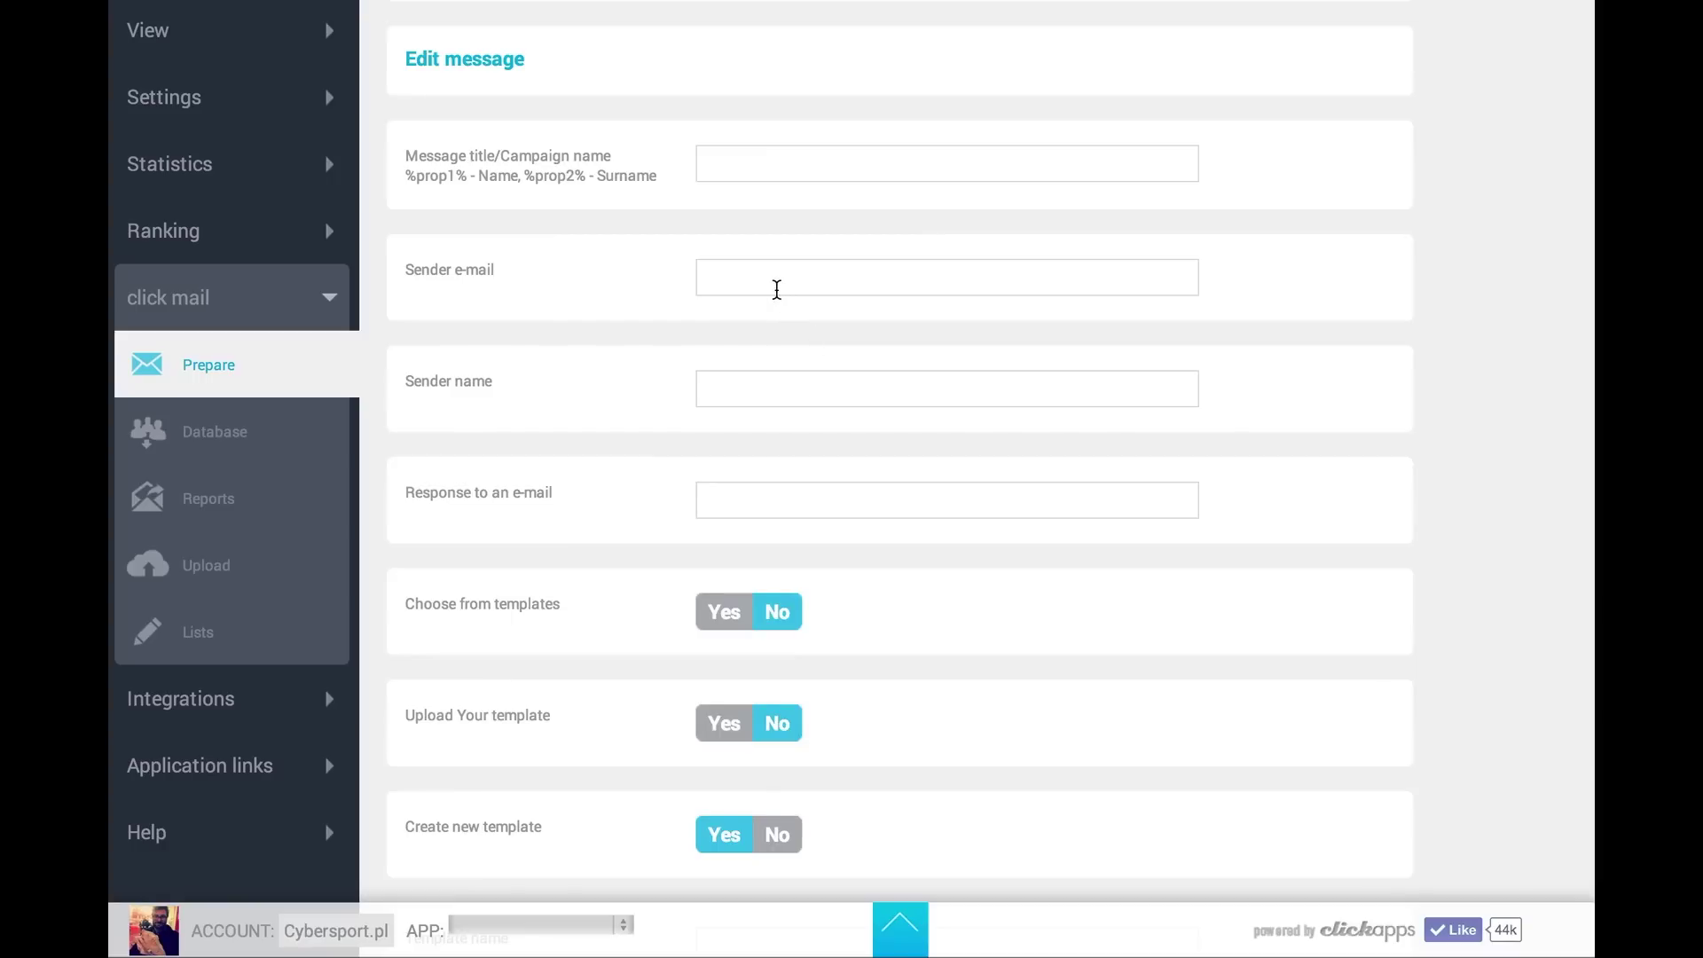
{"action": "scroll", "coordinate": [777, 290], "scroll_direction": "up", "scroll_amount": 3}
{"action": "left_click", "coordinate": [753, 476]}
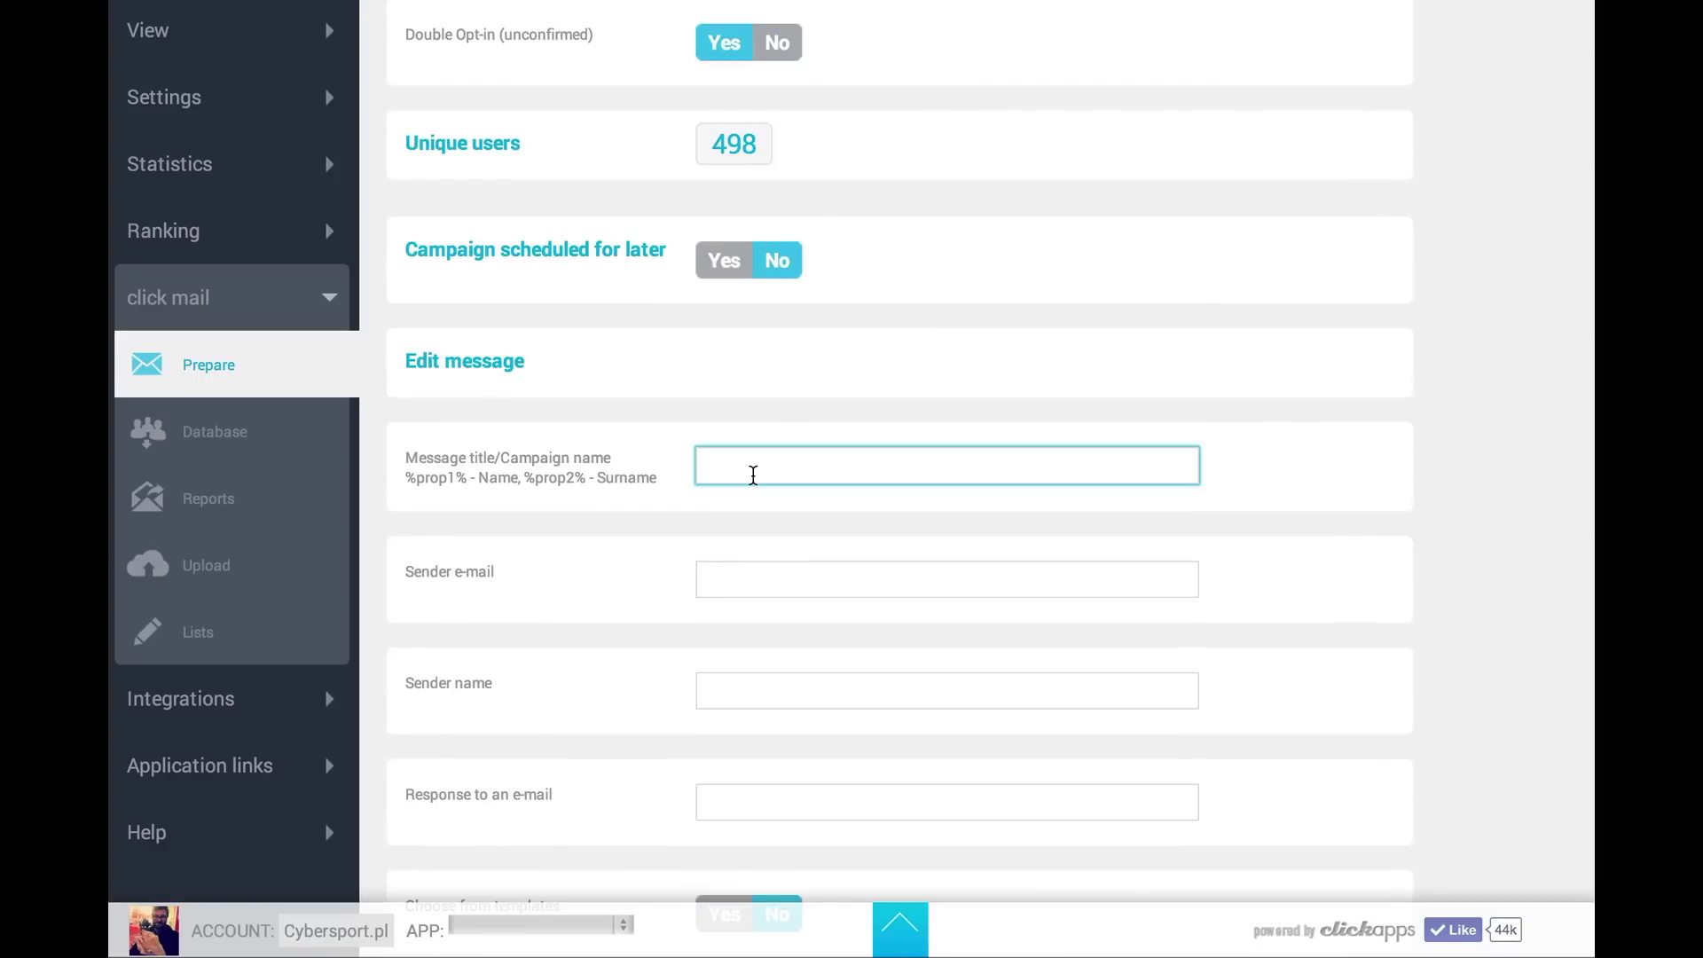
{"action": "left_click", "coordinate": [776, 581]}
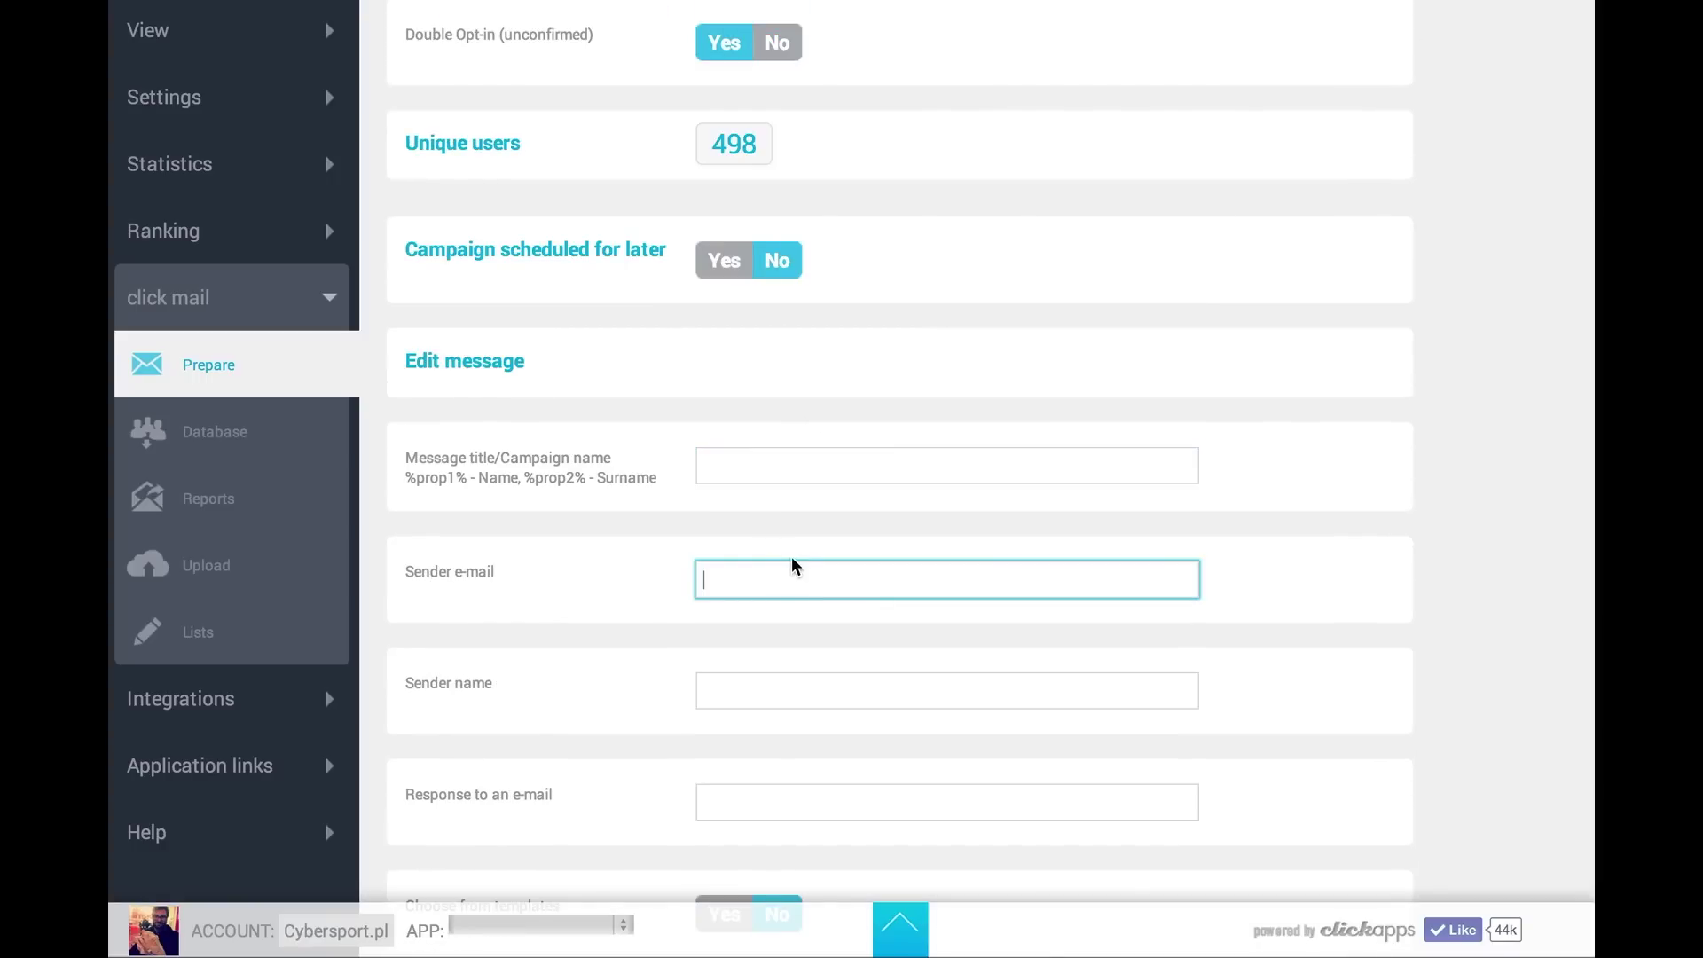
{"action": "left_click", "coordinate": [766, 691]}
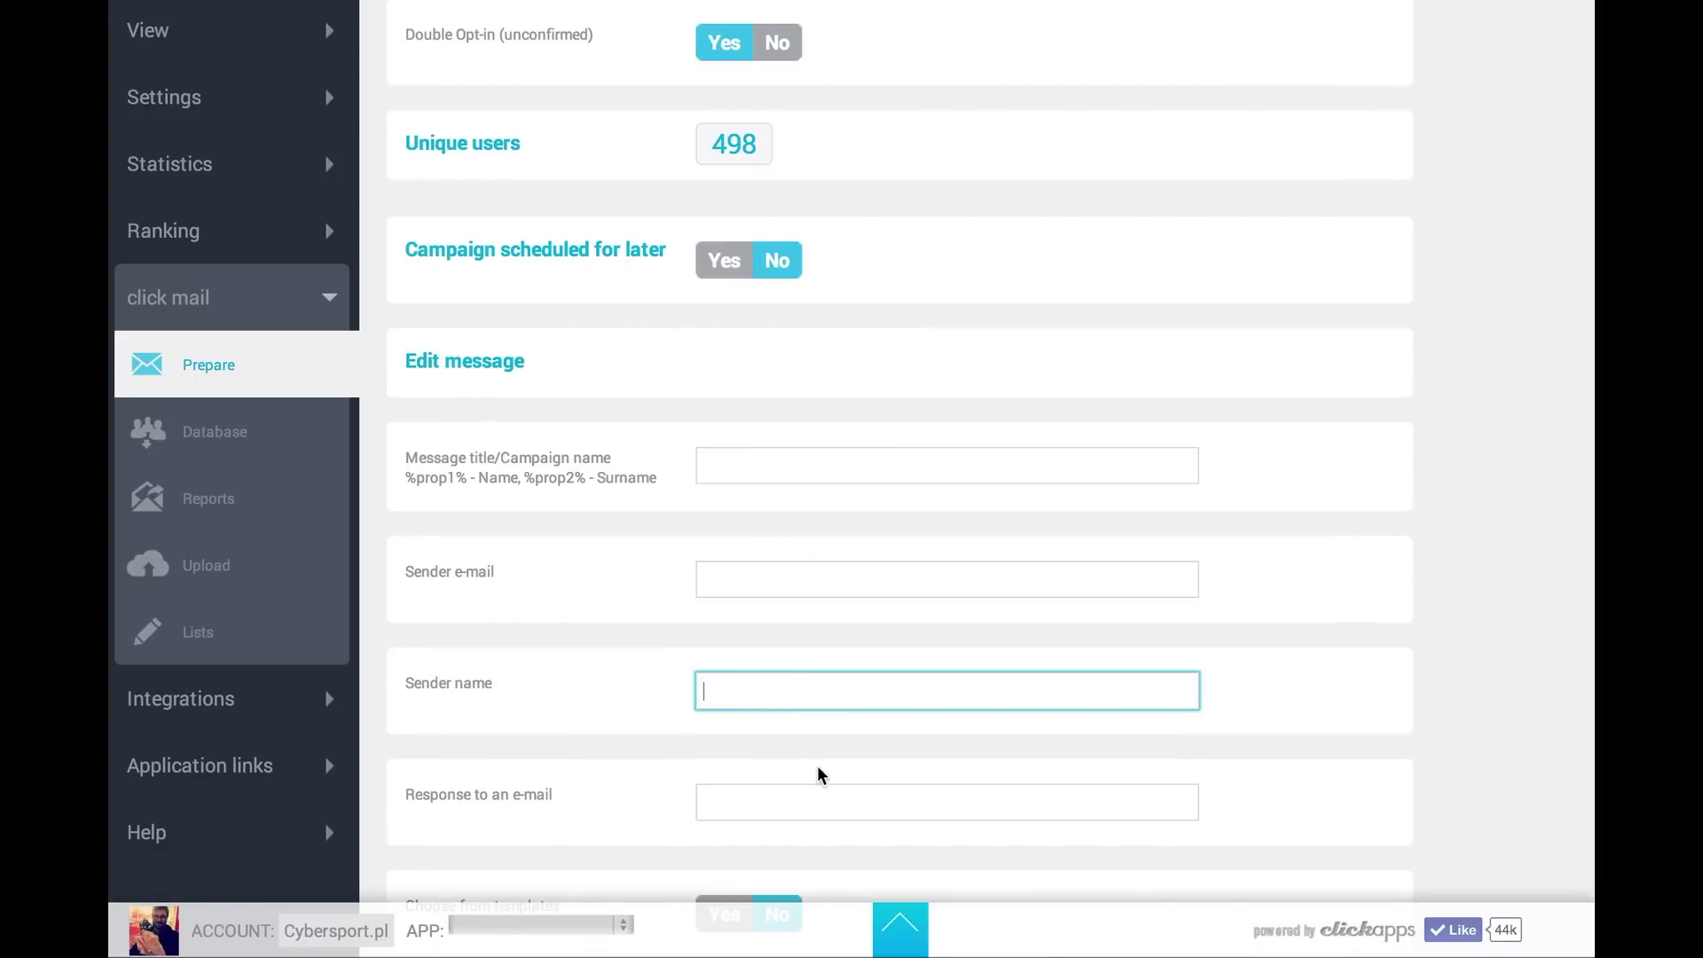
{"action": "left_click", "coordinate": [813, 796]}
{"action": "left_click", "coordinate": [759, 781]}
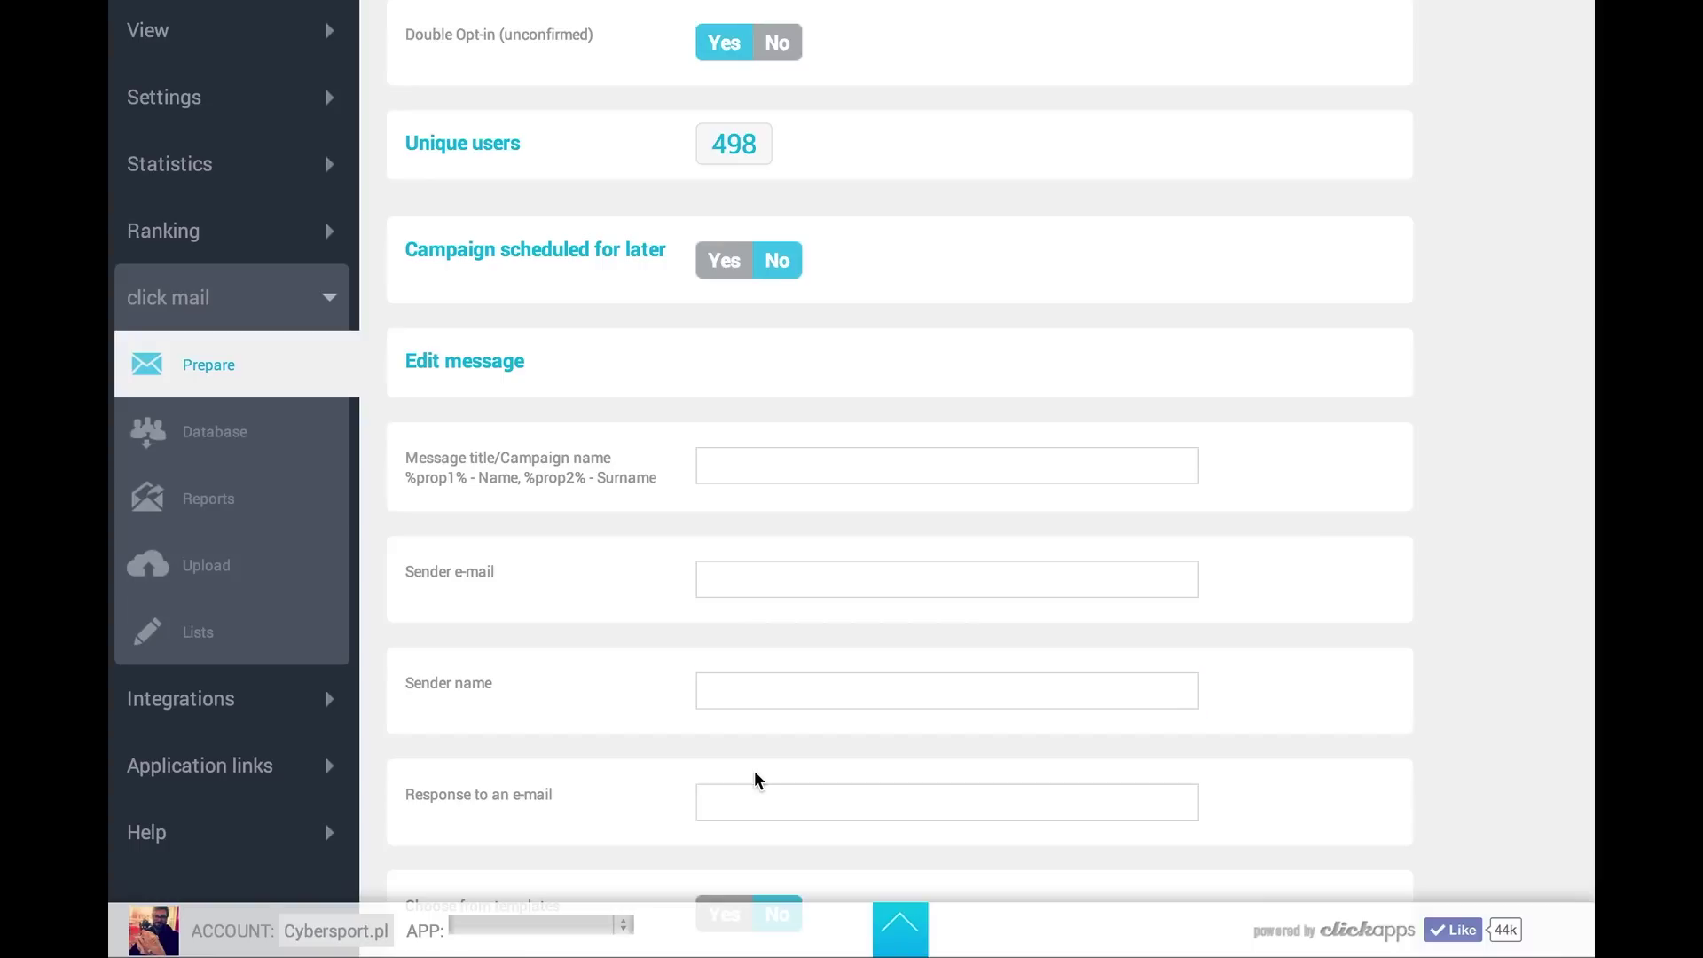
Set the campaign as scheduled for later, and open and close the sending date calendar
{"action": "left_click", "coordinate": [732, 262]}
{"action": "left_click", "coordinate": [778, 372]}
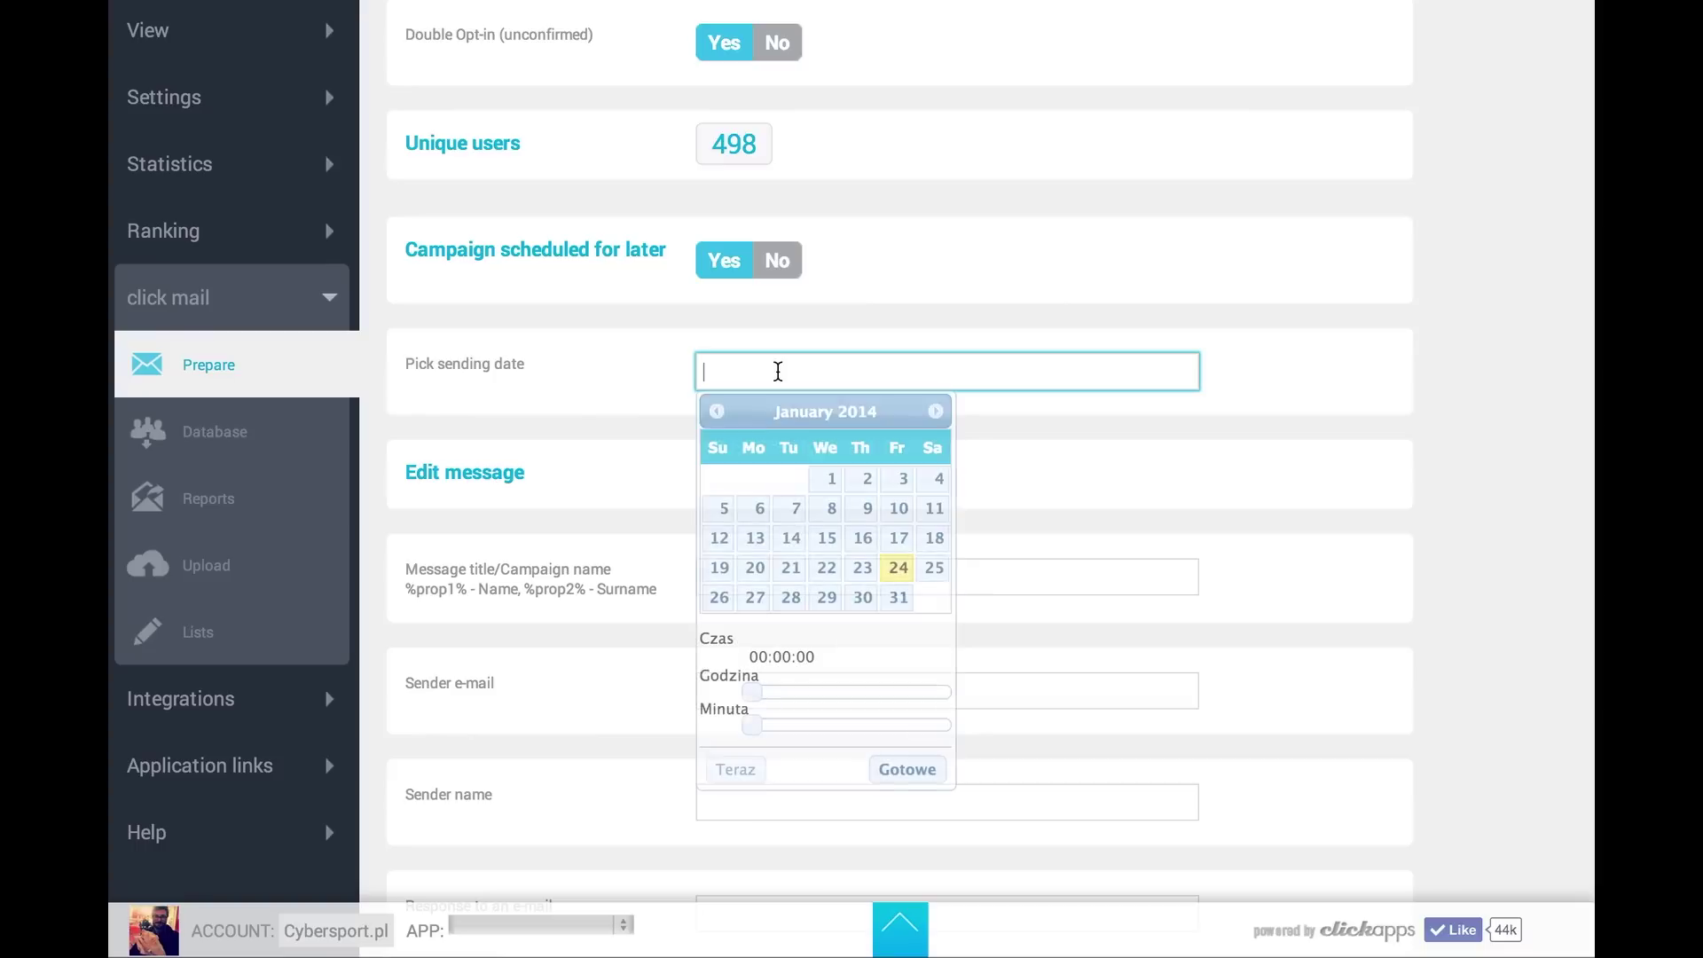
{"action": "left_click", "coordinate": [1130, 447]}
Try the Choose from templates and Upload Your template options for the message, and switch back to creating a new template
{"action": "scroll", "coordinate": [890, 726], "scroll_direction": "down", "scroll_amount": 5}
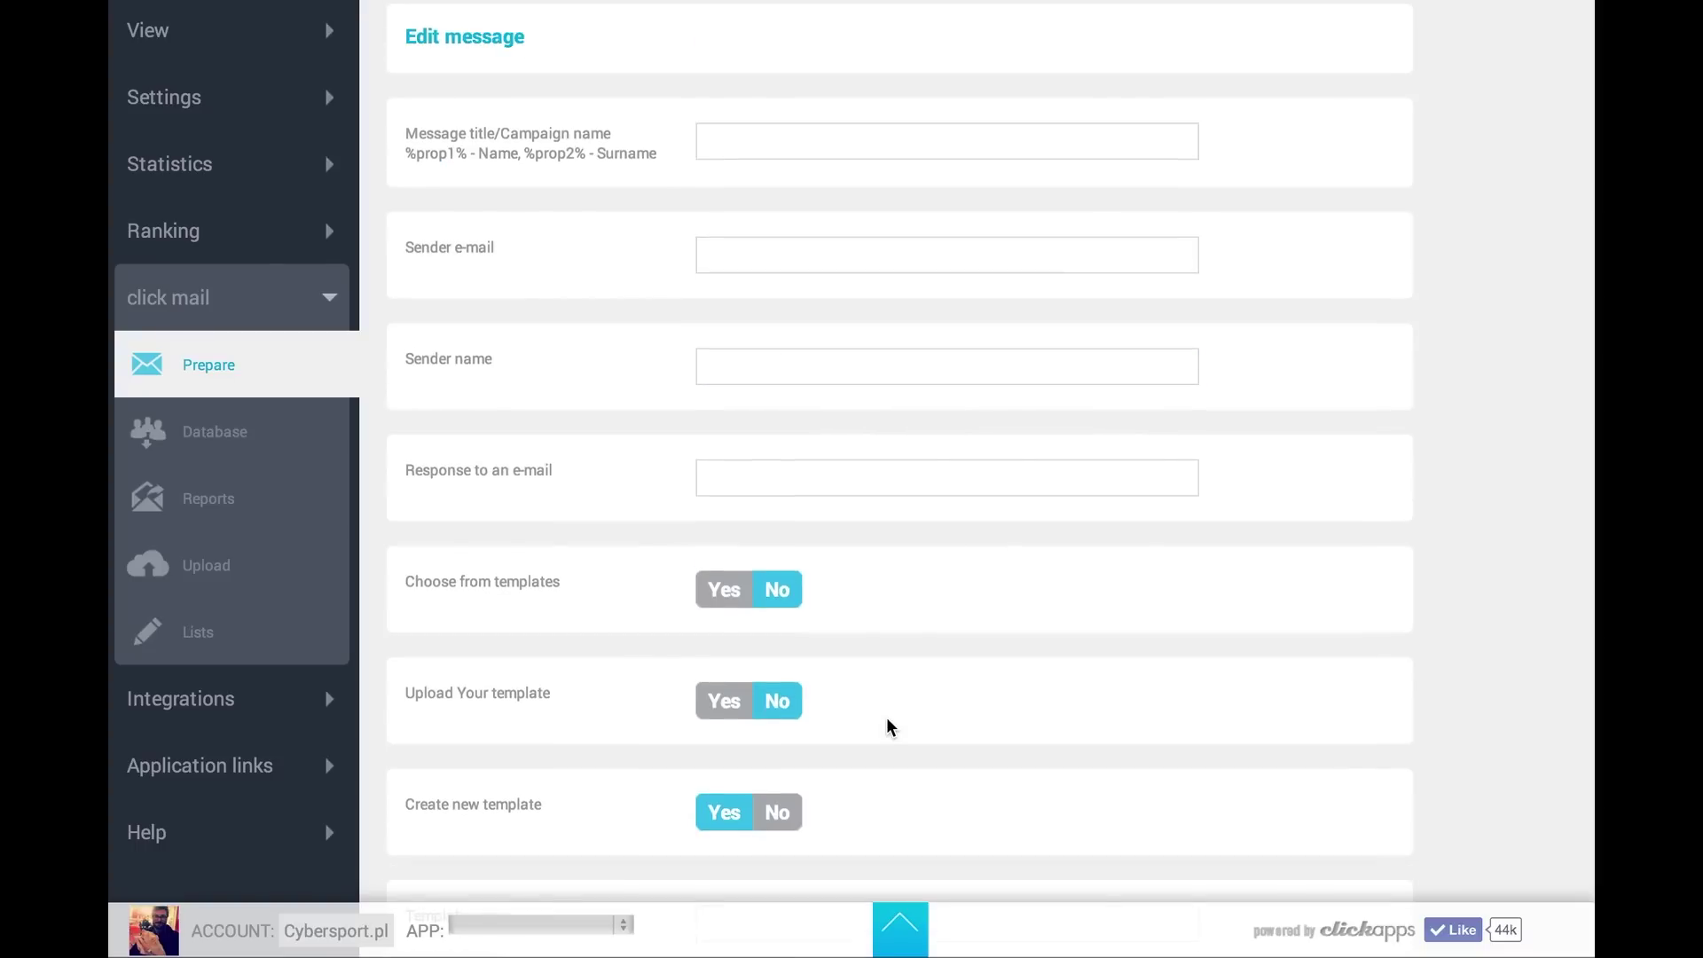
{"action": "scroll", "coordinate": [890, 727], "scroll_direction": "down", "scroll_amount": 1}
{"action": "left_click", "coordinate": [725, 437]}
{"action": "left_click", "coordinate": [738, 678]}
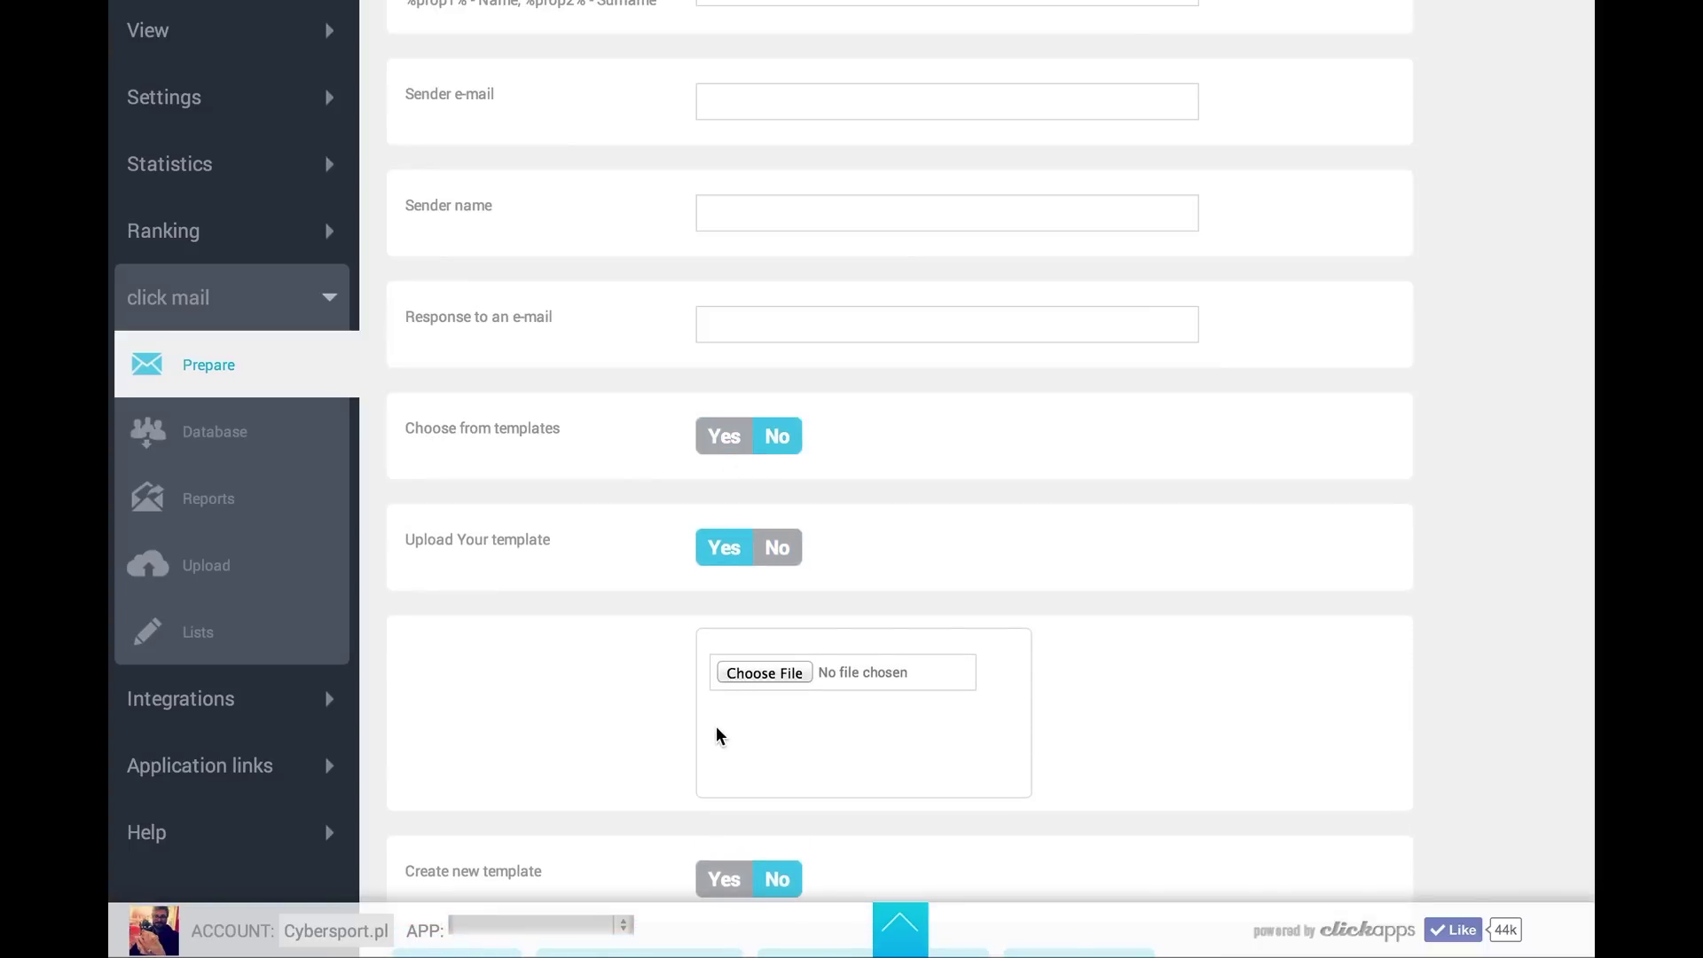
{"action": "scroll", "coordinate": [670, 734], "scroll_direction": "down", "scroll_amount": 2}
{"action": "left_click", "coordinate": [739, 683]}
{"action": "scroll", "coordinate": [700, 738], "scroll_direction": "down", "scroll_amount": 3}
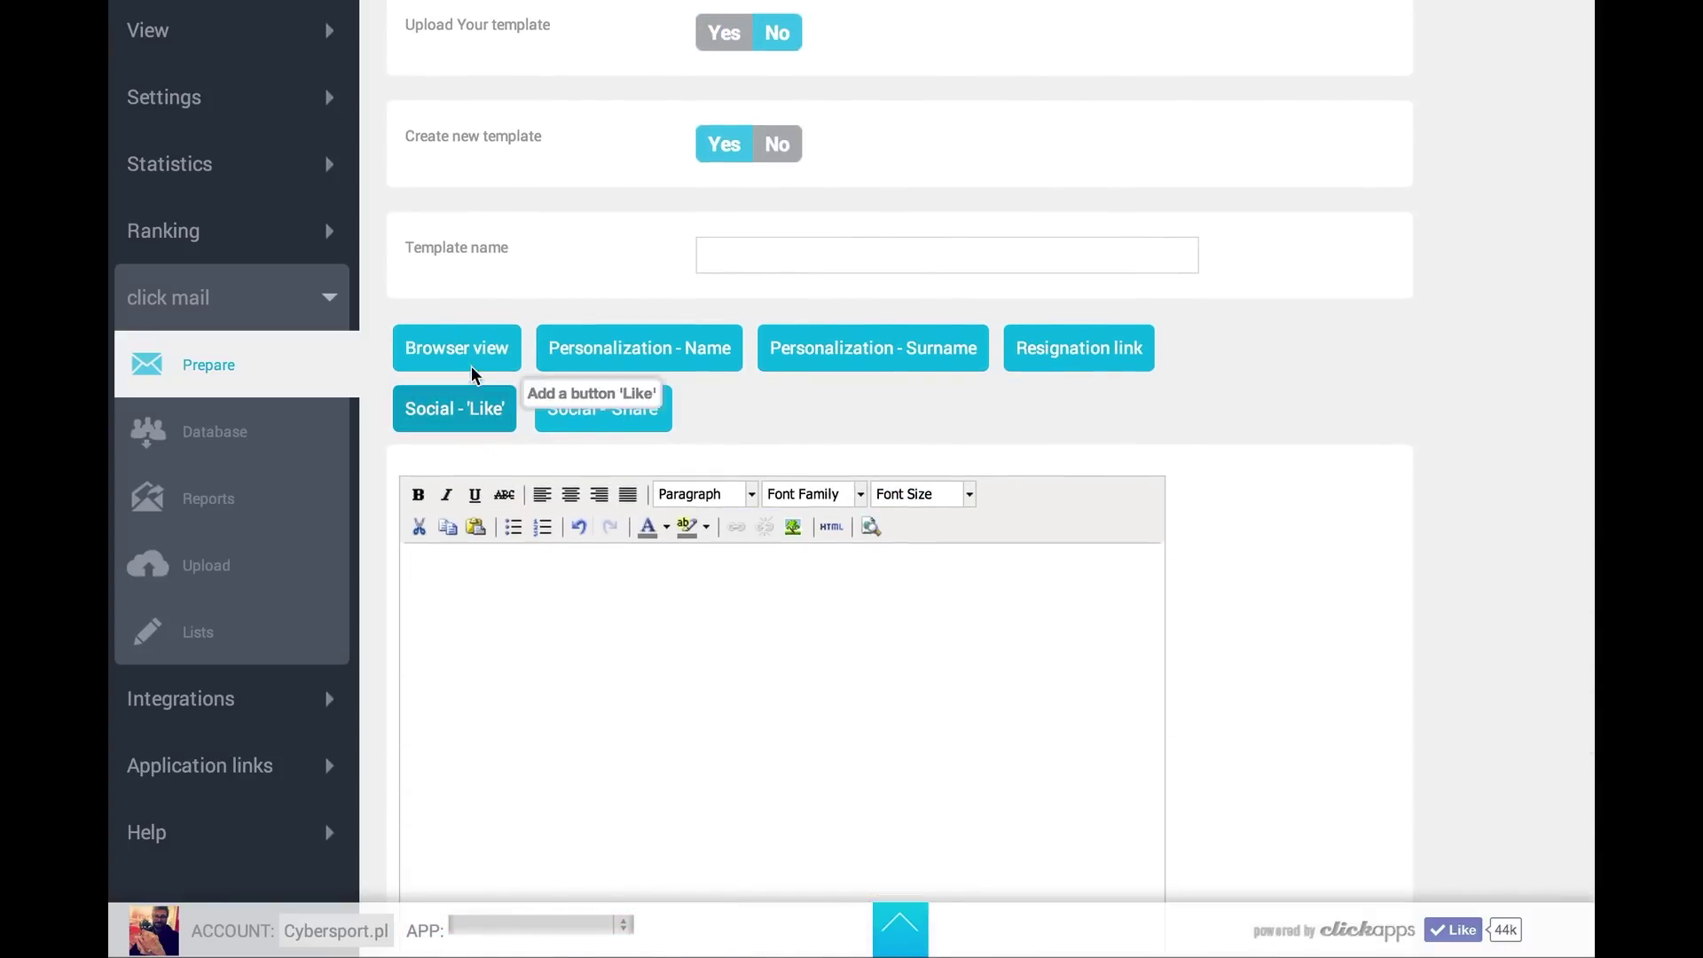
Insert the browser view link, name and surname placeholders, resignation link, and Like and Share buttons into the message, and enable the test e-mail
{"action": "left_click", "coordinate": [464, 346]}
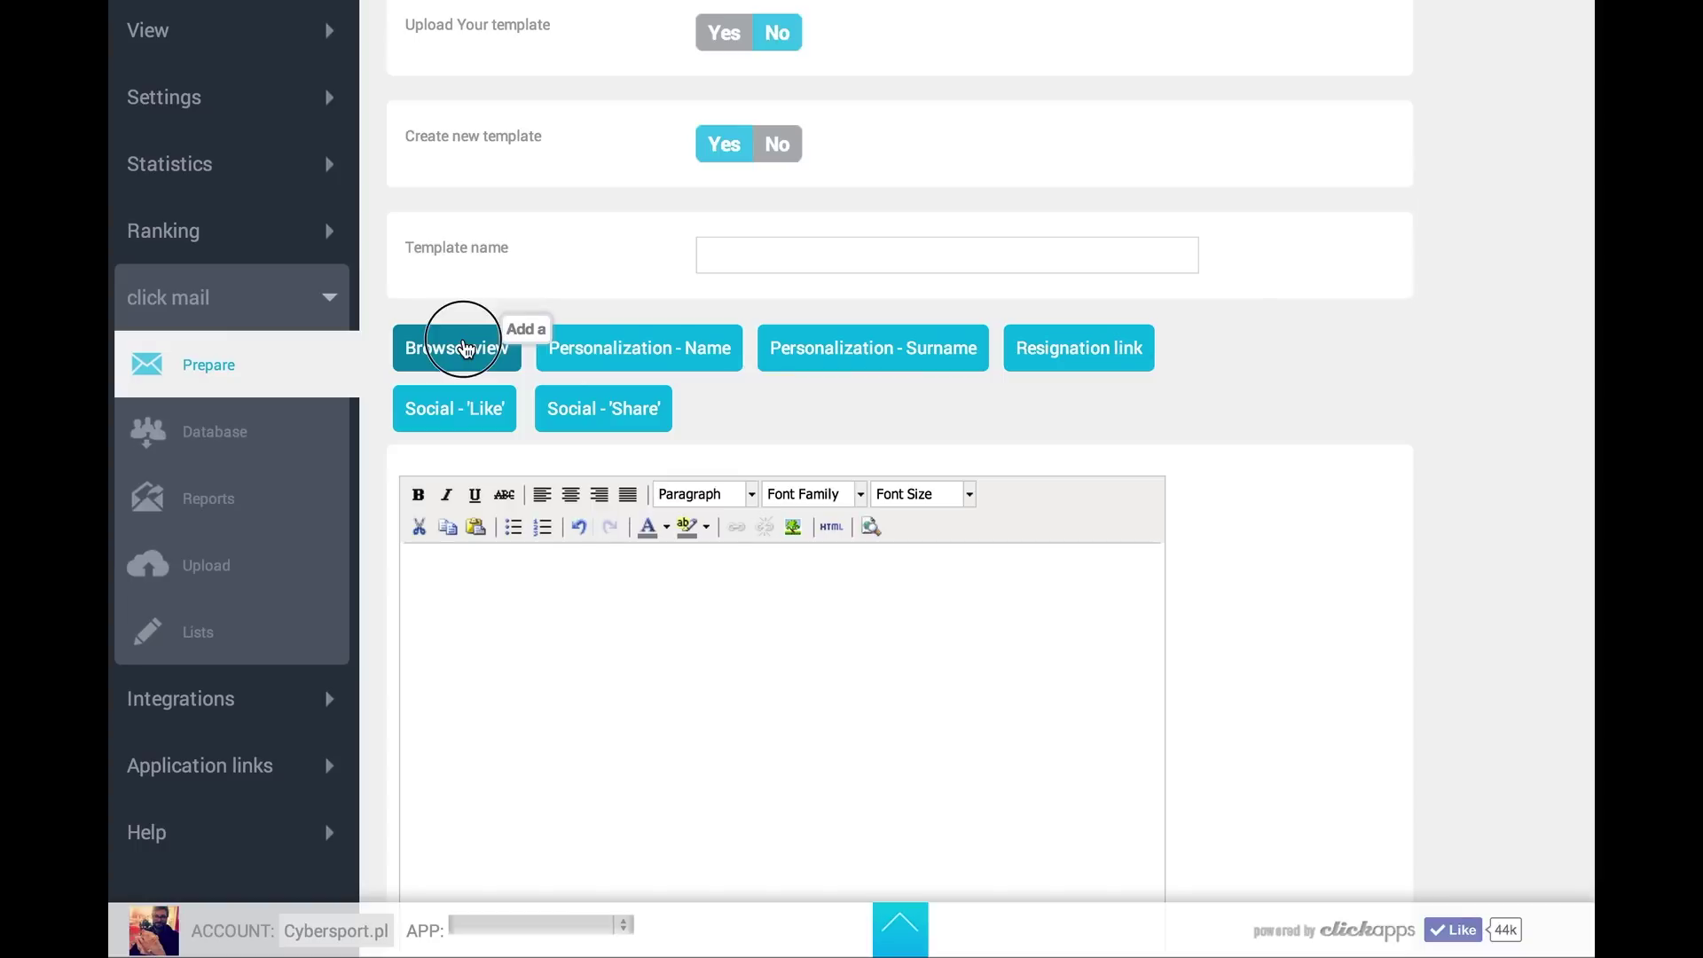
{"action": "left_click", "coordinate": [637, 366]}
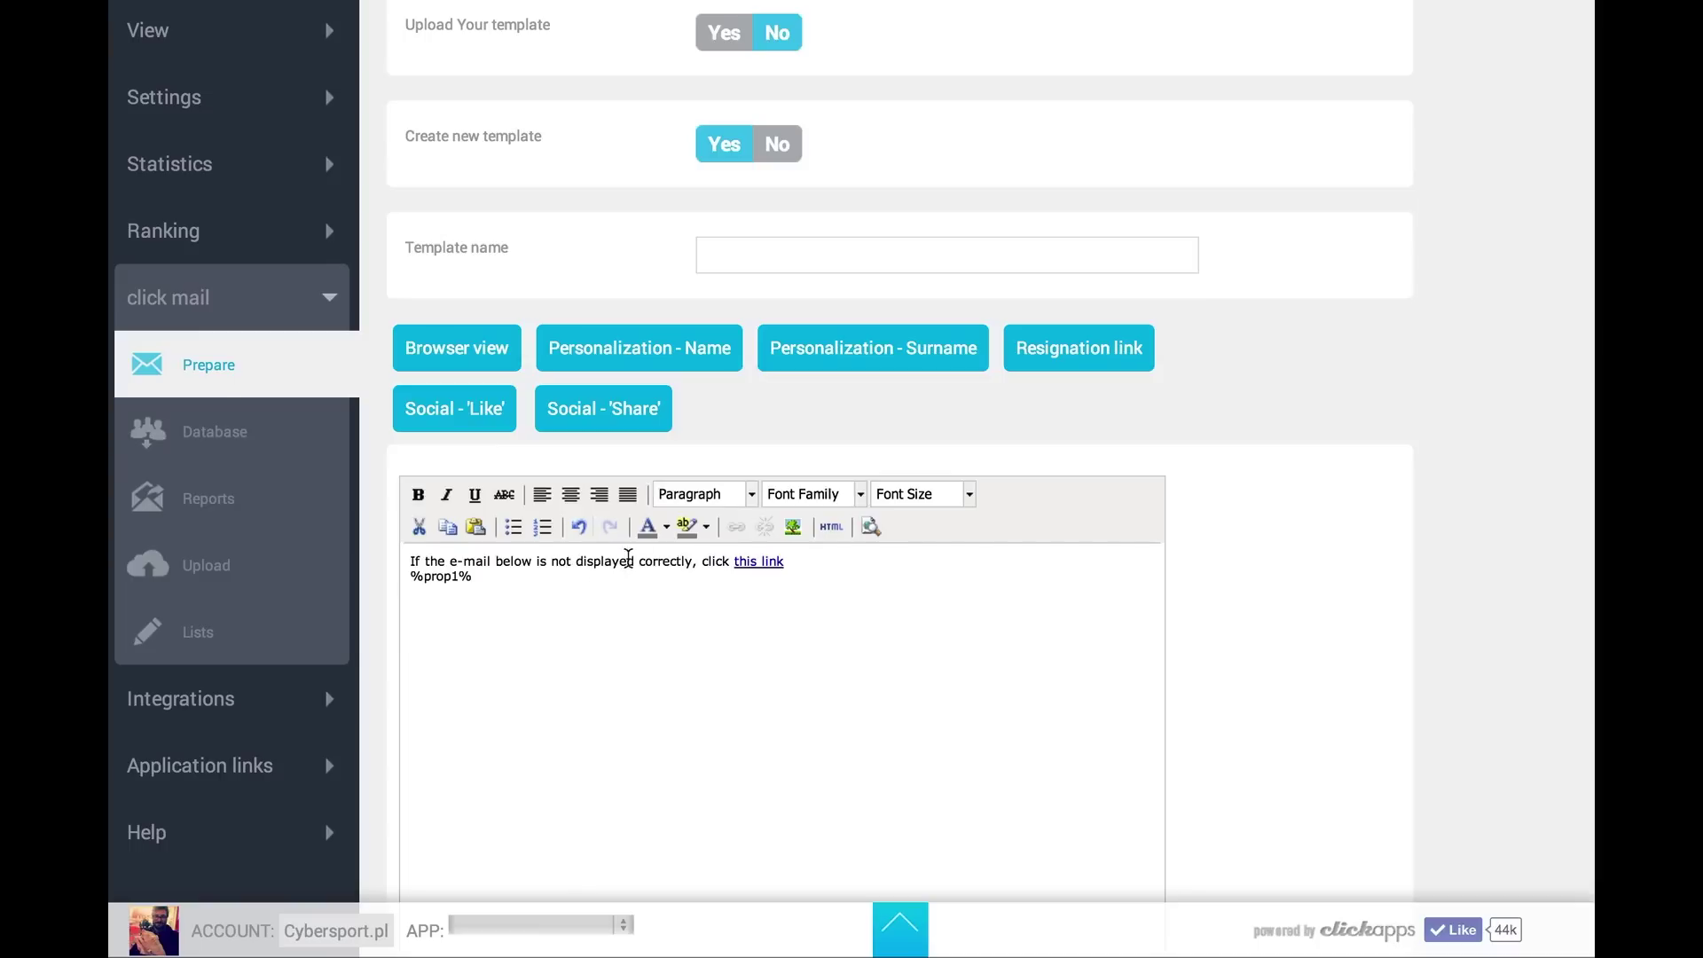
{"action": "left_click", "coordinate": [914, 350]}
{"action": "left_click", "coordinate": [1079, 367]}
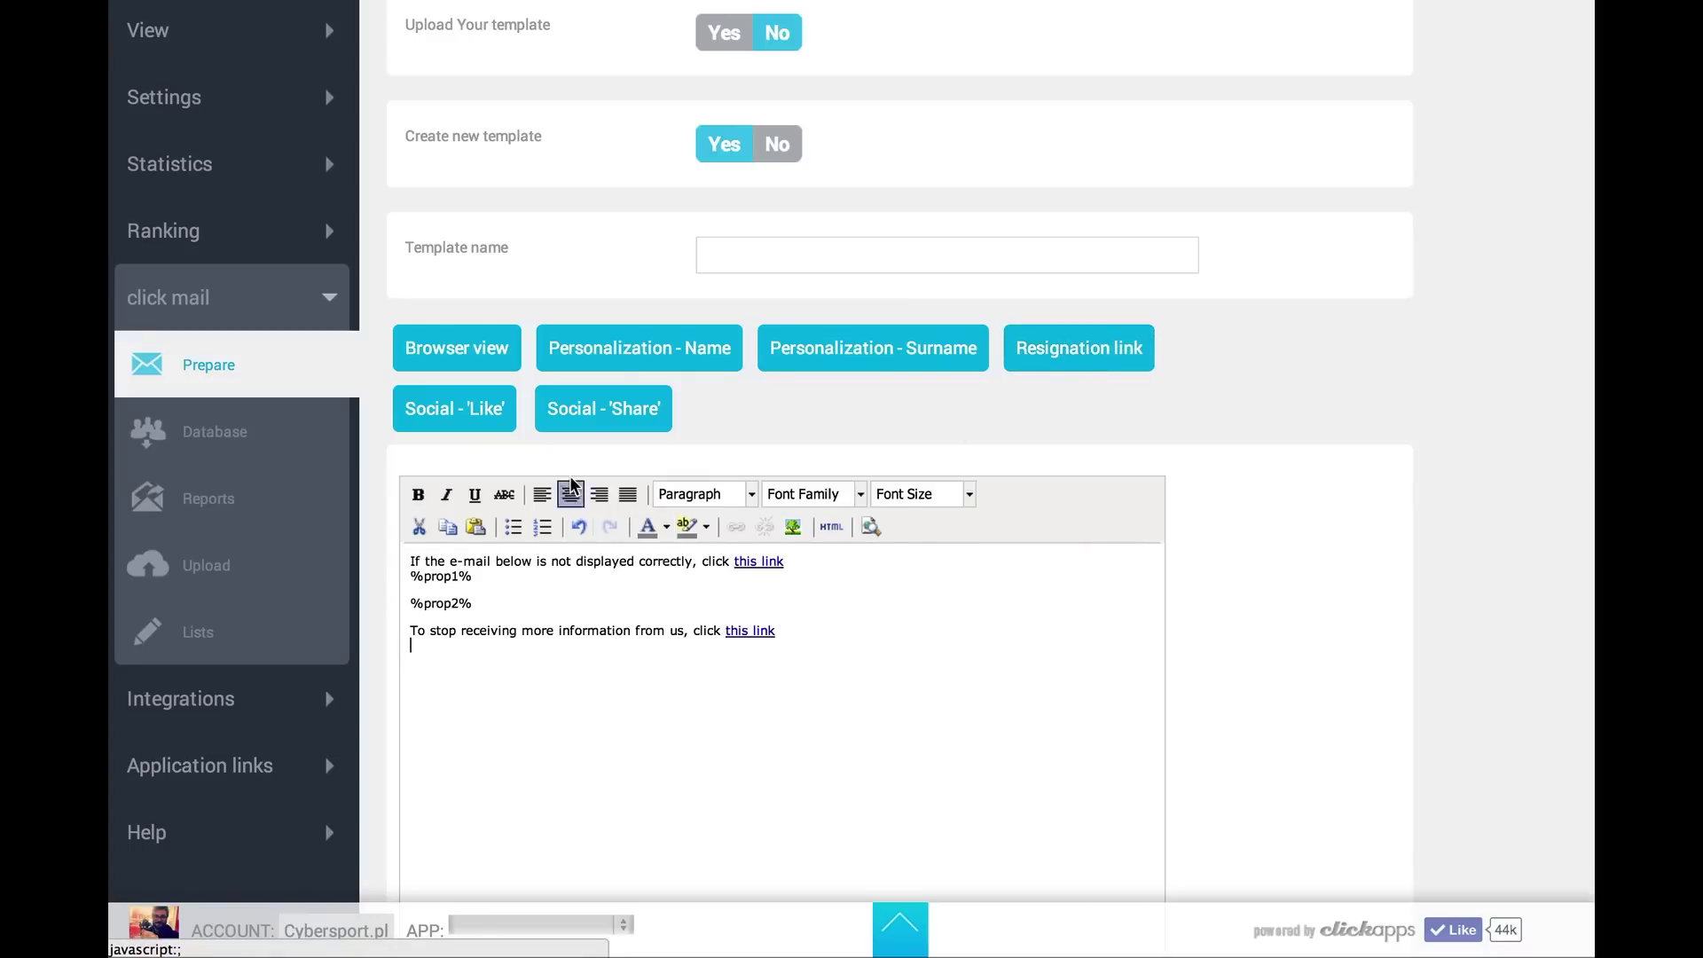
{"action": "left_click", "coordinate": [482, 410]}
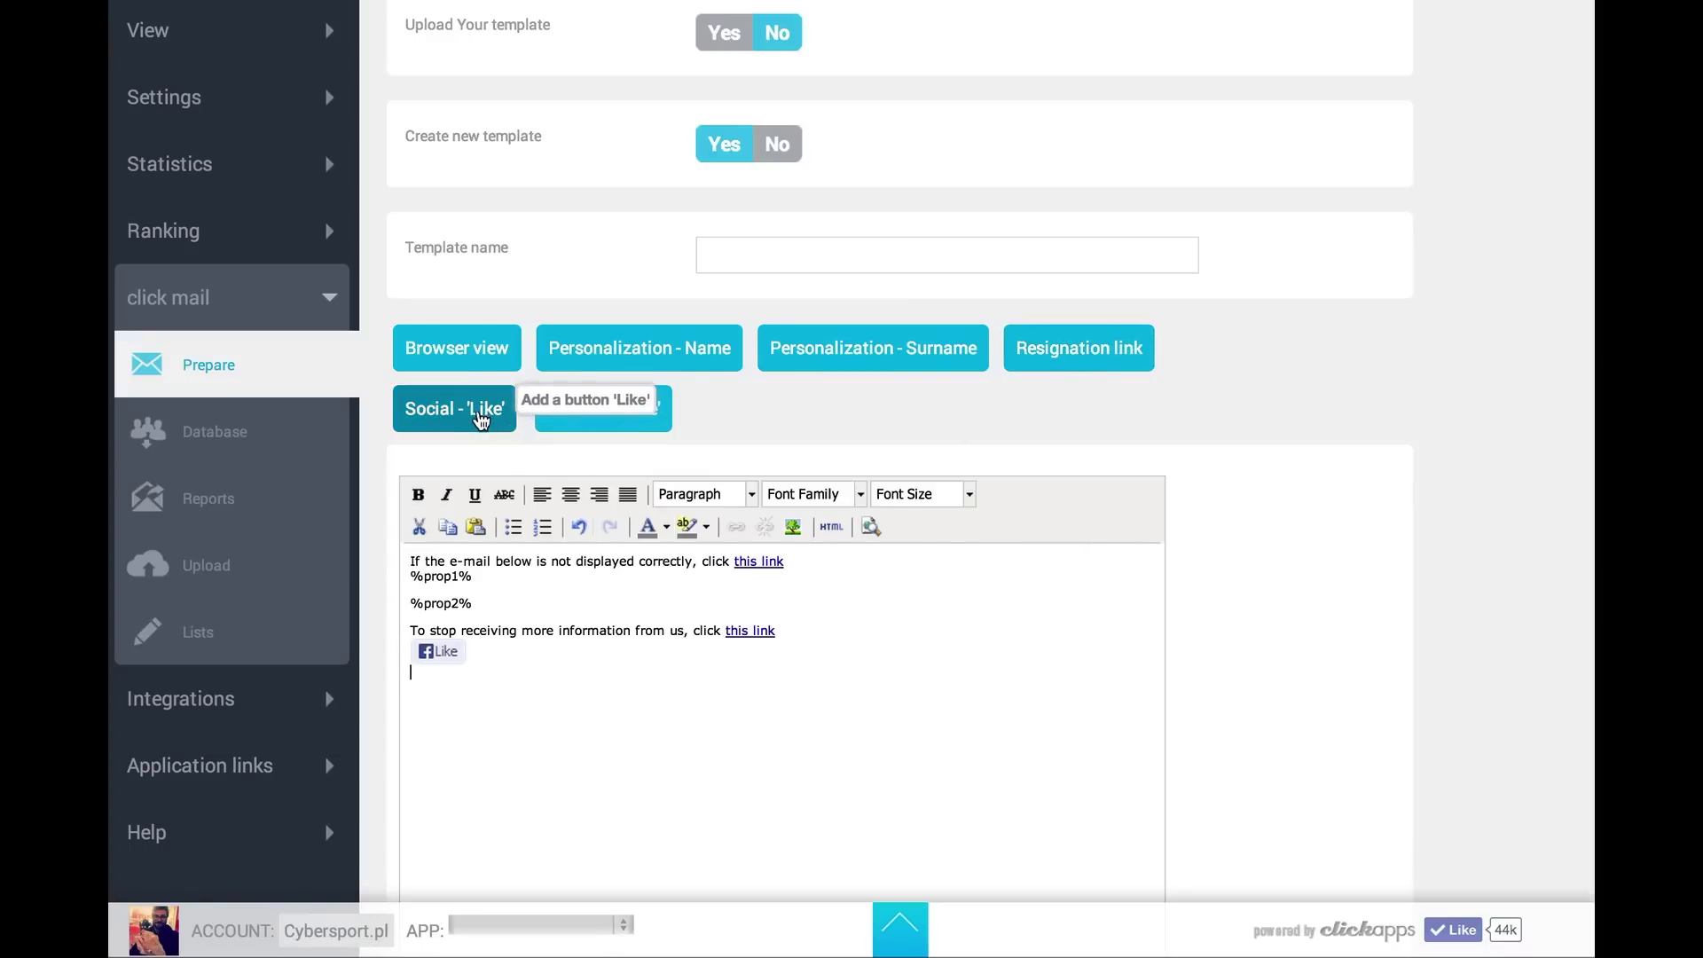
{"action": "left_click", "coordinate": [627, 421]}
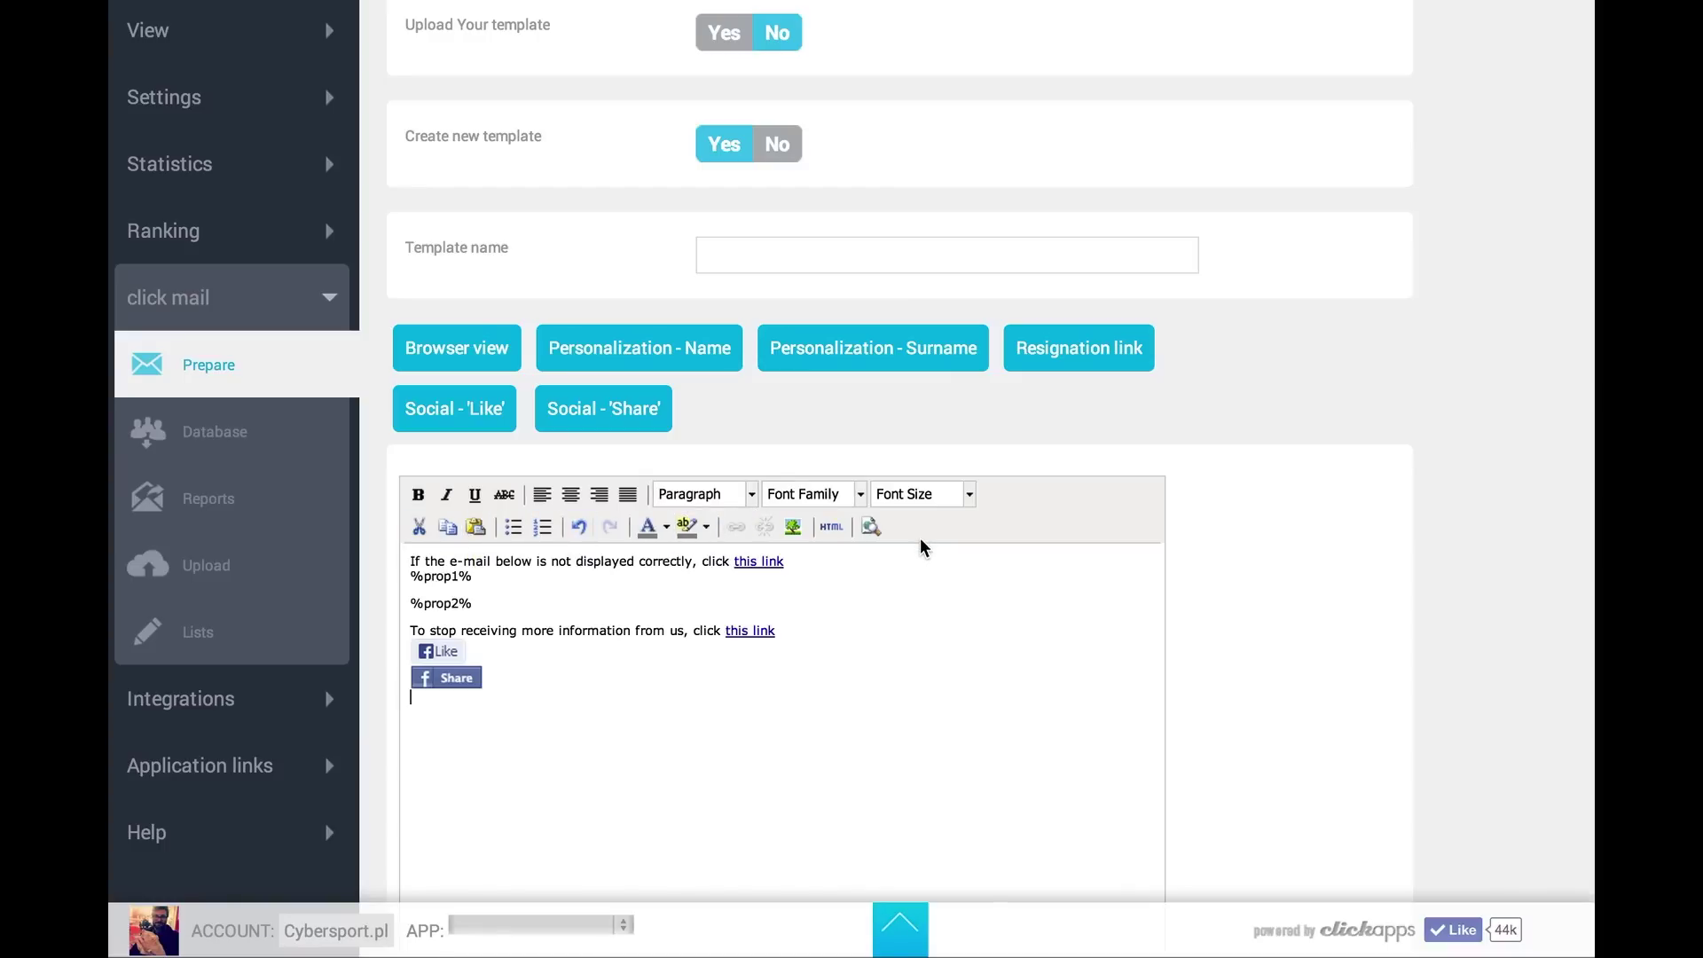
{"action": "scroll", "coordinate": [921, 547], "scroll_direction": "down", "scroll_amount": 5}
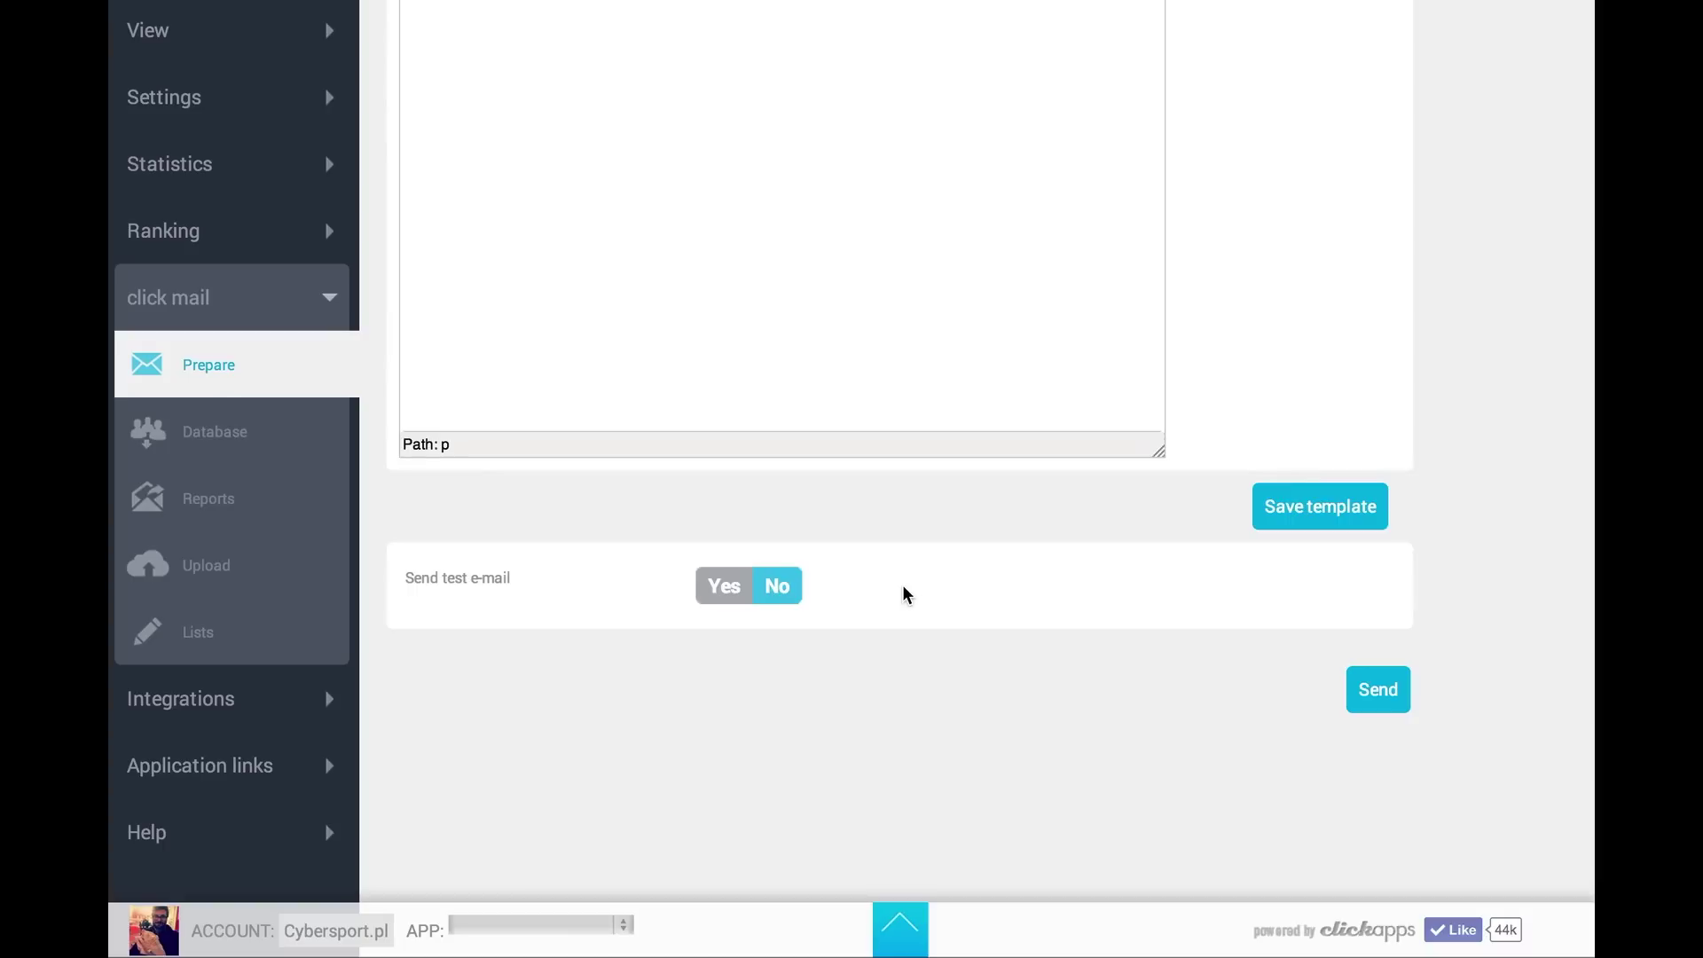
{"action": "left_click", "coordinate": [727, 590]}
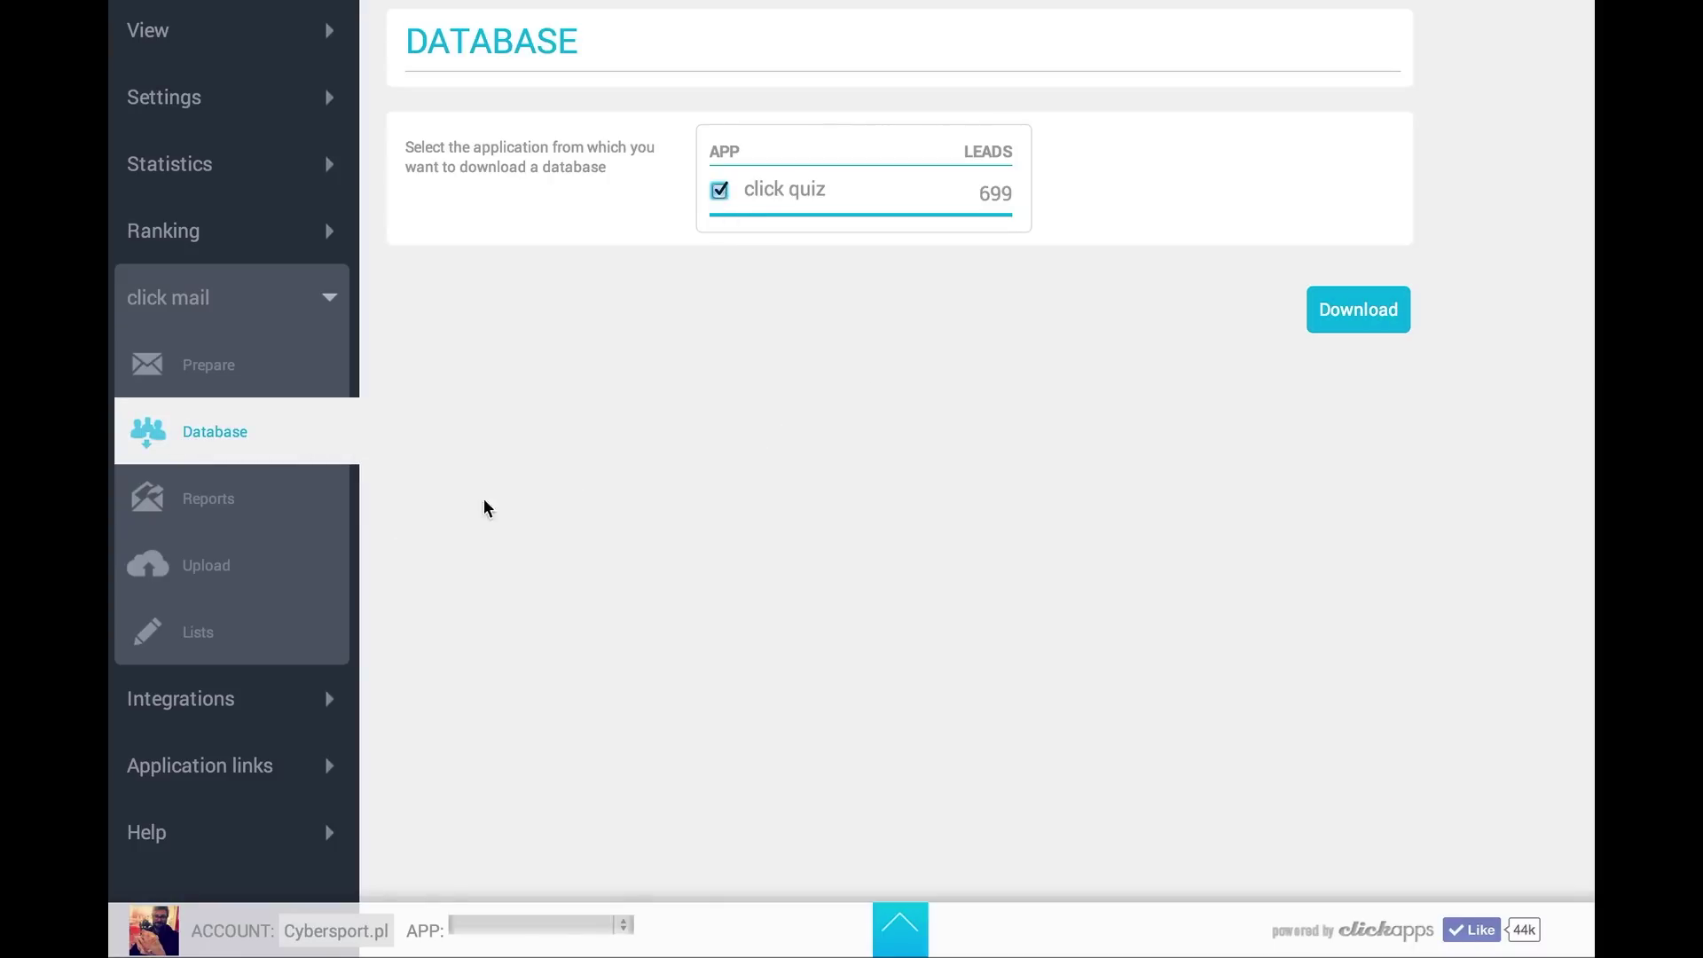
Look over click mail's Reports, Upload and Lists pages and the SARE integration page
{"action": "left_click", "coordinate": [230, 511]}
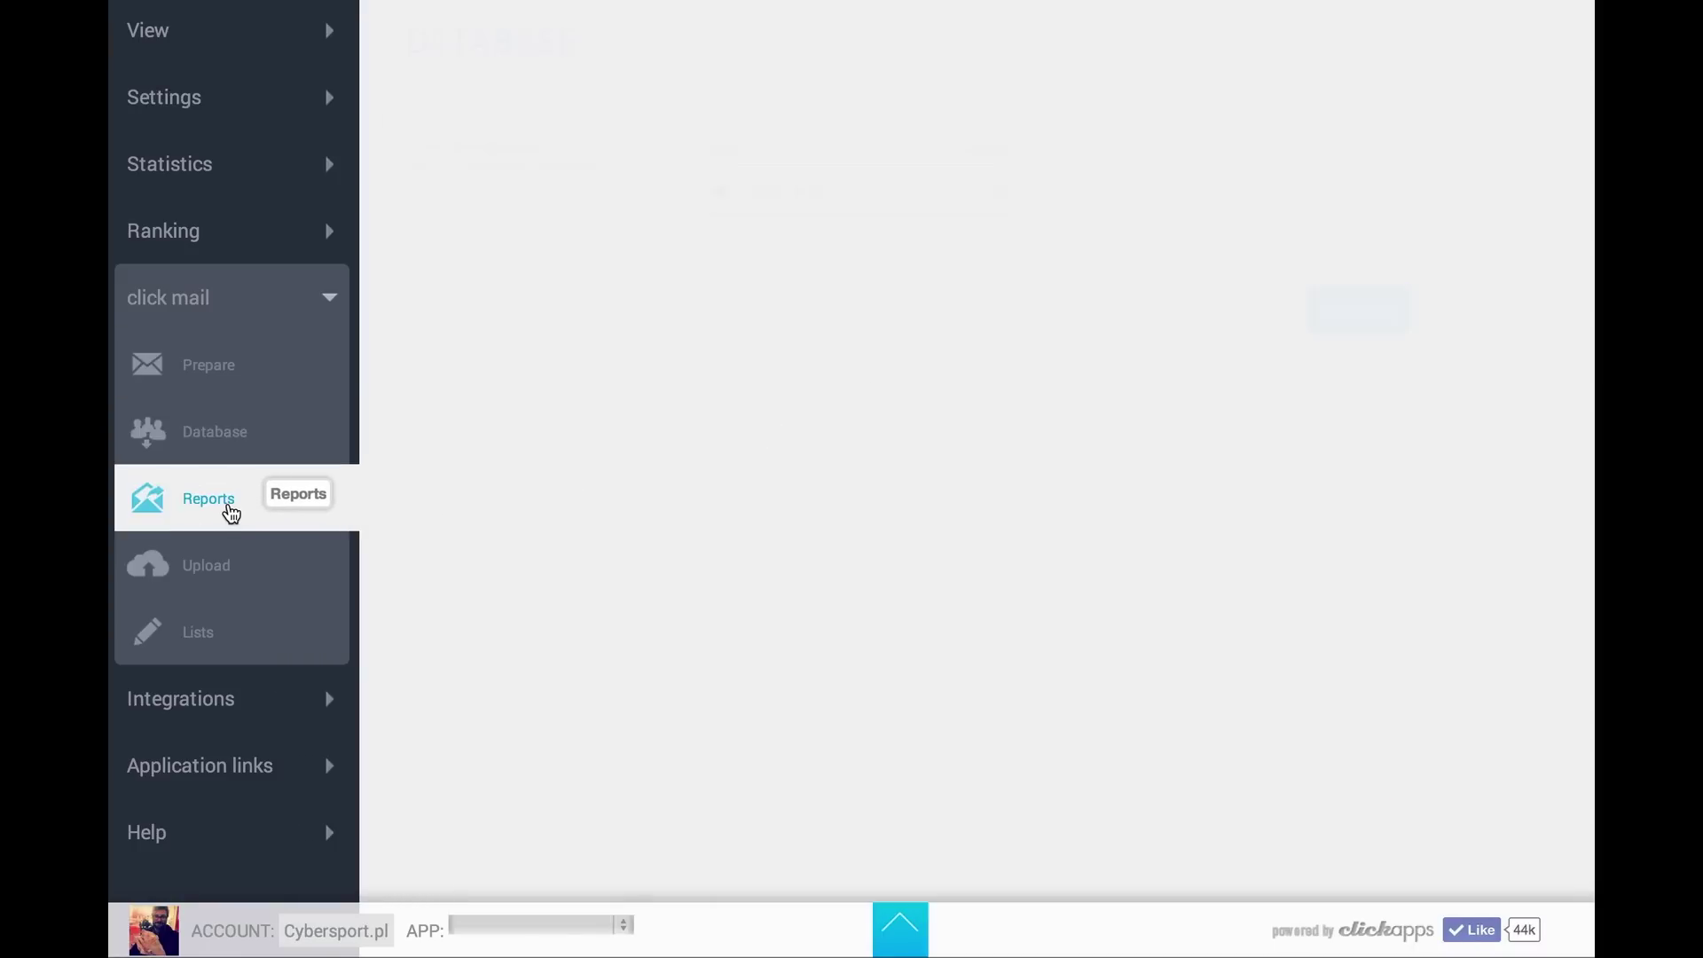
{"action": "left_click", "coordinate": [219, 576]}
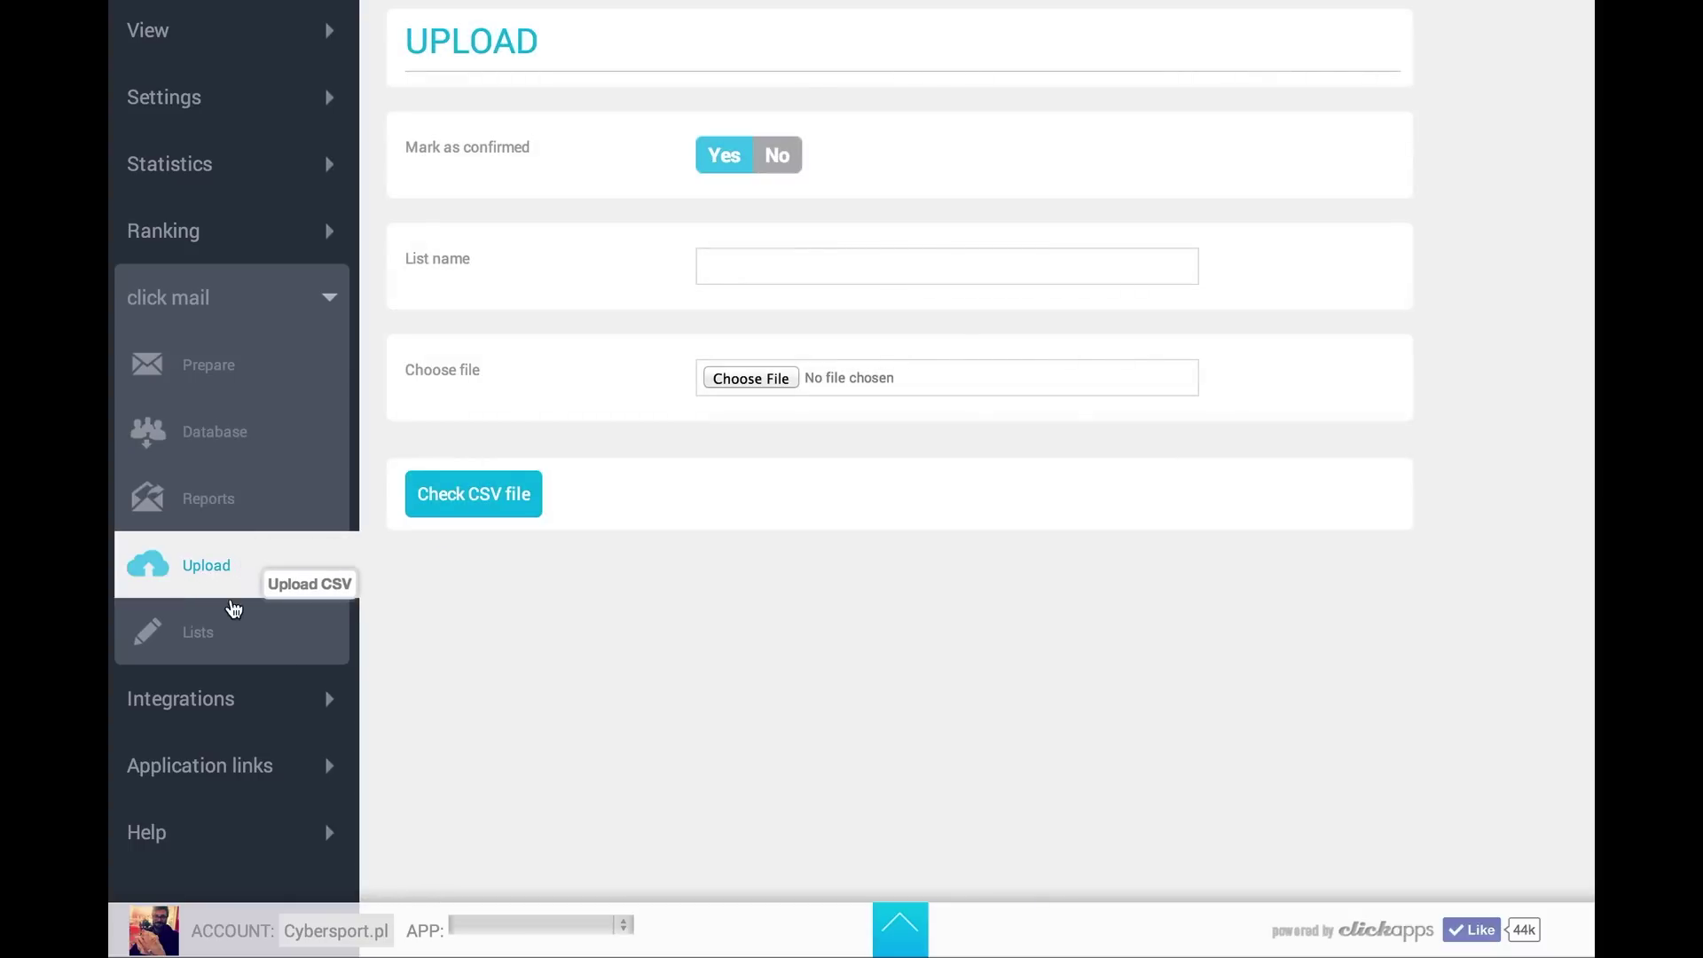
{"action": "left_click", "coordinate": [244, 647]}
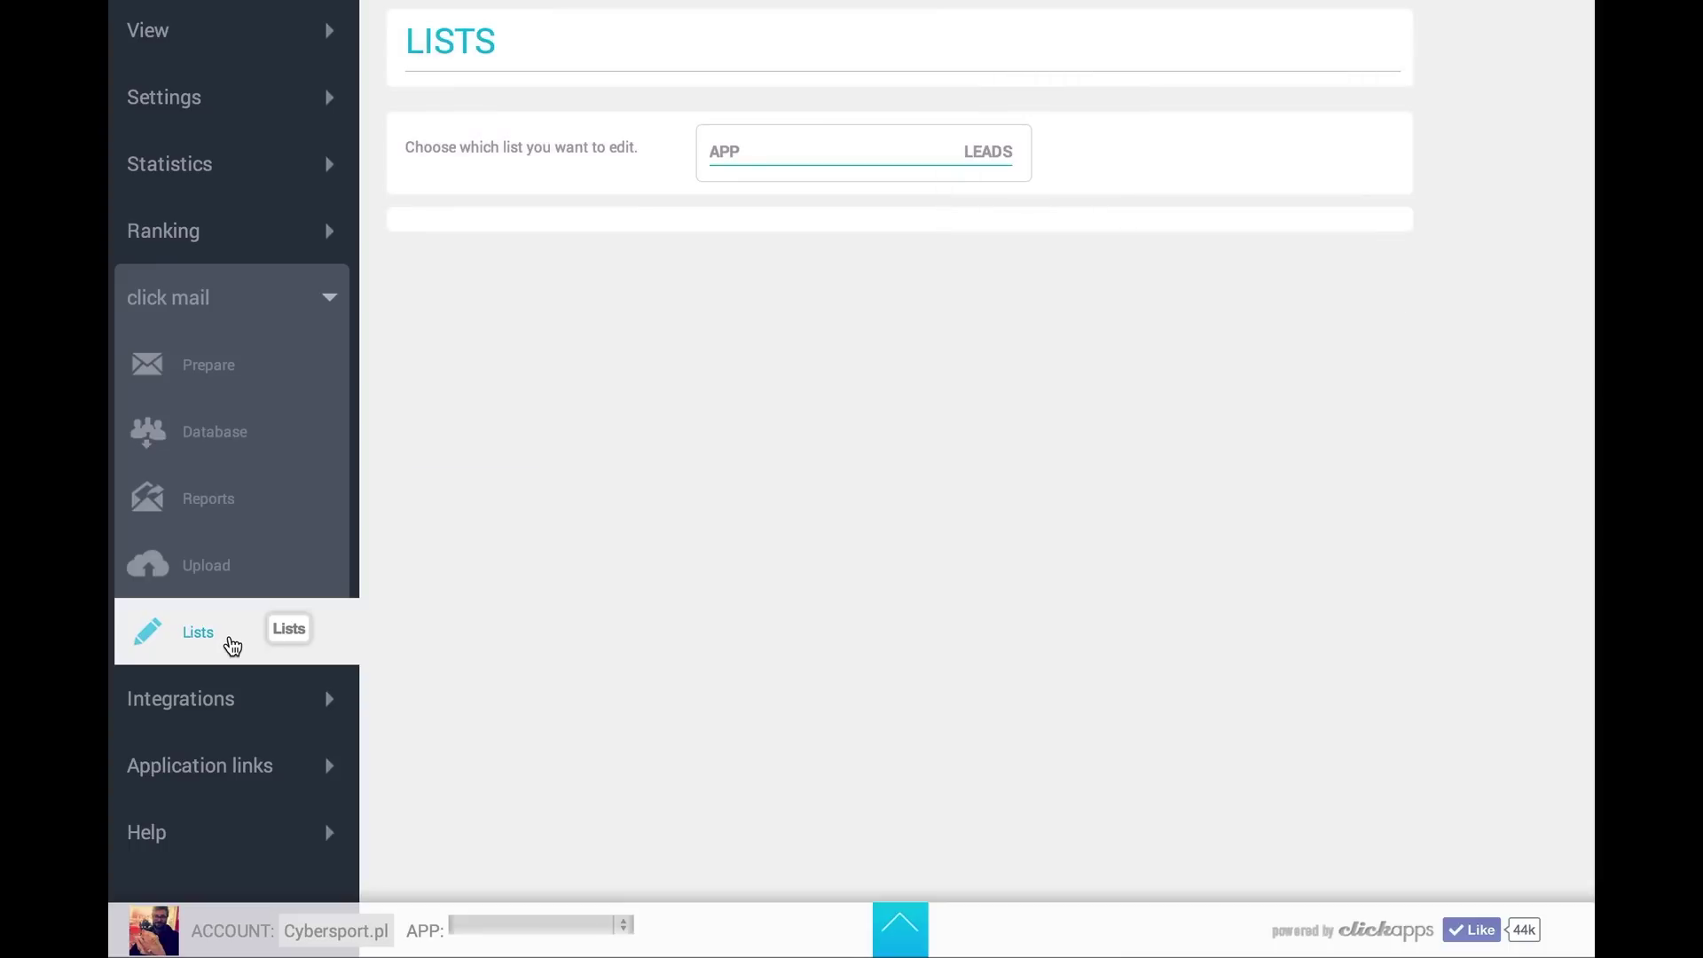
{"action": "left_click", "coordinate": [258, 706]}
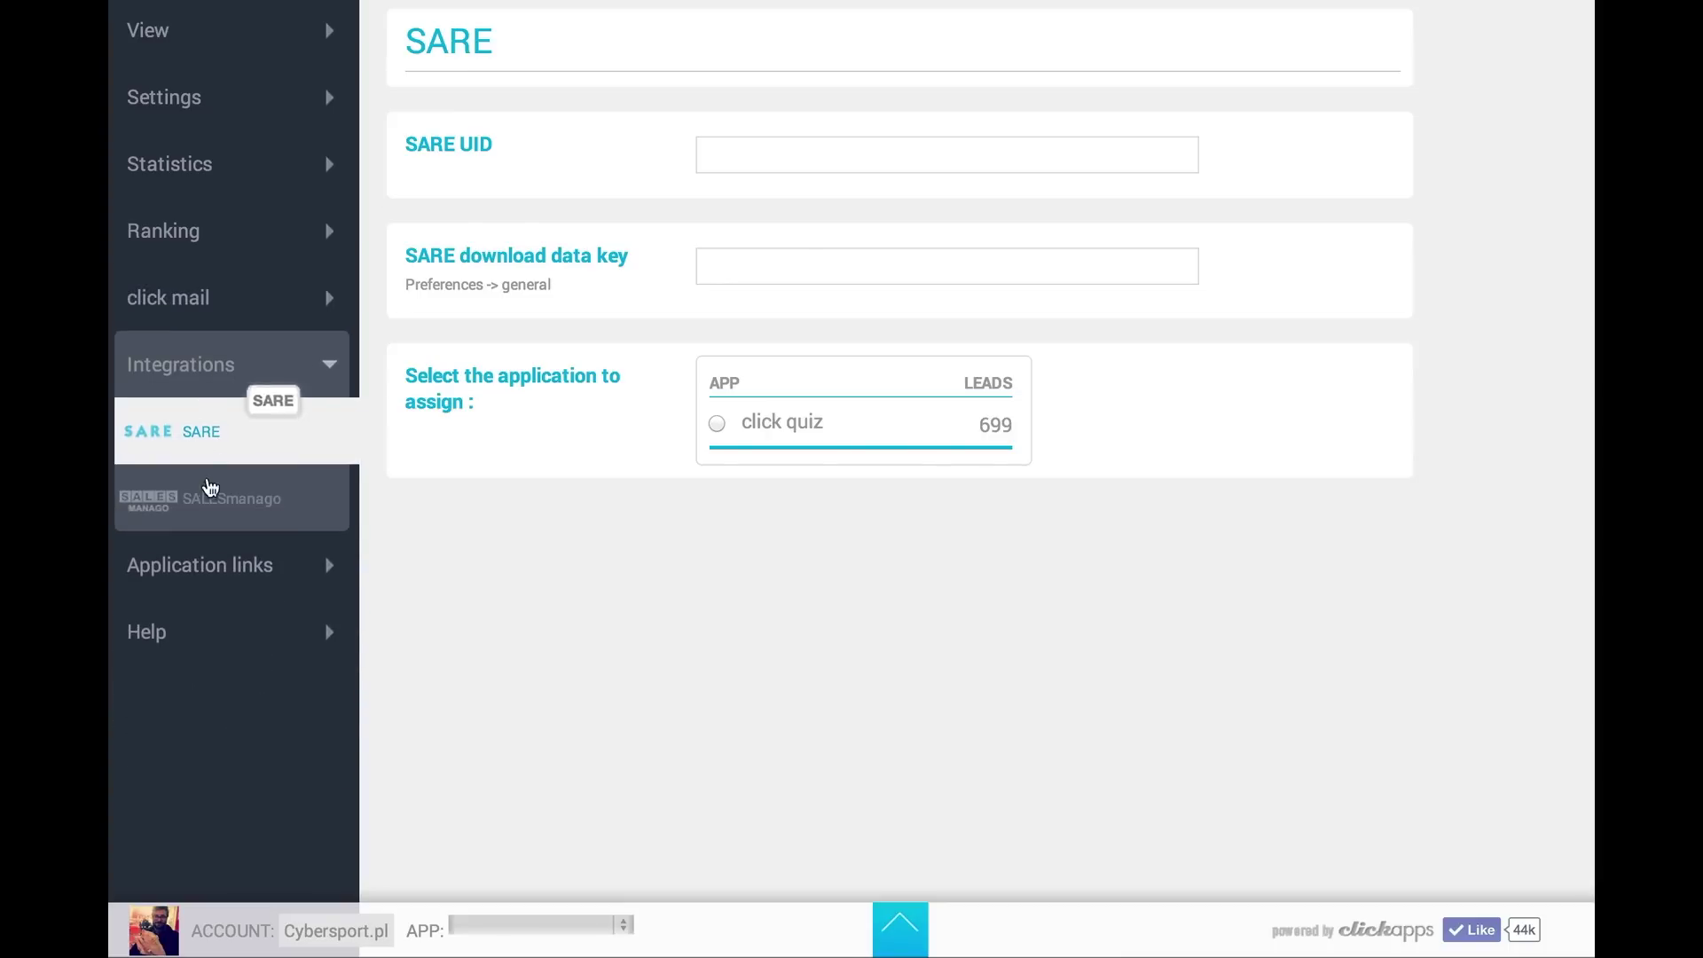
Look over the SALESmanago integration page and the fields for connecting the application, and return to the SARE integration page
{"action": "left_click", "coordinate": [156, 497]}
{"action": "left_click", "coordinate": [287, 377]}
{"action": "left_click", "coordinate": [287, 377]}
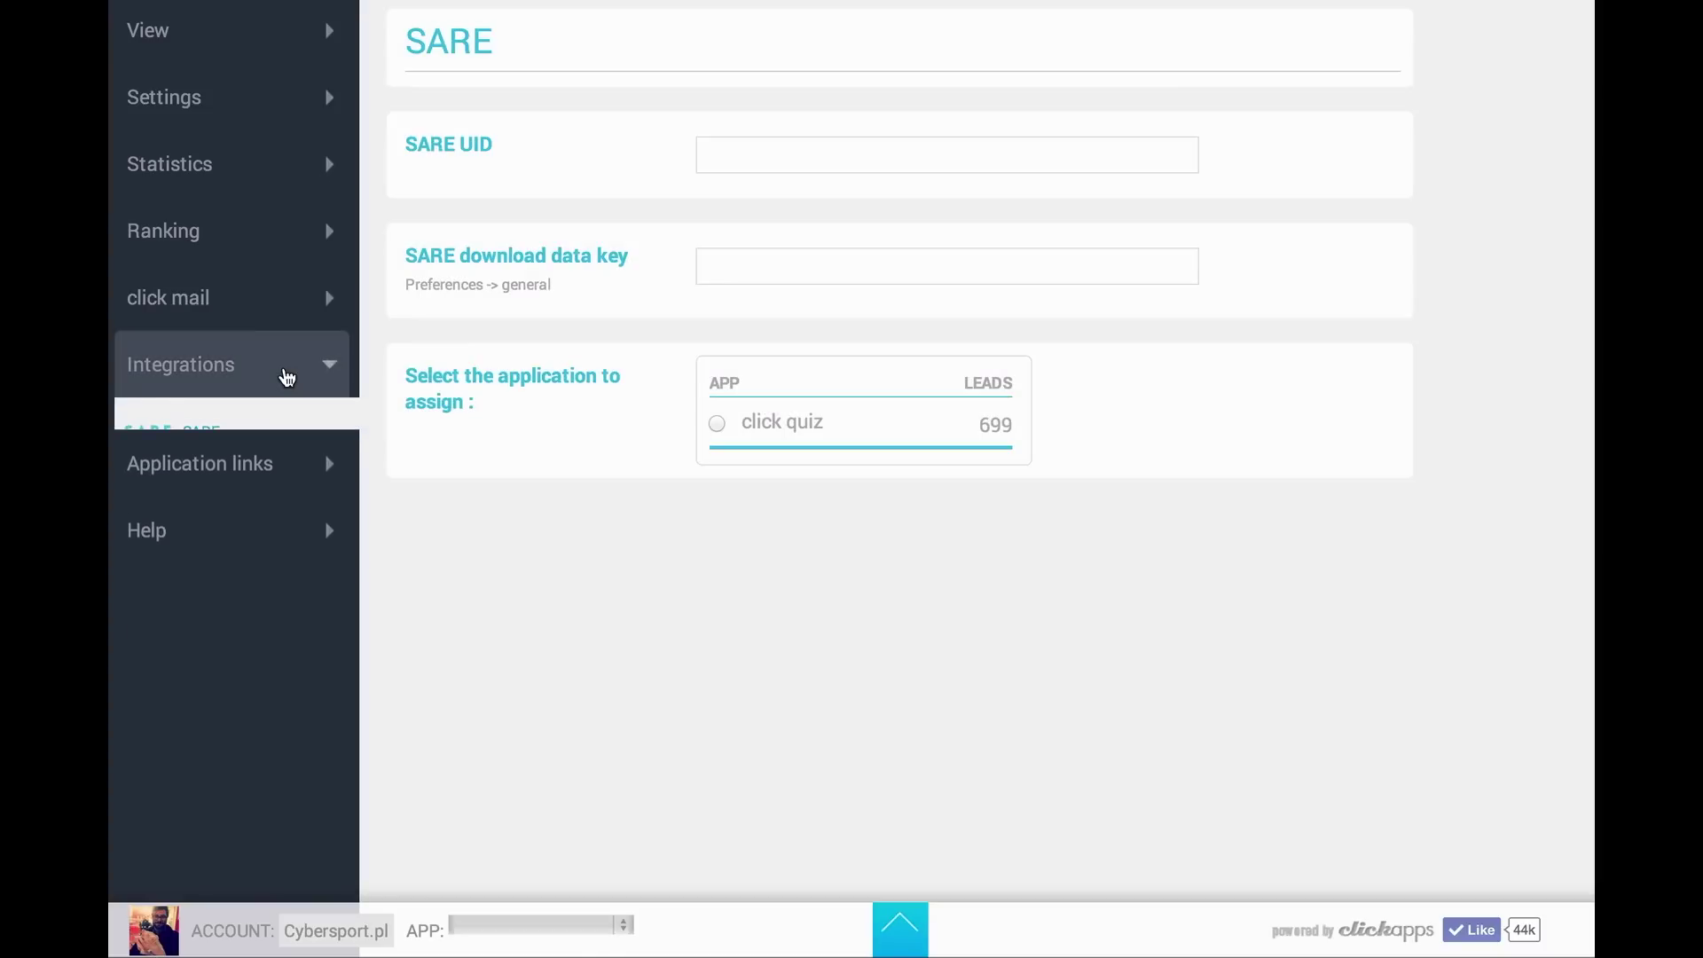
{"action": "left_click", "coordinate": [258, 513]}
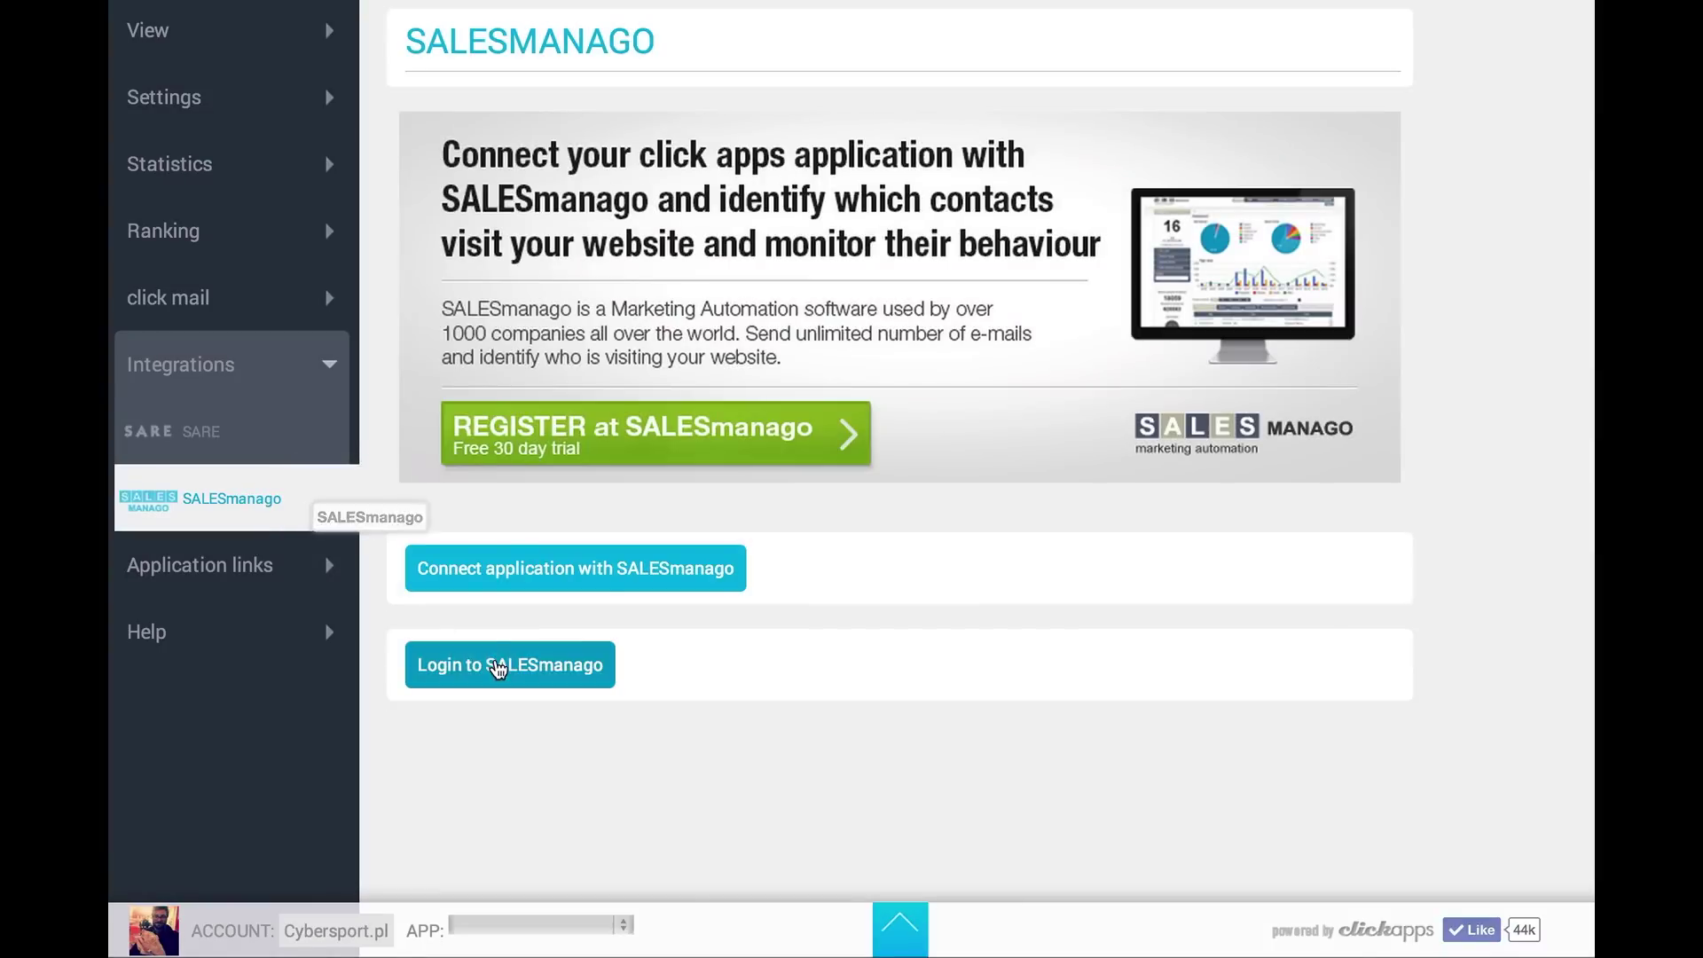
{"action": "left_click", "coordinate": [612, 580]}
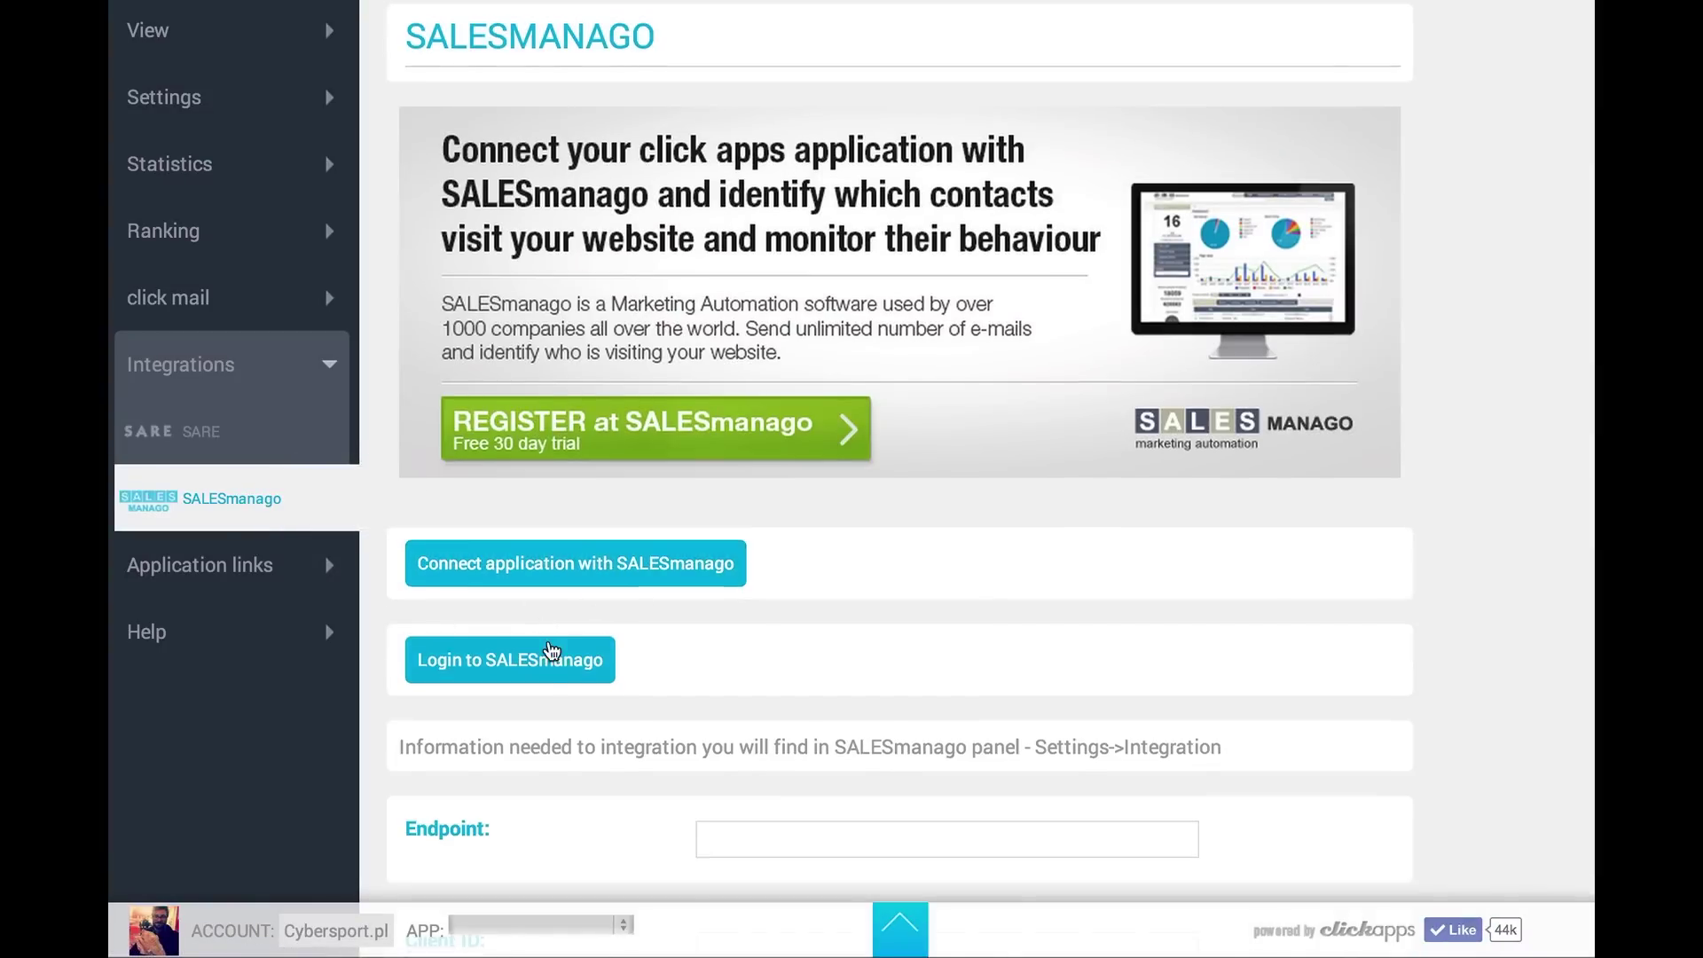
{"action": "scroll", "coordinate": [552, 647], "scroll_direction": "down", "scroll_amount": 3}
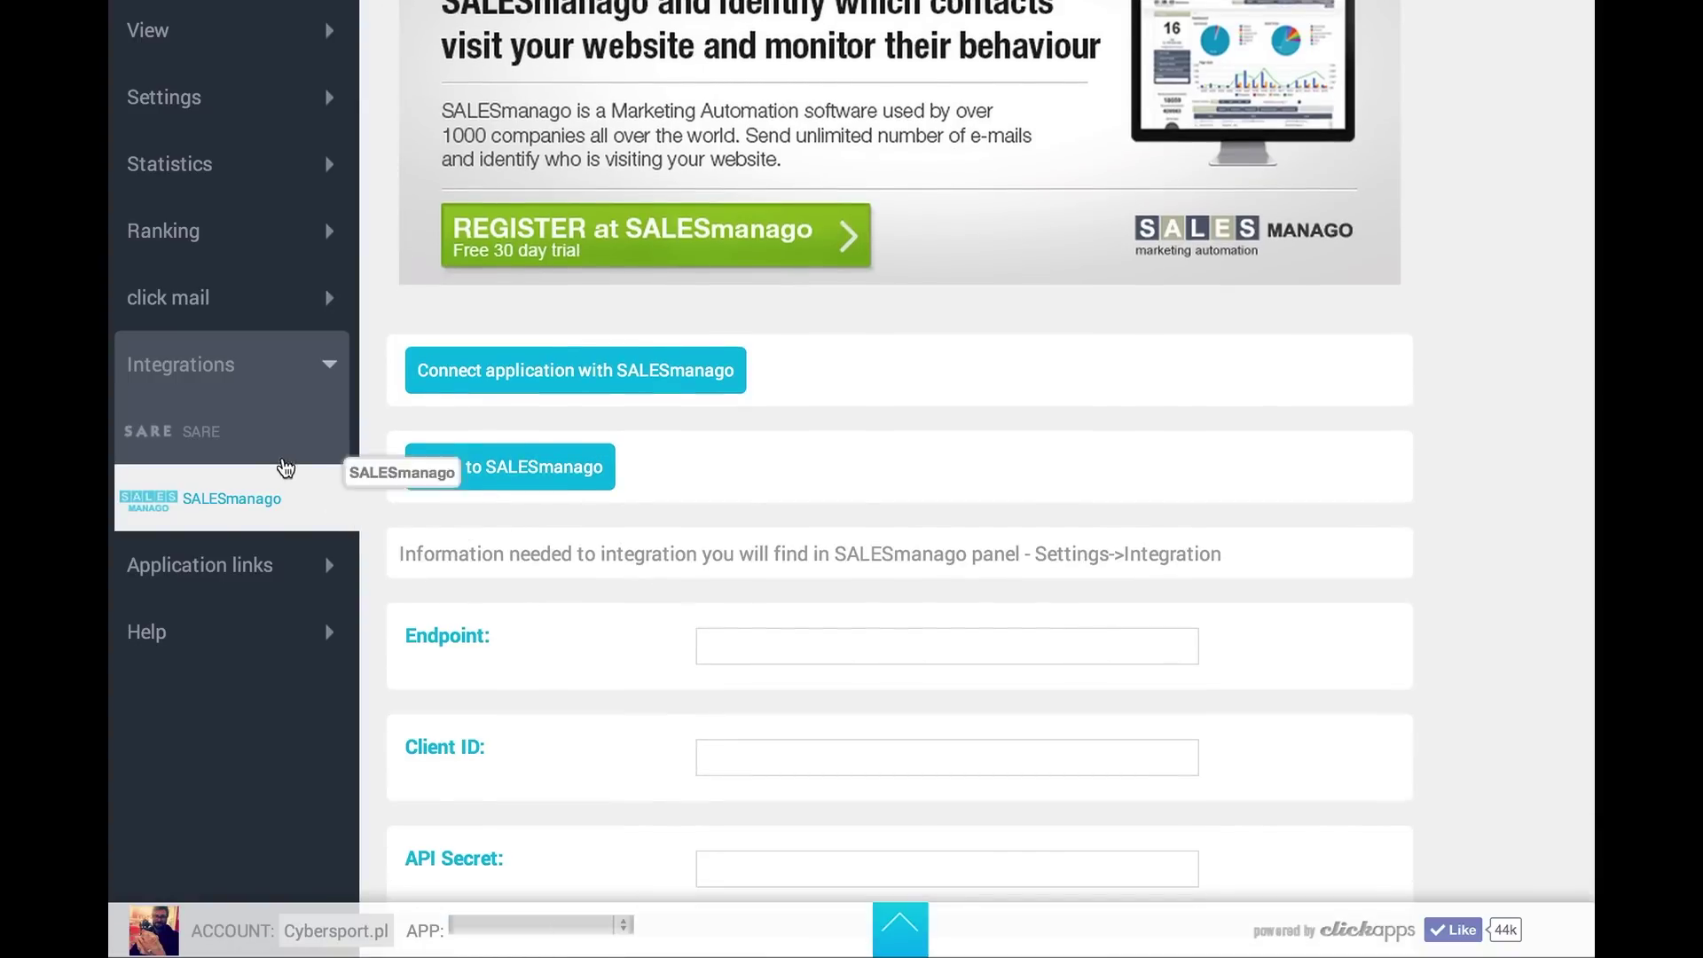
{"action": "left_click", "coordinate": [243, 437]}
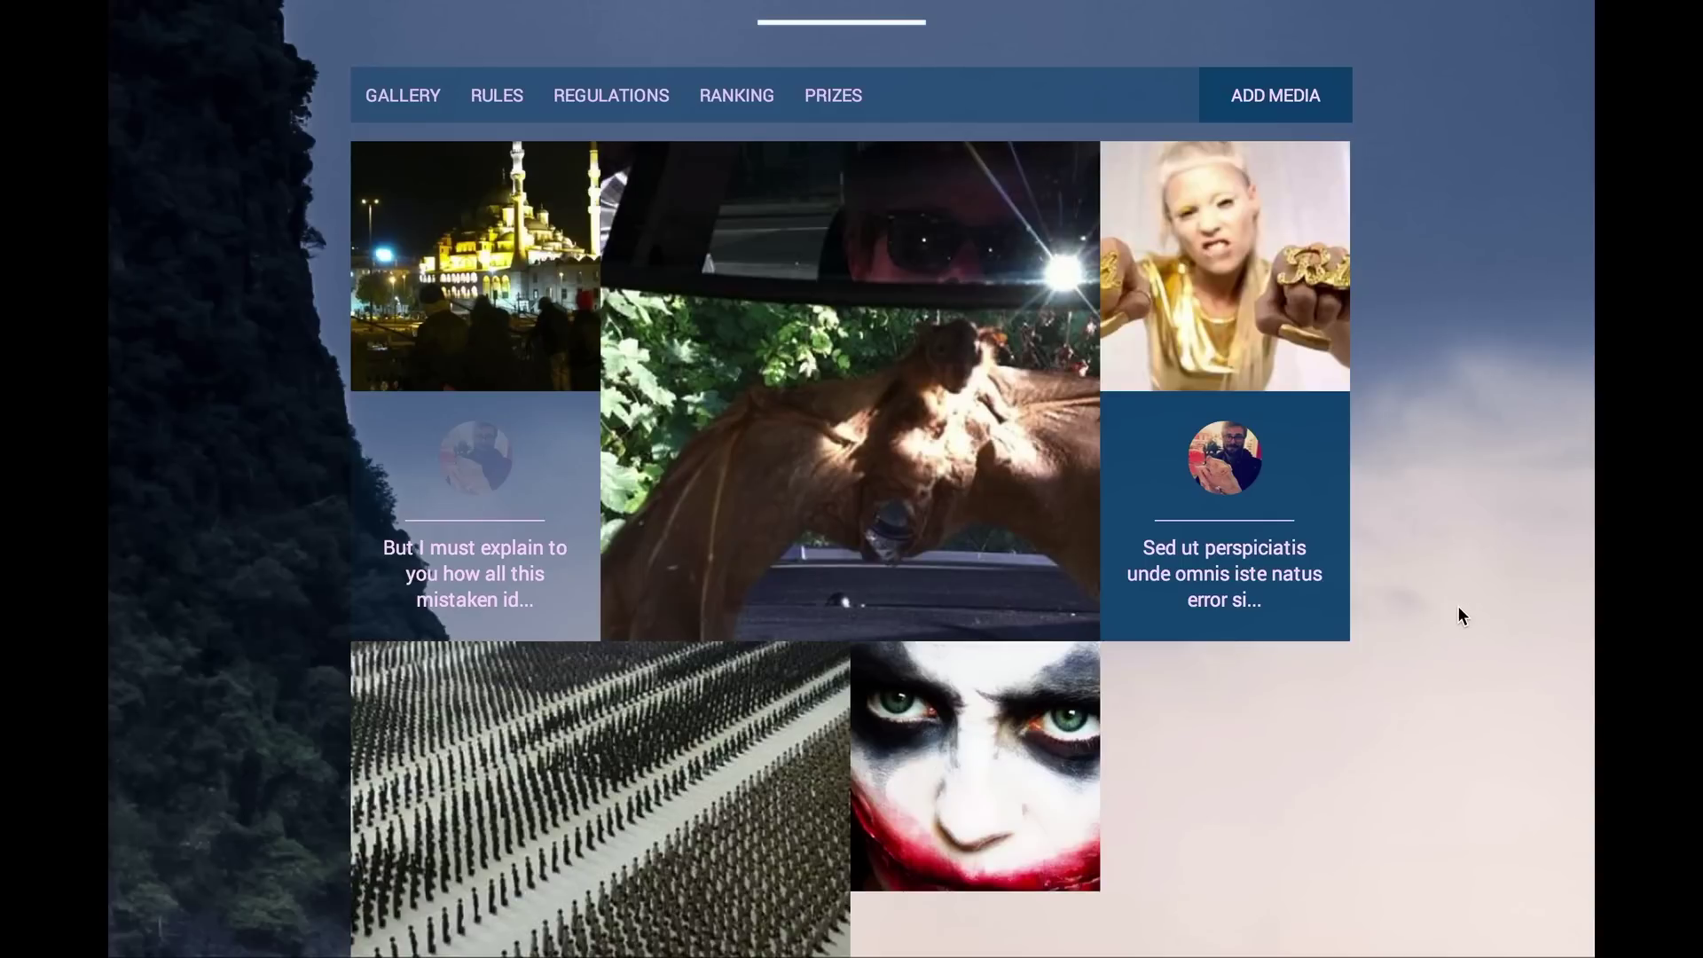
Look through the entries in the competition's public gallery
{"action": "scroll", "coordinate": [1459, 608], "scroll_direction": "down", "scroll_amount": 4}
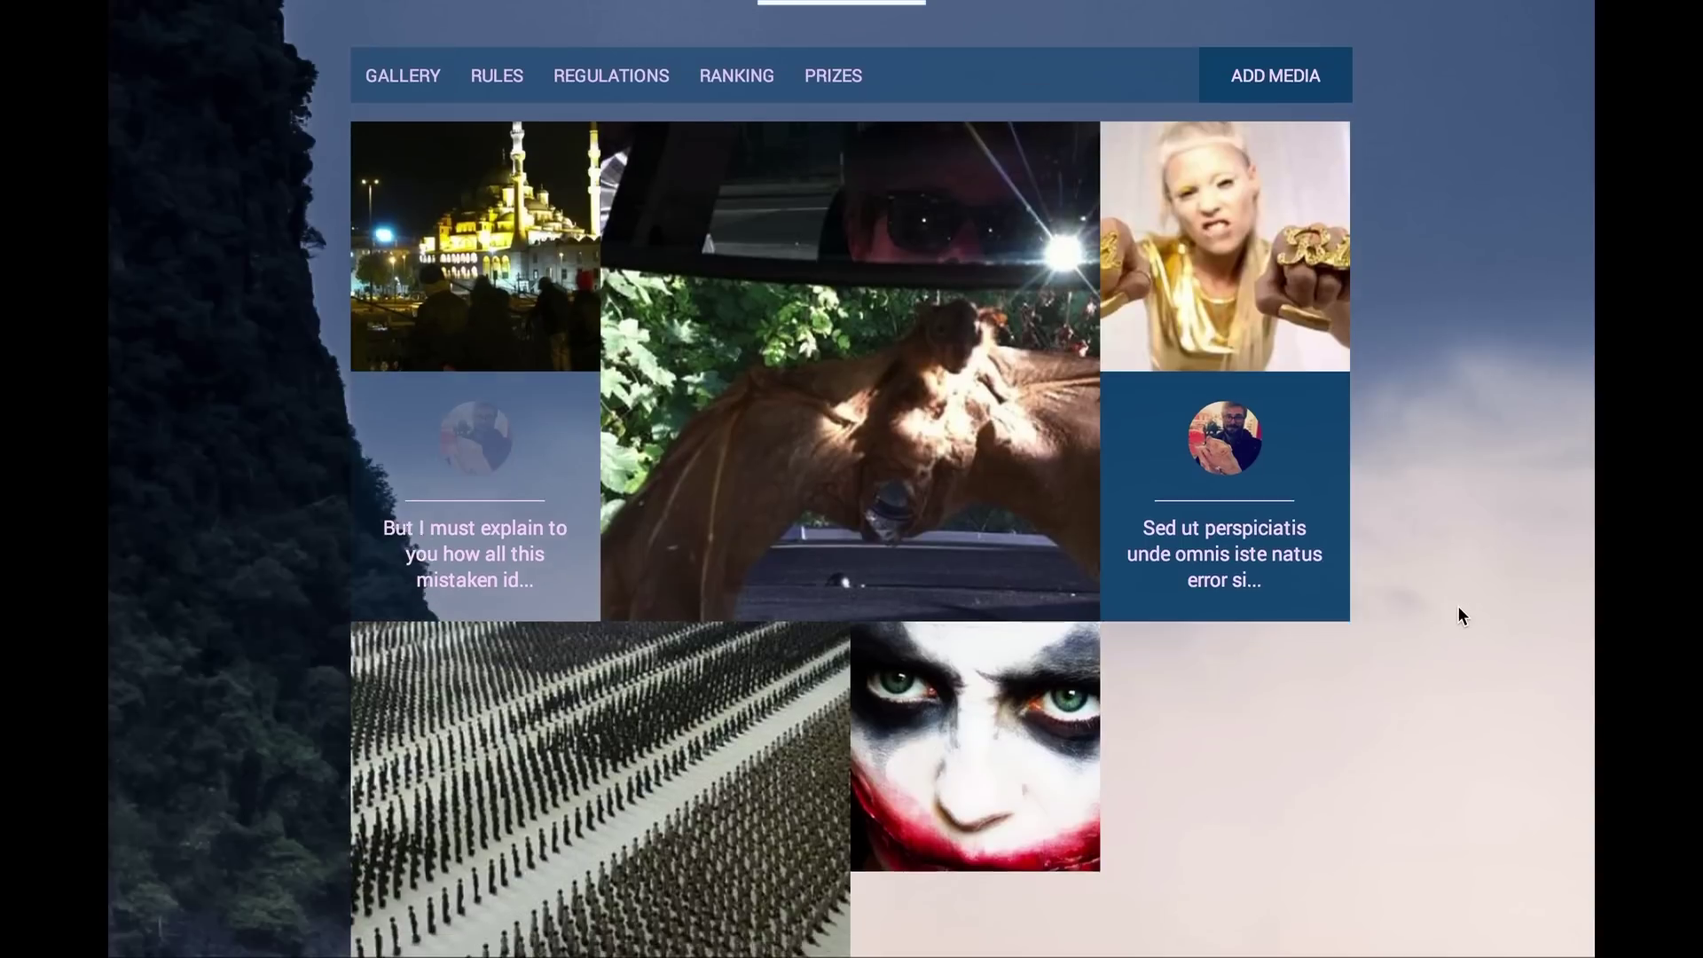